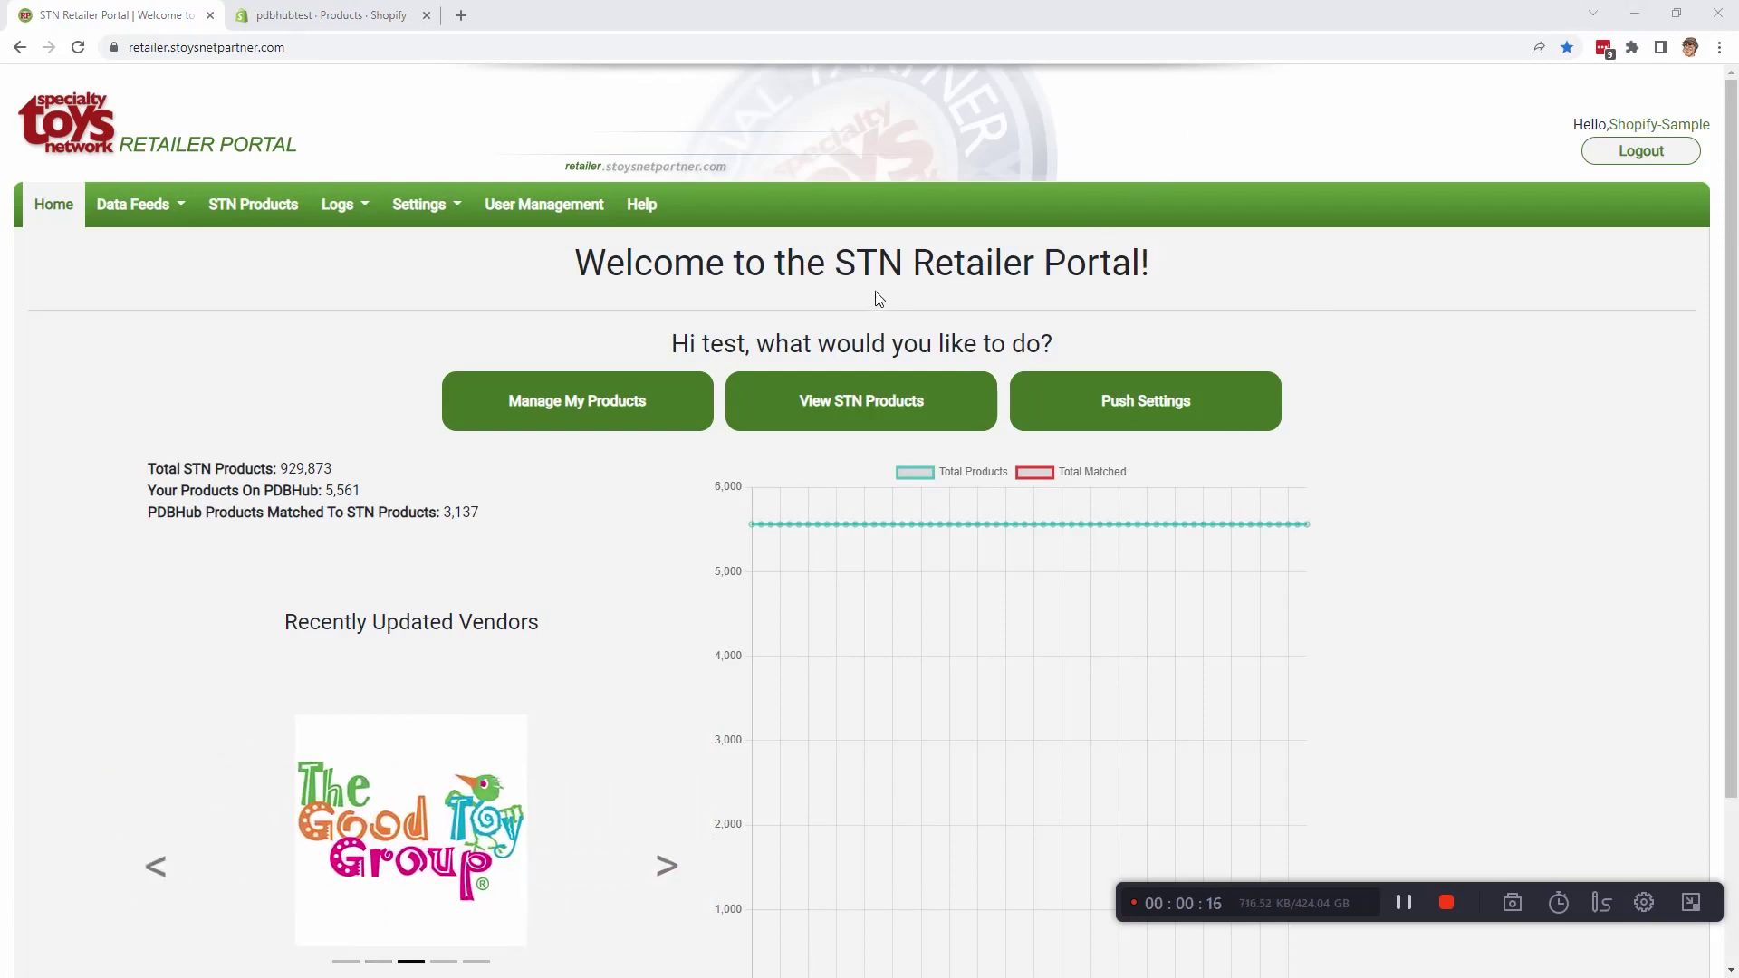
Set the catalog used for mapping and redirects to TGTG Fall 2022 Catalog in the TGTG catalog settings and save
click(439, 217)
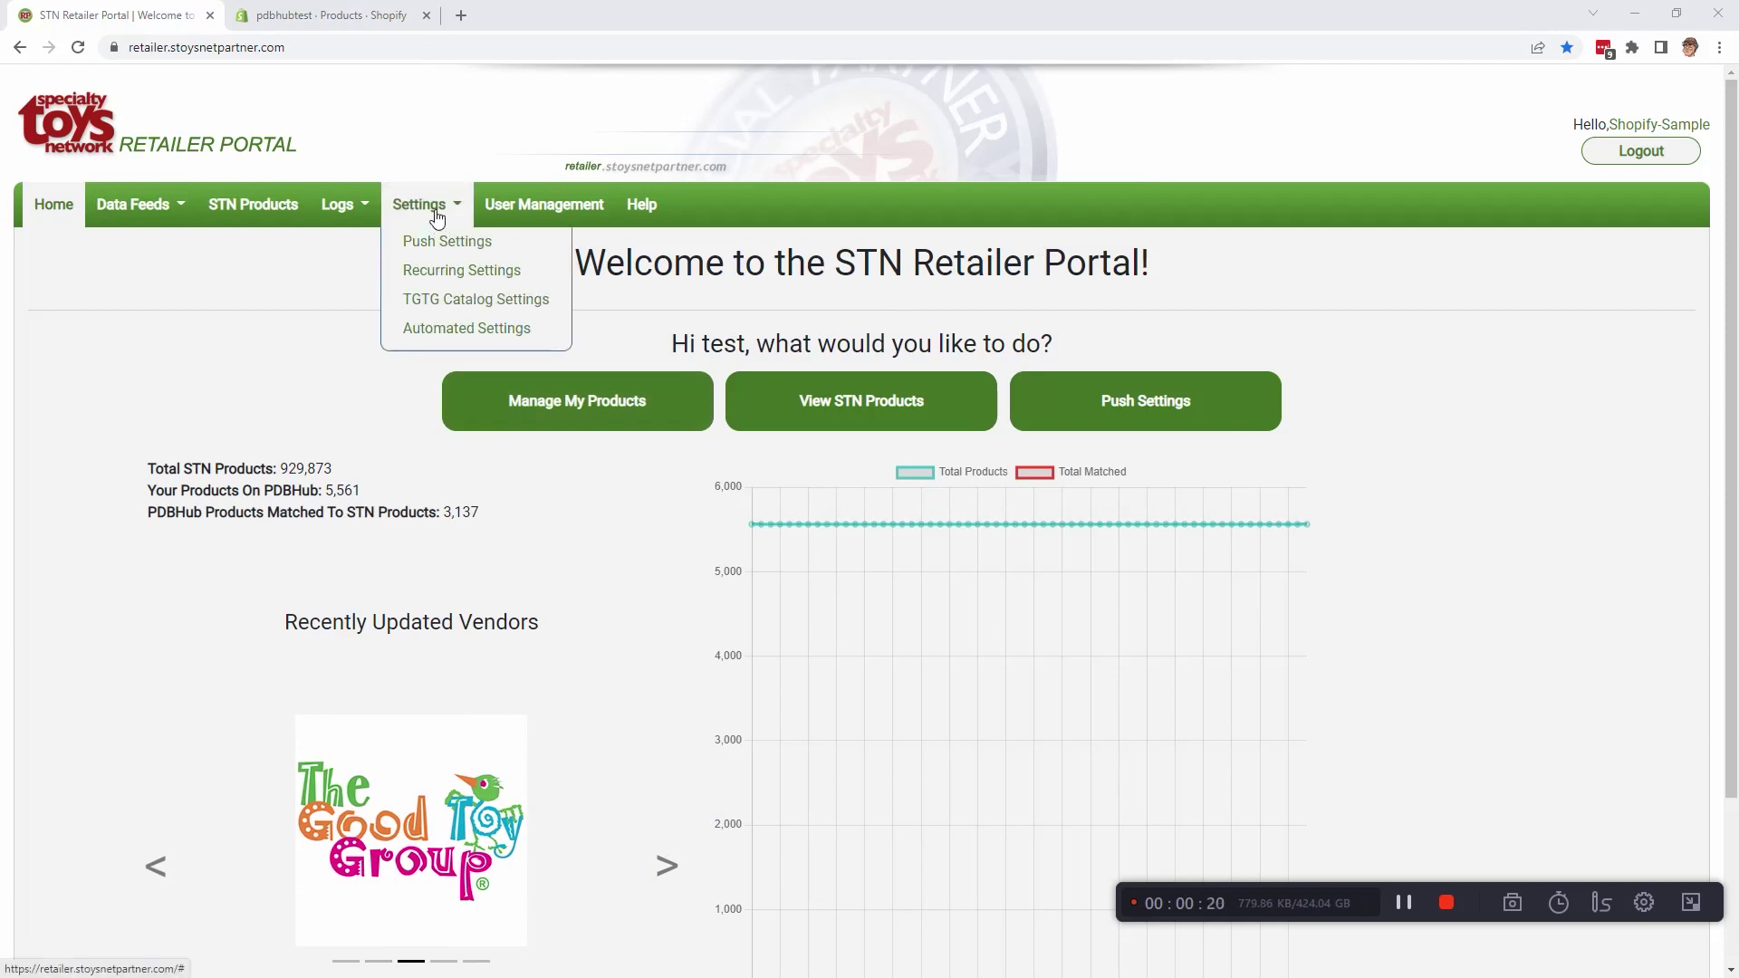
click(454, 308)
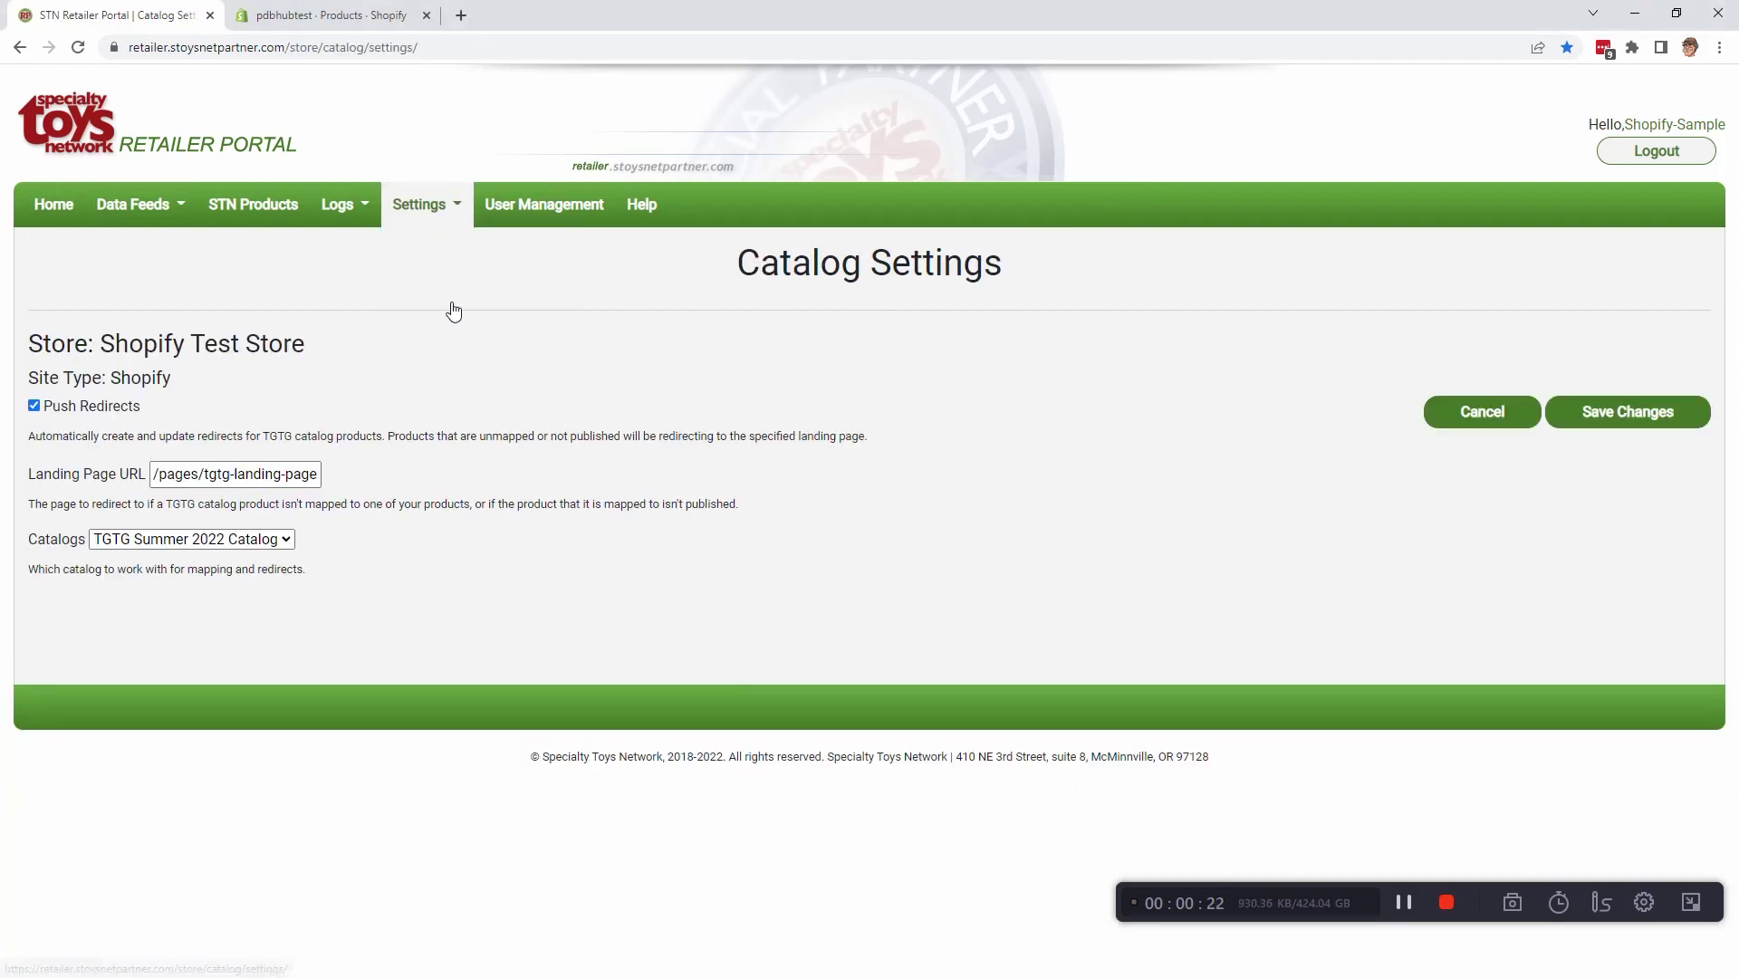
click(276, 540)
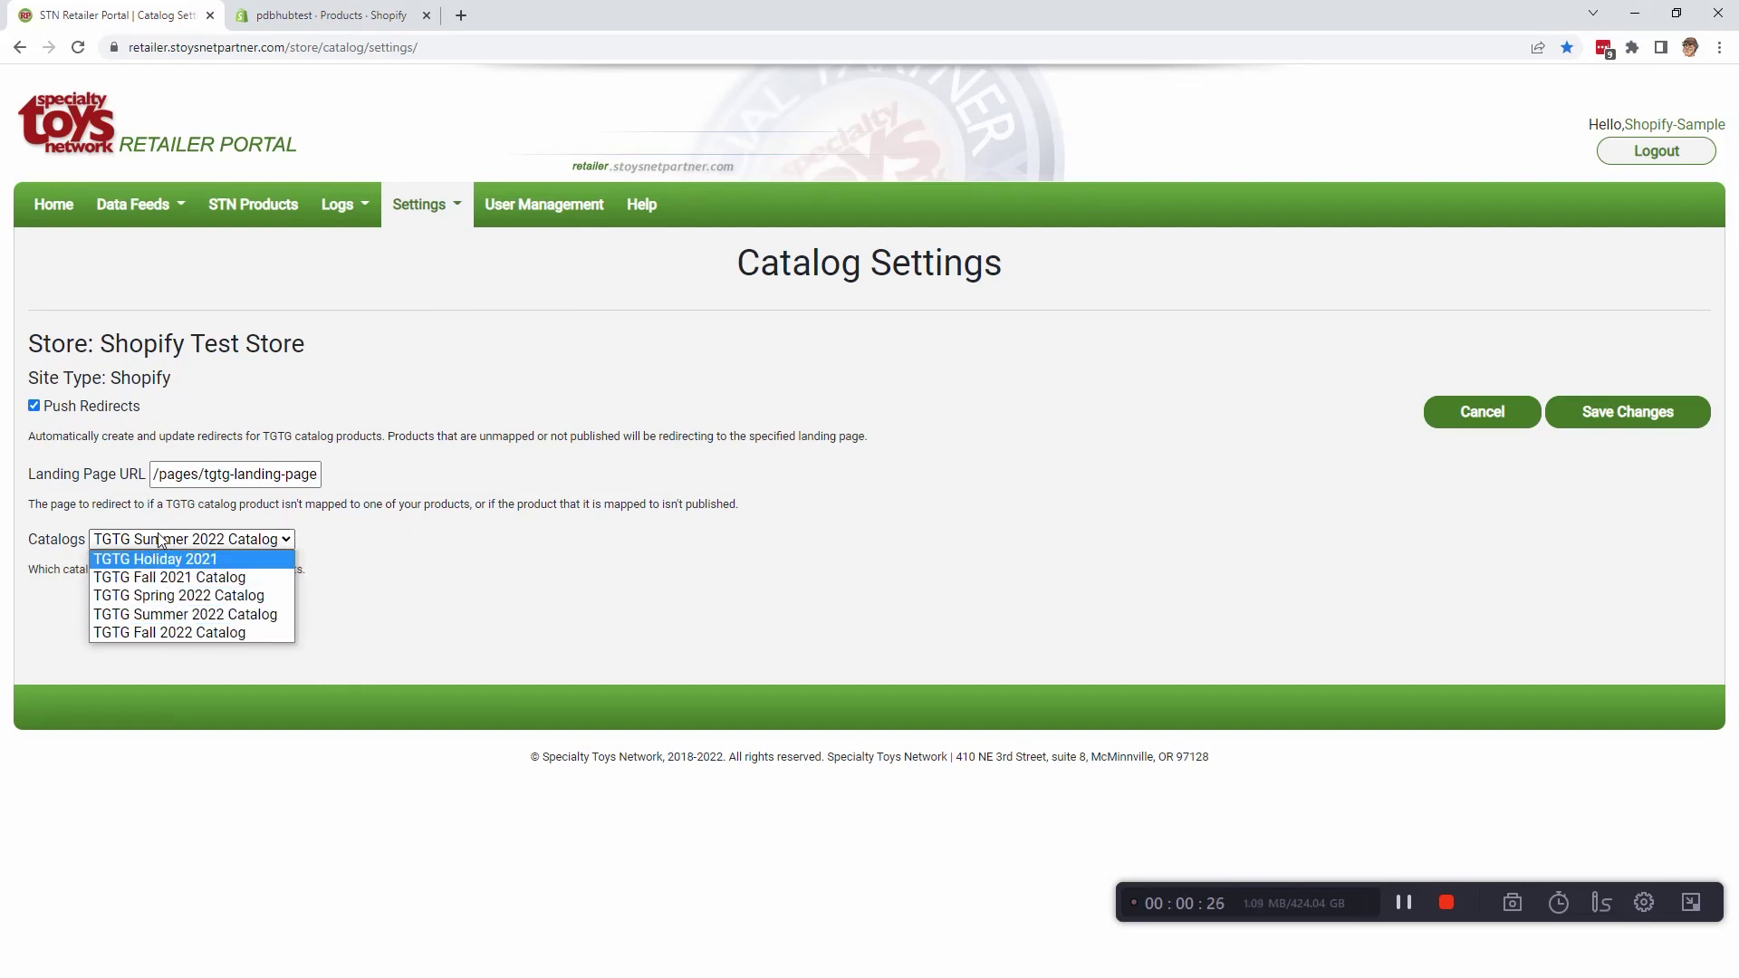
click(194, 635)
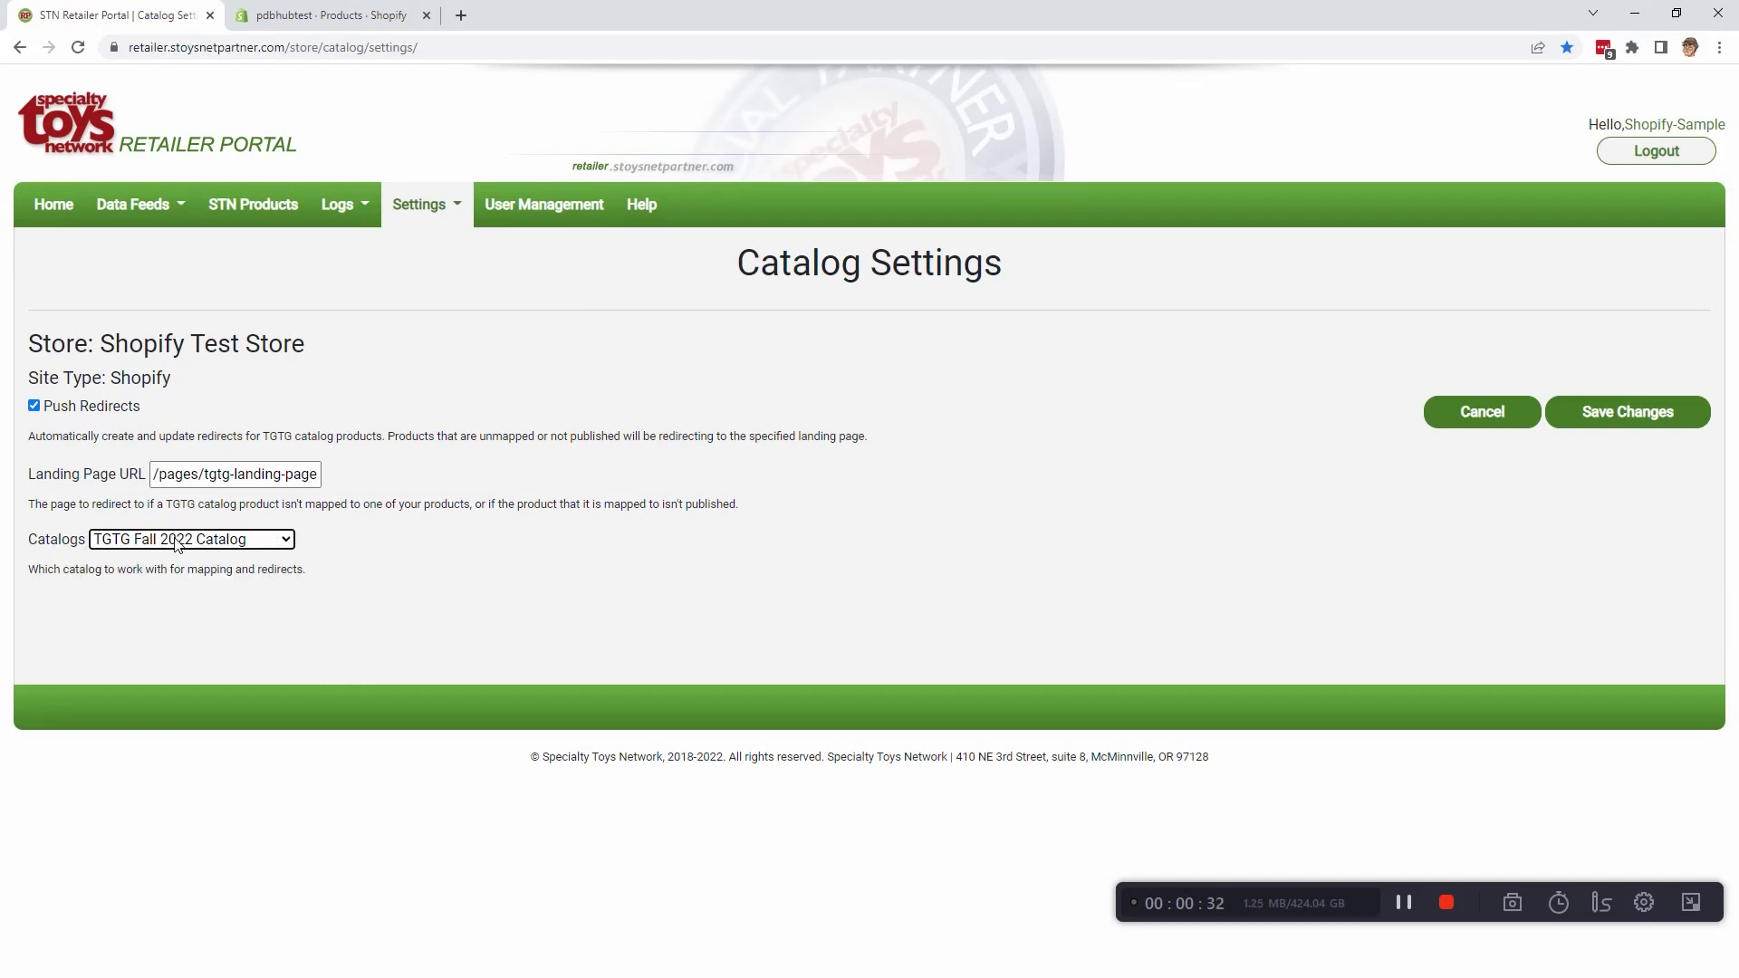
click(1656, 422)
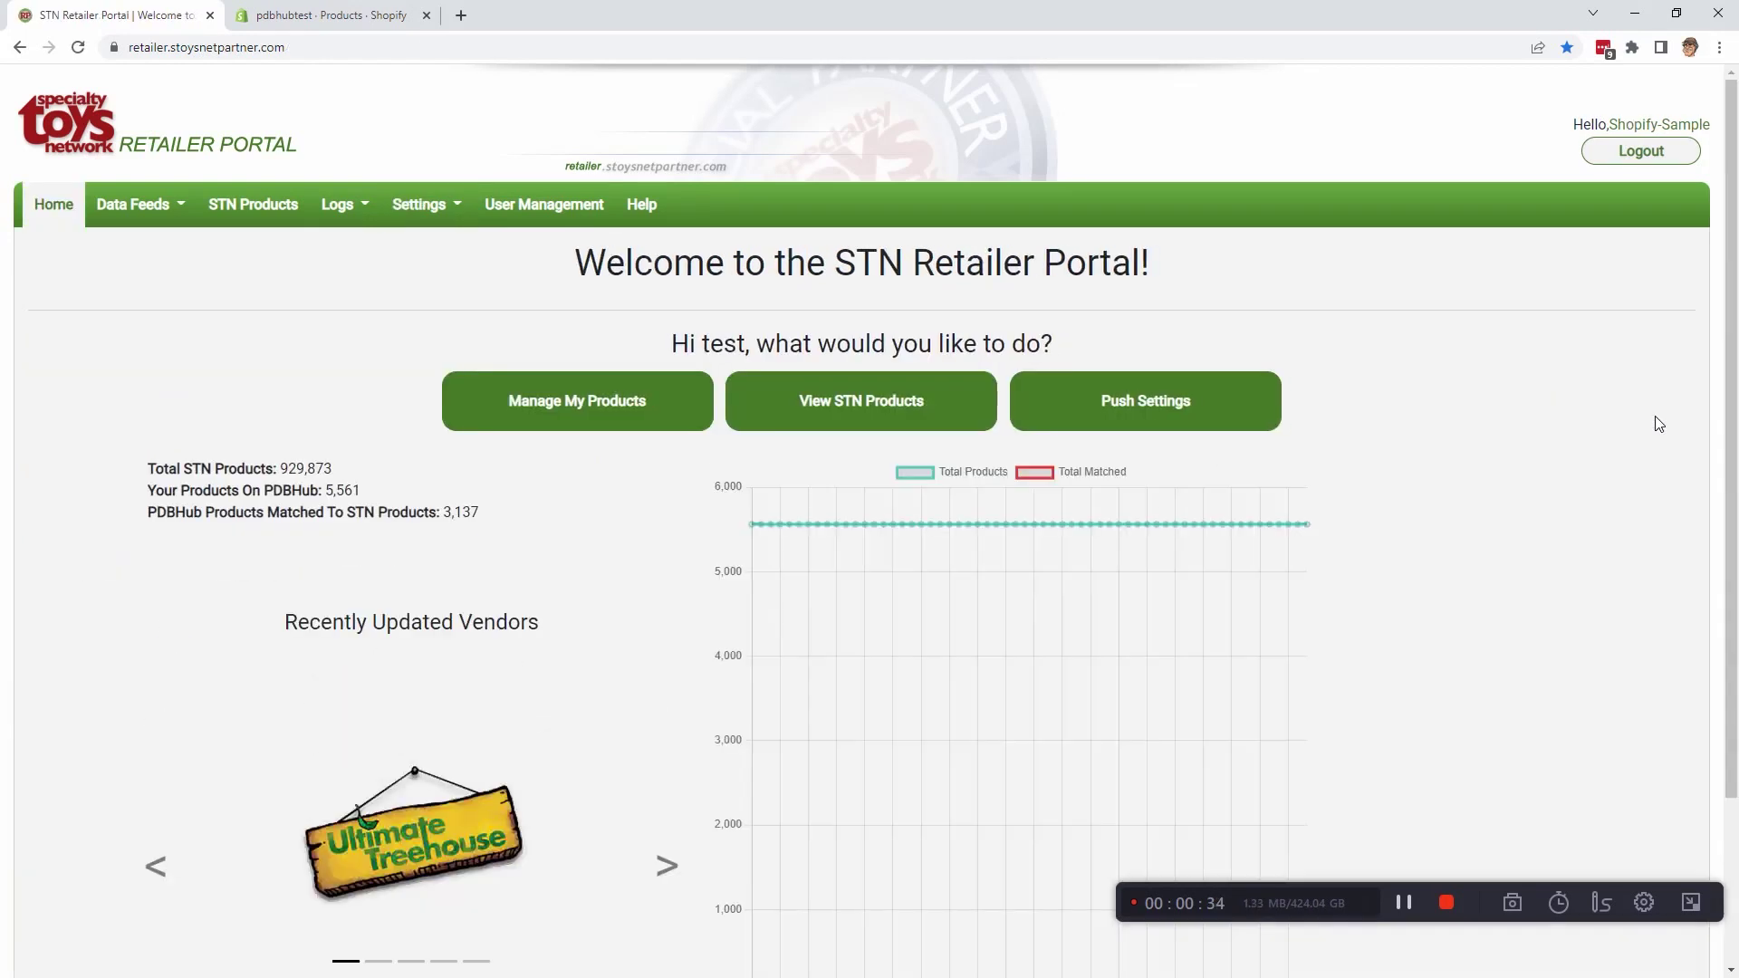
Reopen the TGTG catalog settings and review the Push Redirects option and the landing page URL
click(422, 204)
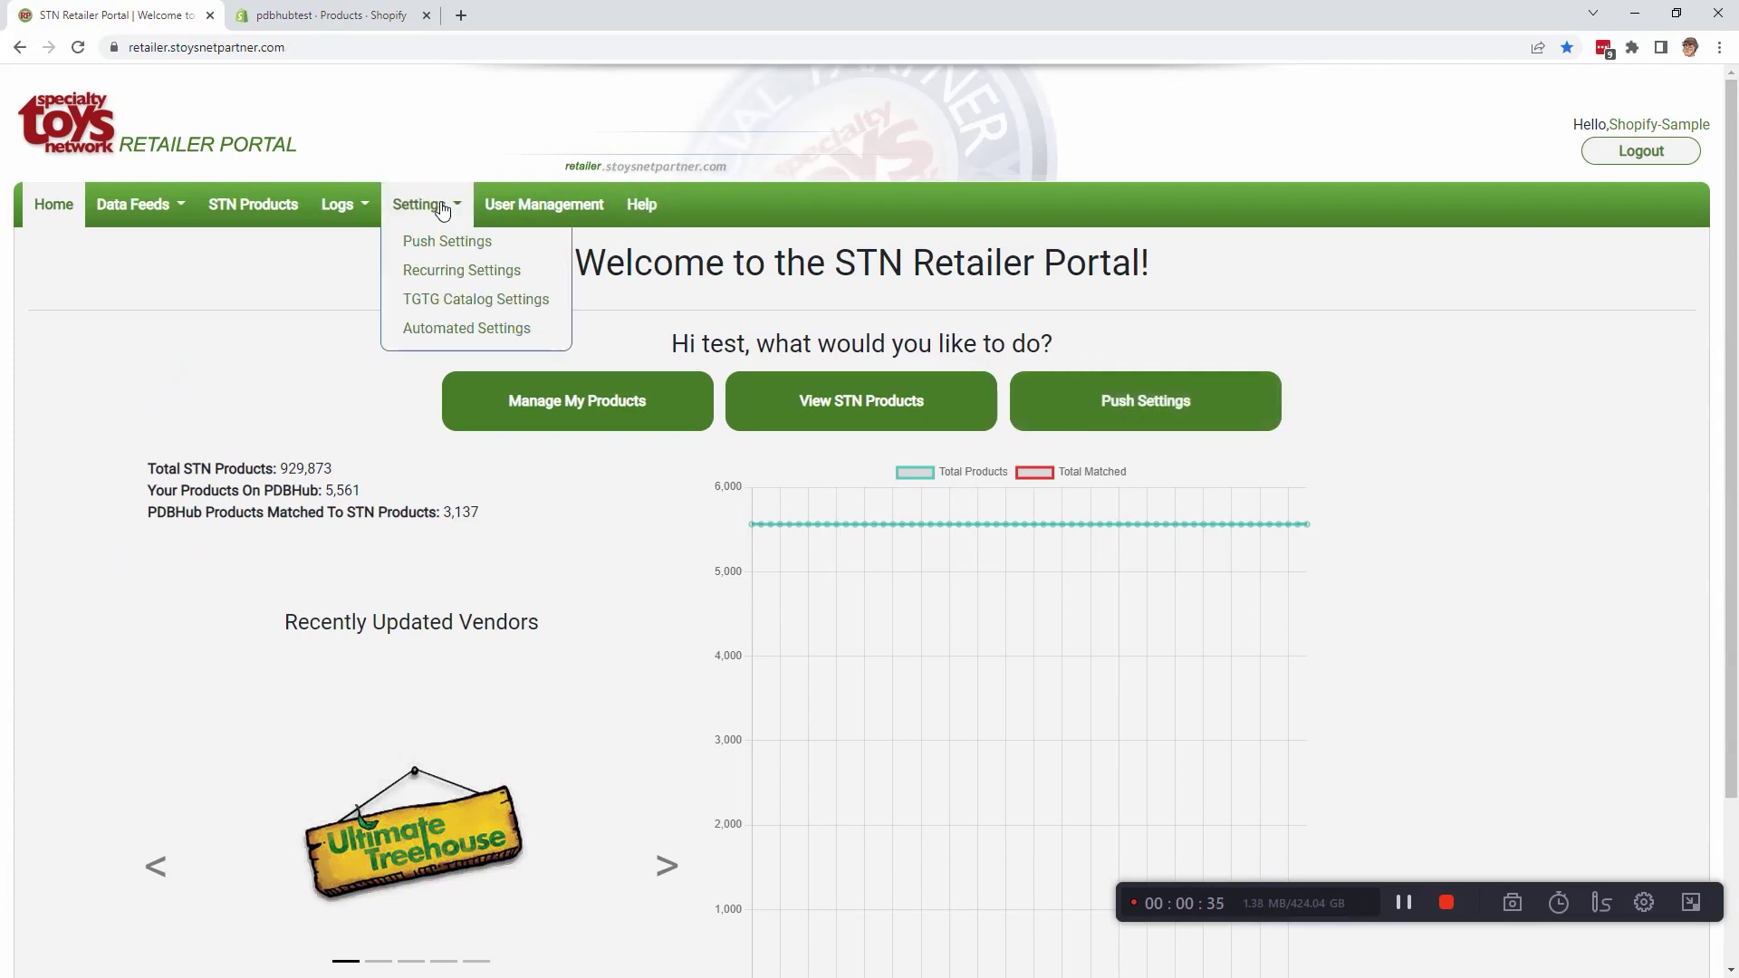
click(467, 303)
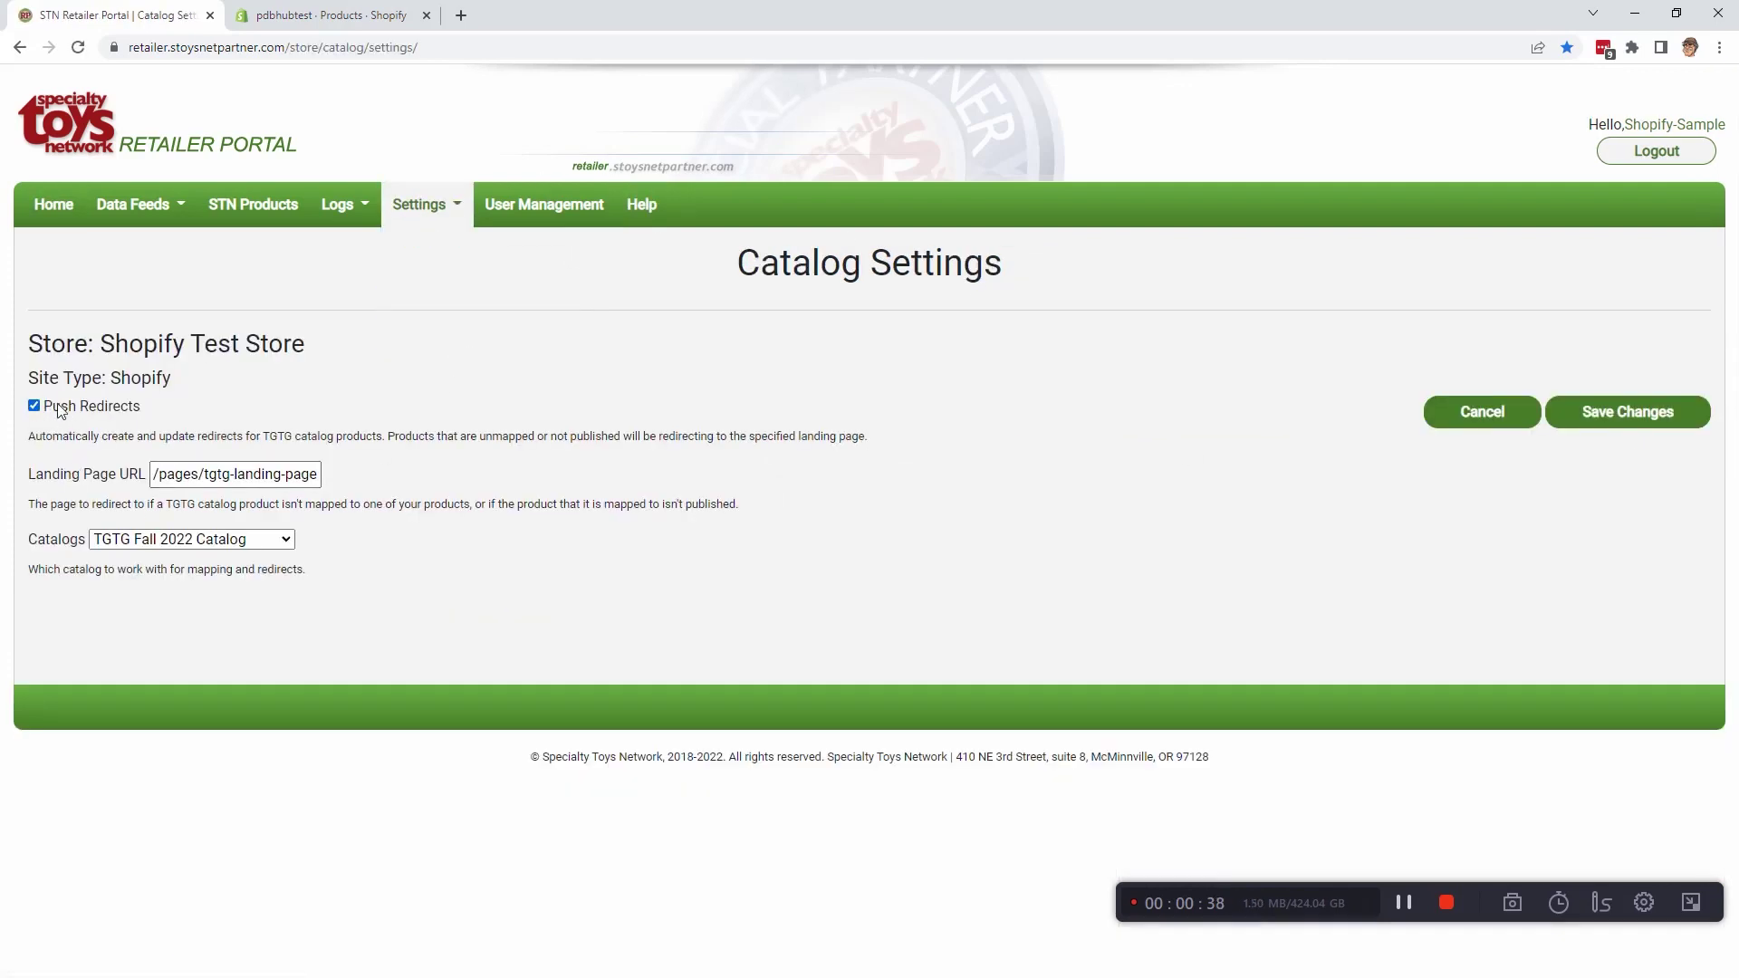
drag(159, 409, 50, 416)
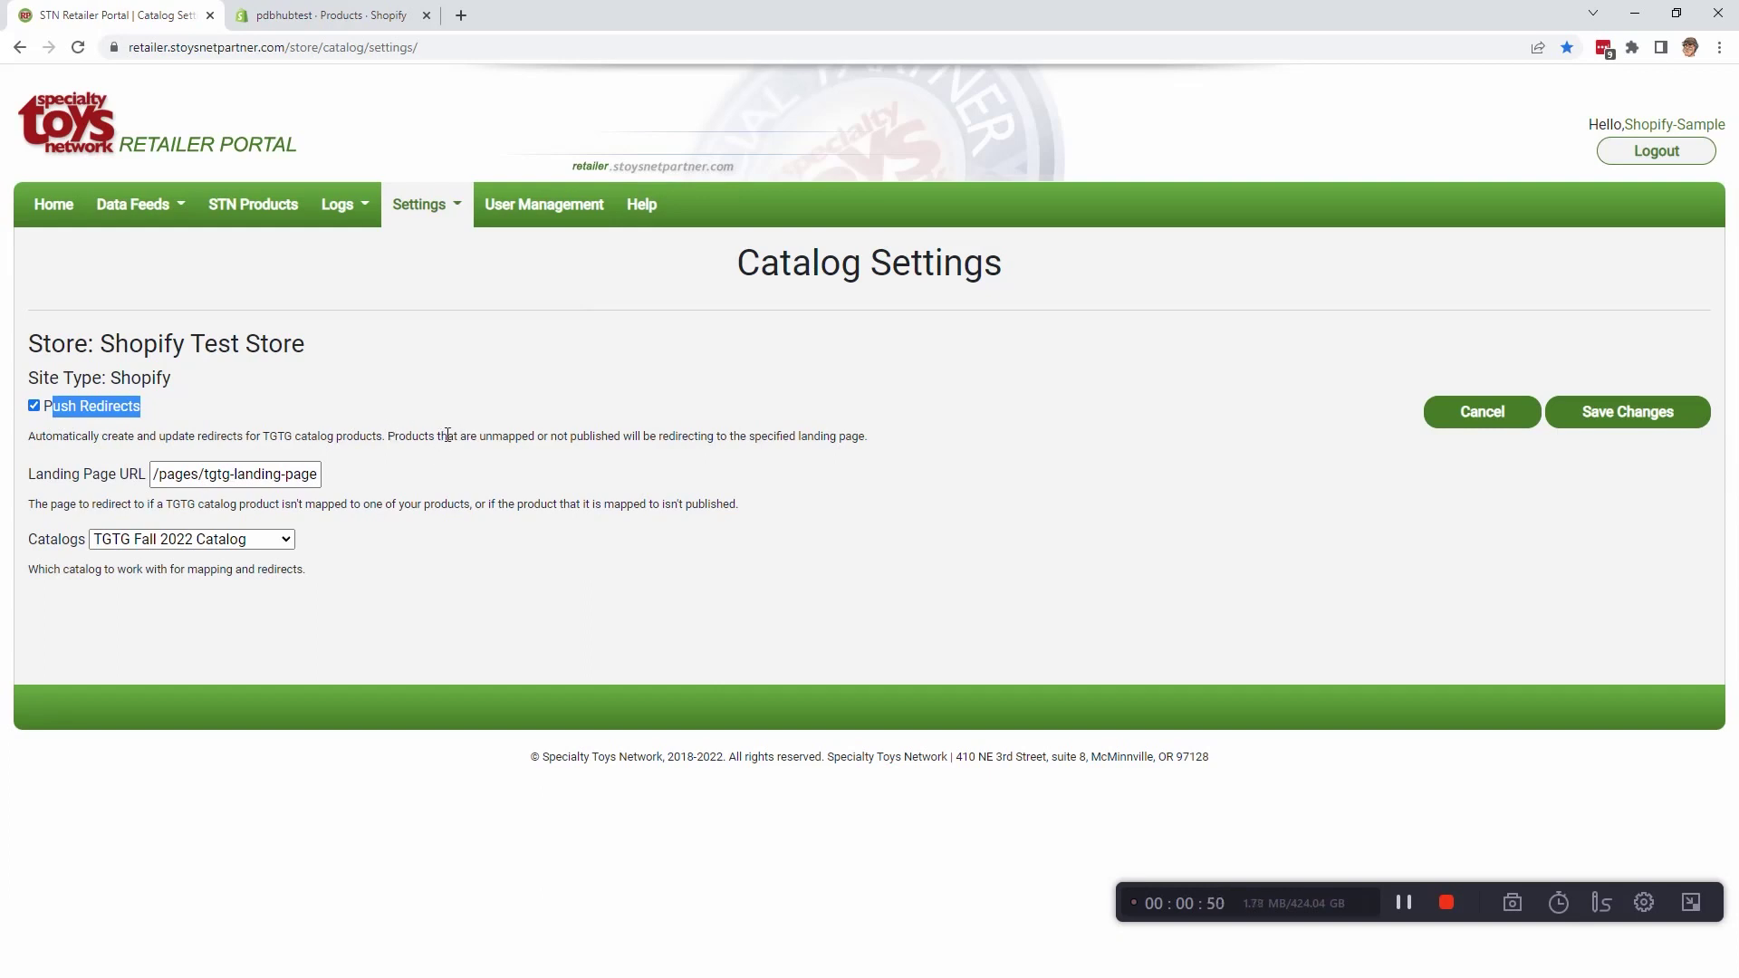
triple_click(253, 474)
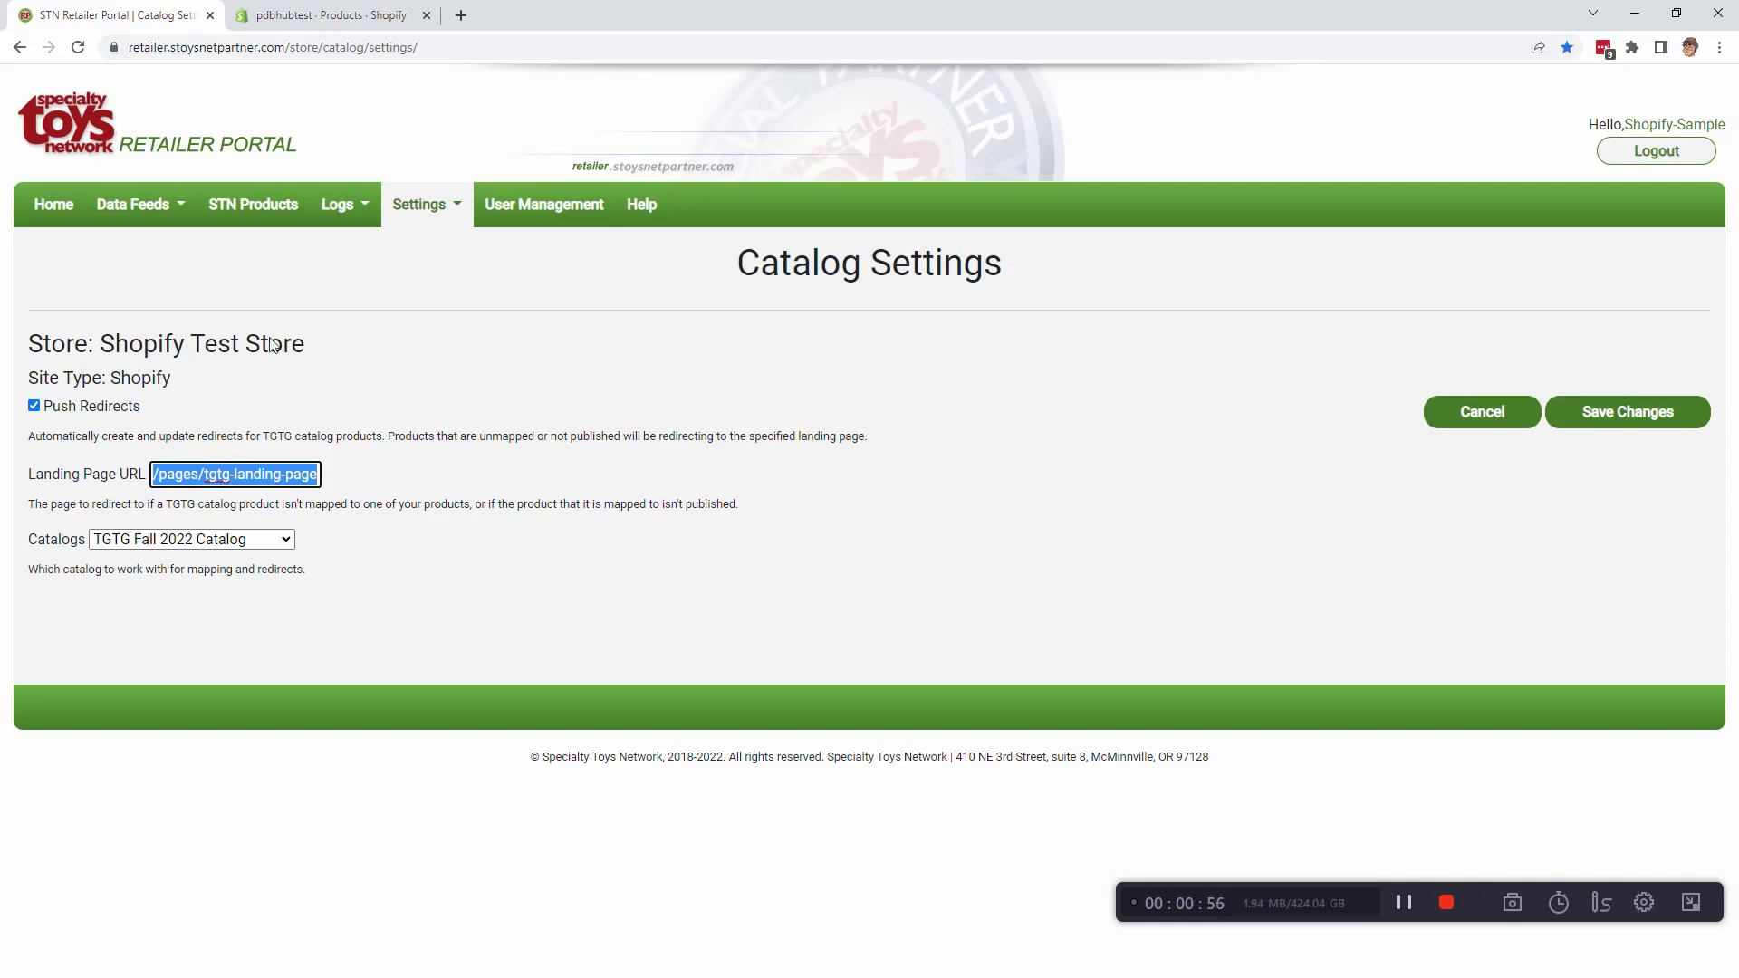
View the store's PDBHub push settings and their configurations
click(427, 201)
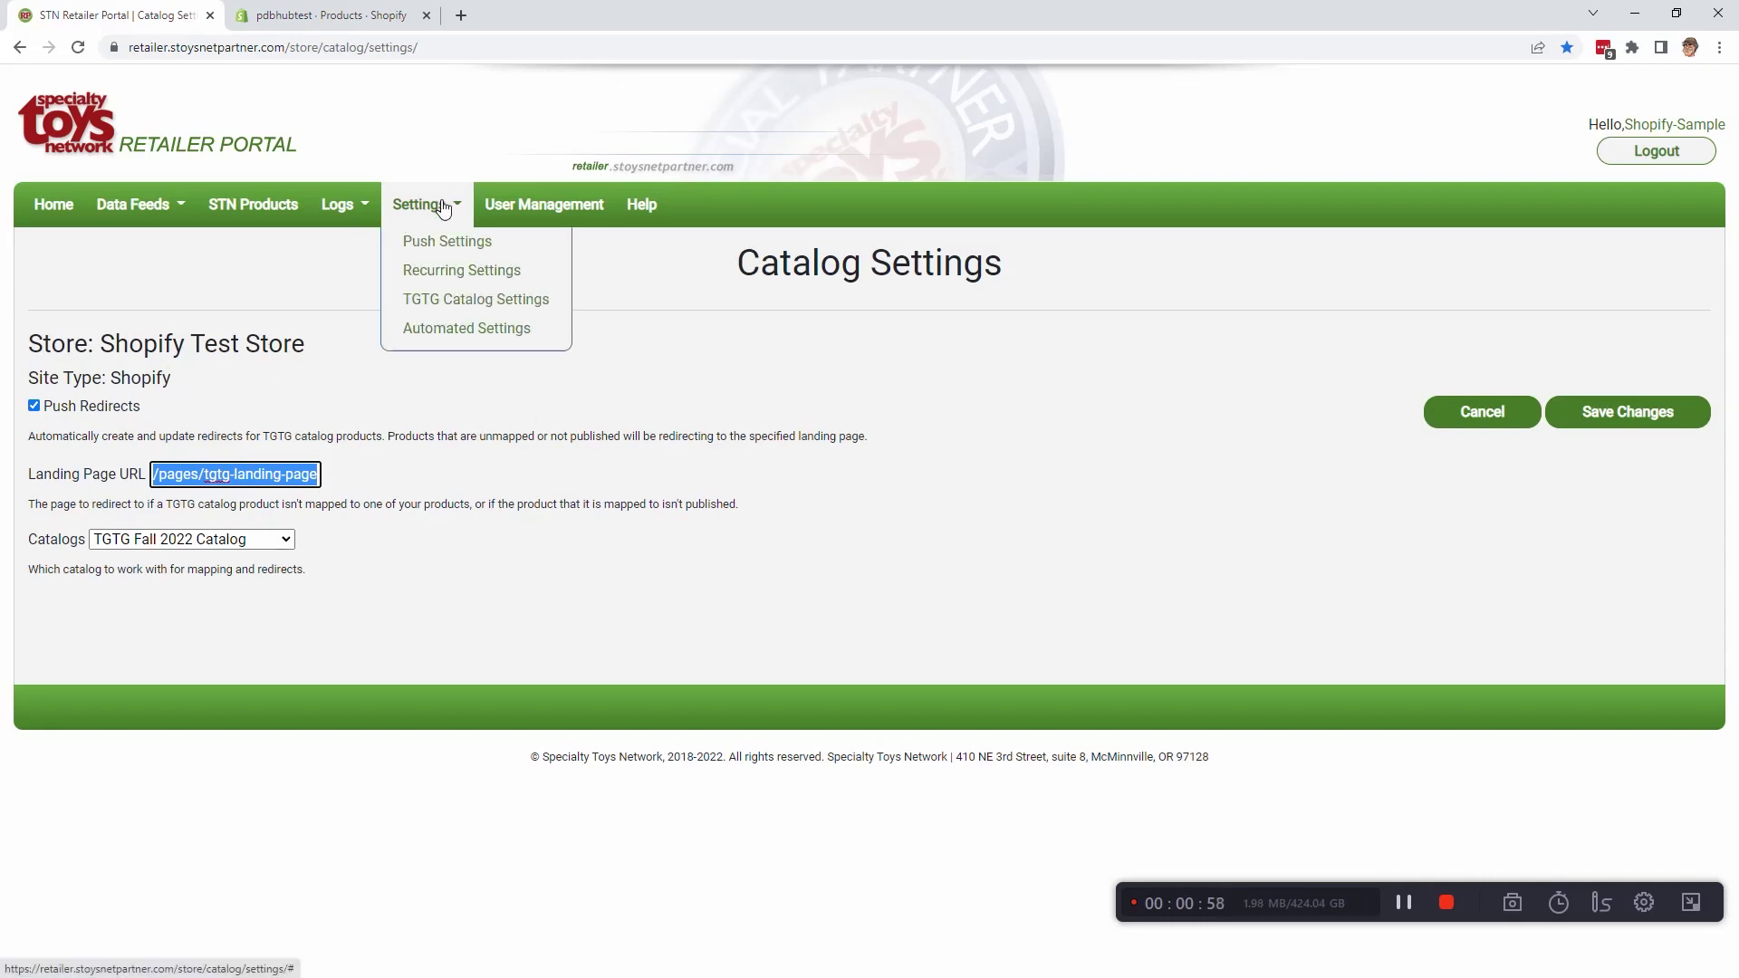
click(443, 249)
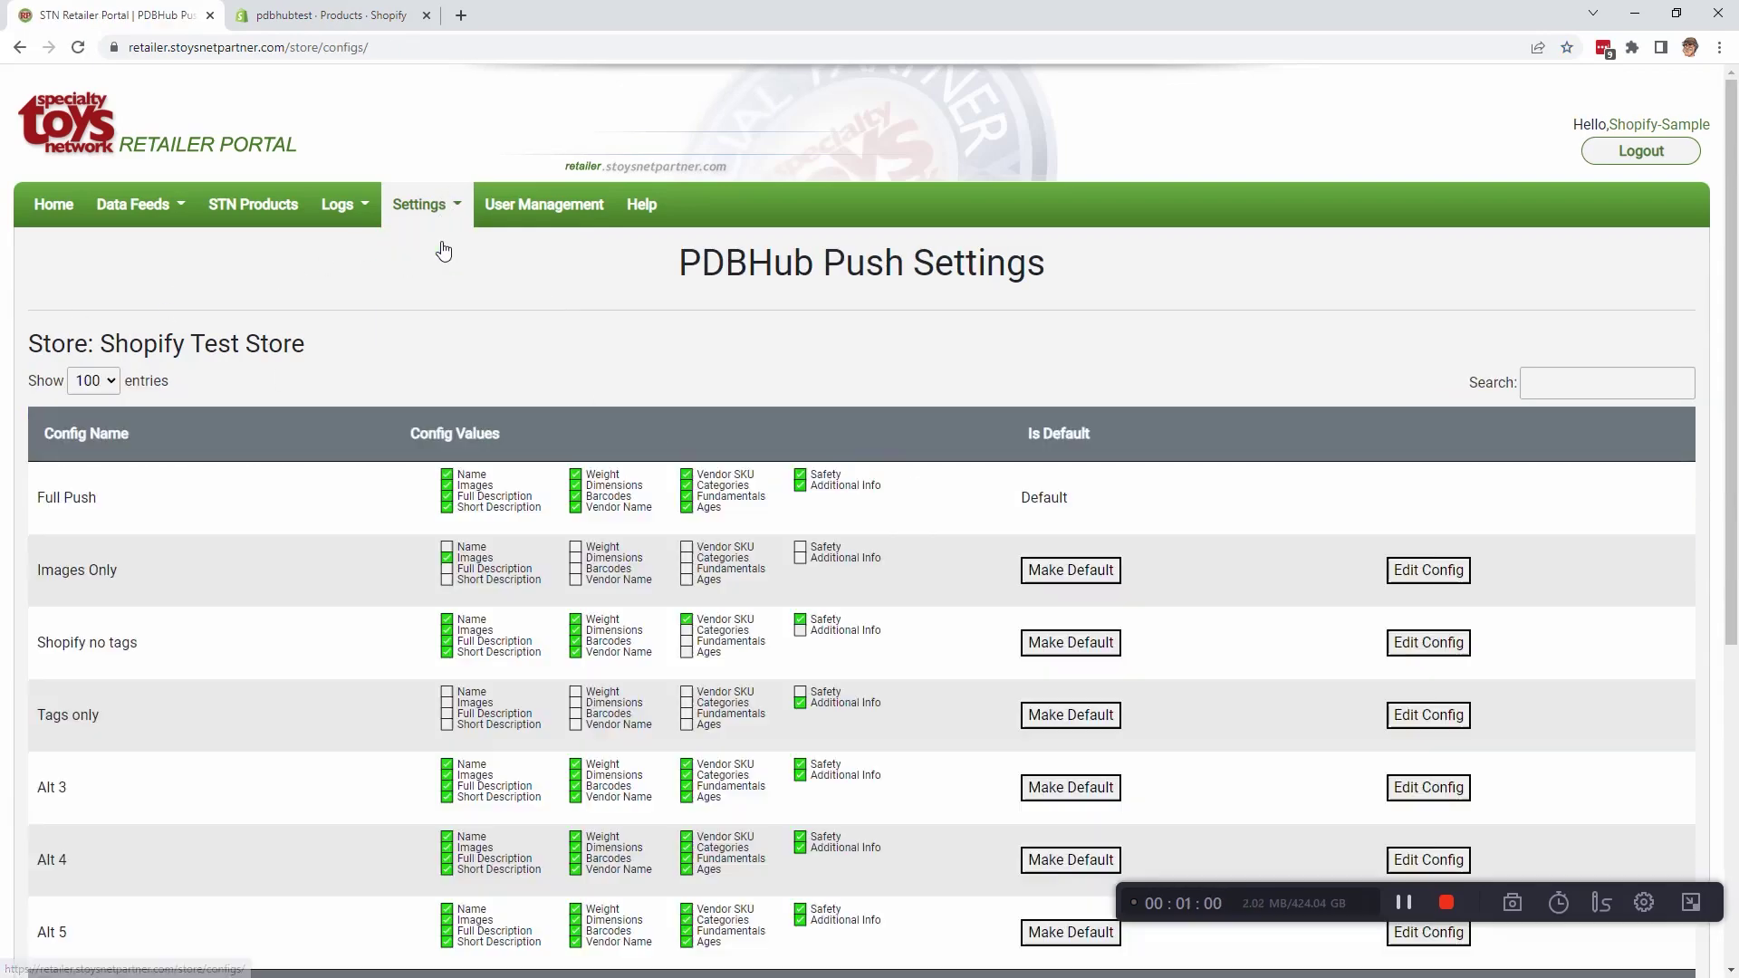
mouse_move(439, 219)
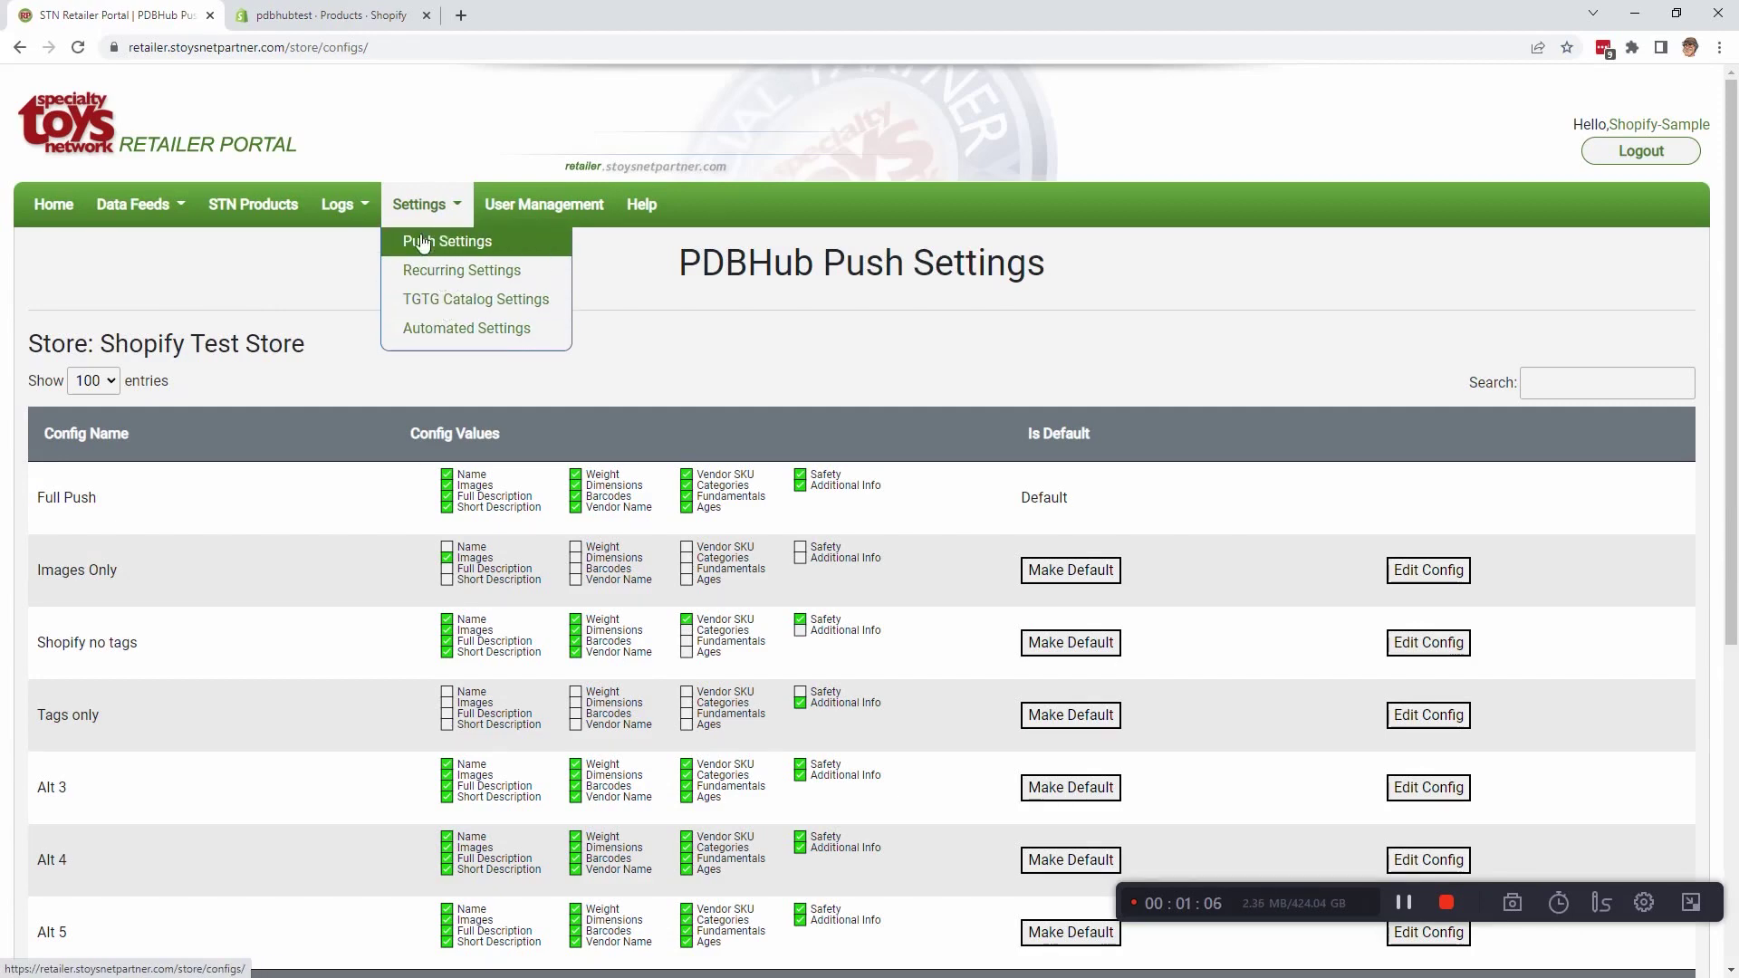
Open the TGTG catalog products list, check which catalog it uses and look through its products
mouse_move(140, 206)
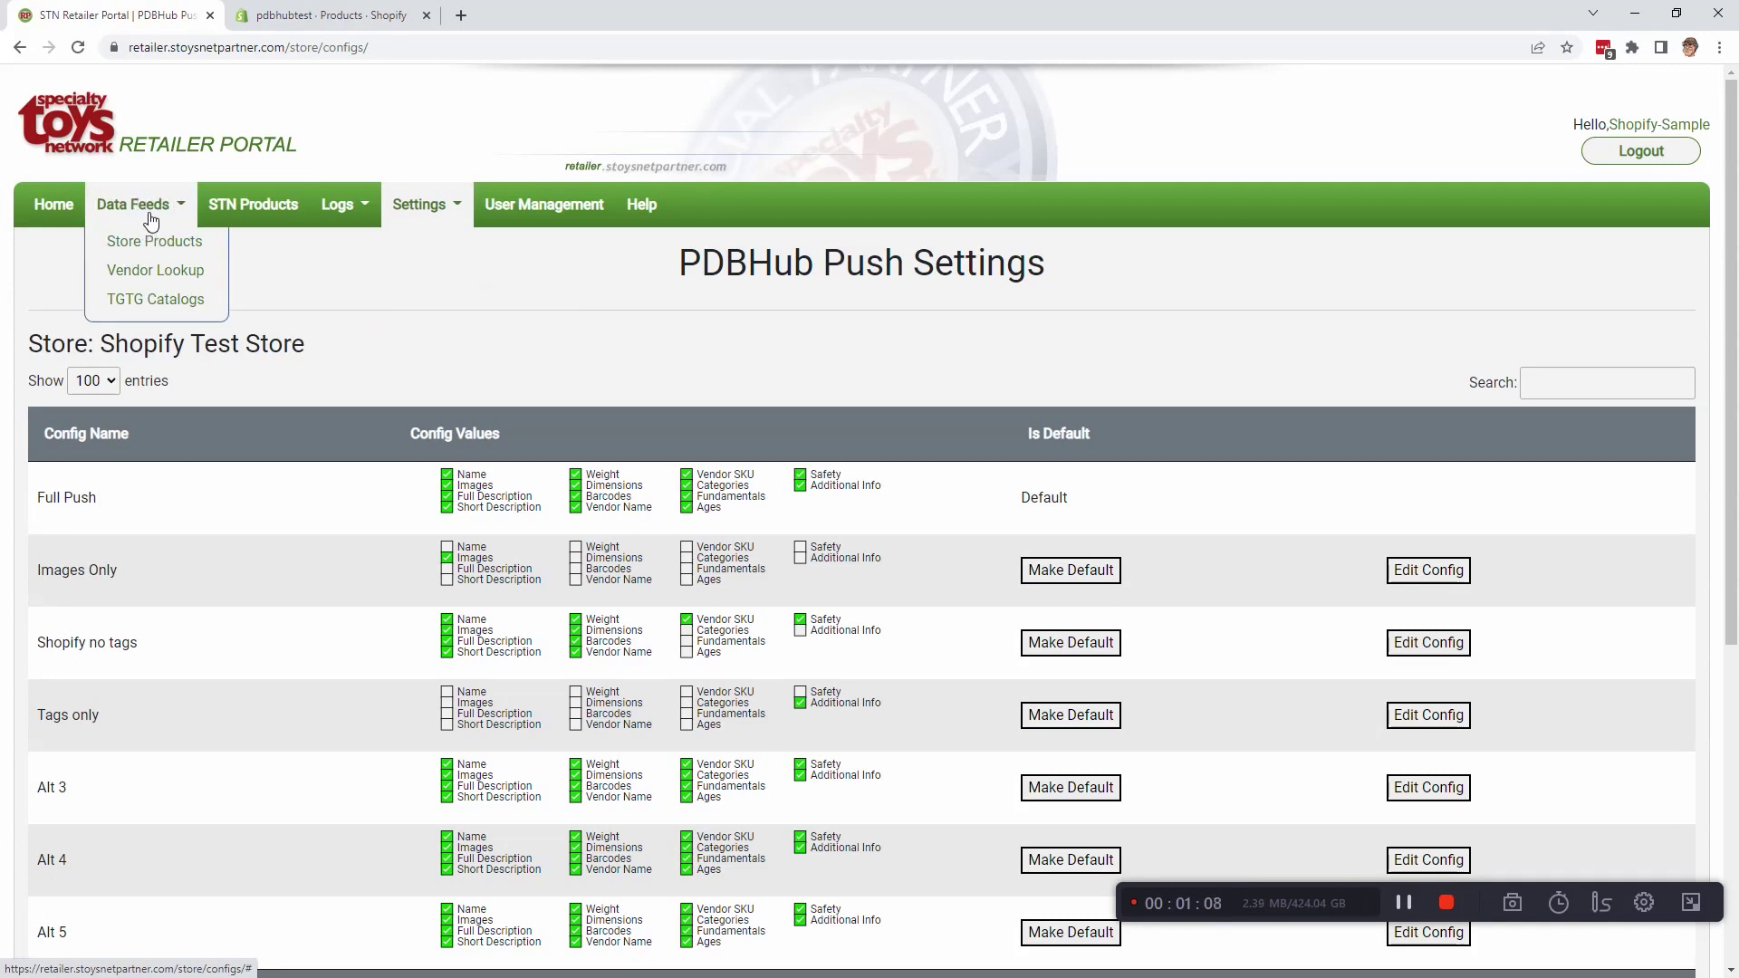
click(158, 299)
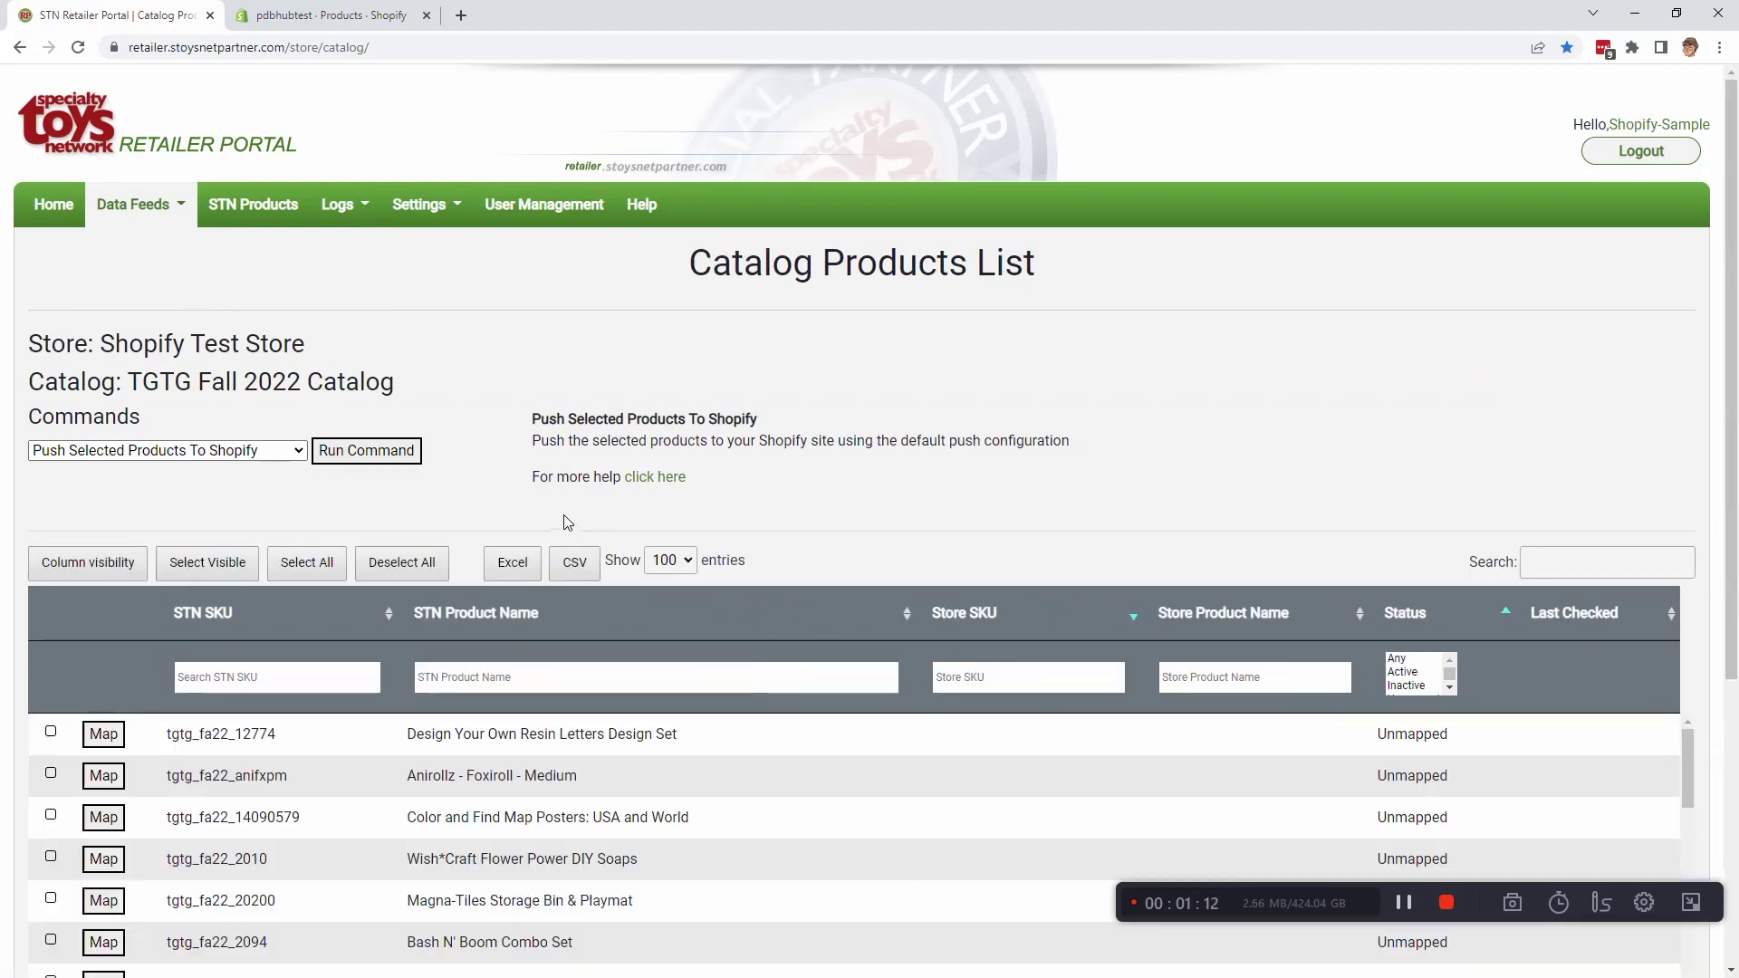
scroll(560, 512, down, 4)
scroll(409, 486, up, 4)
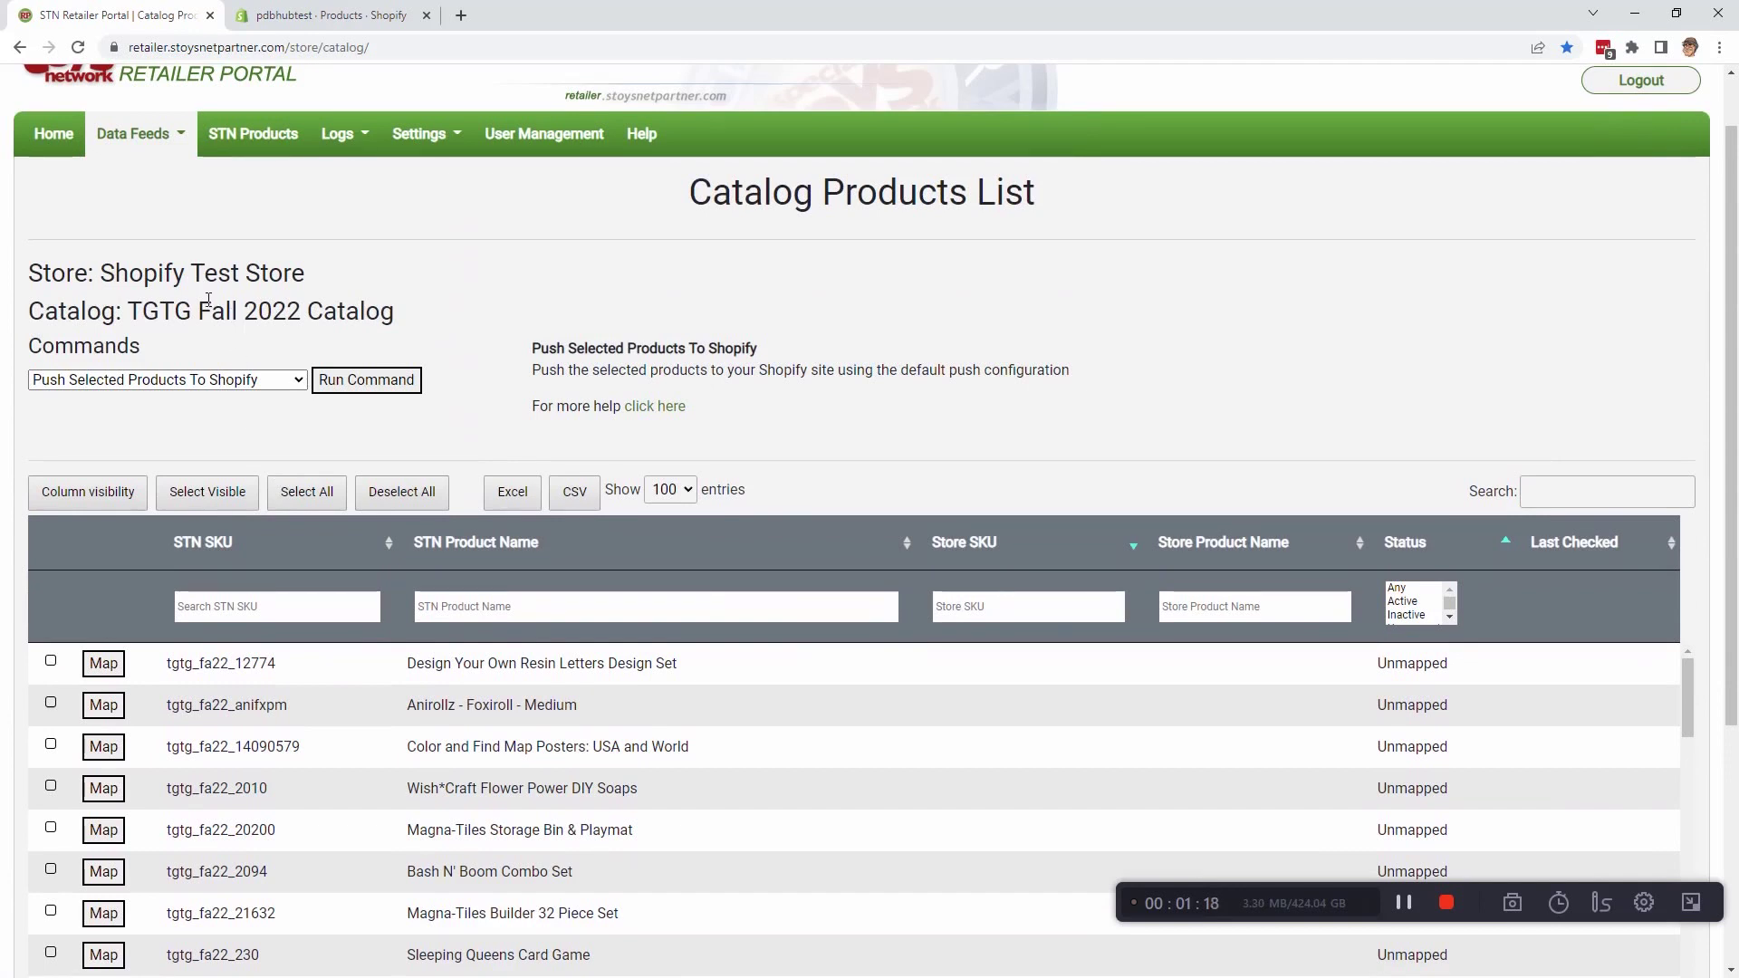
drag(198, 310, 308, 311)
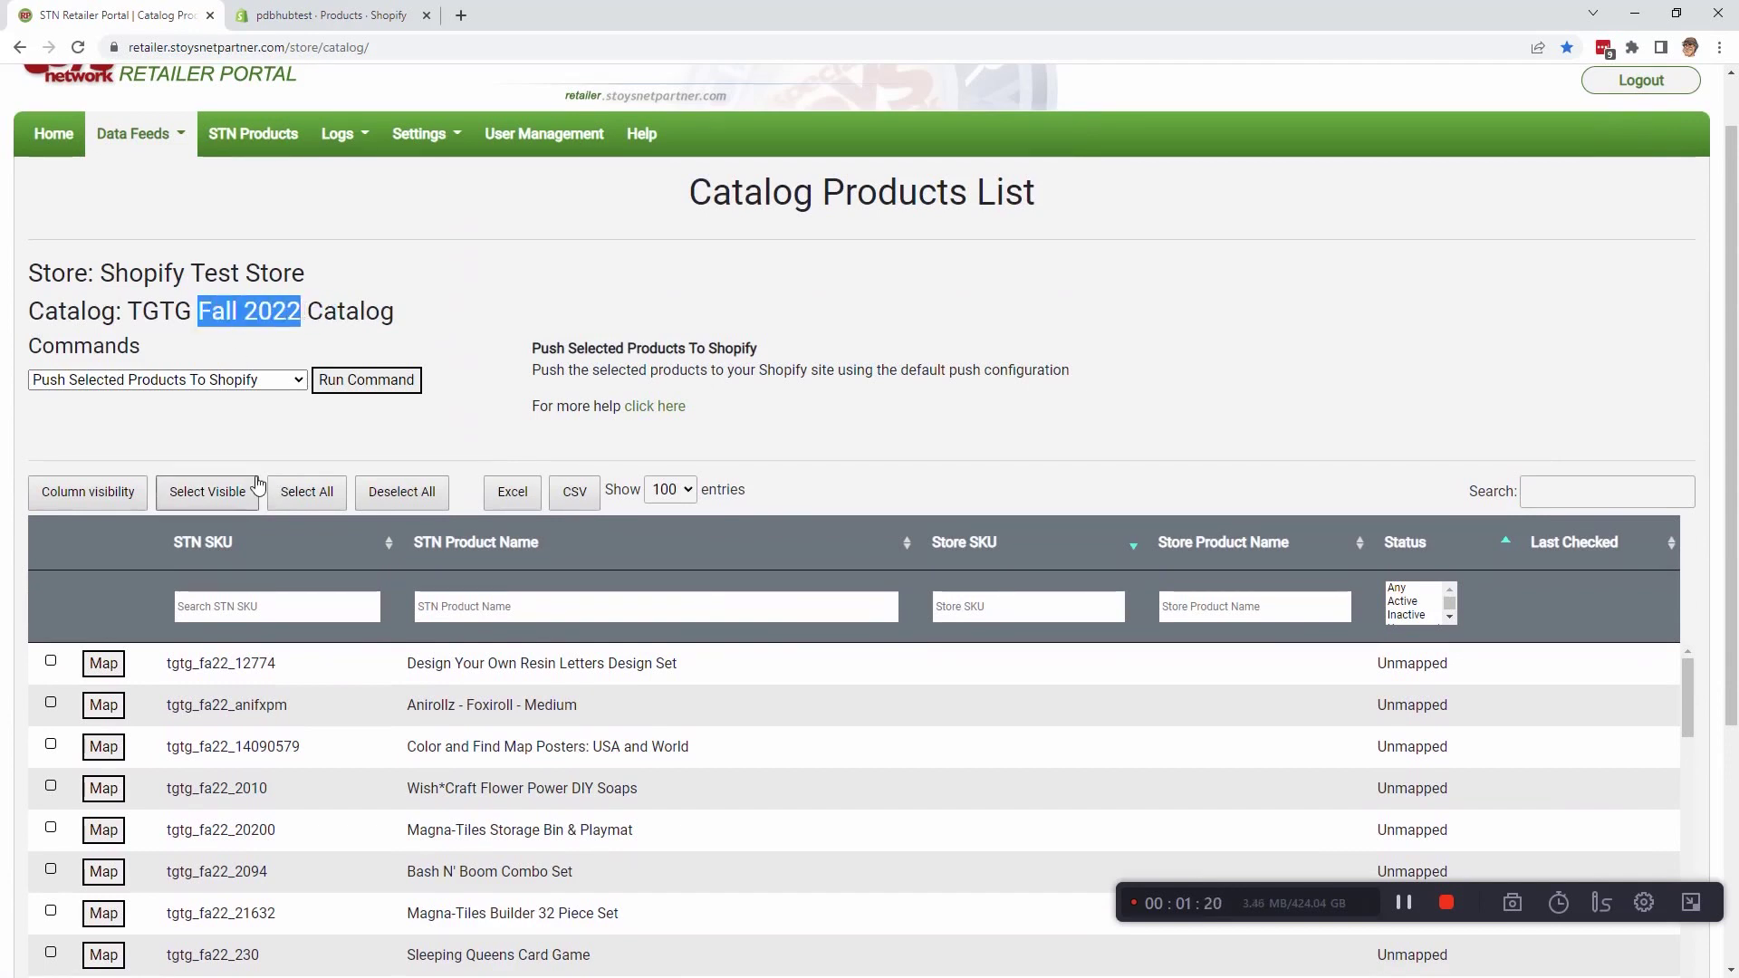
click(253, 442)
scroll(280, 528, down, 1)
scroll(280, 527, down, 2)
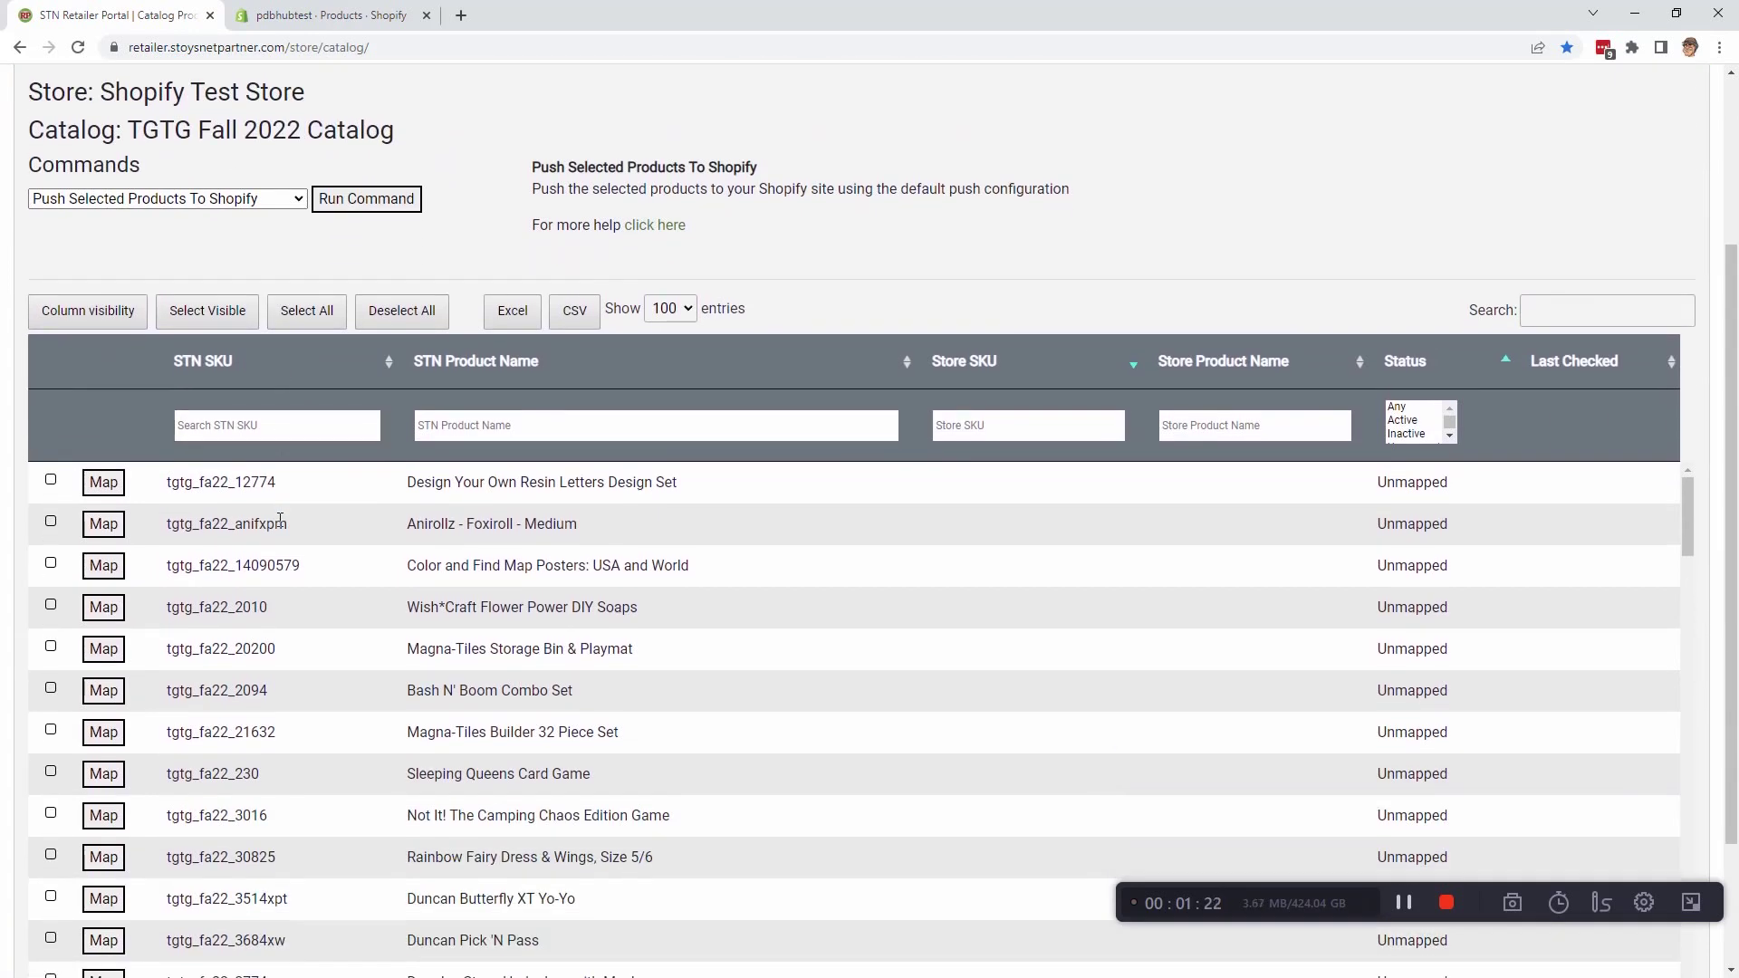
scroll(283, 541, down, 10)
scroll(284, 540, down, 5)
scroll(263, 571, up, 15)
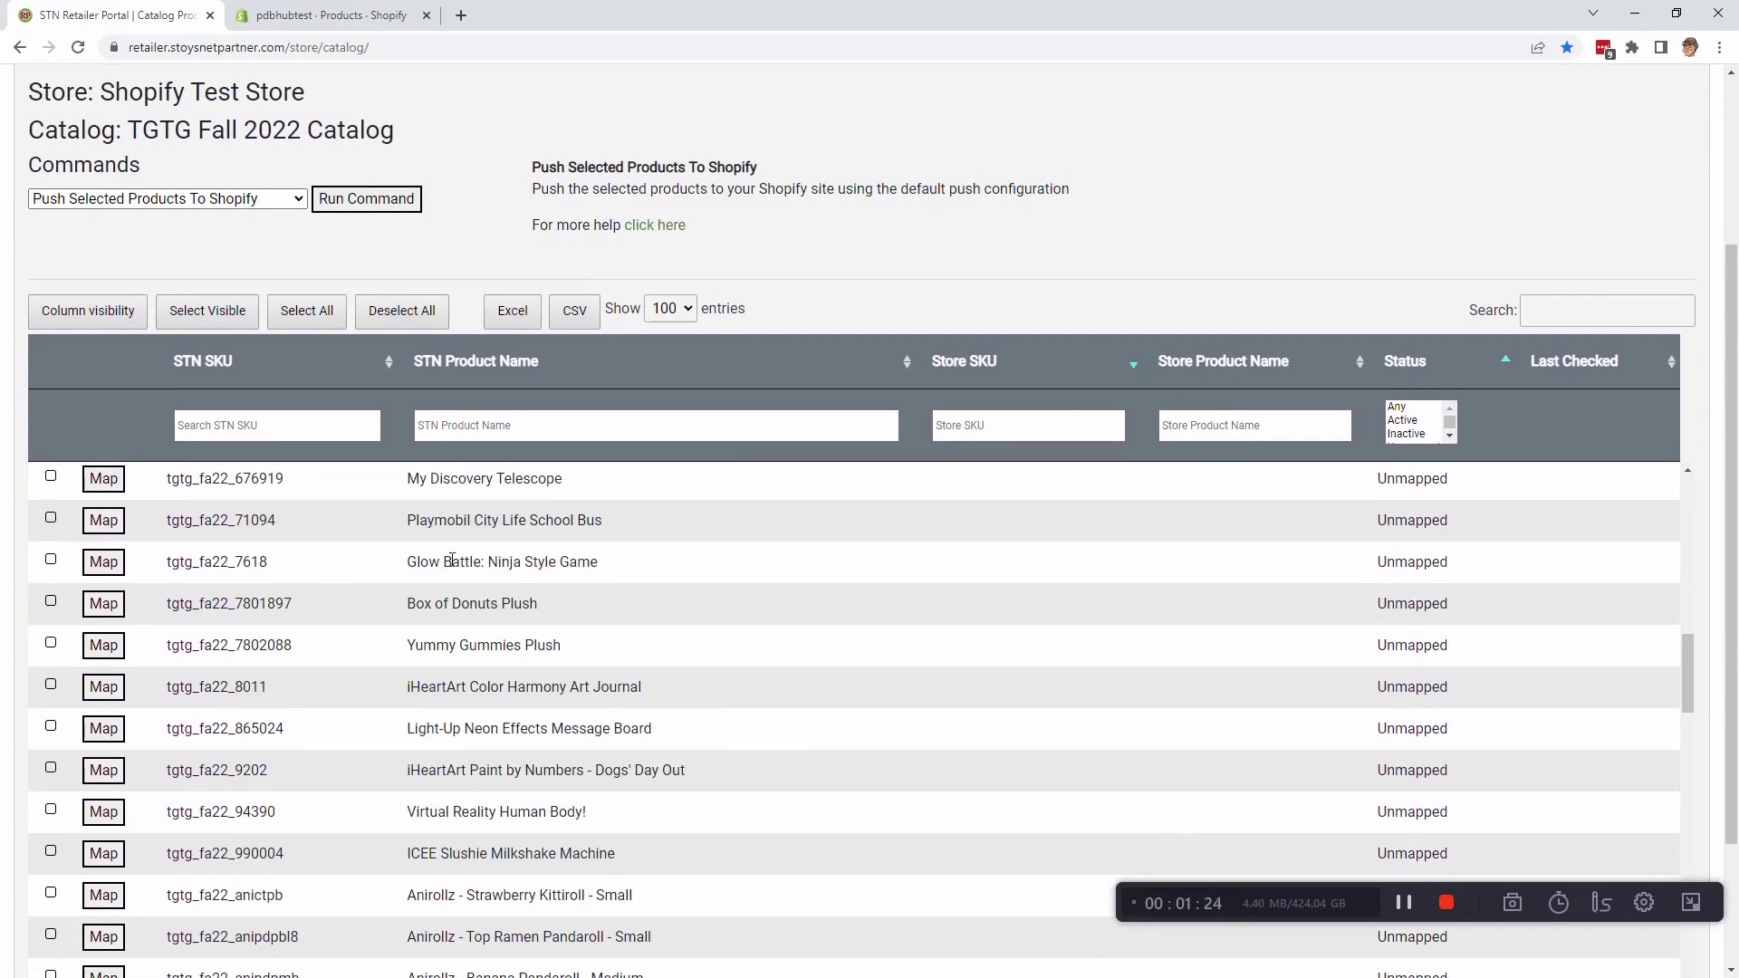
scroll(237, 601, up, 3)
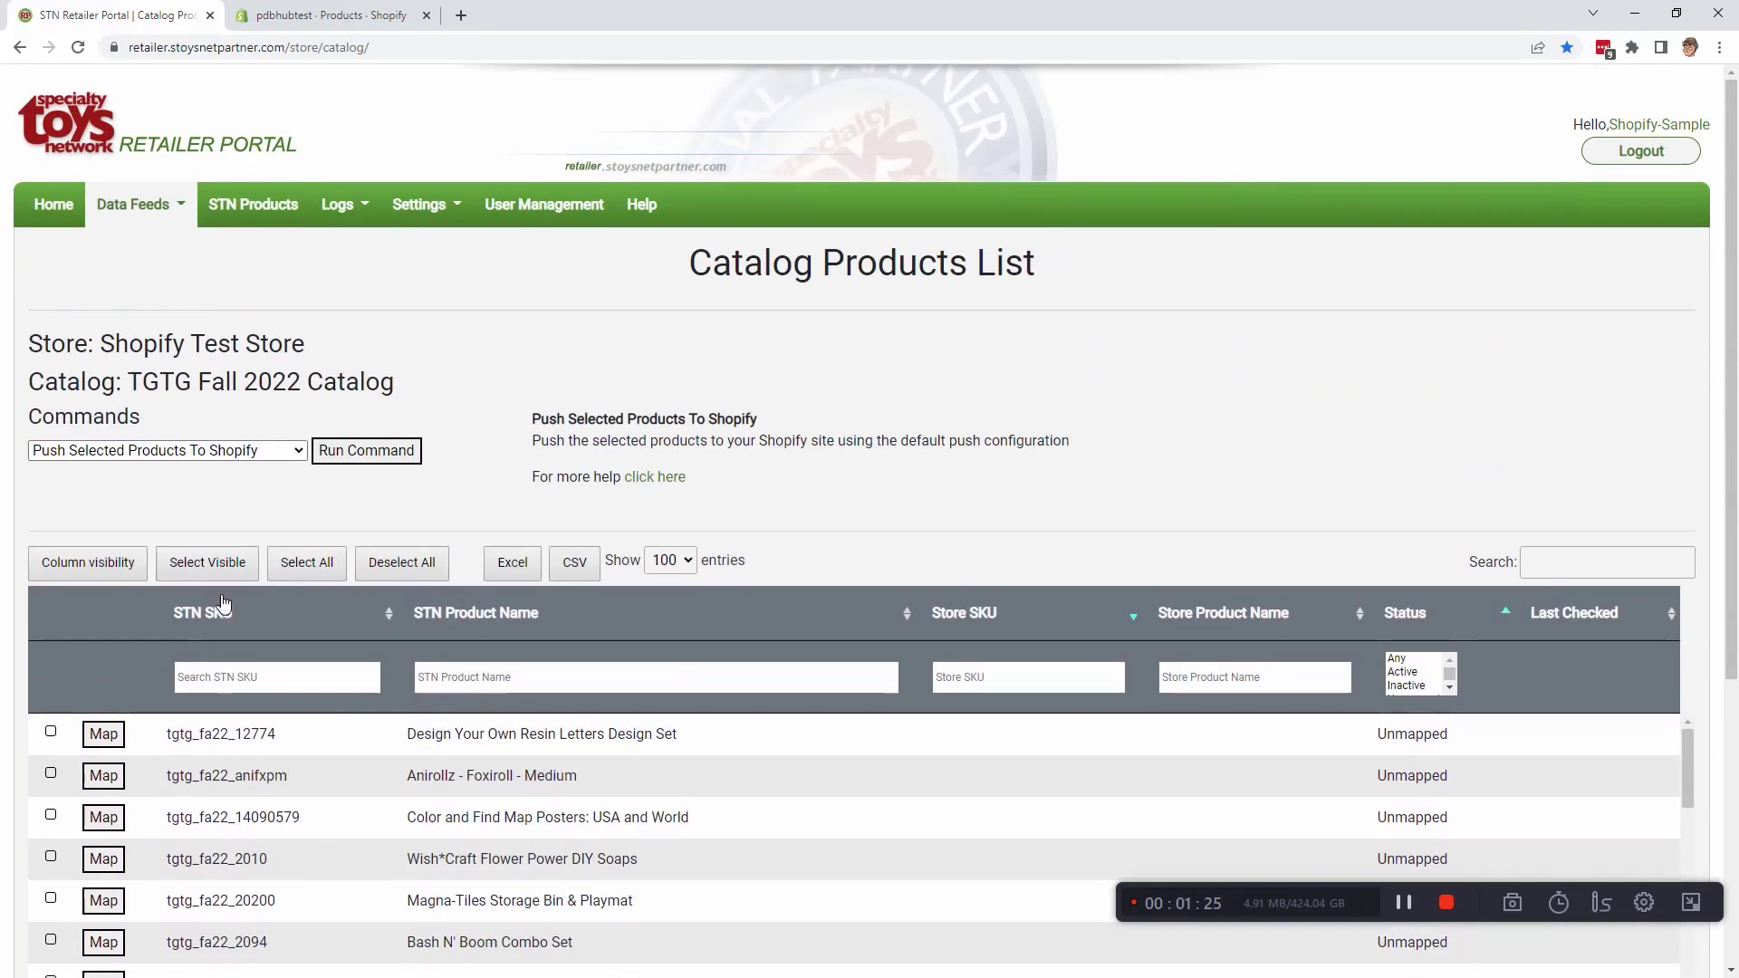
Examine the catalog list's STN SKU, STN product name, store product and status columns, down to the end of the table
double_click(208, 735)
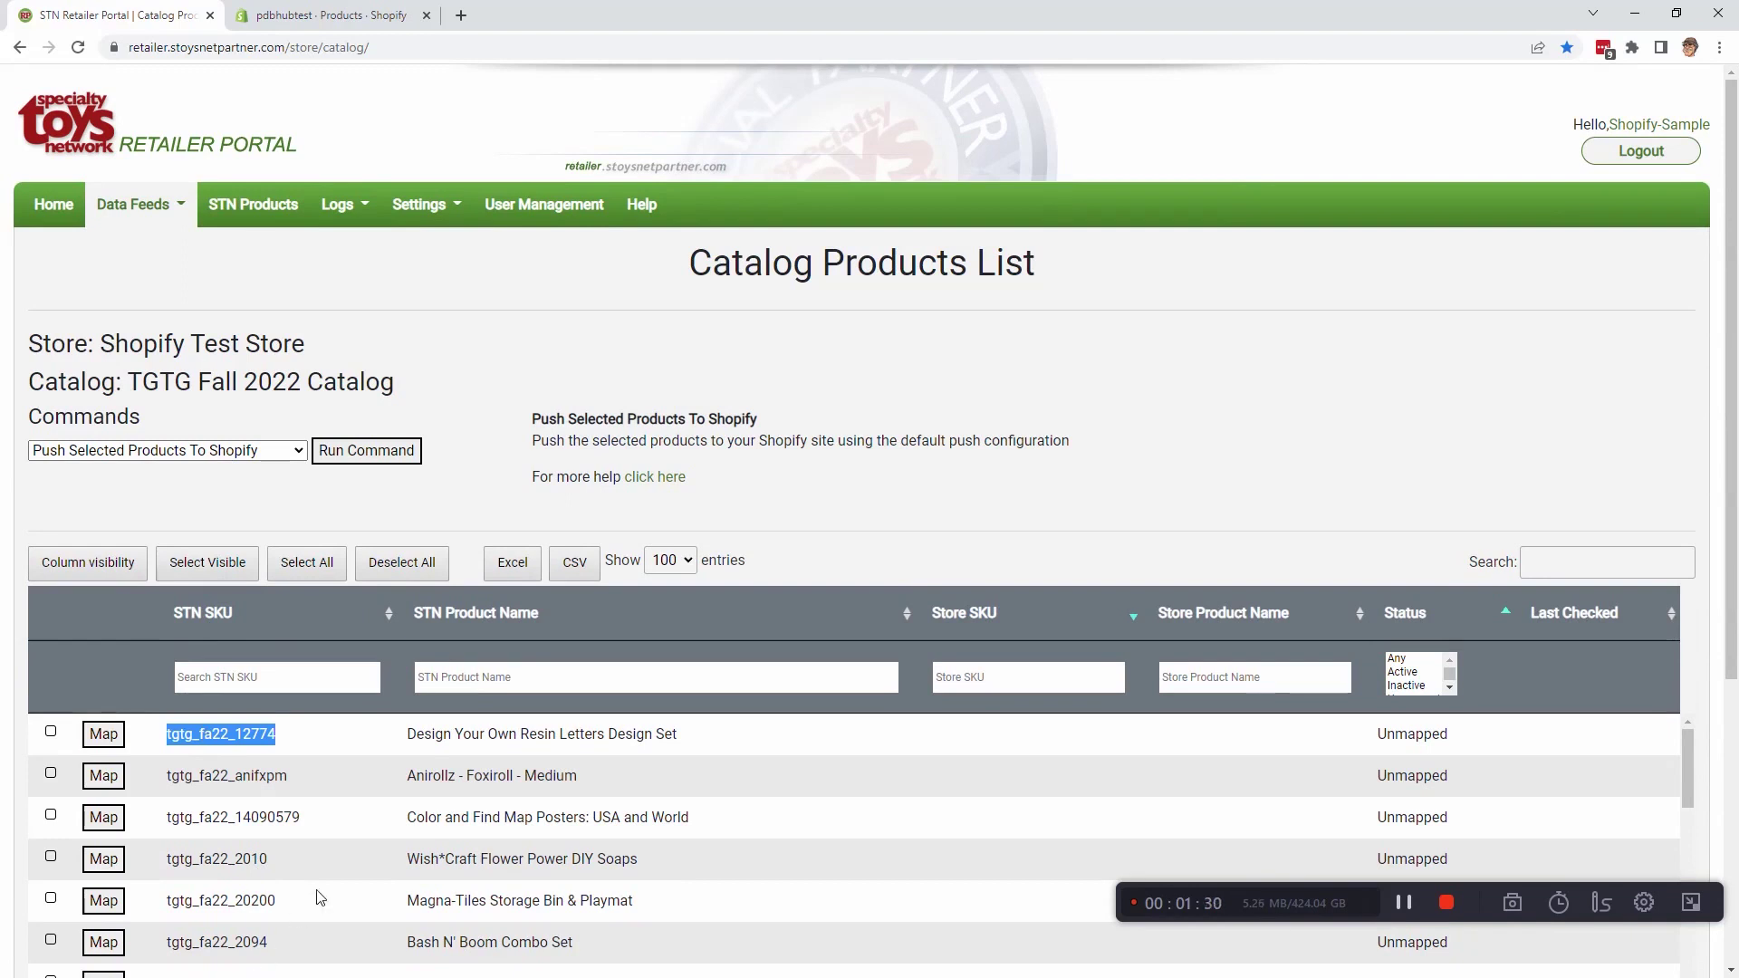
triple_click(503, 735)
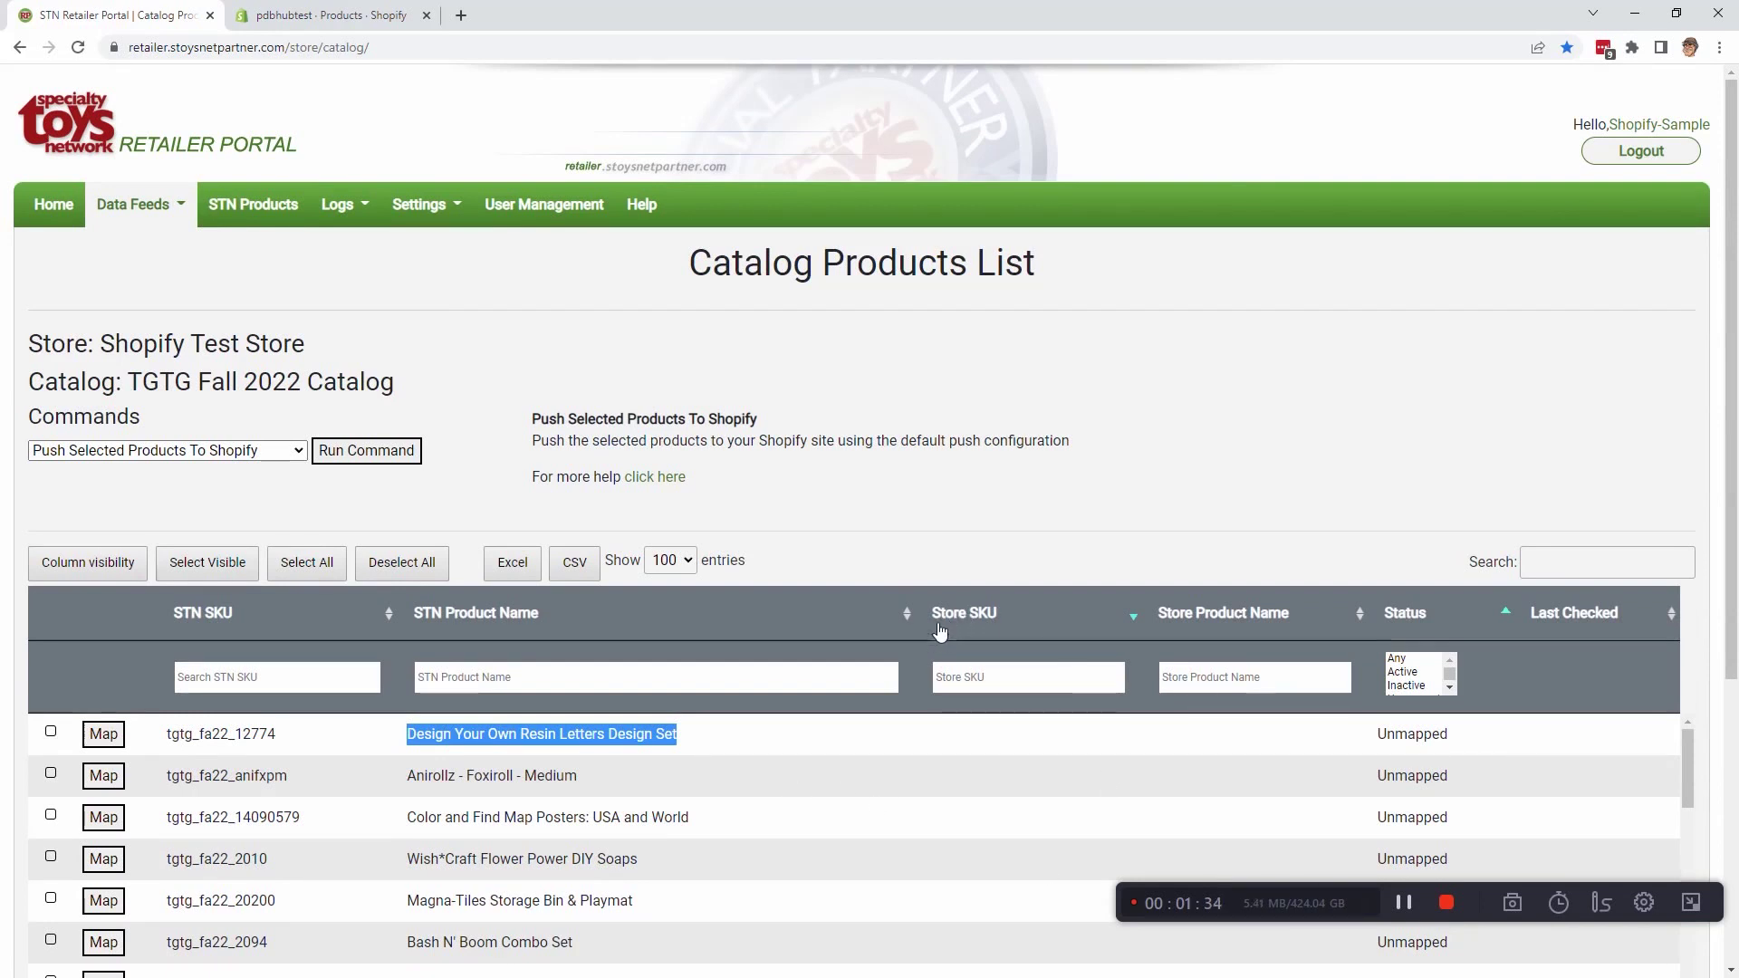
click(957, 732)
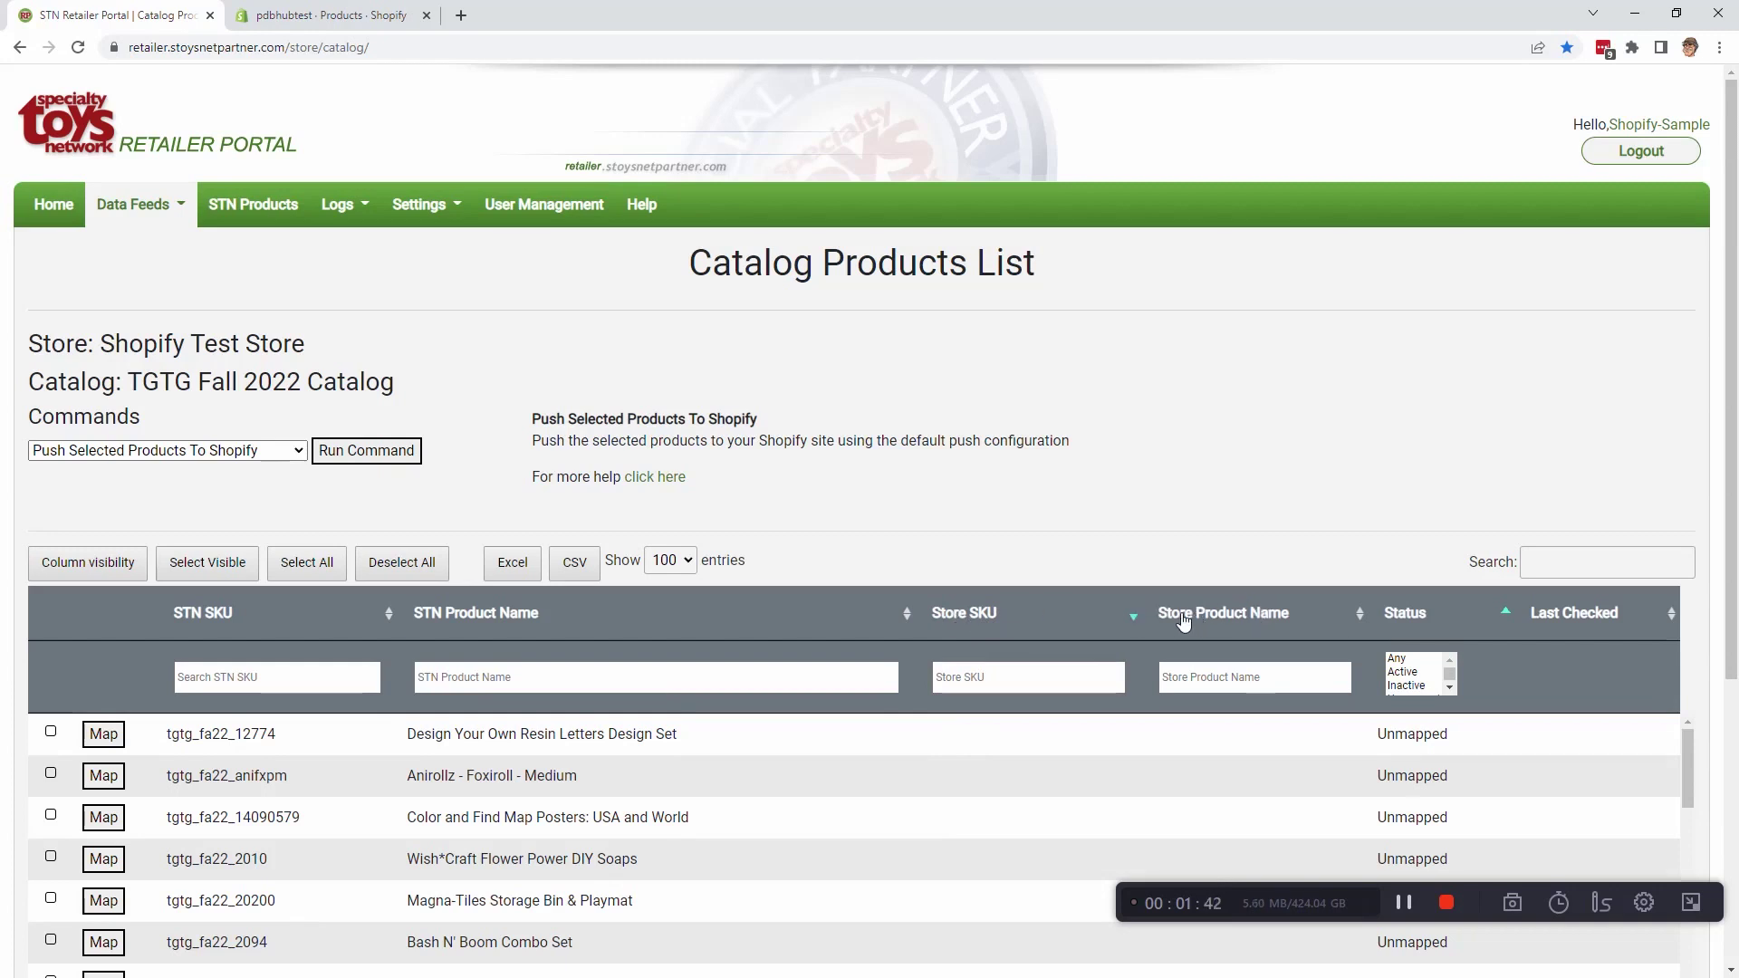
scroll(1347, 698, down, 5)
scroll(1423, 543, up, 2)
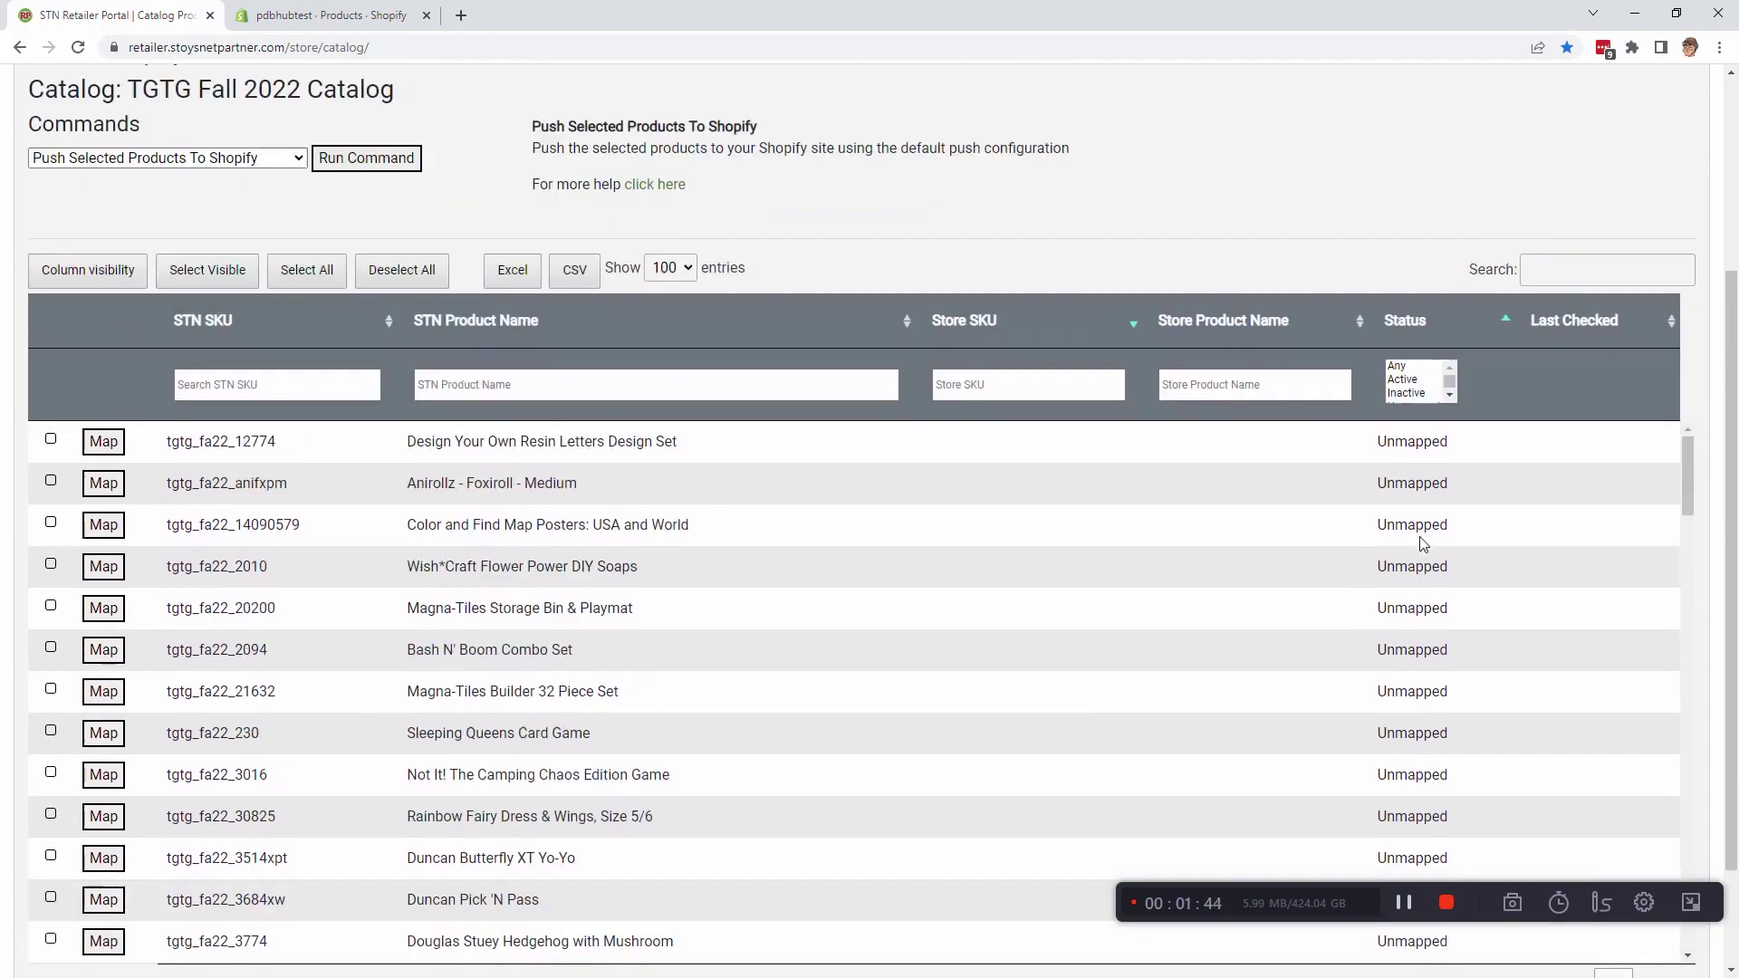
scroll(1703, 453, down, 2)
drag(1685, 363, 1658, 339)
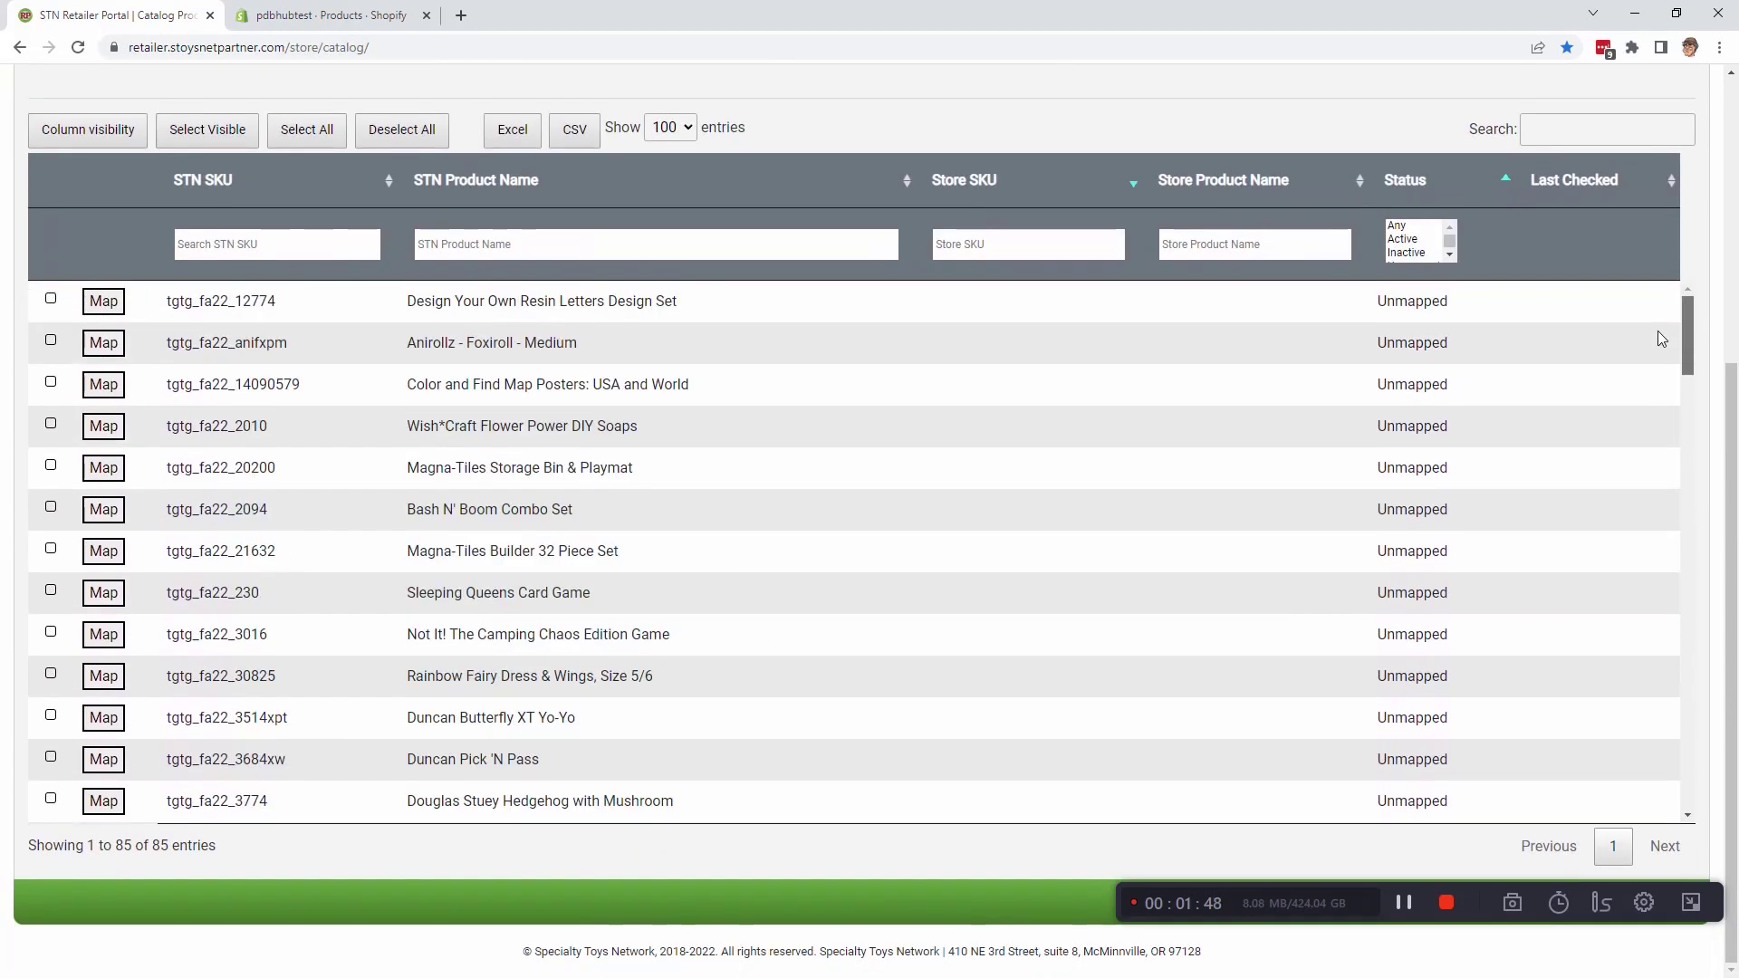
scroll(1579, 578, up, 3)
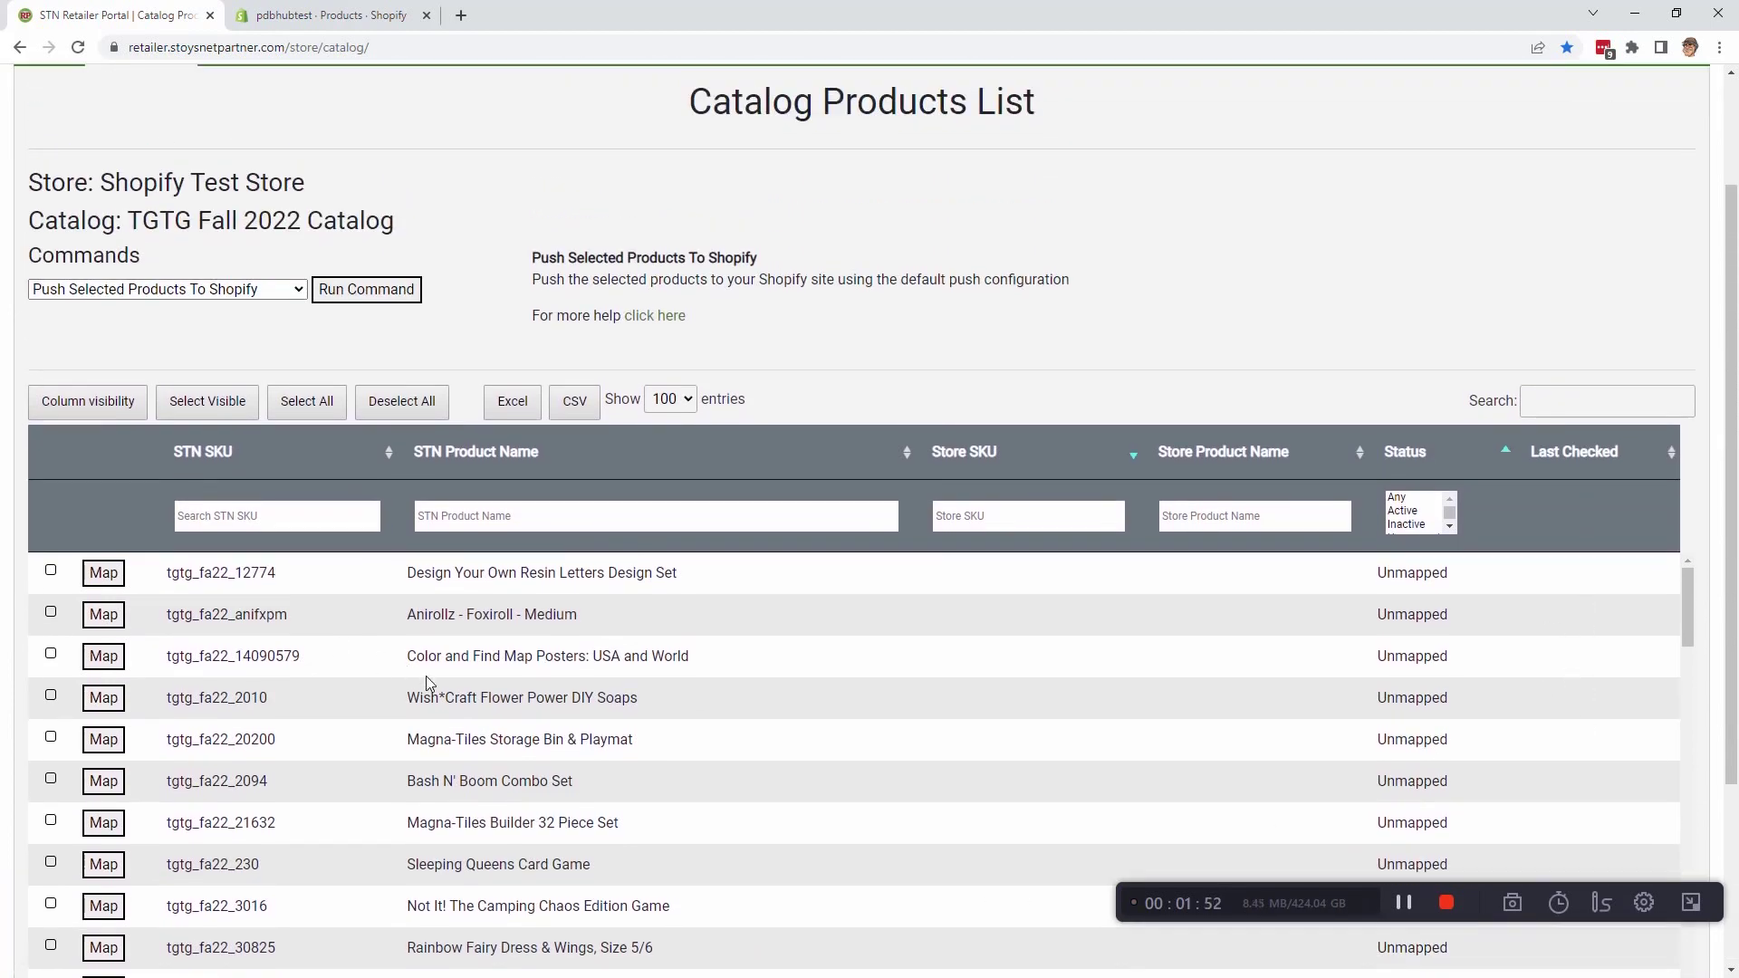
Select all products in the catalog list and run the TGTG Catalog Matchup command on them
click(321, 410)
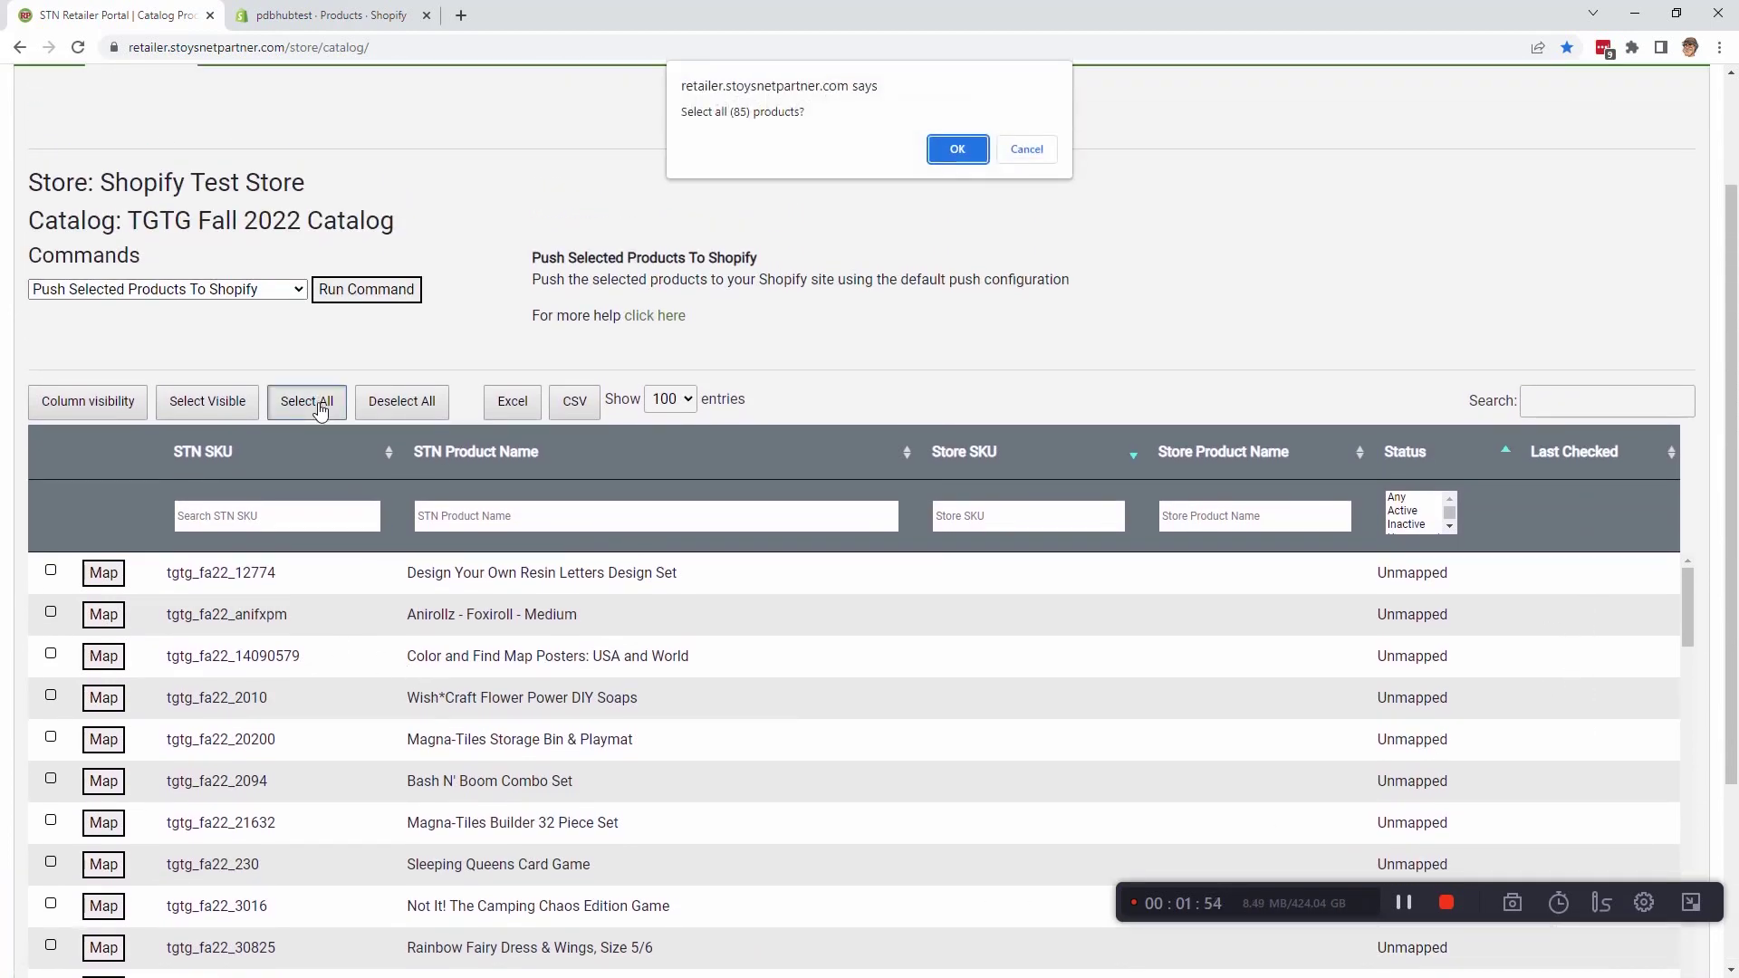
click(951, 149)
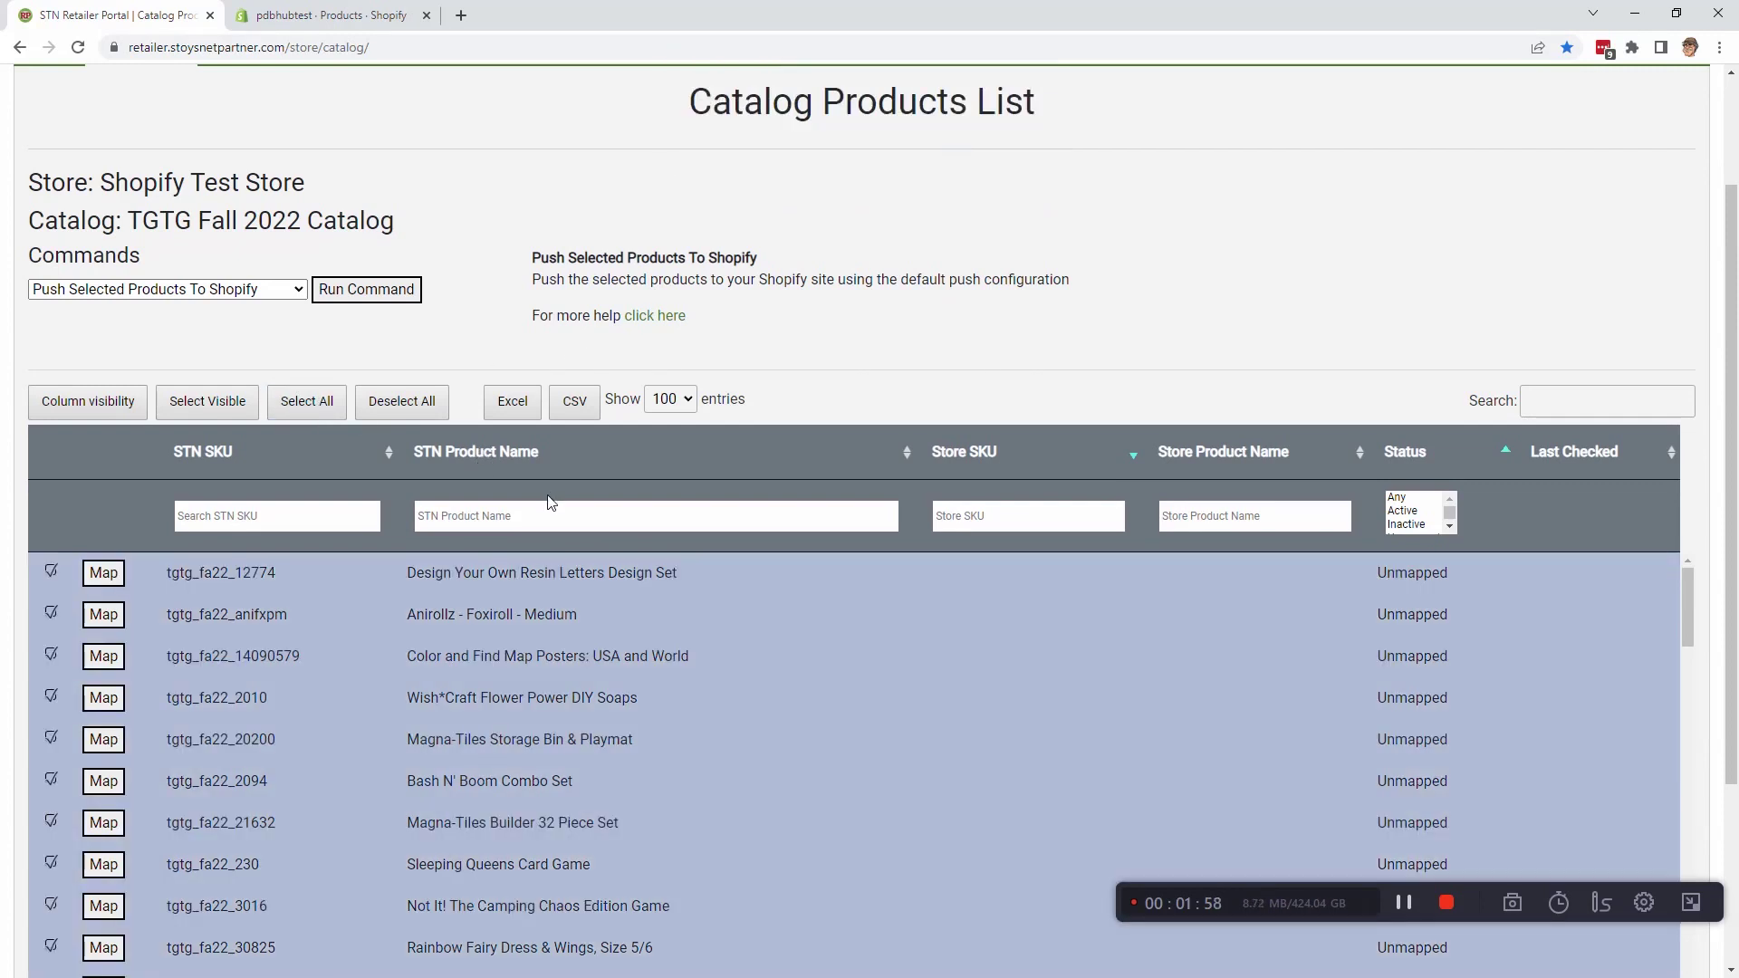
click(297, 289)
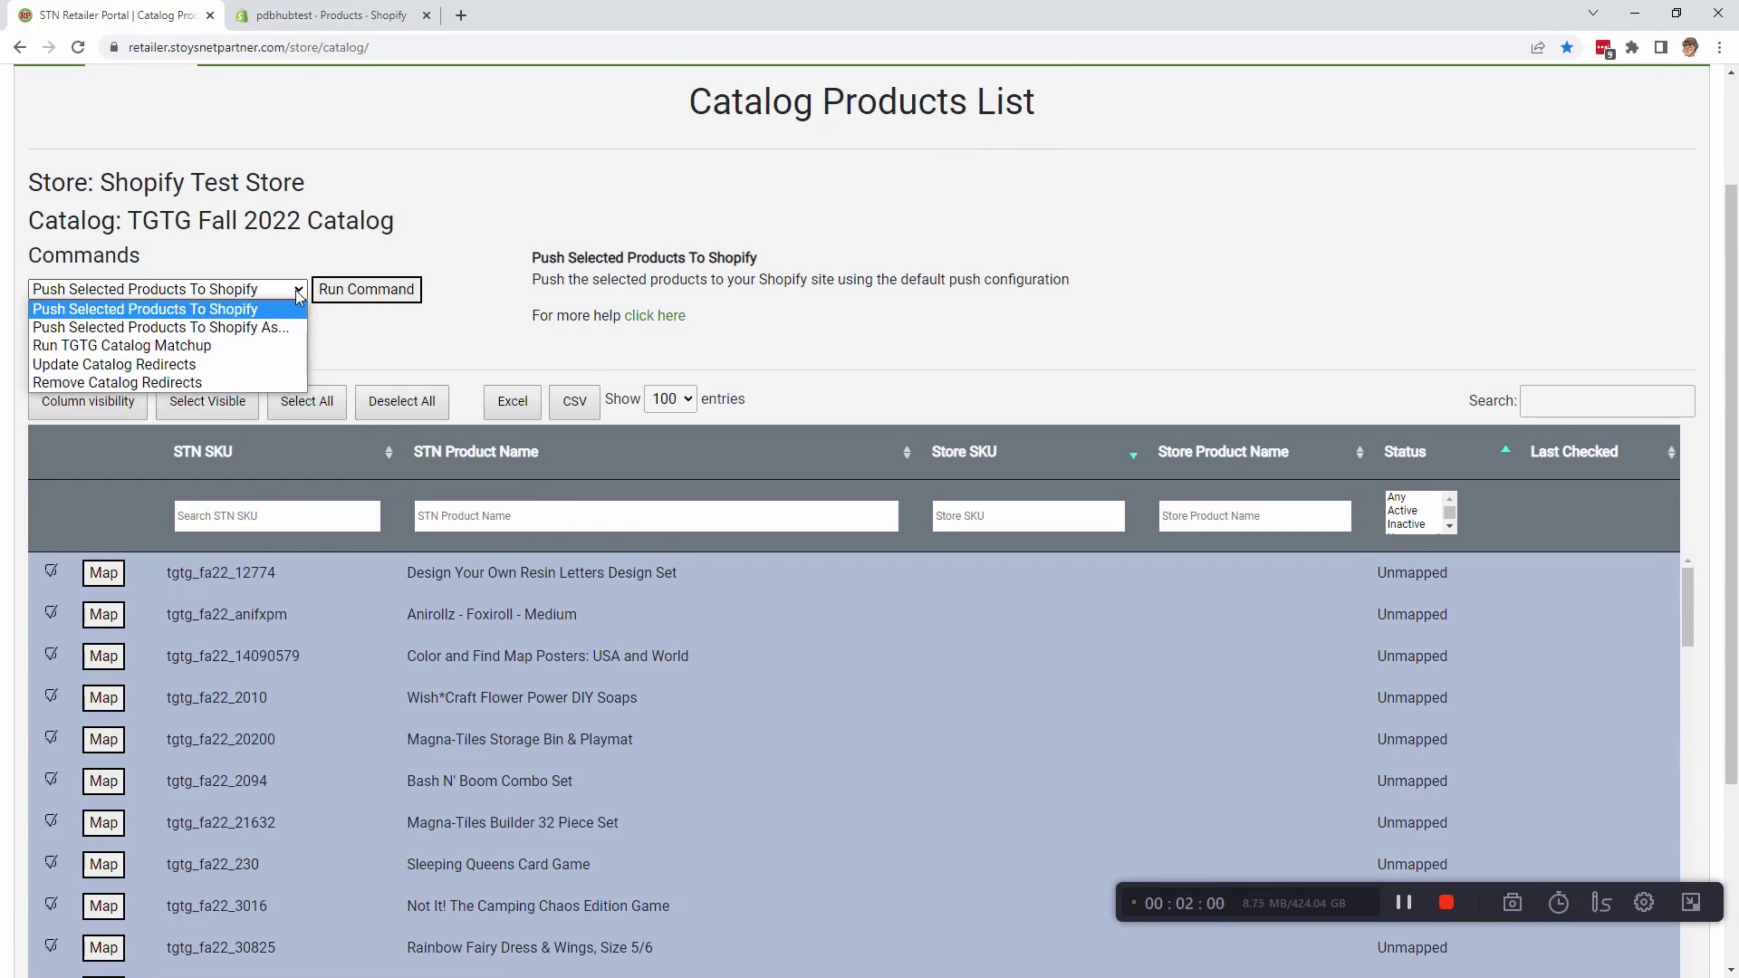
click(234, 348)
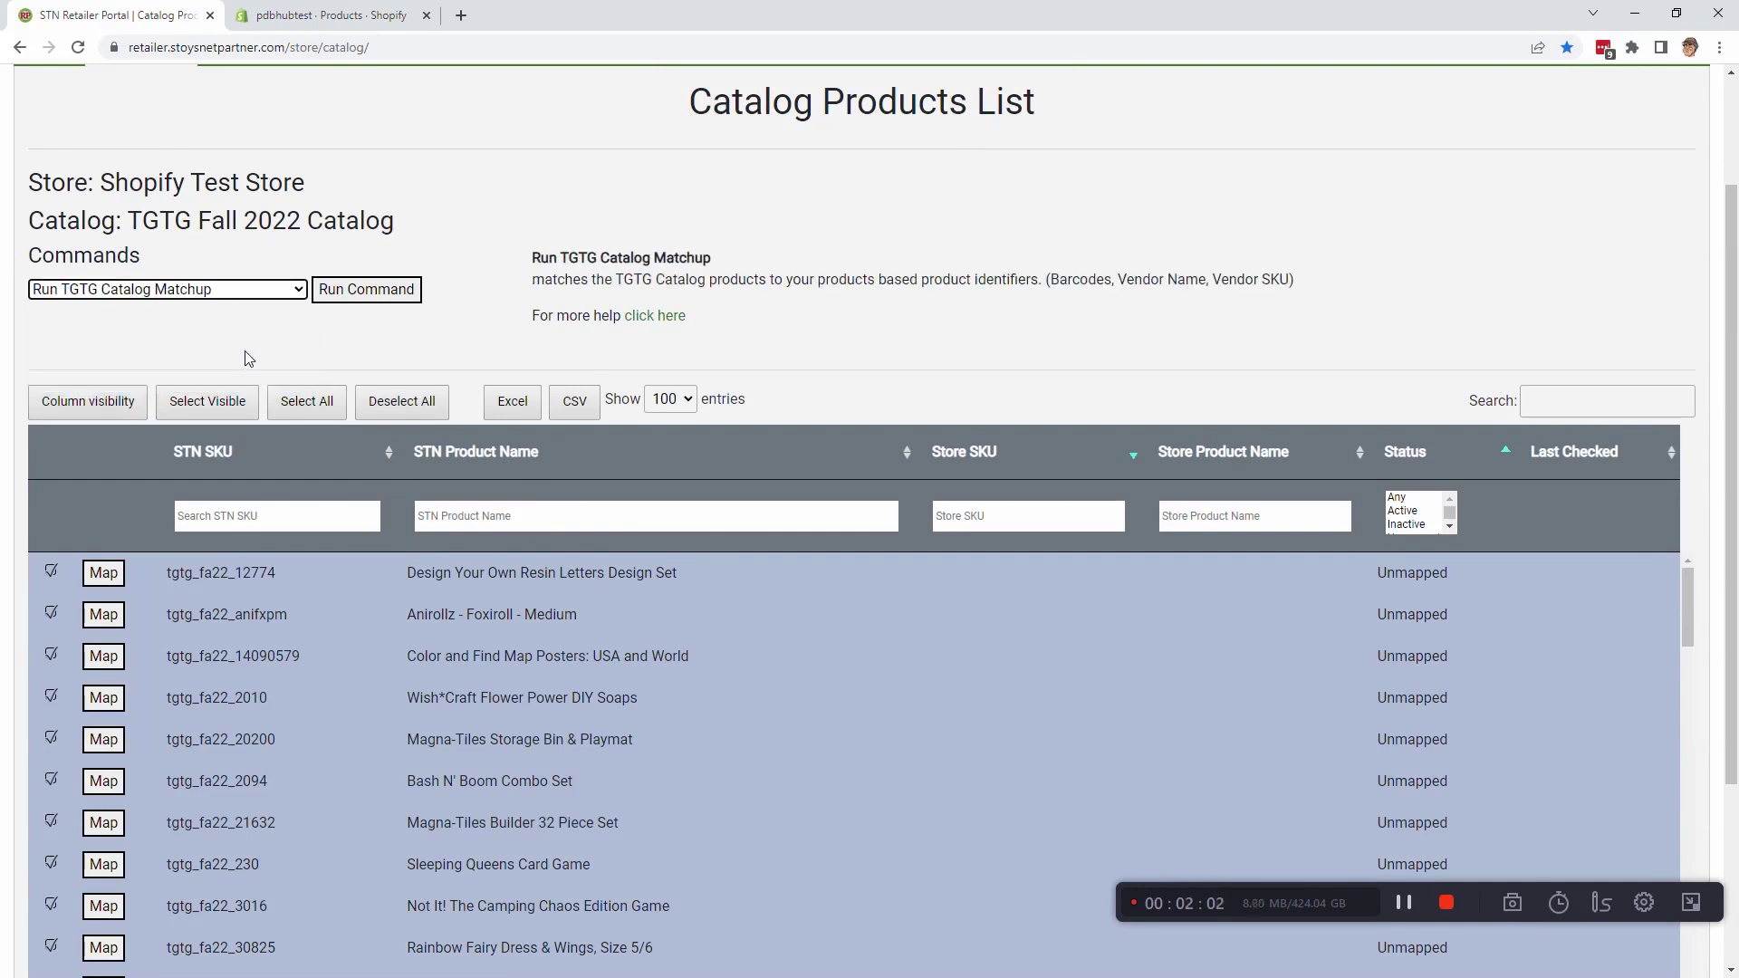
click(388, 288)
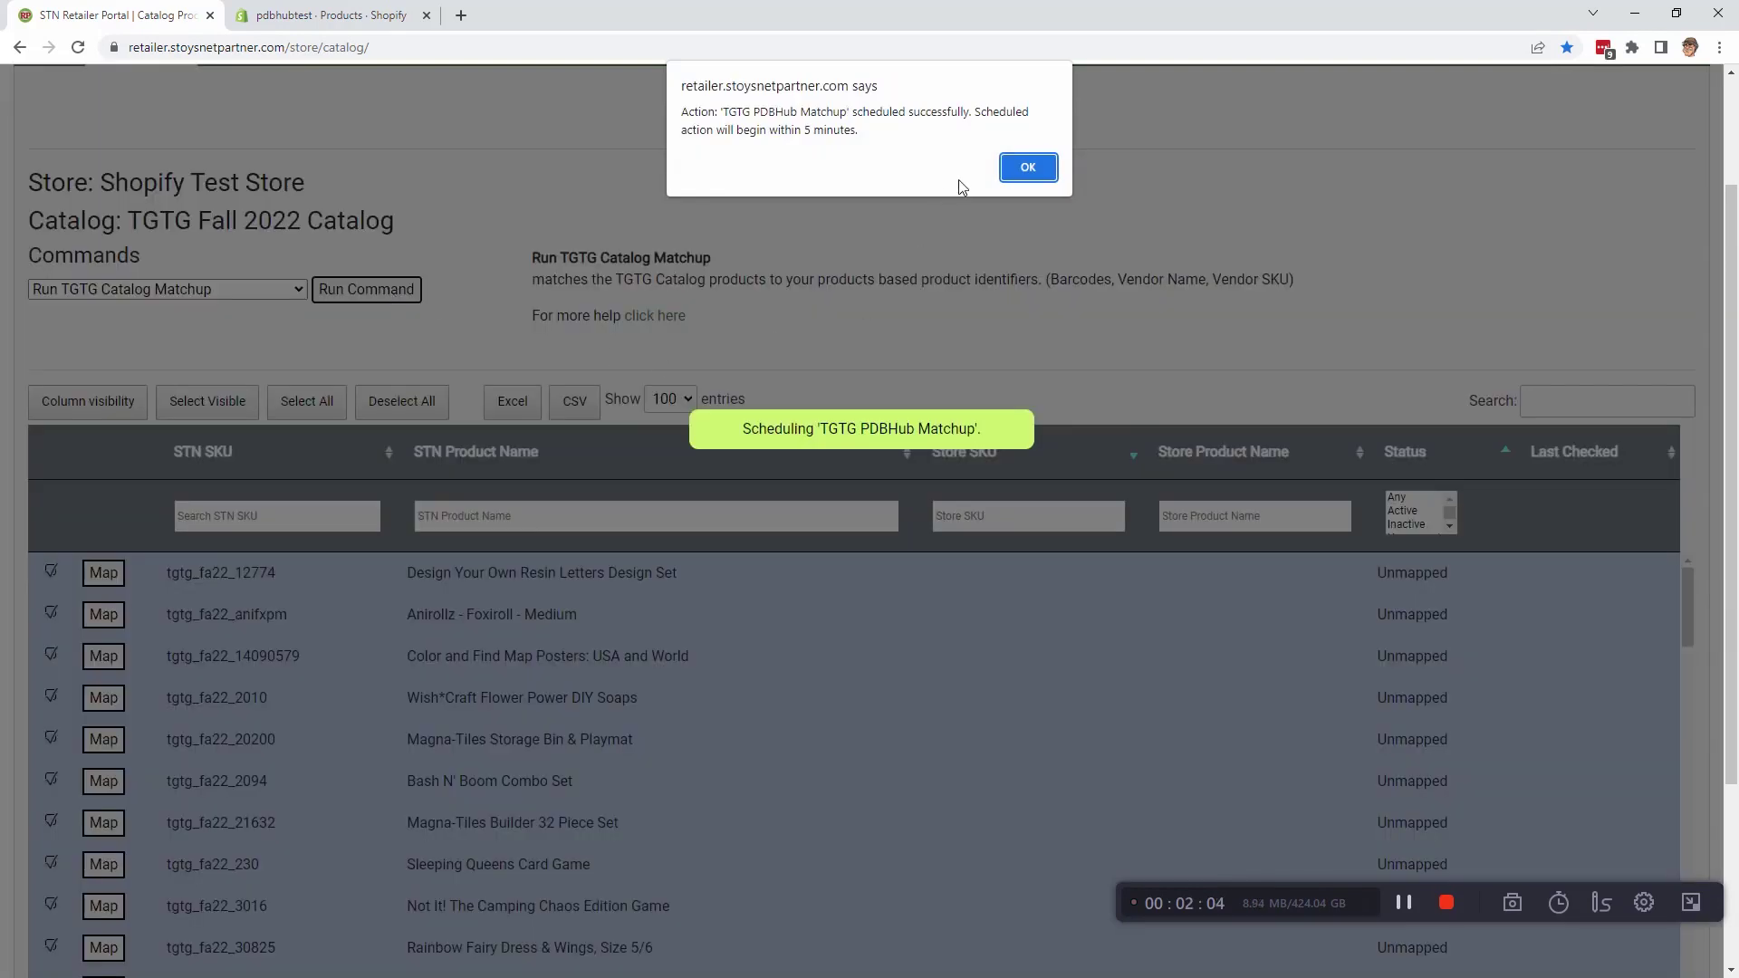
click(1028, 167)
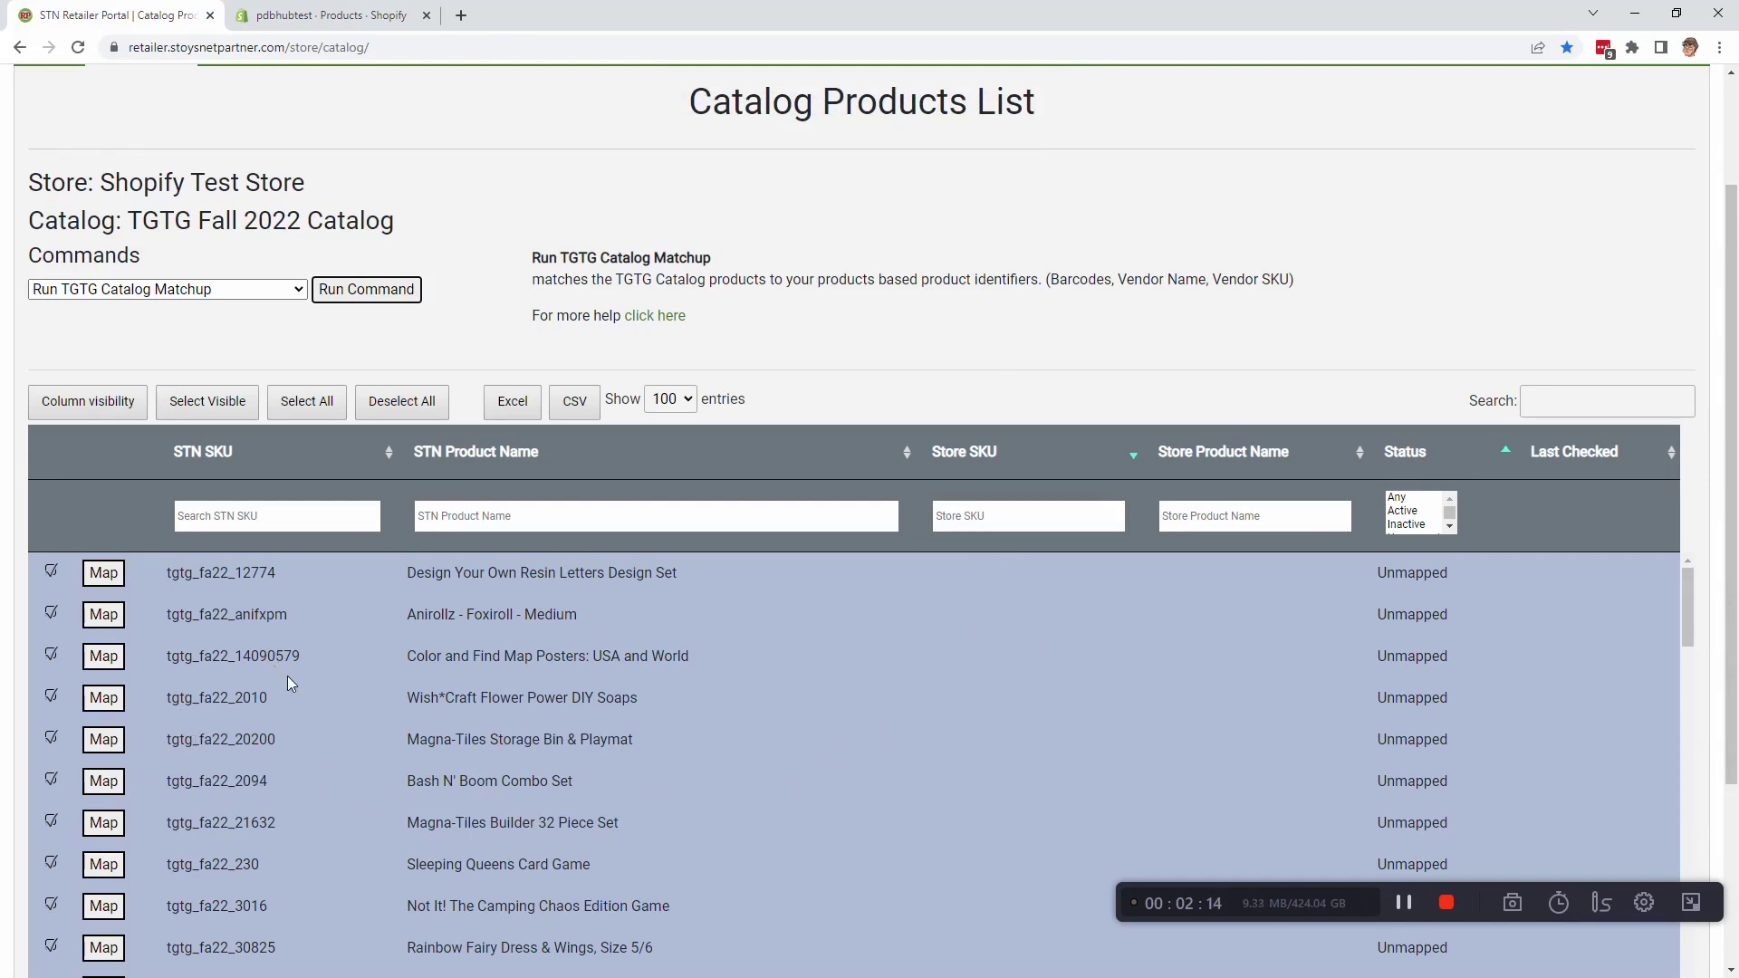
Open the actions log and check the tgtgmatchup entry
scroll(301, 687, up, 2)
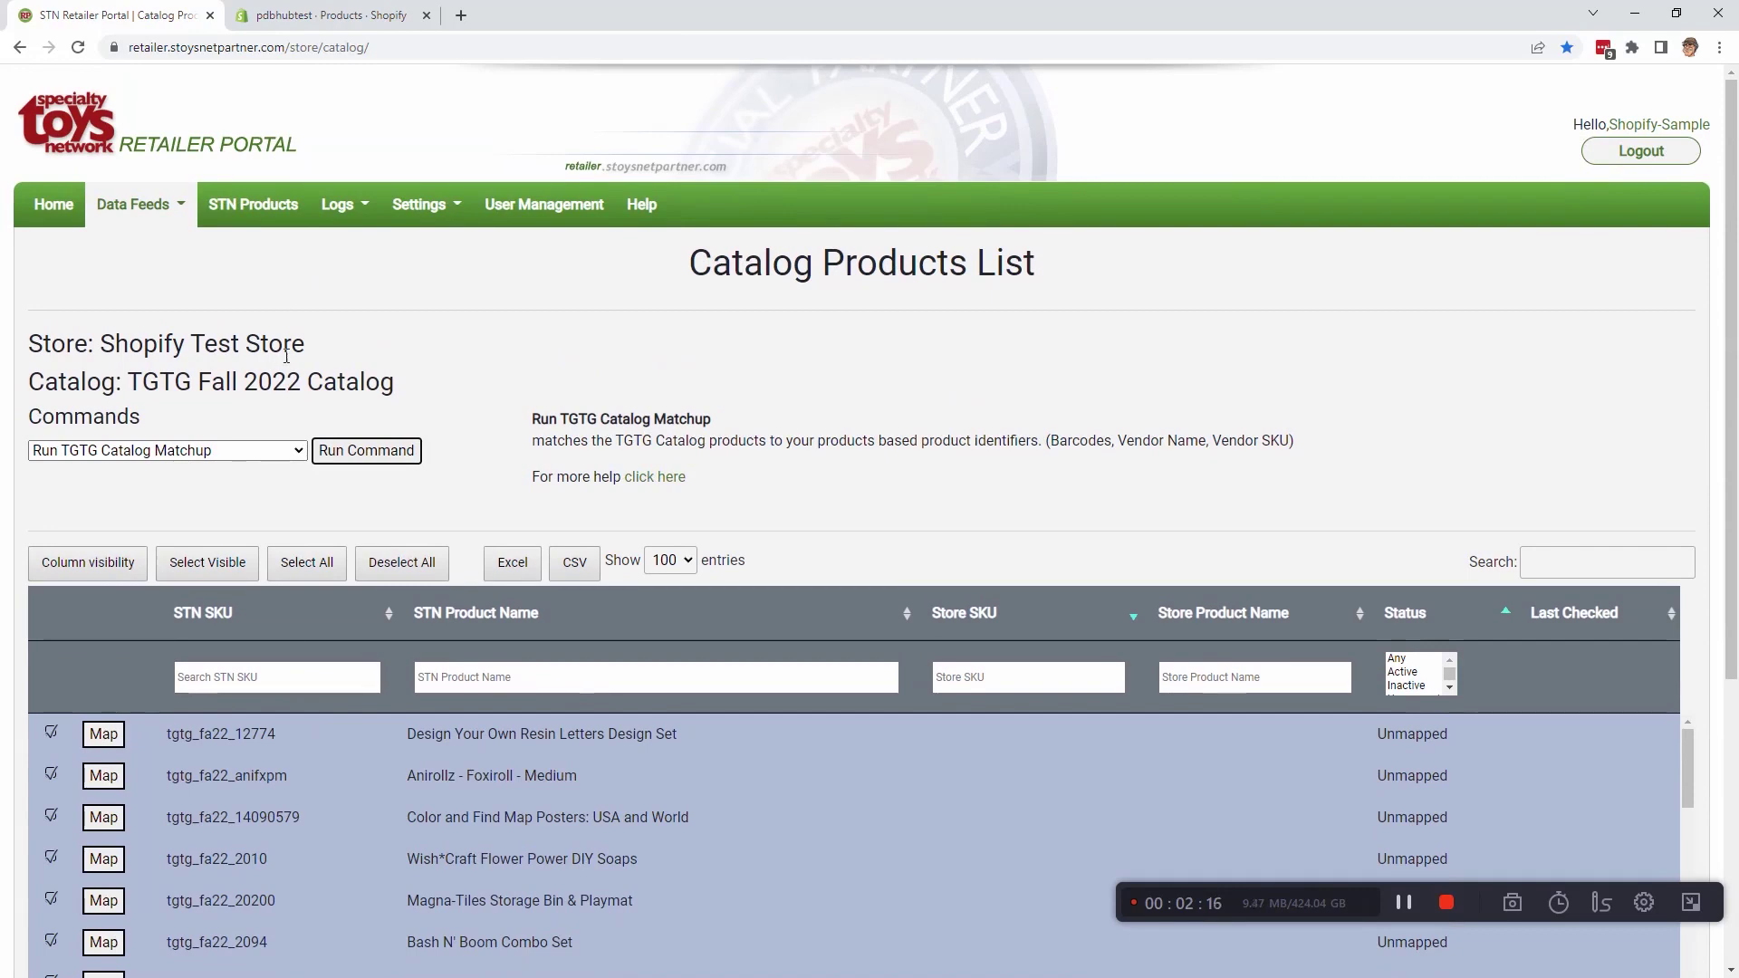
click(337, 204)
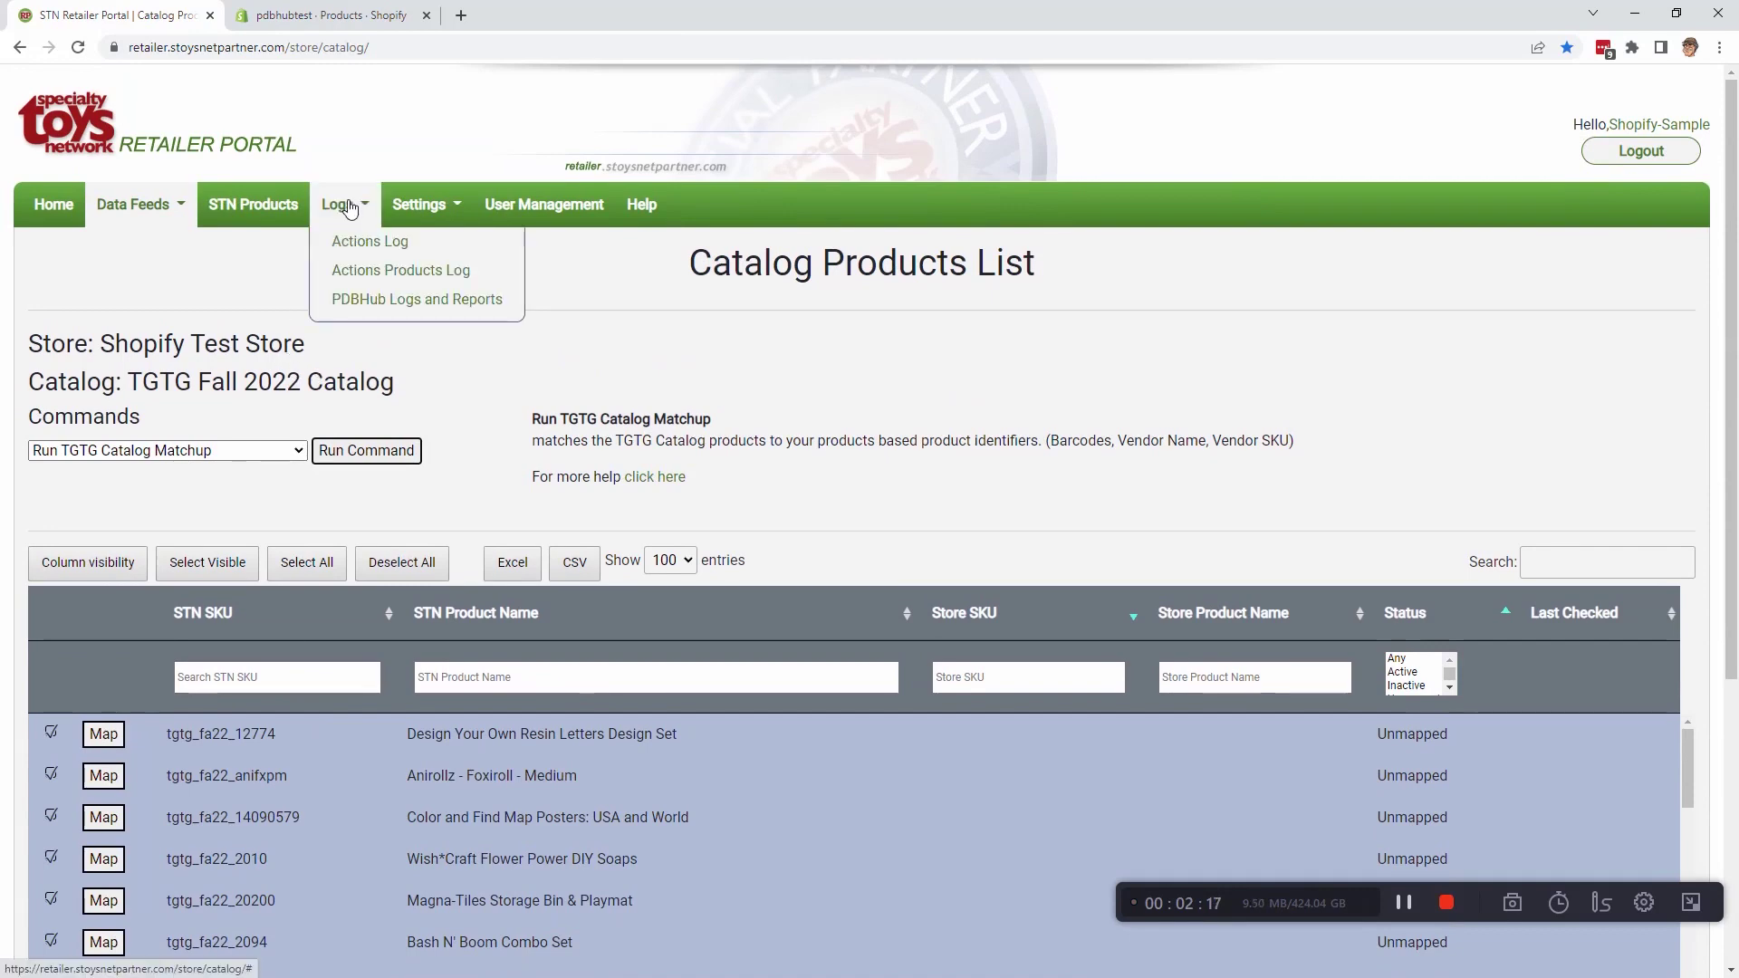
click(357, 244)
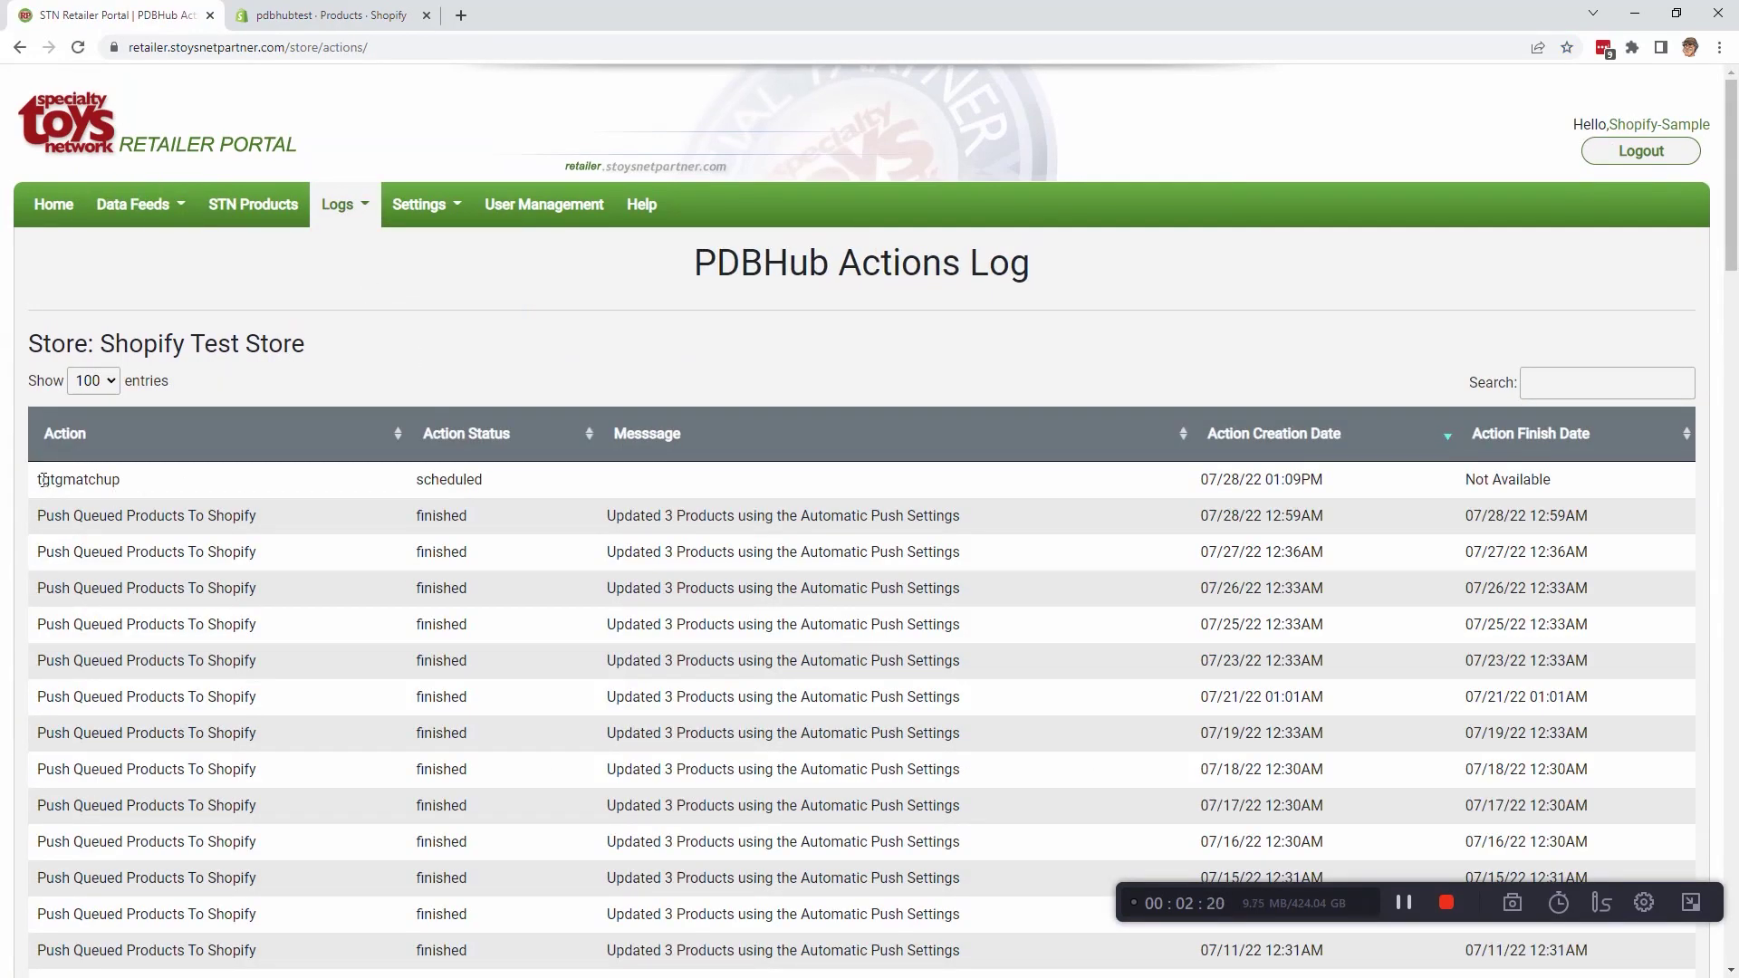
double_click(65, 480)
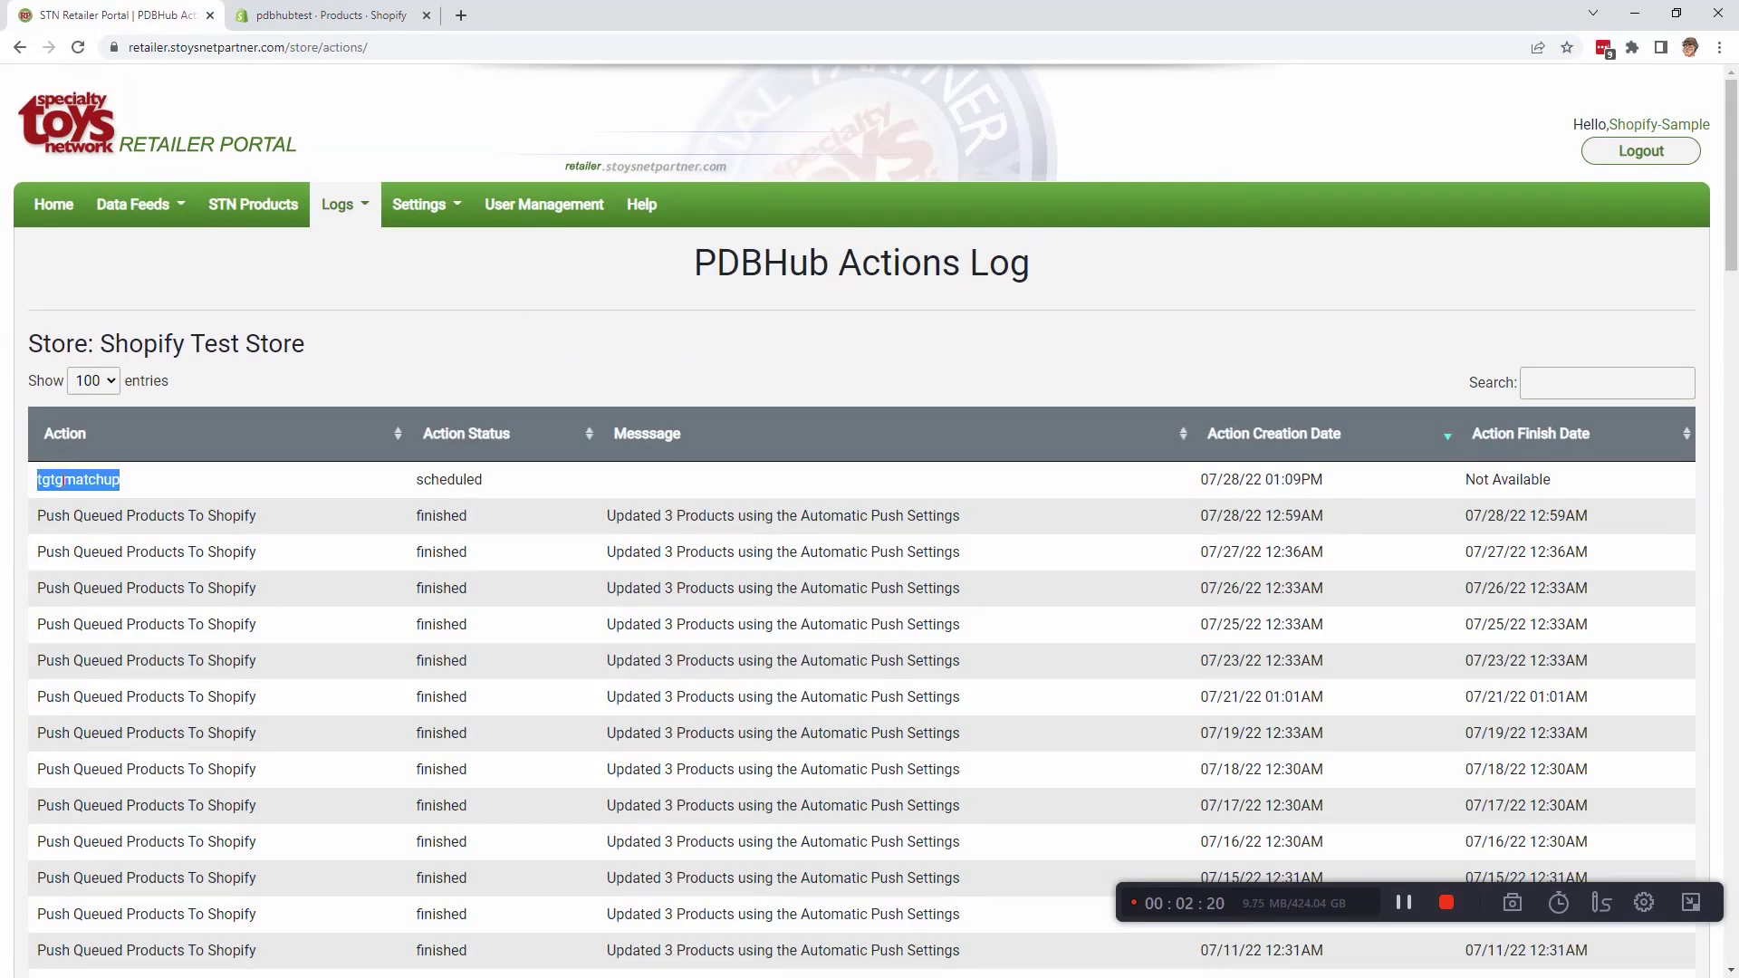
Reload the actions log and check the status of the tgtgmatchup entry
click(1405, 908)
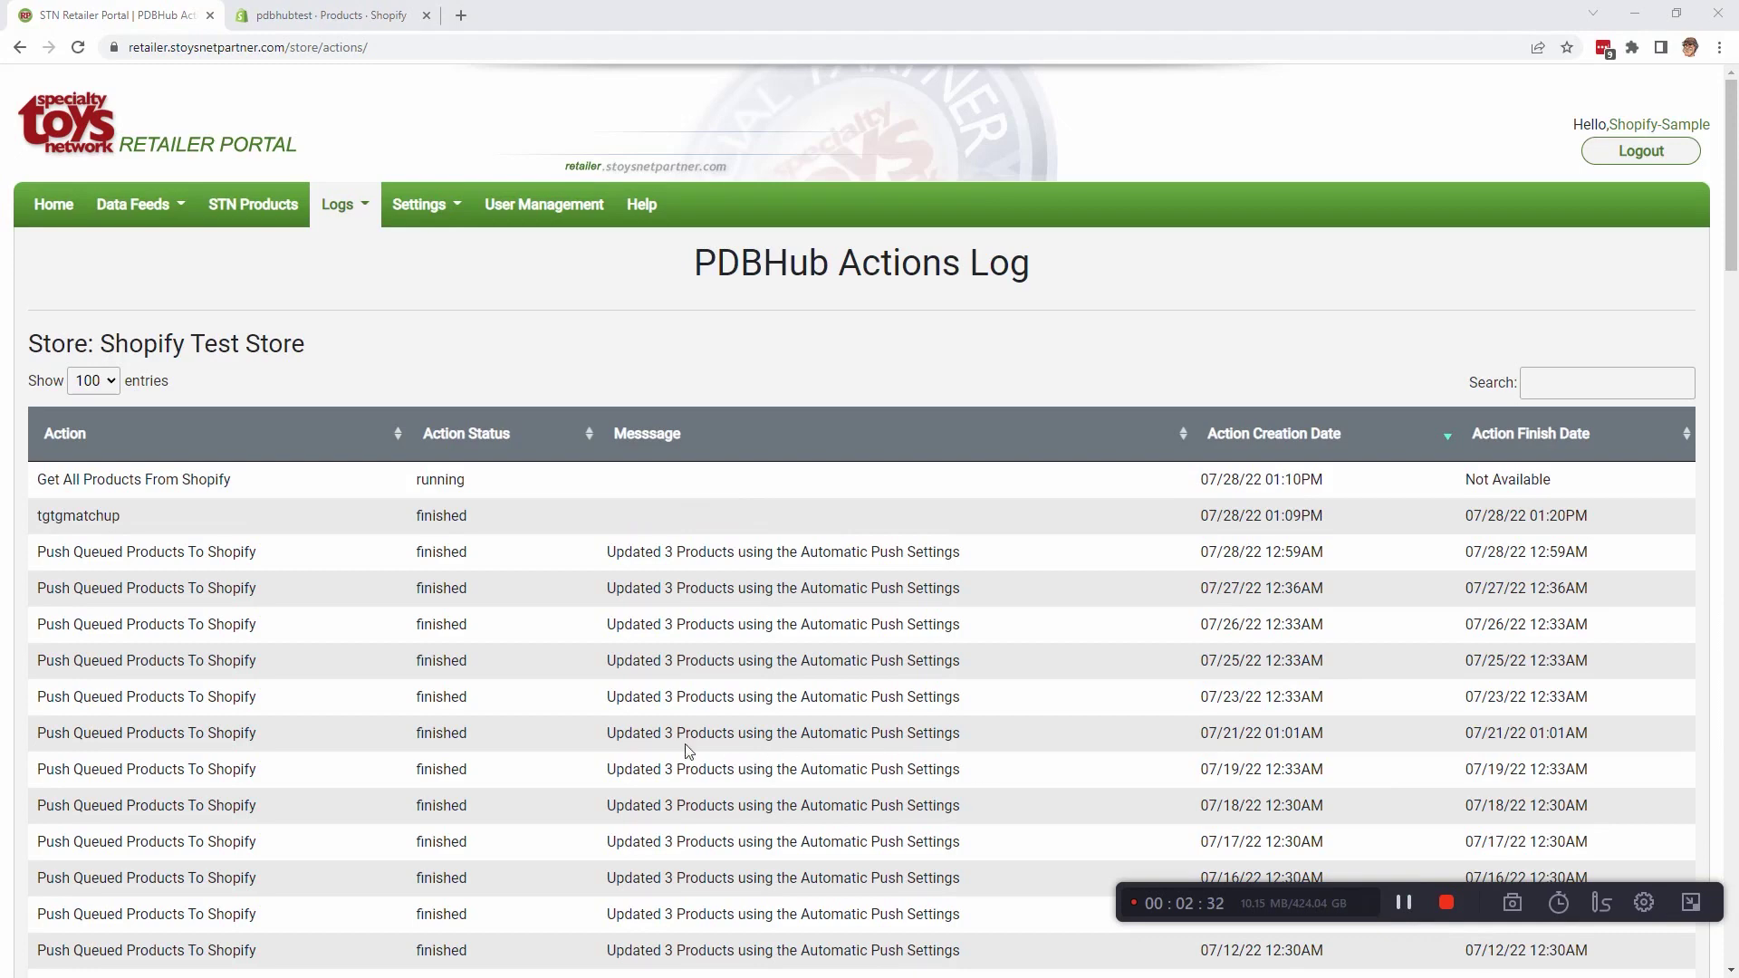
click(337, 204)
click(337, 239)
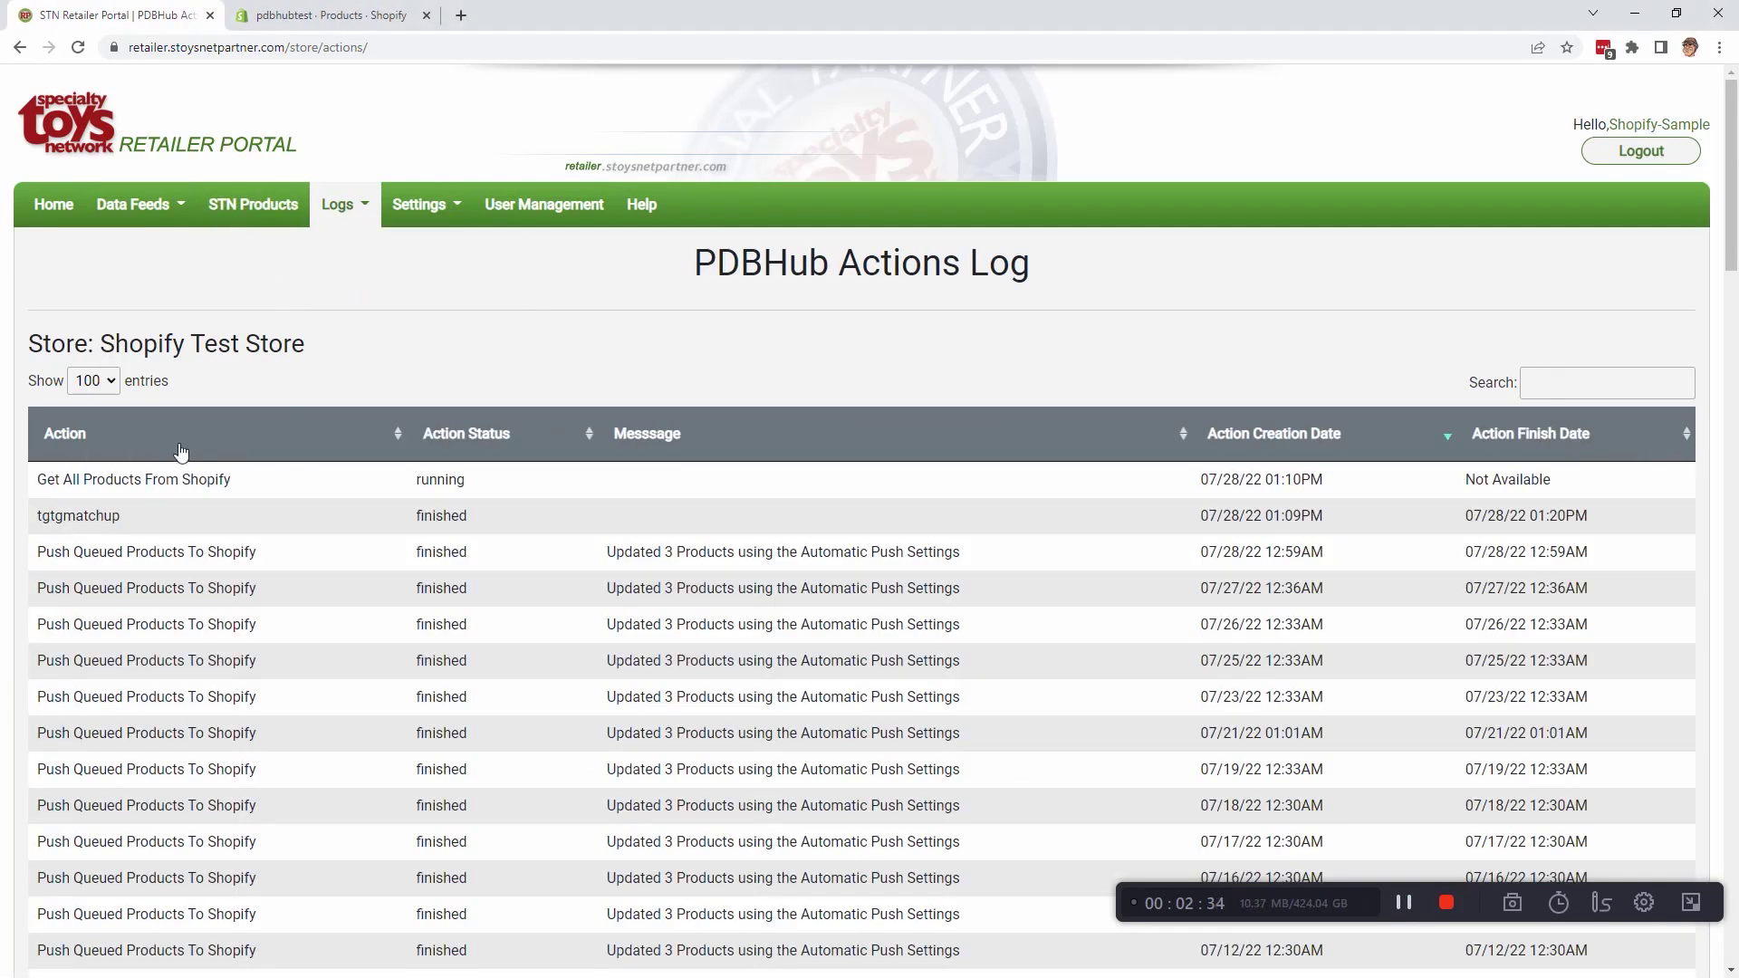
double_click(70, 517)
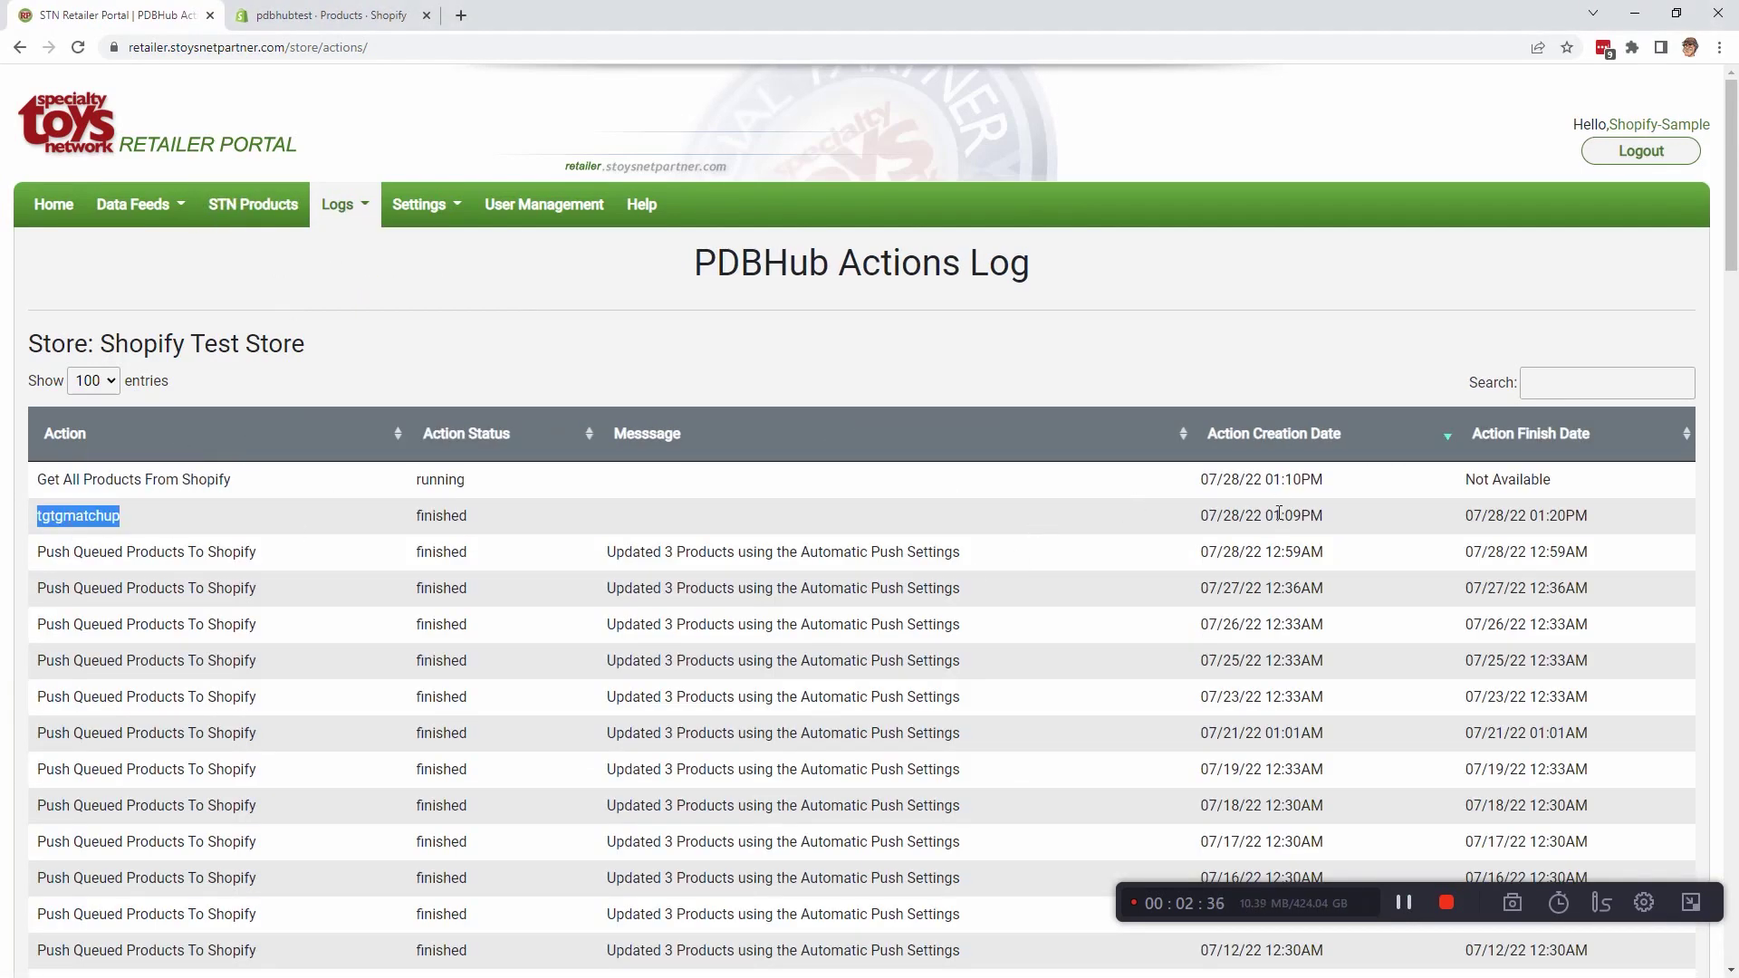
Open the TGTG catalog products list and compare the matched products' STN SKUs with their store SKUs and store product names
click(136, 203)
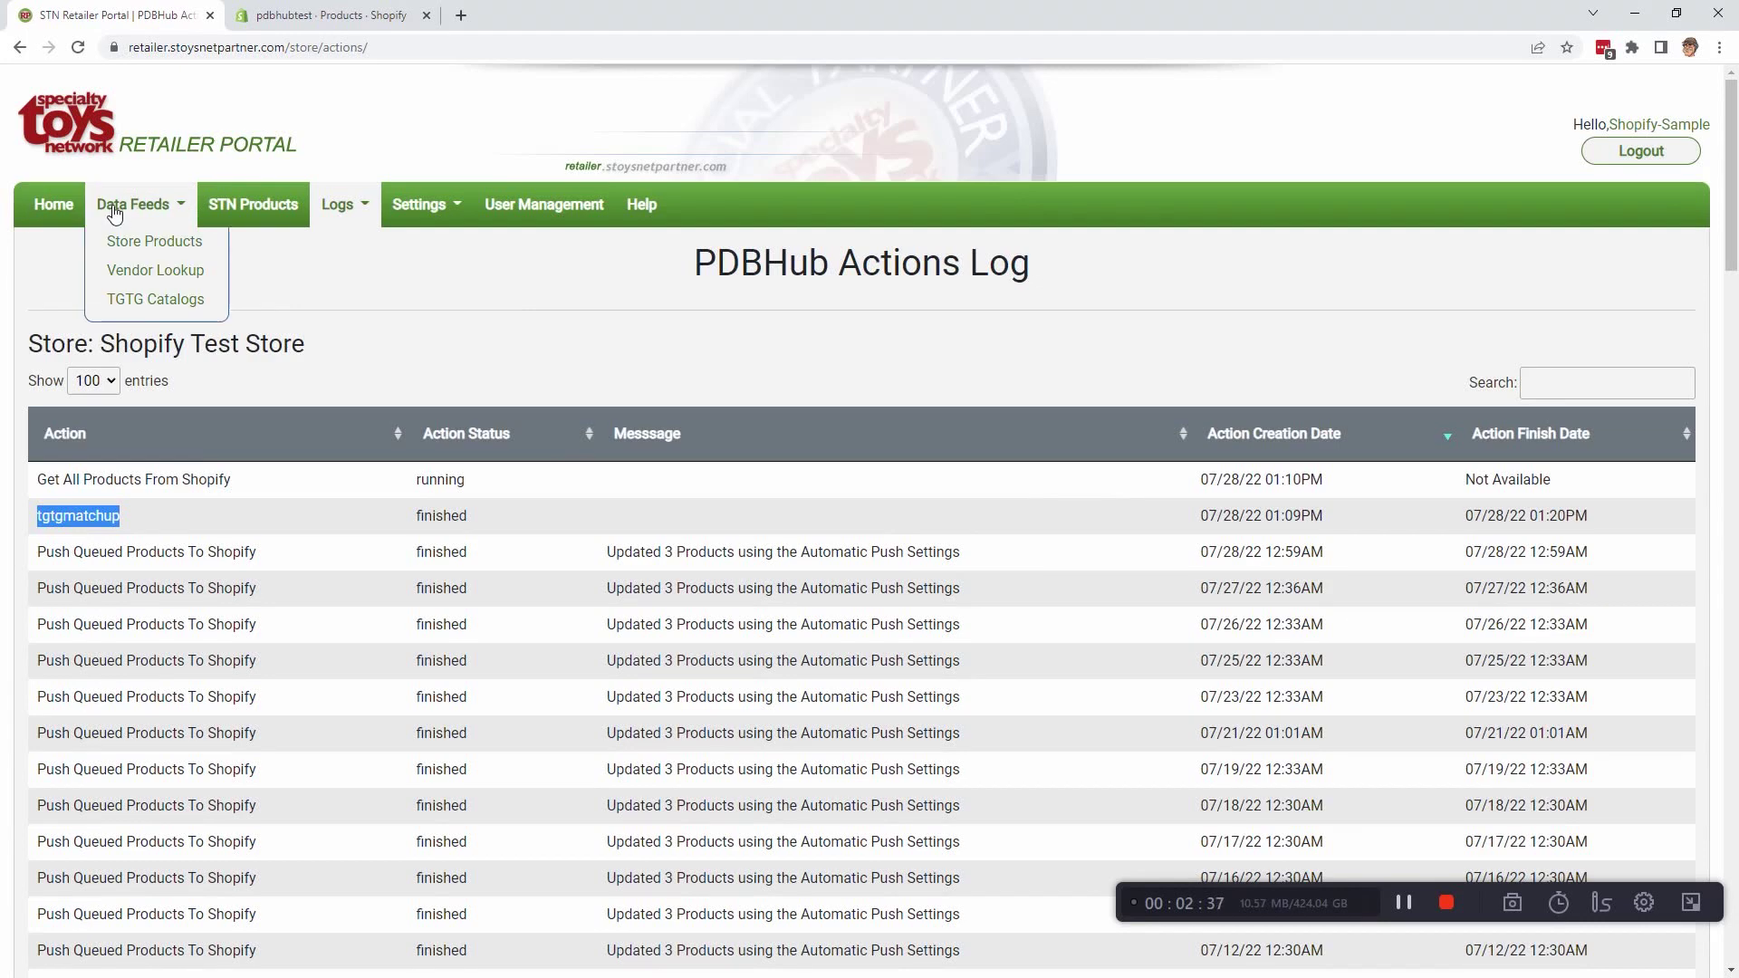
click(157, 302)
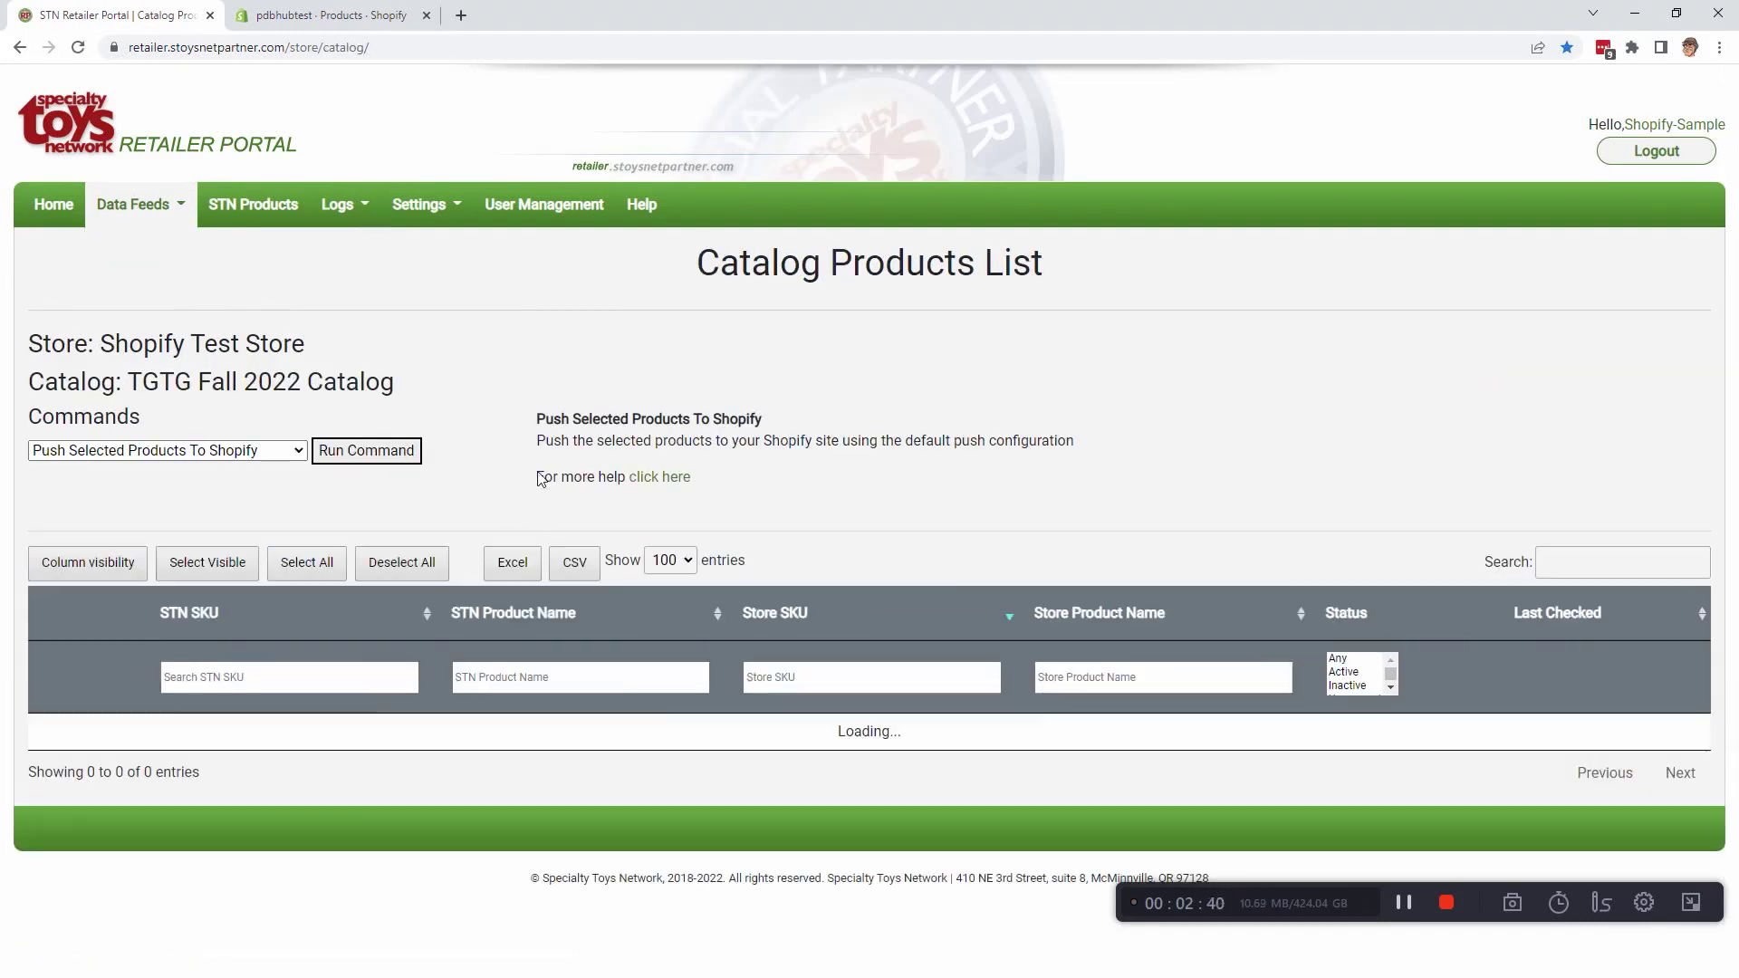
scroll(535, 464, down, 2)
scroll(535, 464, down, 1)
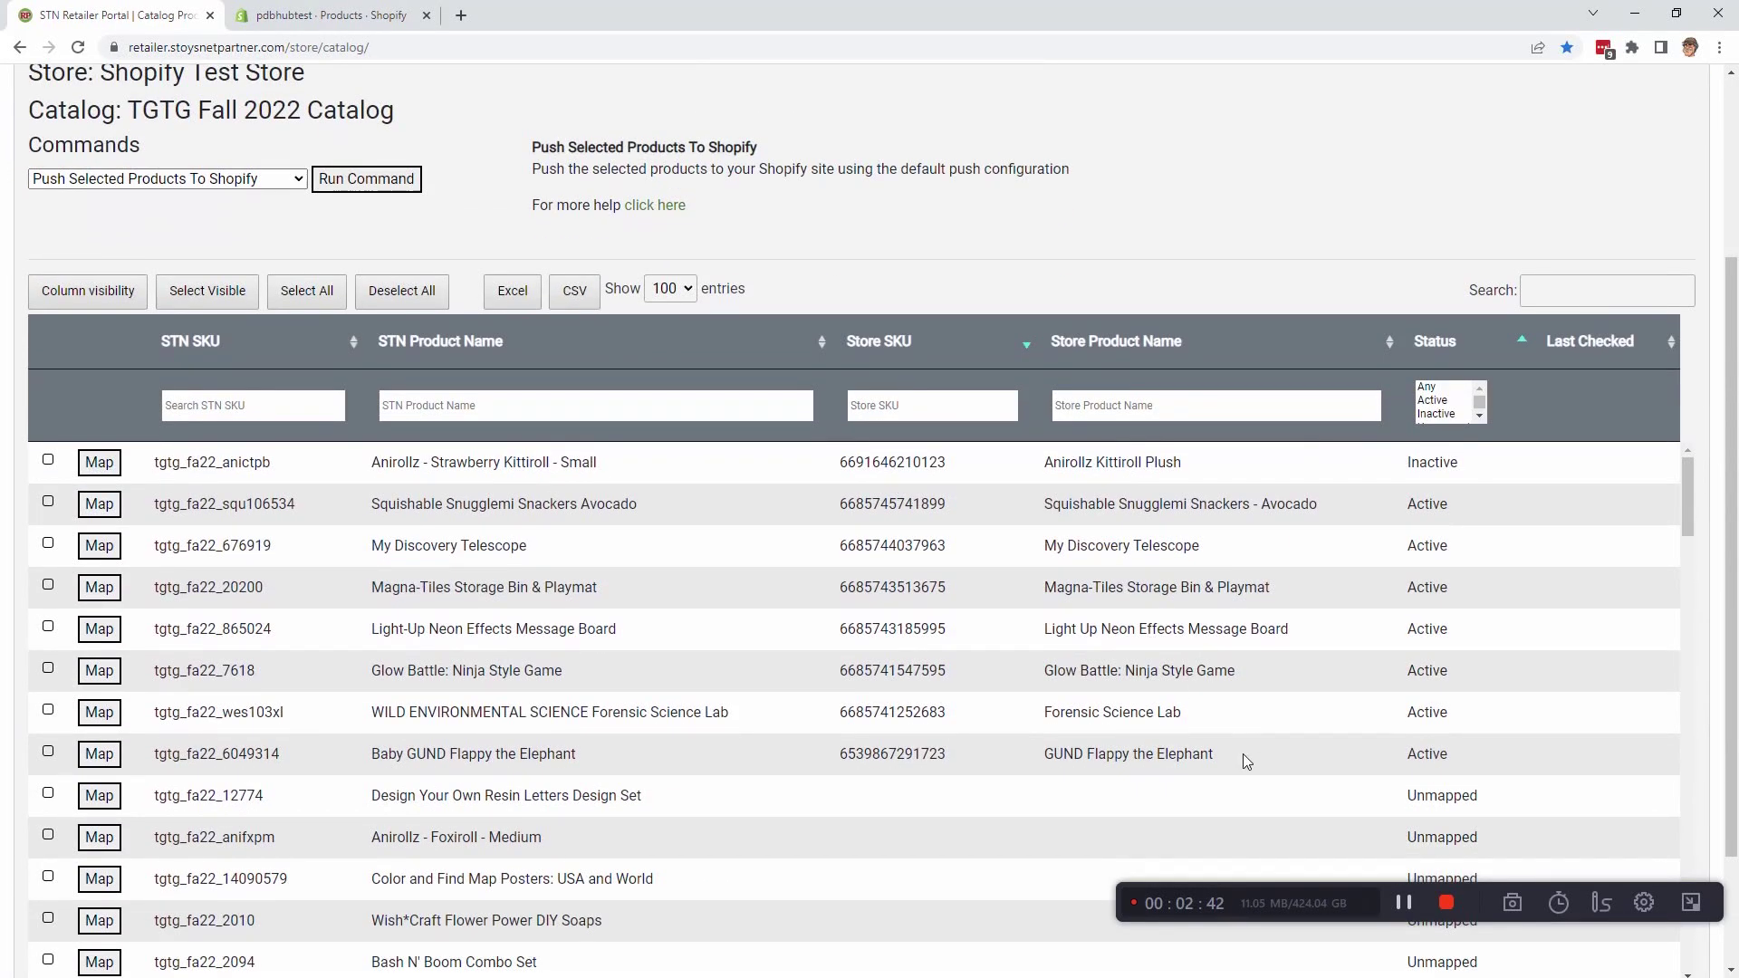
drag(1249, 759, 746, 471)
click(915, 539)
double_click(216, 464)
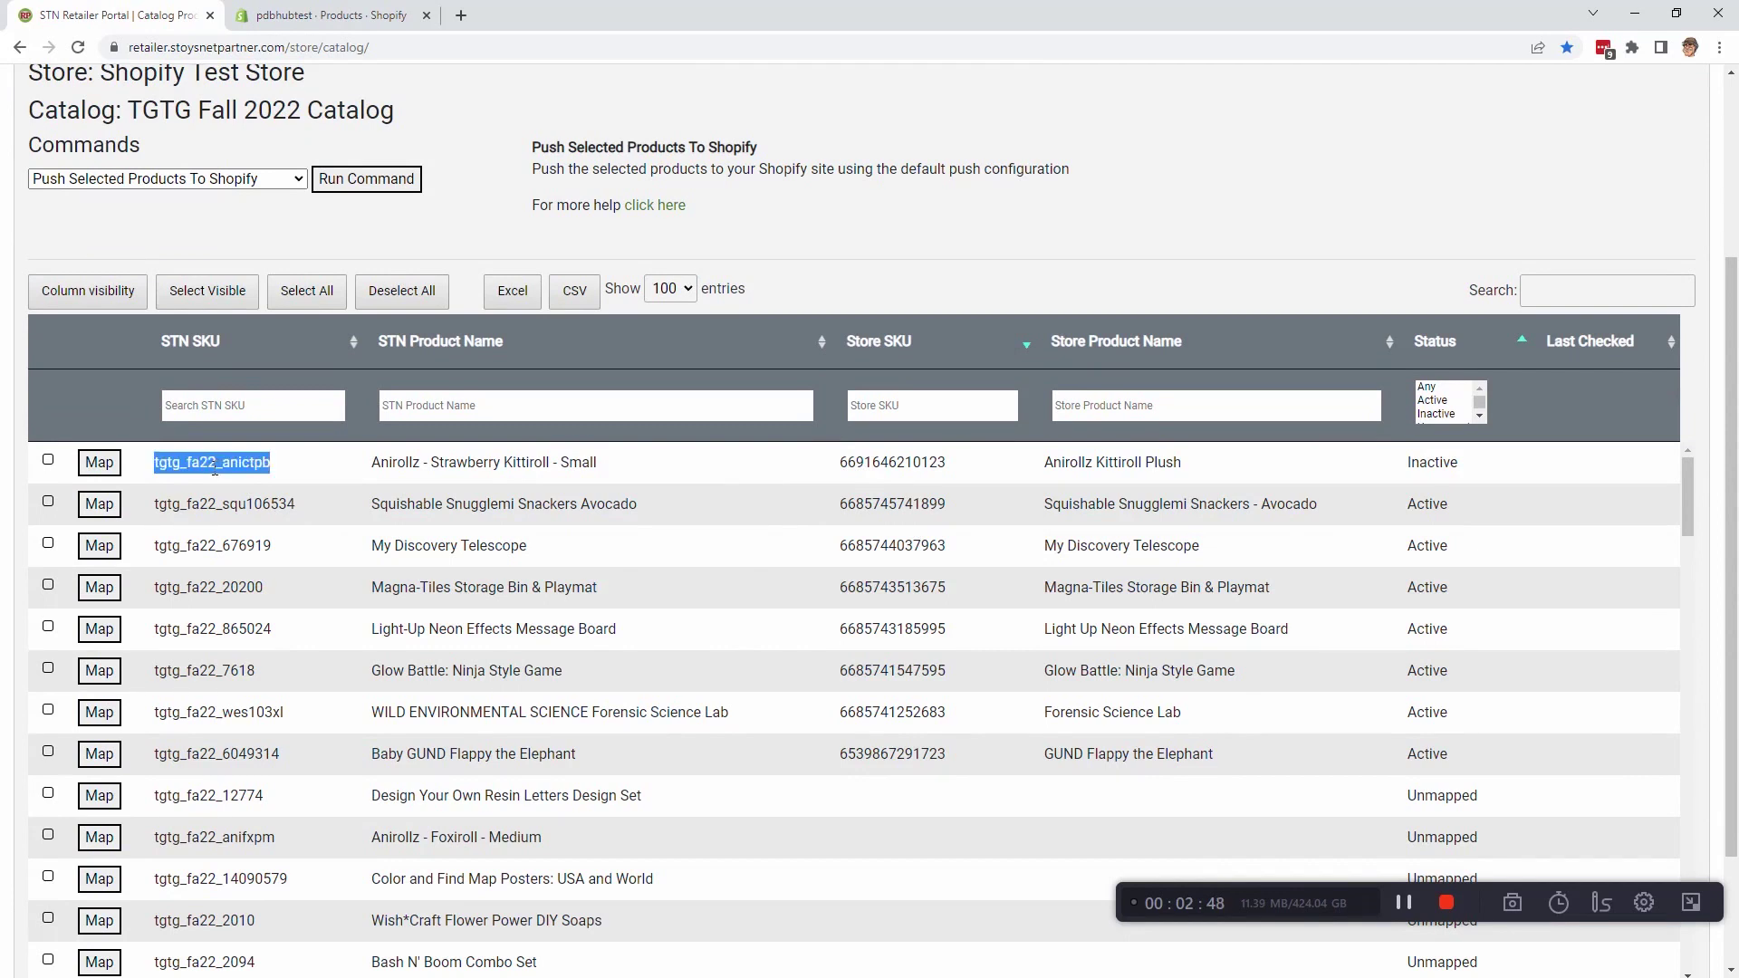
double_click(889, 460)
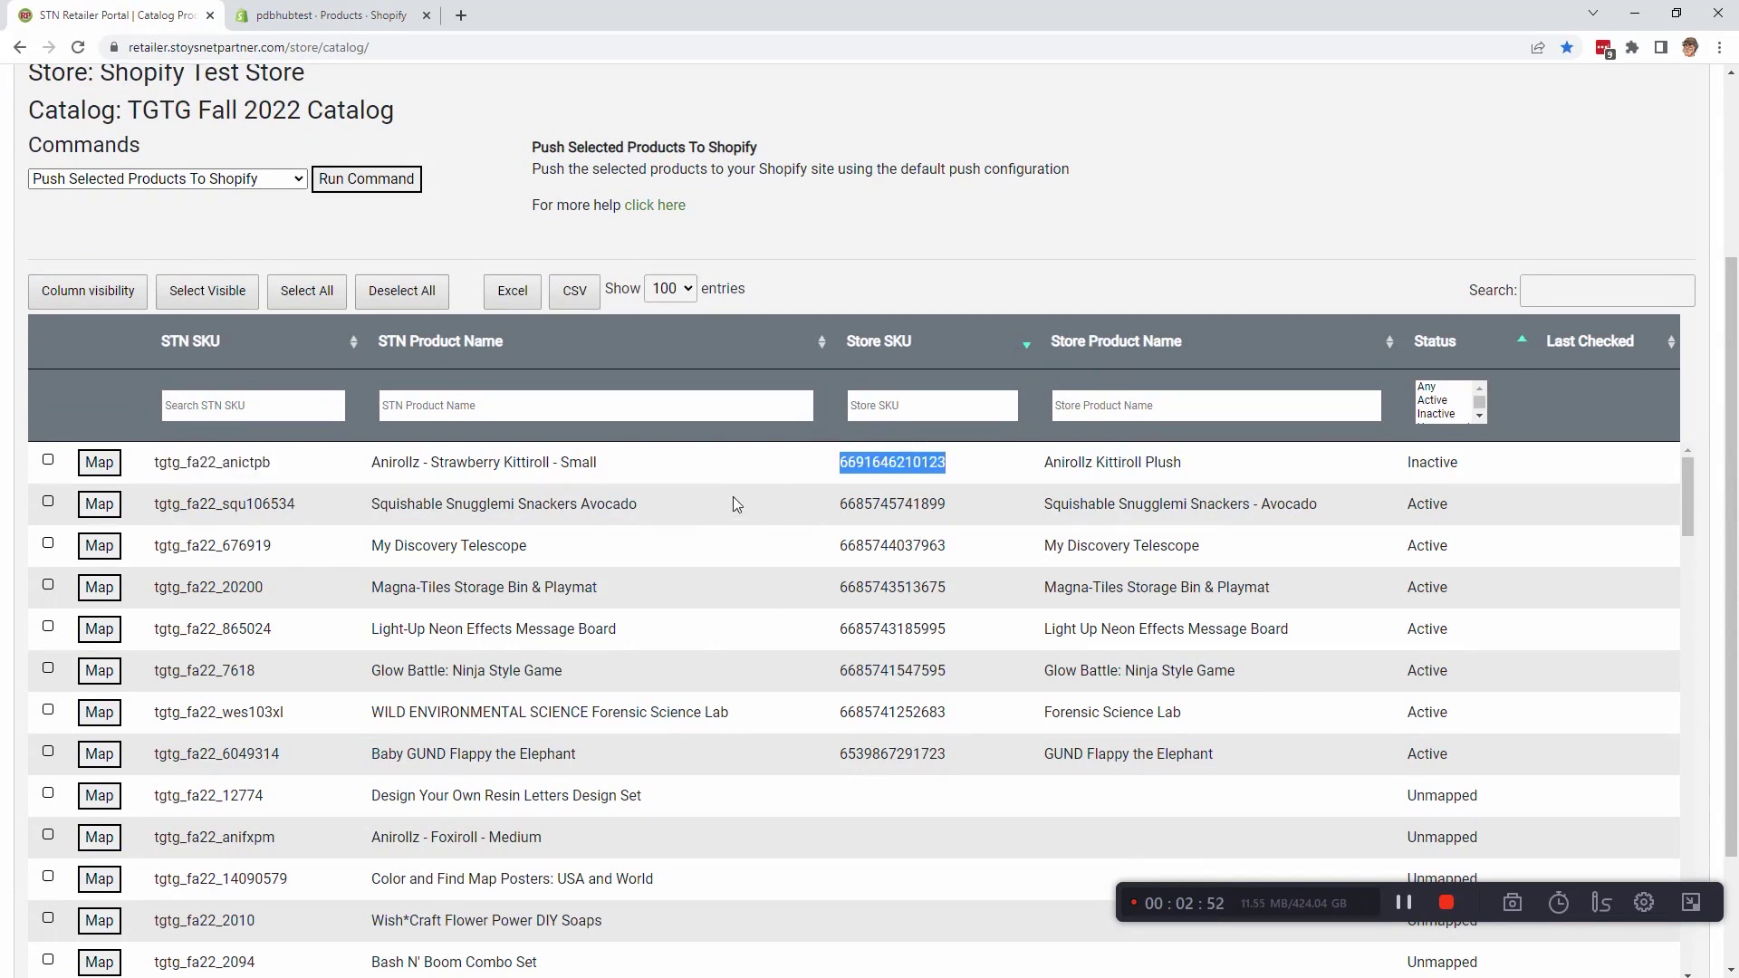
Look through the unmapped catalog products for one that may already exist among the Shopify store's products
scroll(922, 824, down, 10)
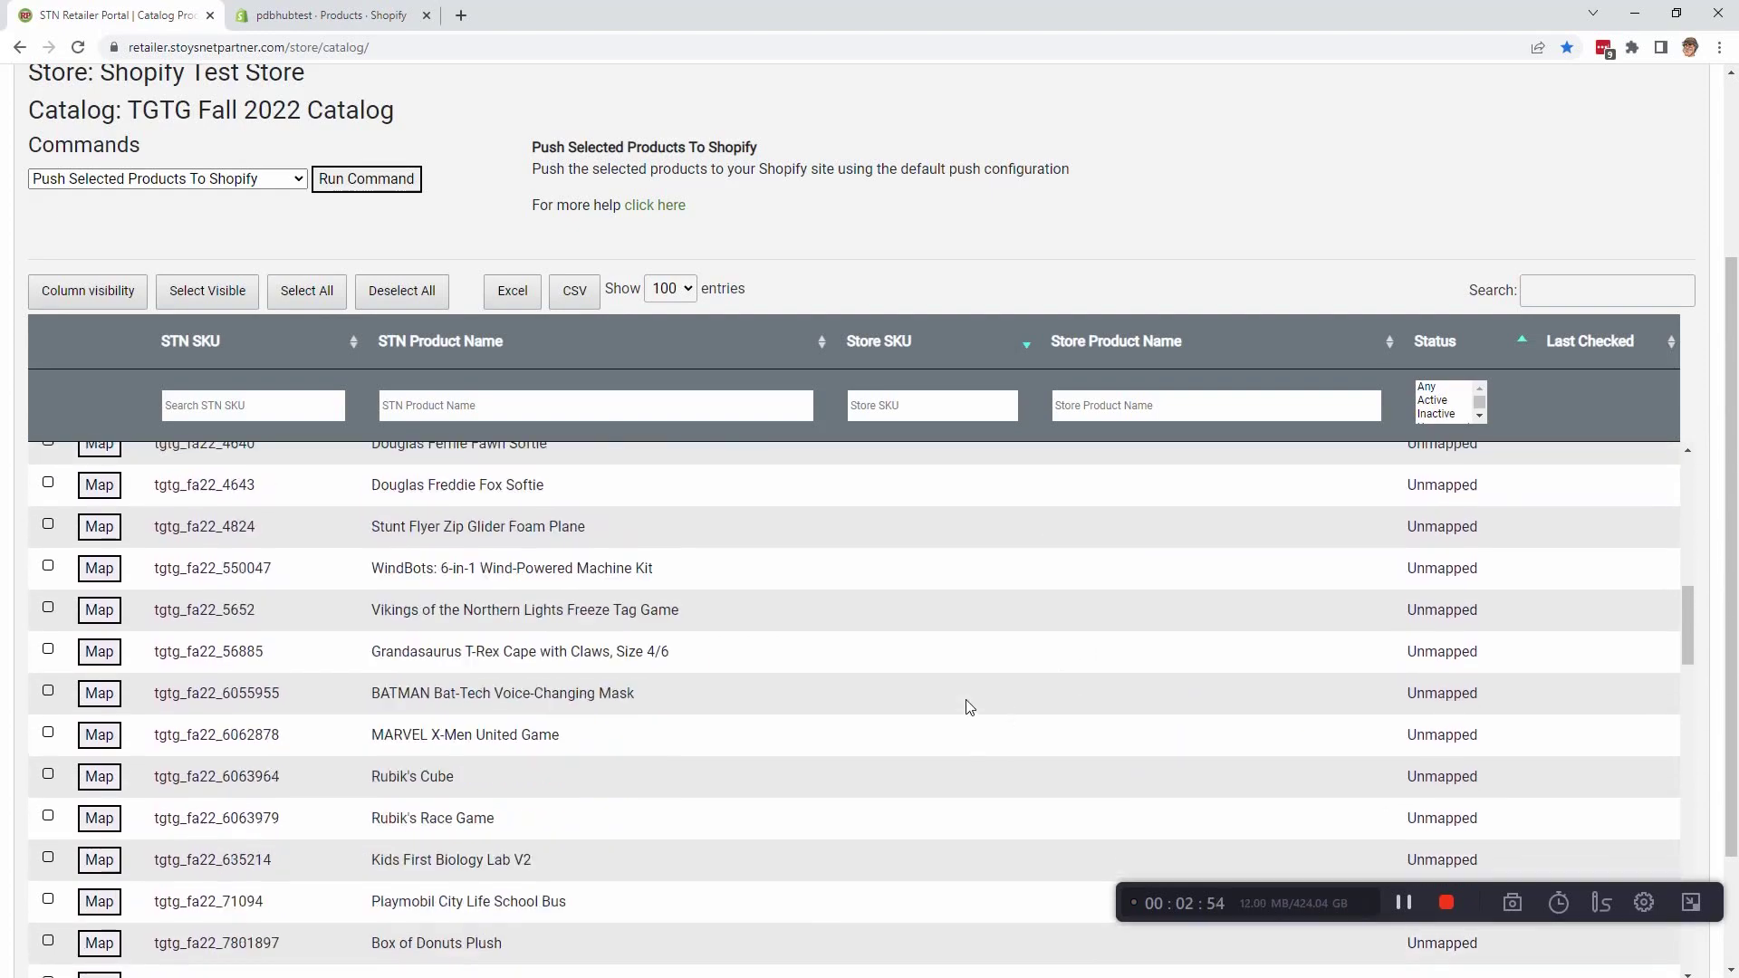
scroll(857, 701, down, 7)
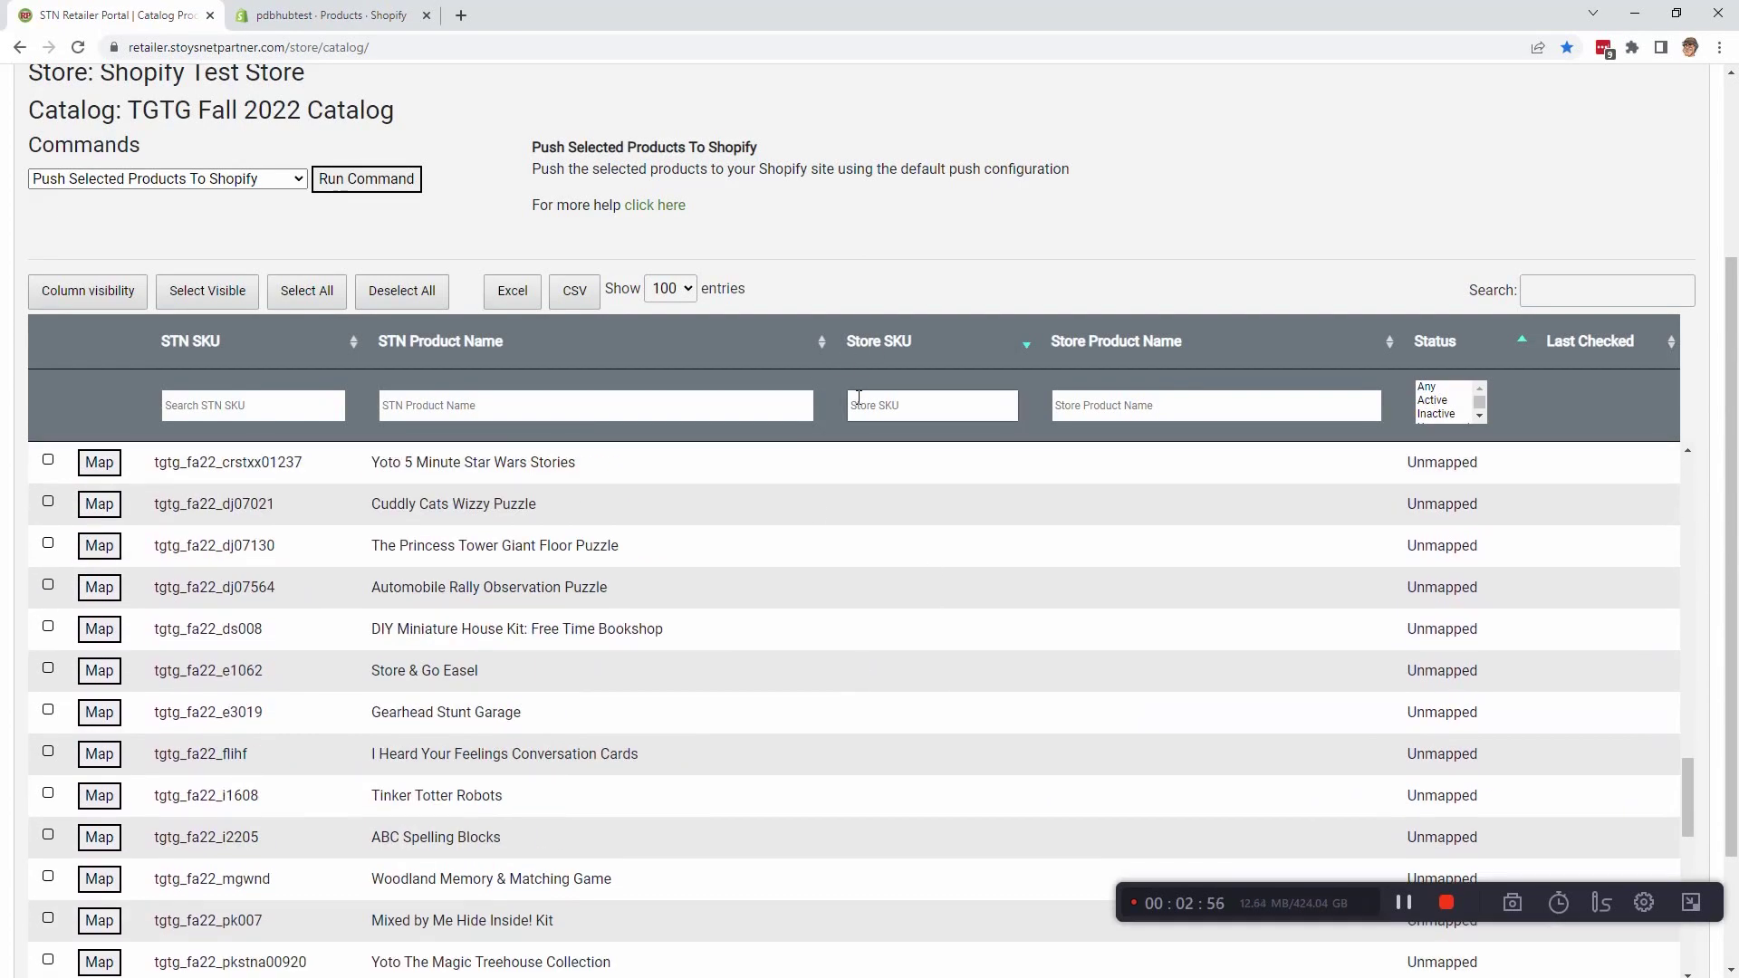
scroll(861, 408, up, 3)
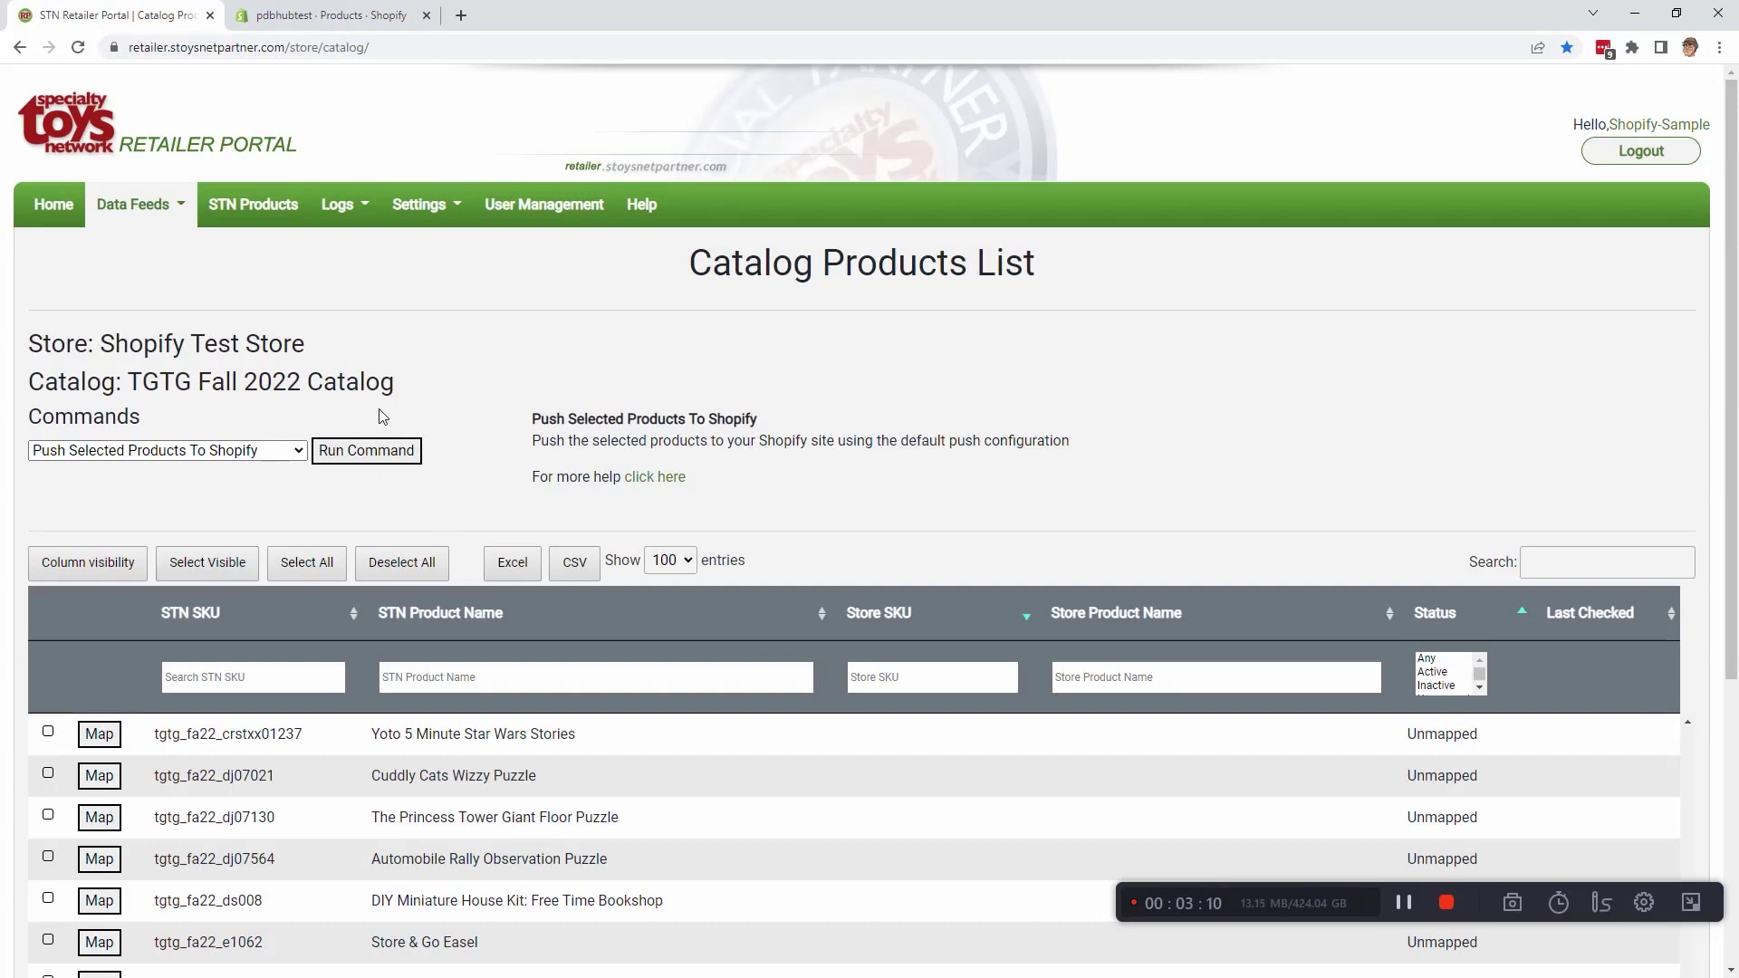
click(390, 14)
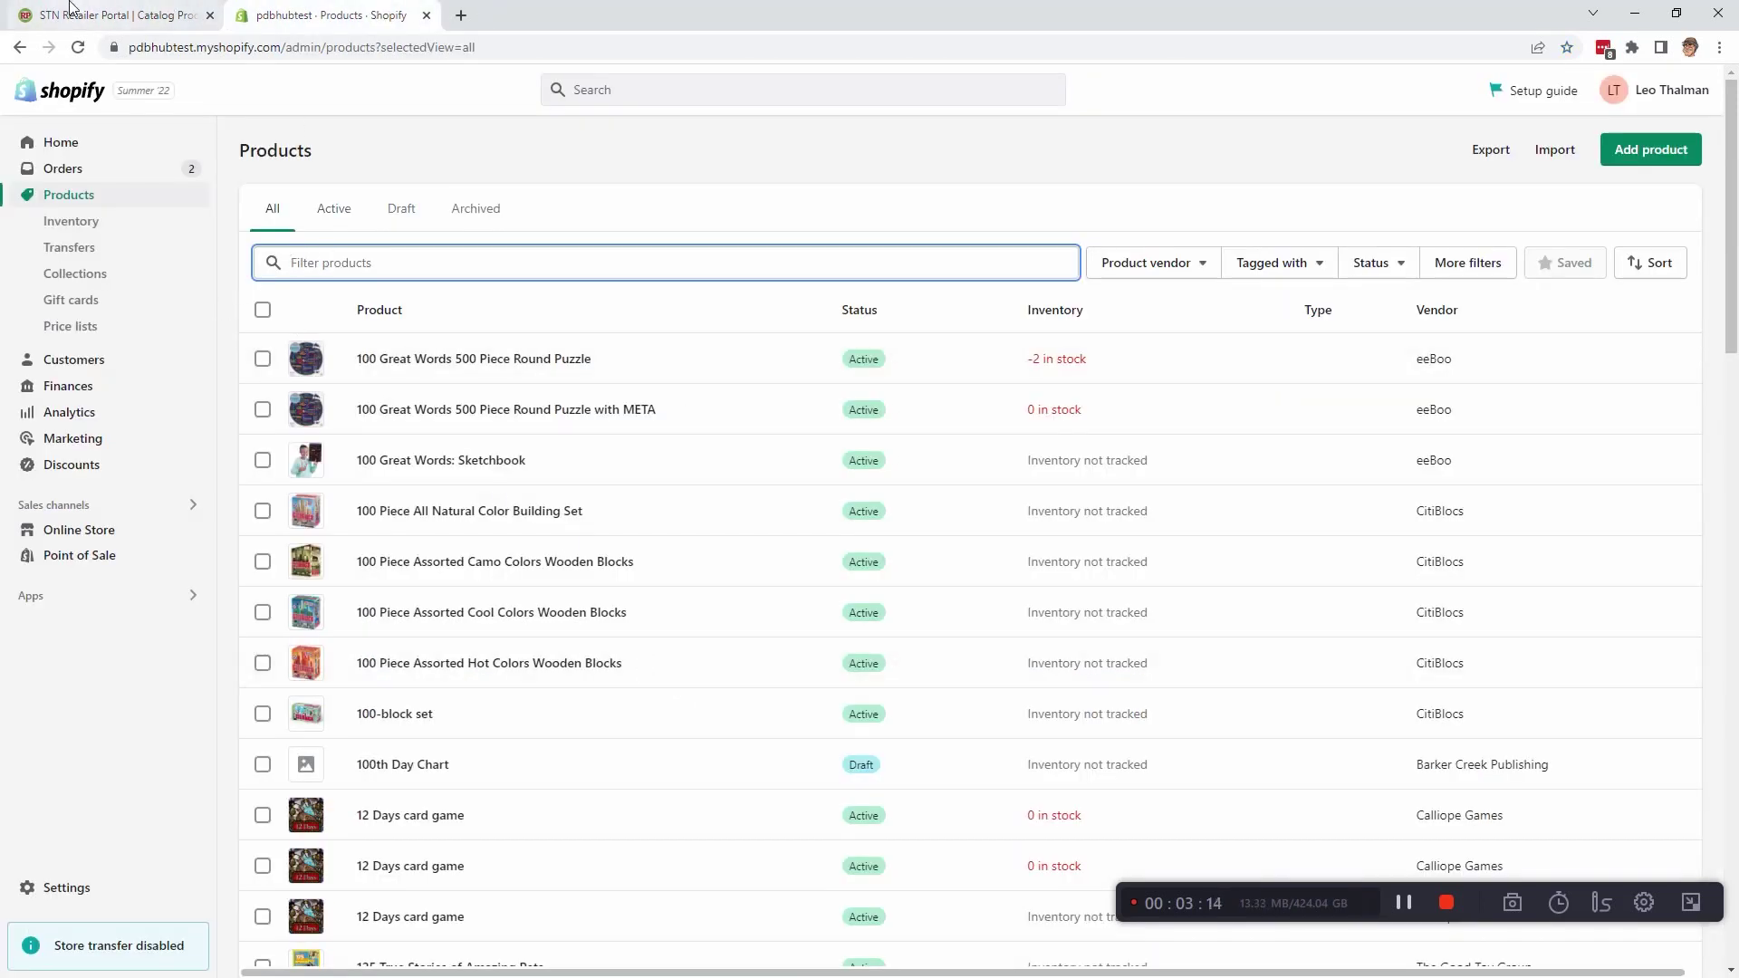
click(109, 14)
scroll(460, 834, down, 5)
scroll(460, 833, up, 2)
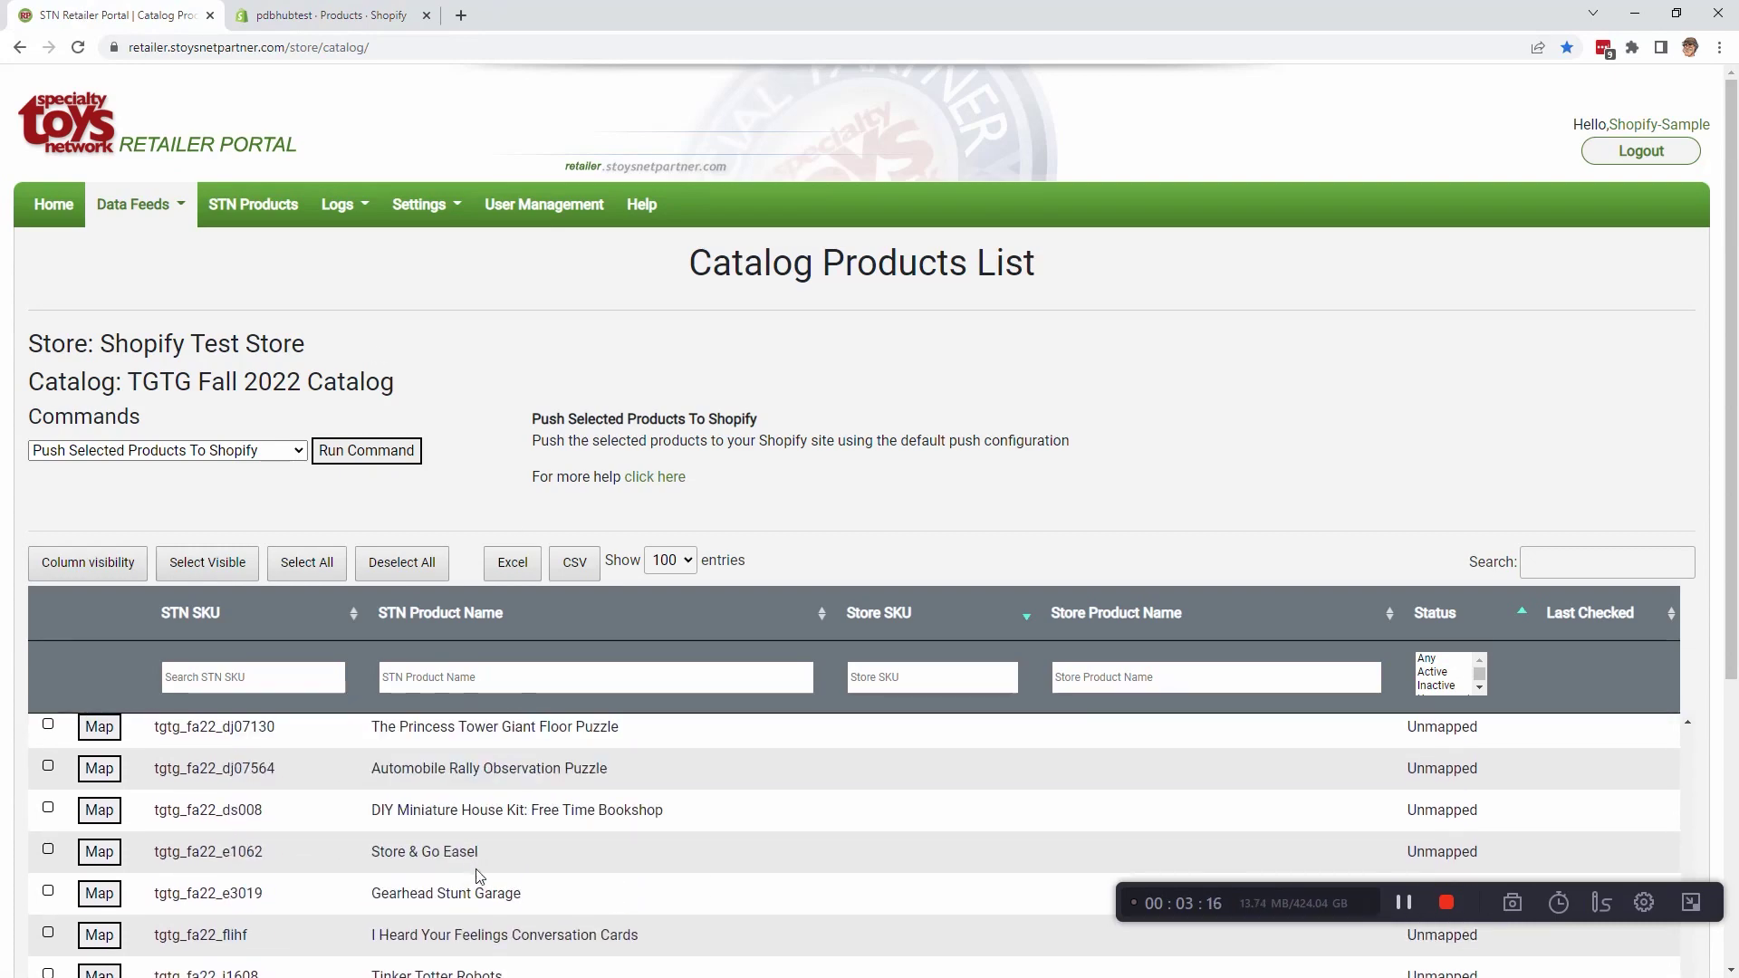
Copy the unmapped product name "Store & Go Easel" from the catalog, switch to Shopify and filter its products by that name
drag(479, 852, 372, 851)
key(ctrl+c)
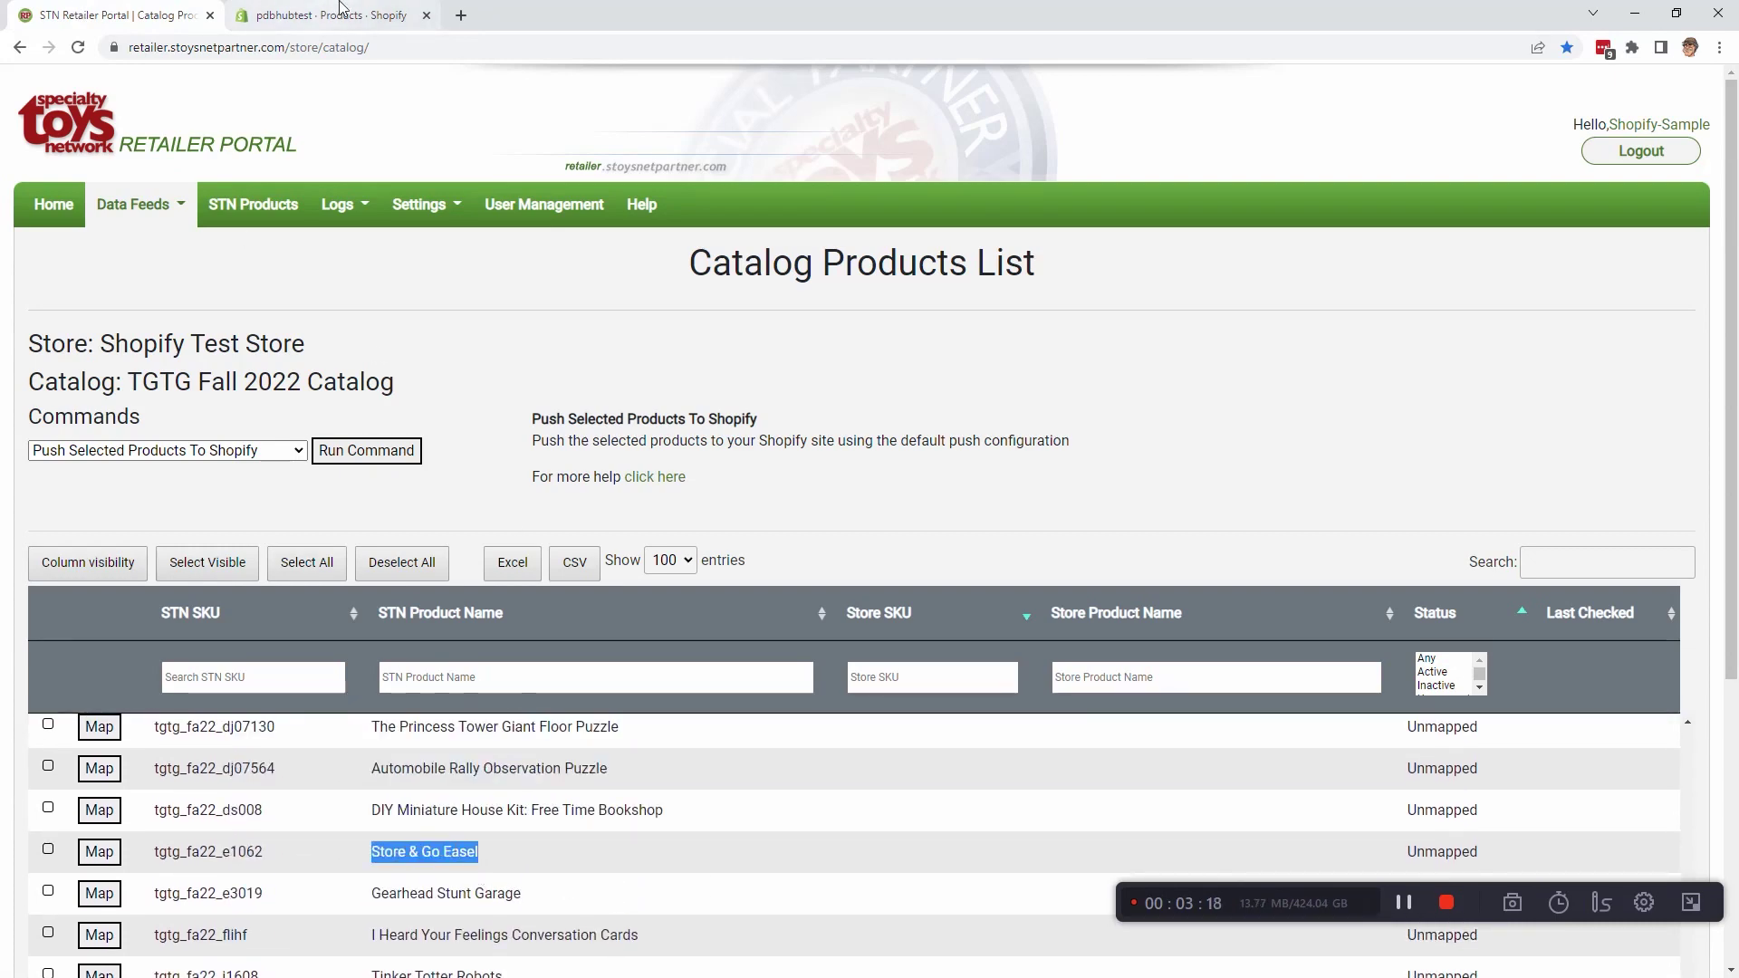
click(328, 14)
click(363, 264)
key(ctrl+v)
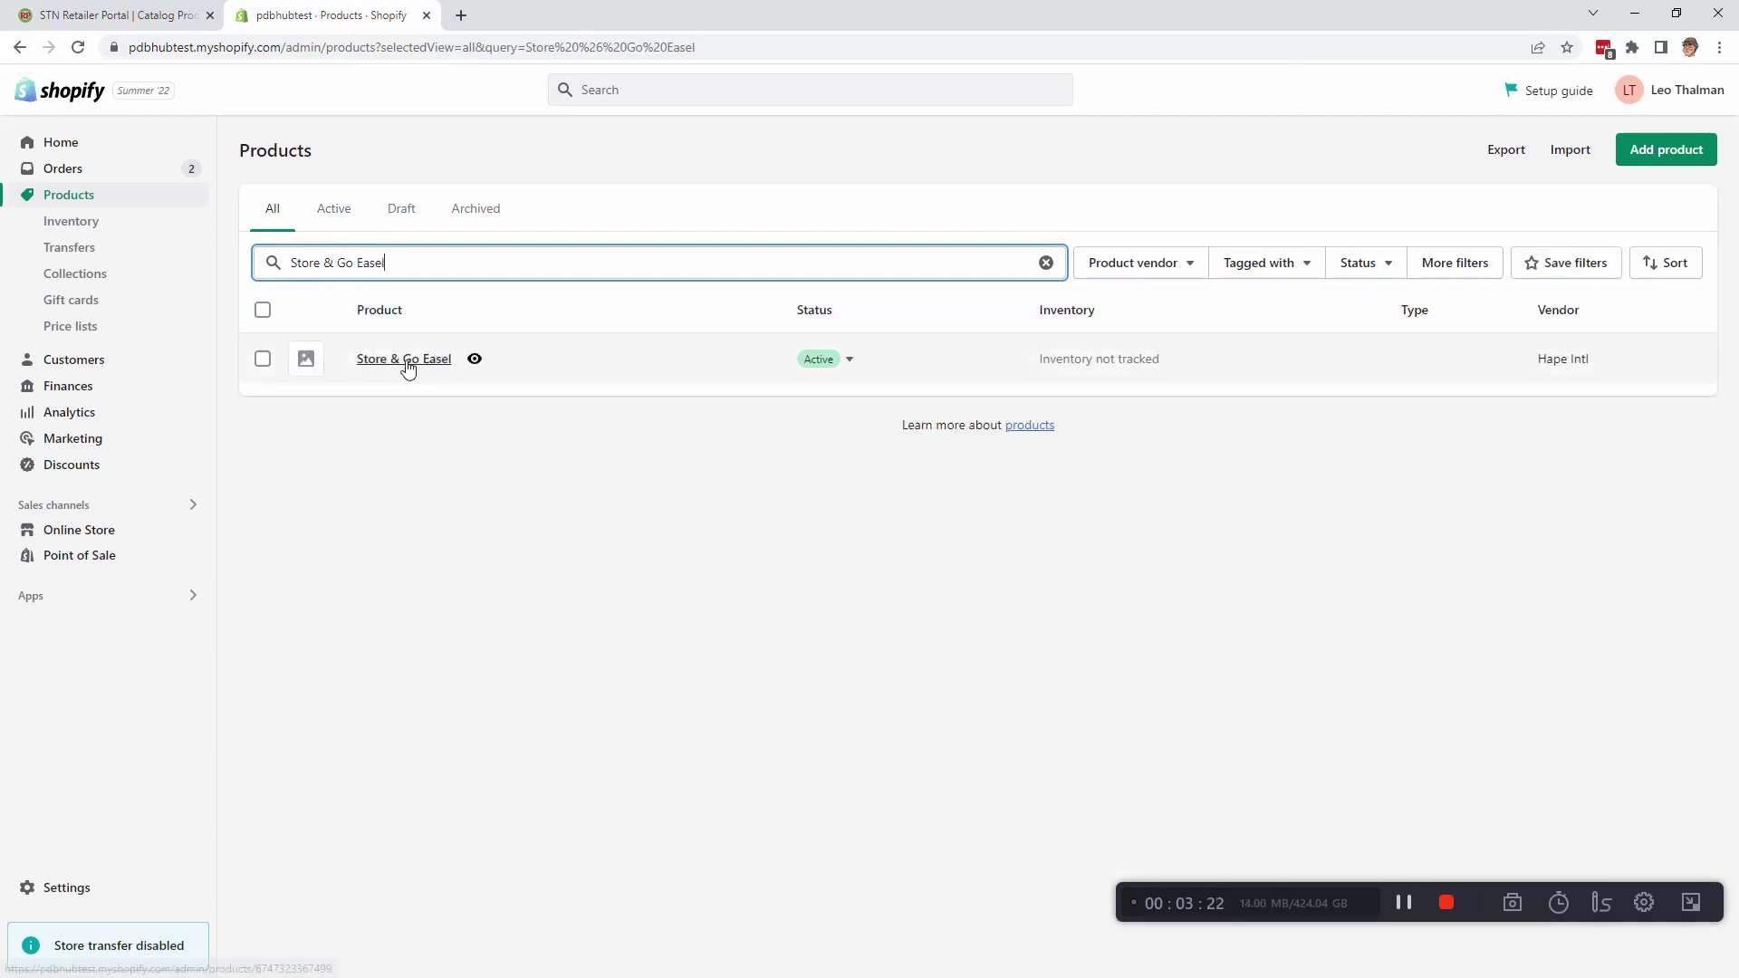
Open the Store & Go Easel product in Shopify and check its SKU, barcode and other details
click(407, 364)
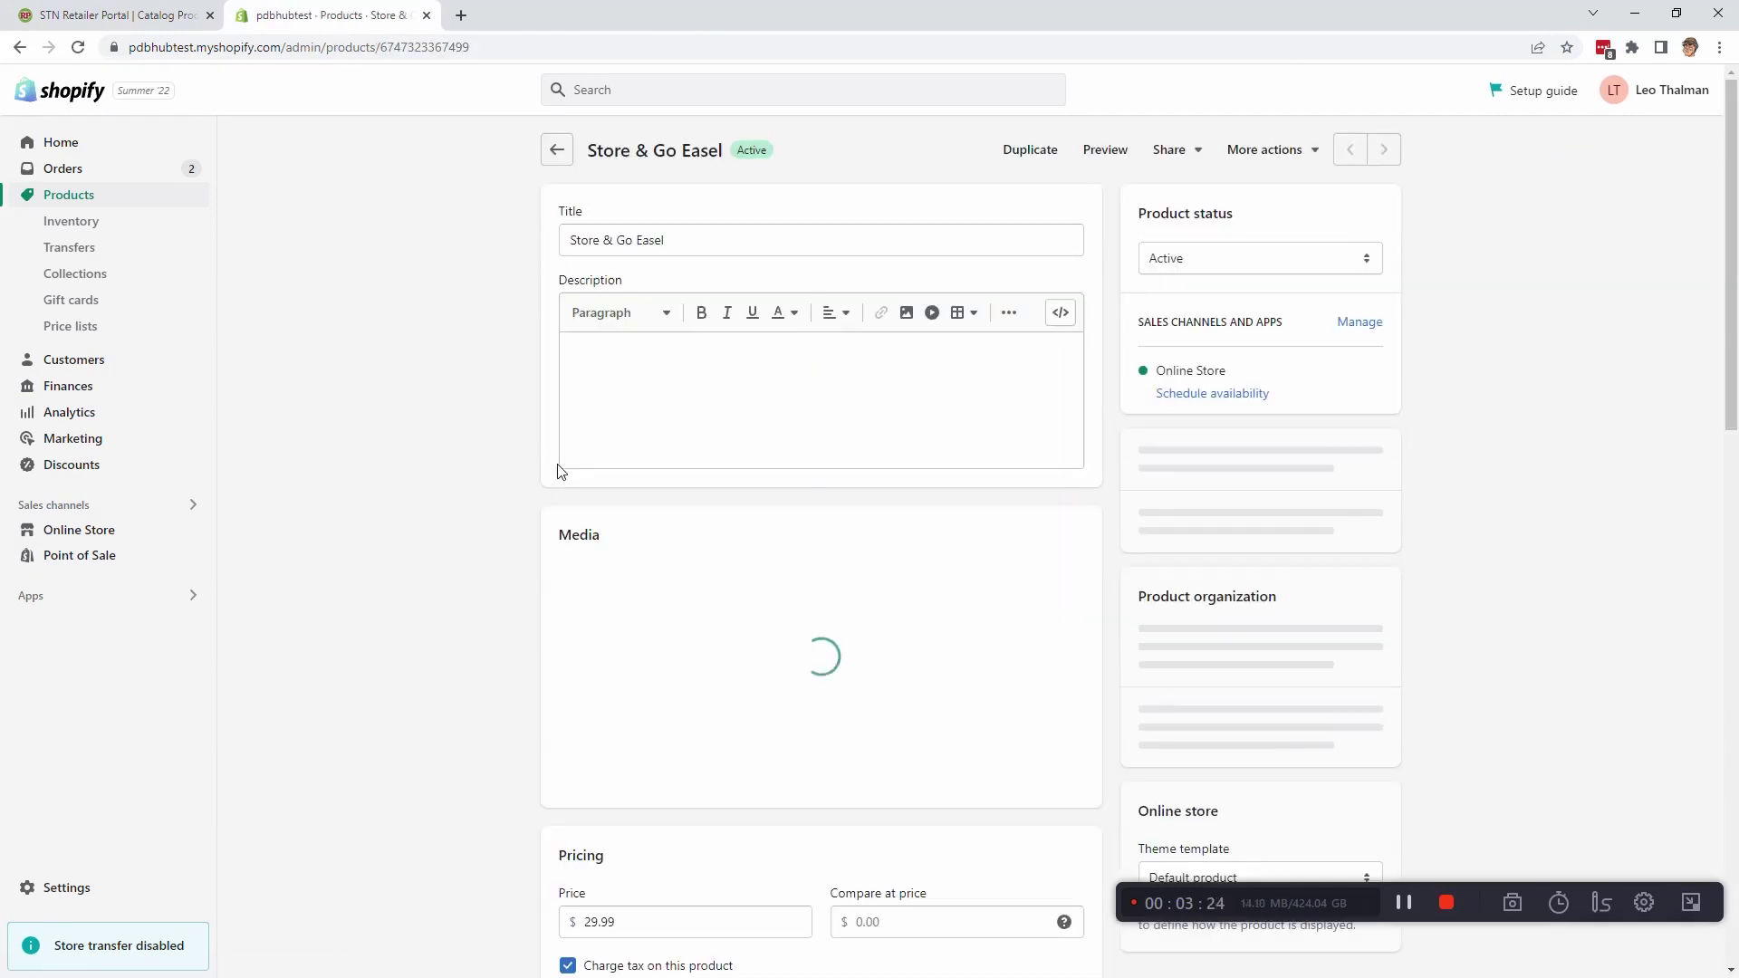
scroll(687, 617, down, 5)
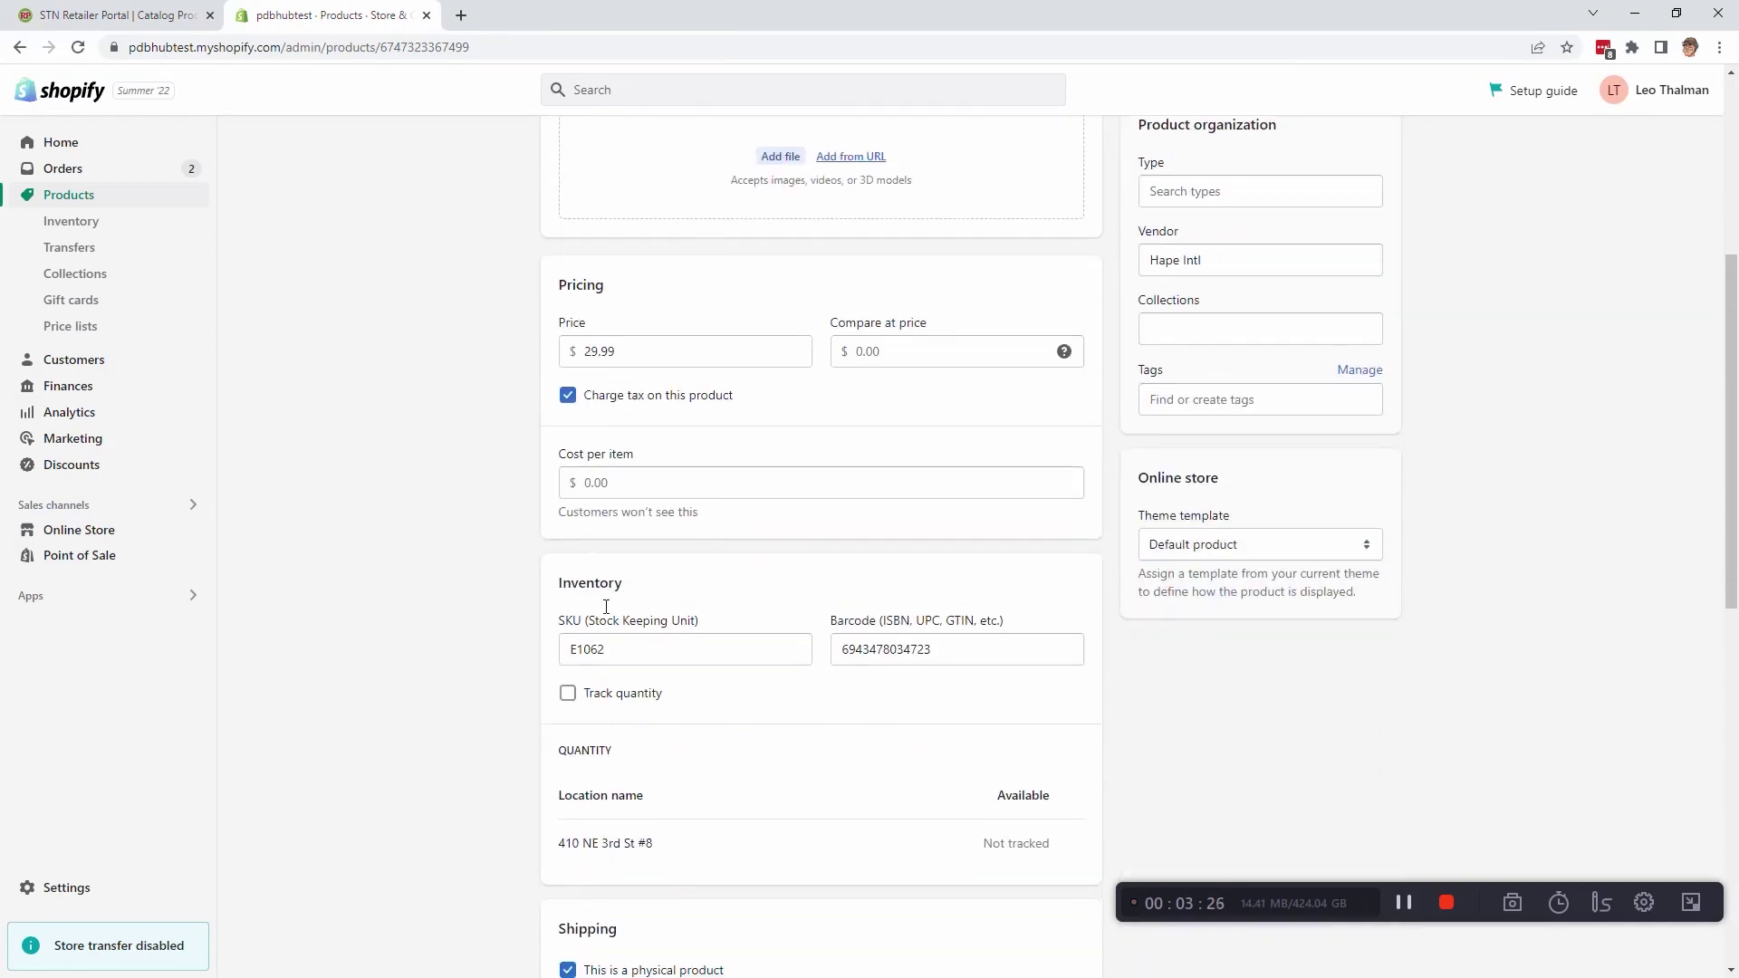
scroll(696, 711, down, 3)
click(639, 371)
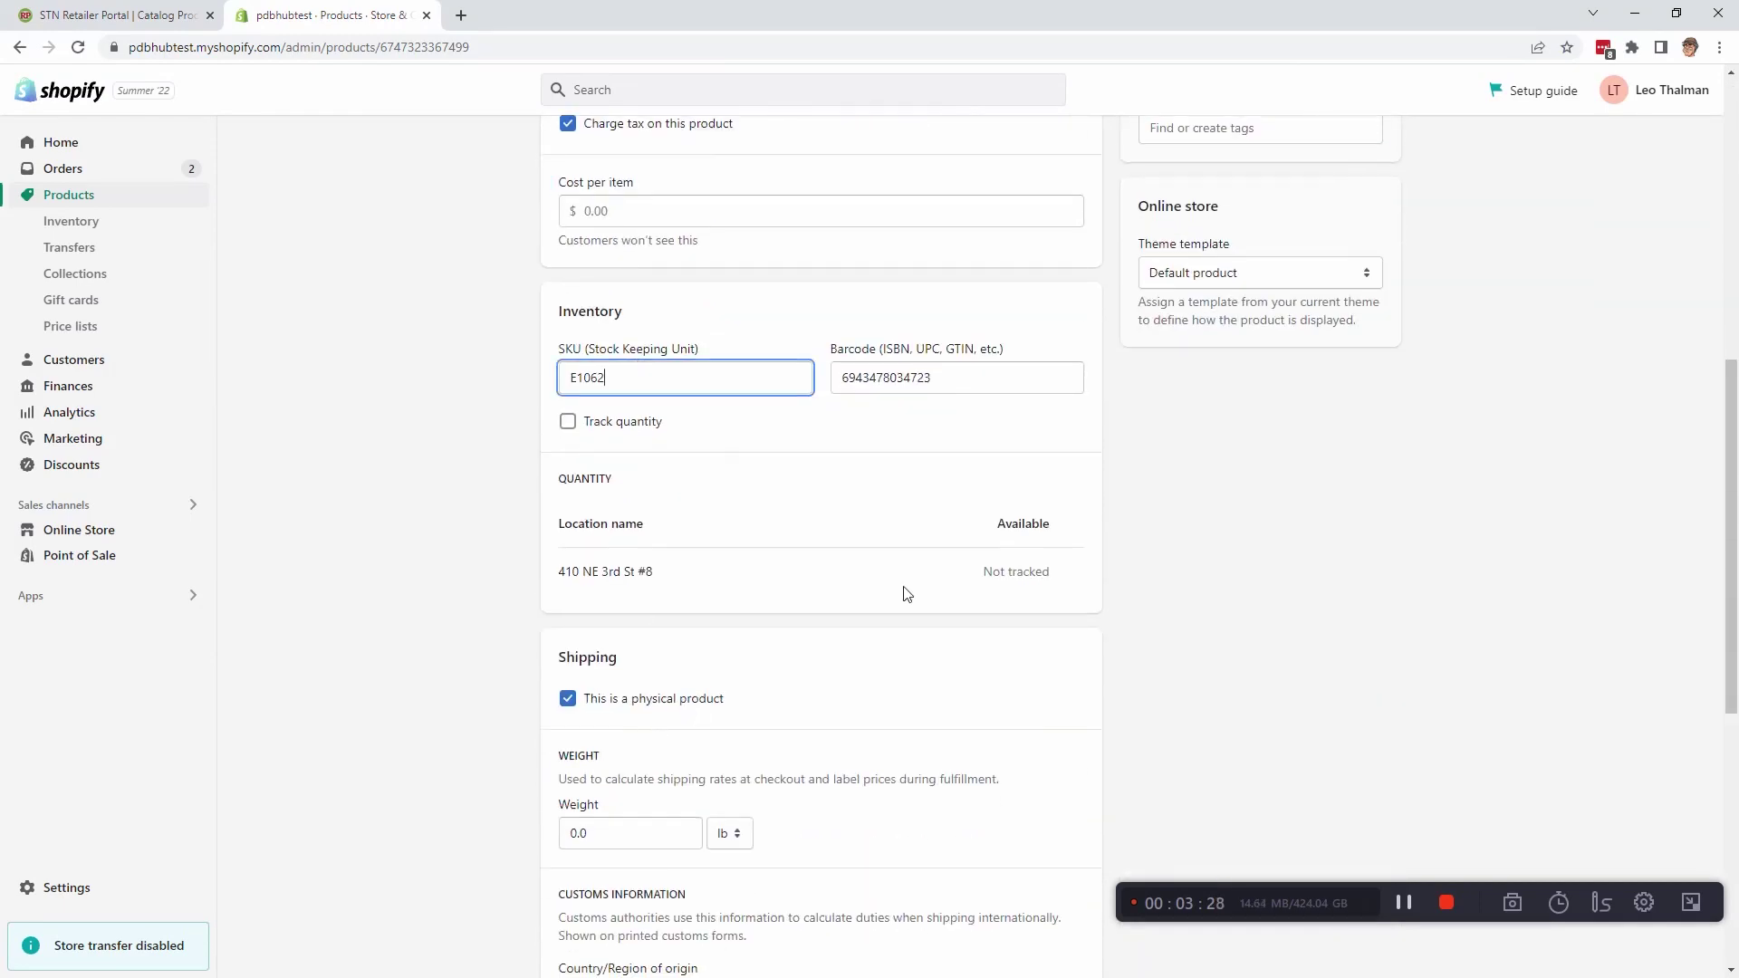
scroll(1048, 486, up, 4)
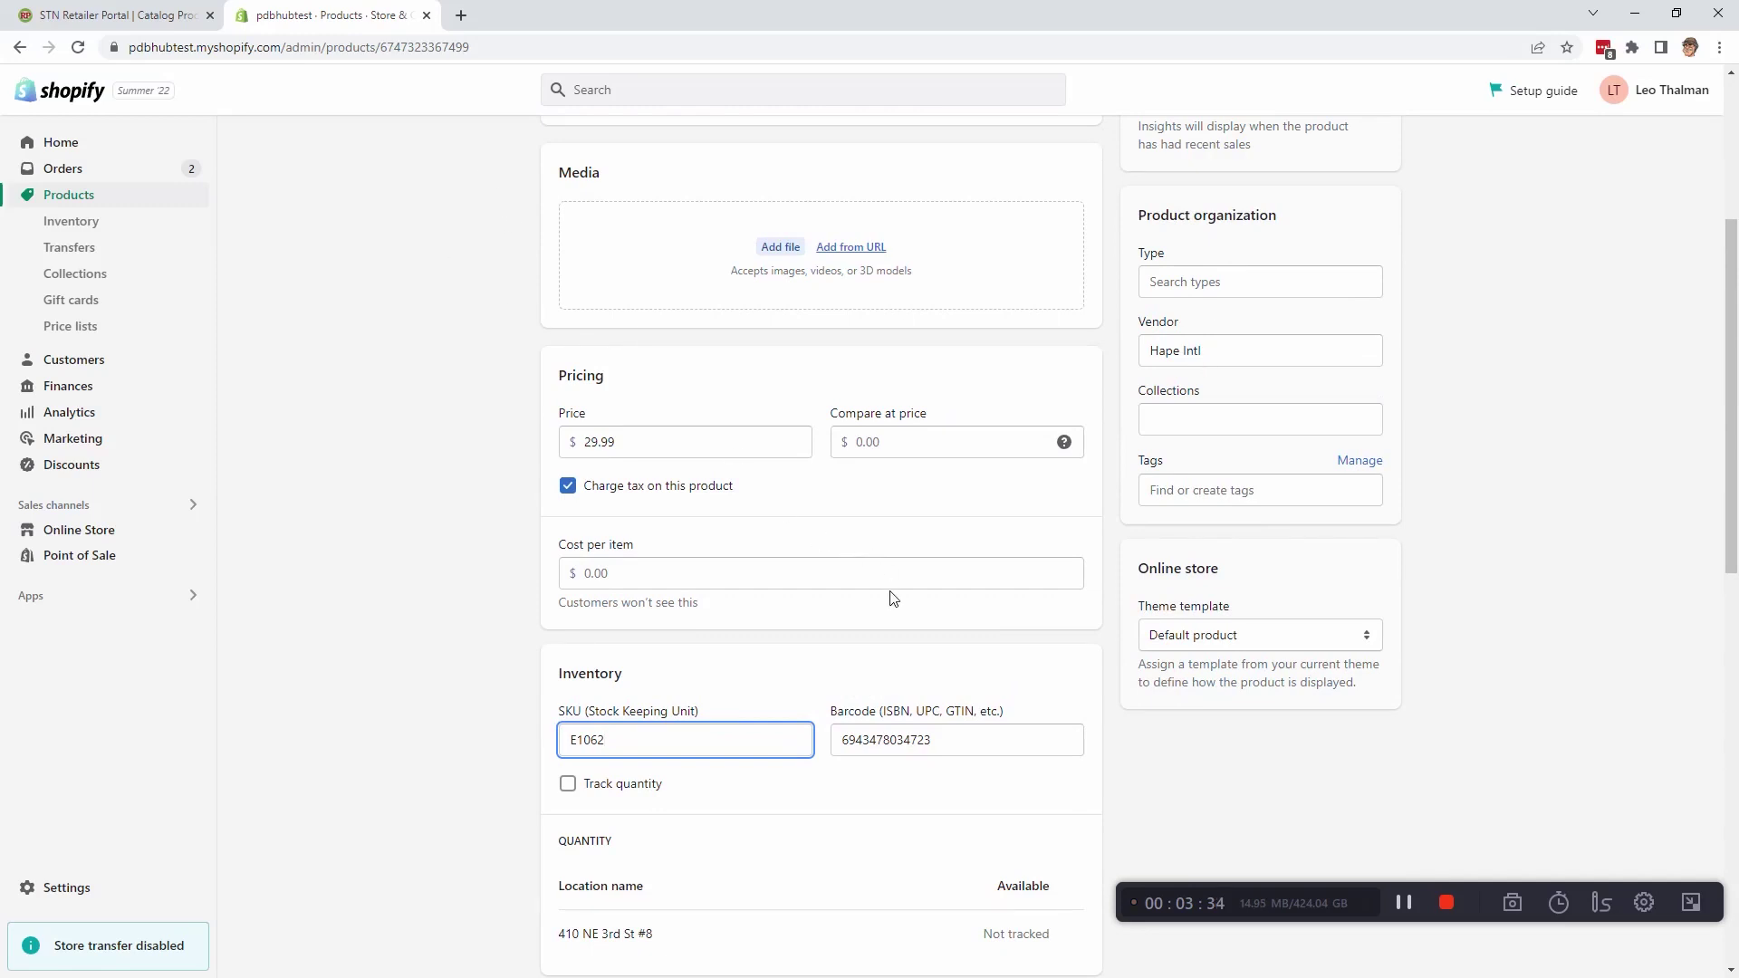
Return to the STN Retailer Portal's catalog list, review the unmapped Store & Go Easel row and view the available catalog commands
click(157, 20)
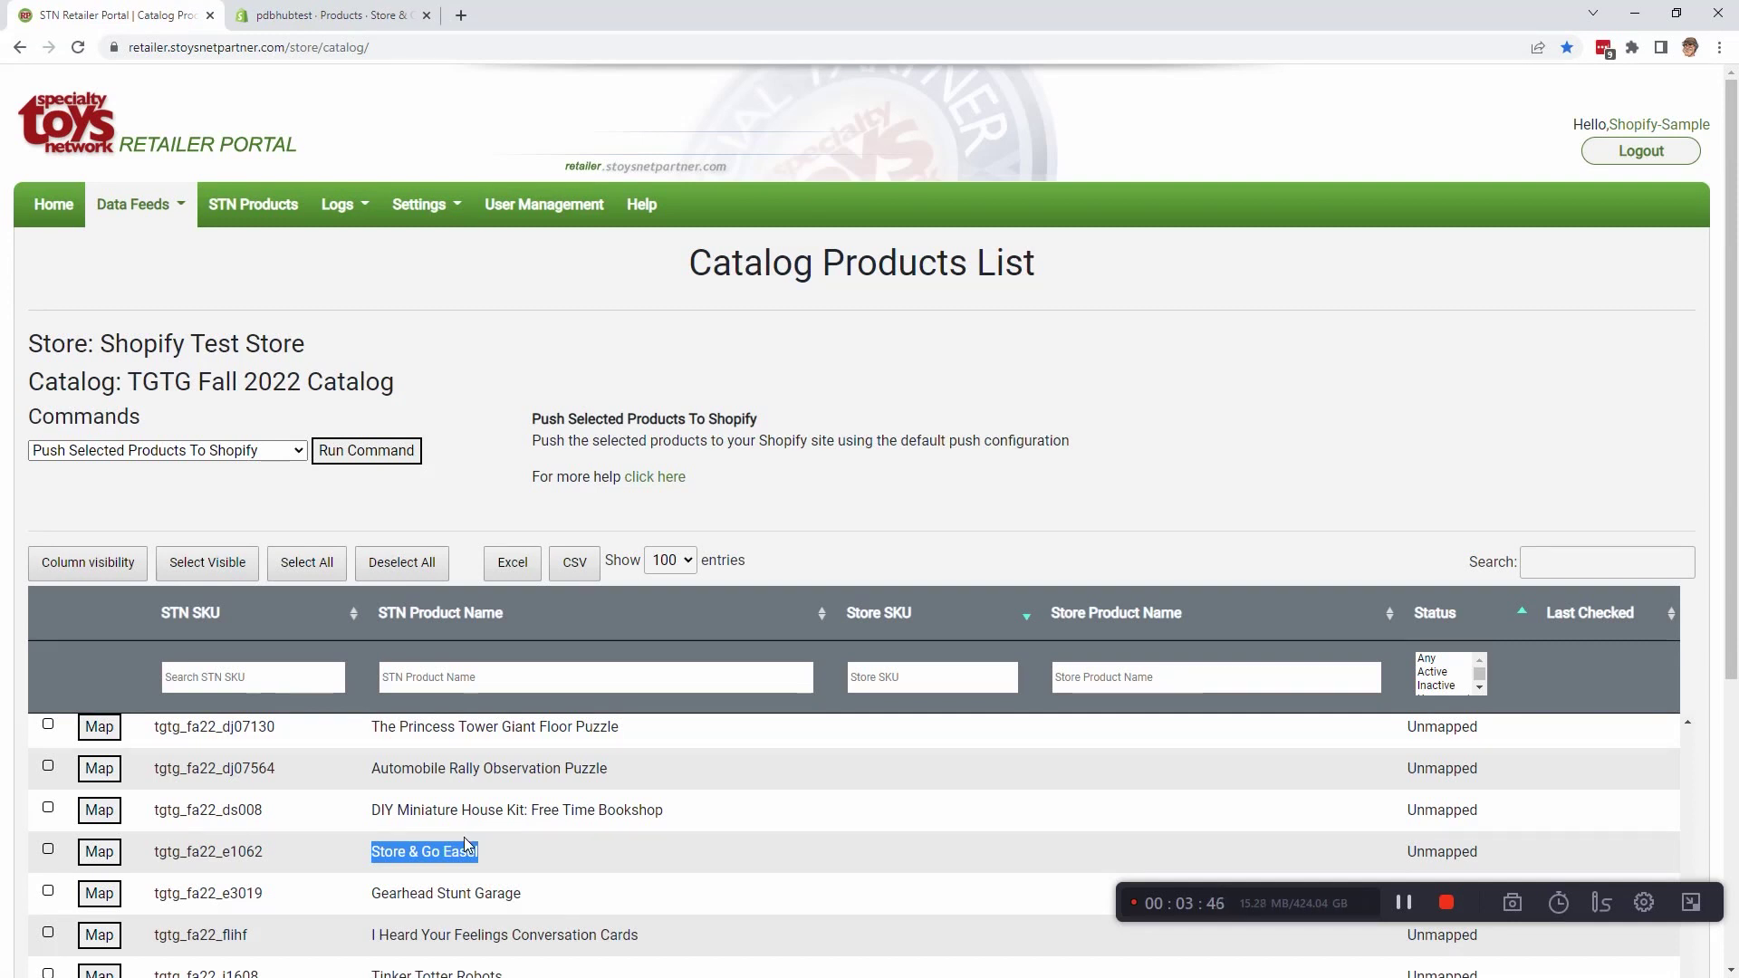
scroll(529, 470, down, 2)
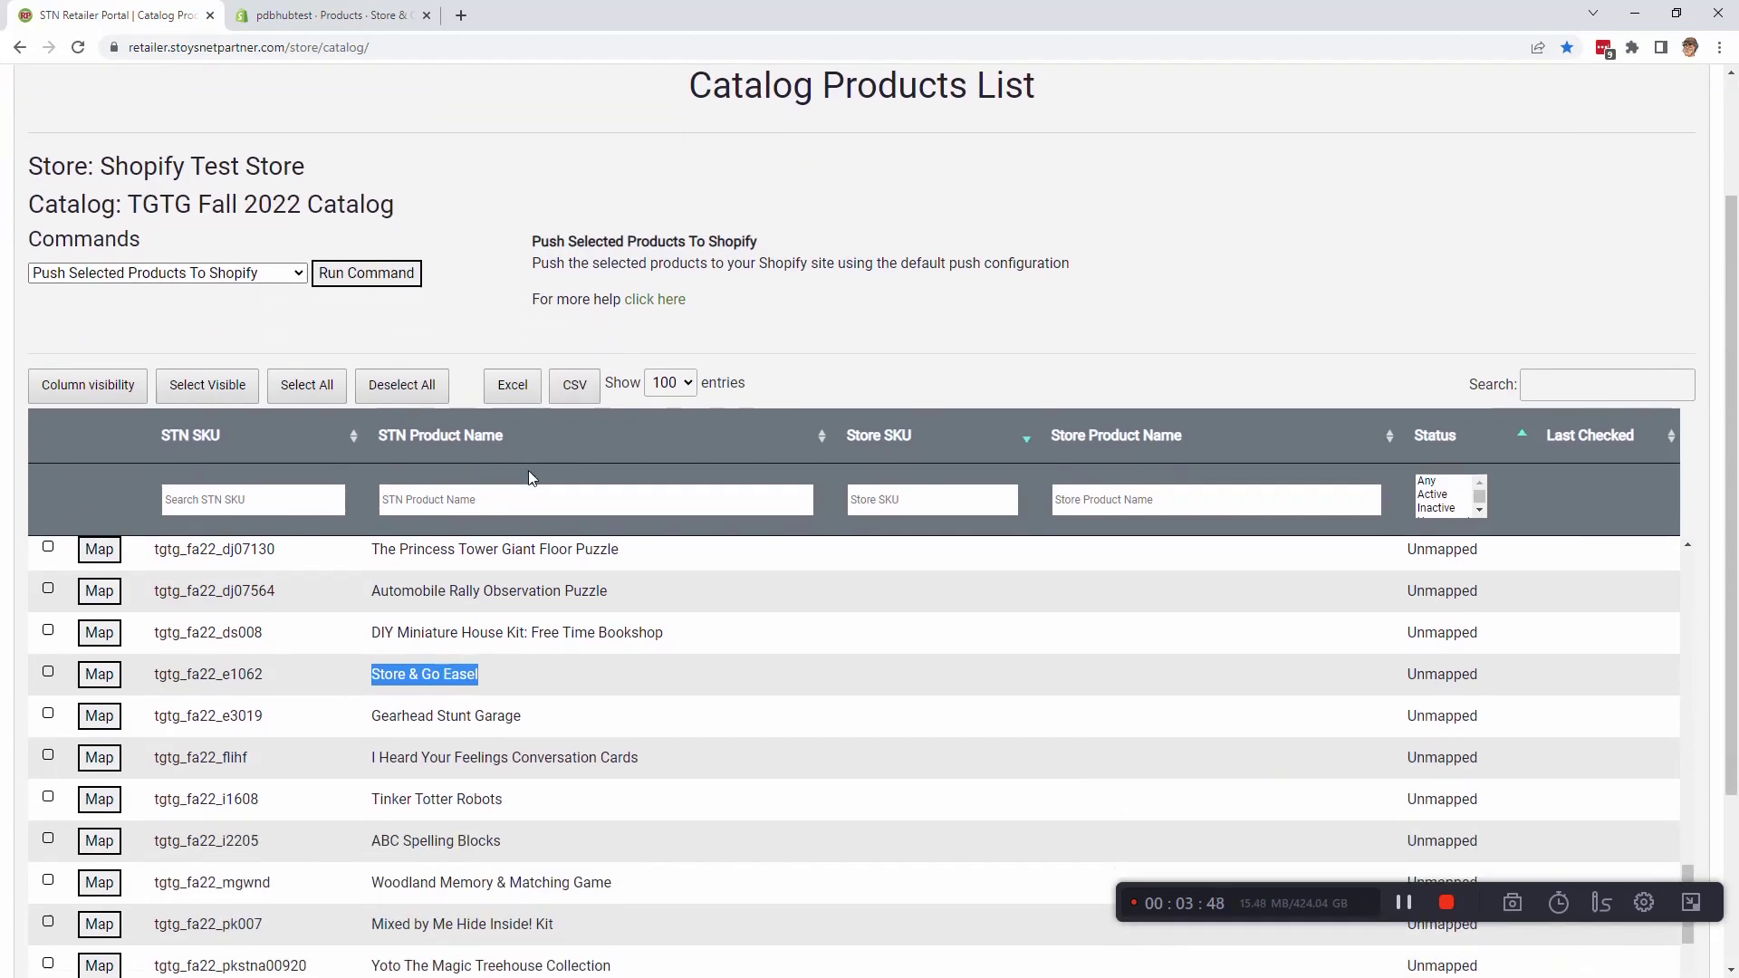
scroll(622, 718, up, 3)
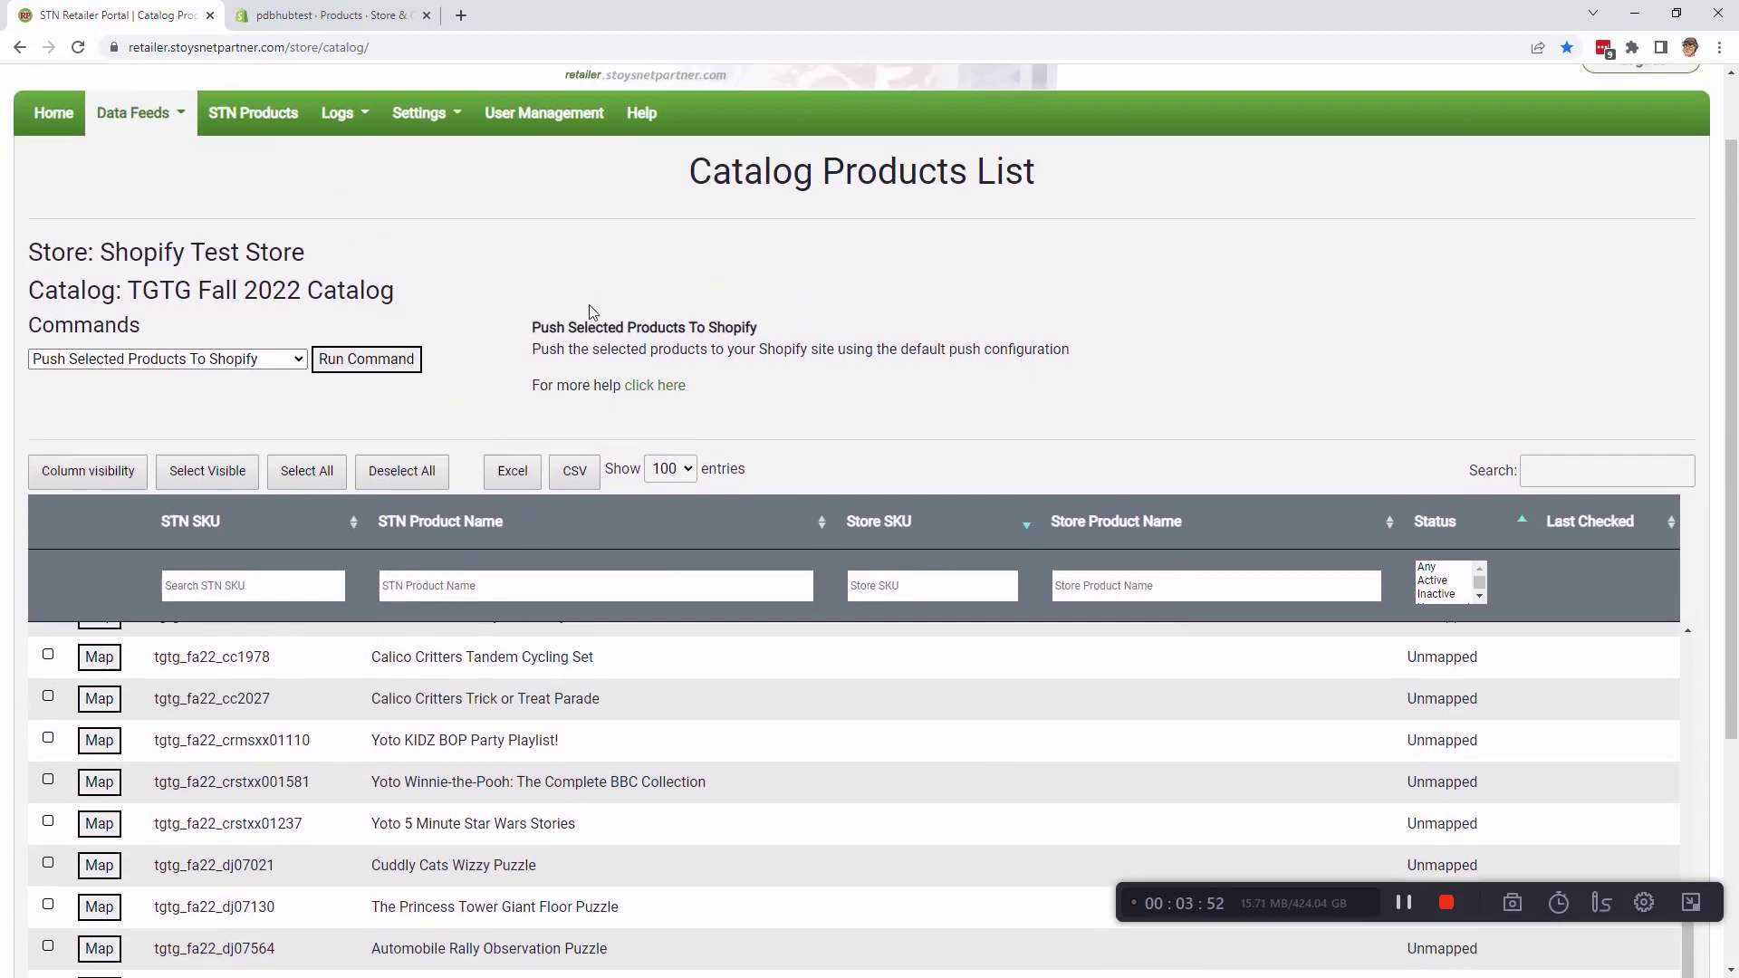
scroll(591, 319, up, 1)
click(299, 361)
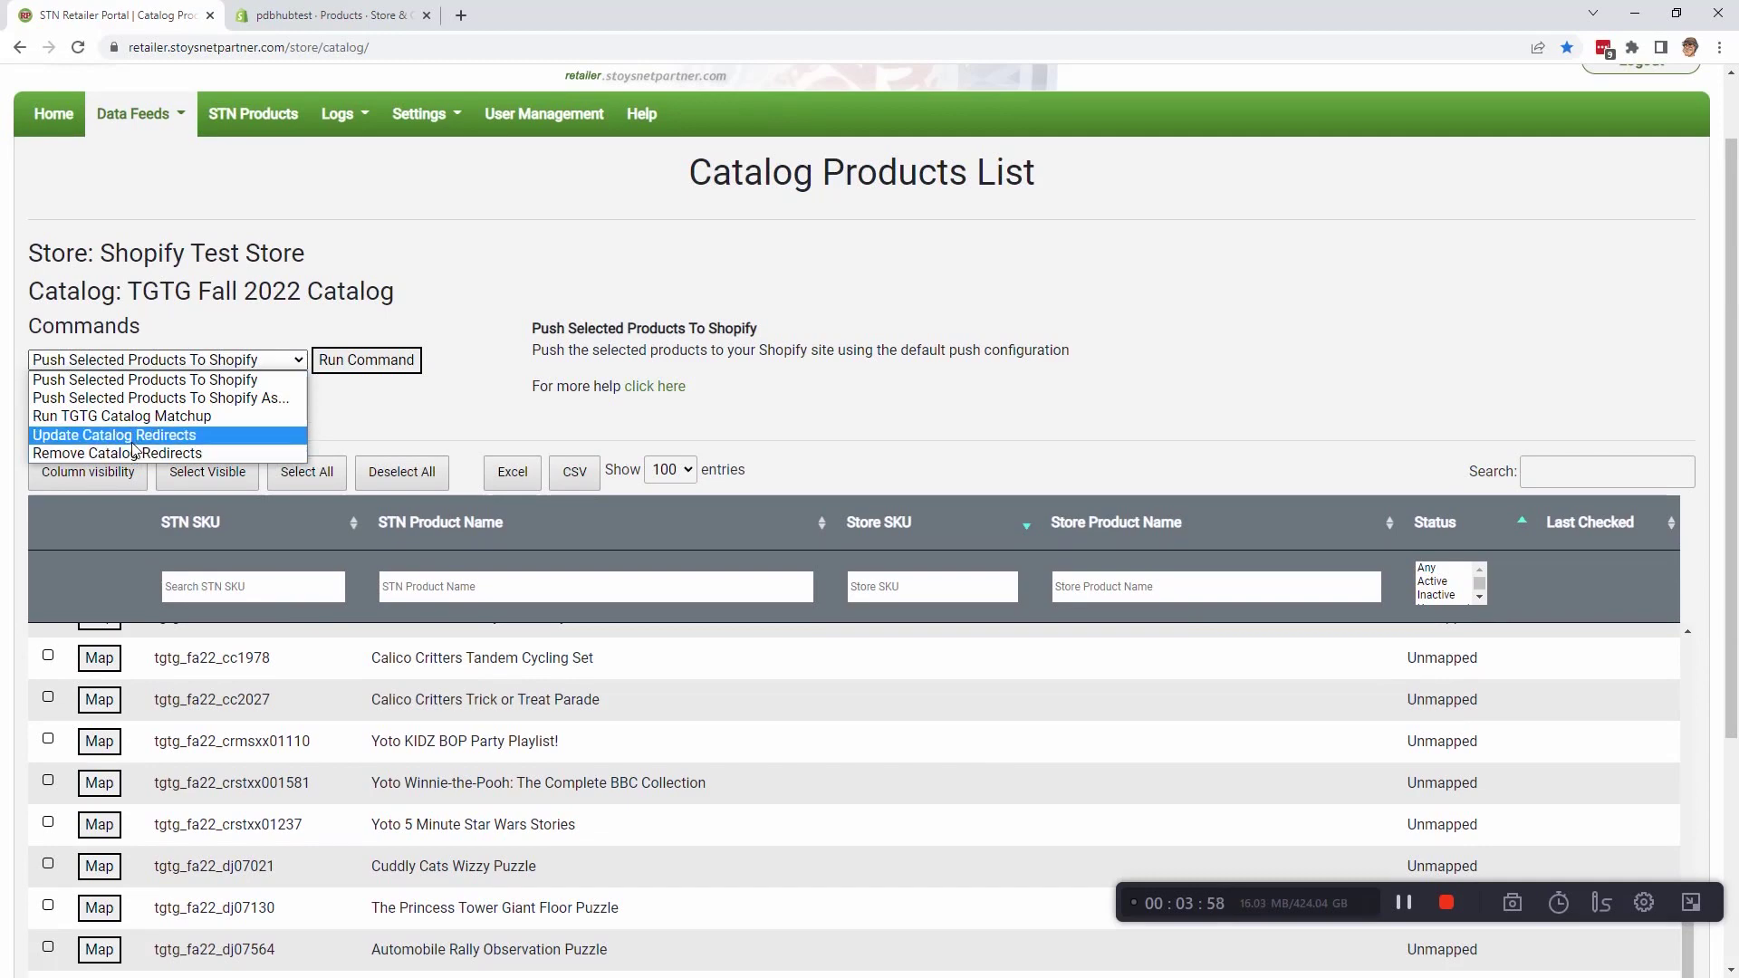
Open the store products list and choose the Get All Products From Shopify command
mouse_move(136, 113)
click(150, 154)
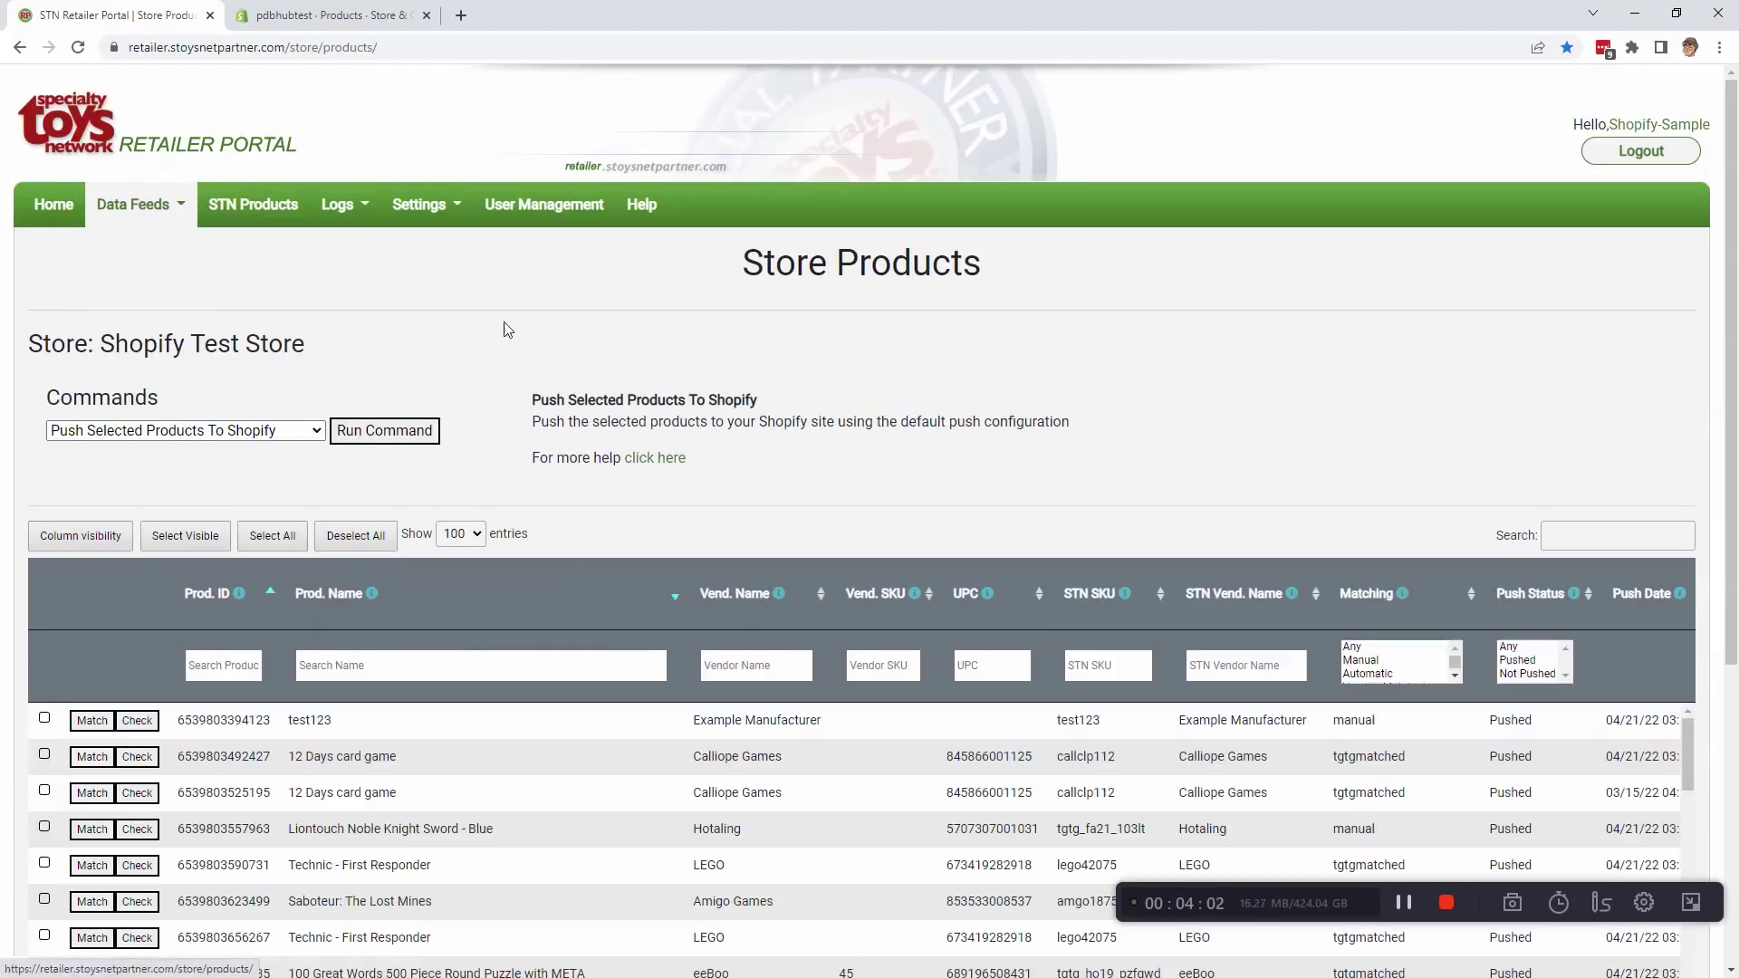
click(227, 432)
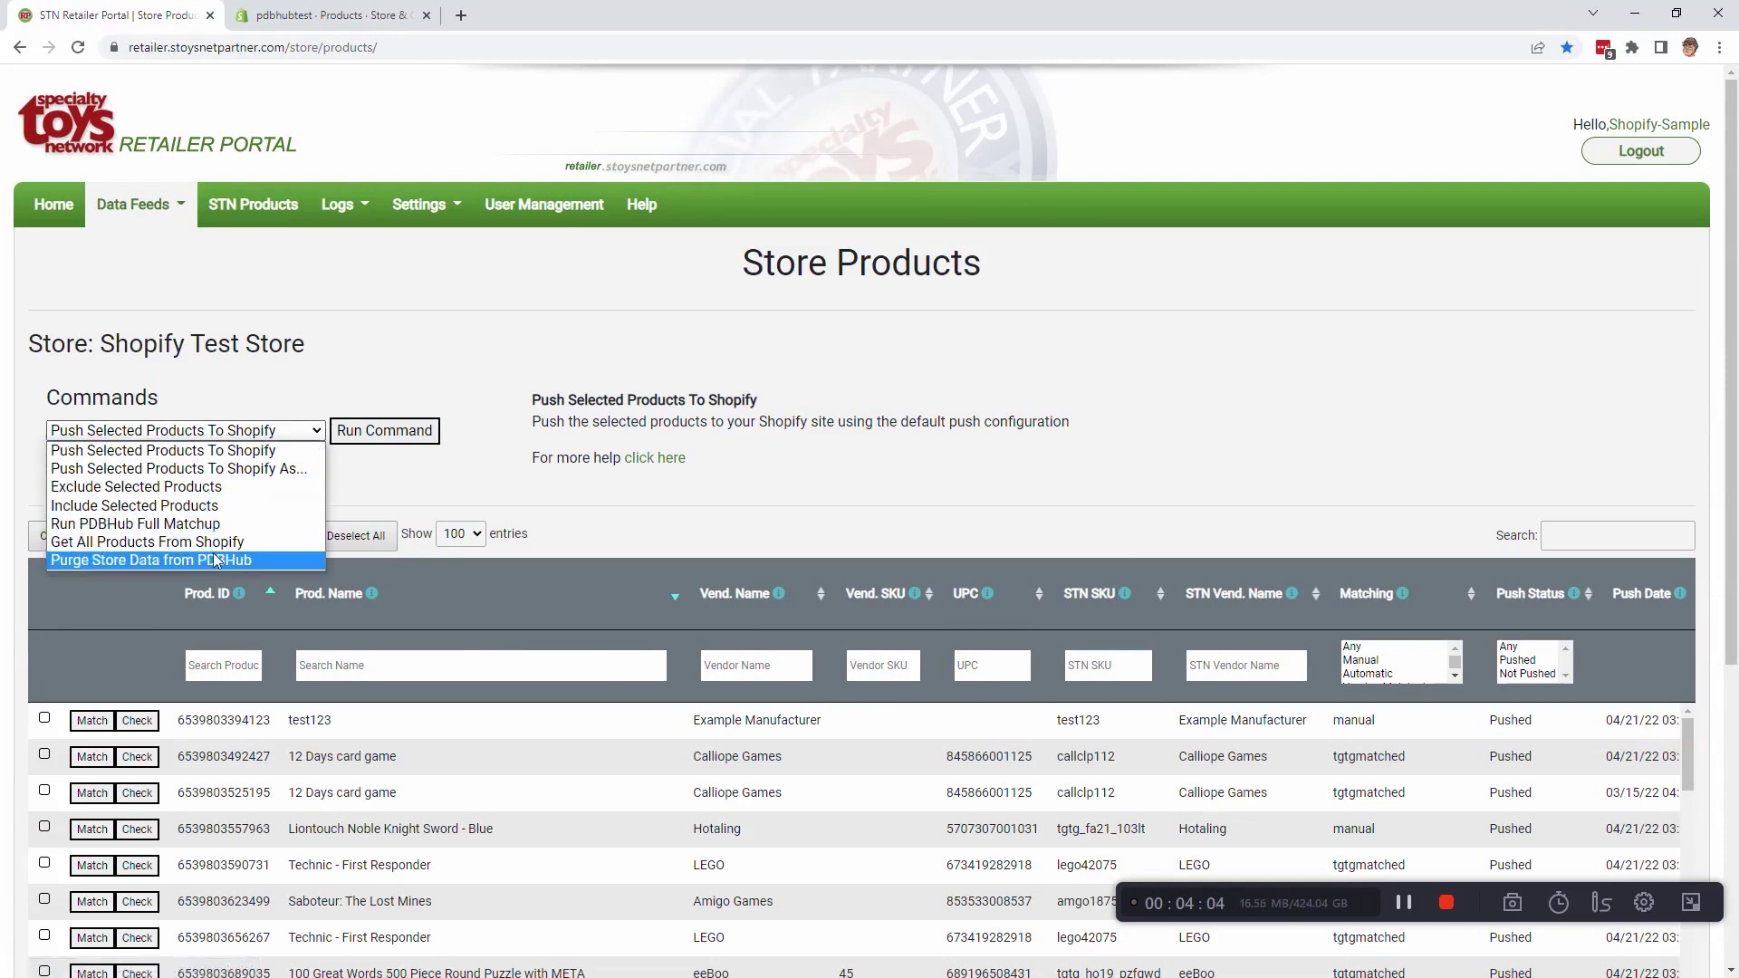
click(181, 541)
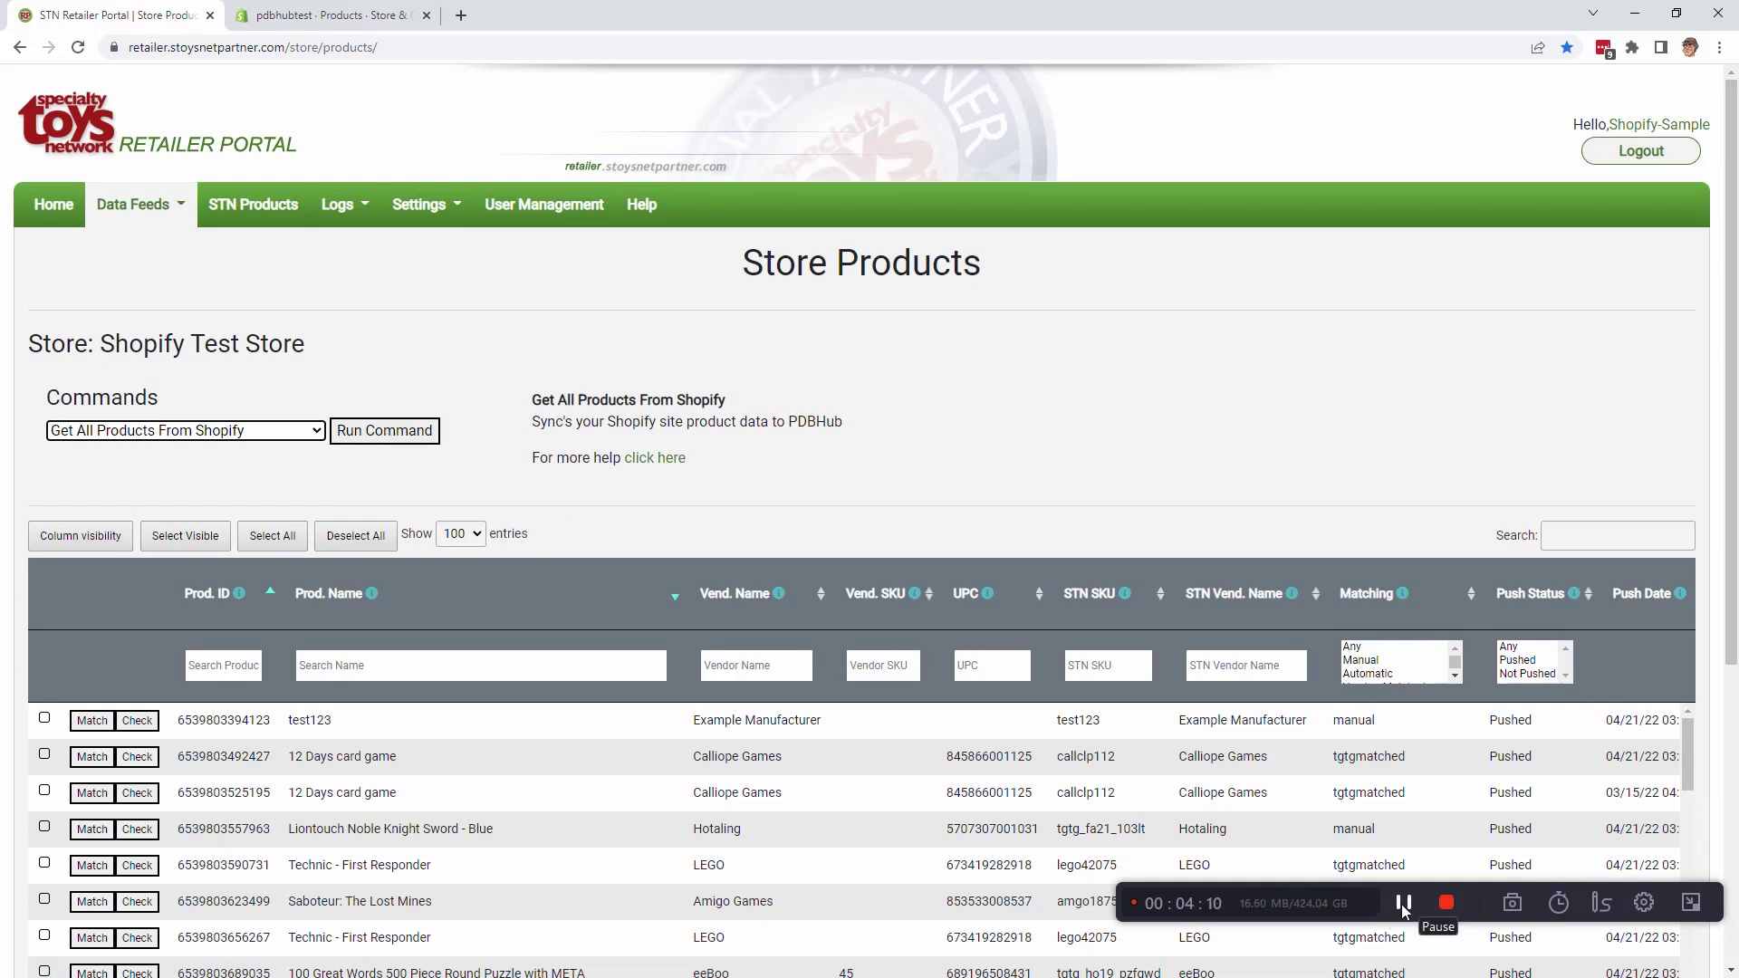
click(1403, 903)
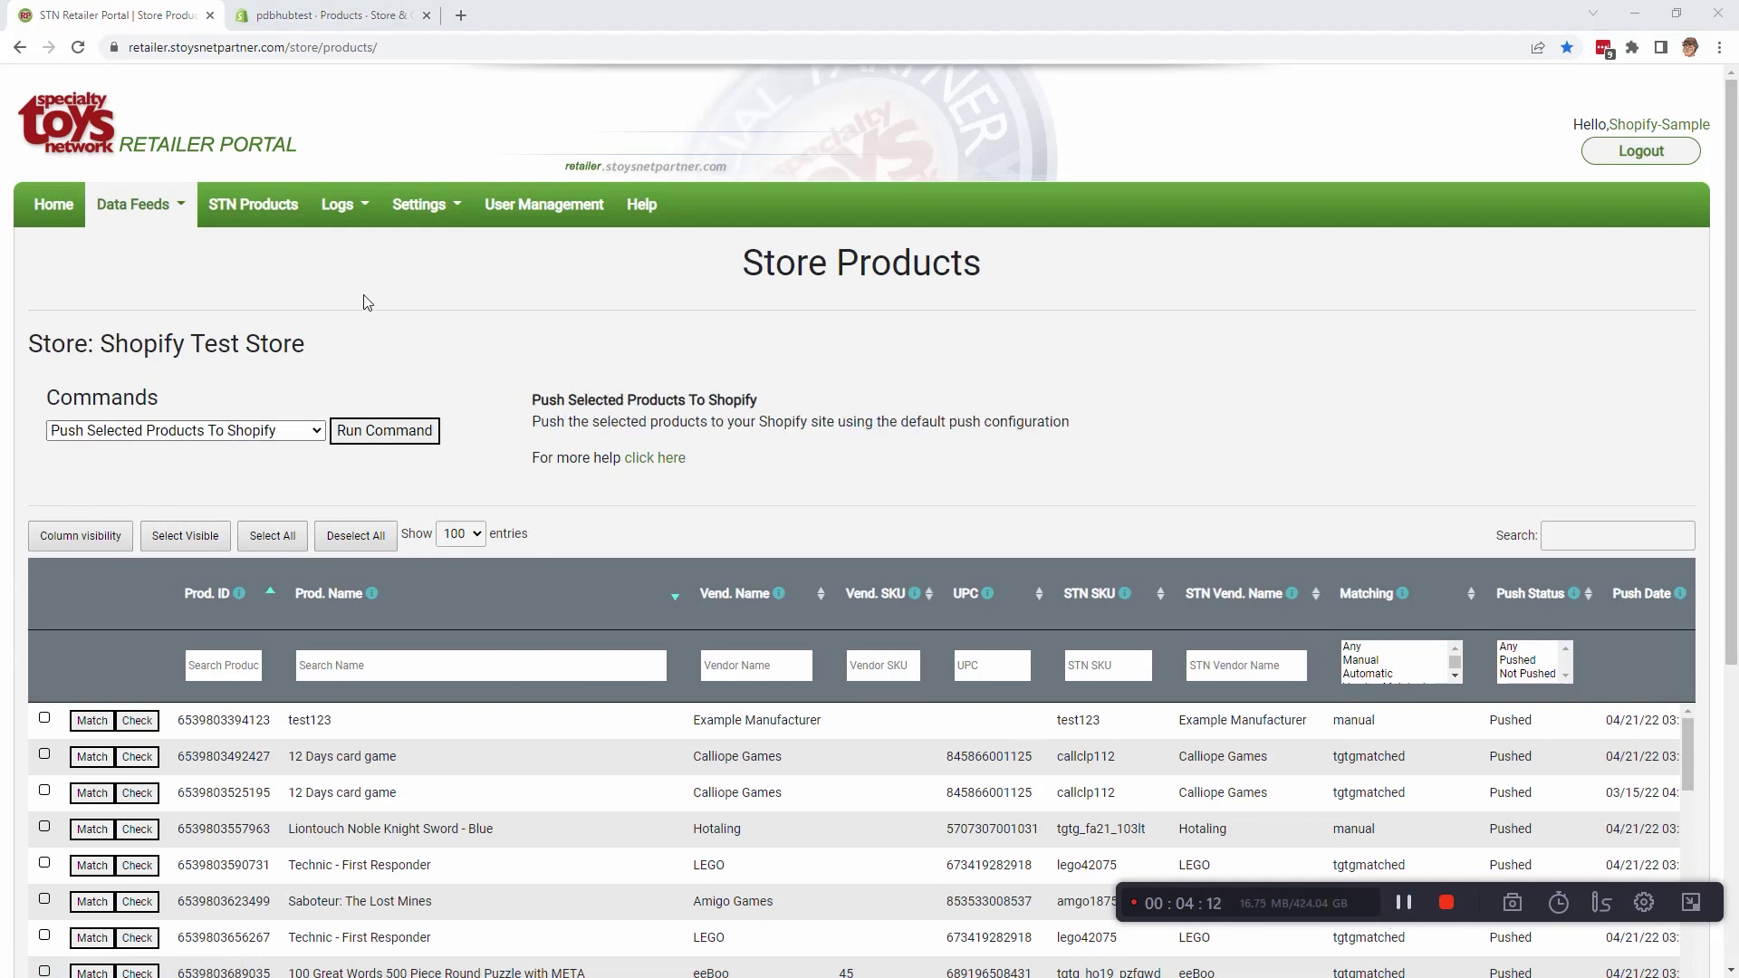
Open the actions log and check the status of the Get All Products From Shopify entry
click(347, 222)
click(350, 228)
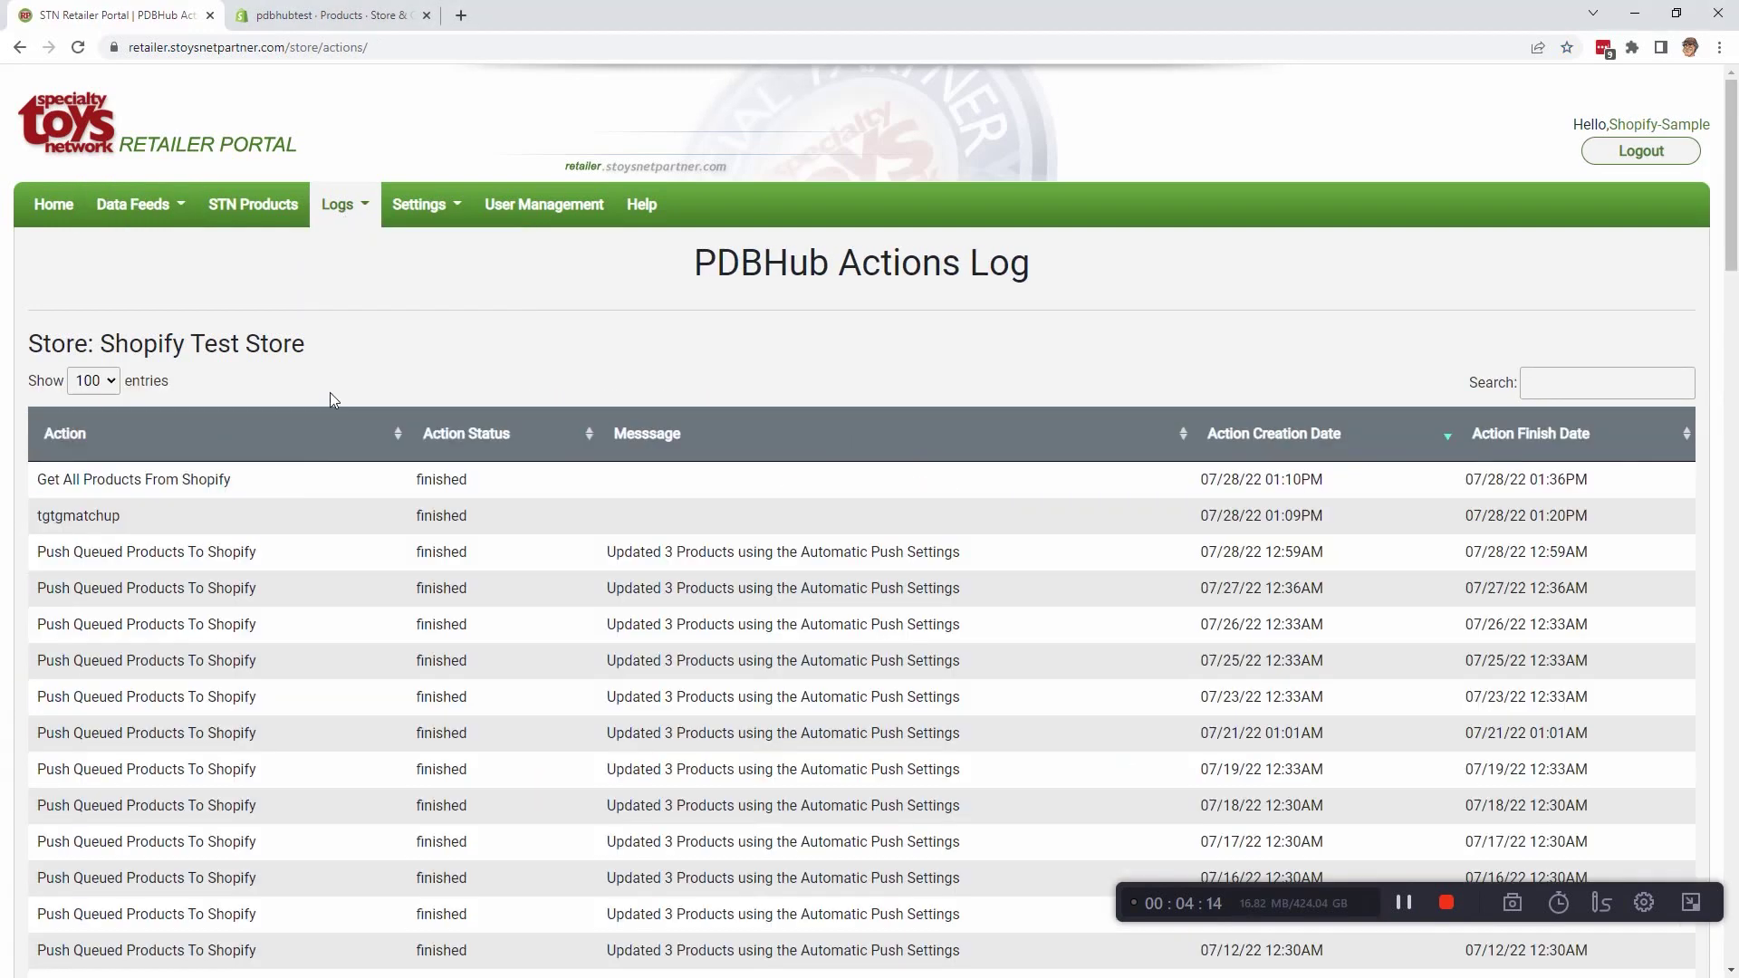
triple_click(145, 486)
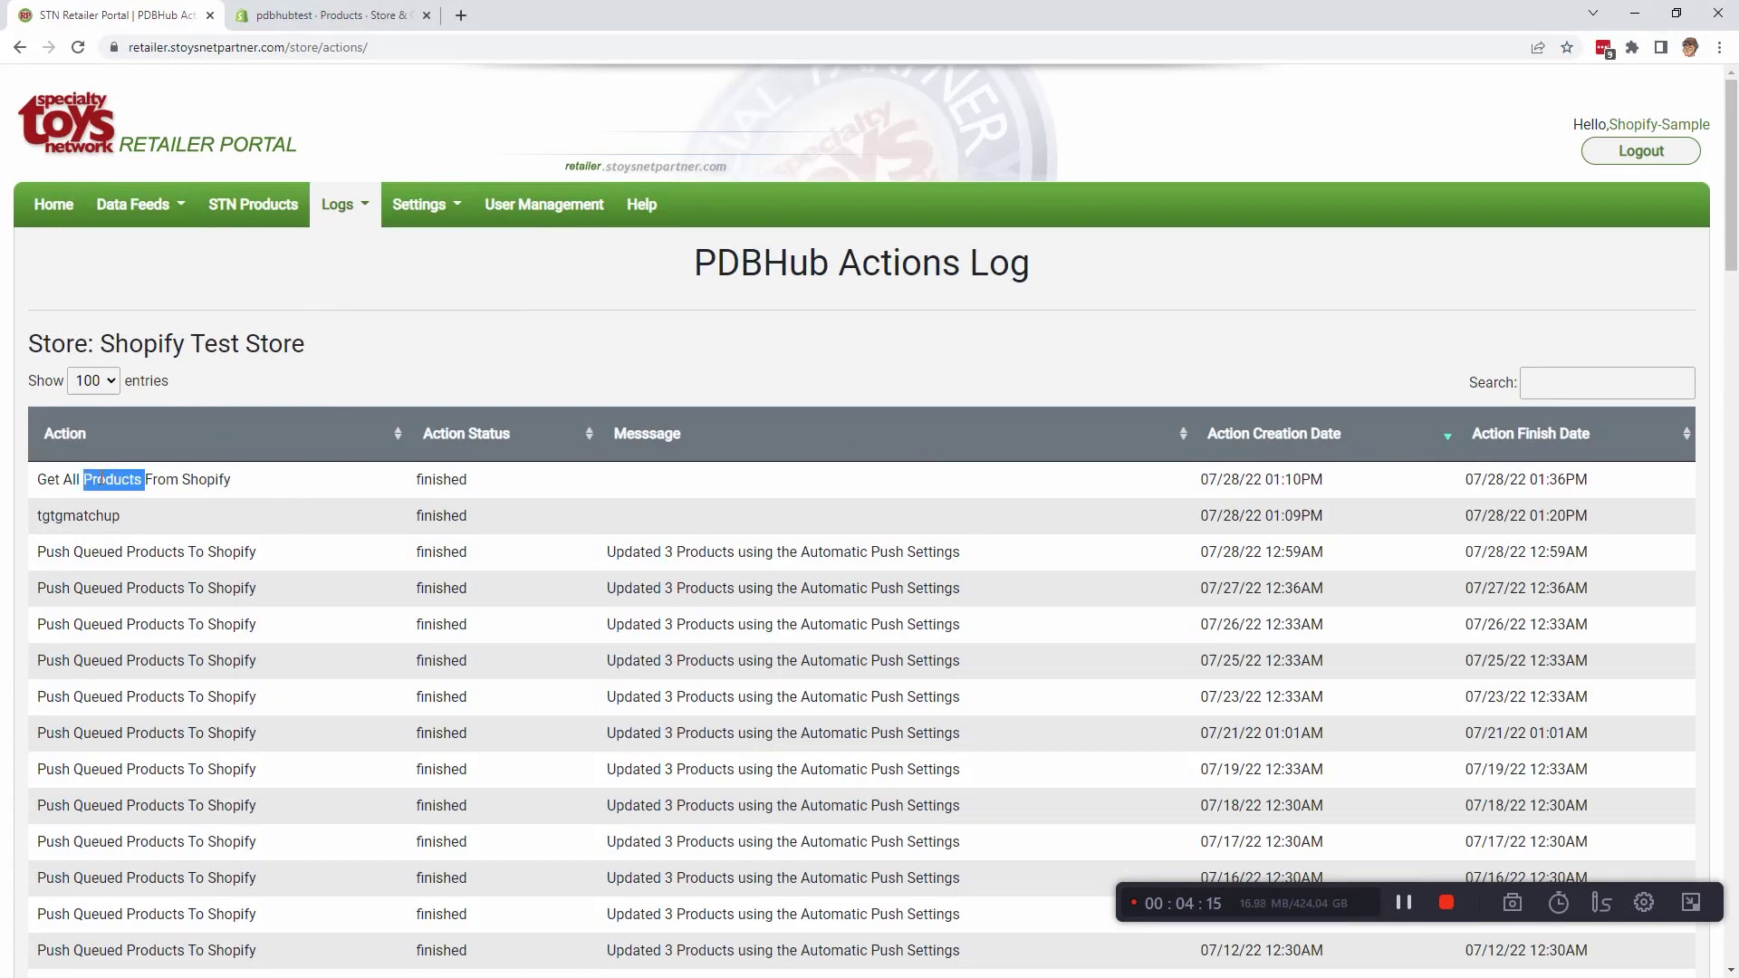
double_click(466, 487)
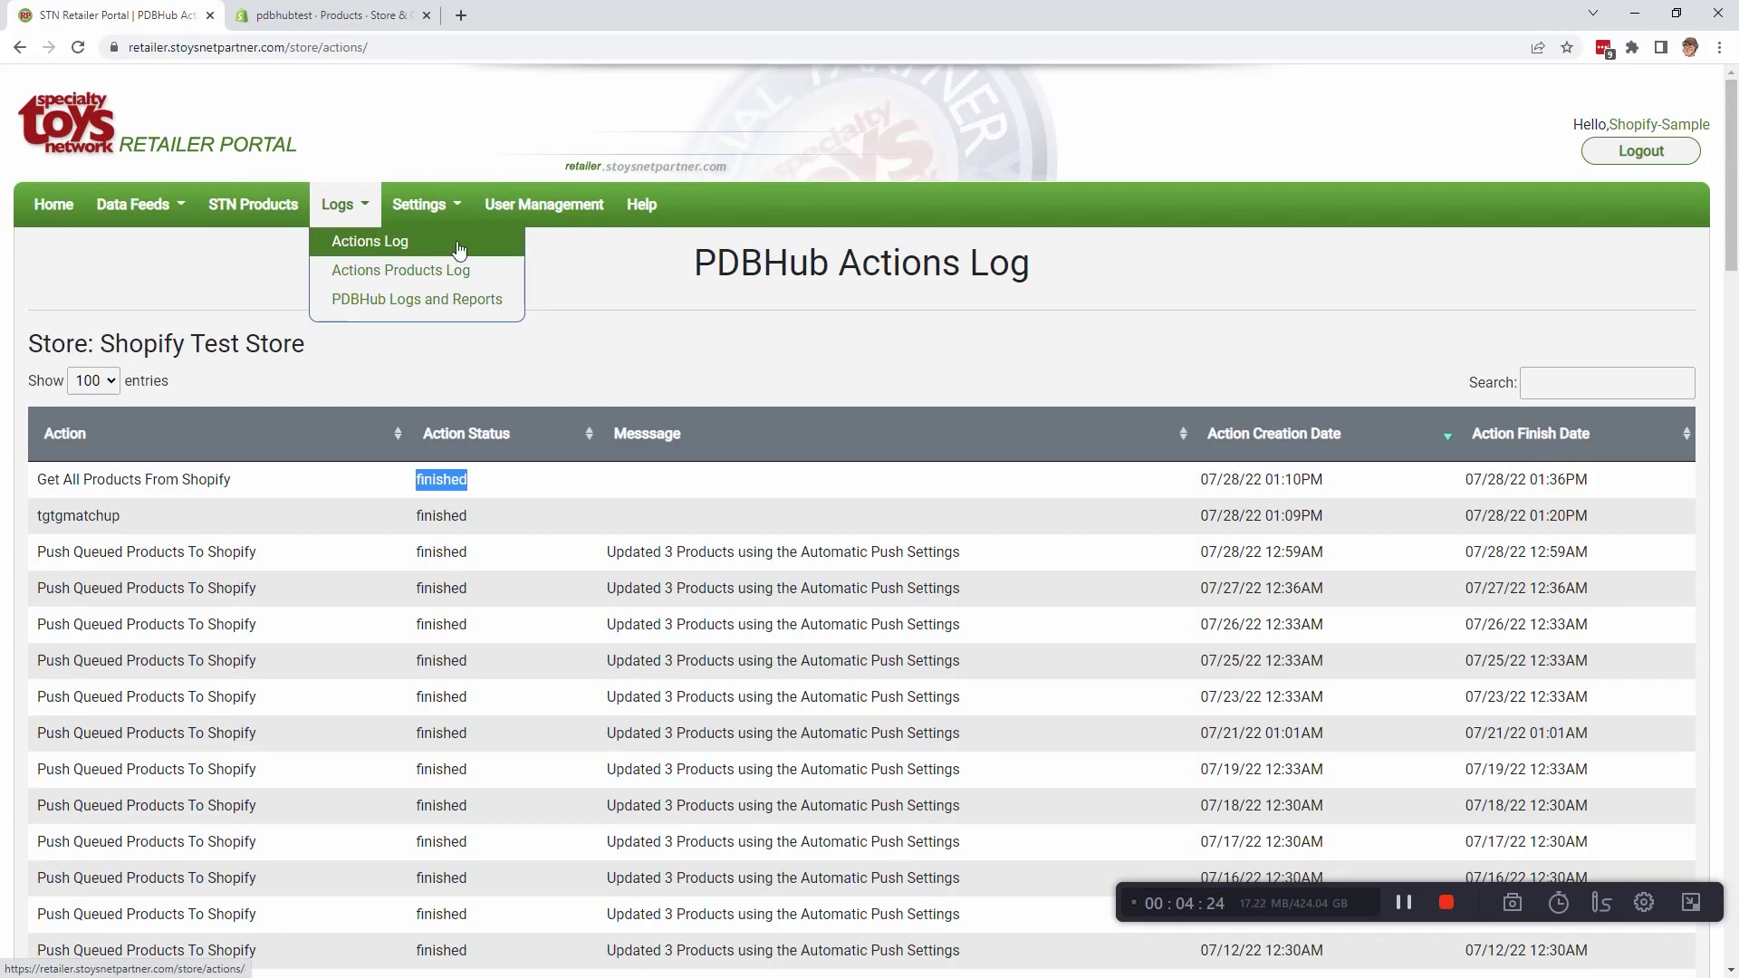
Reopen the TGTG Fall 2022 catalog's product list and review which products are mapped or unmapped
mouse_move(141, 210)
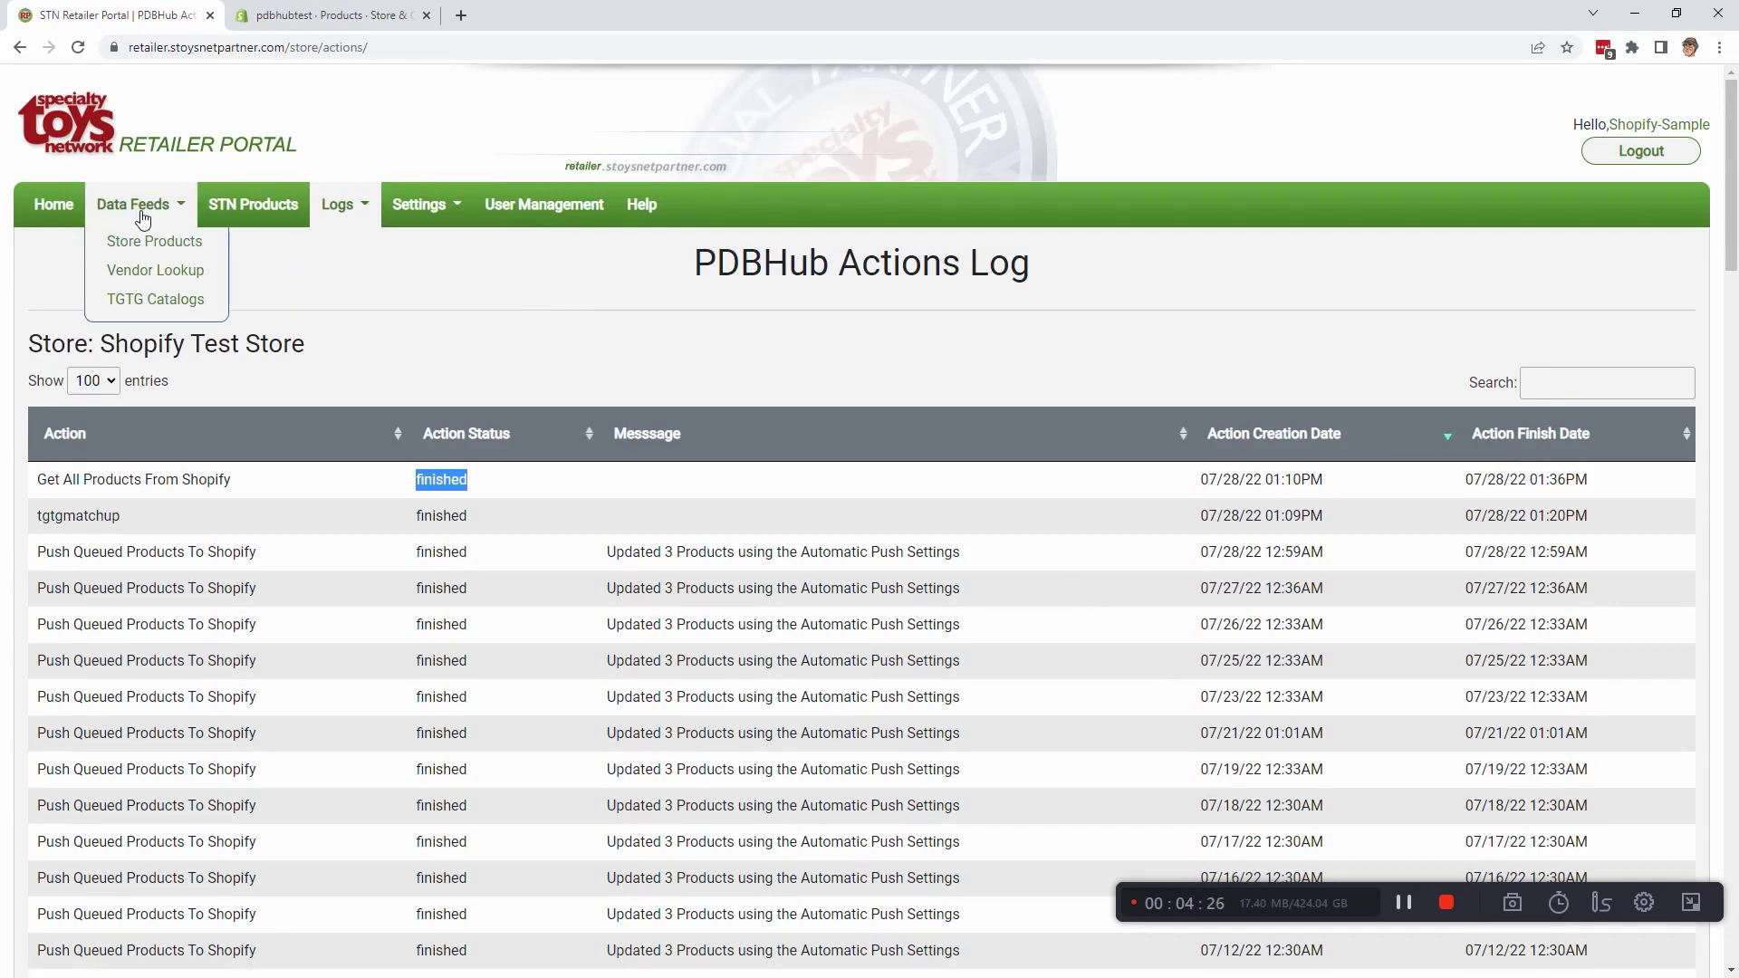
click(145, 301)
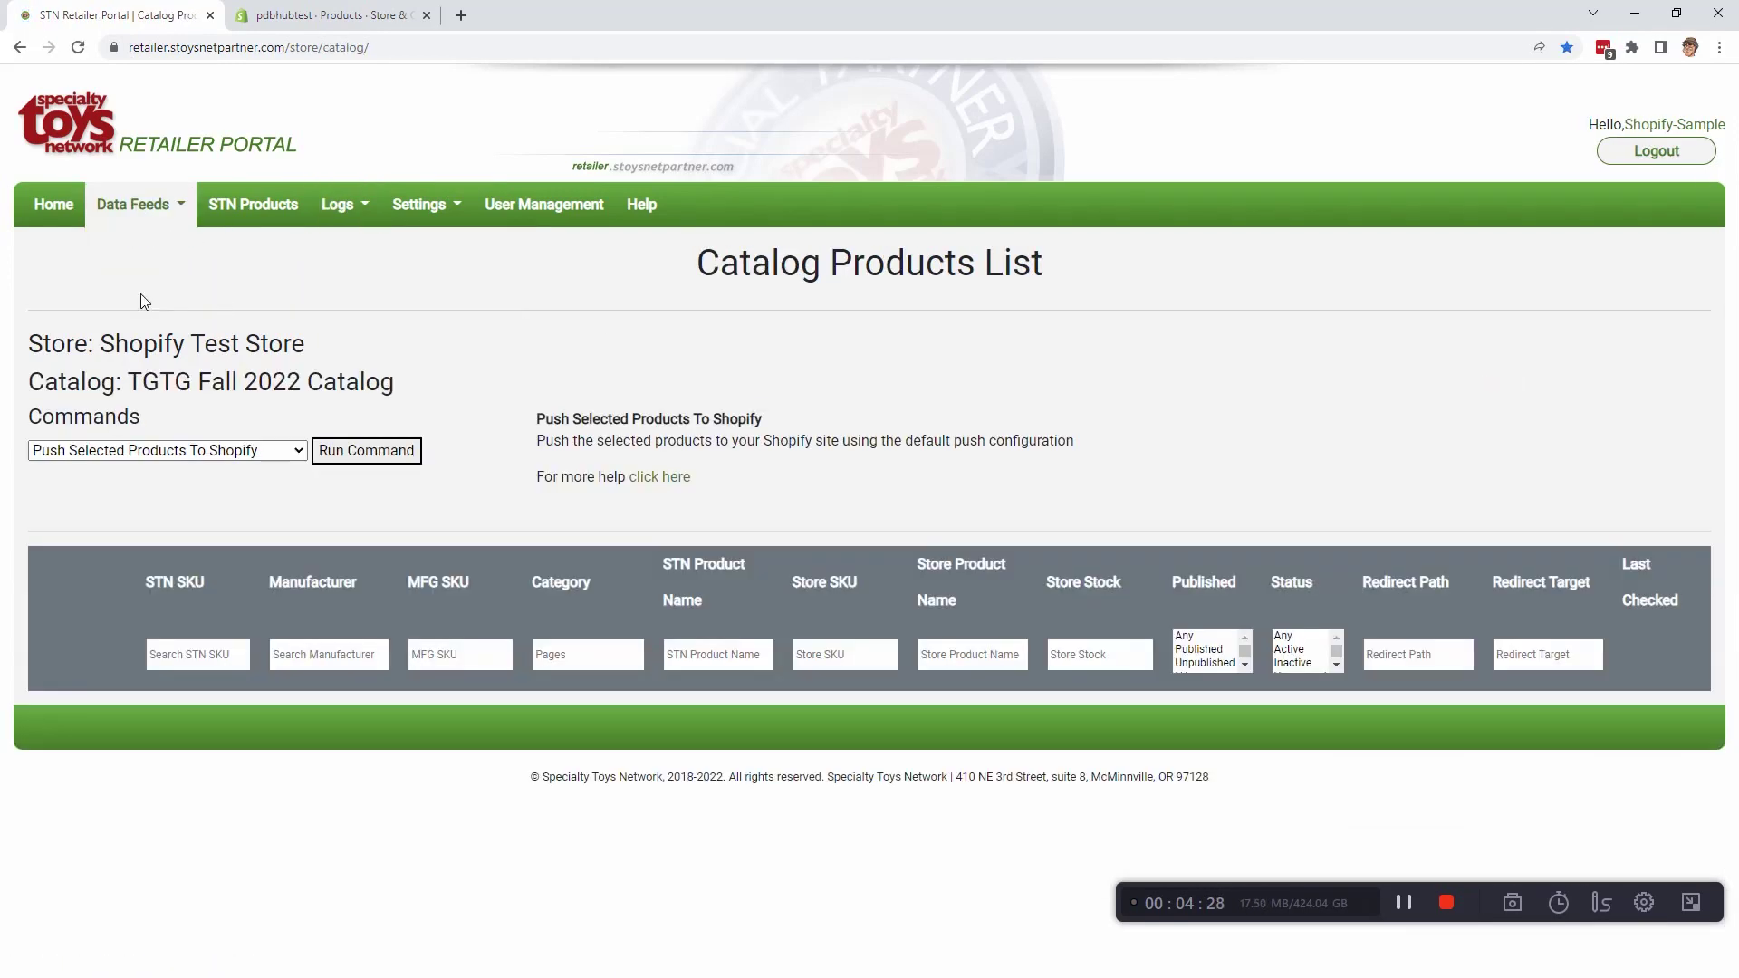
scroll(932, 690, down, 5)
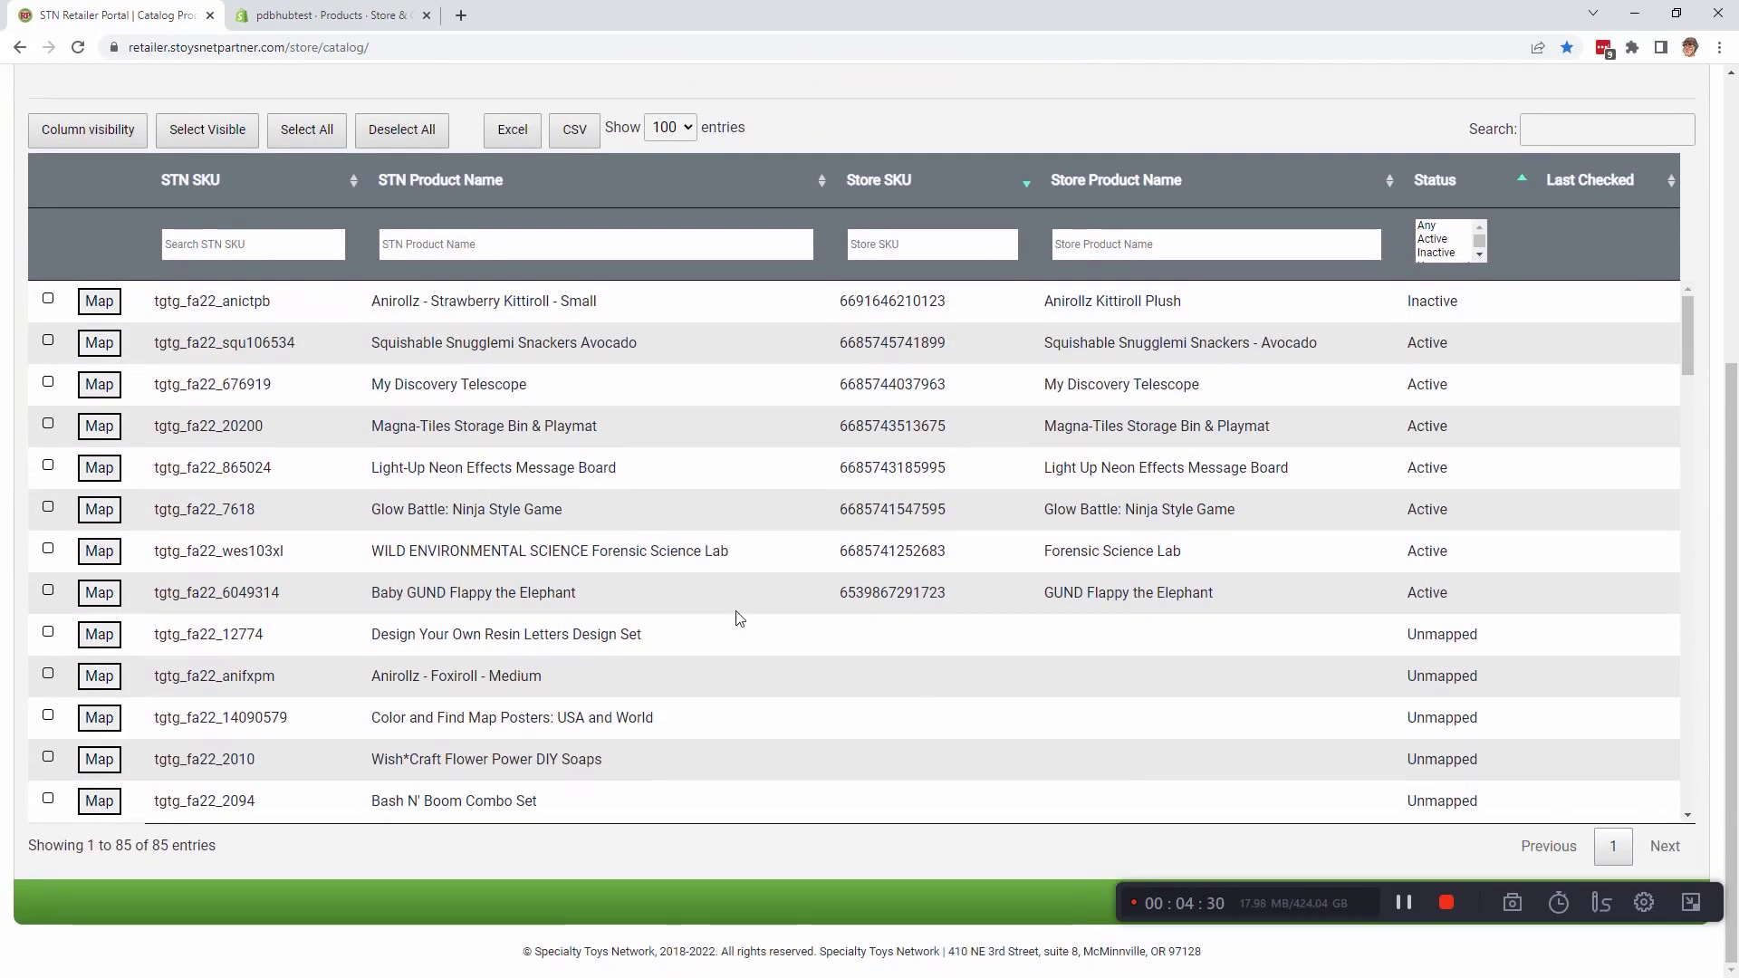
scroll(367, 542, up, 4)
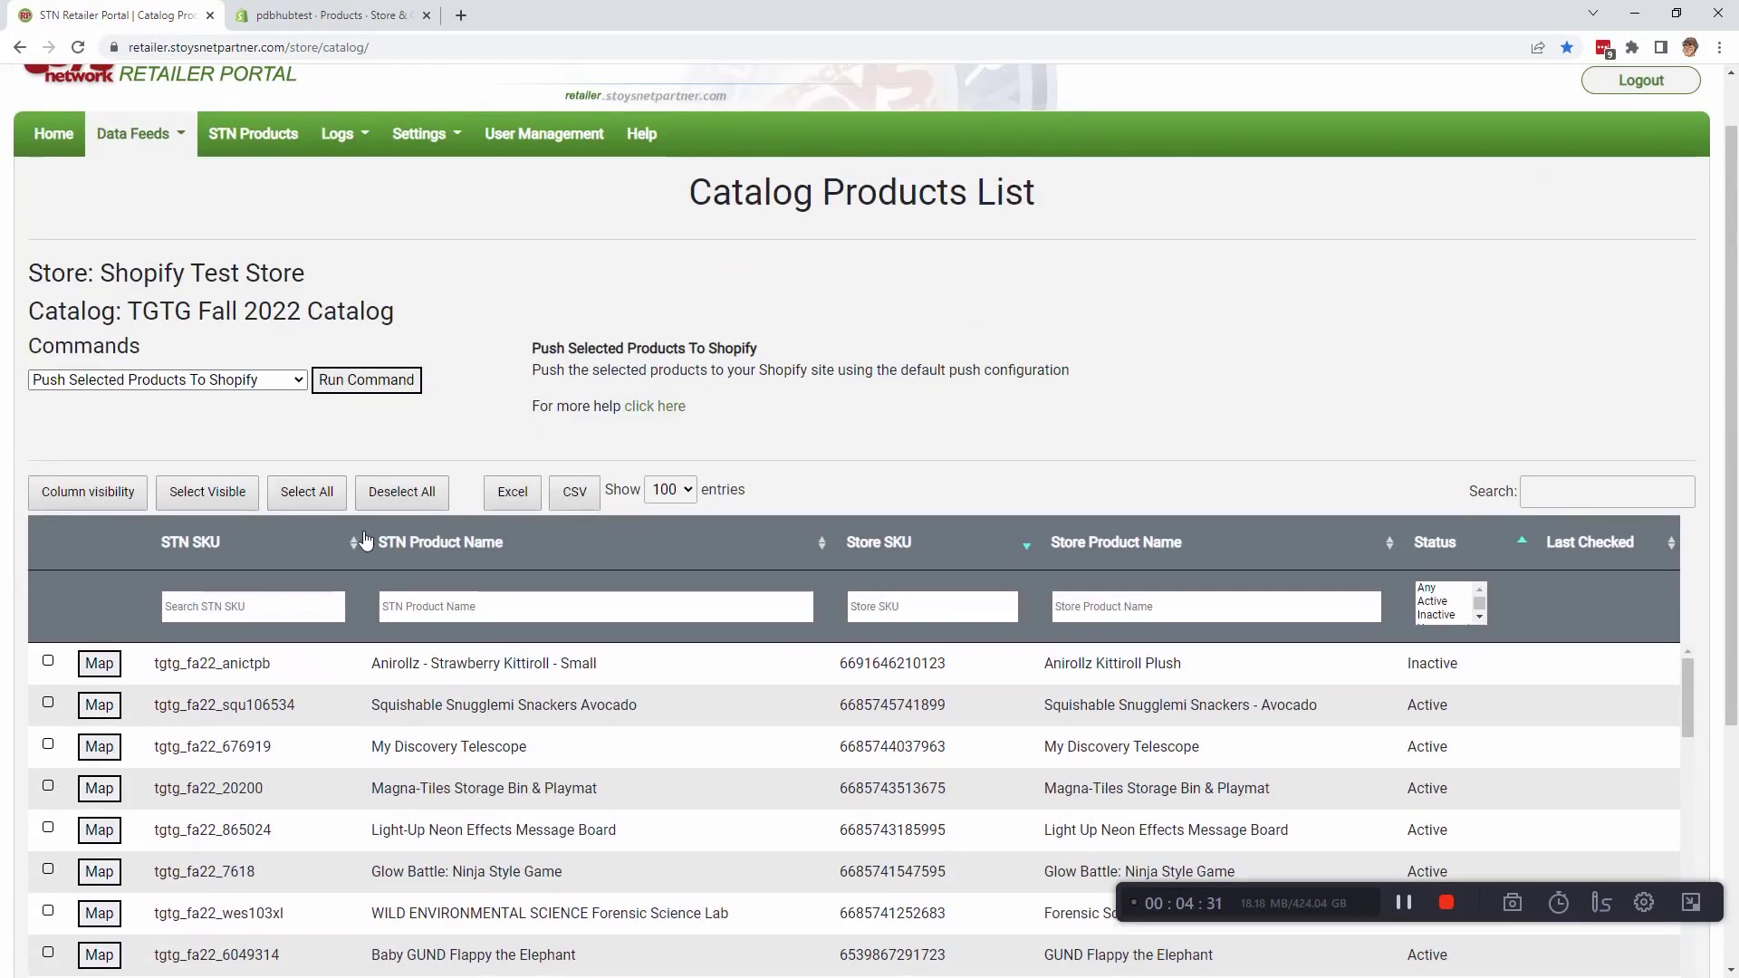
Select all catalog products and run the TGTG Catalog Matchup command on them
click(310, 500)
click(957, 156)
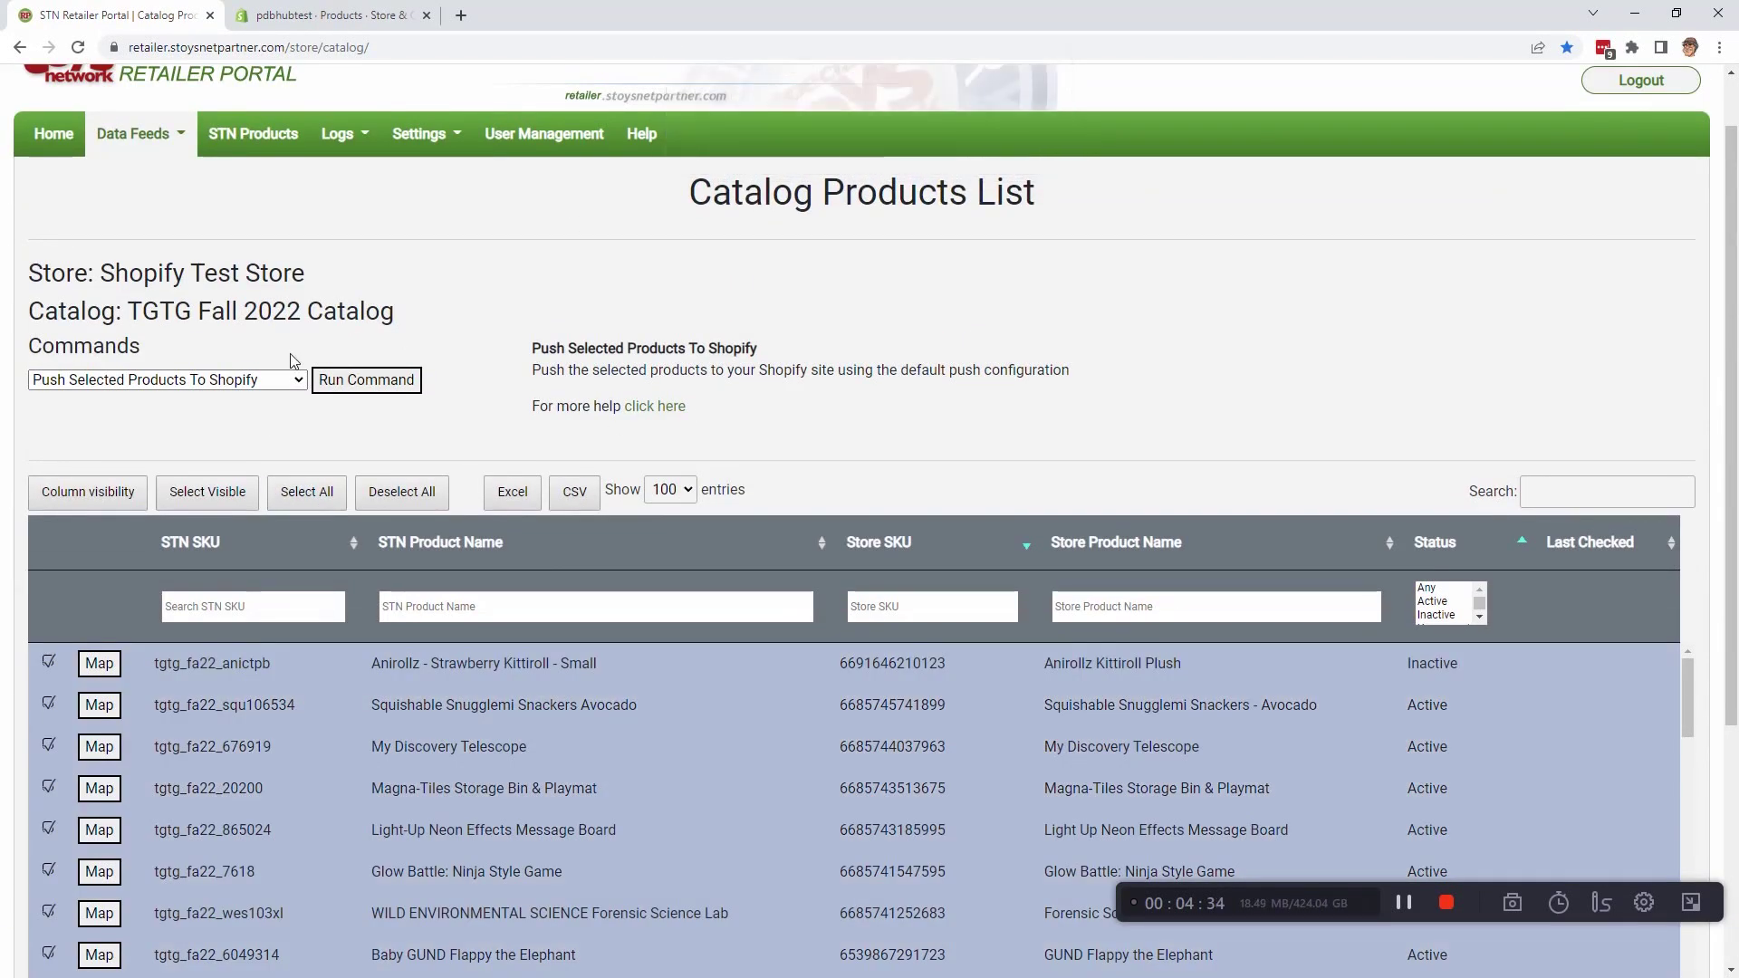
click(280, 381)
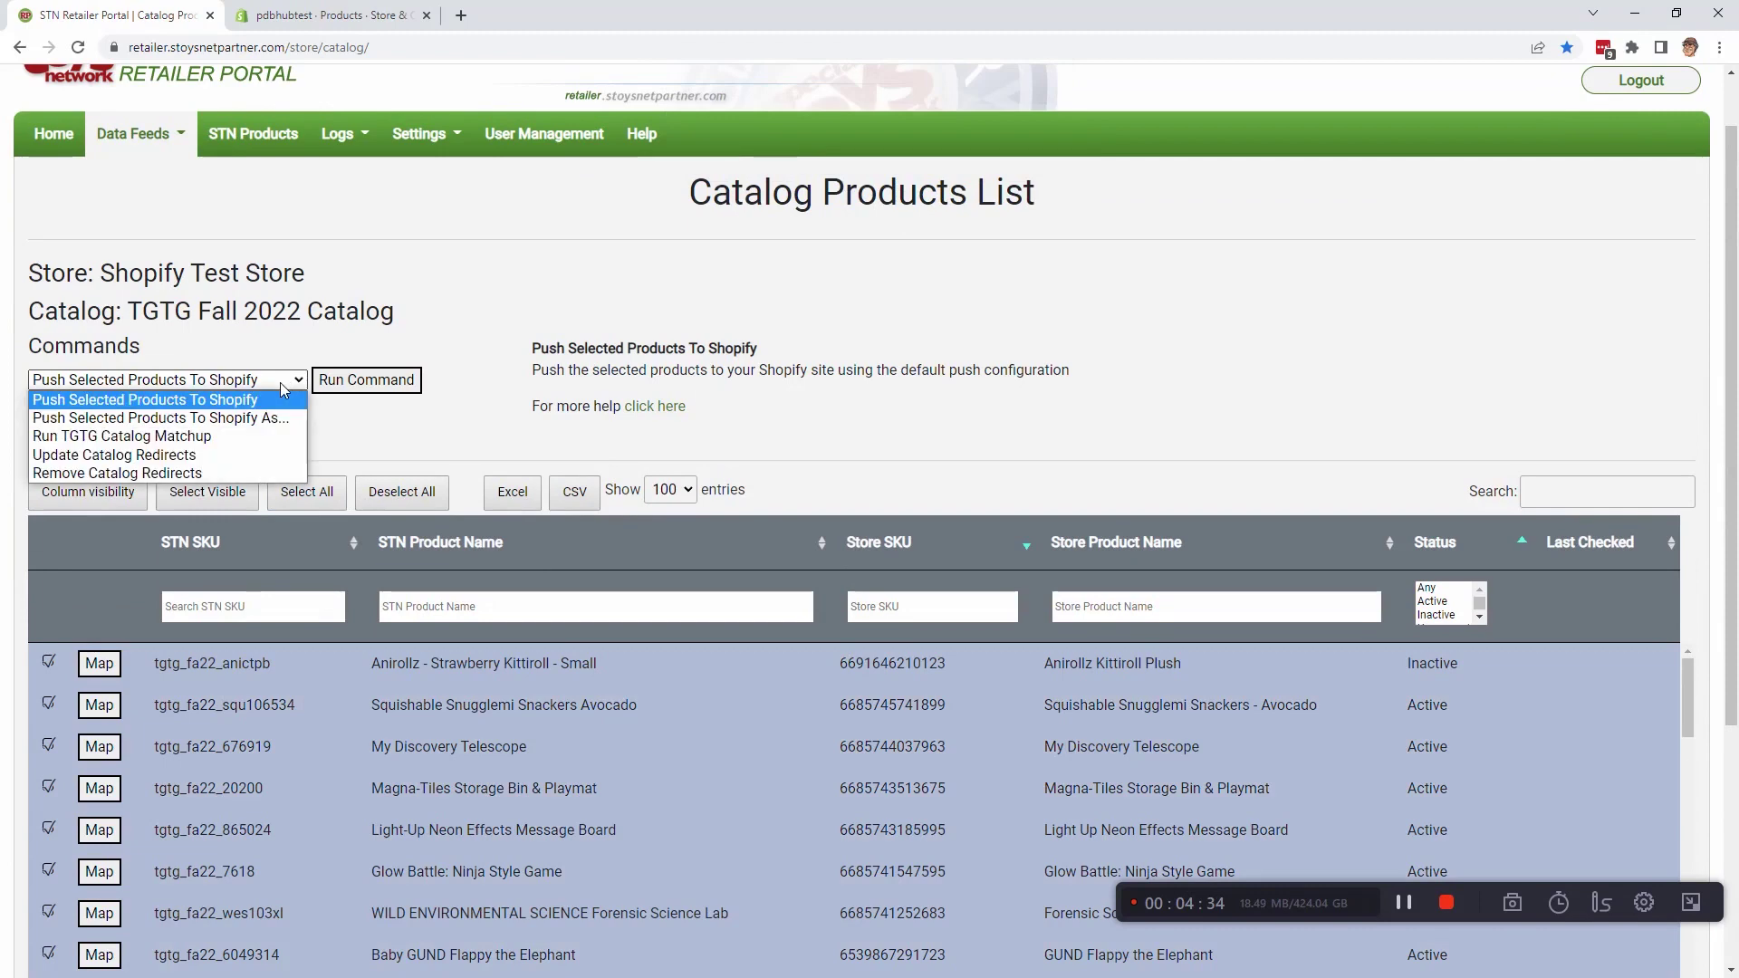
click(228, 437)
click(359, 382)
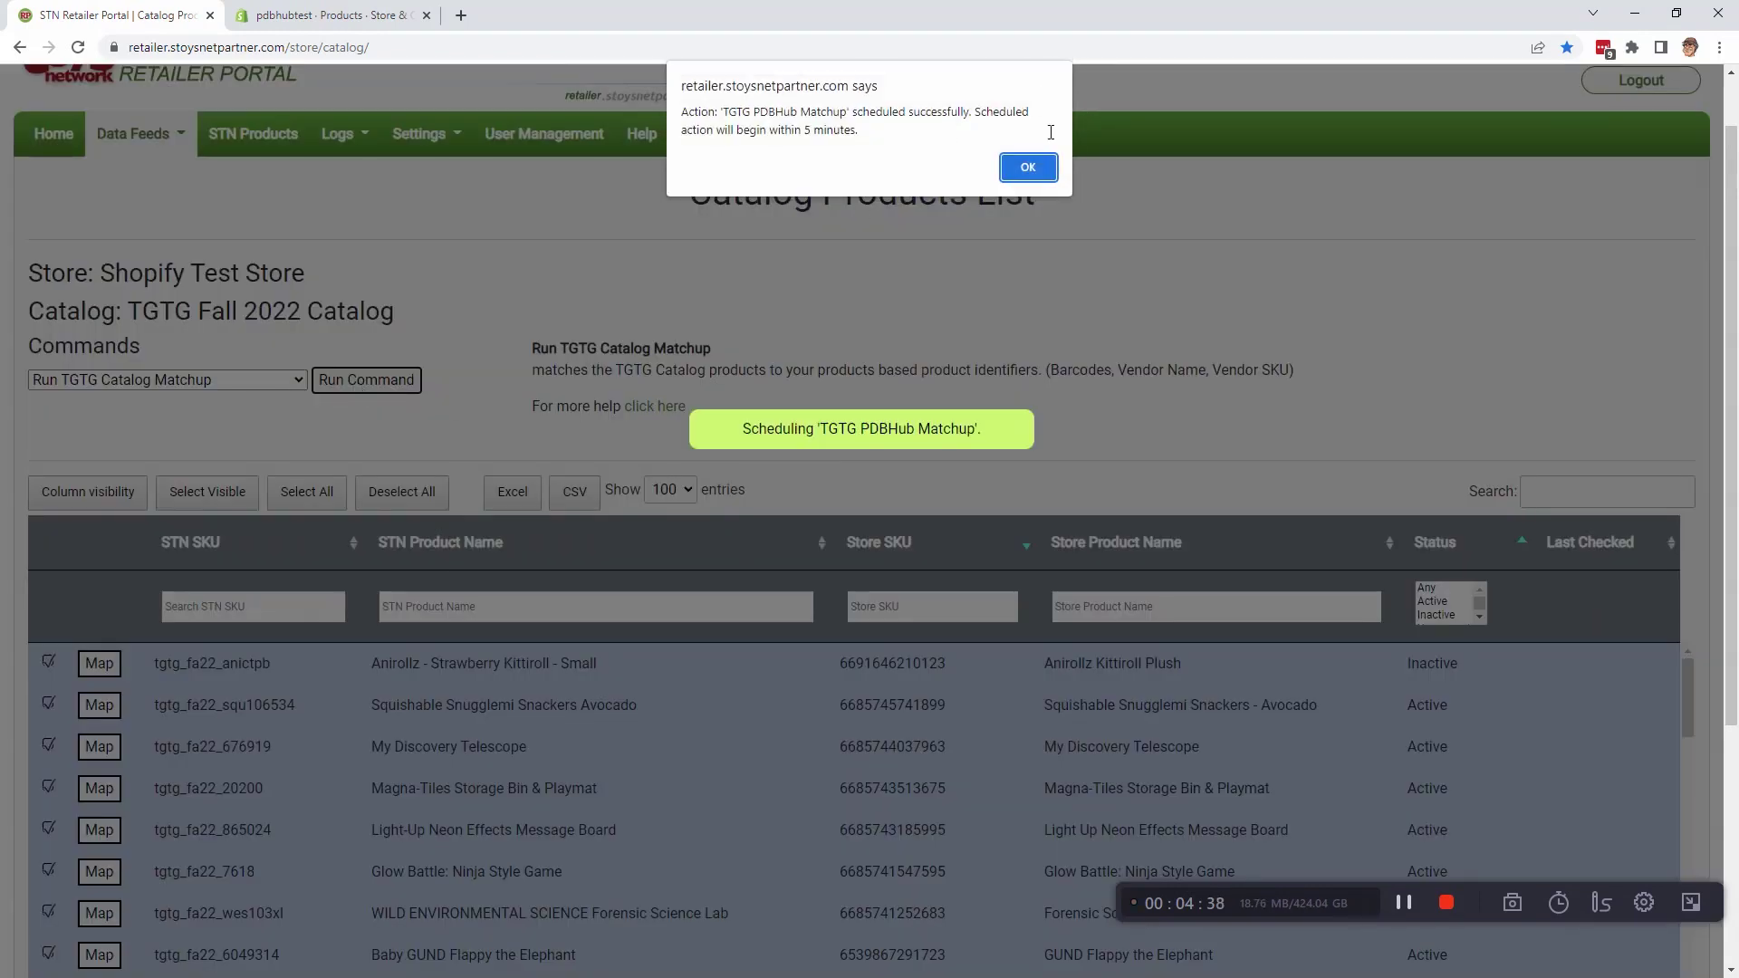
click(1029, 168)
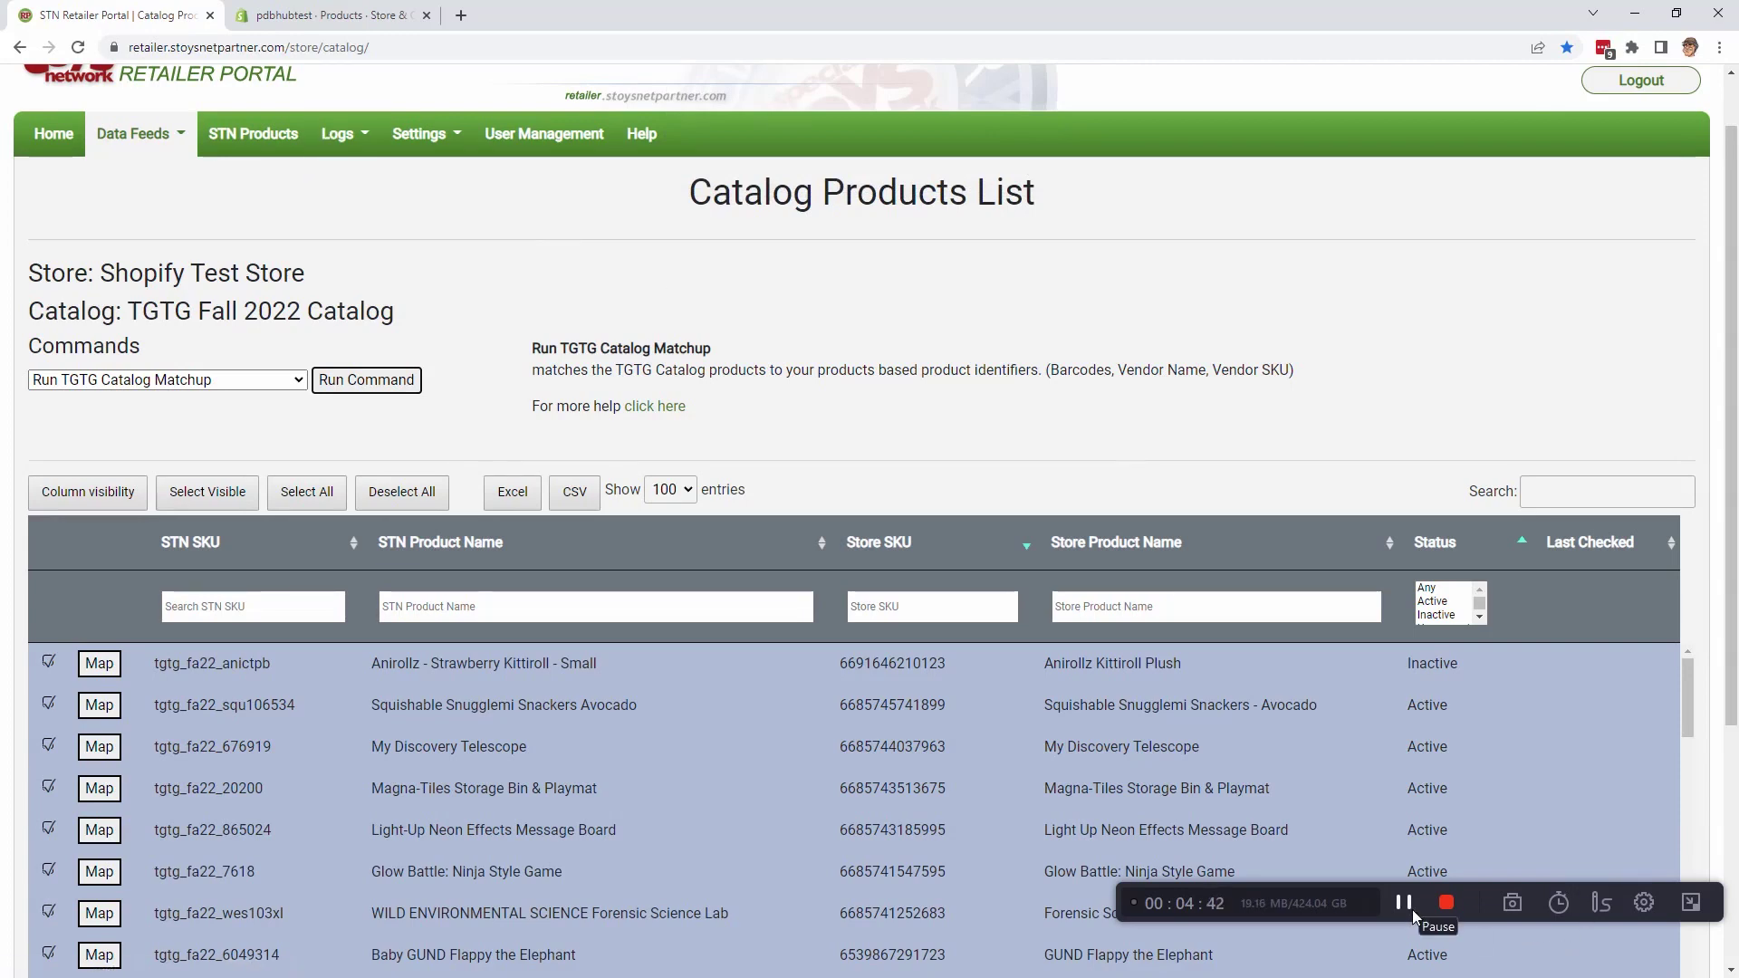
click(1403, 902)
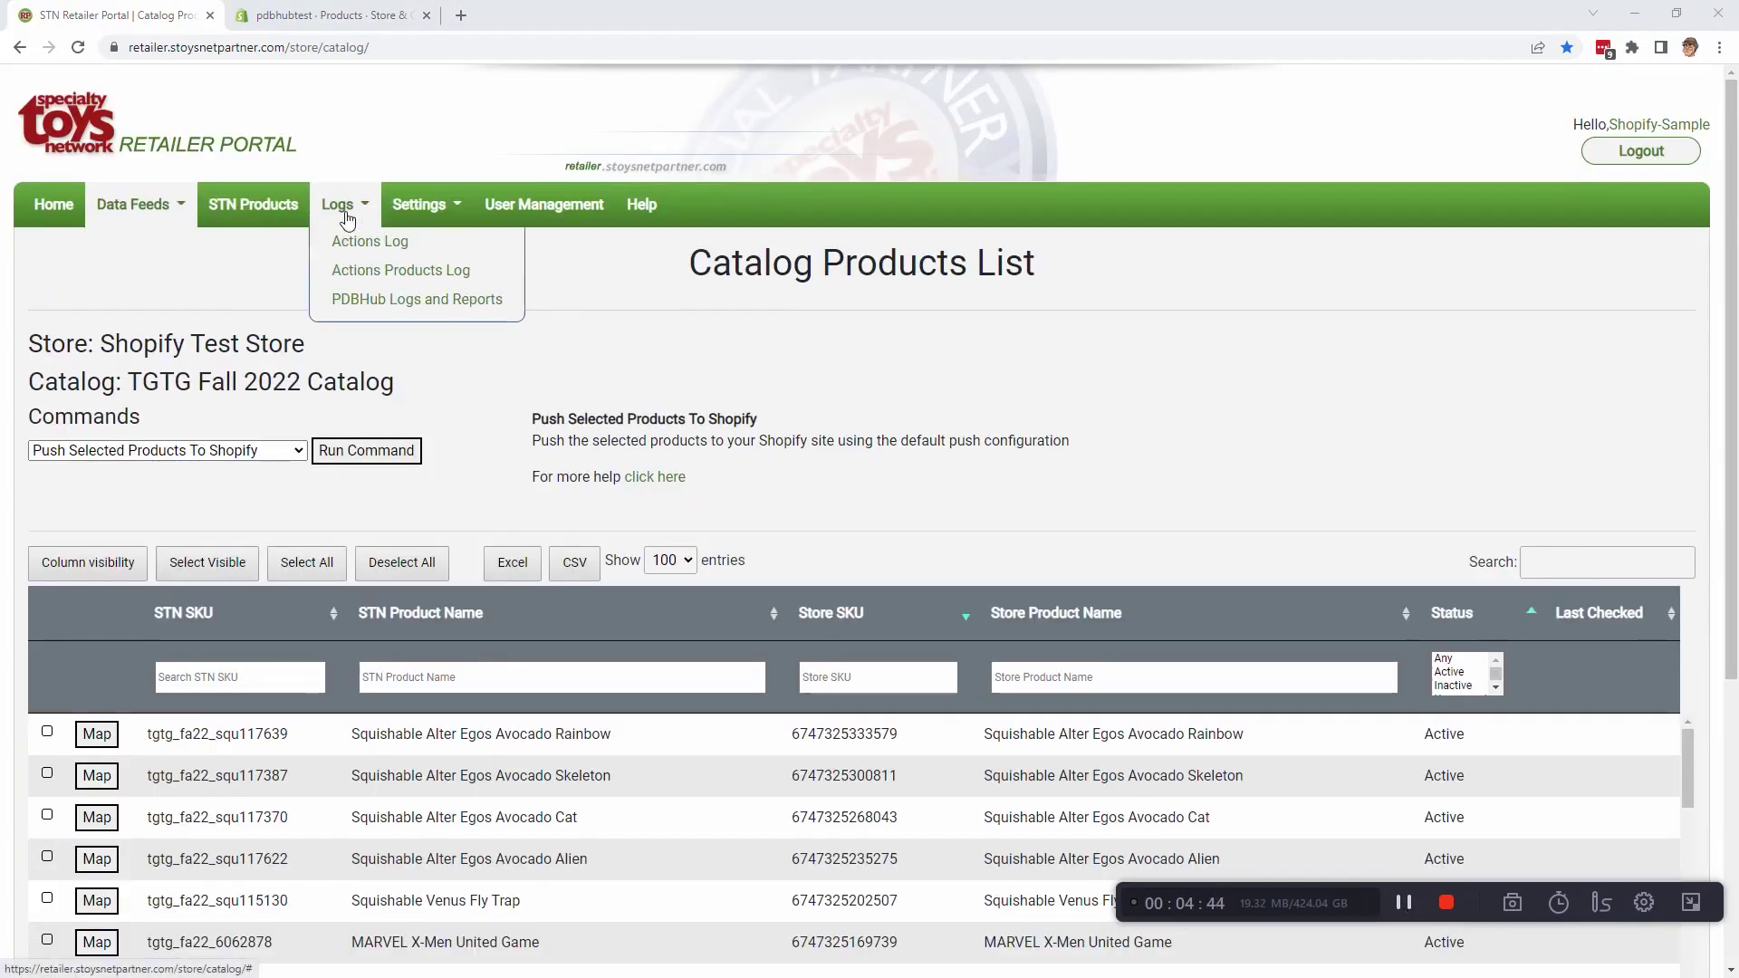
Check the latest tgtgmatchup entry in the actions log and review the matched products in the TGTG catalog list
click(368, 241)
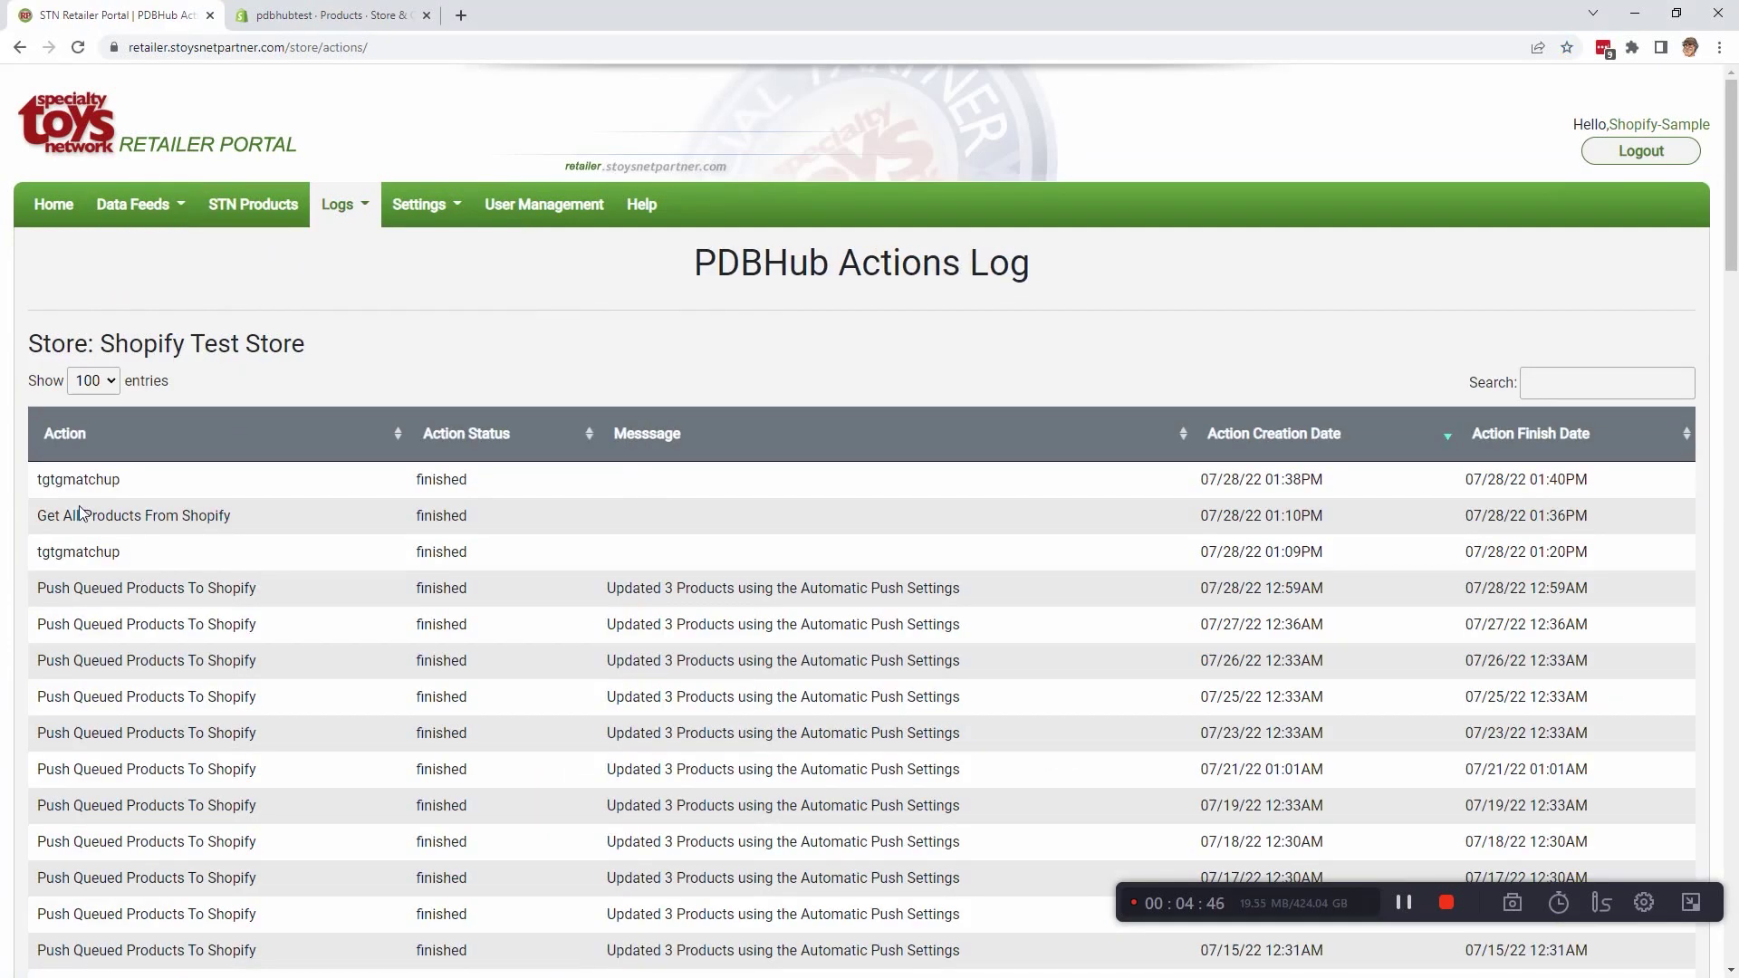
mouse_move(133, 205)
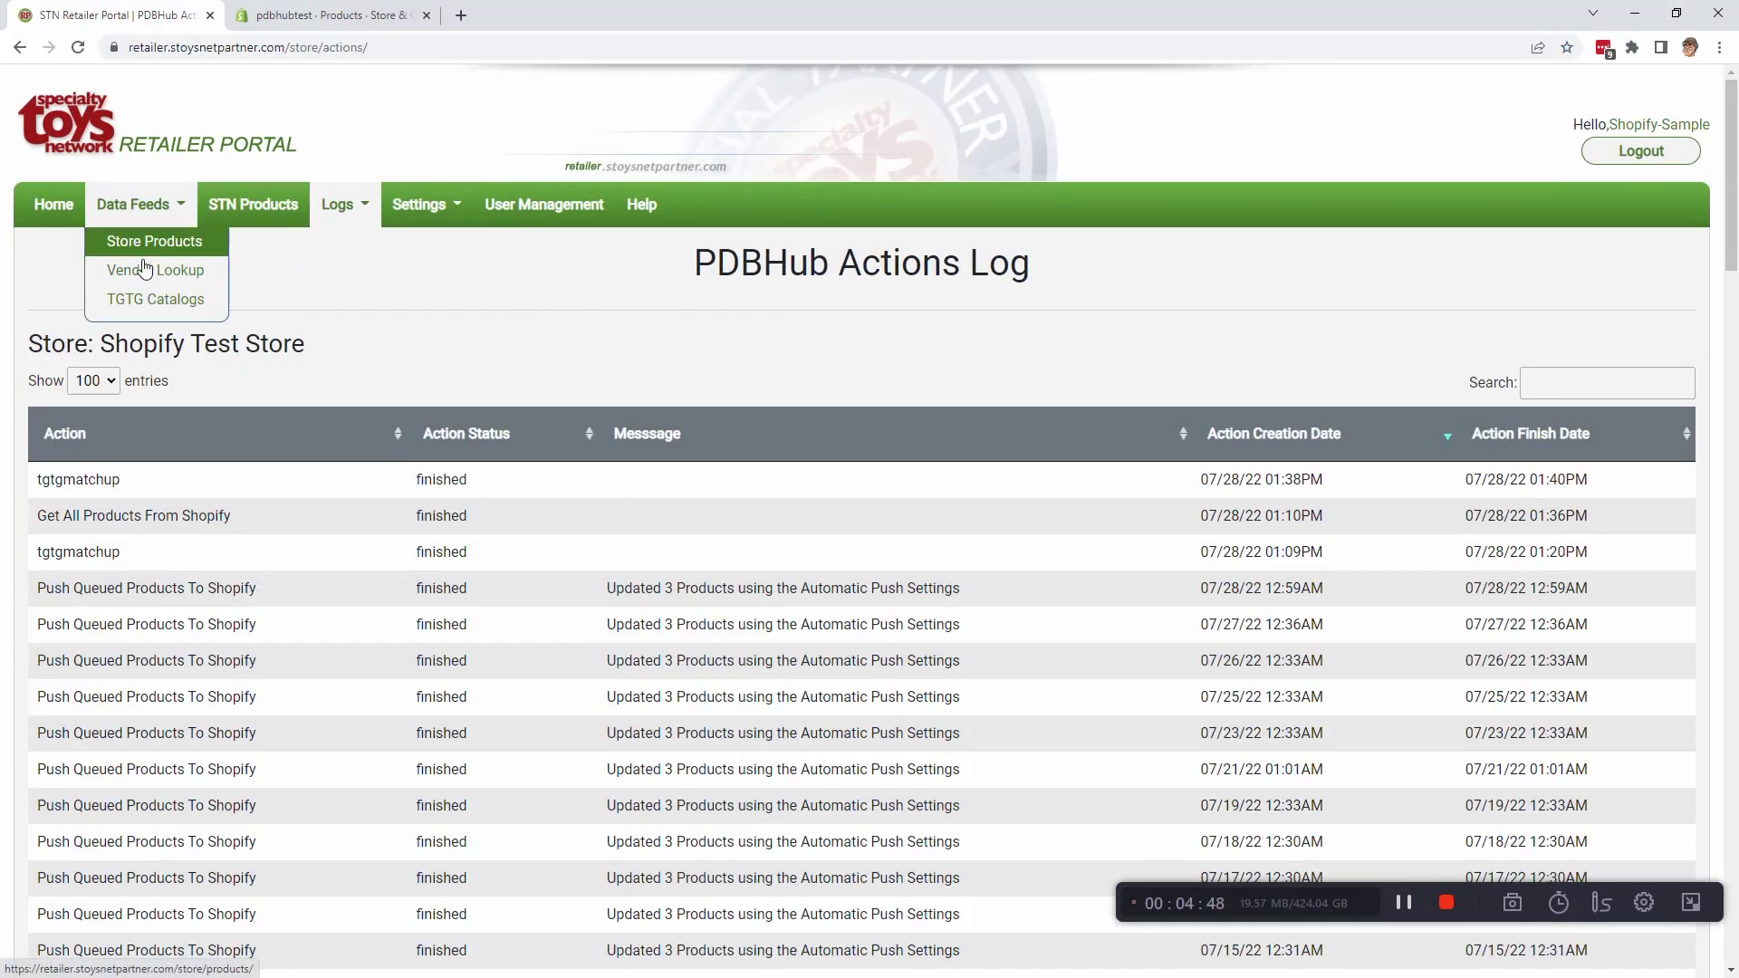
click(154, 304)
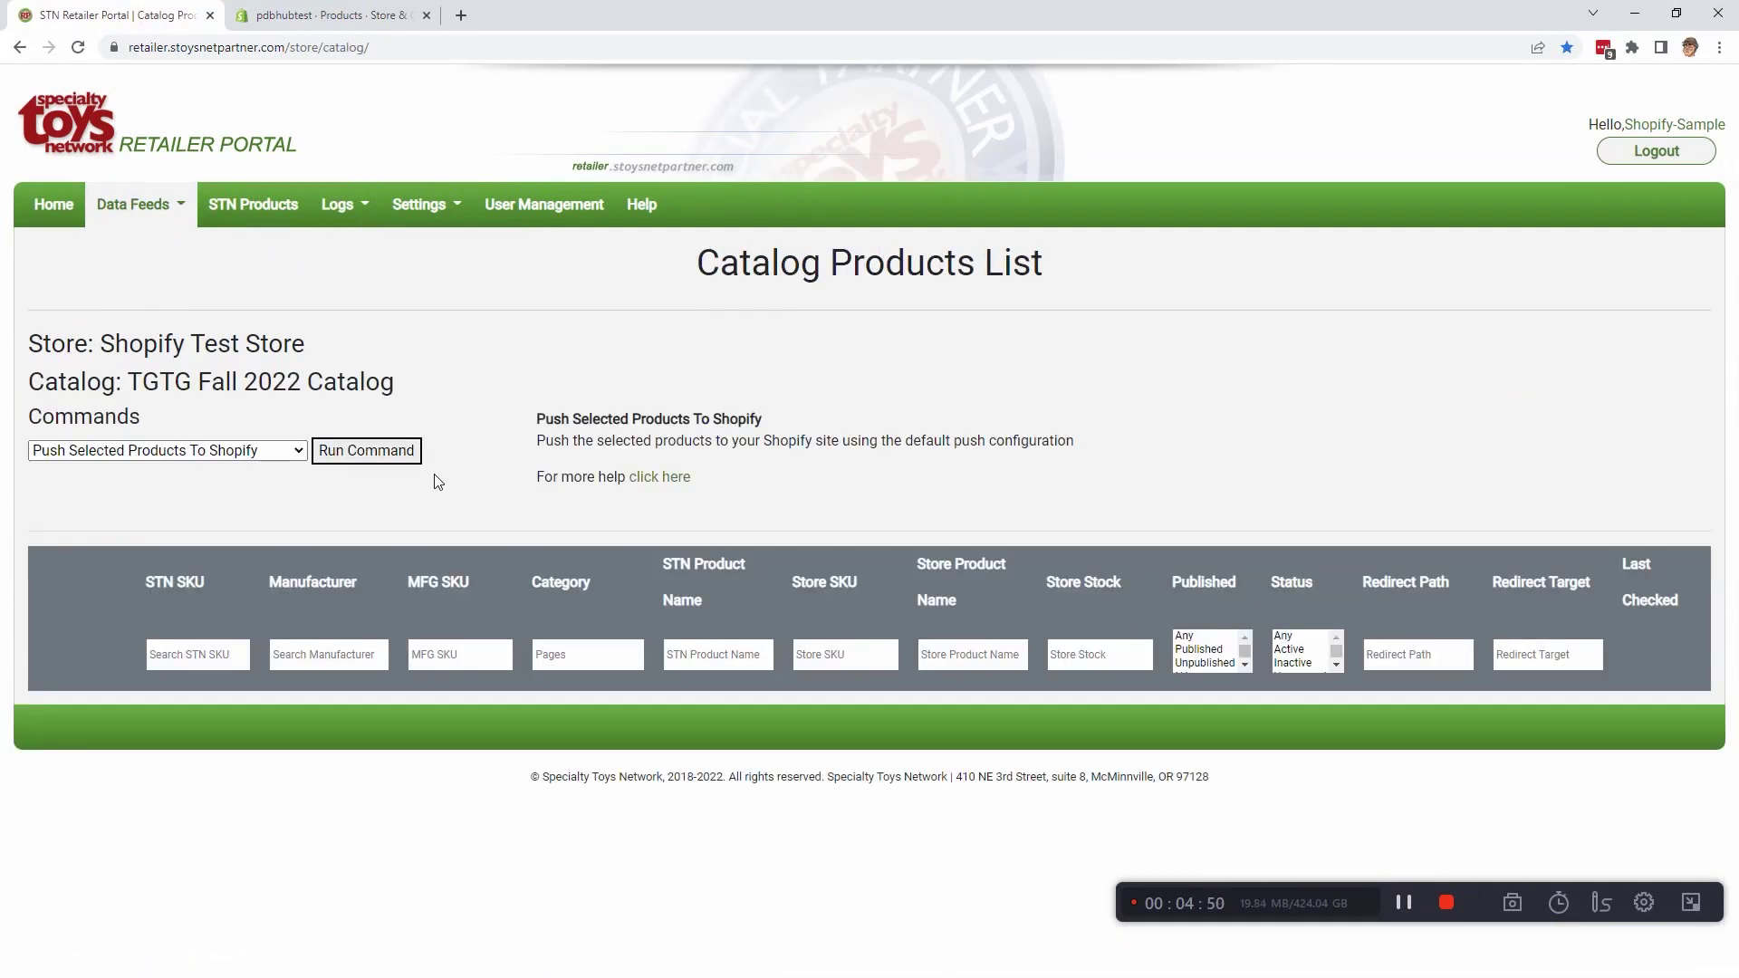
scroll(671, 705, down, 1)
scroll(670, 704, down, 4)
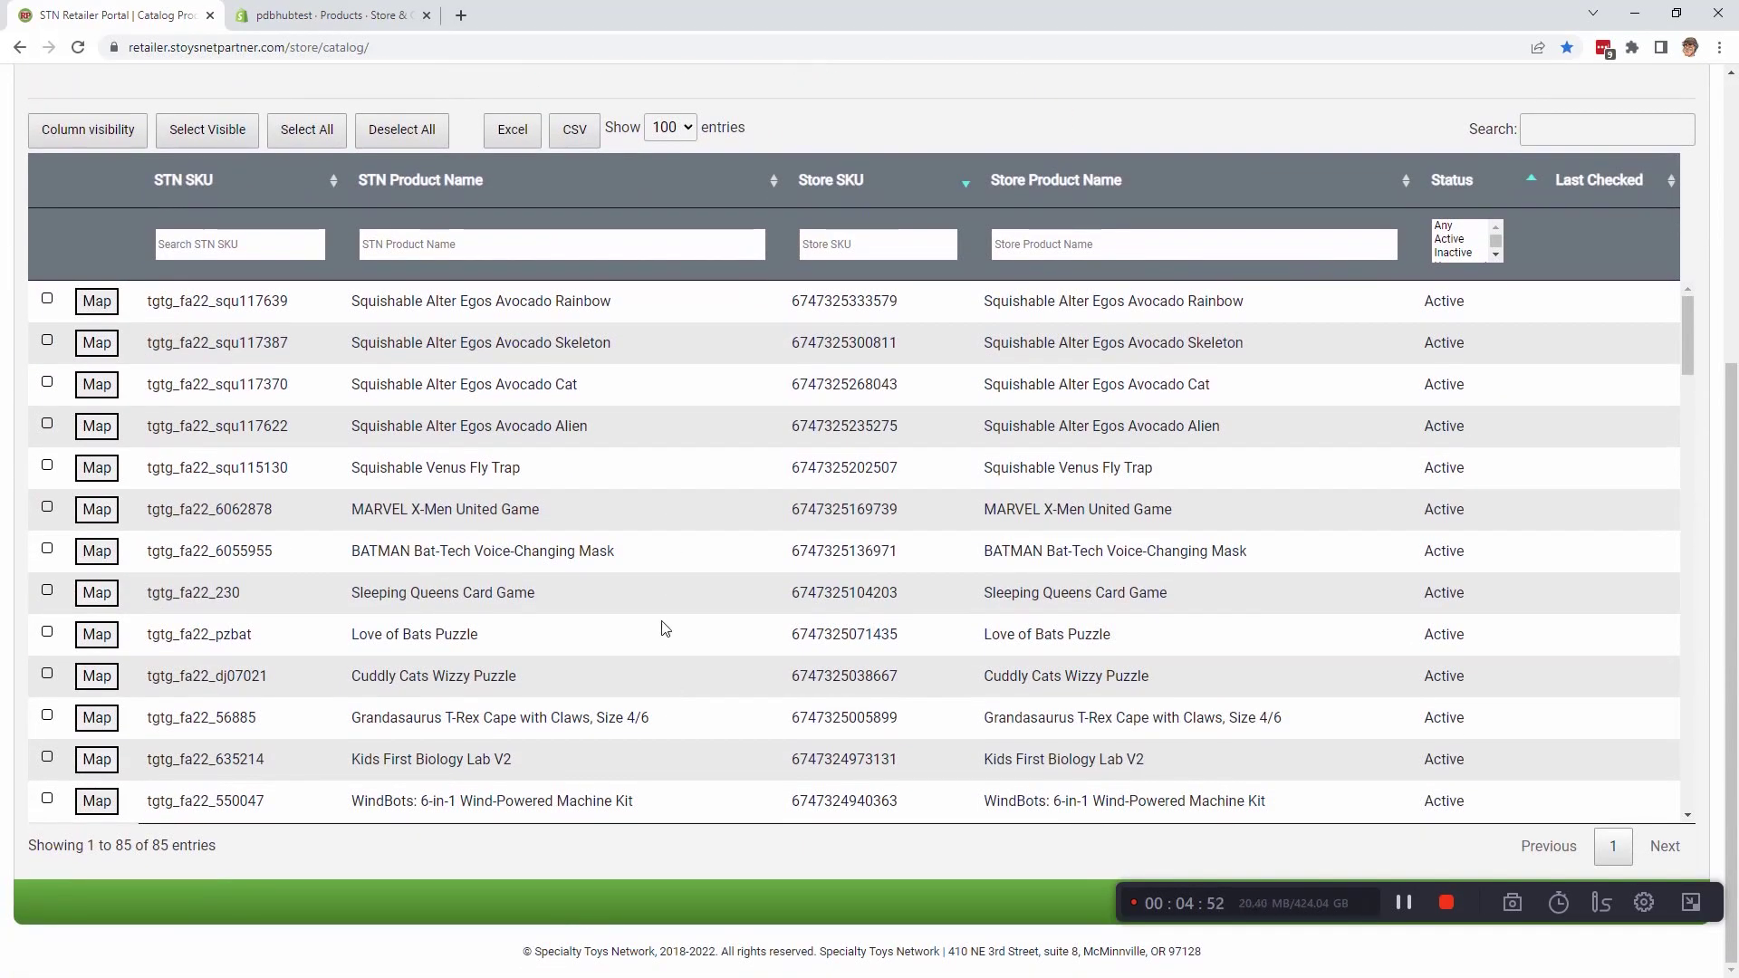
scroll(667, 703, down, 15)
scroll(664, 635, down, 15)
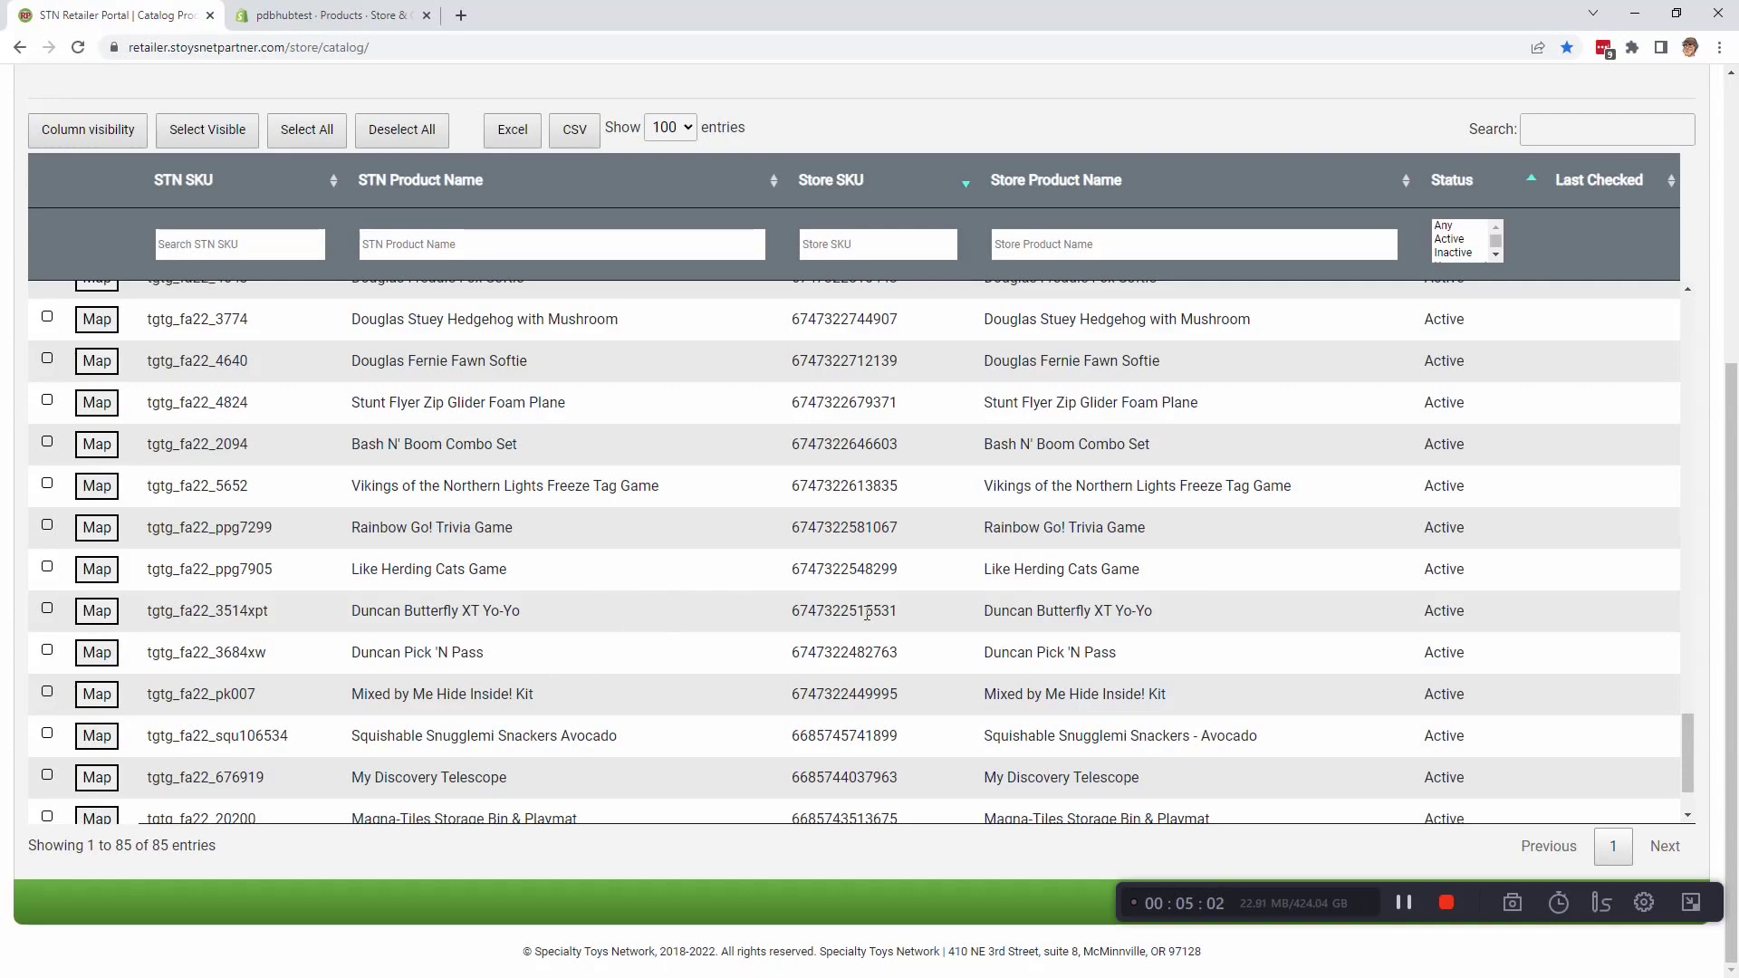
Open the mapping for the Duncan Butterfly XT Yo-Yo and examine its identifiers and the candidate store products
click(97, 611)
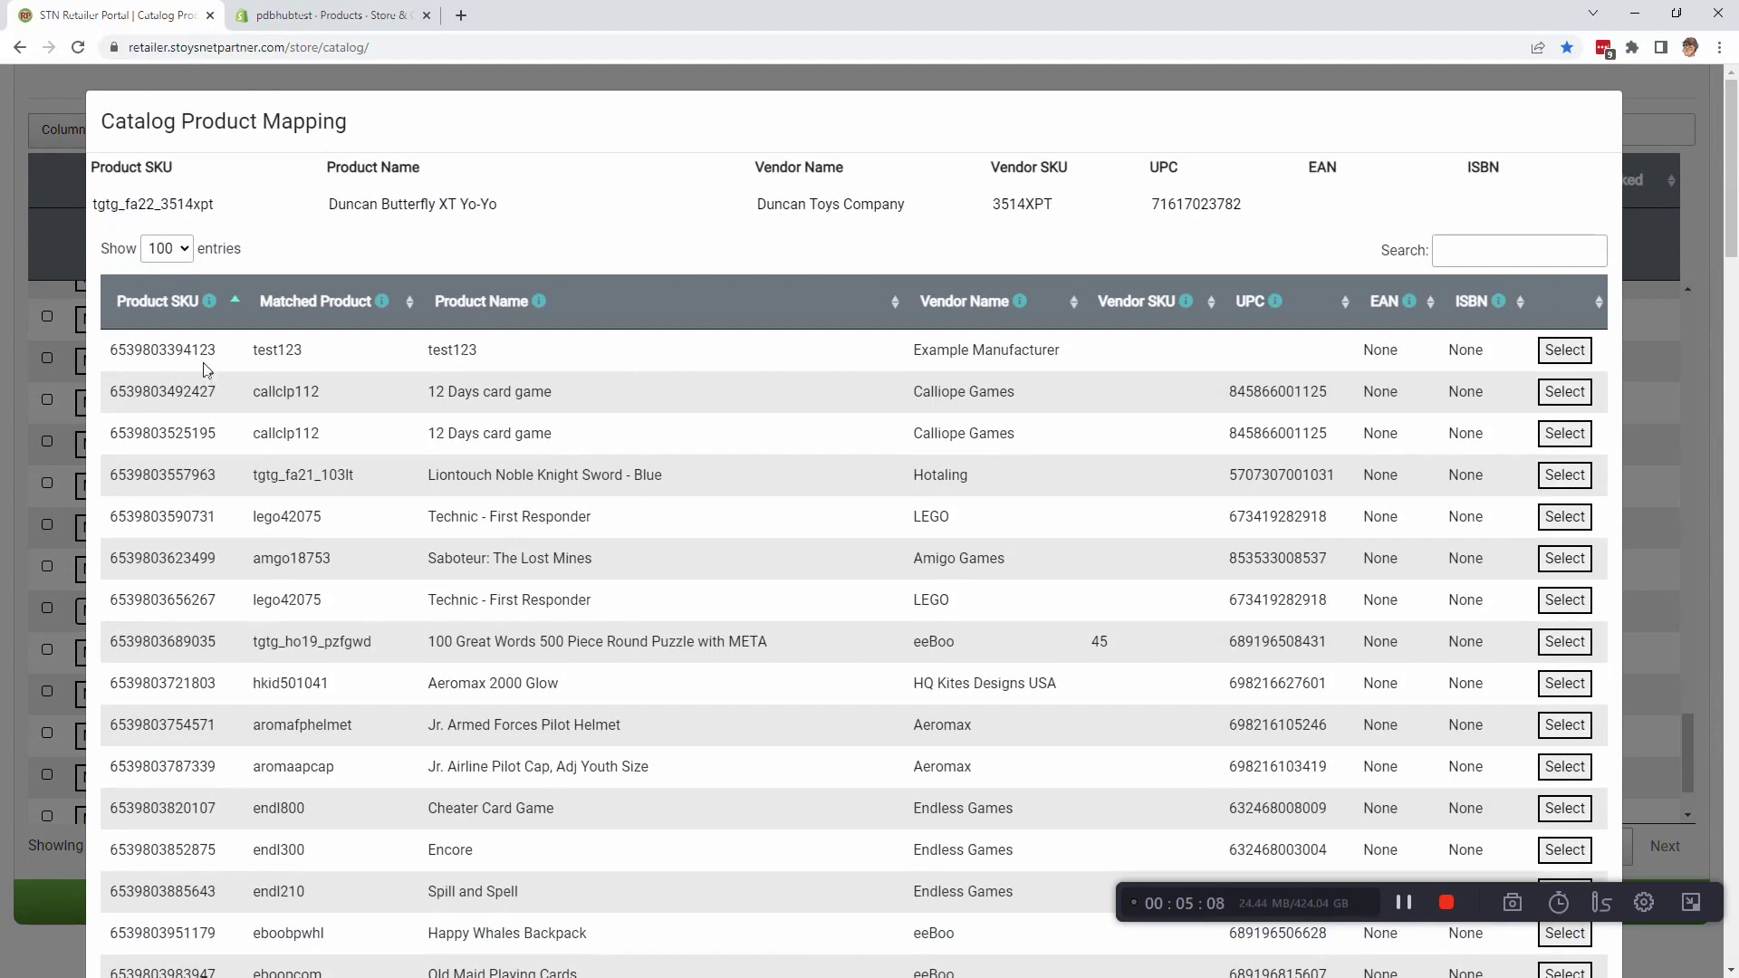
triple_click(152, 198)
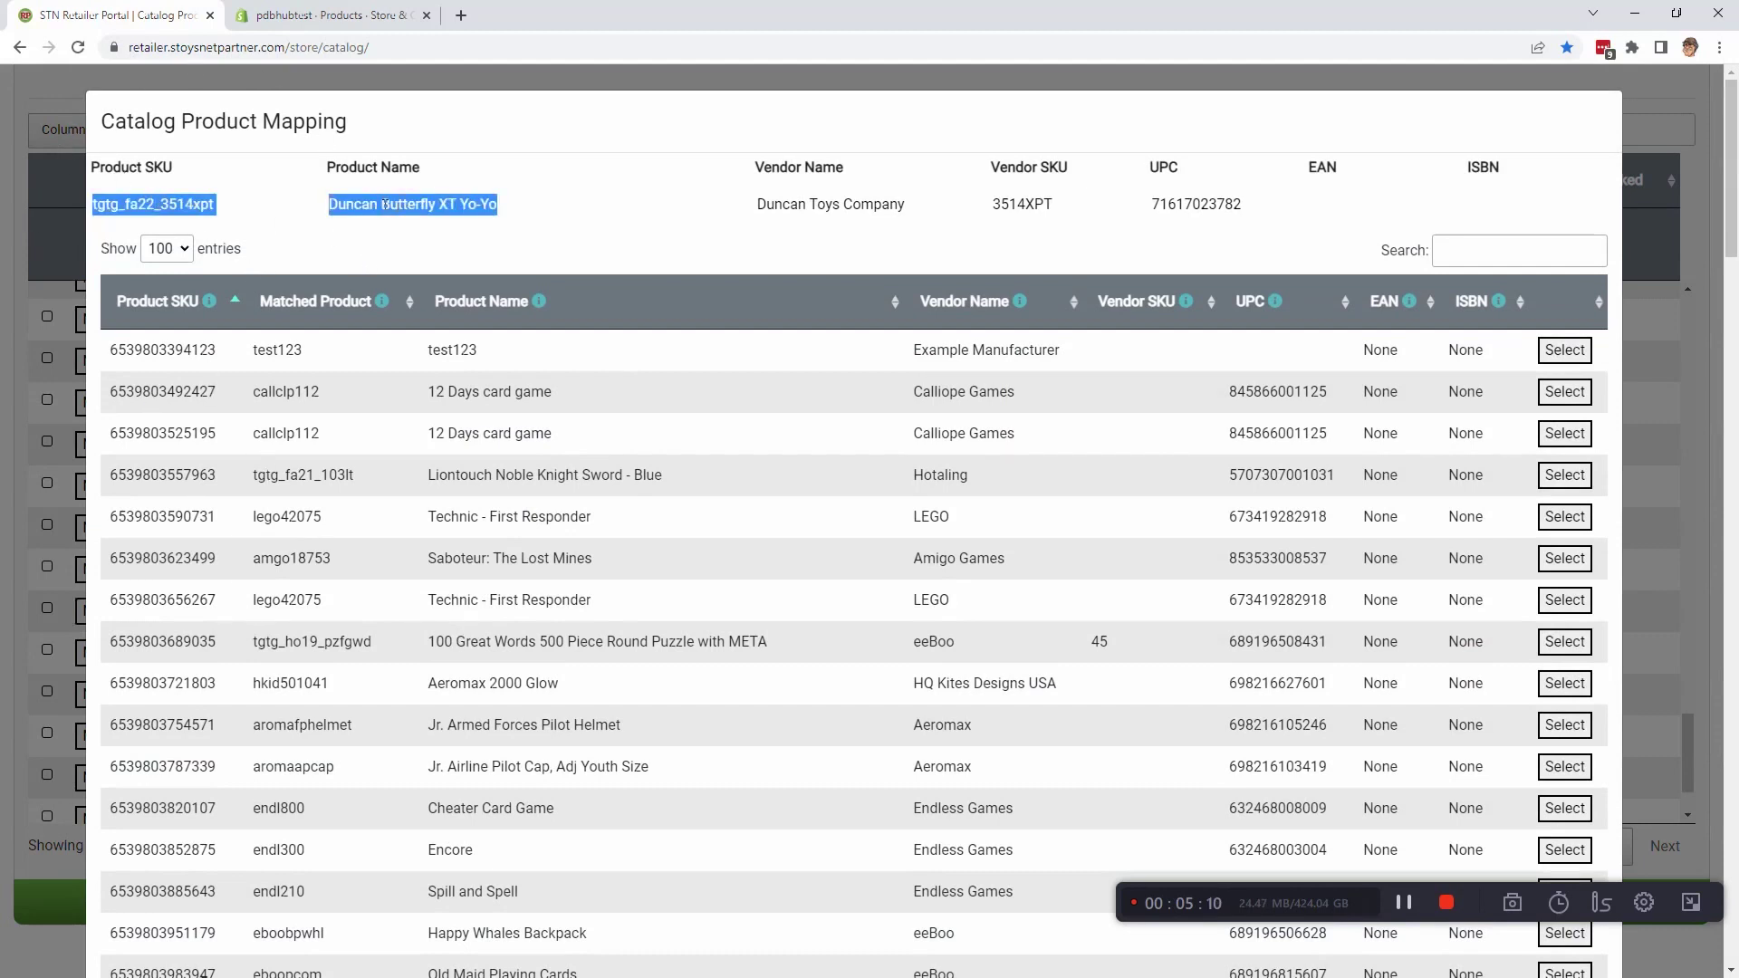
double_click(827, 205)
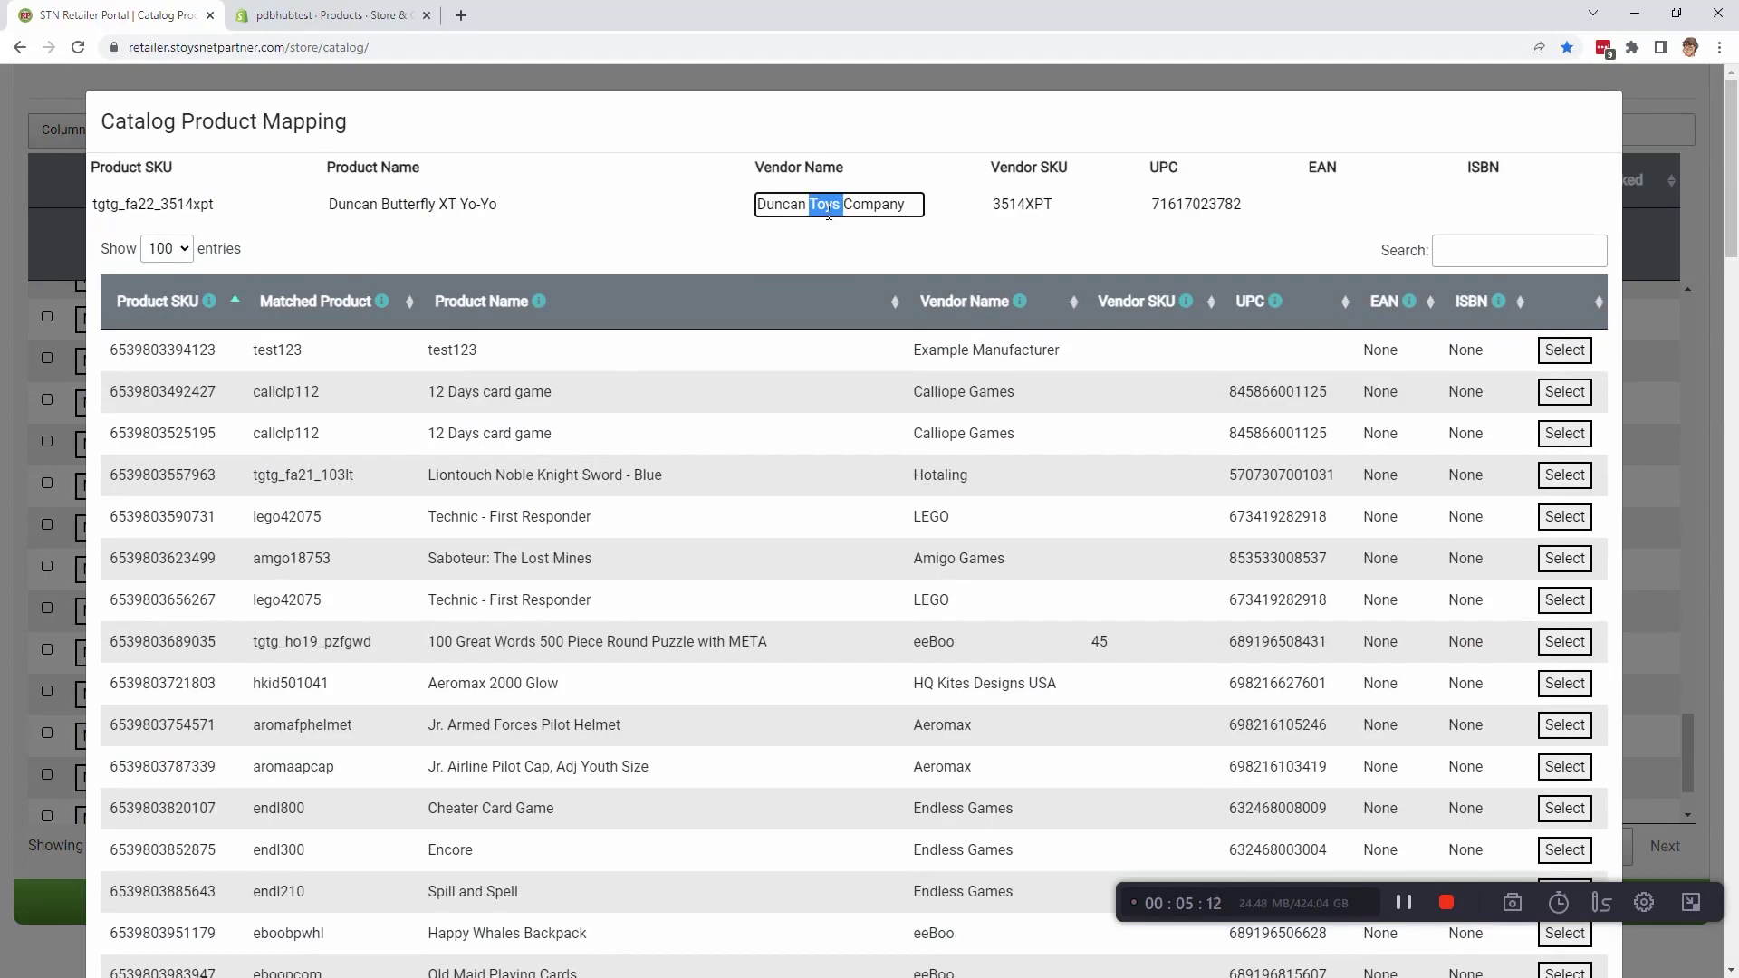
scroll(785, 498, down, 9)
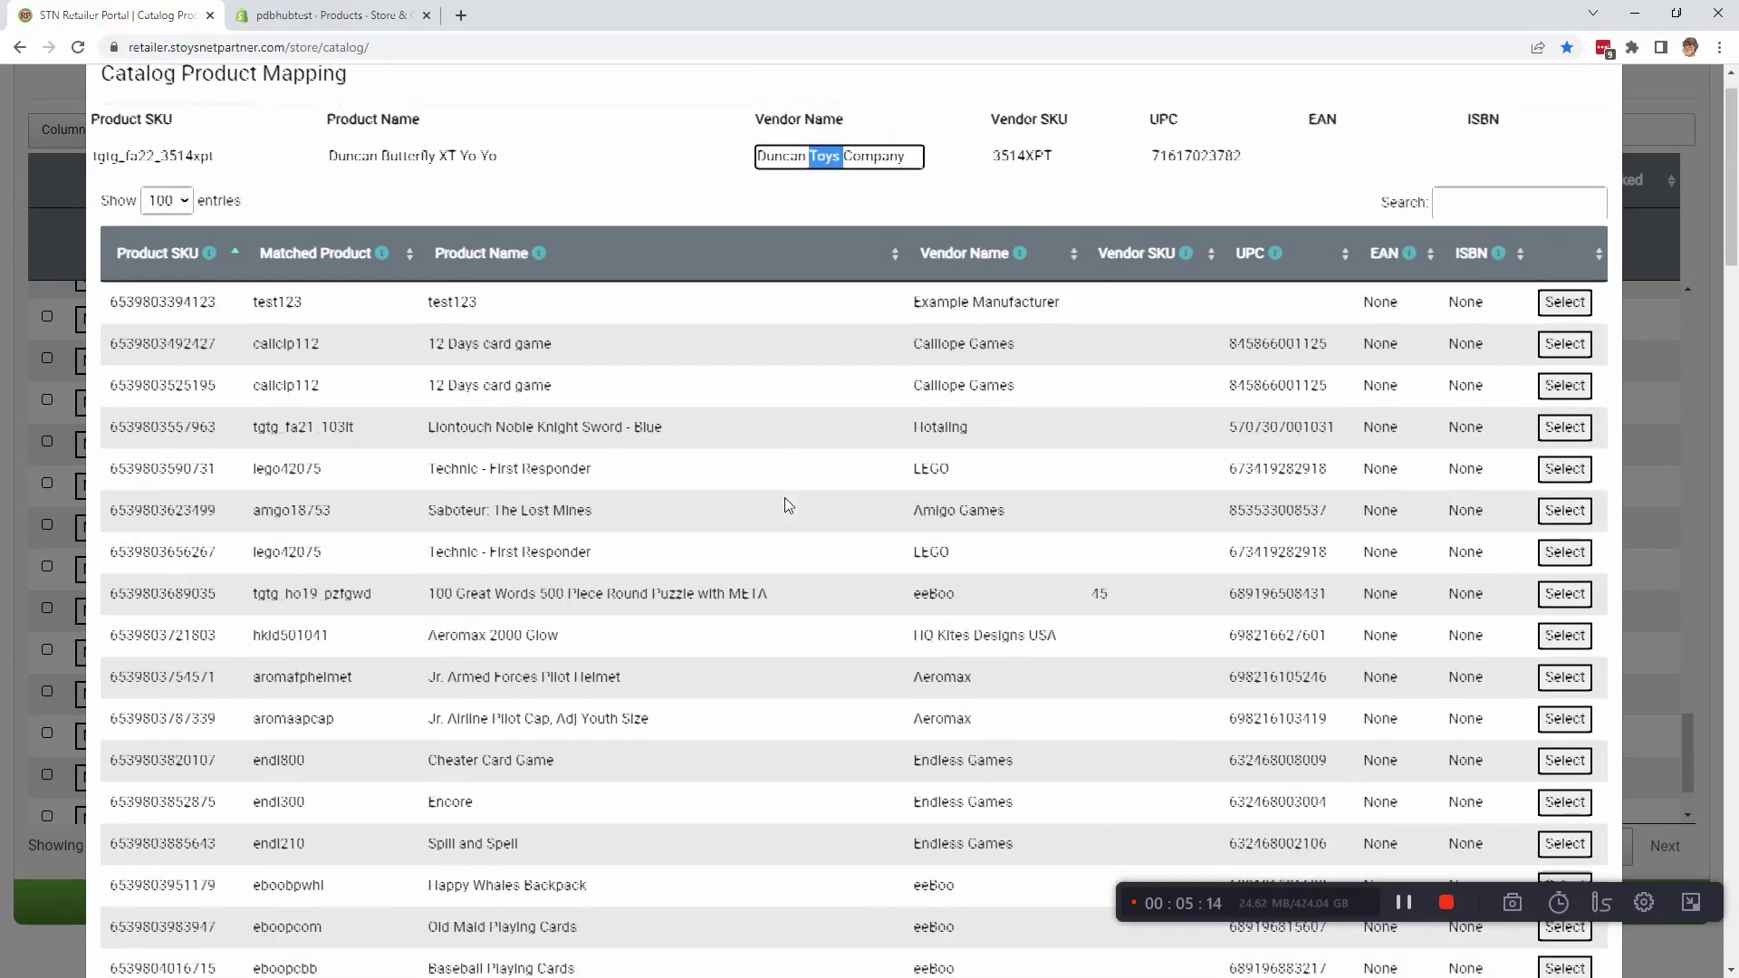
scroll(735, 584, down, 20)
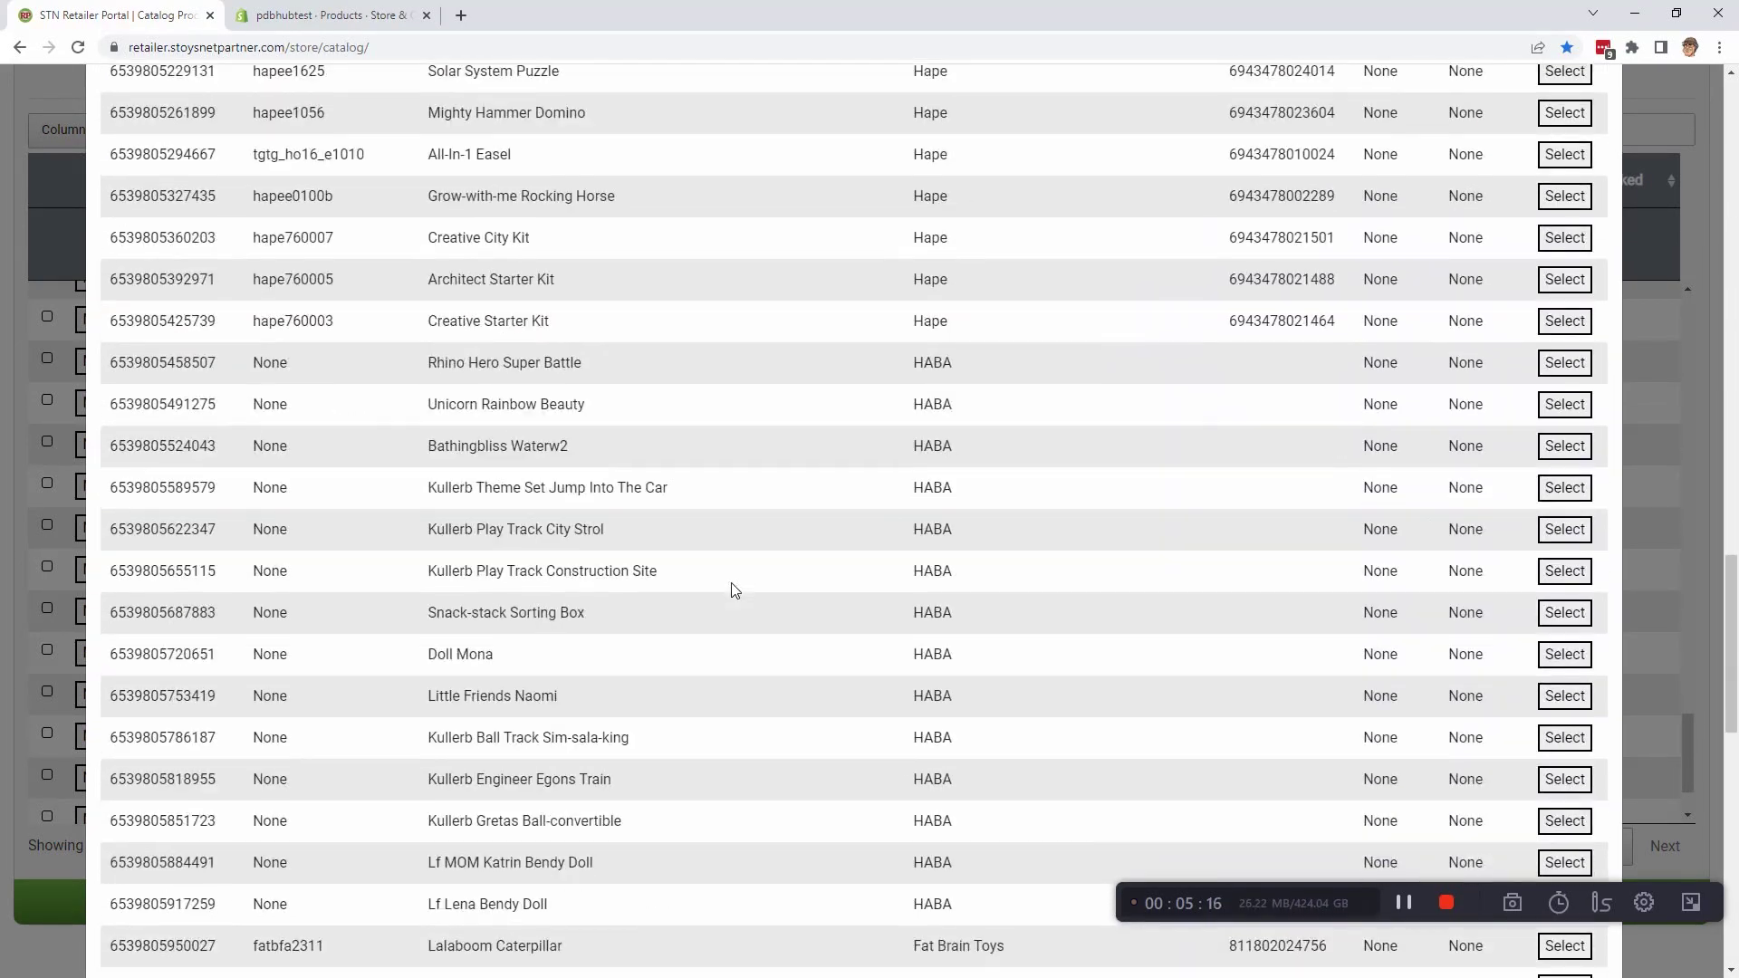
scroll(732, 598, up, 20)
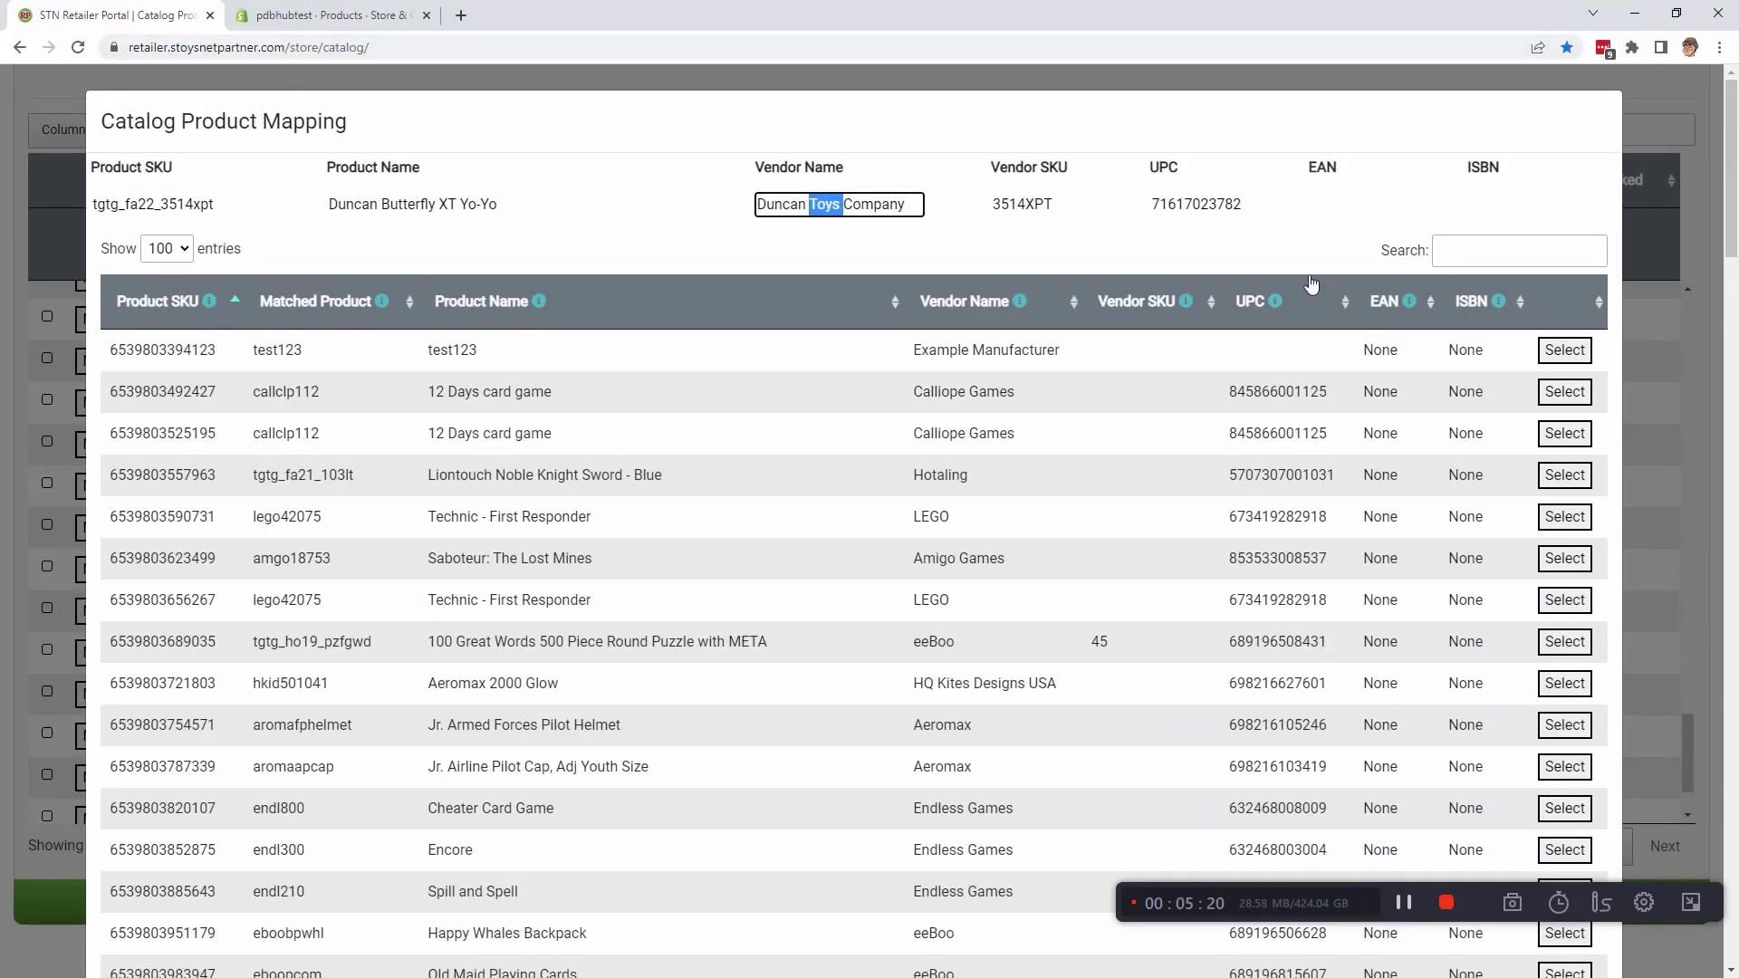
Search the candidate store products for "Butterfly", copied from the catalog product's name
double_click(409, 205)
key(ctrl+c)
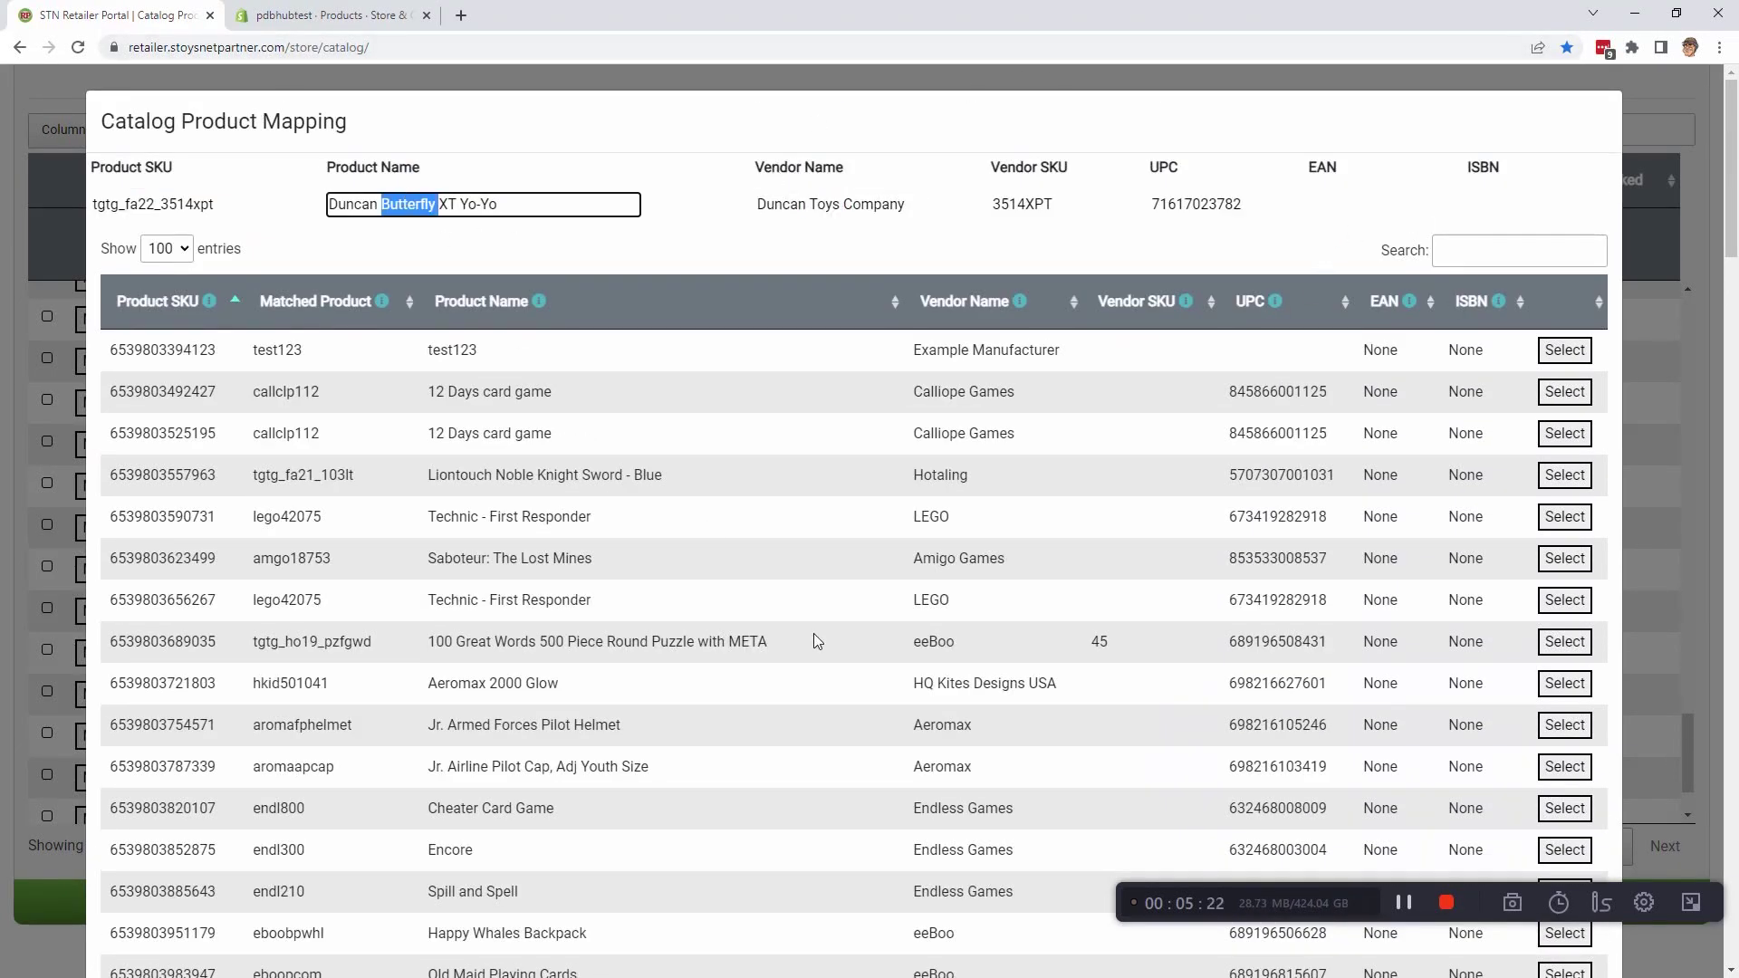
click(1491, 261)
key(ctrl+v)
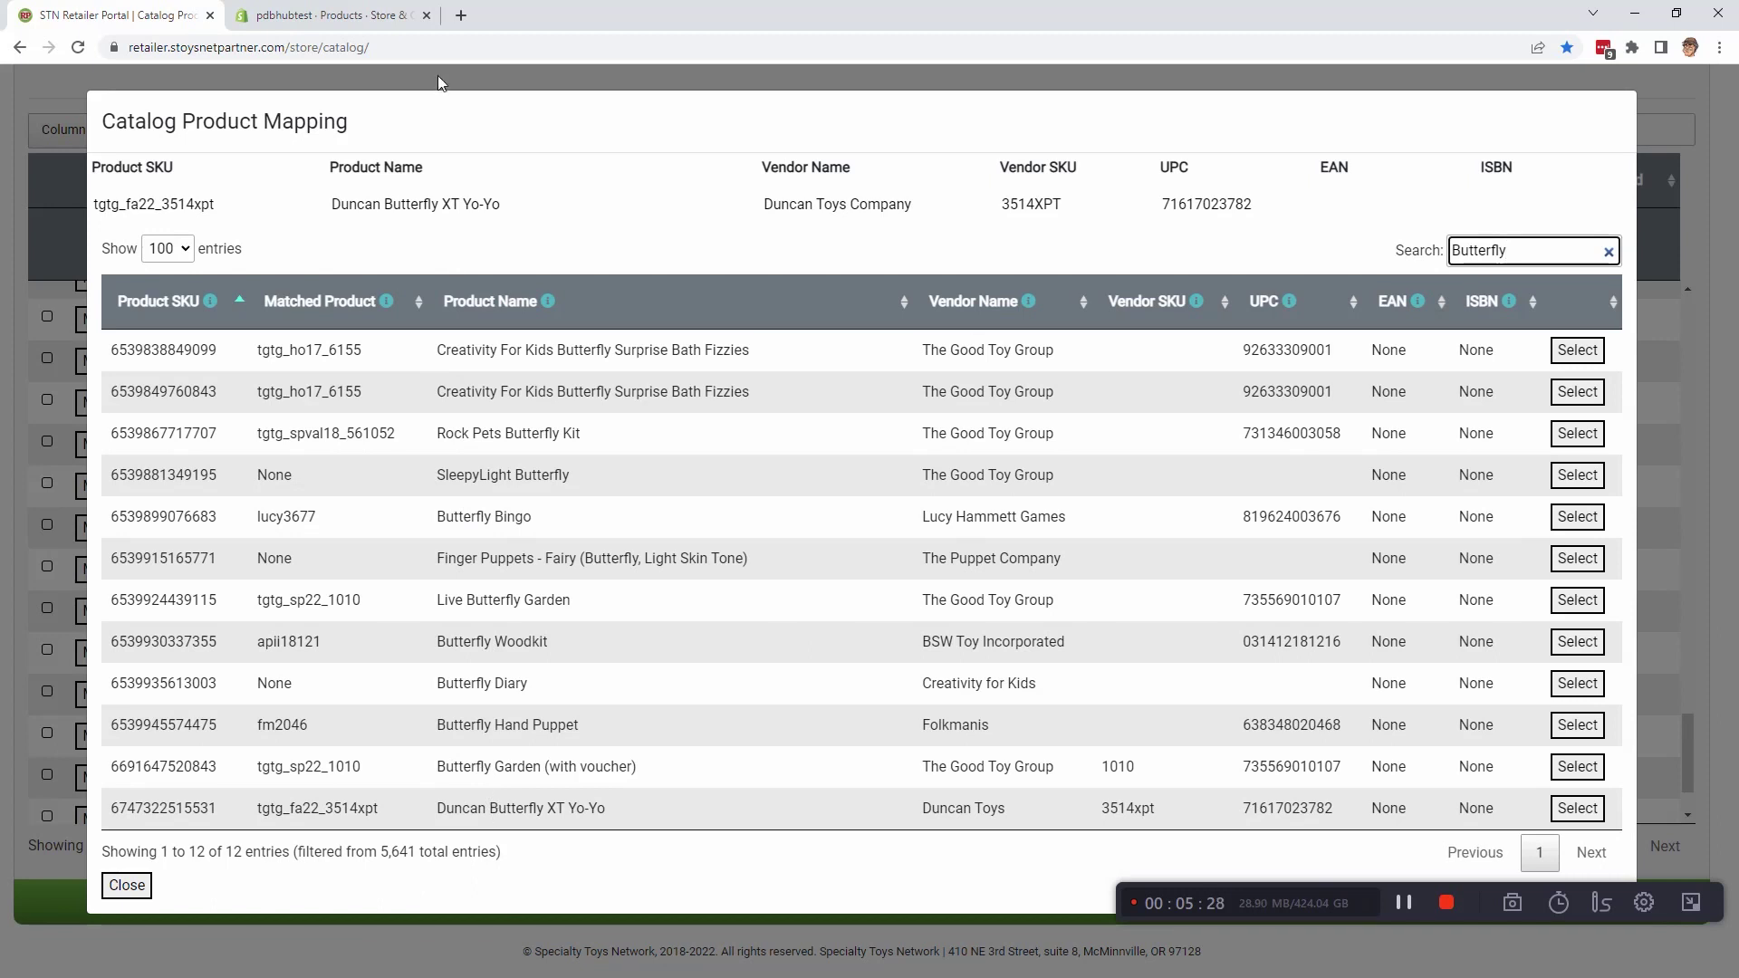
double_click(1202, 197)
key(ctrl+c)
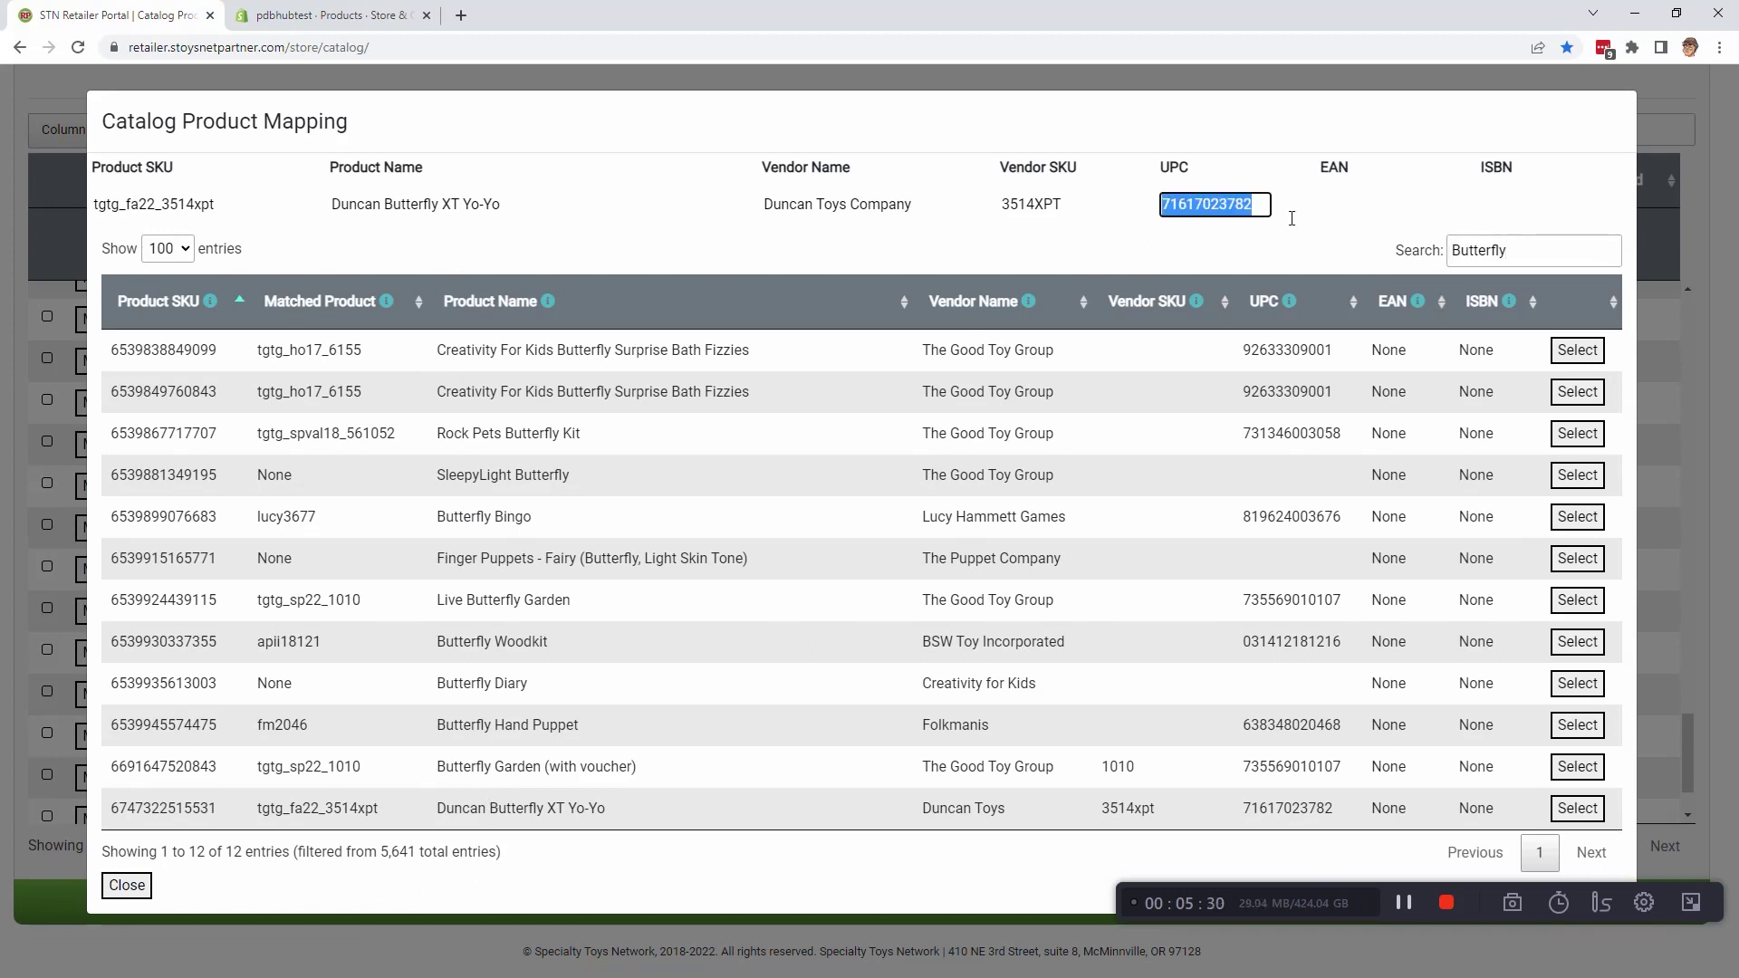
double_click(1495, 248)
key(ctrl+v)
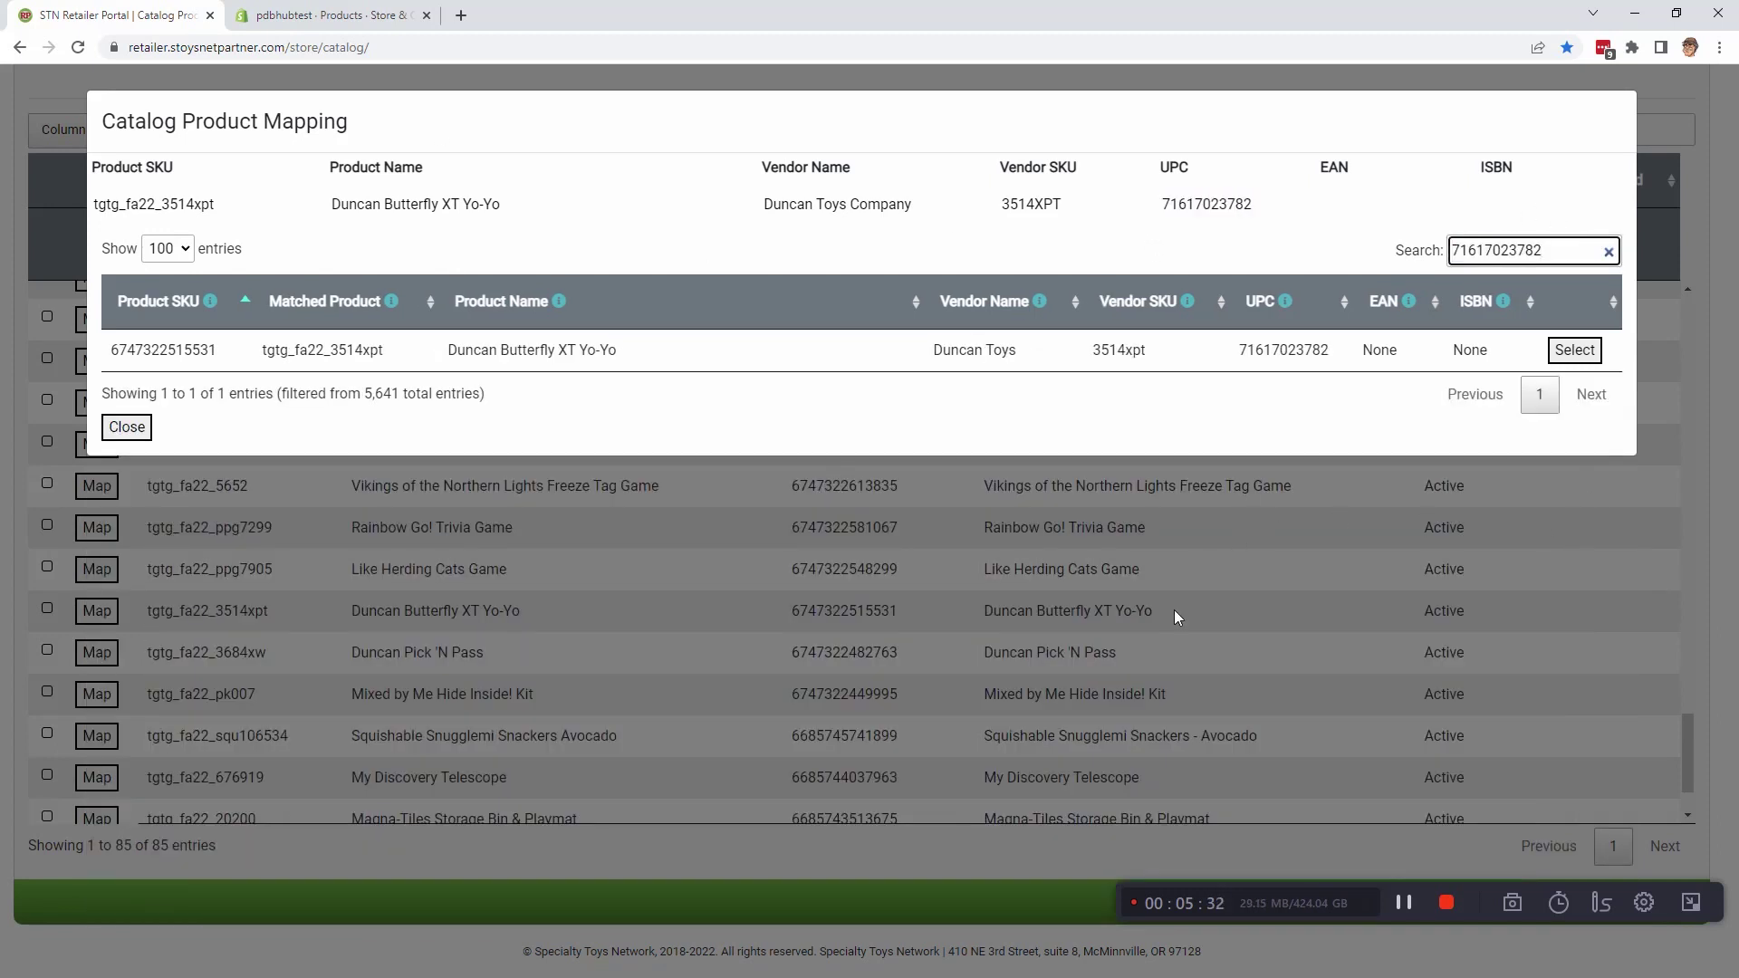
click(1576, 350)
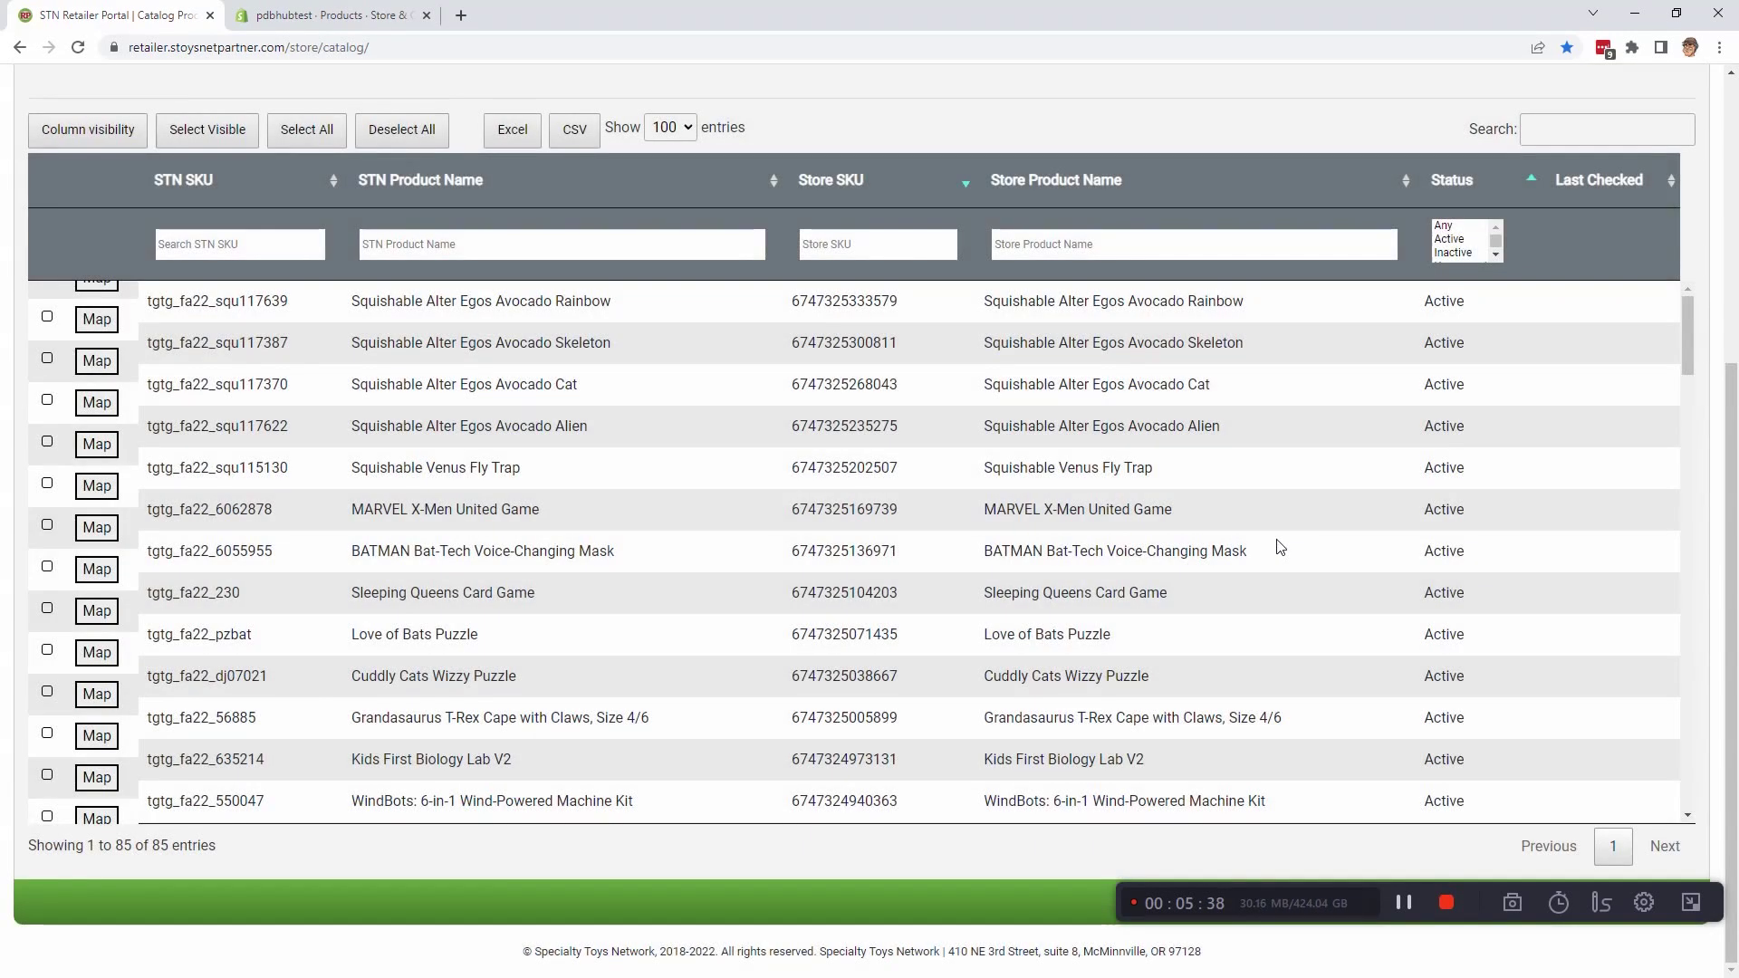
Review the refreshed catalog list to check the store product matches and statuses of all rows
scroll(758, 753, down, 3)
scroll(759, 761, down, 18)
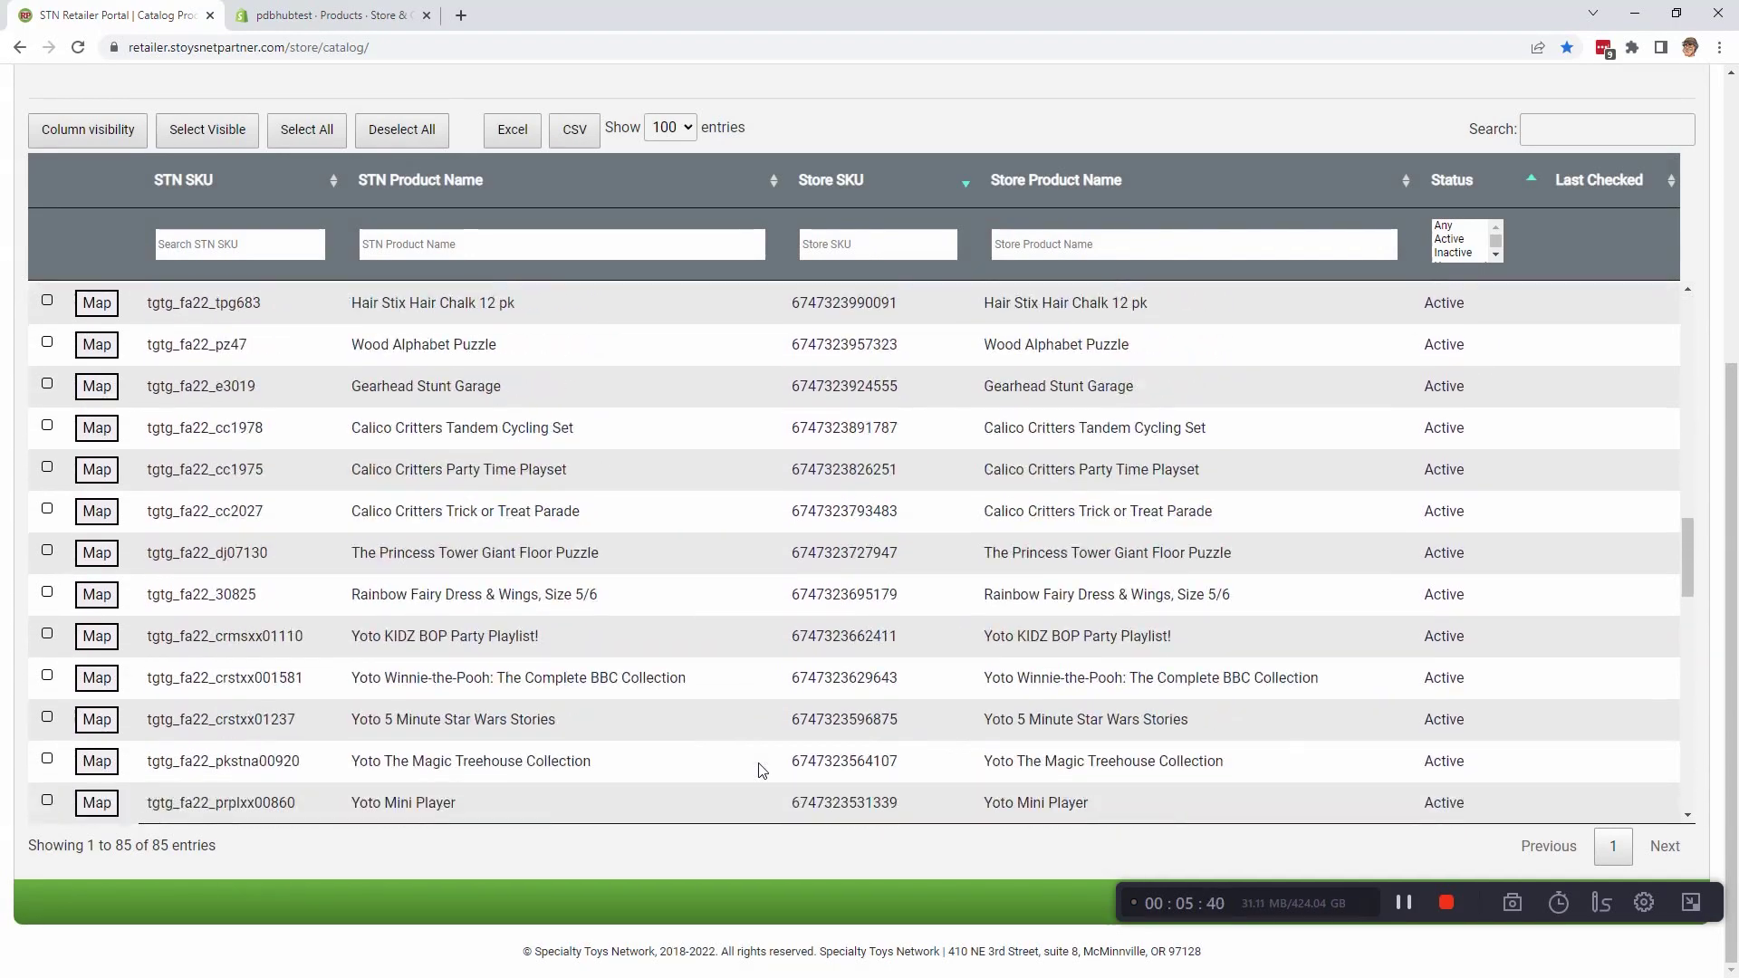
scroll(646, 734, down, 6)
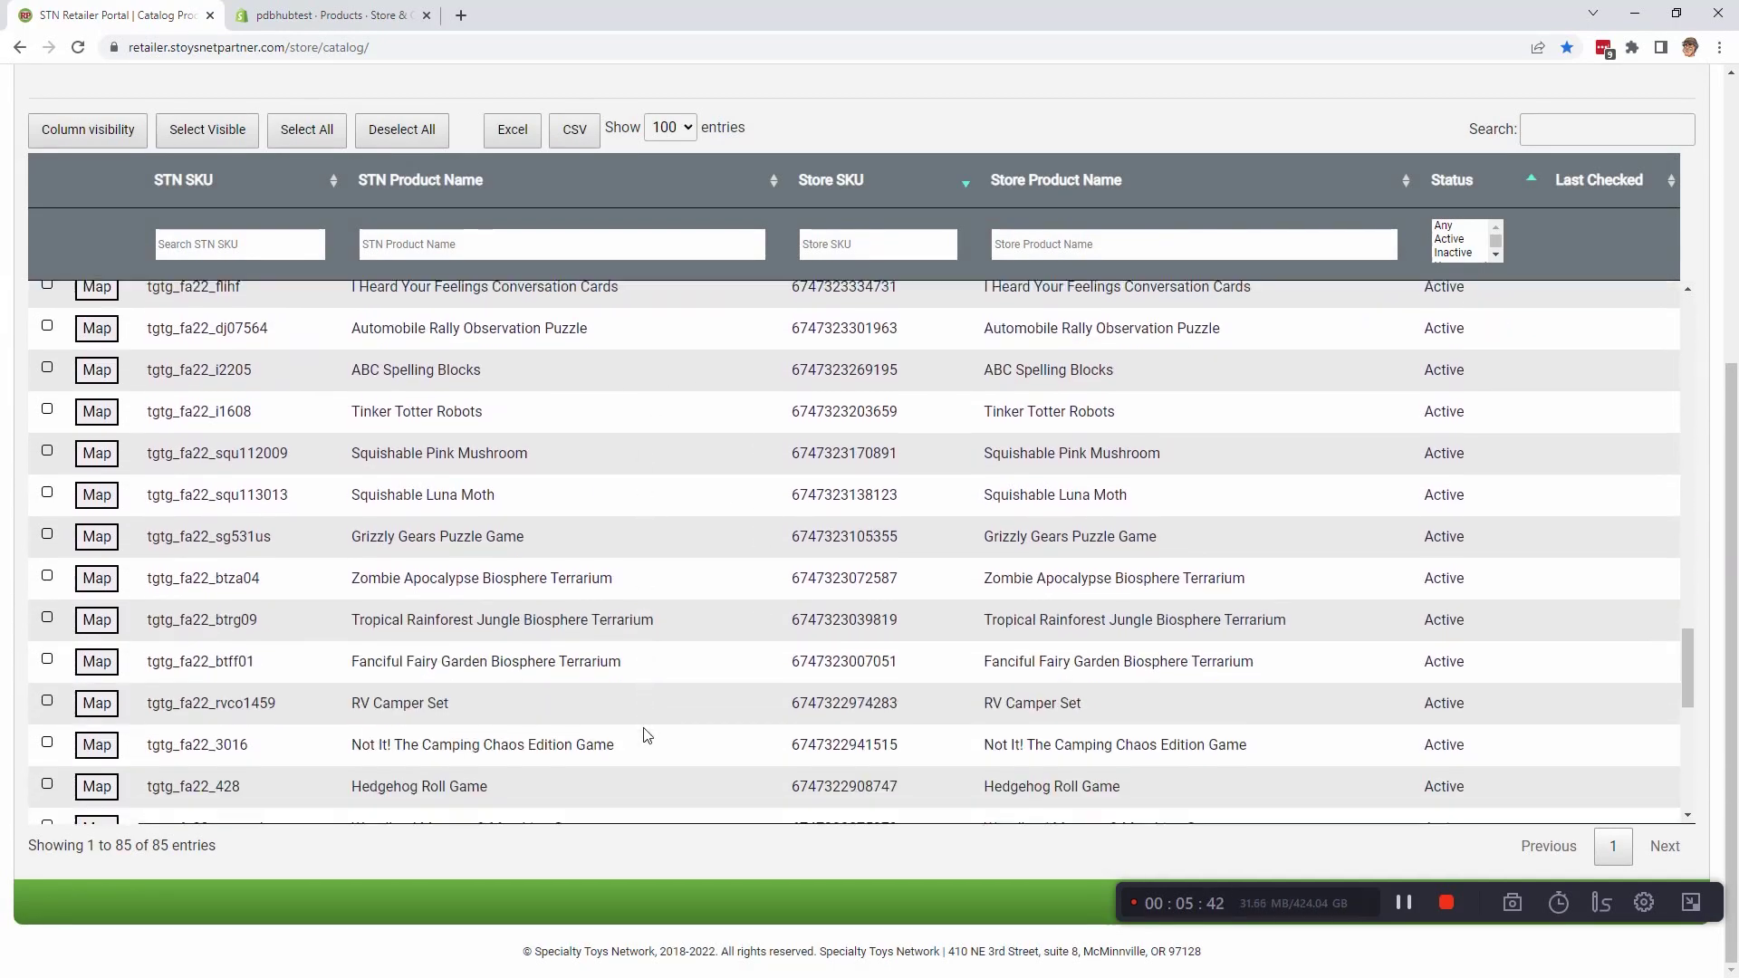
scroll(648, 732, down, 4)
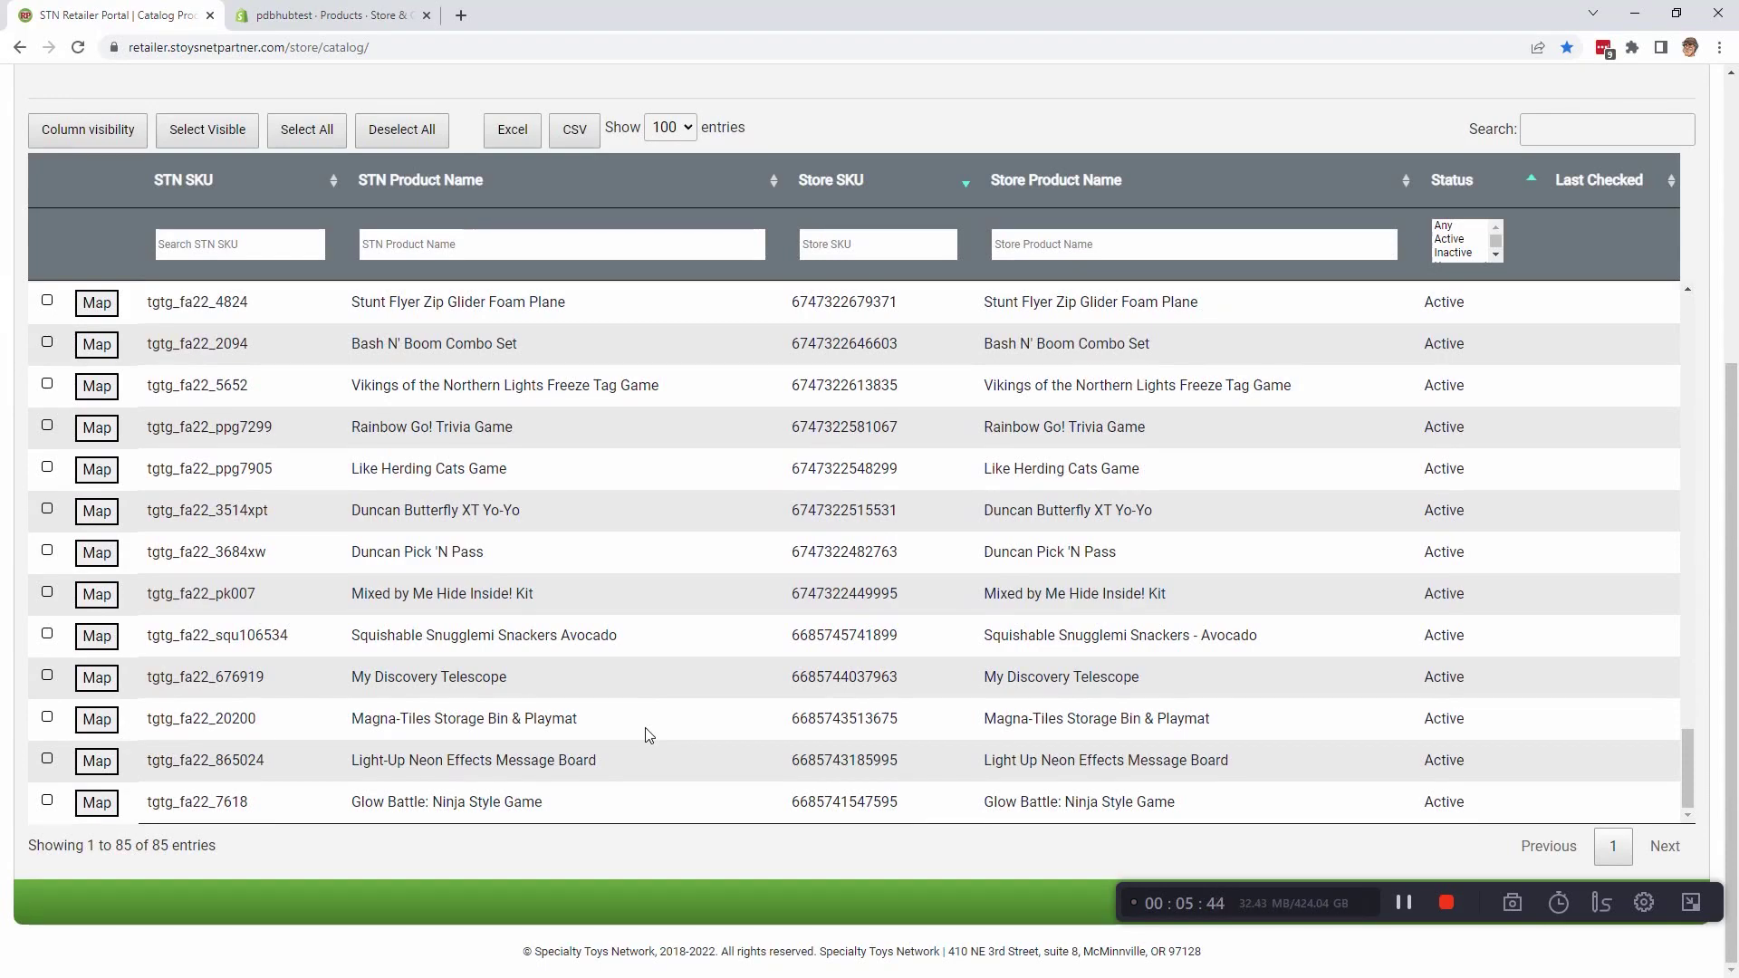
scroll(634, 697, up, 16)
scroll(616, 634, up, 17)
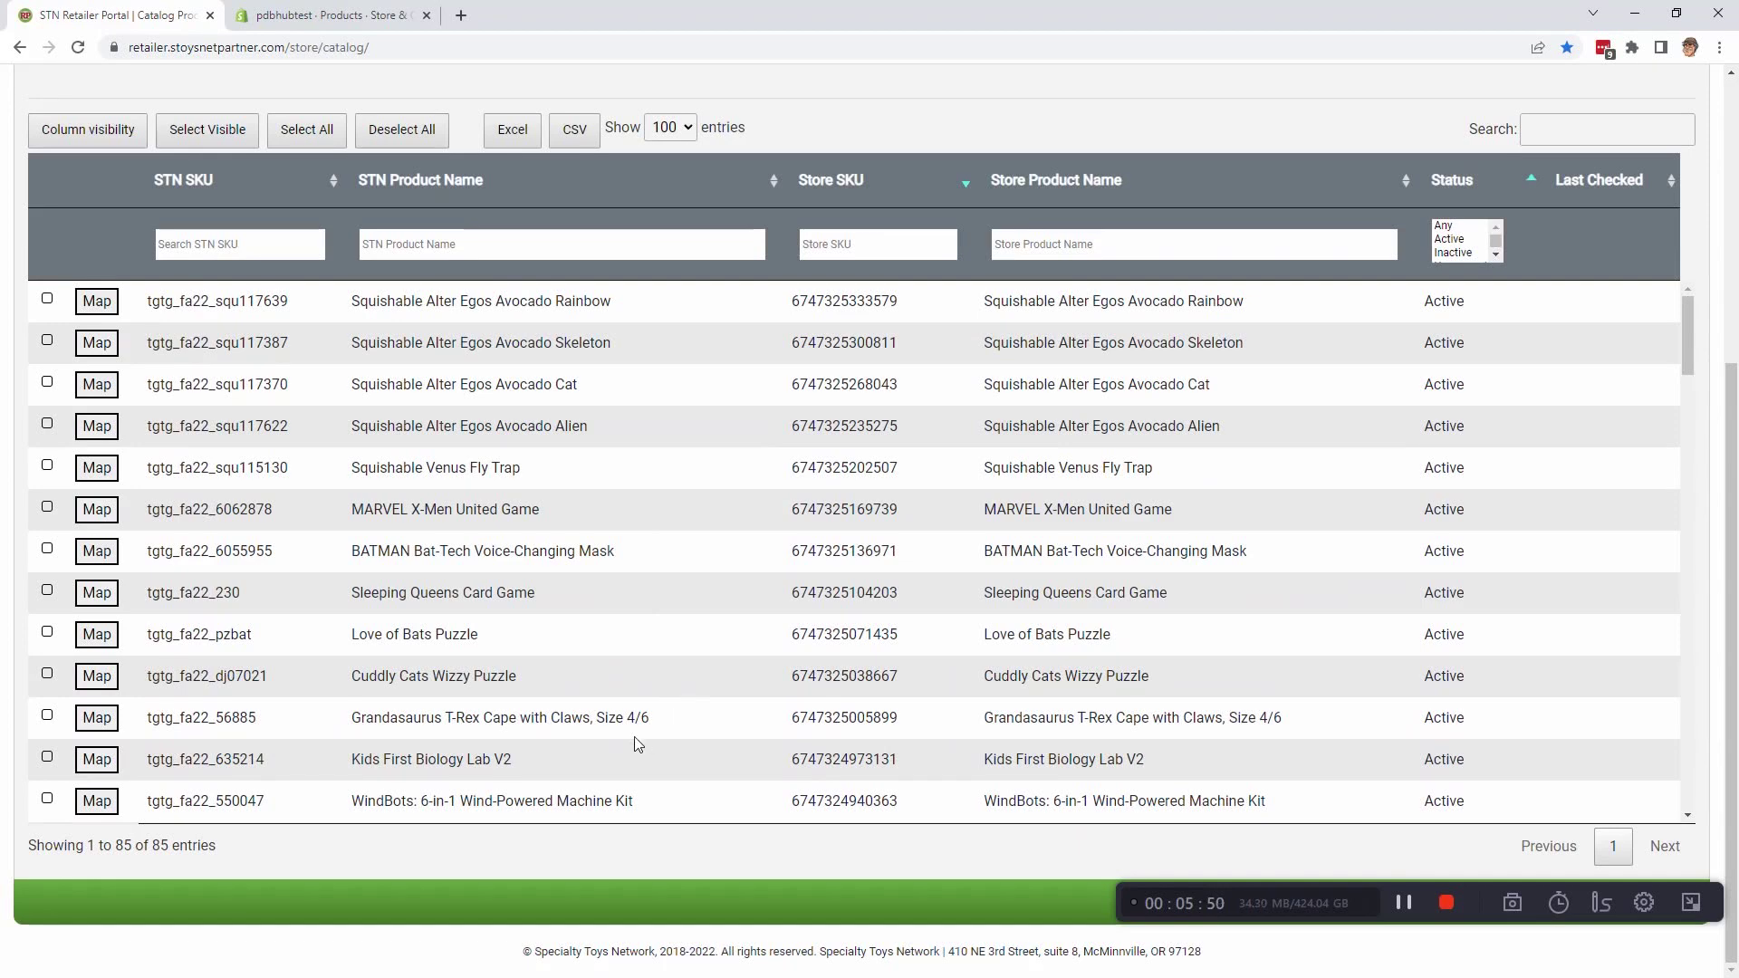
scroll(590, 766, up, 1)
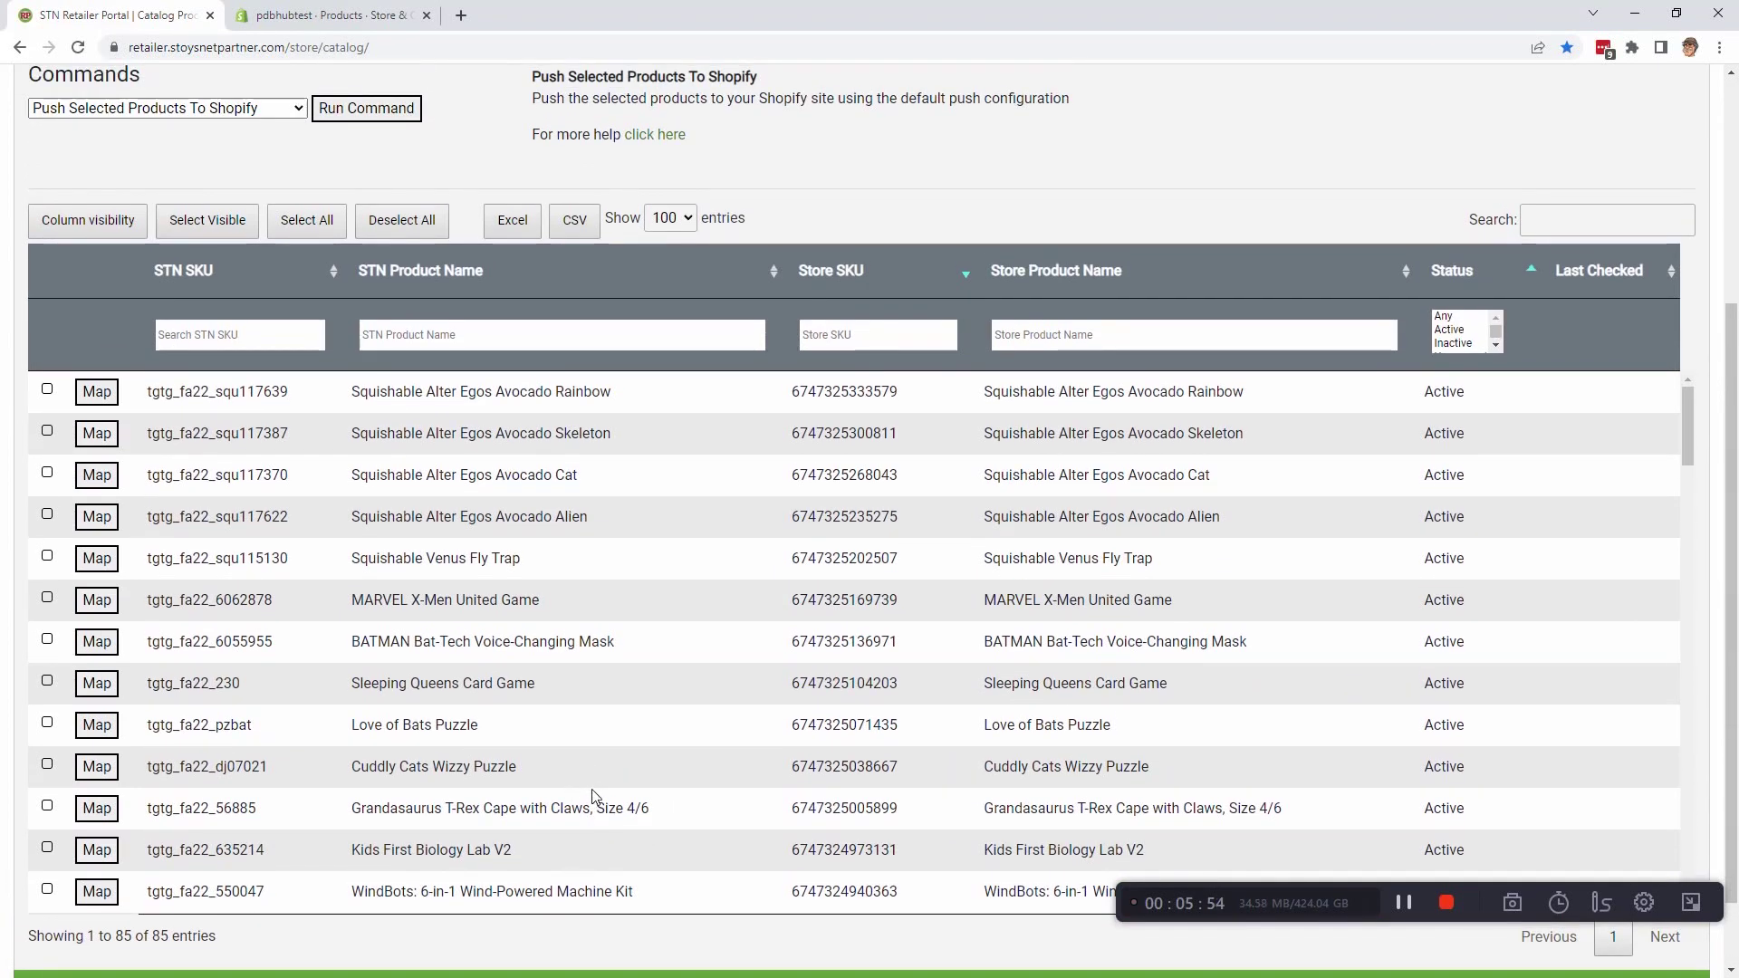
scroll(568, 864, up, 2)
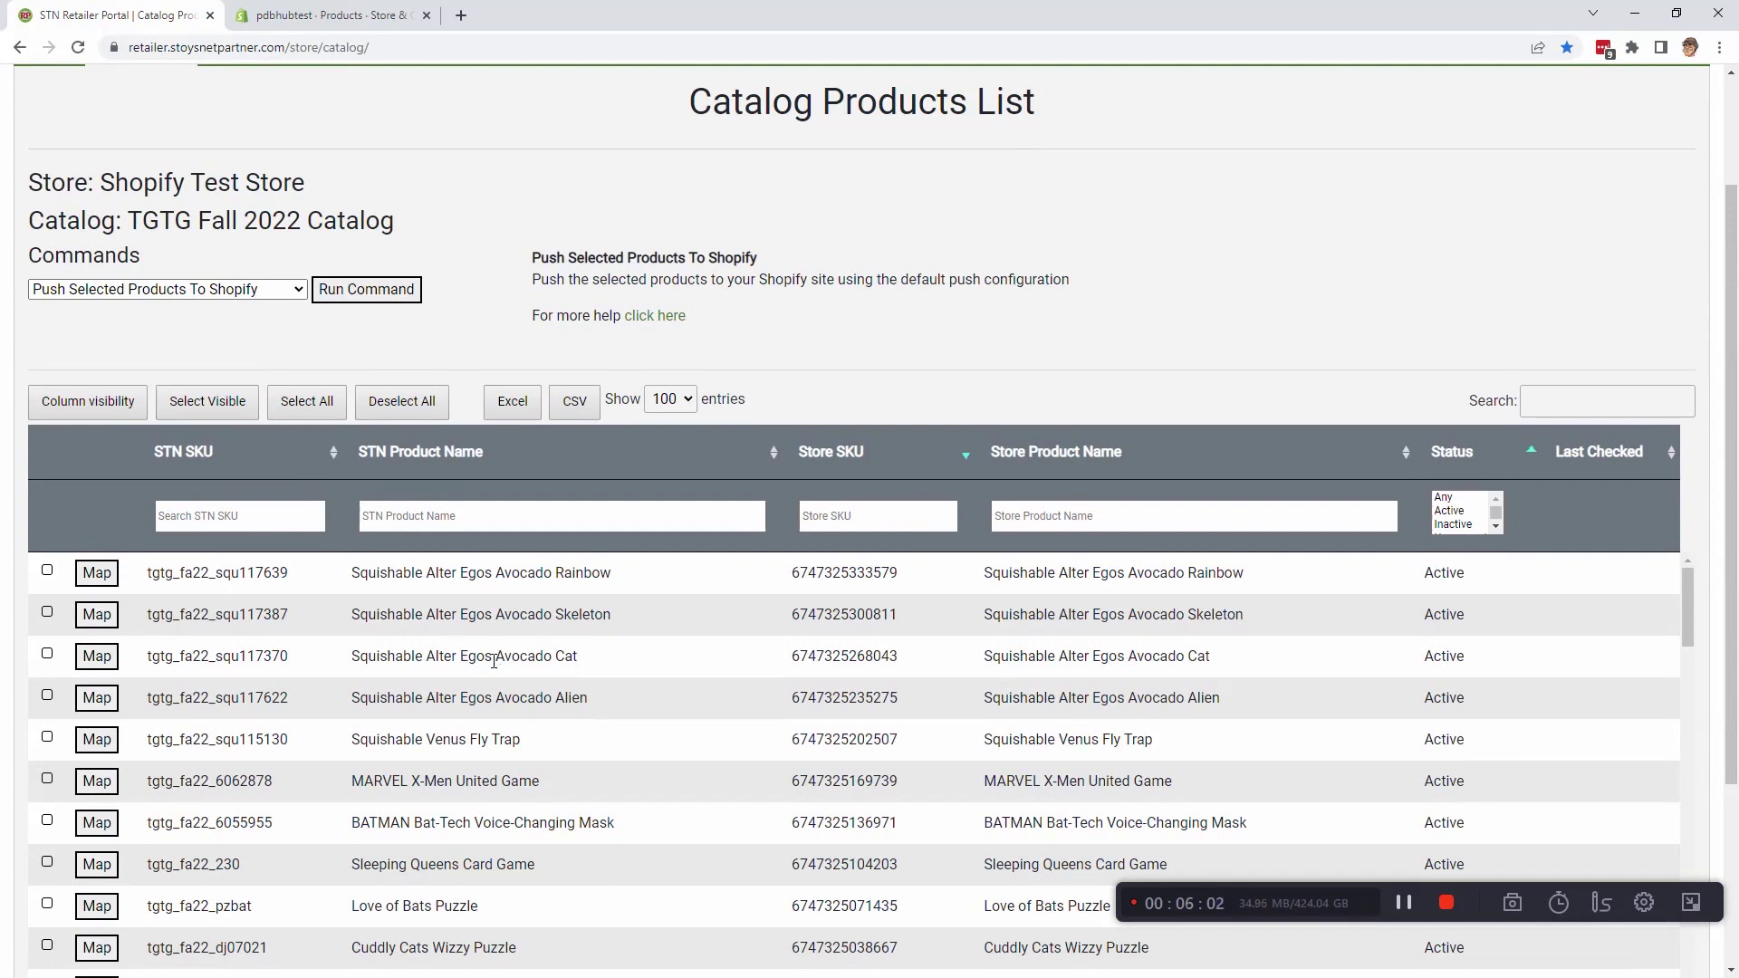
Select all catalog products and choose the Push Selected Products To Shopify command
click(306, 402)
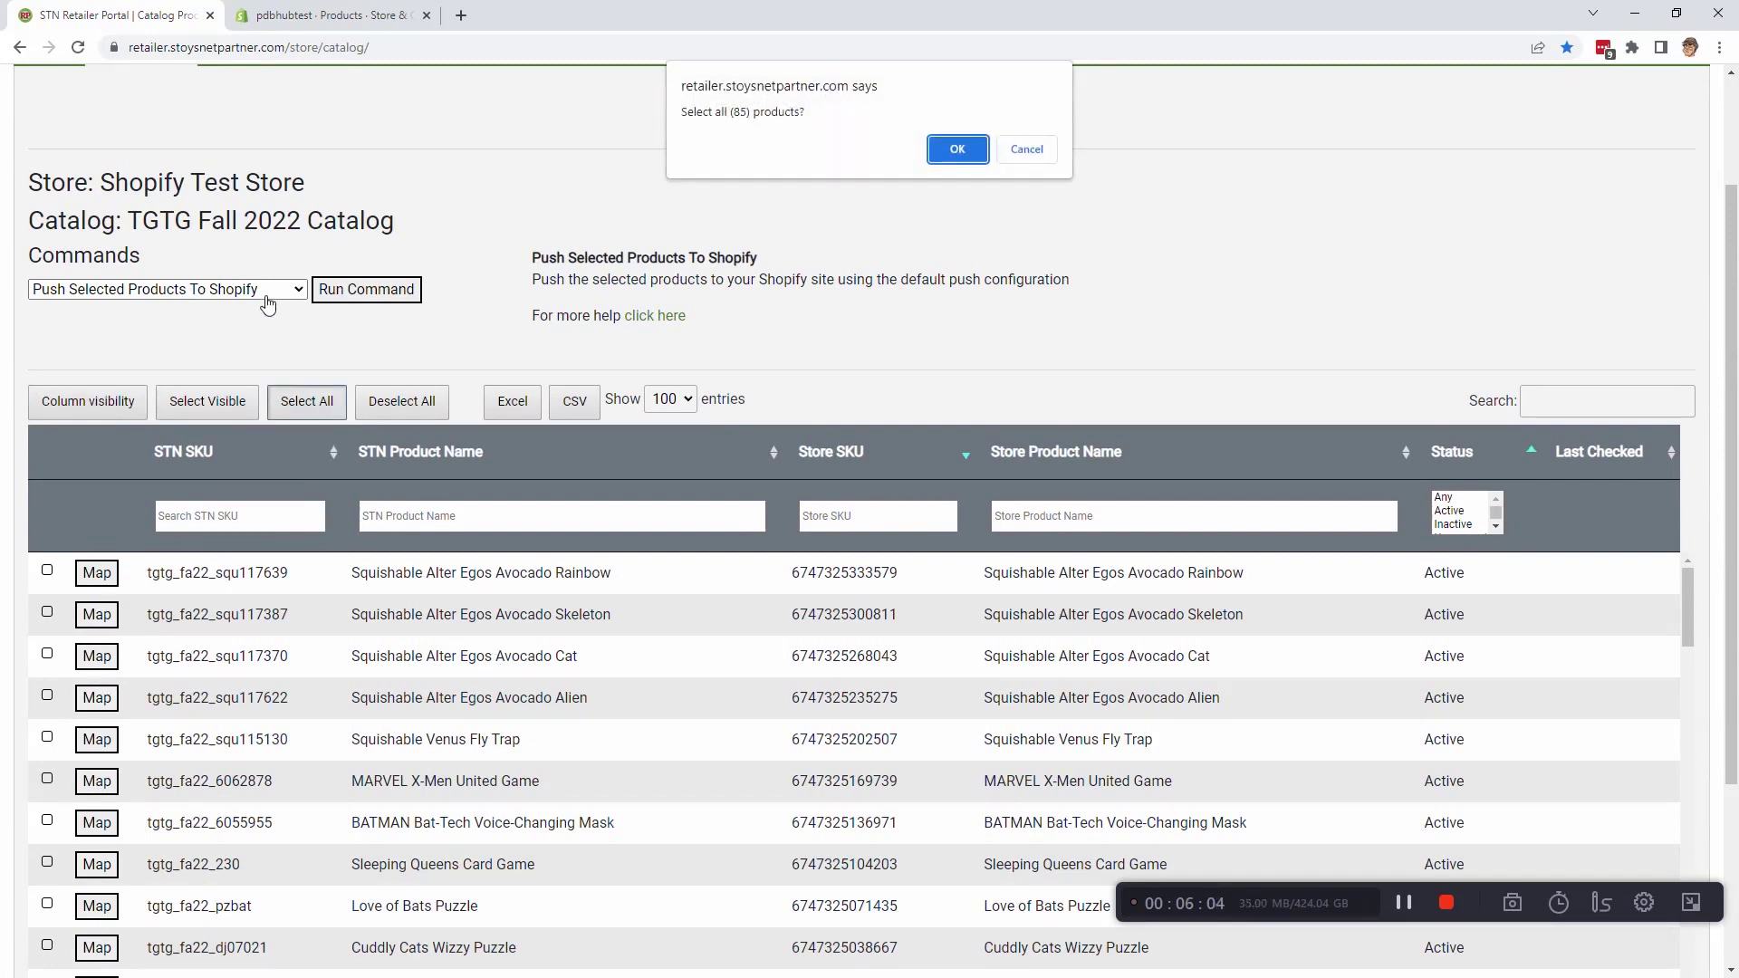
click(953, 152)
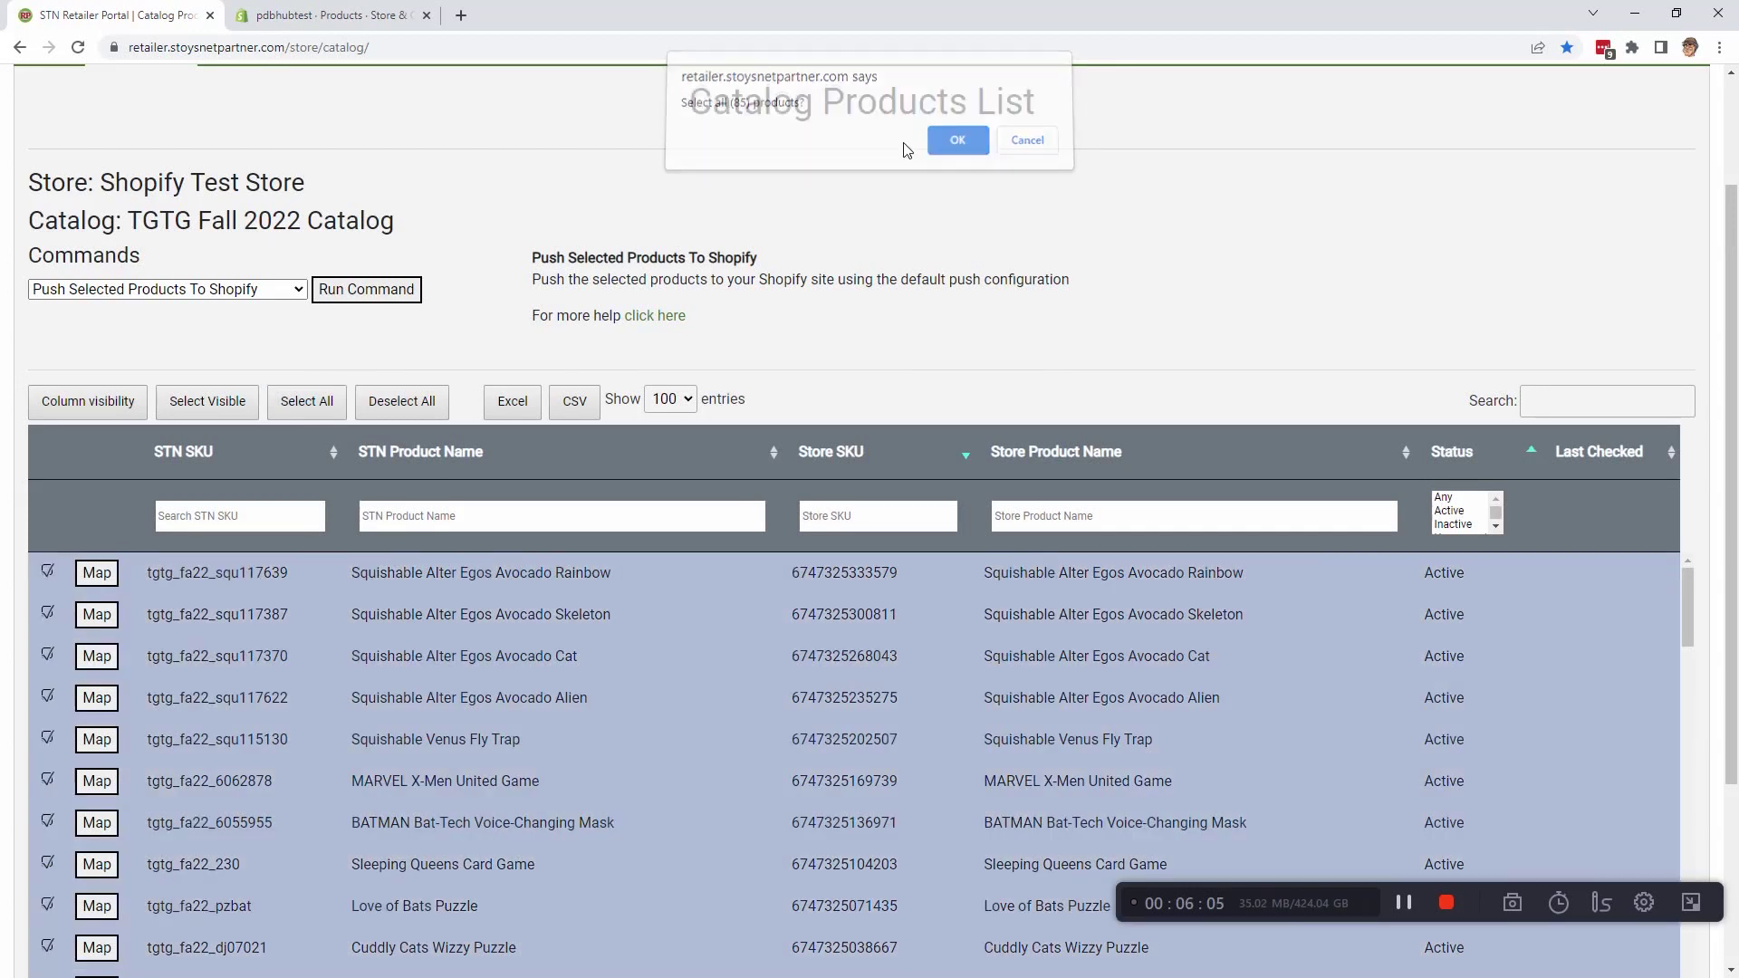
click(300, 290)
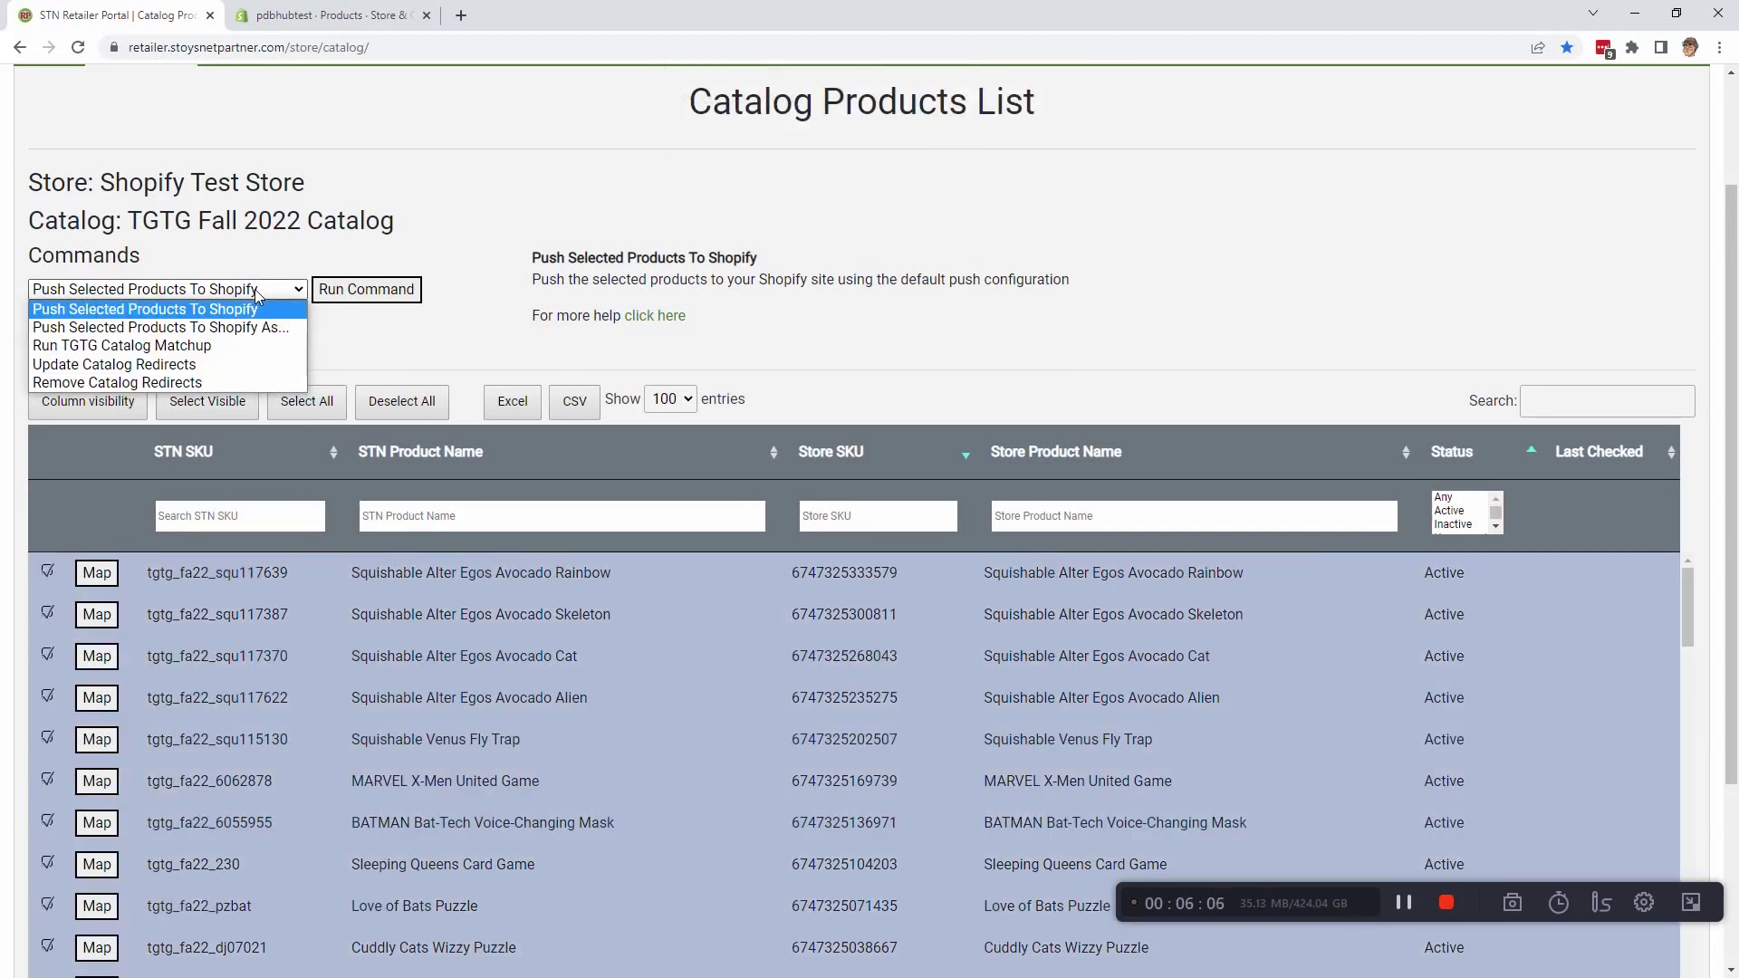
click(206, 310)
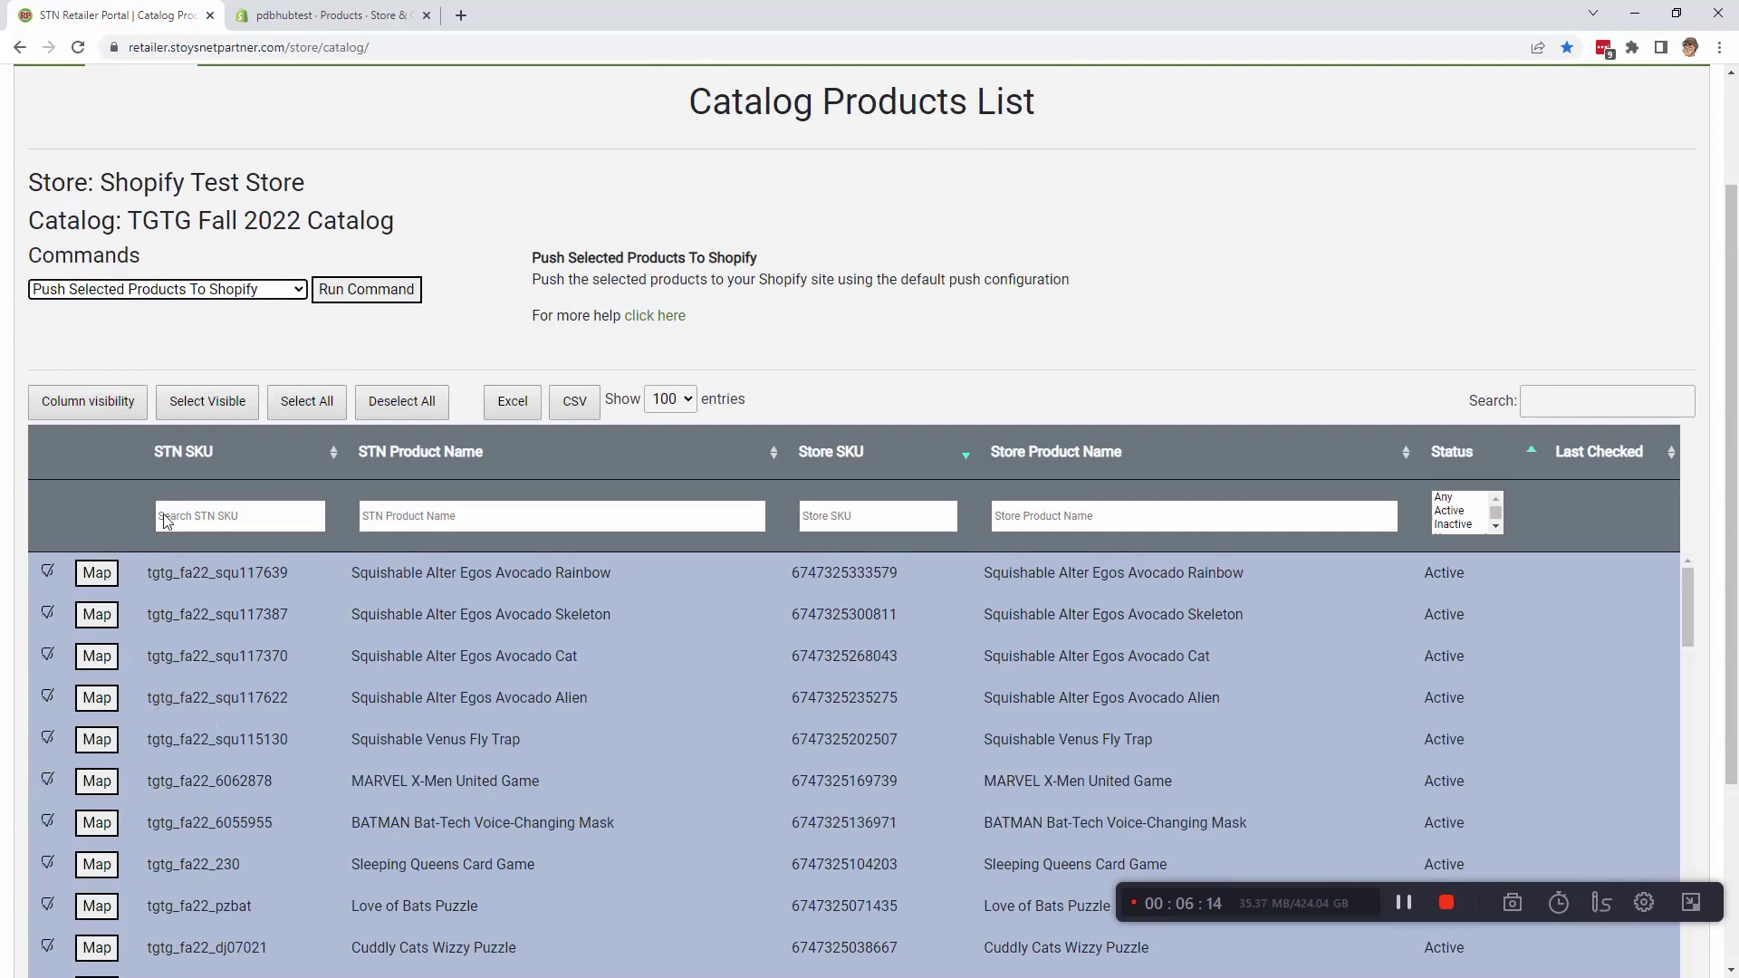
Cancel the prompt for selecting all products and clear the selection of every product in the catalog list
click(311, 401)
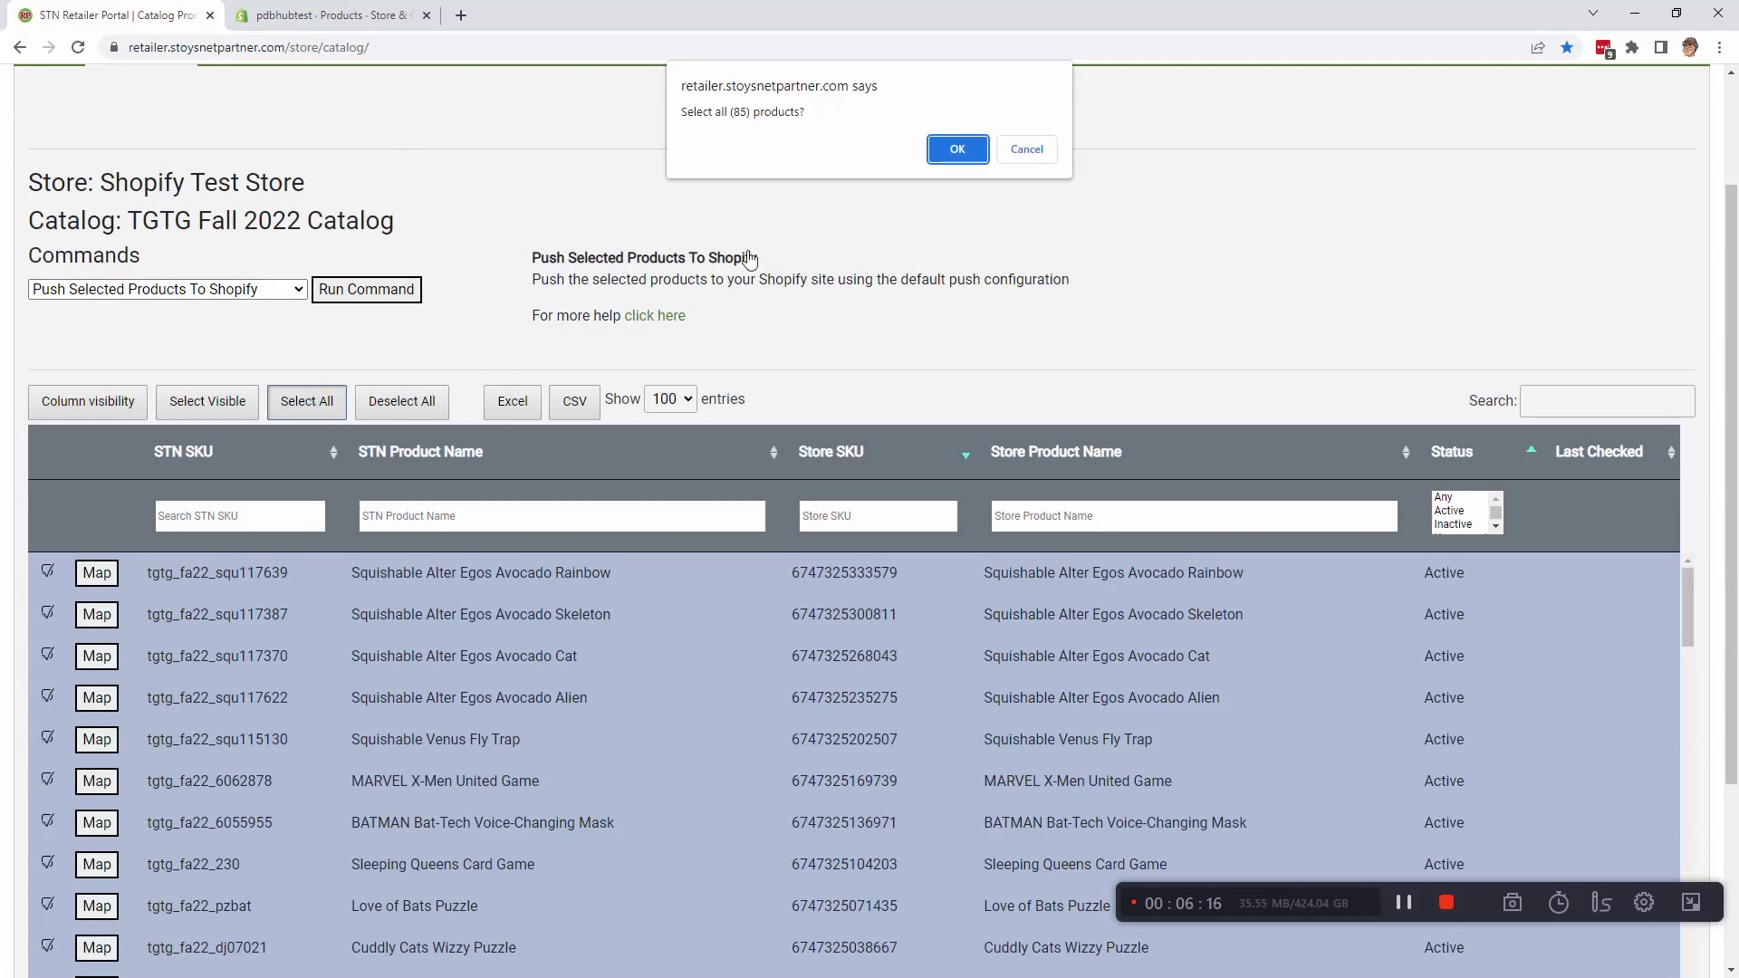
click(1033, 152)
click(401, 401)
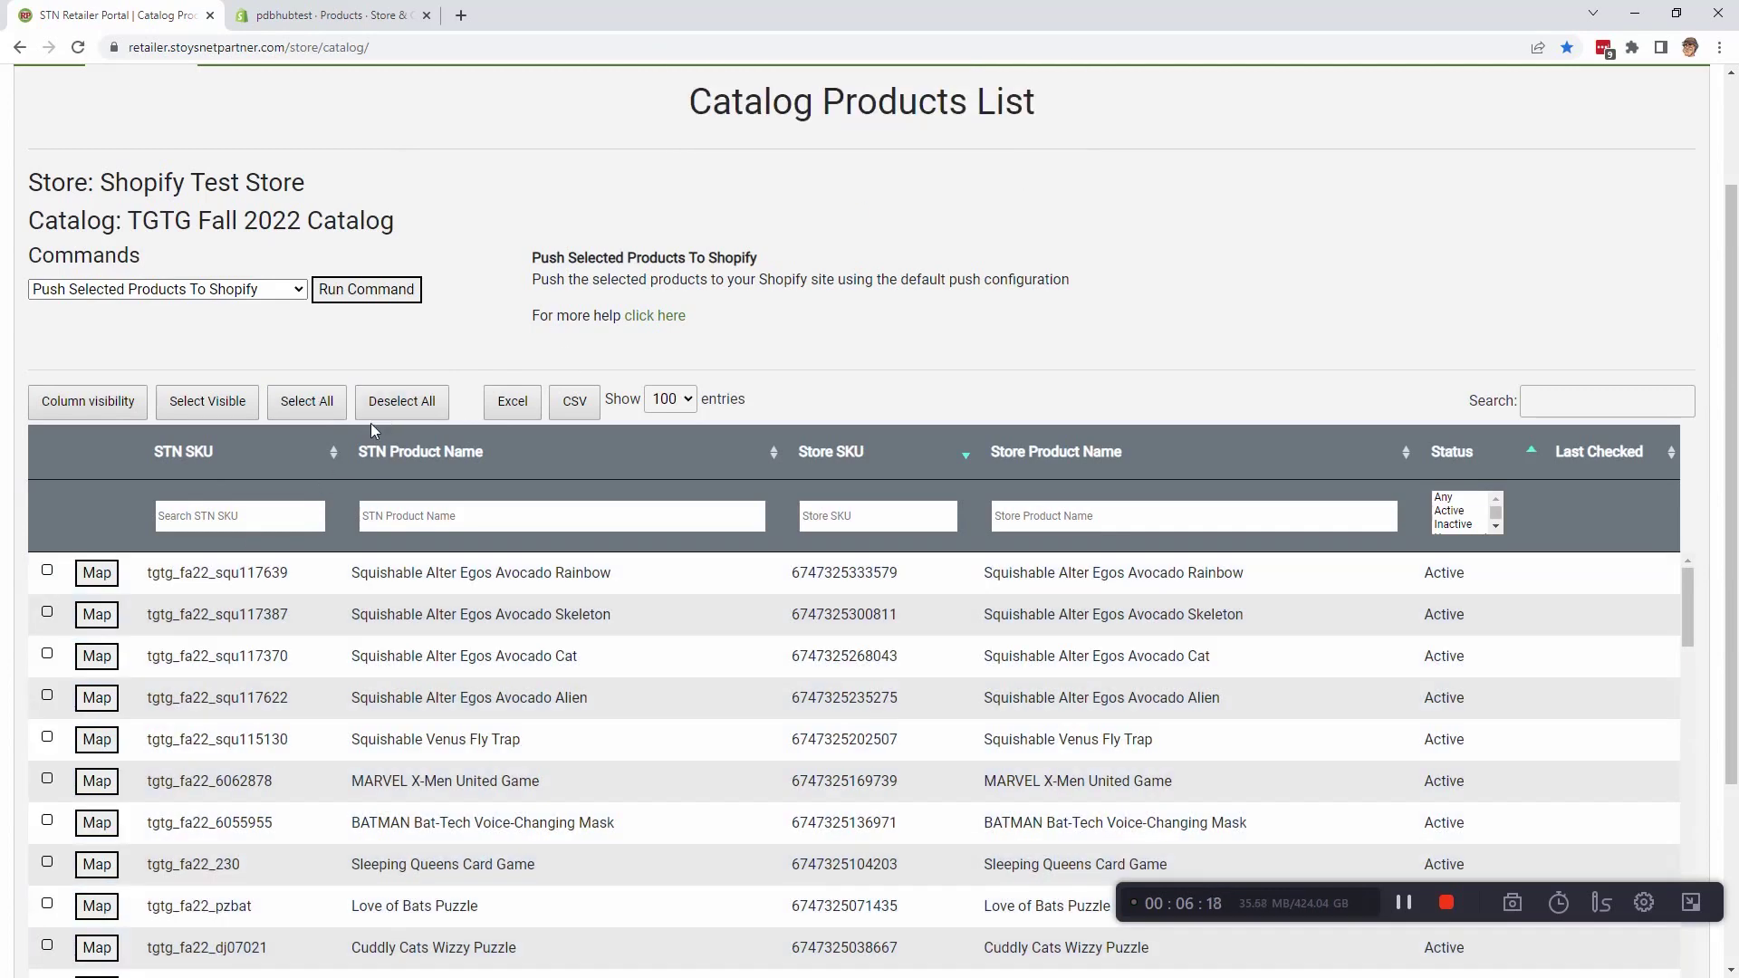
Open the Store Products page and filter the list by STN SKU "tgtg_fa22"
scroll(177, 291, up, 2)
click(142, 202)
click(149, 241)
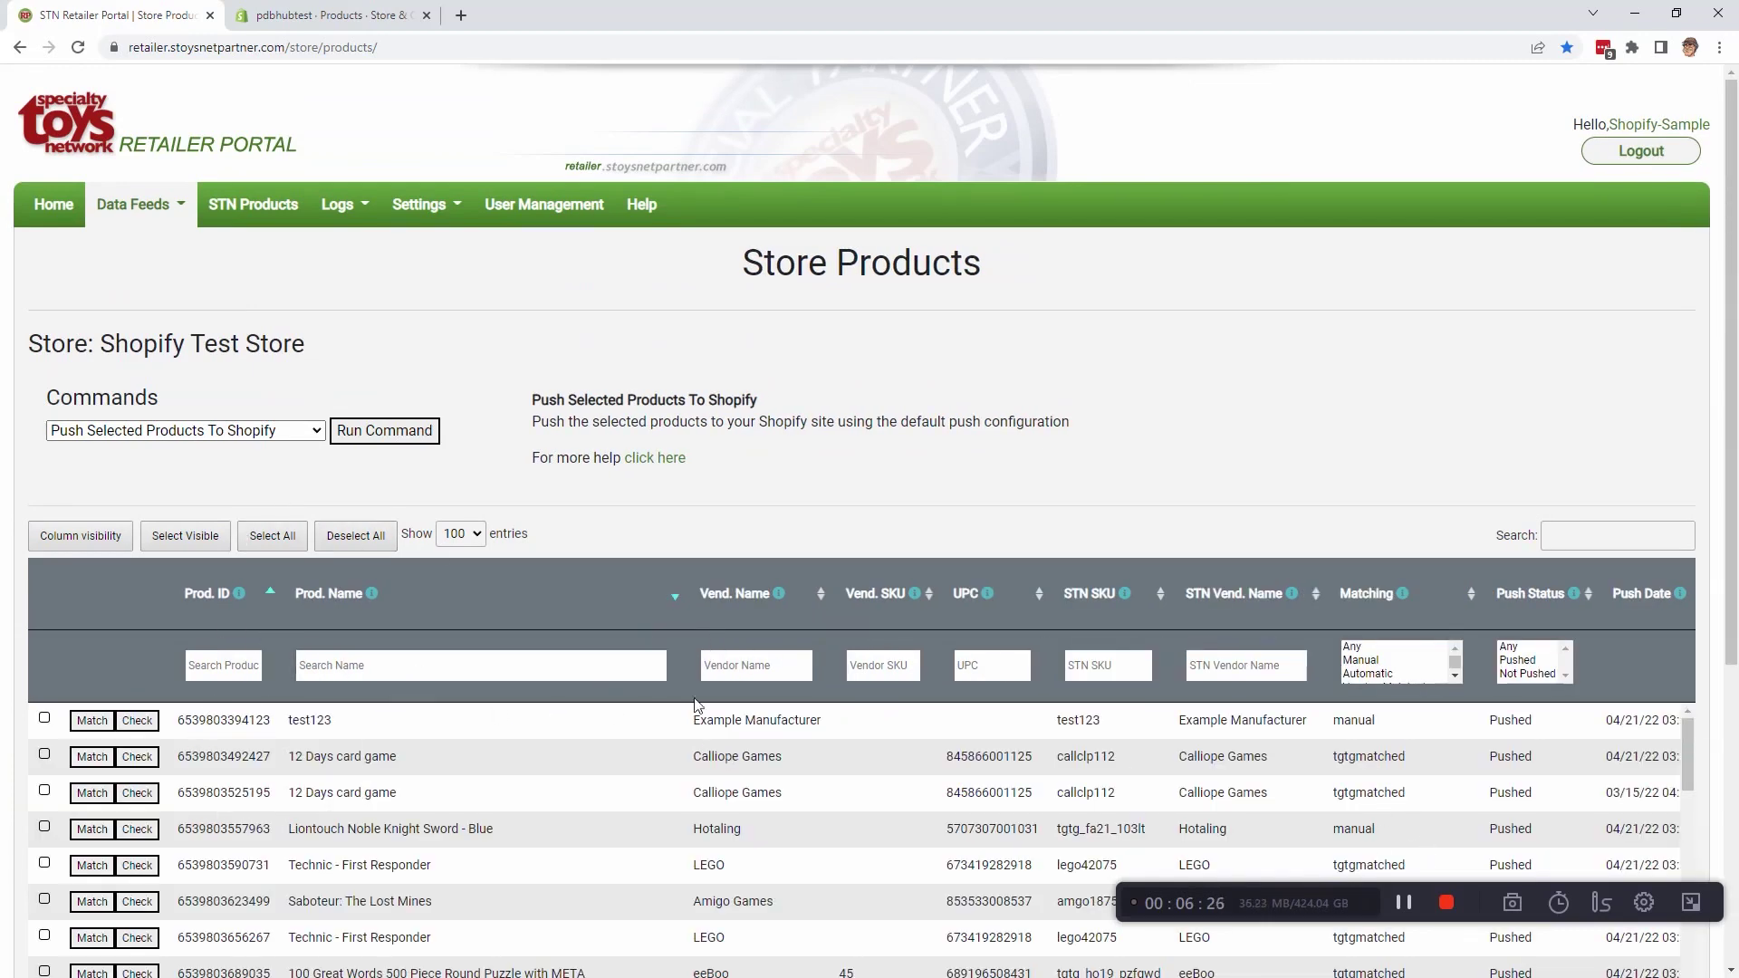
click(1109, 663)
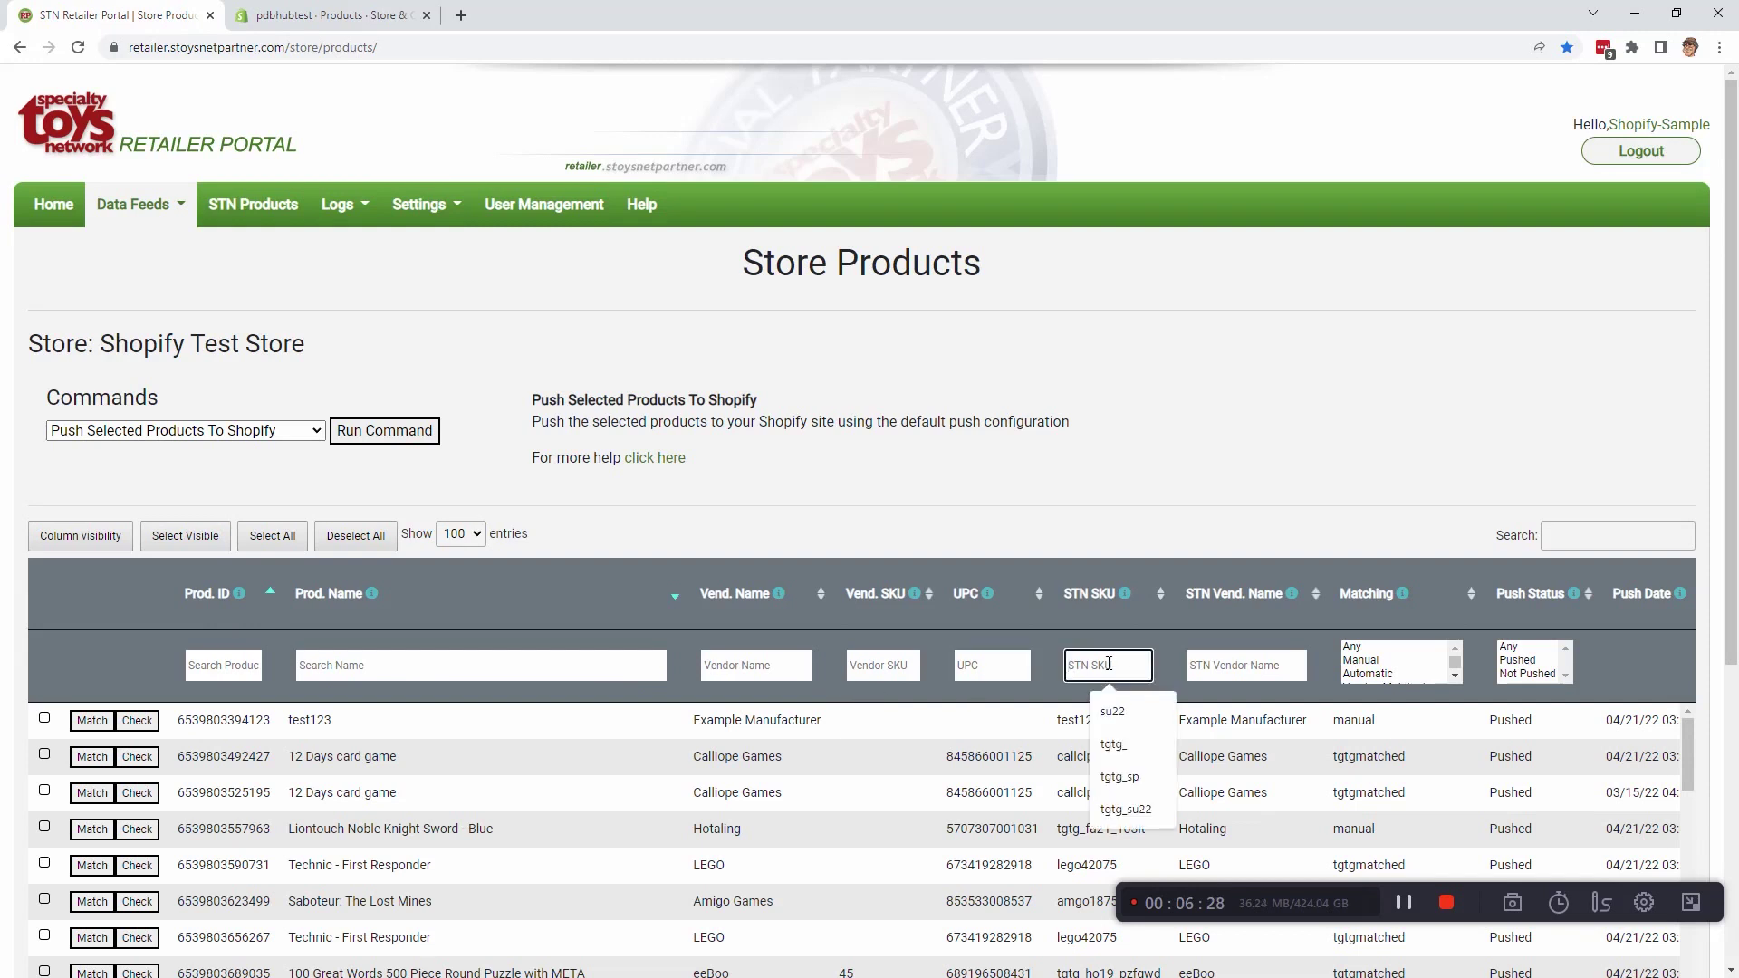
text(fa)
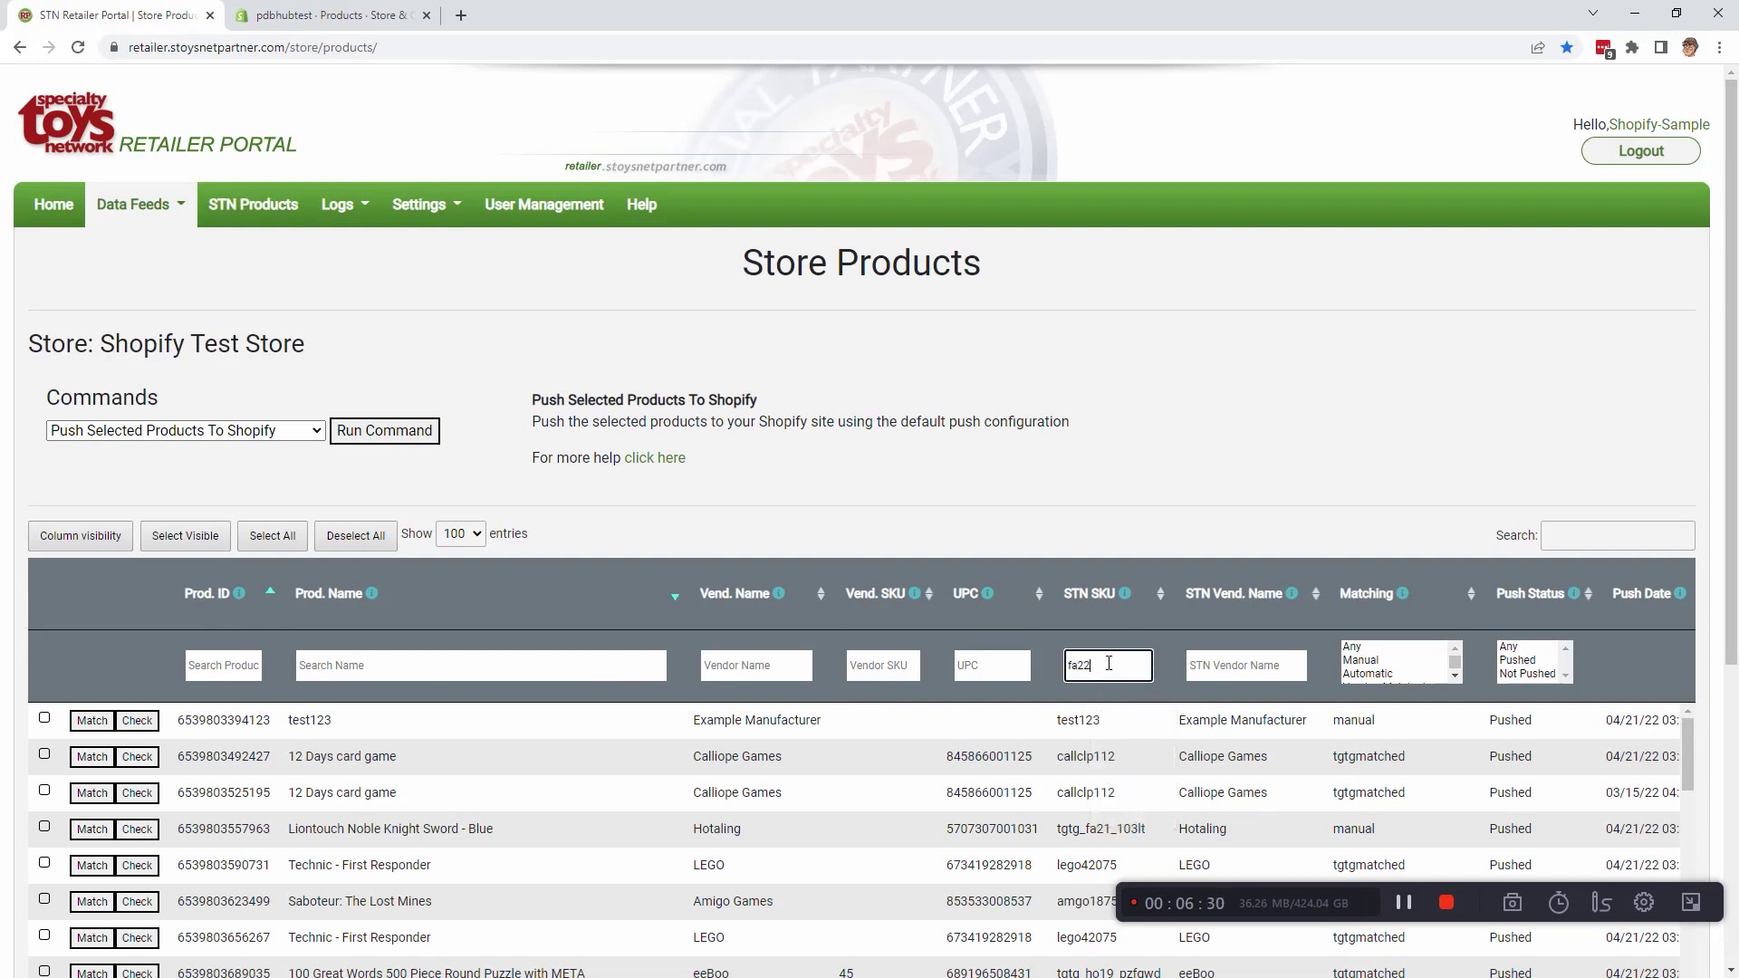
text(22)
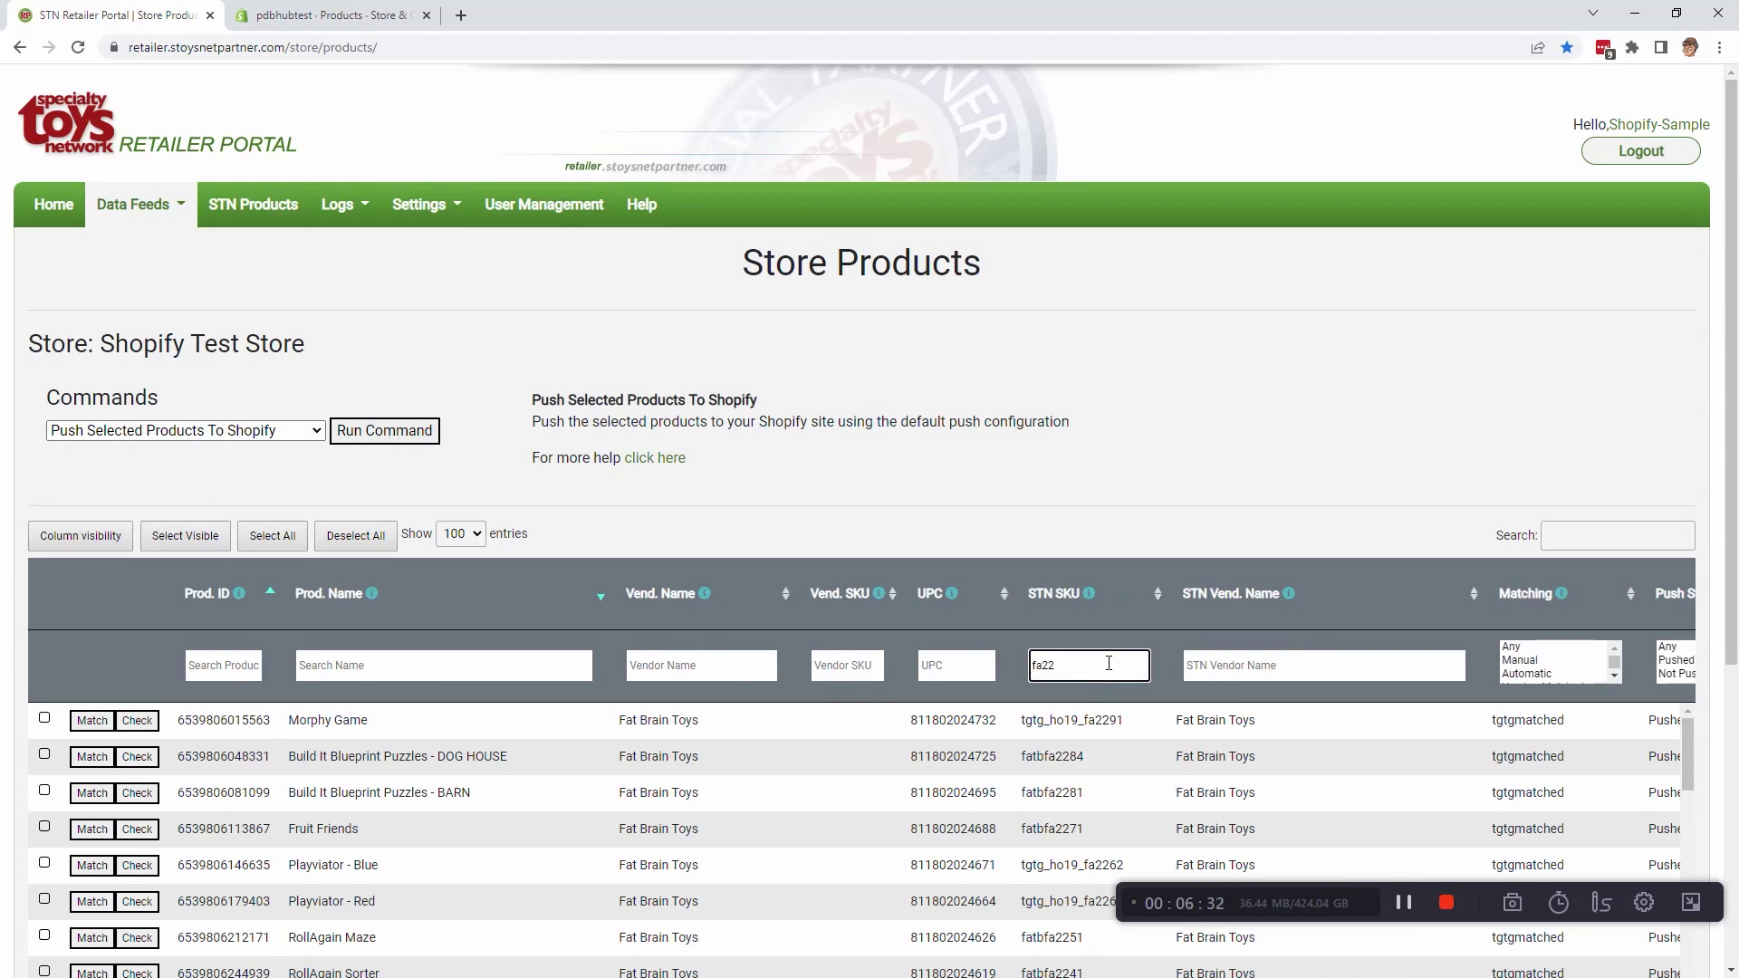
key(Home)
text(tgtg)
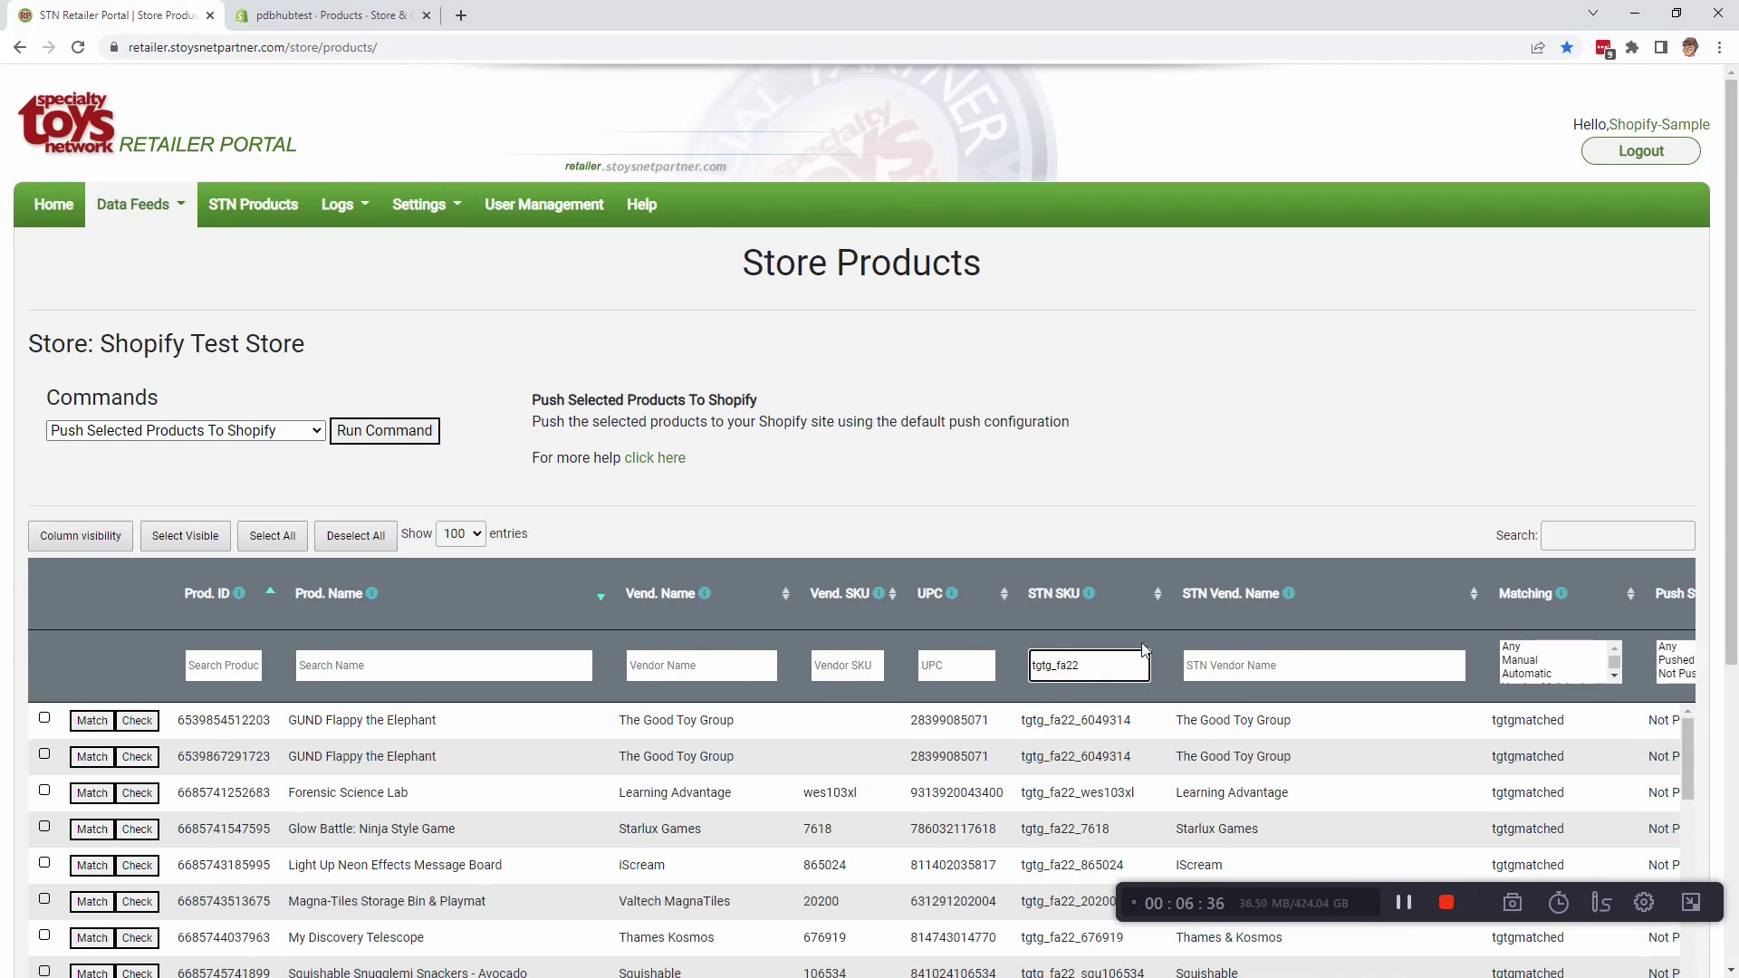
Examine the filtered store products list, checking the entry count and the matched STN SKUs and vendors
scroll(1143, 649, down, 6)
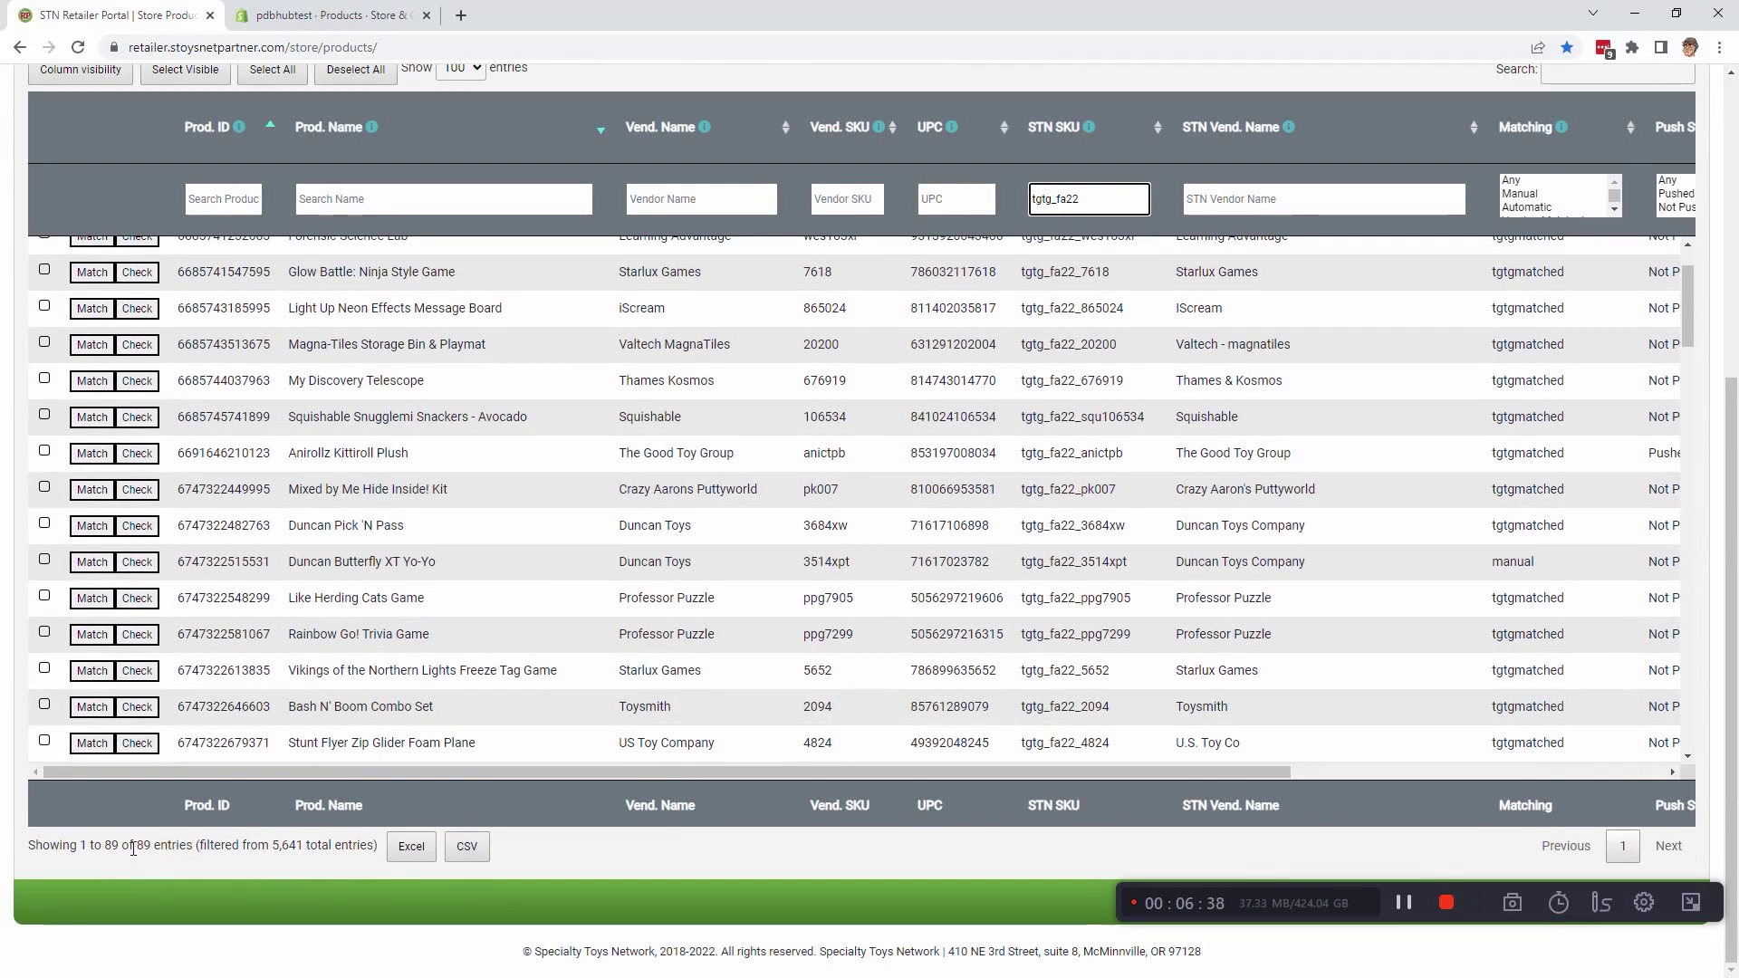
click(133, 849)
scroll(541, 680, up, 2)
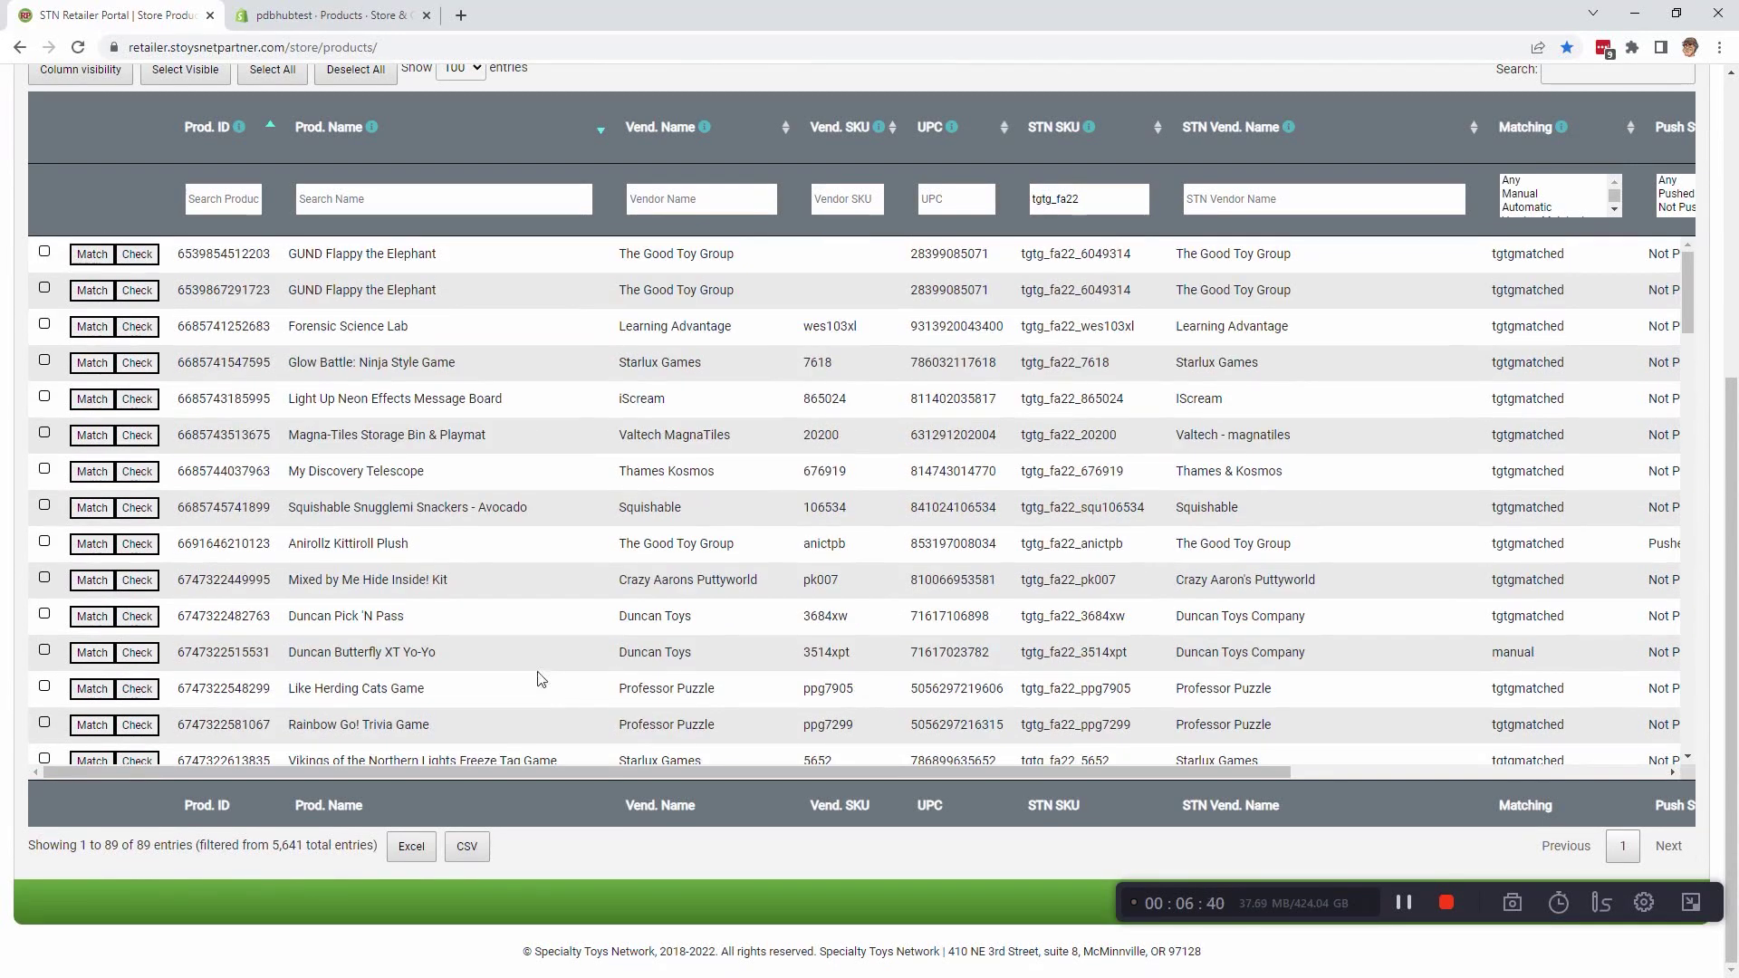
scroll(1024, 524, down, 20)
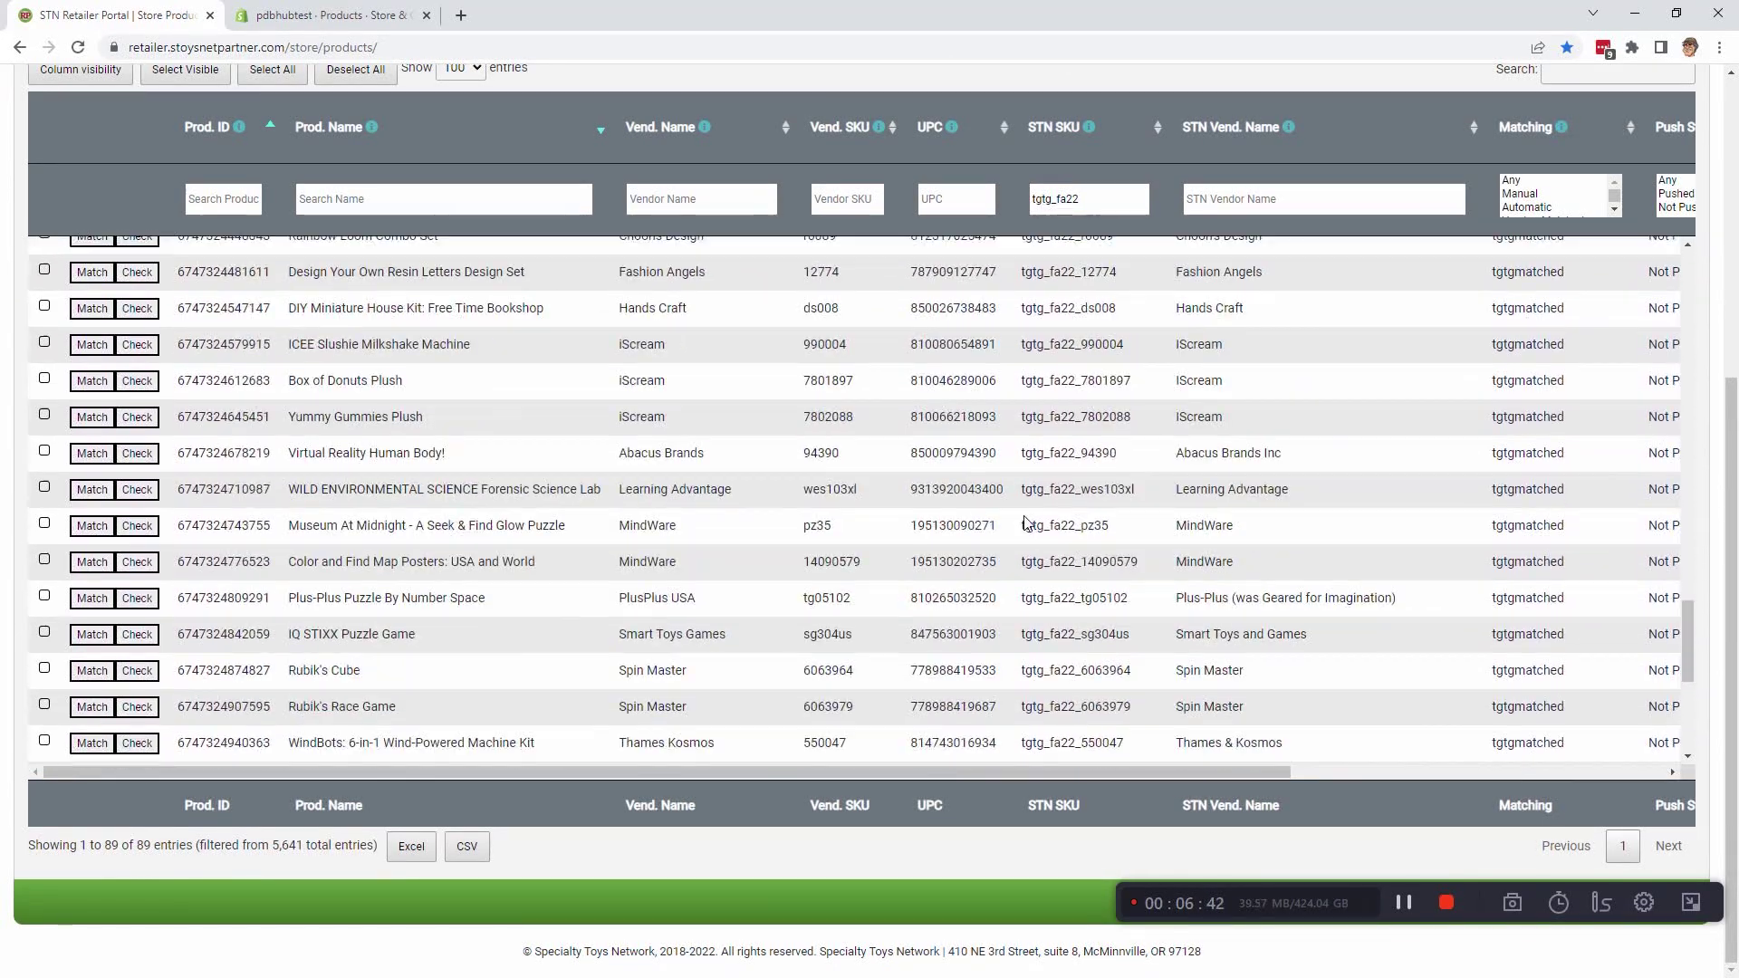
scroll(1024, 523, down, 5)
scroll(1024, 544, up, 3)
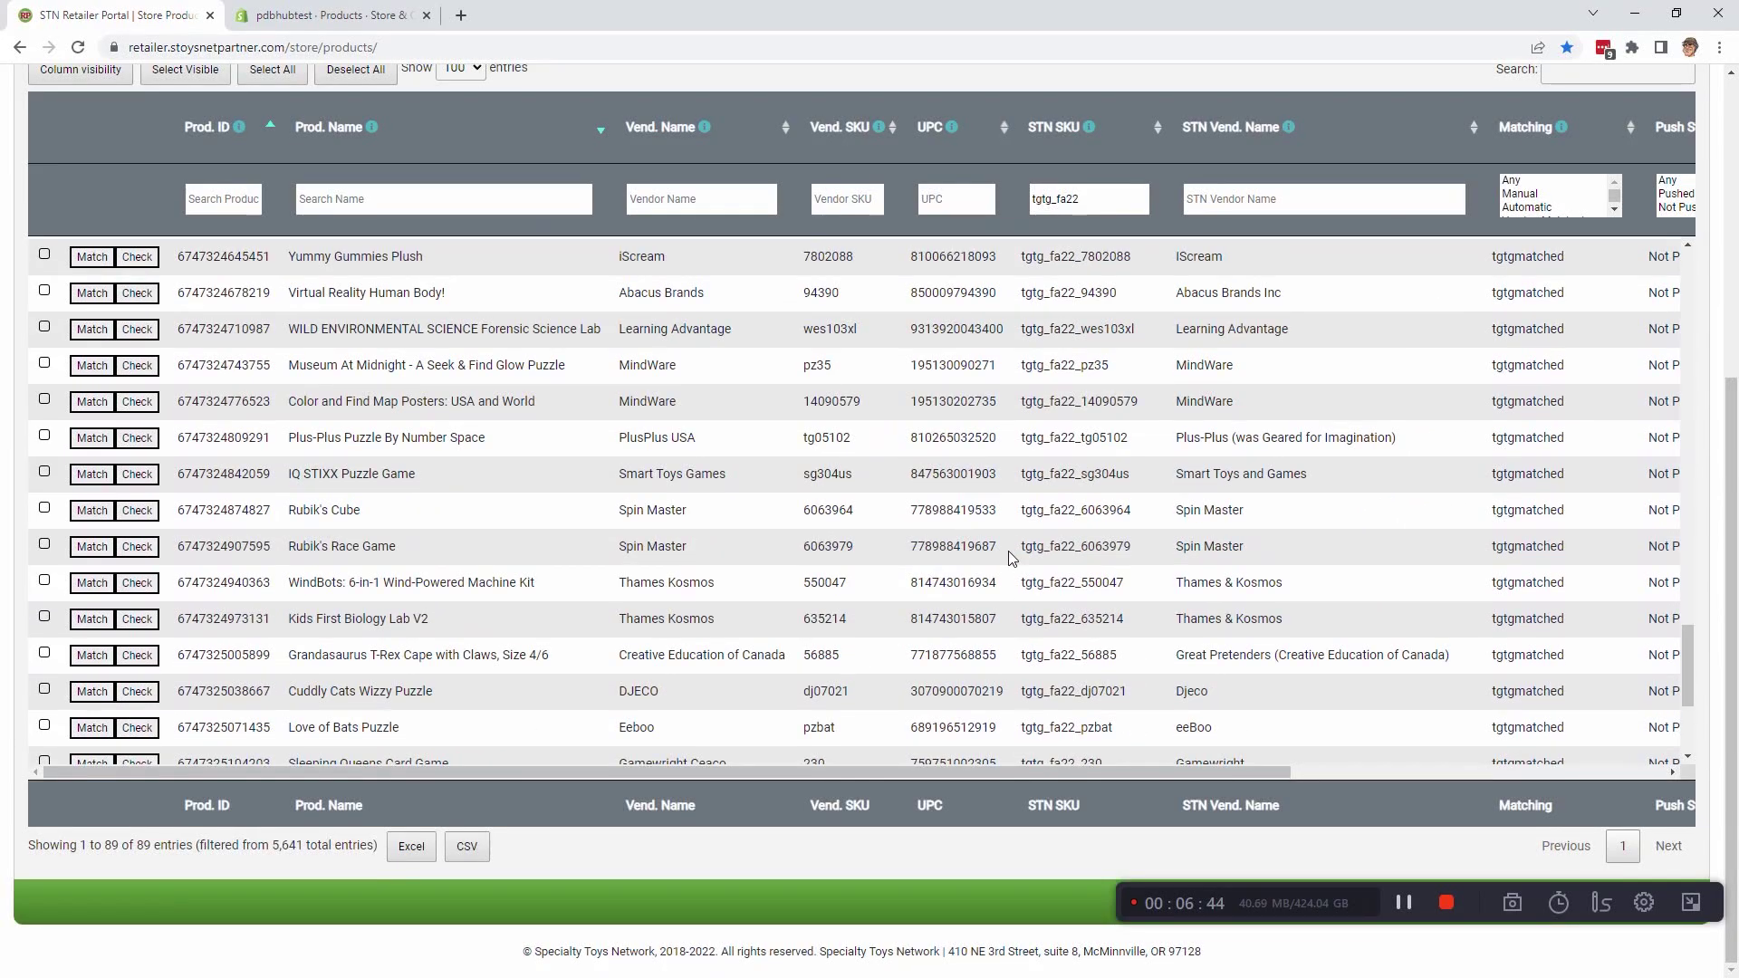
scroll(1012, 557, up, 20)
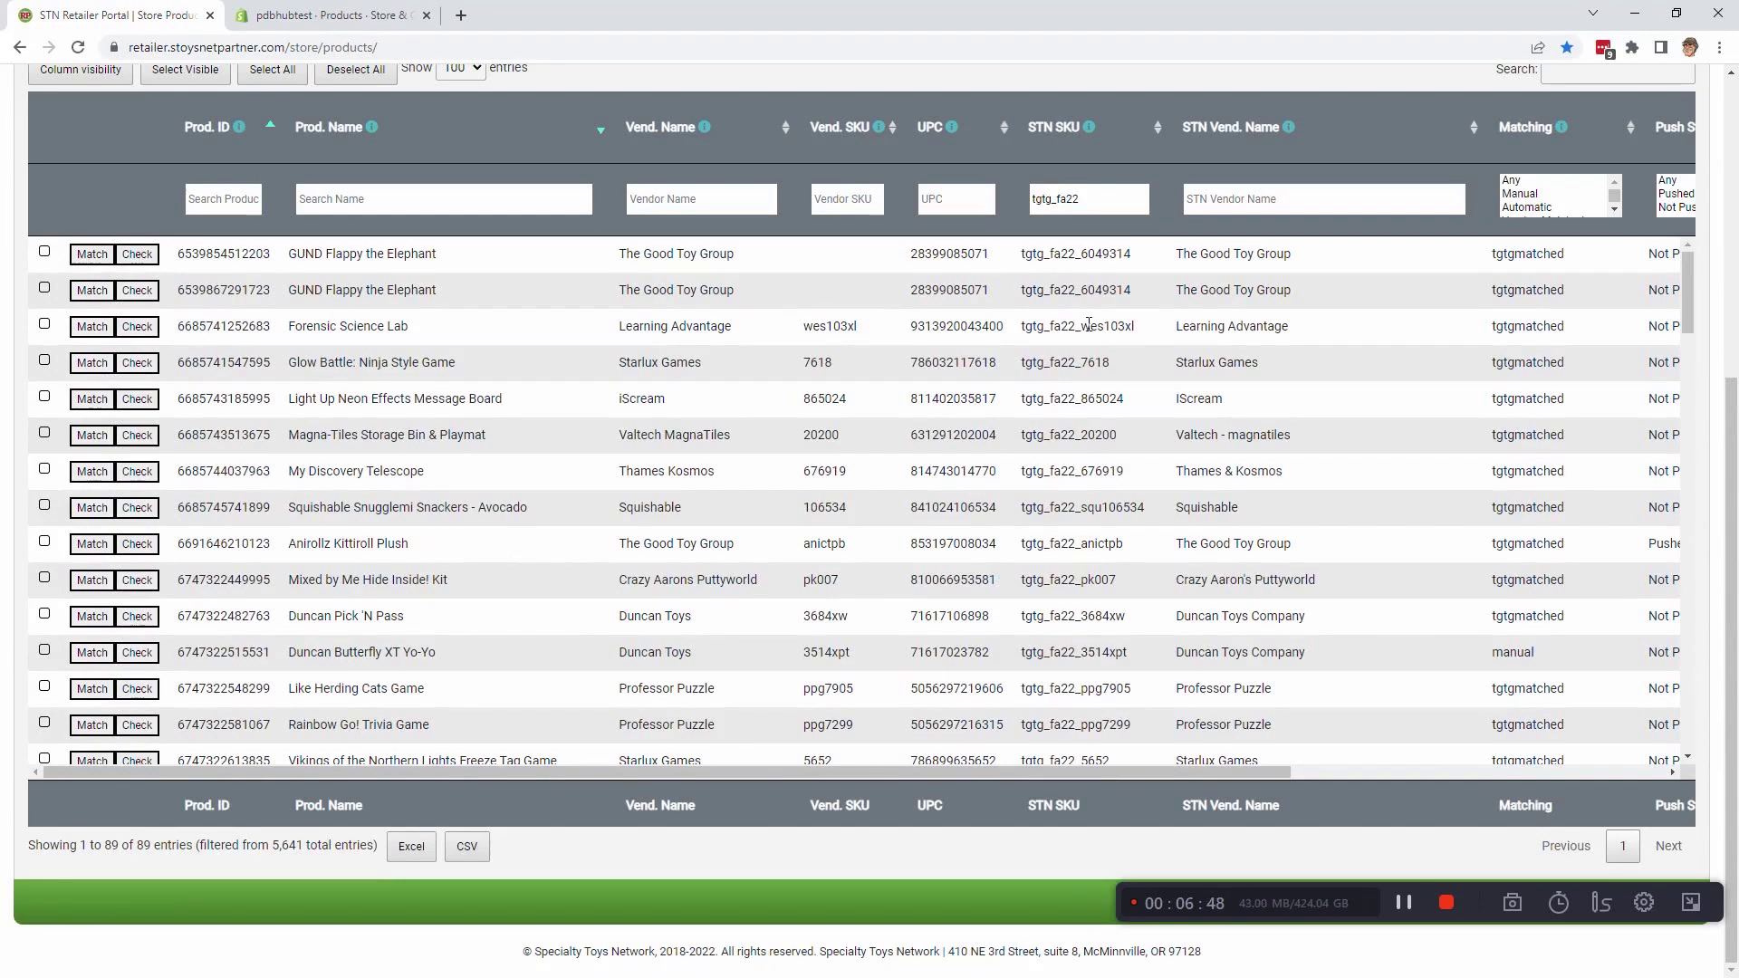
scroll(1092, 424, up, 3)
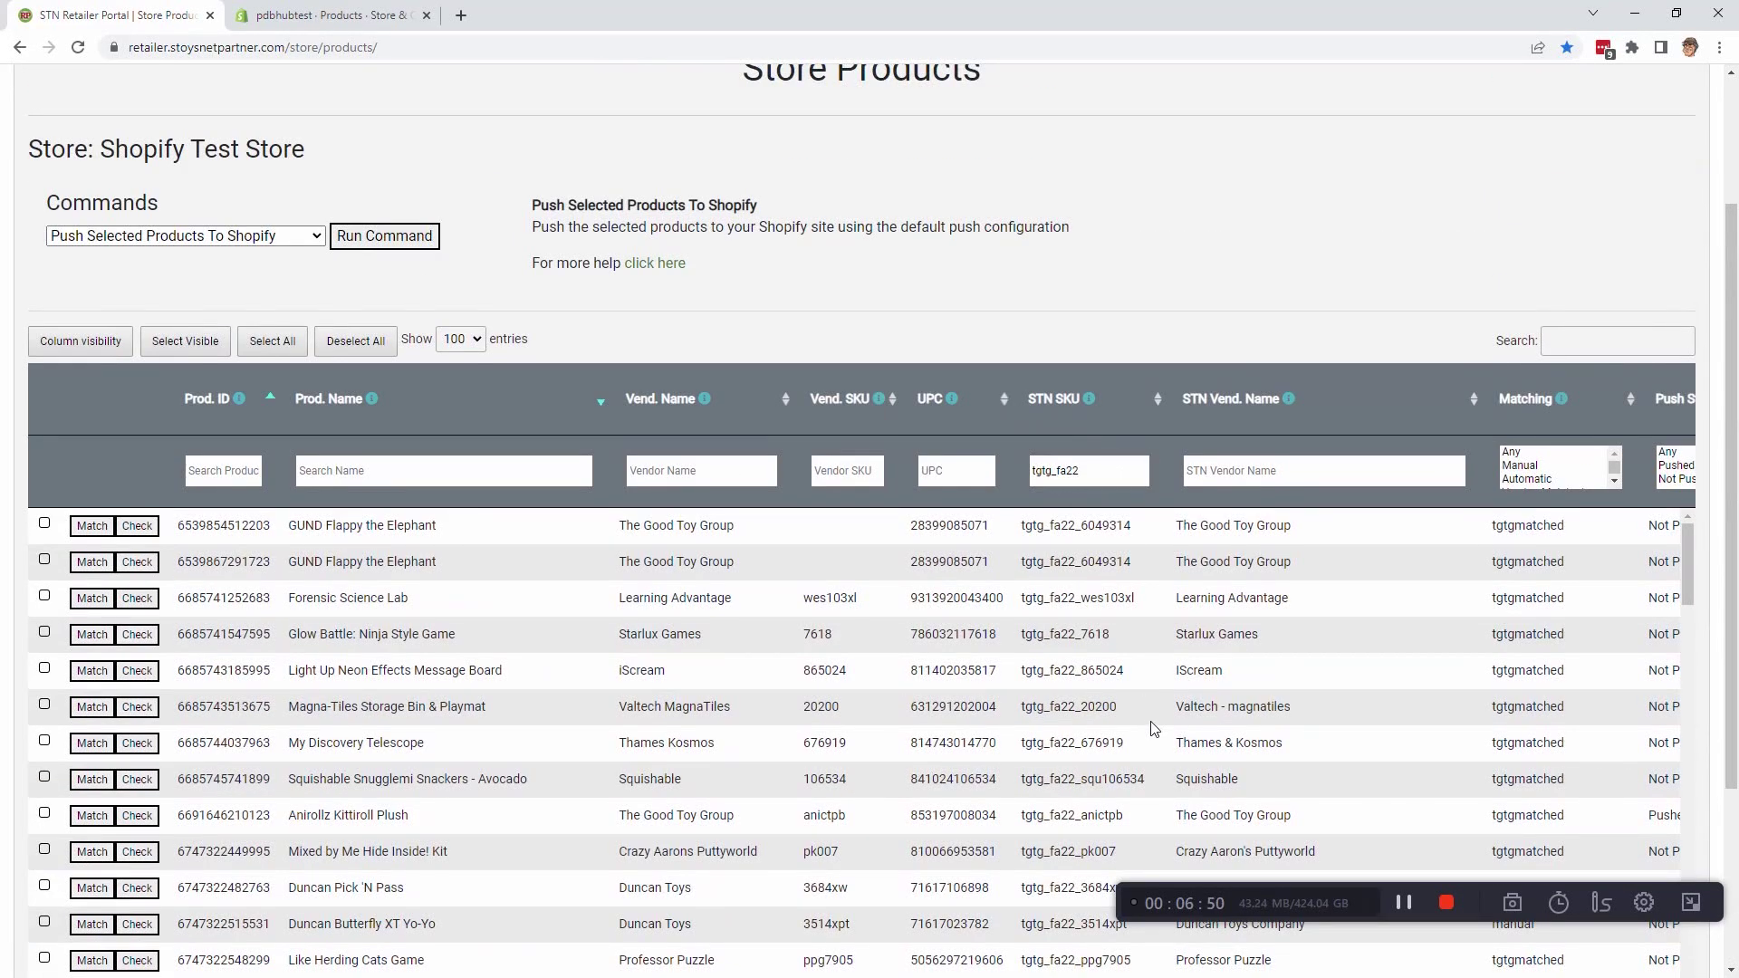
Filter the tgtg_fa22 store products to those with a Site Image Count of 0
scroll(1156, 706, down, 2)
scroll(1137, 679, right, 3)
scroll(1128, 670, right, 2)
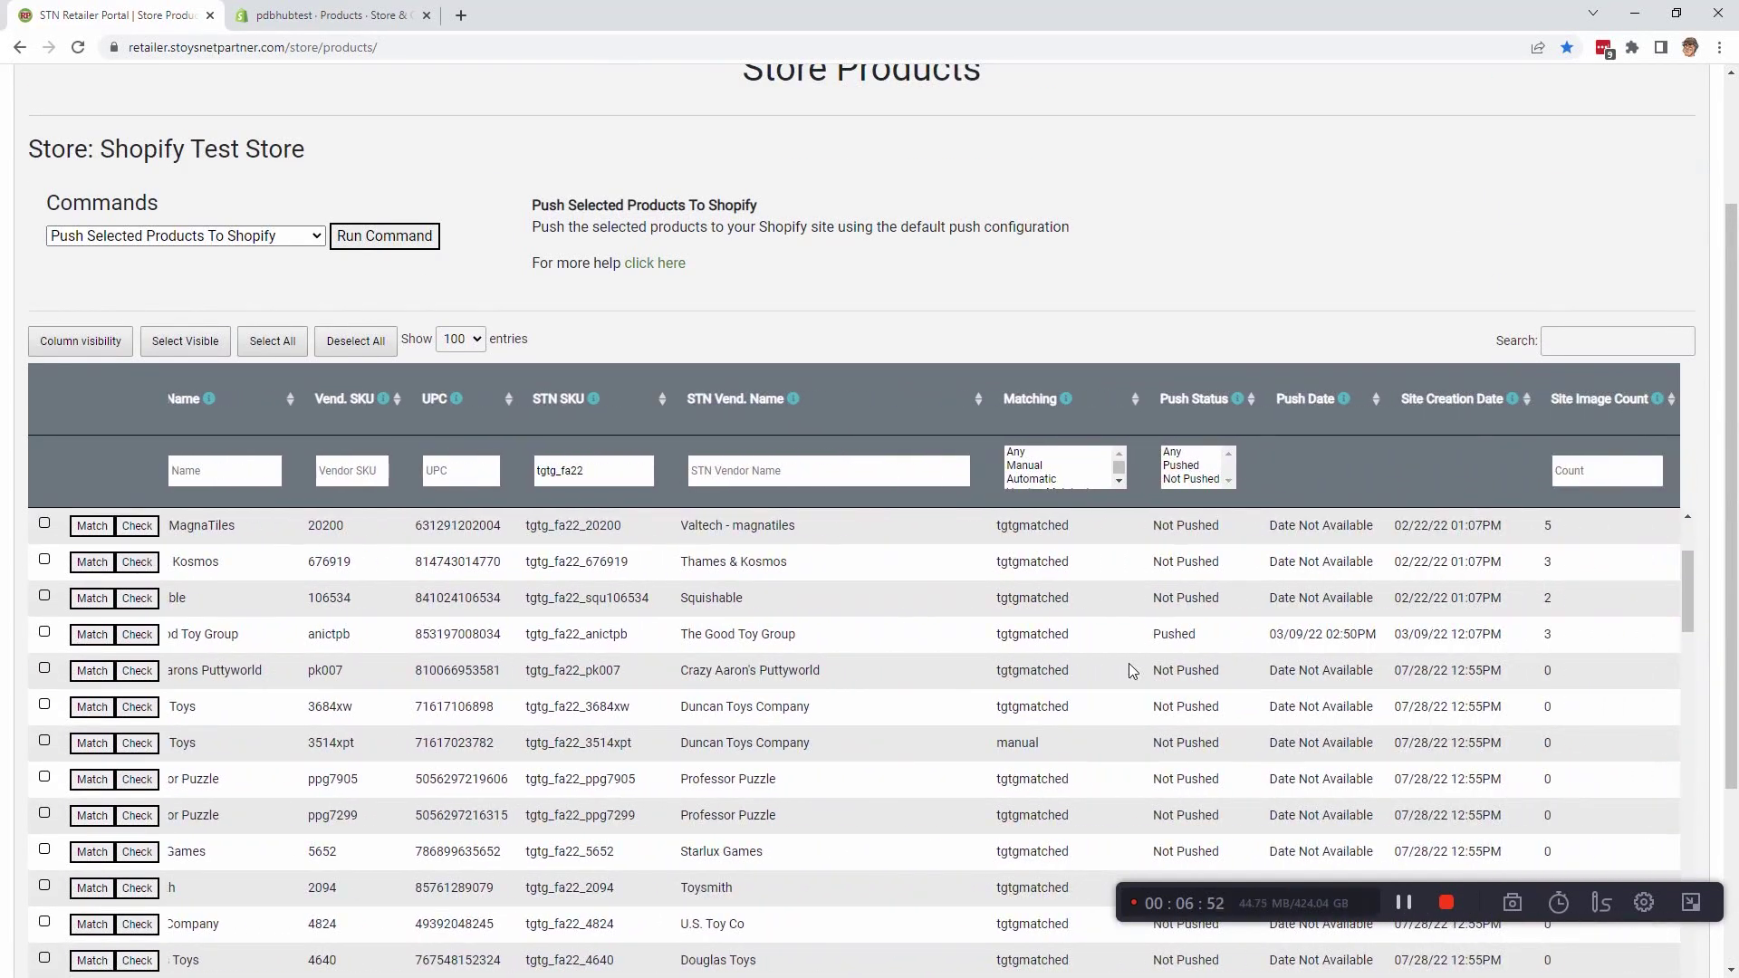
click(1602, 480)
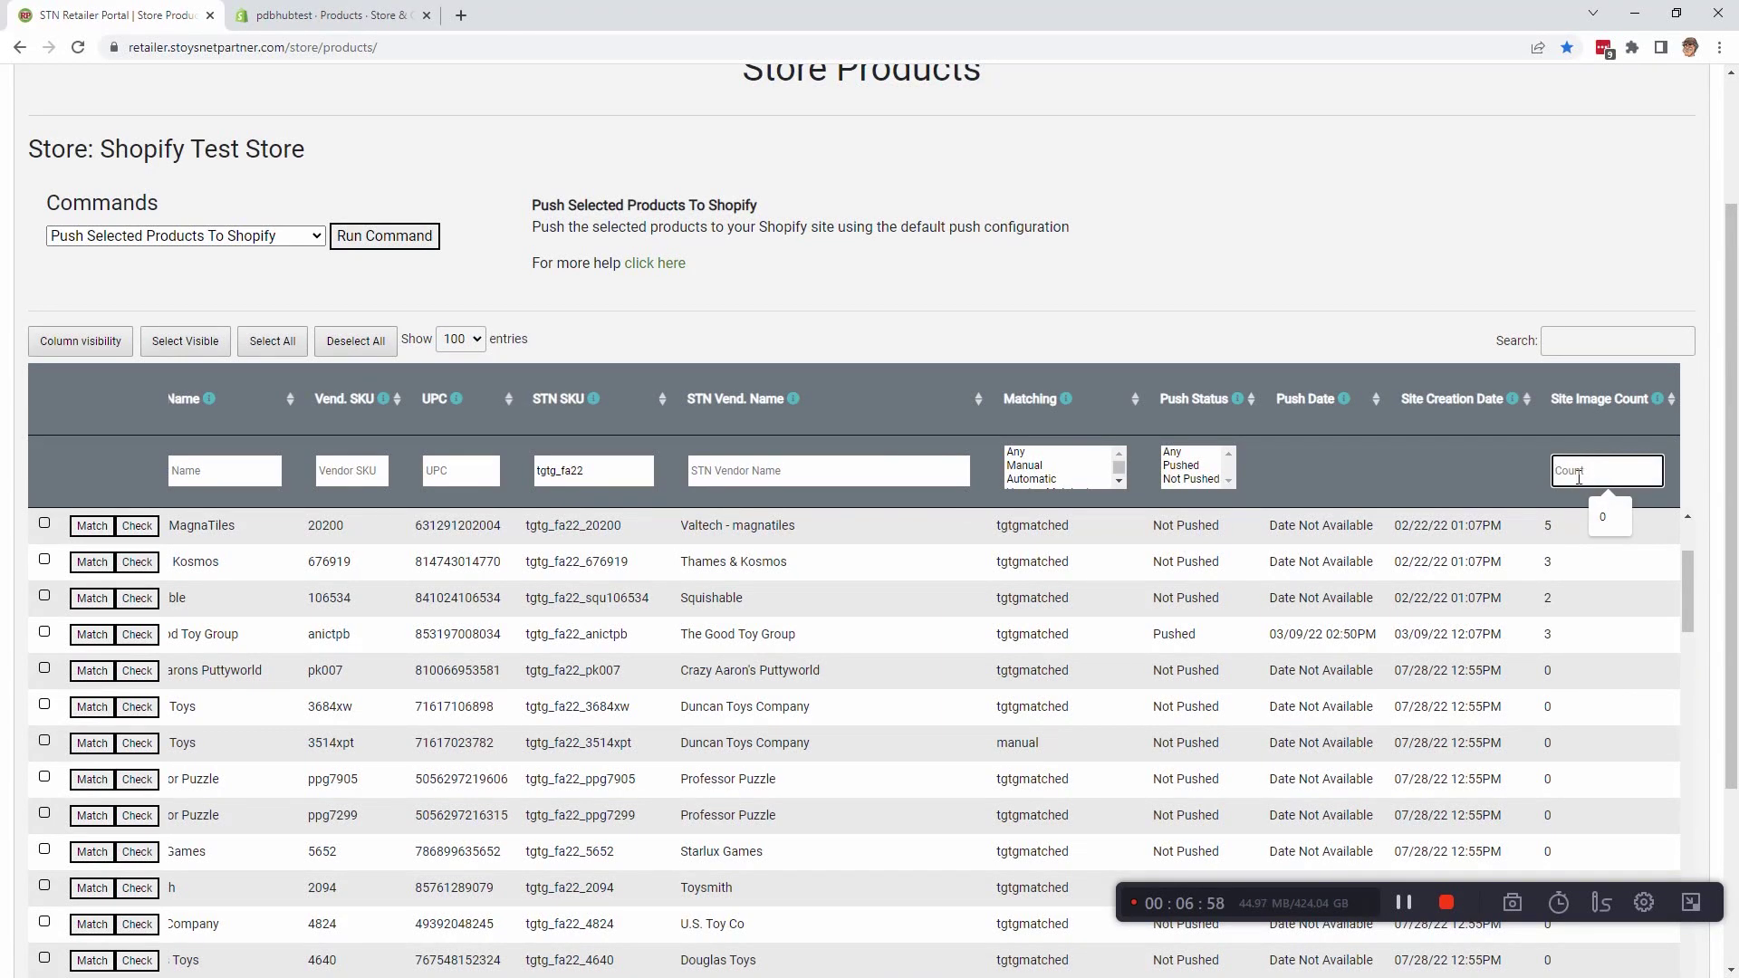
click(1608, 517)
scroll(1246, 299, down, 2)
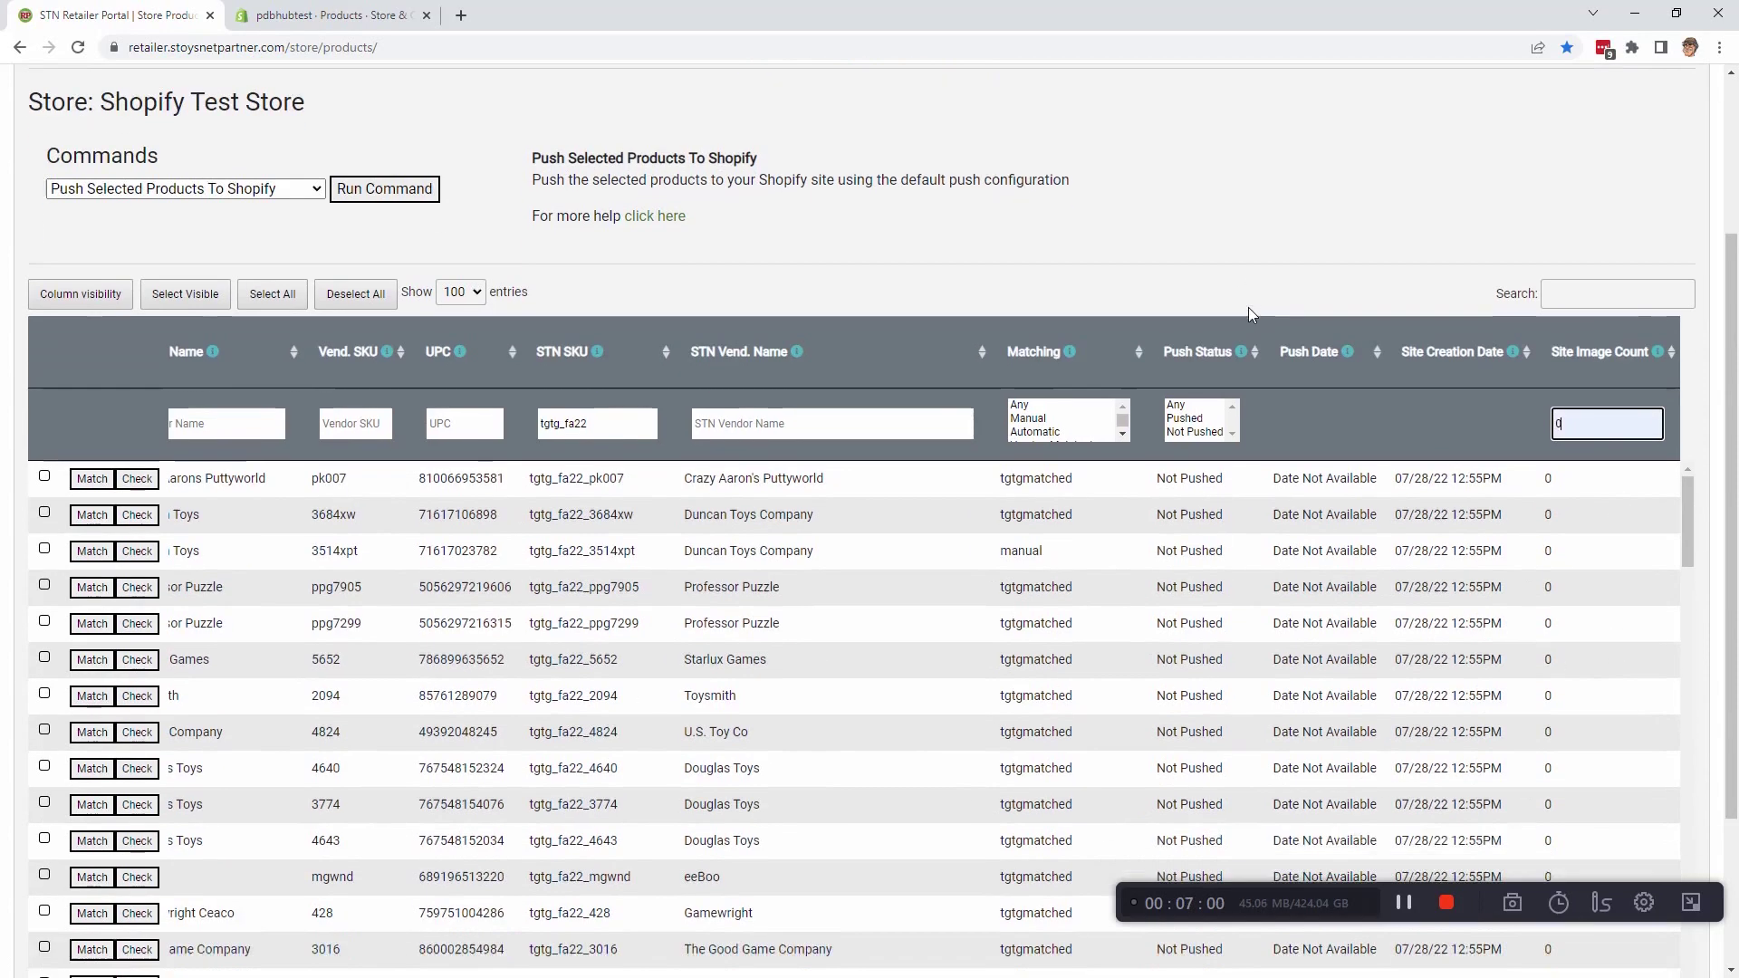
scroll(946, 616, up, 1)
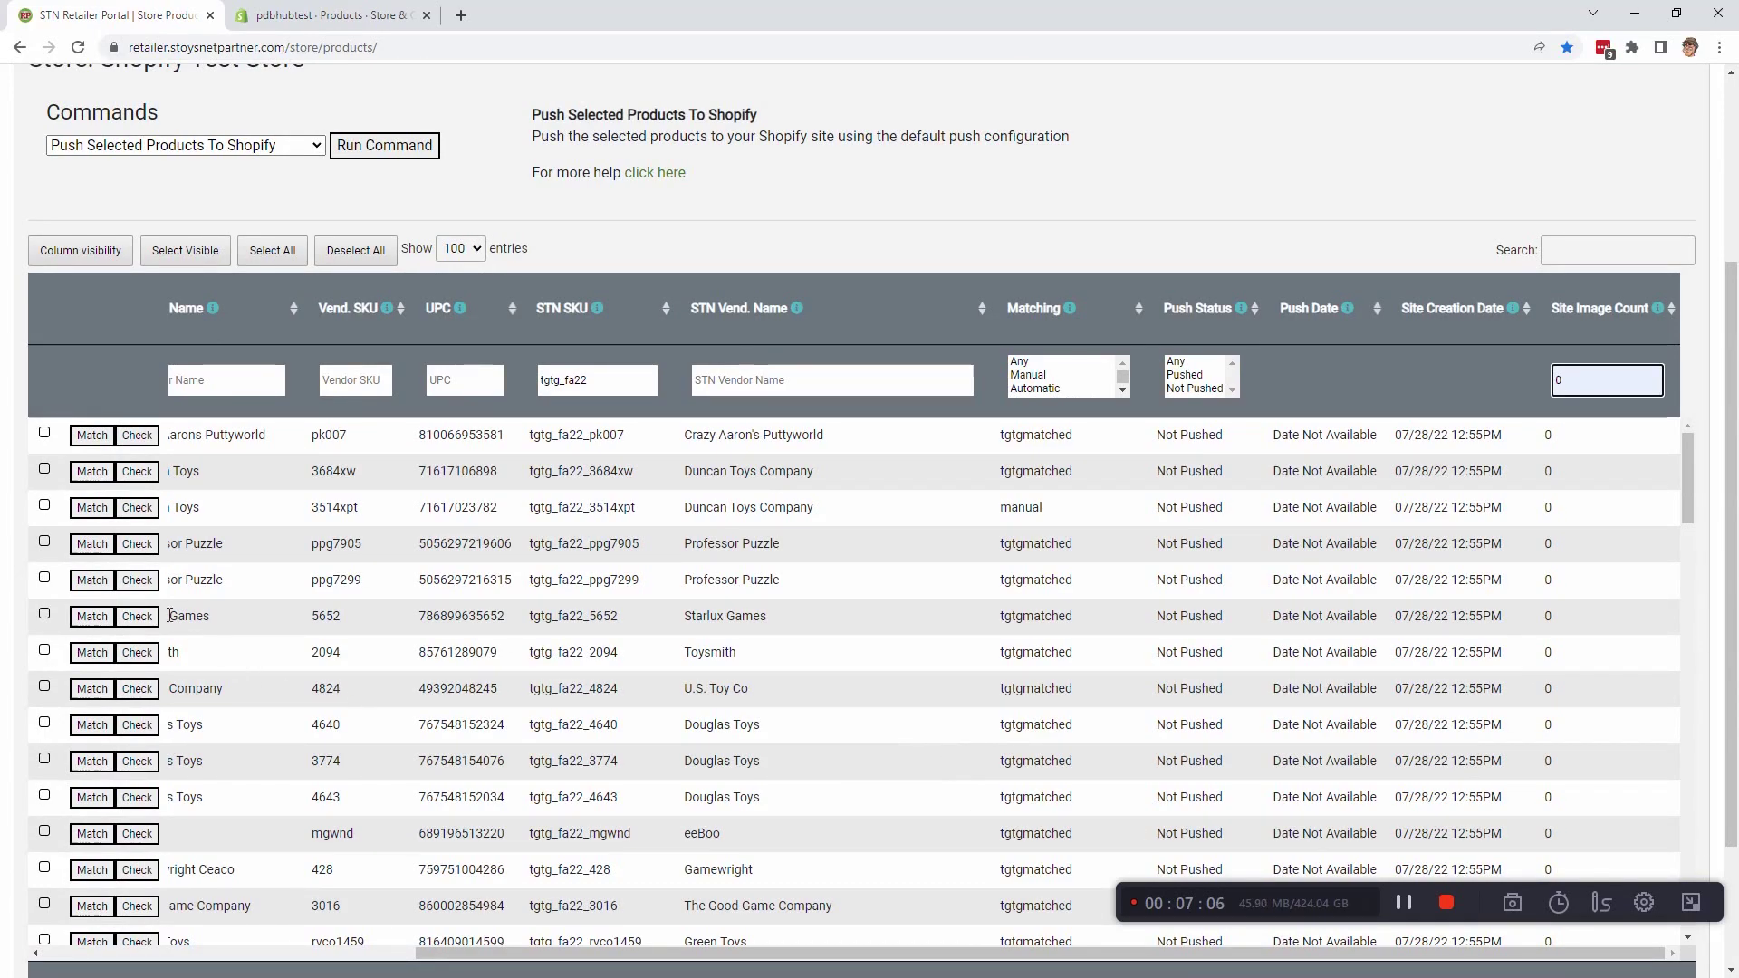
Compare the first six filtered products with their STN matches, from Mixed by Me Hide Inside! Kit to Vikings of the Northern Lights, and mark each
click(138, 436)
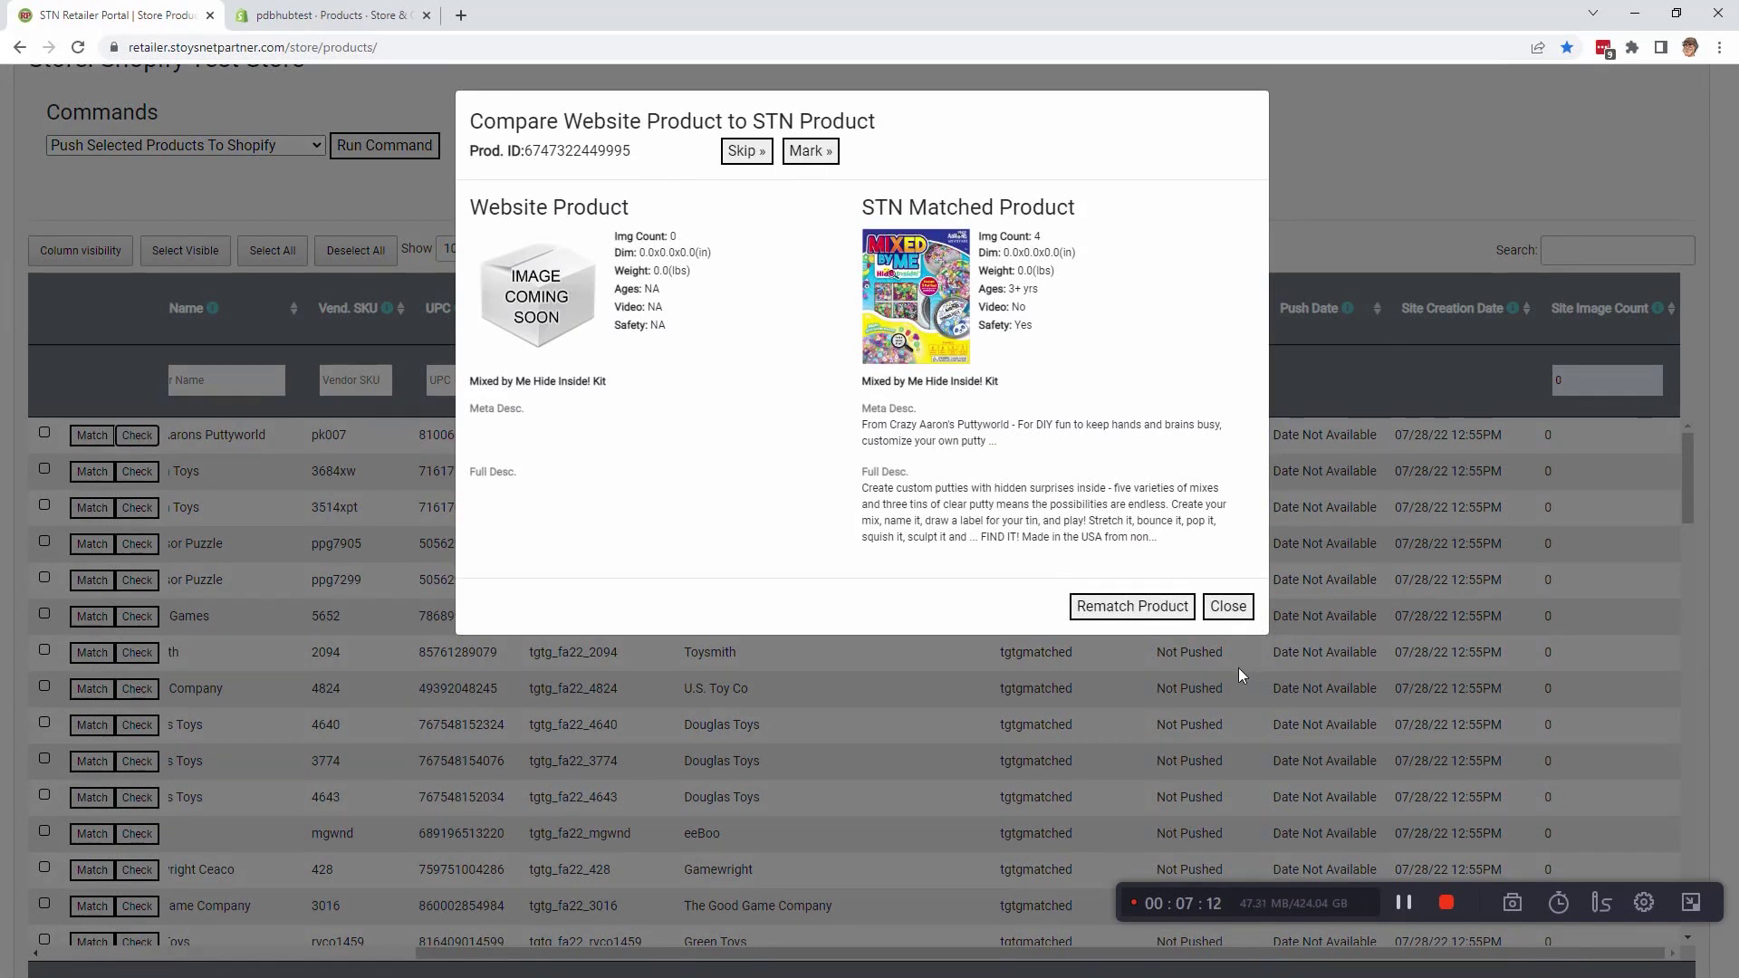
click(811, 154)
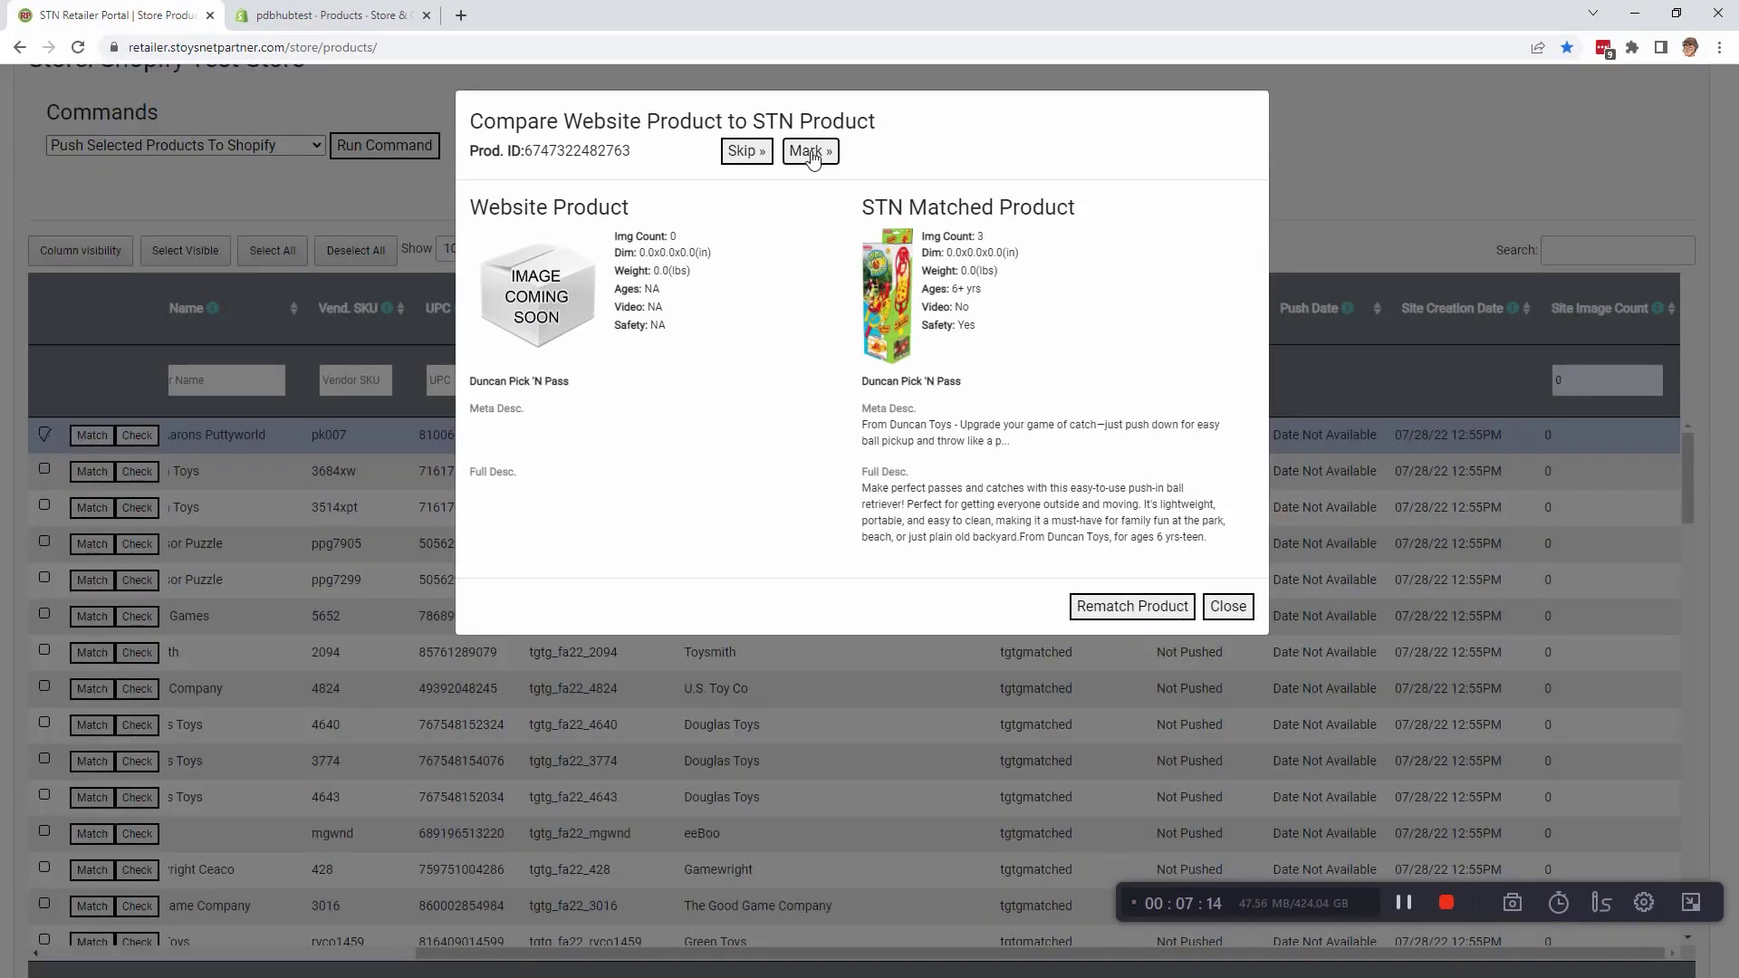
click(811, 154)
click(811, 154)
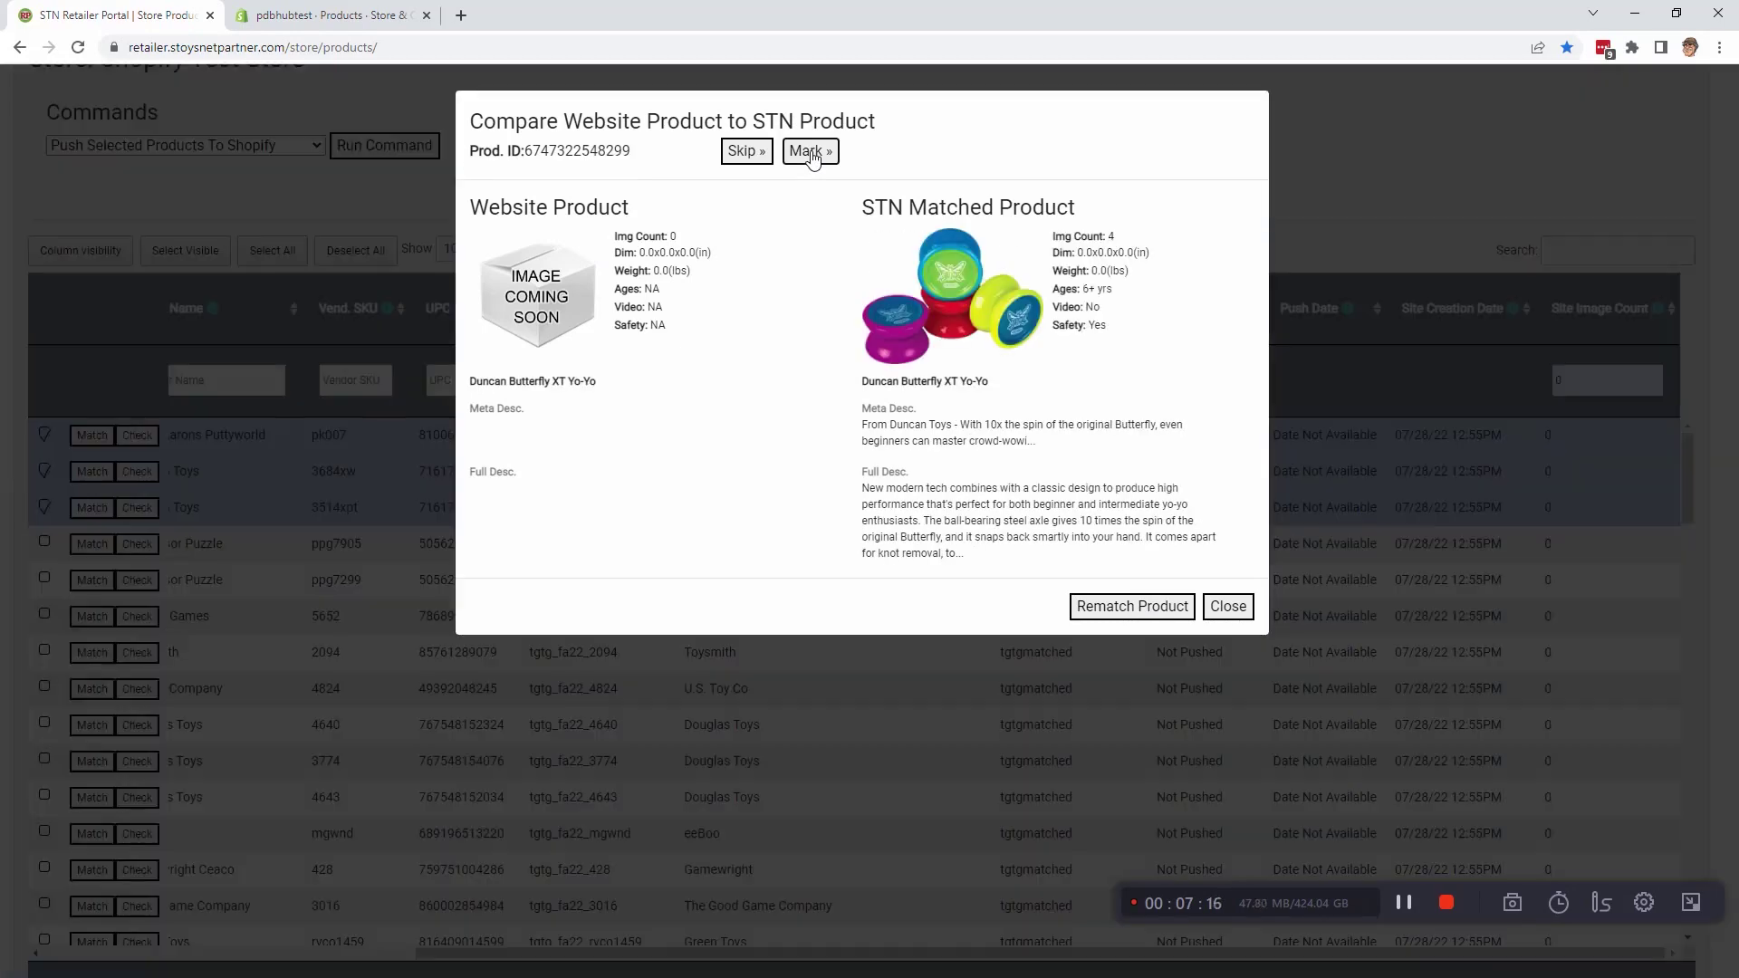
click(812, 154)
click(812, 154)
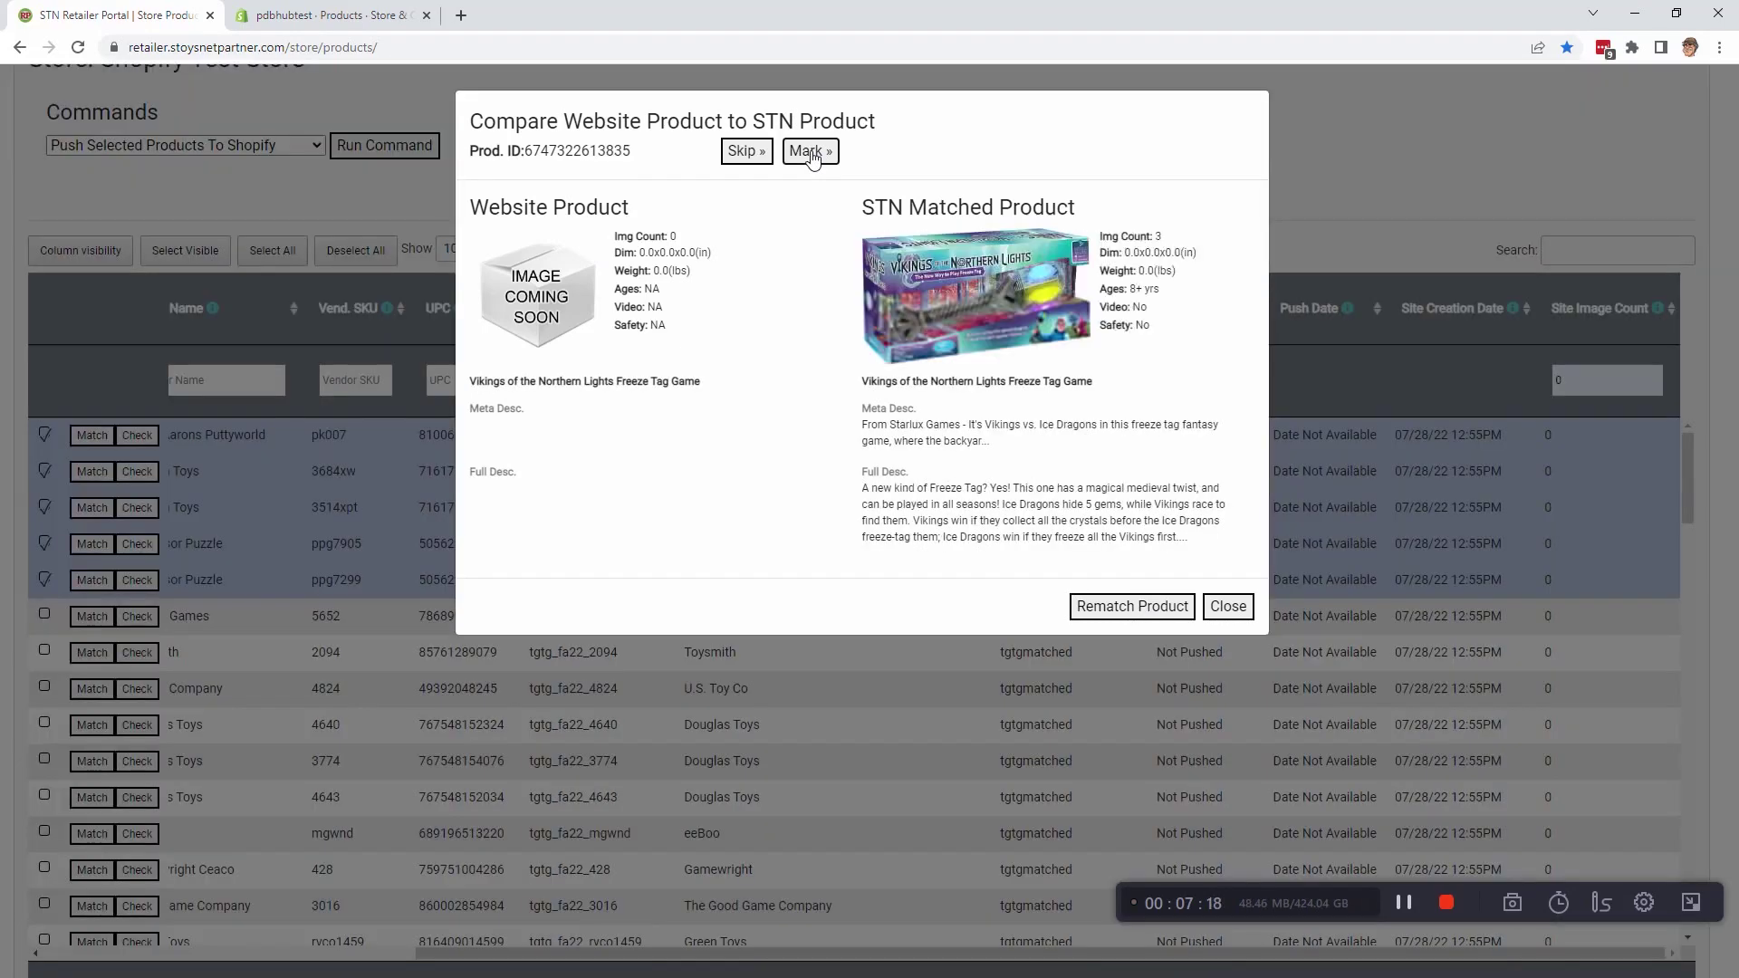
click(812, 154)
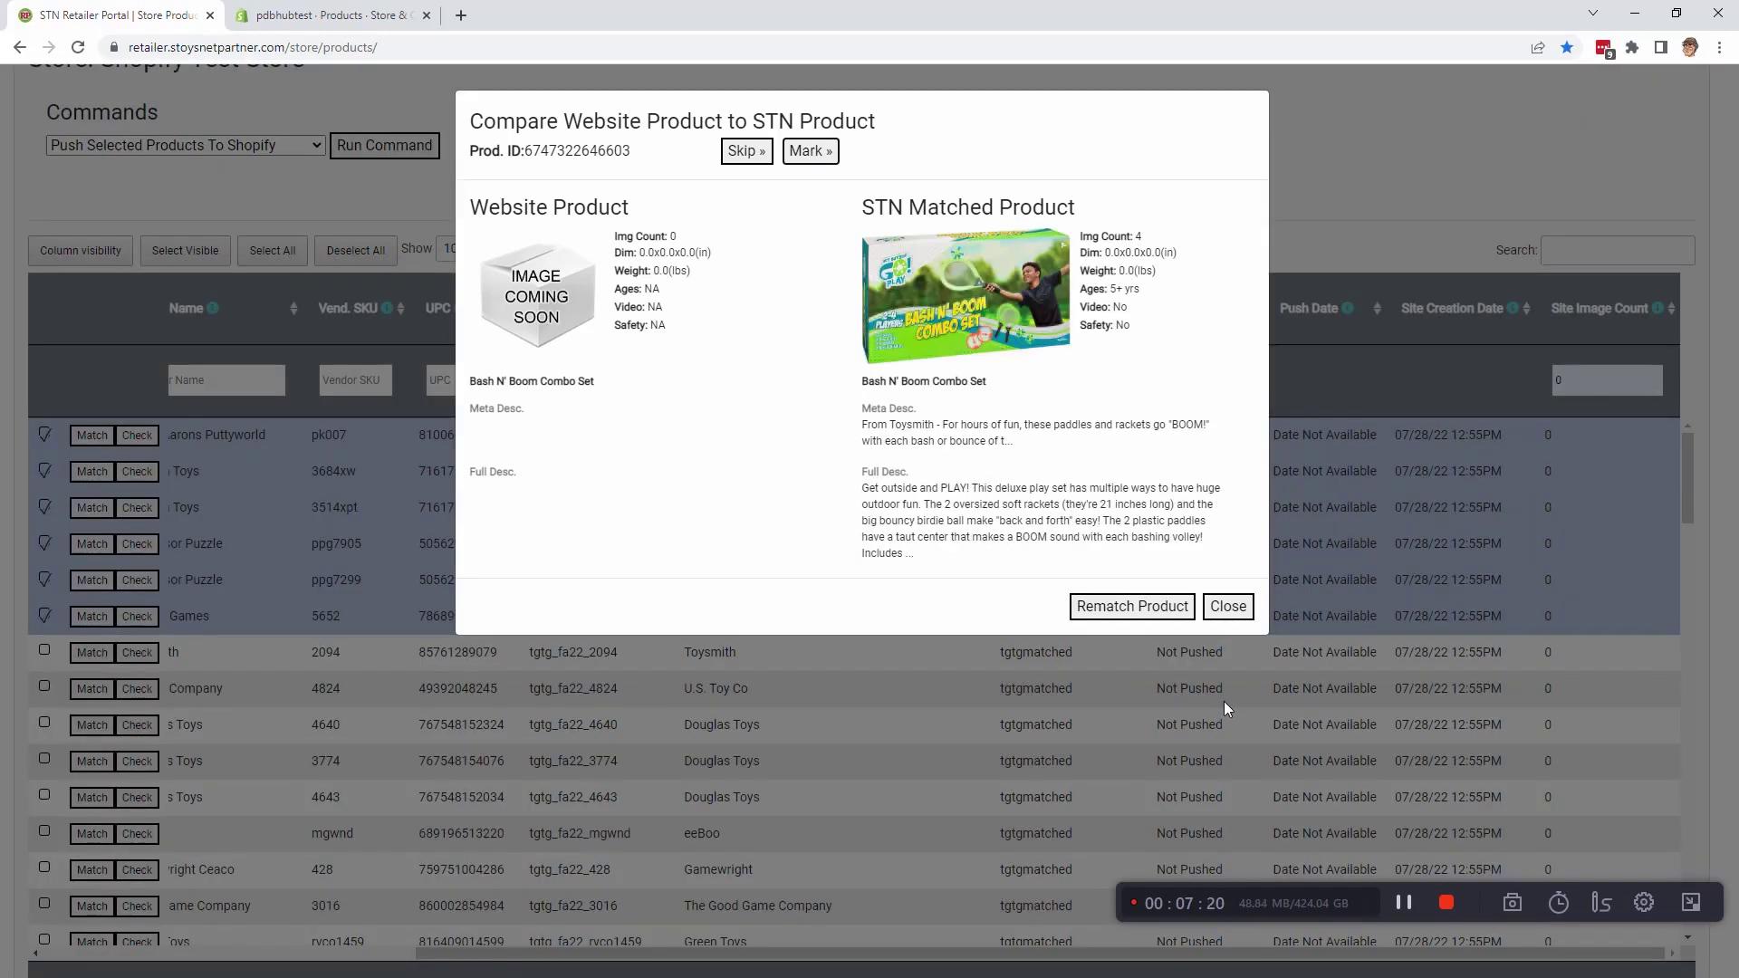
click(1228, 606)
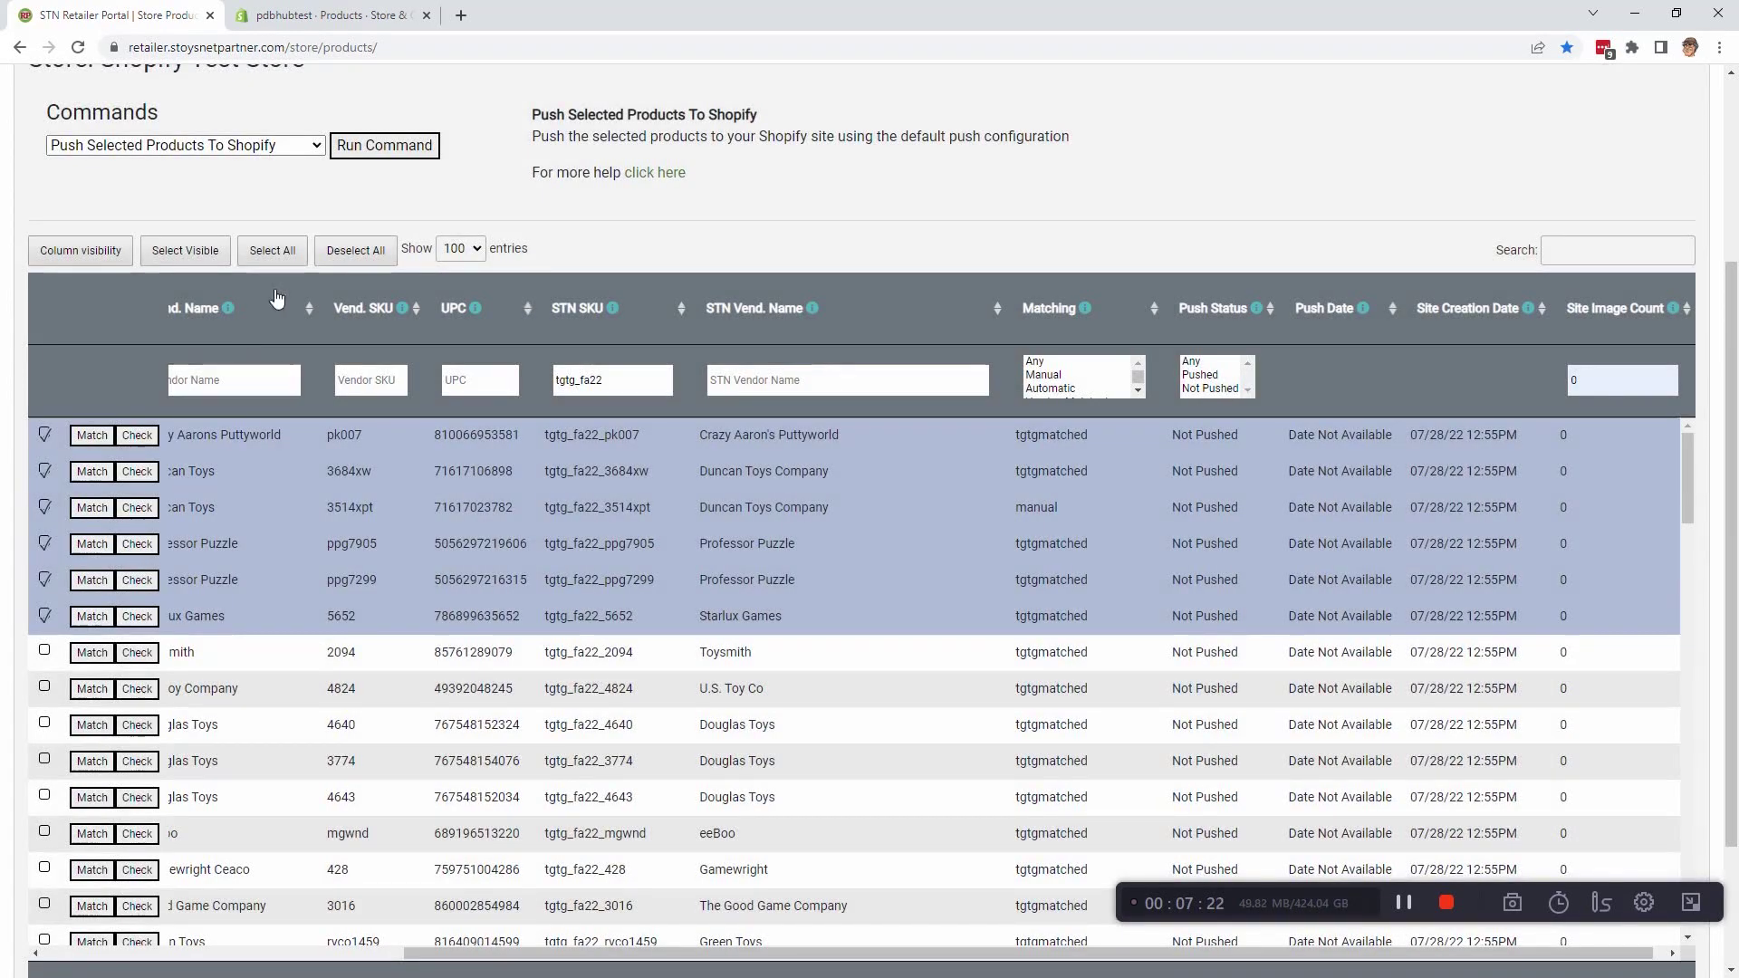
Select all filtered store products and run the Push Selected Products To Shopify As... command on them
click(279, 261)
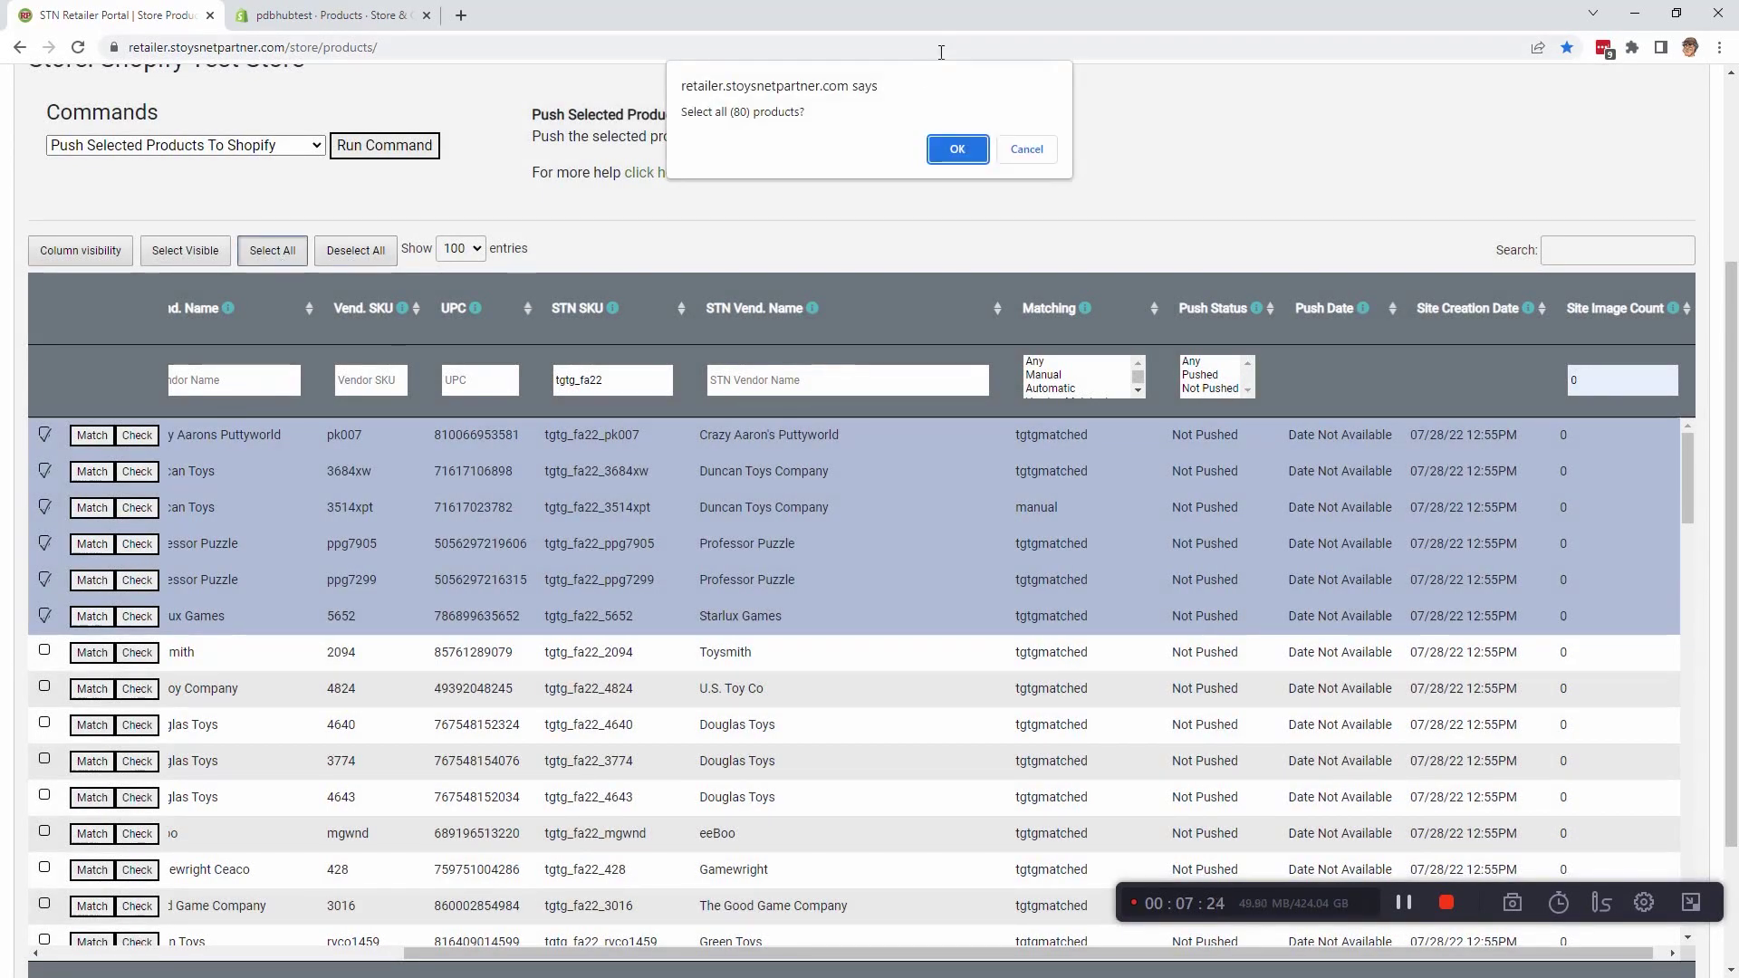
click(956, 150)
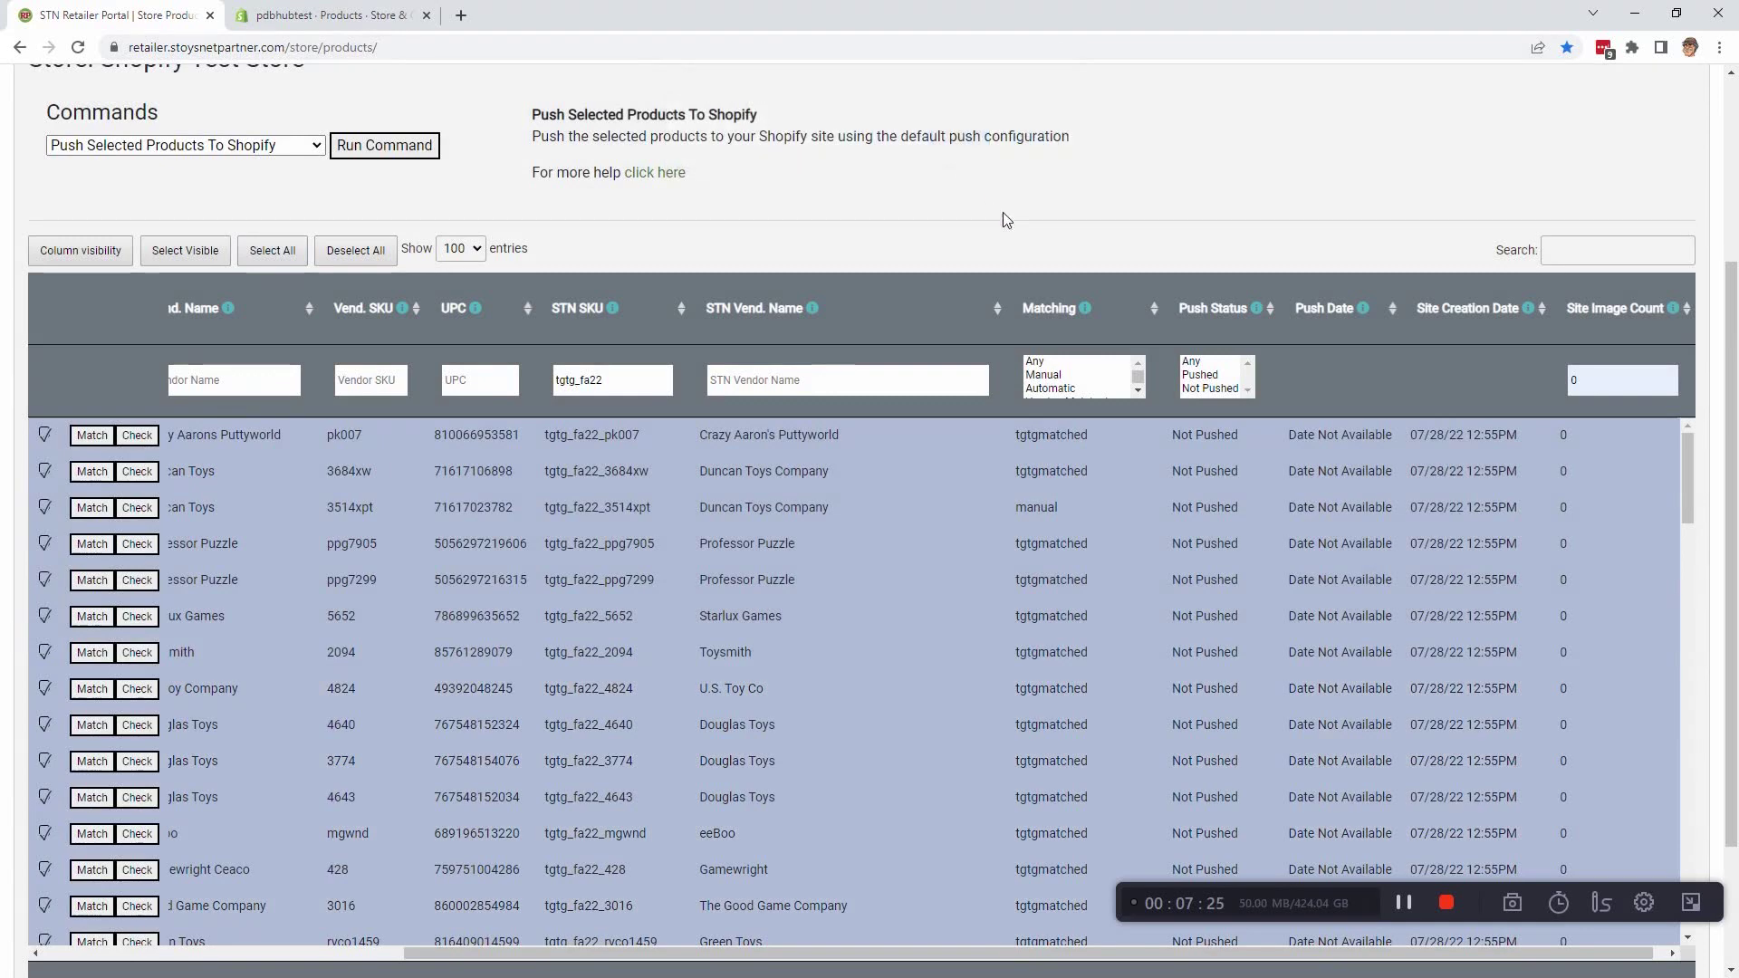
click(197, 149)
click(226, 179)
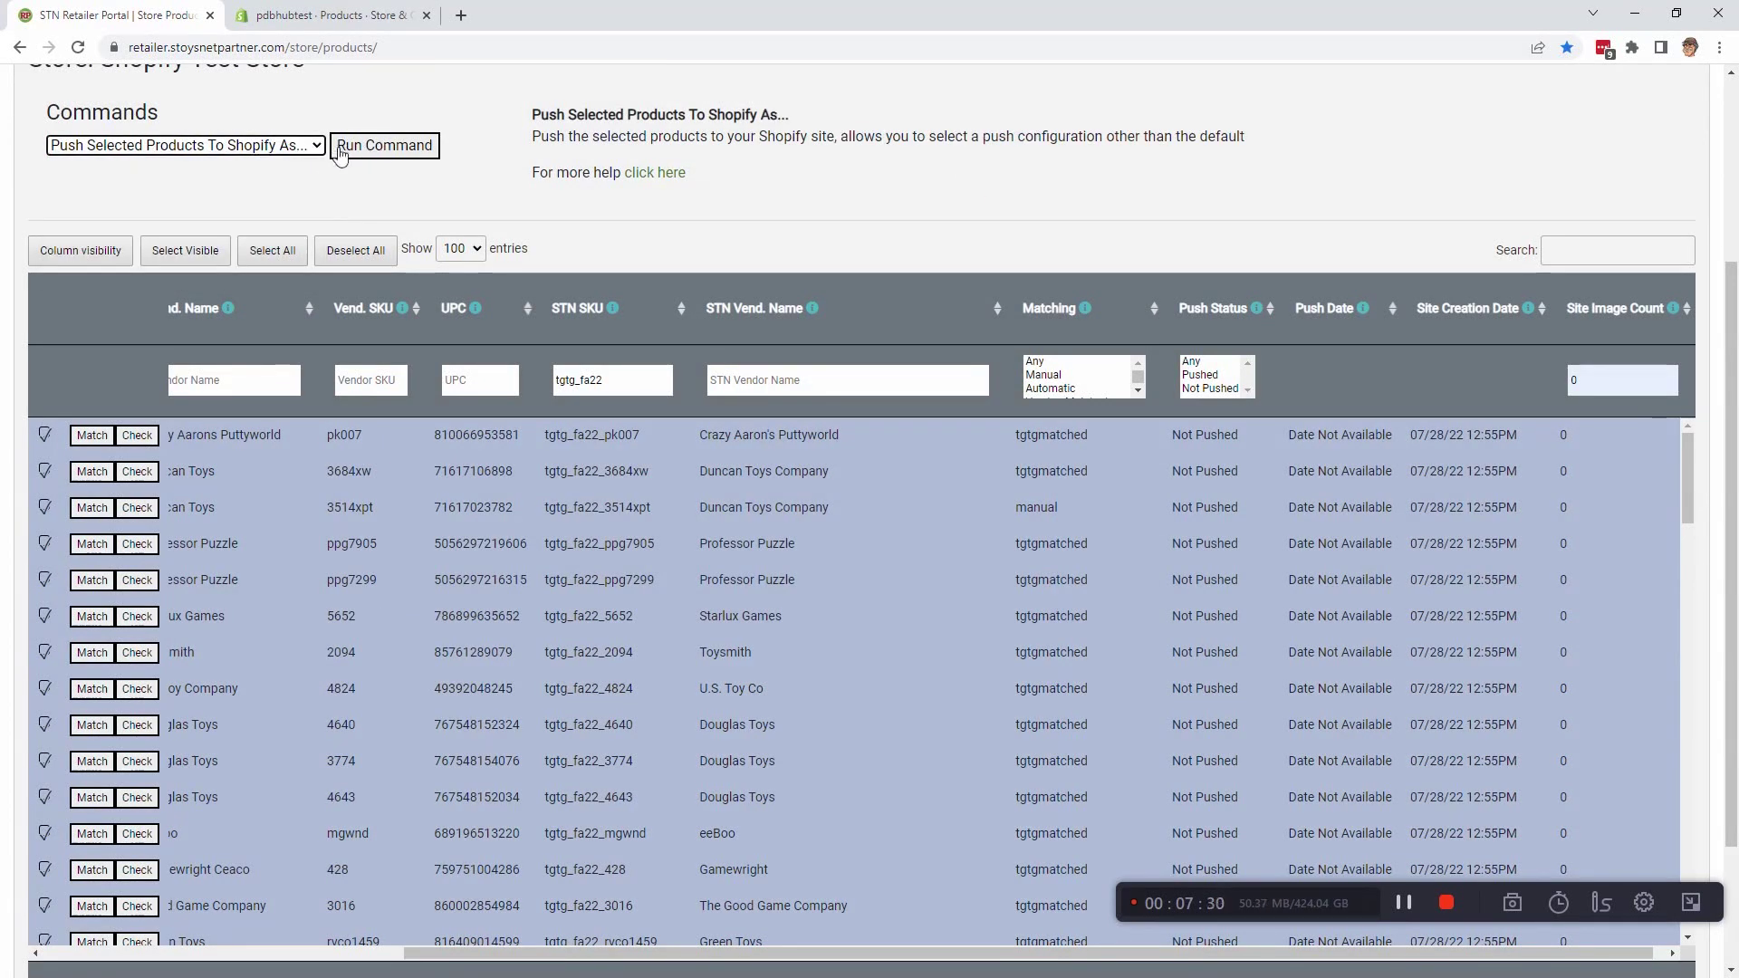
click(378, 148)
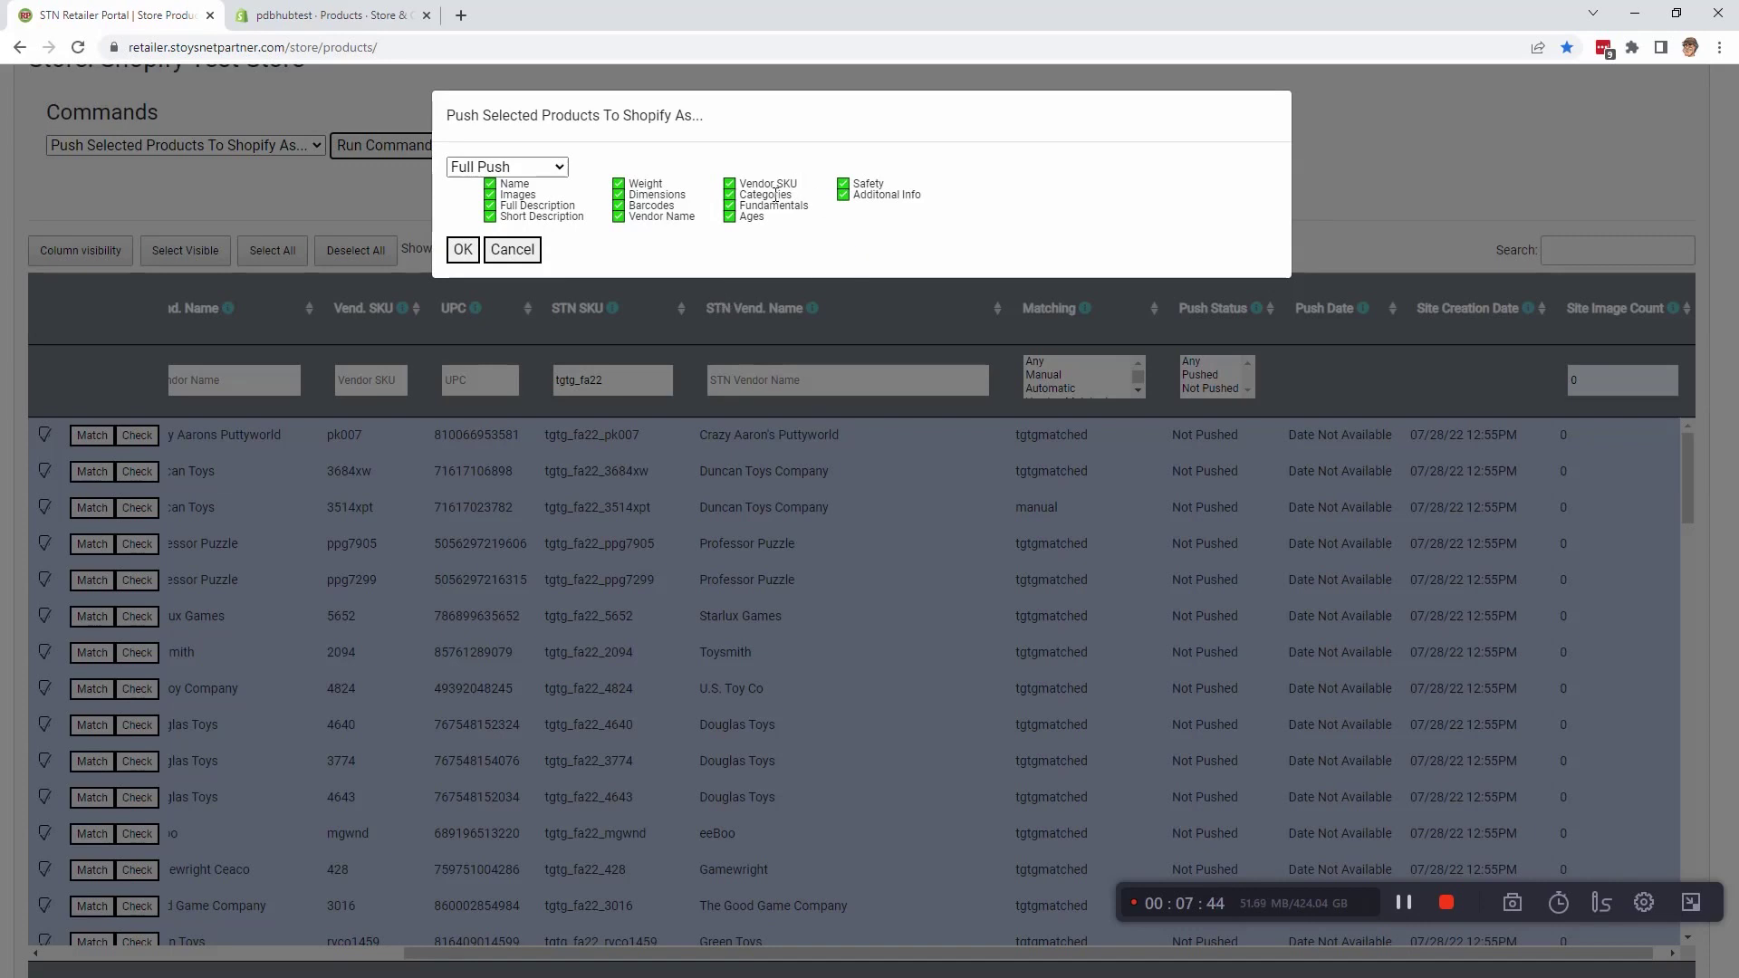
Switch the push configuration to Shopify no tags to compare which product fields it includes
drag(801, 184, 737, 182)
click(802, 265)
click(548, 169)
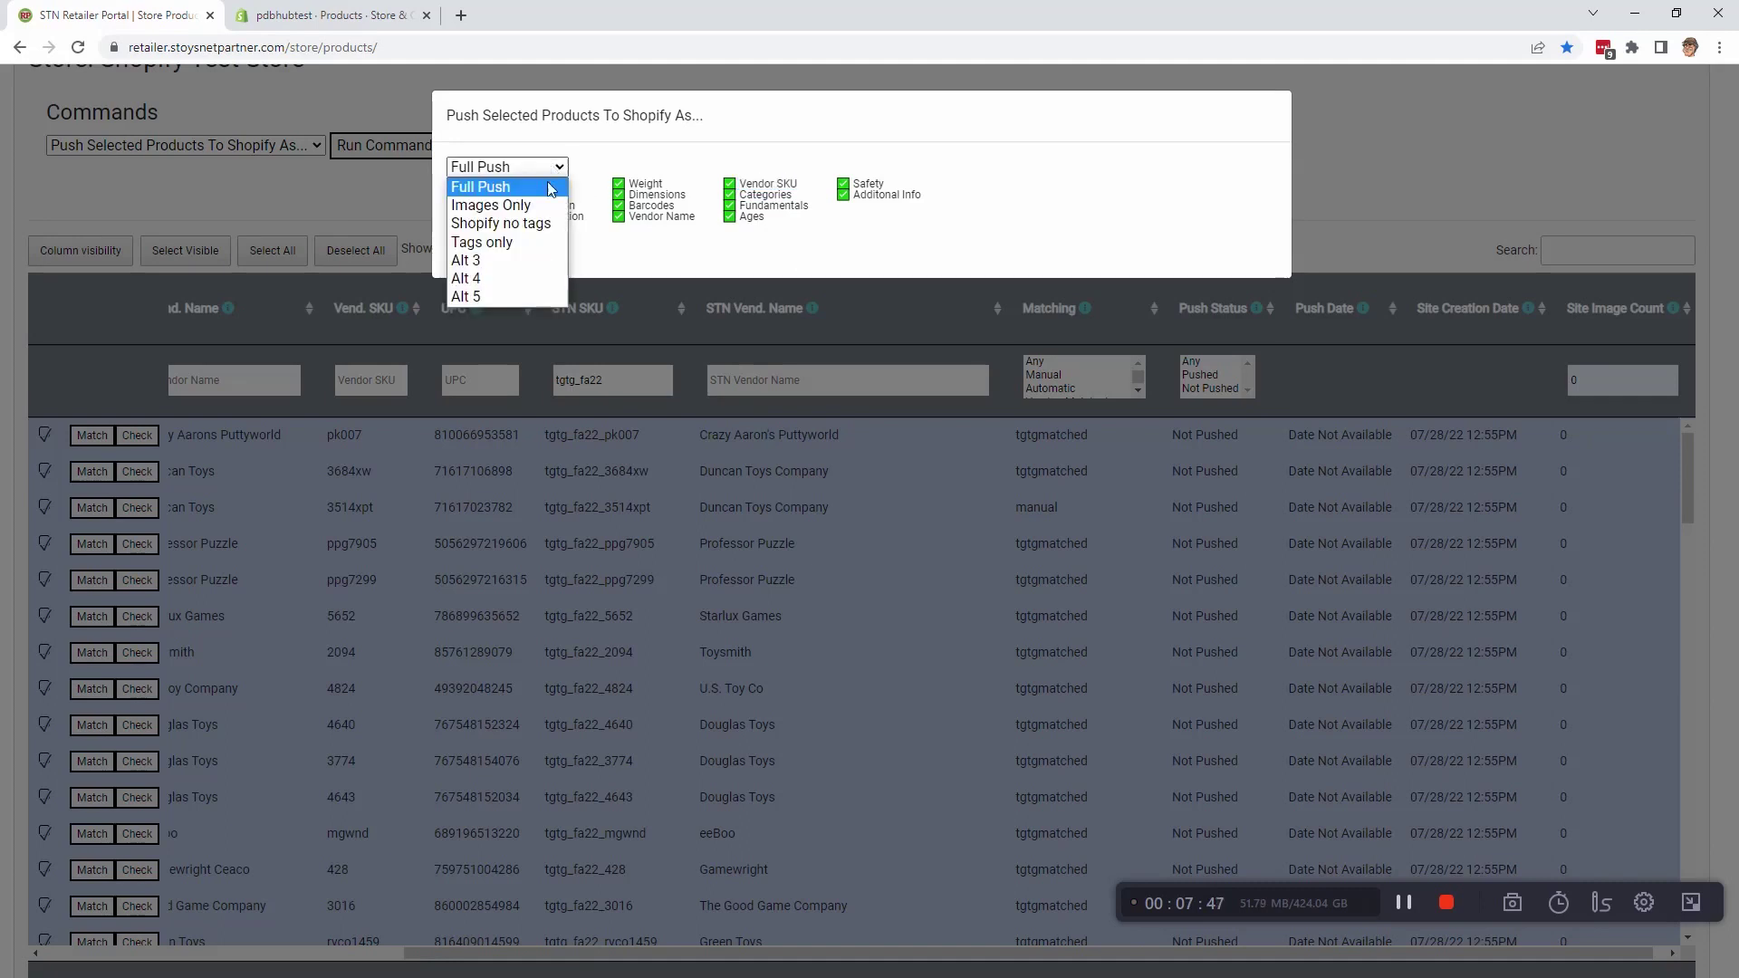
click(527, 224)
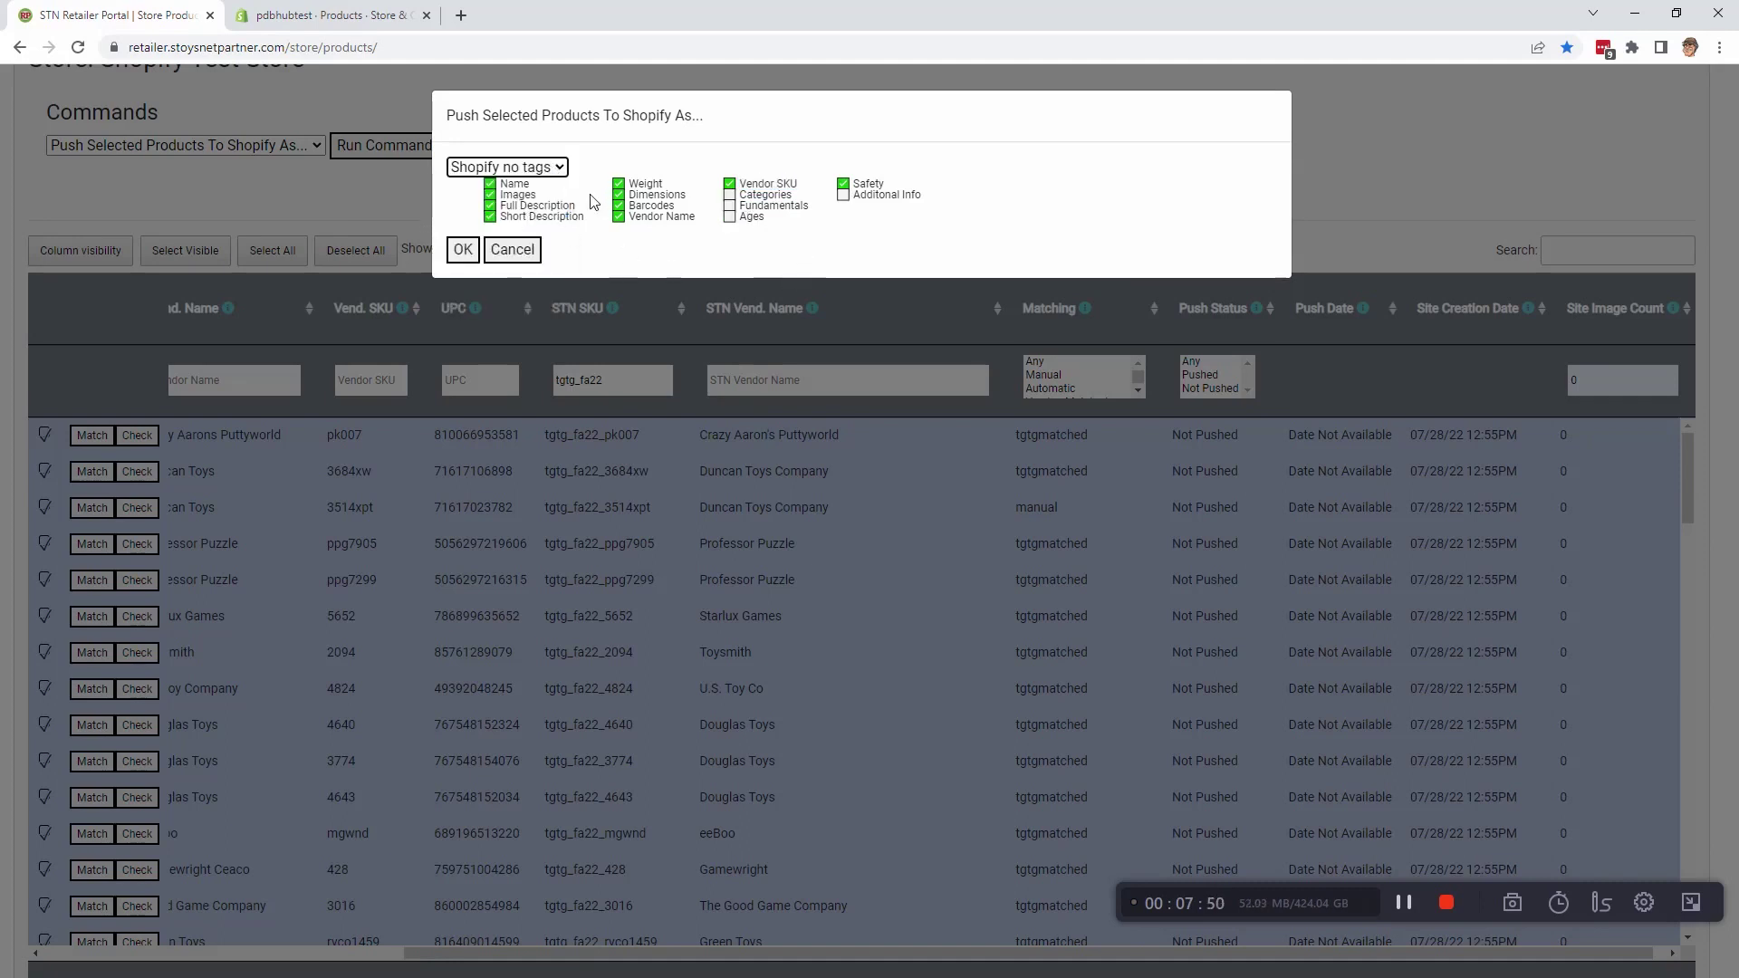
Choose the Full Push configuration and schedule the push of the selected products to Shopify
click(546, 168)
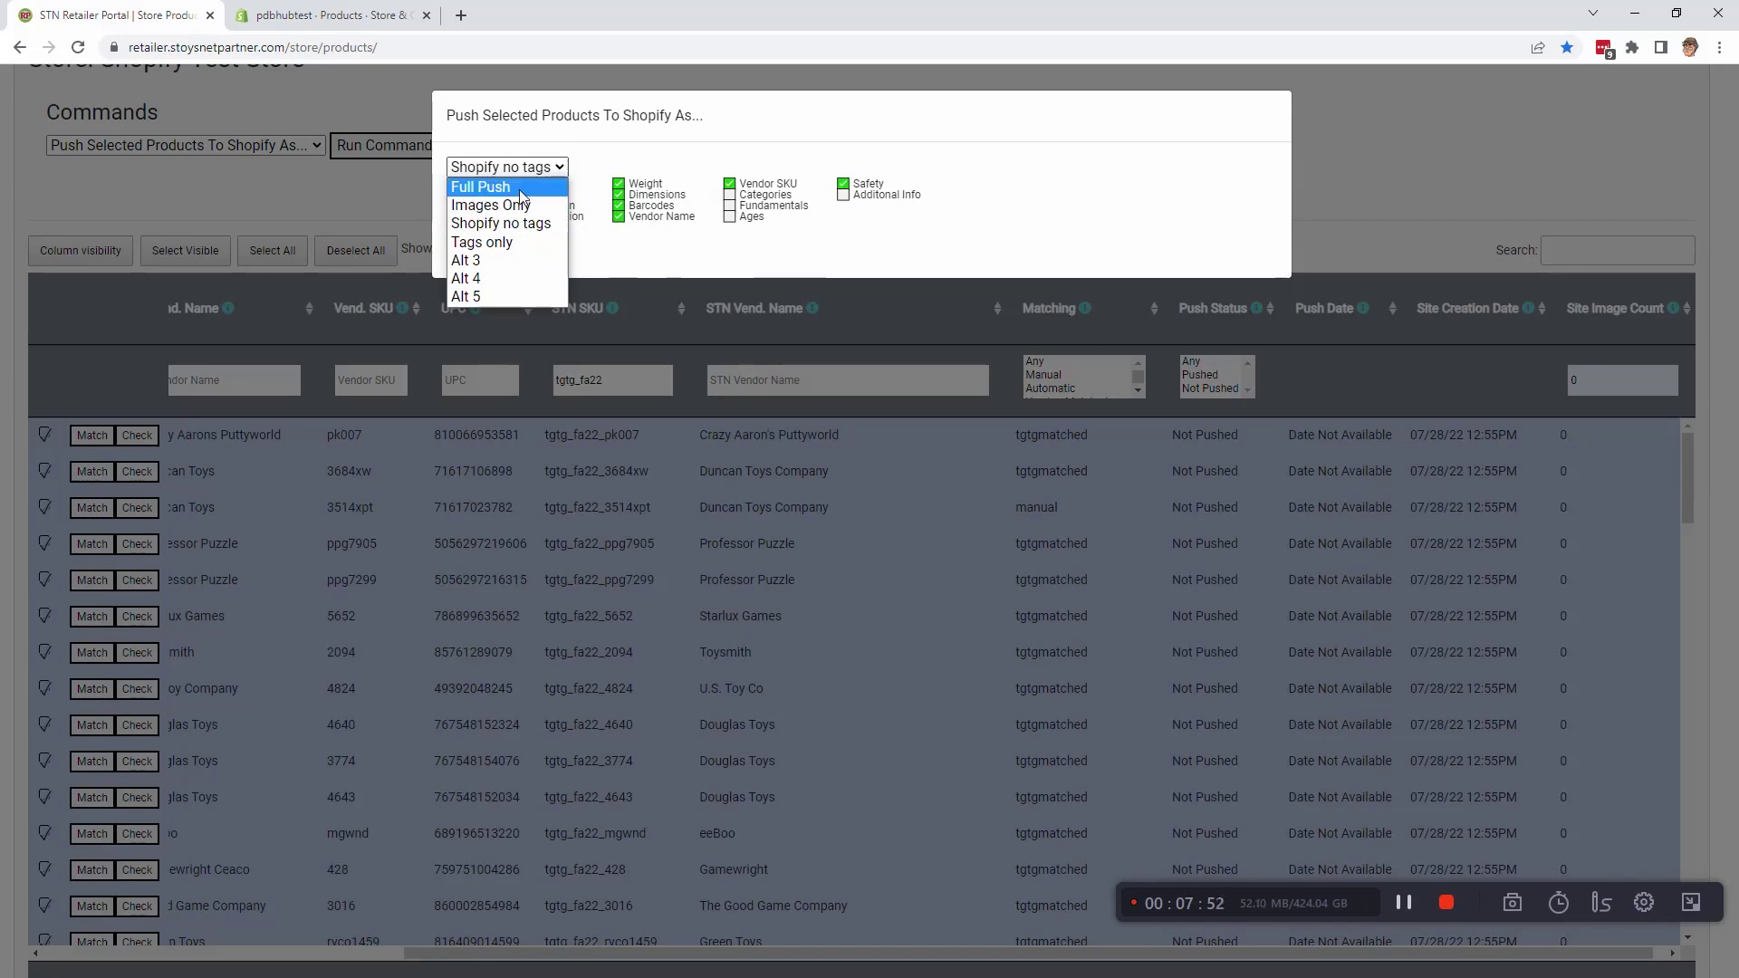
click(519, 187)
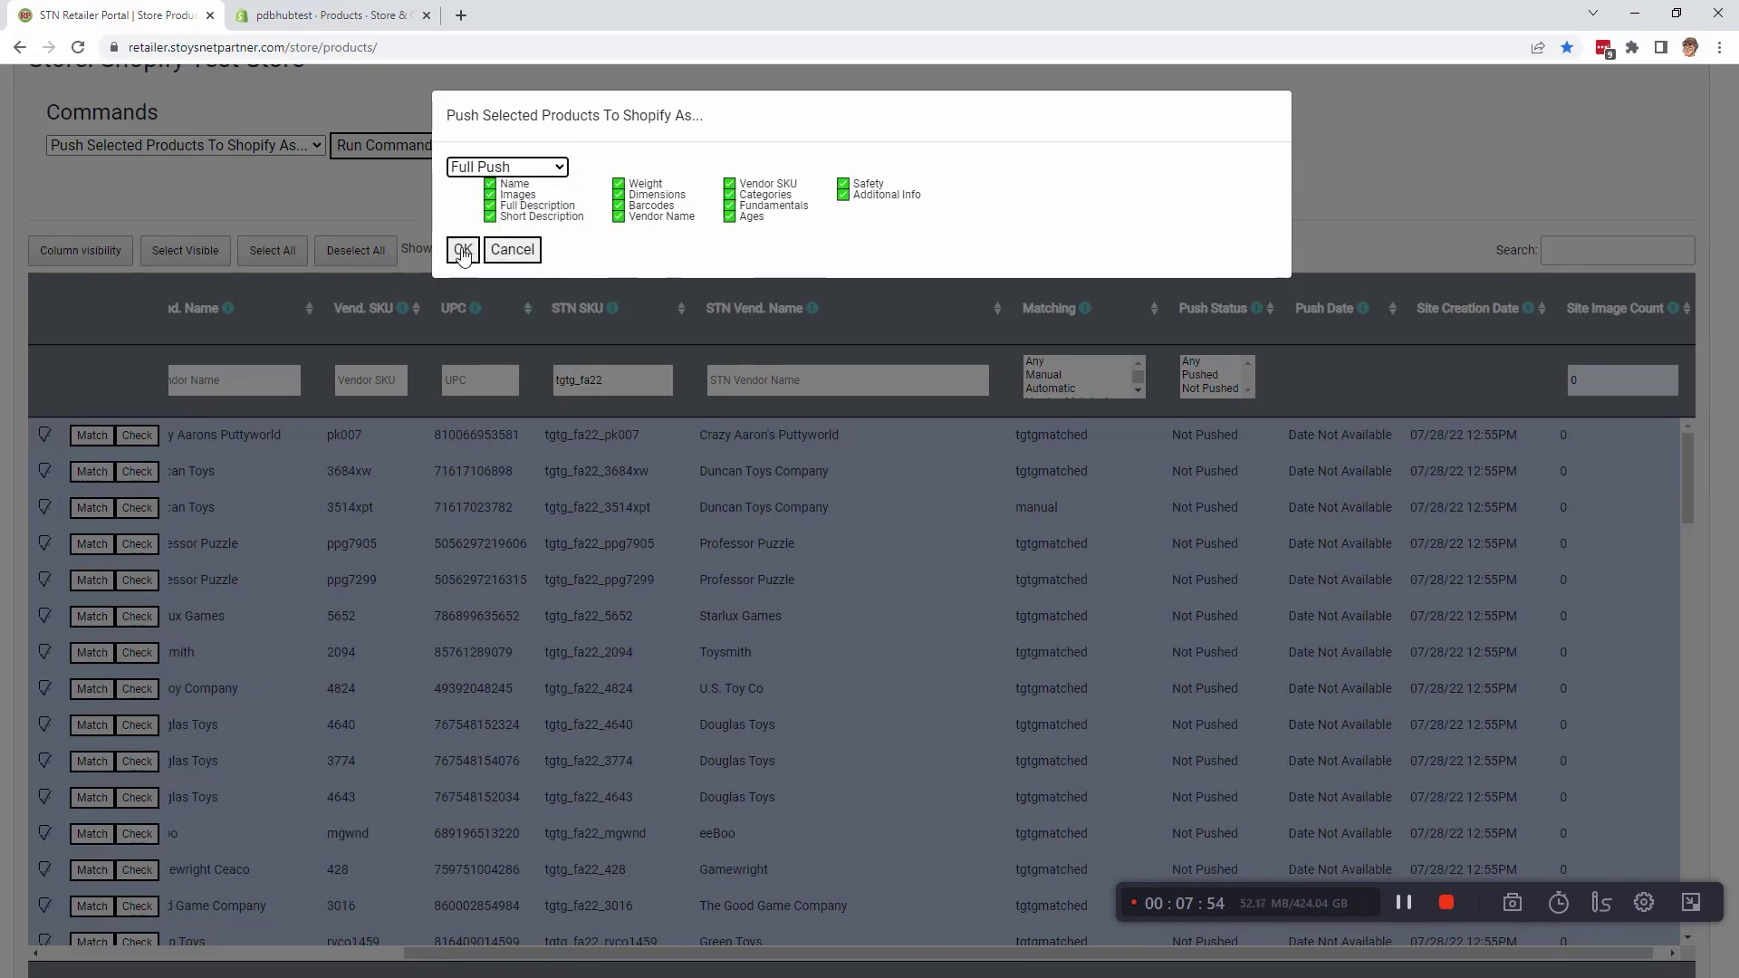
click(462, 250)
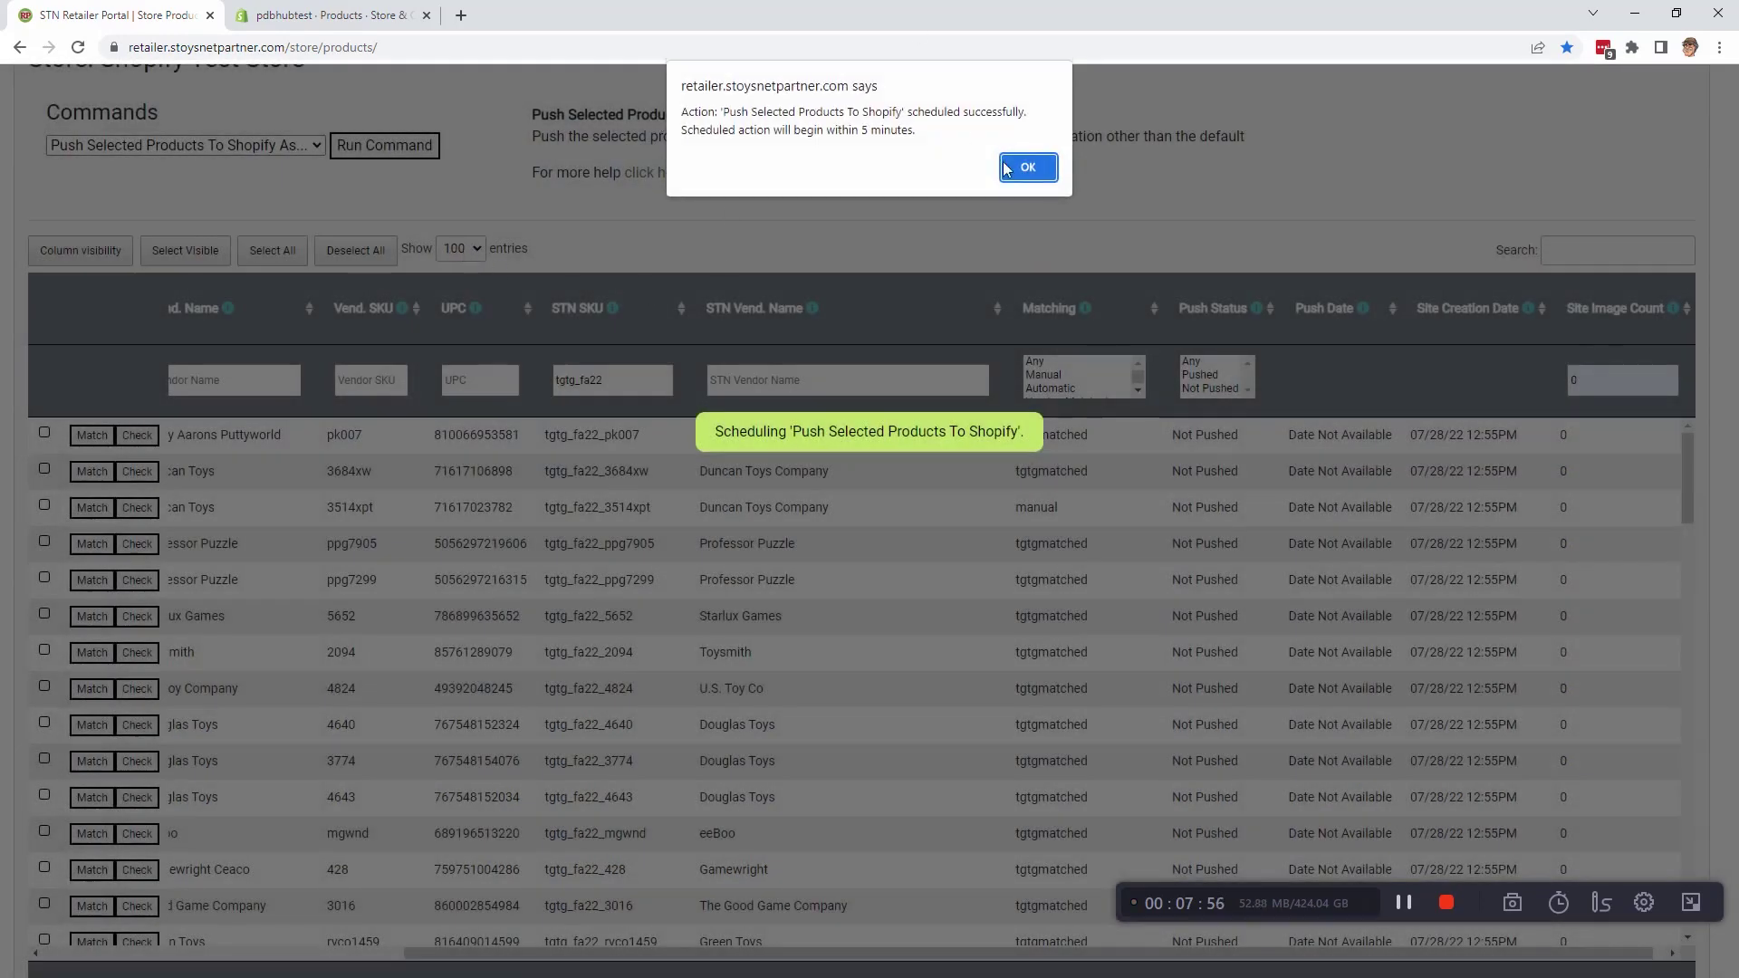
click(1029, 167)
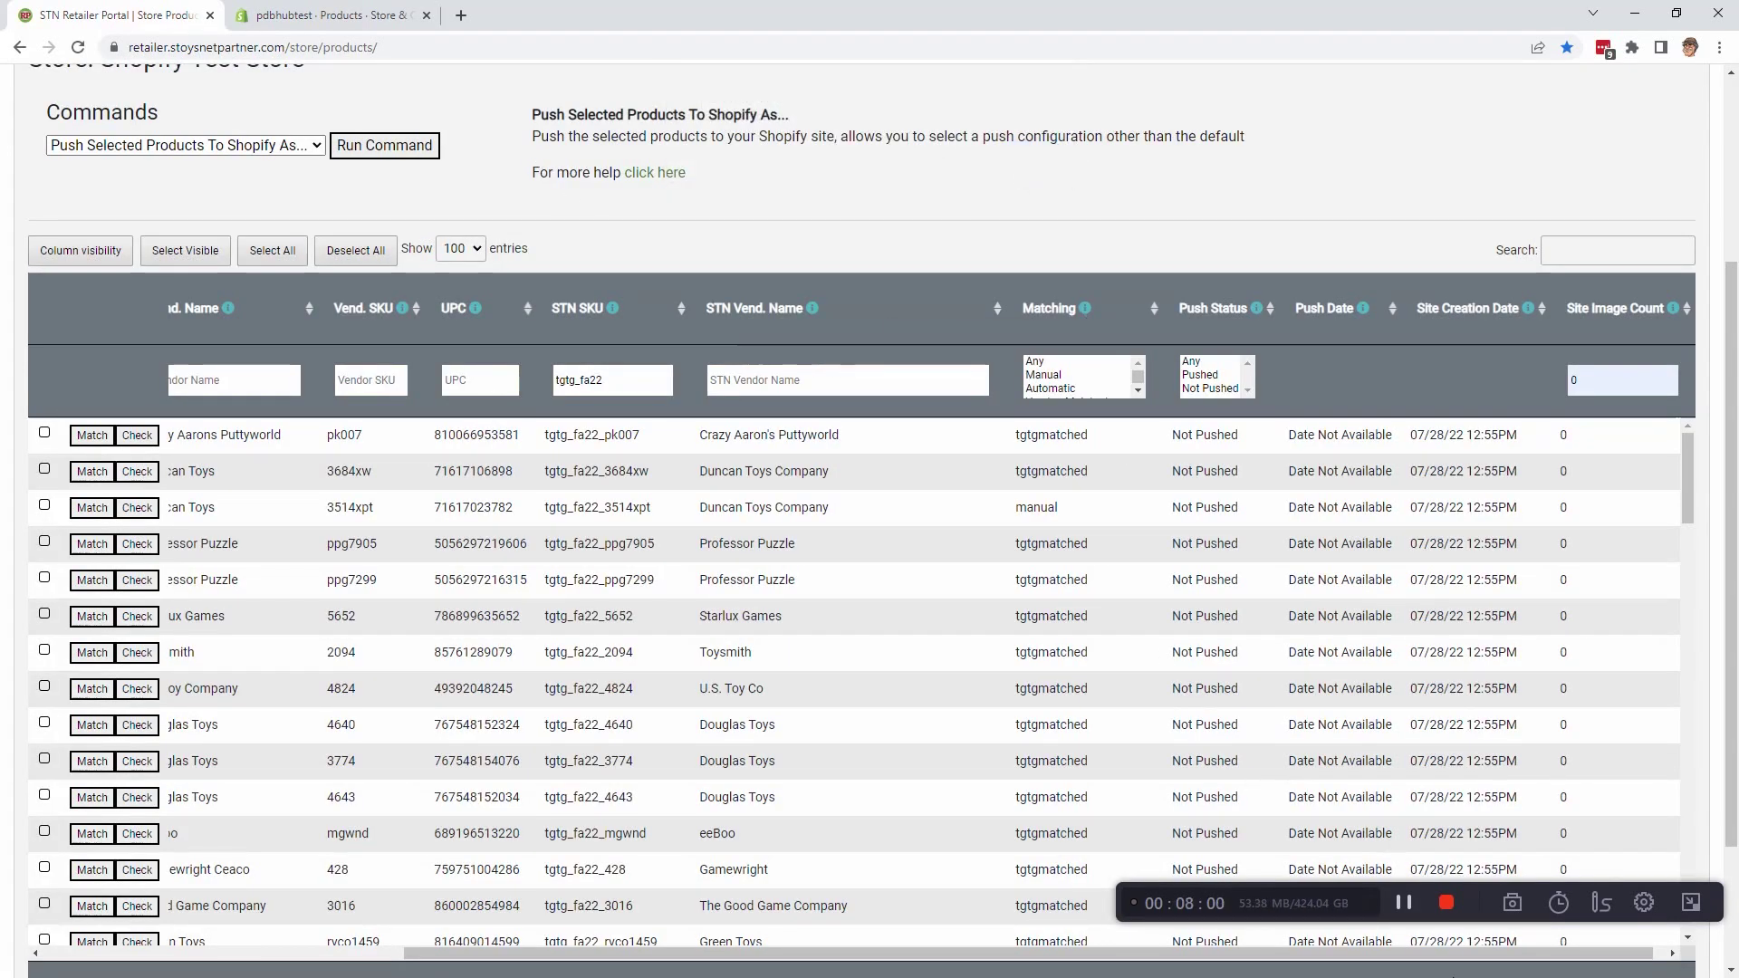
click(1405, 904)
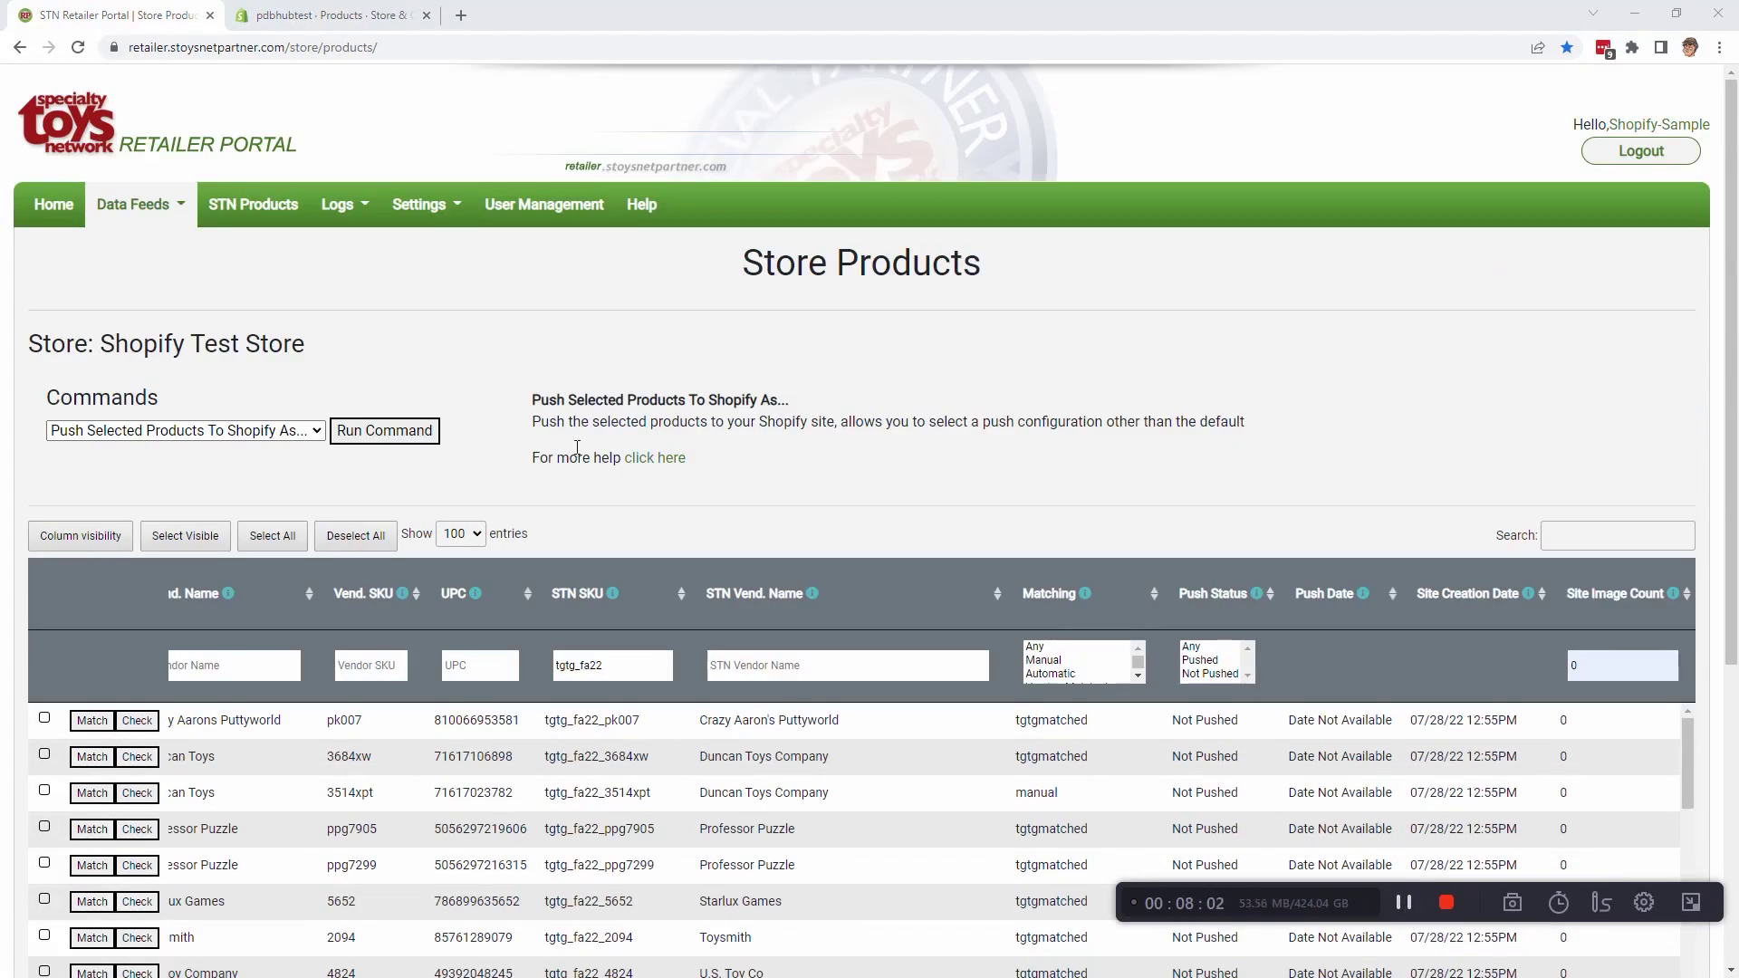
Open the TGTG Fall 2022 catalog products list and look through the mapped STN and store products
click(136, 204)
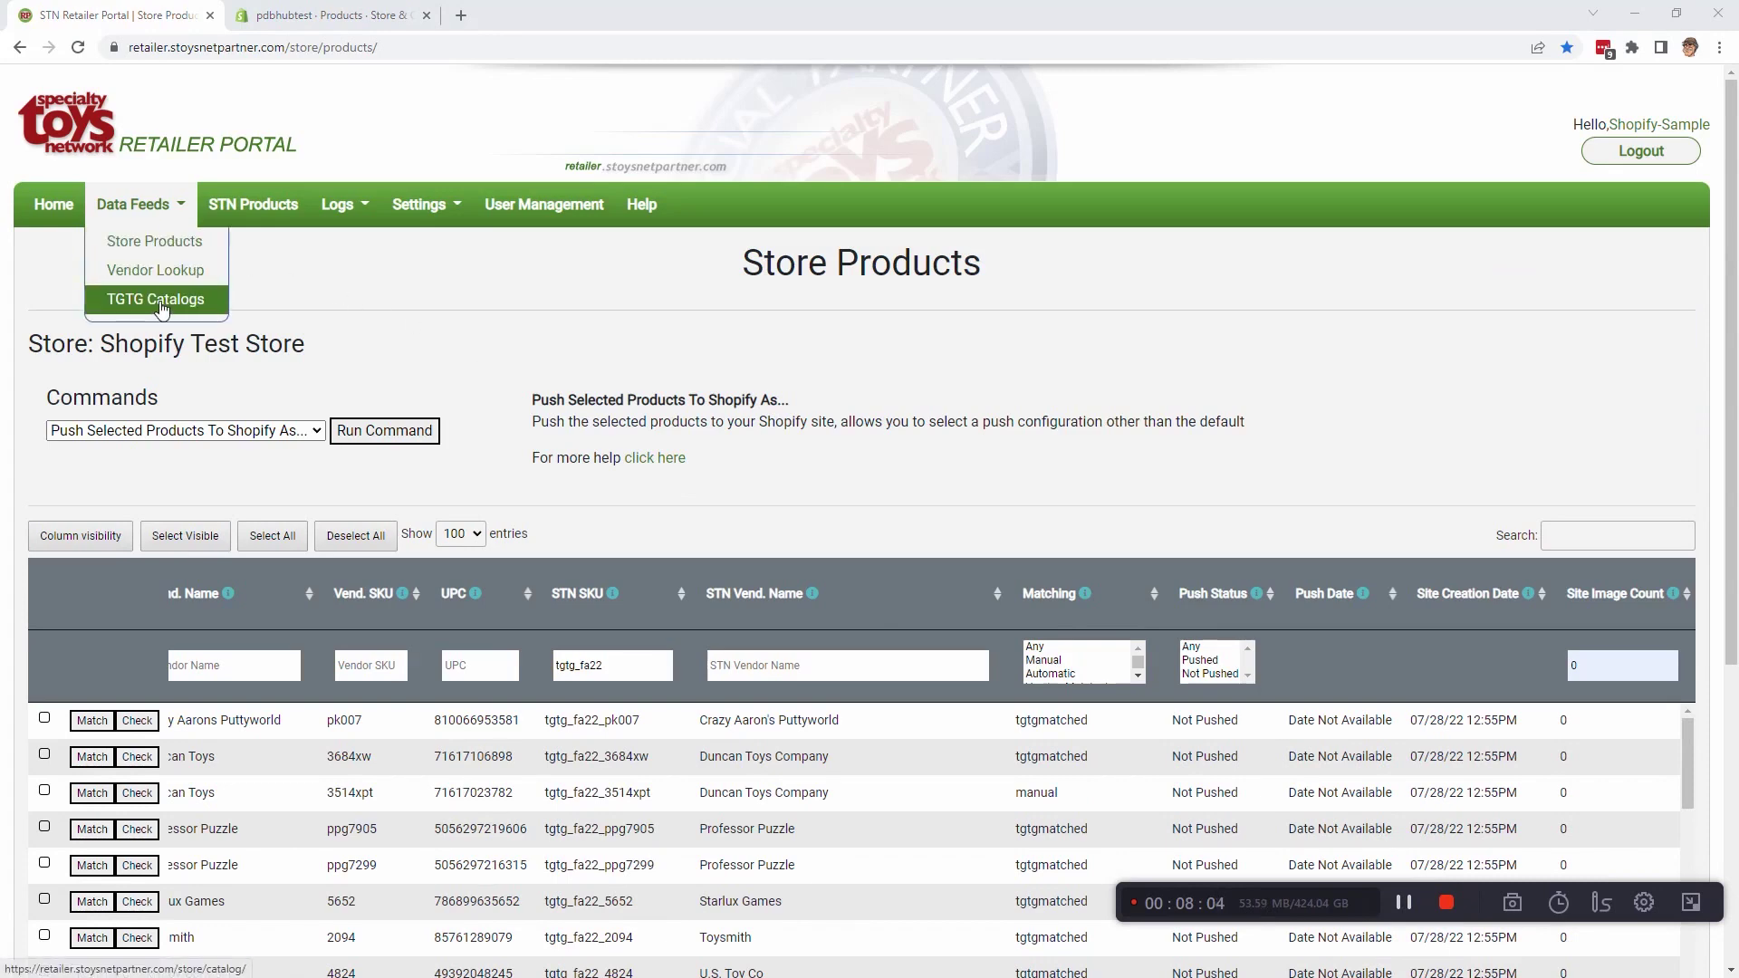
click(160, 301)
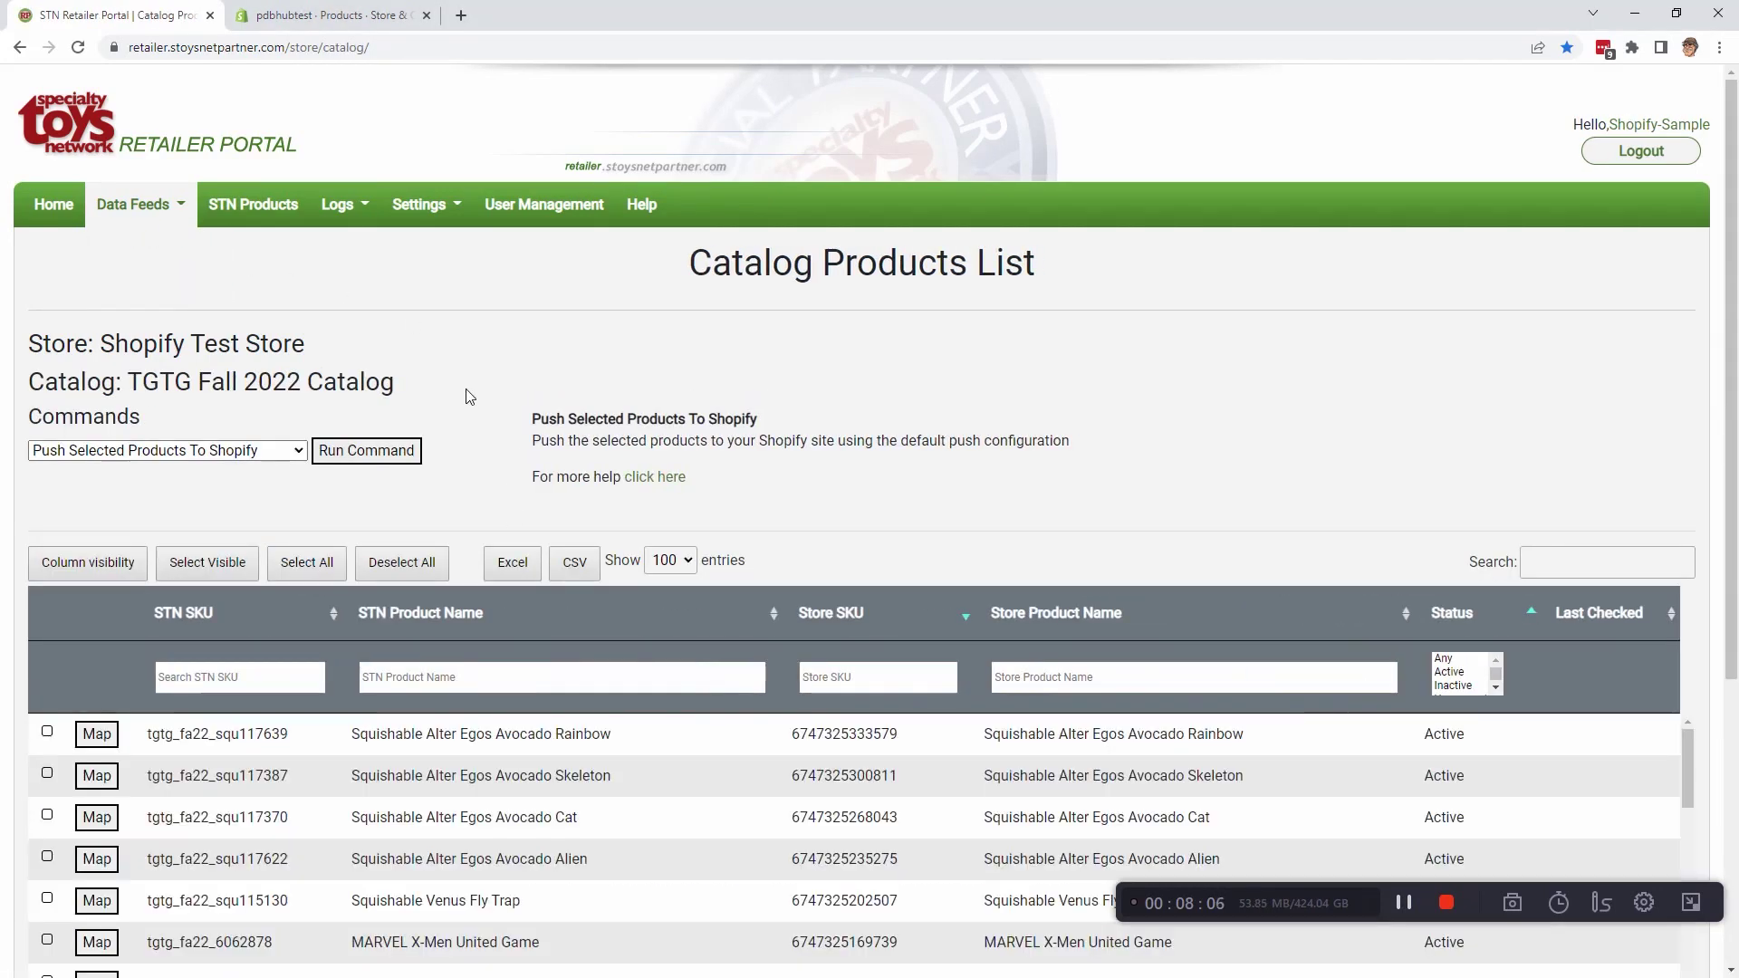
scroll(619, 443, down, 3)
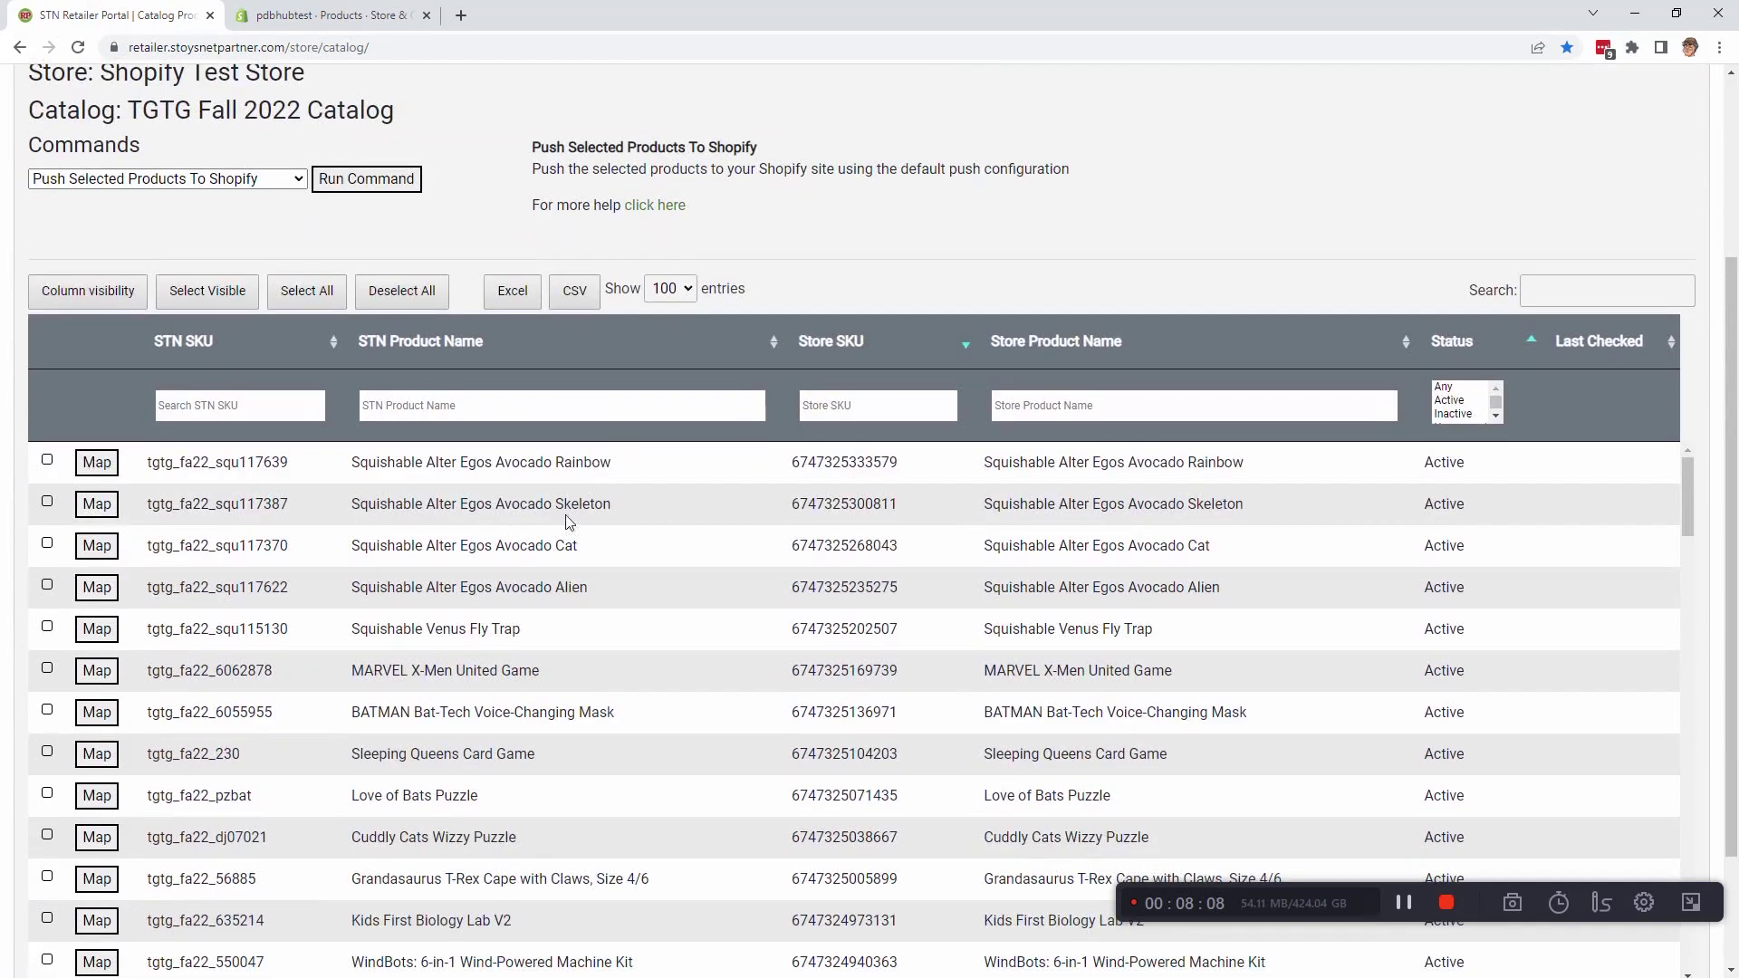
scroll(508, 548, down, 5)
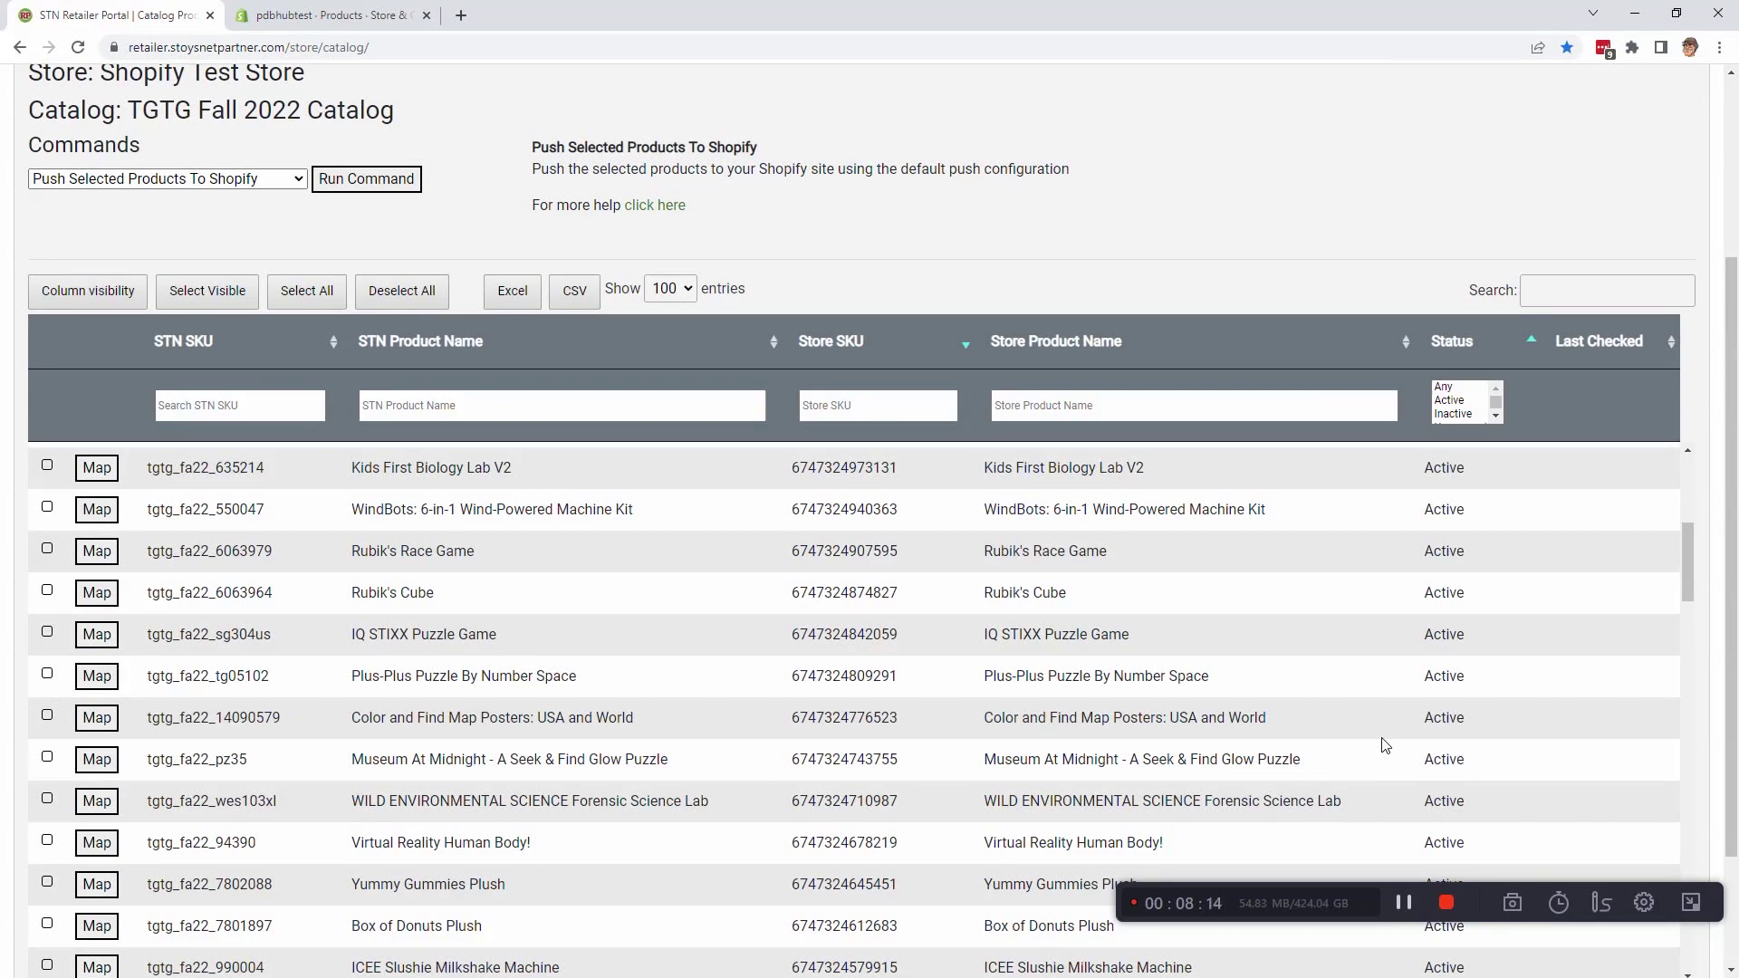
scroll(1378, 749, up, 5)
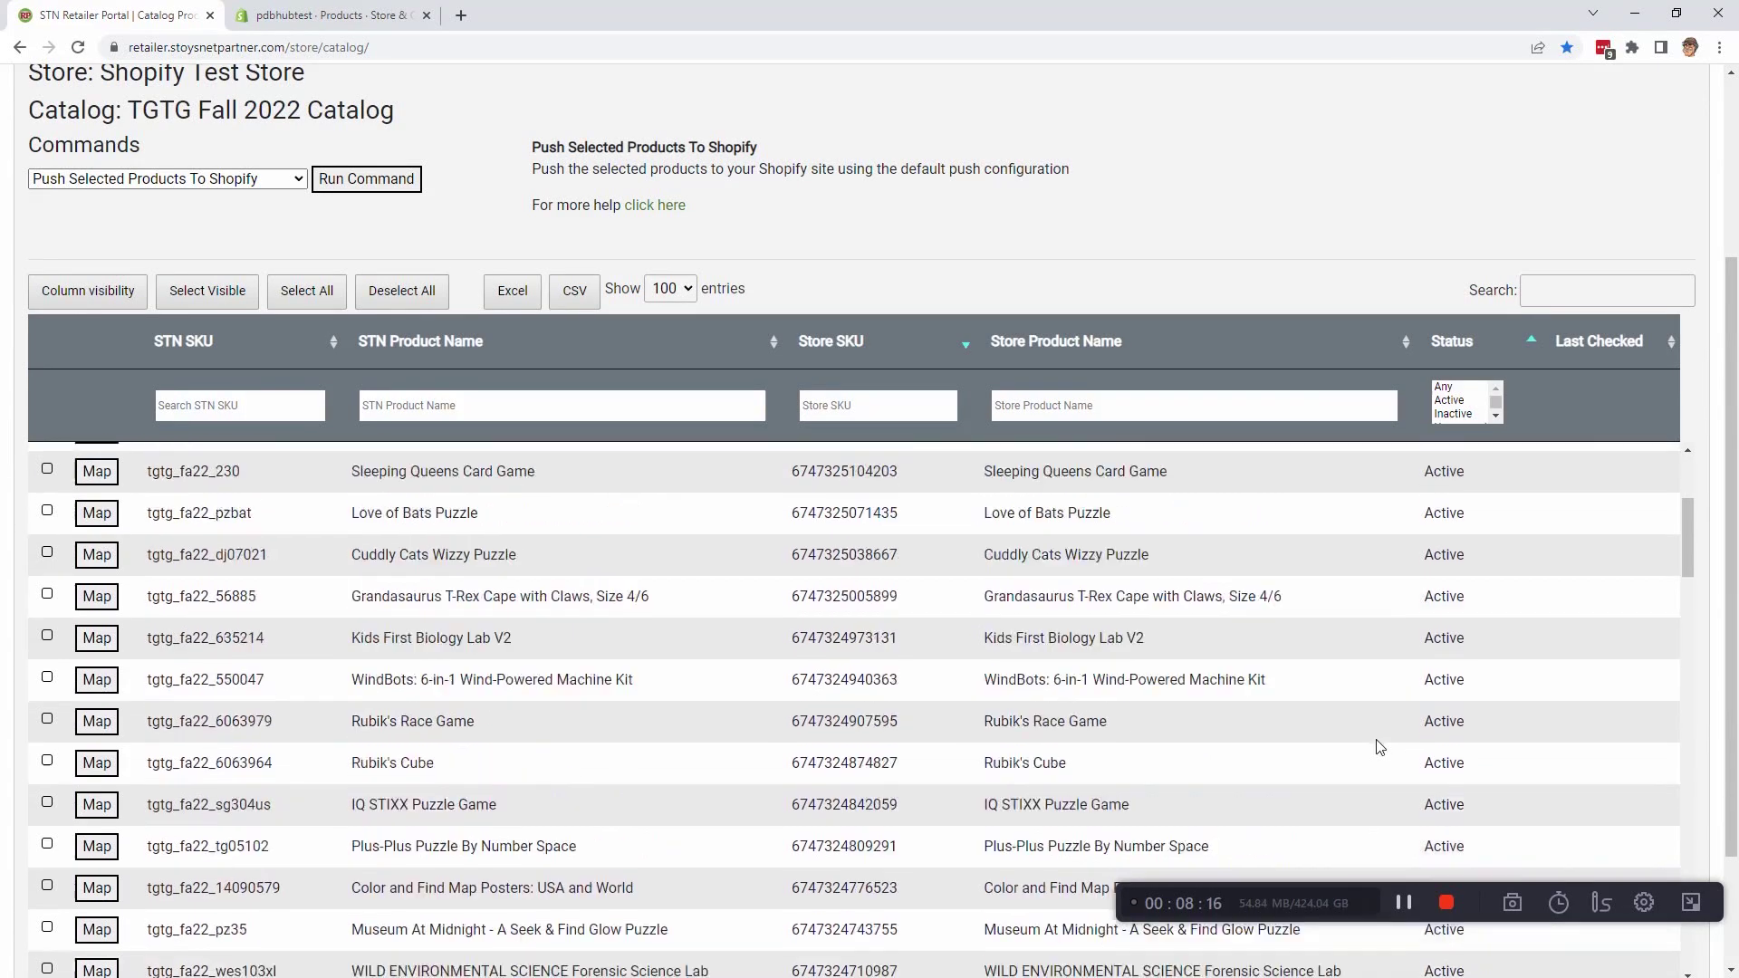
scroll(679, 450, up, 3)
Return to the store products list and filter it by STN SKU tgtg_fa22
click(145, 205)
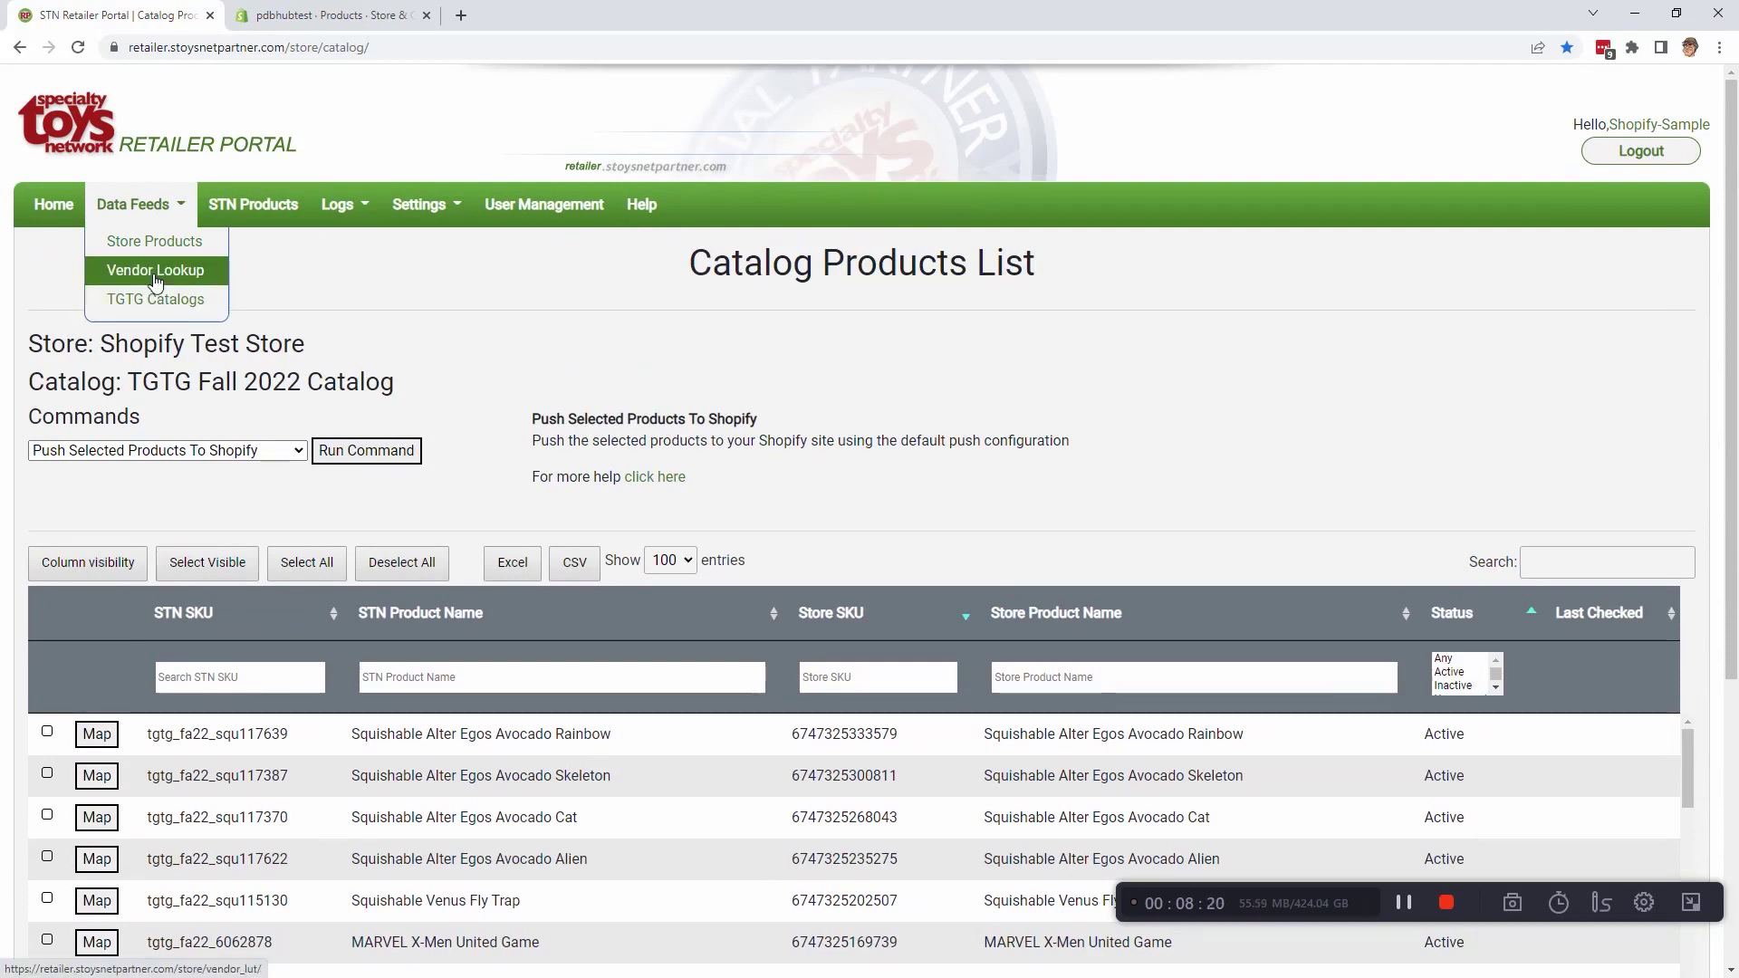
click(151, 242)
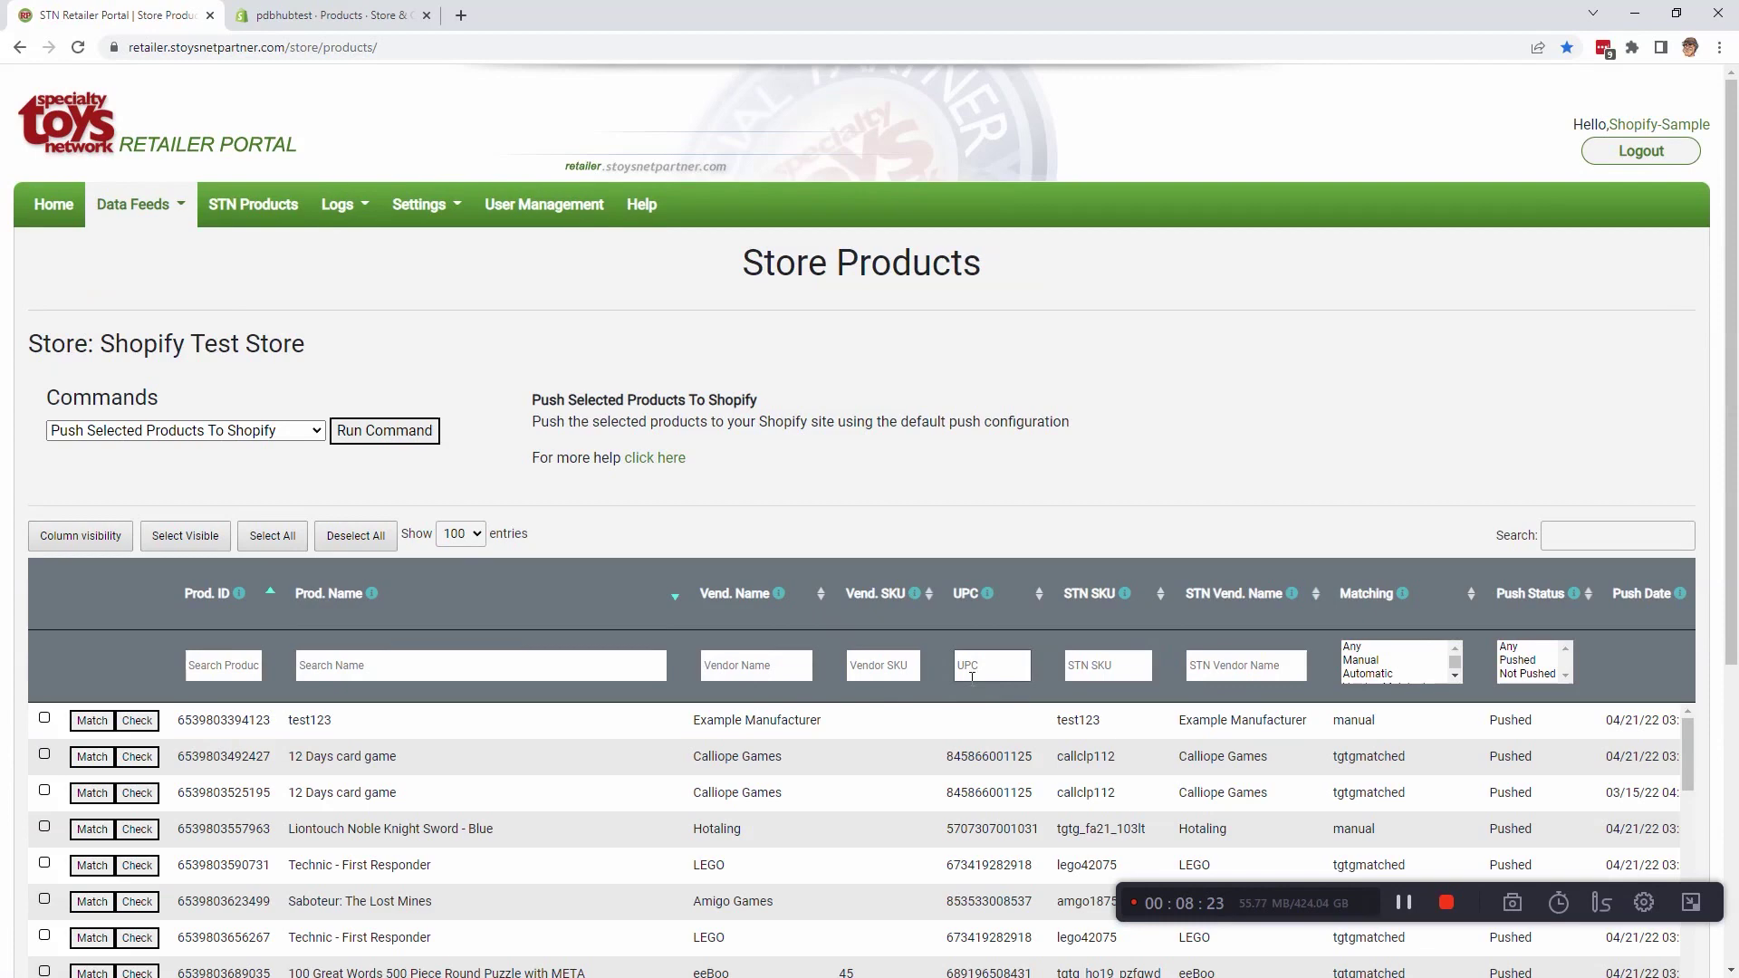
click(1105, 667)
text(tgtg)
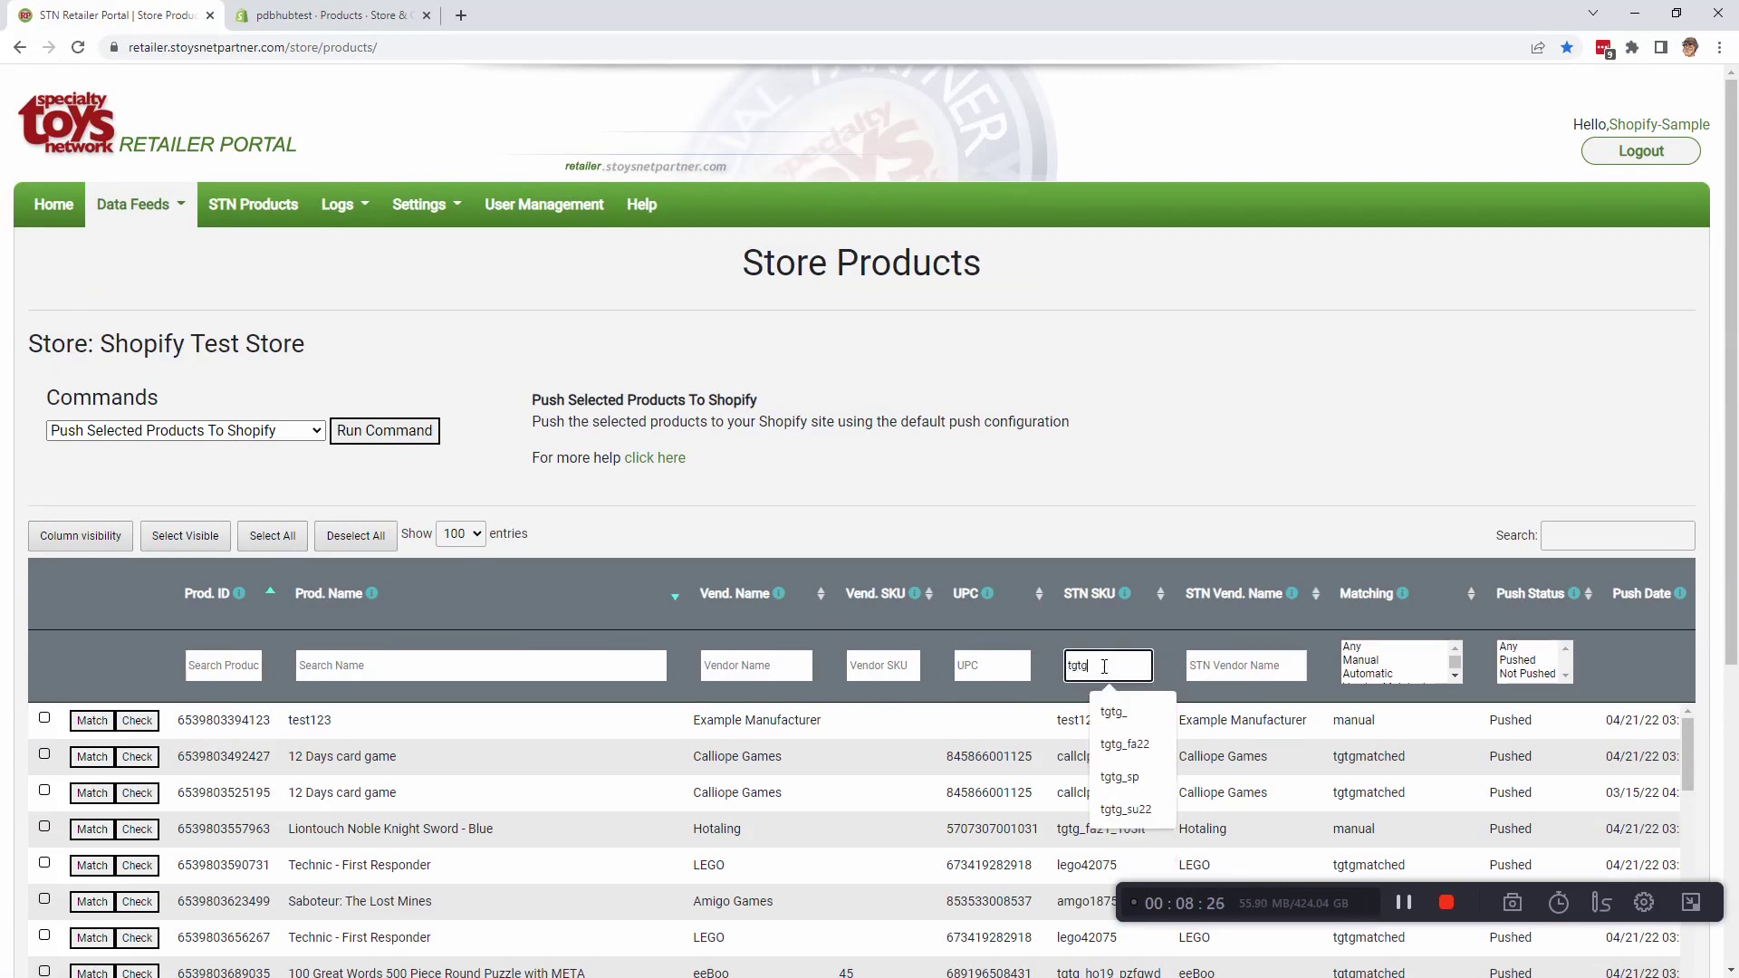
text(_fa)
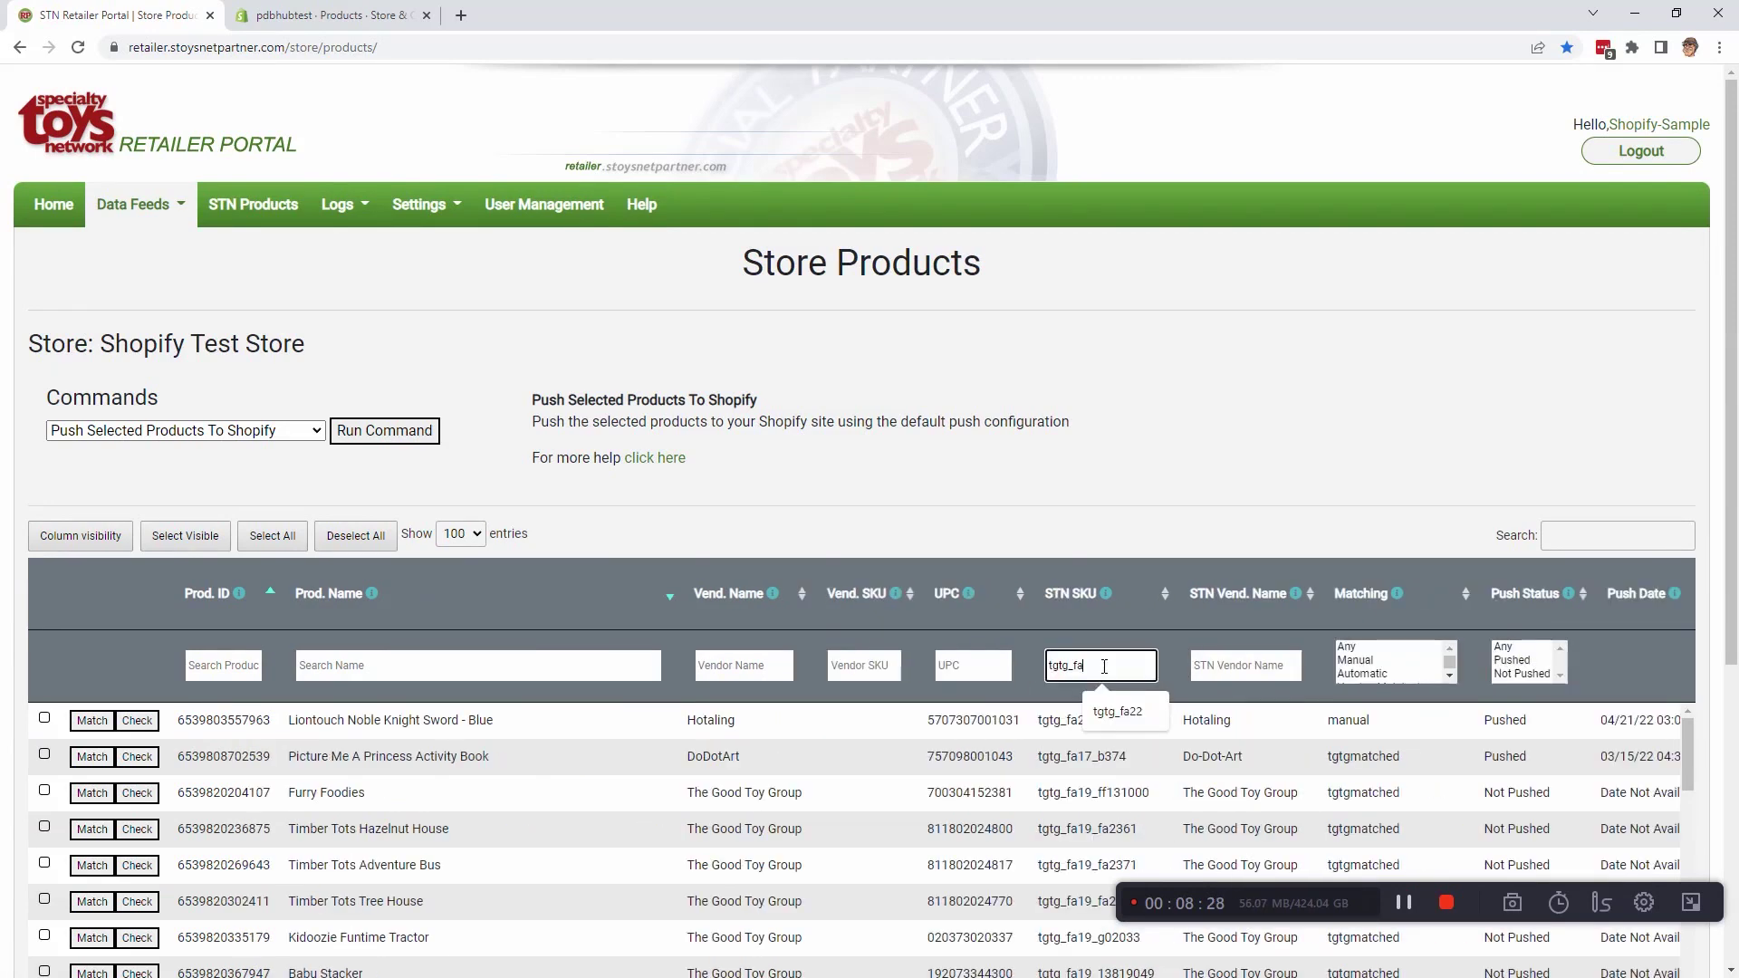
text(22)
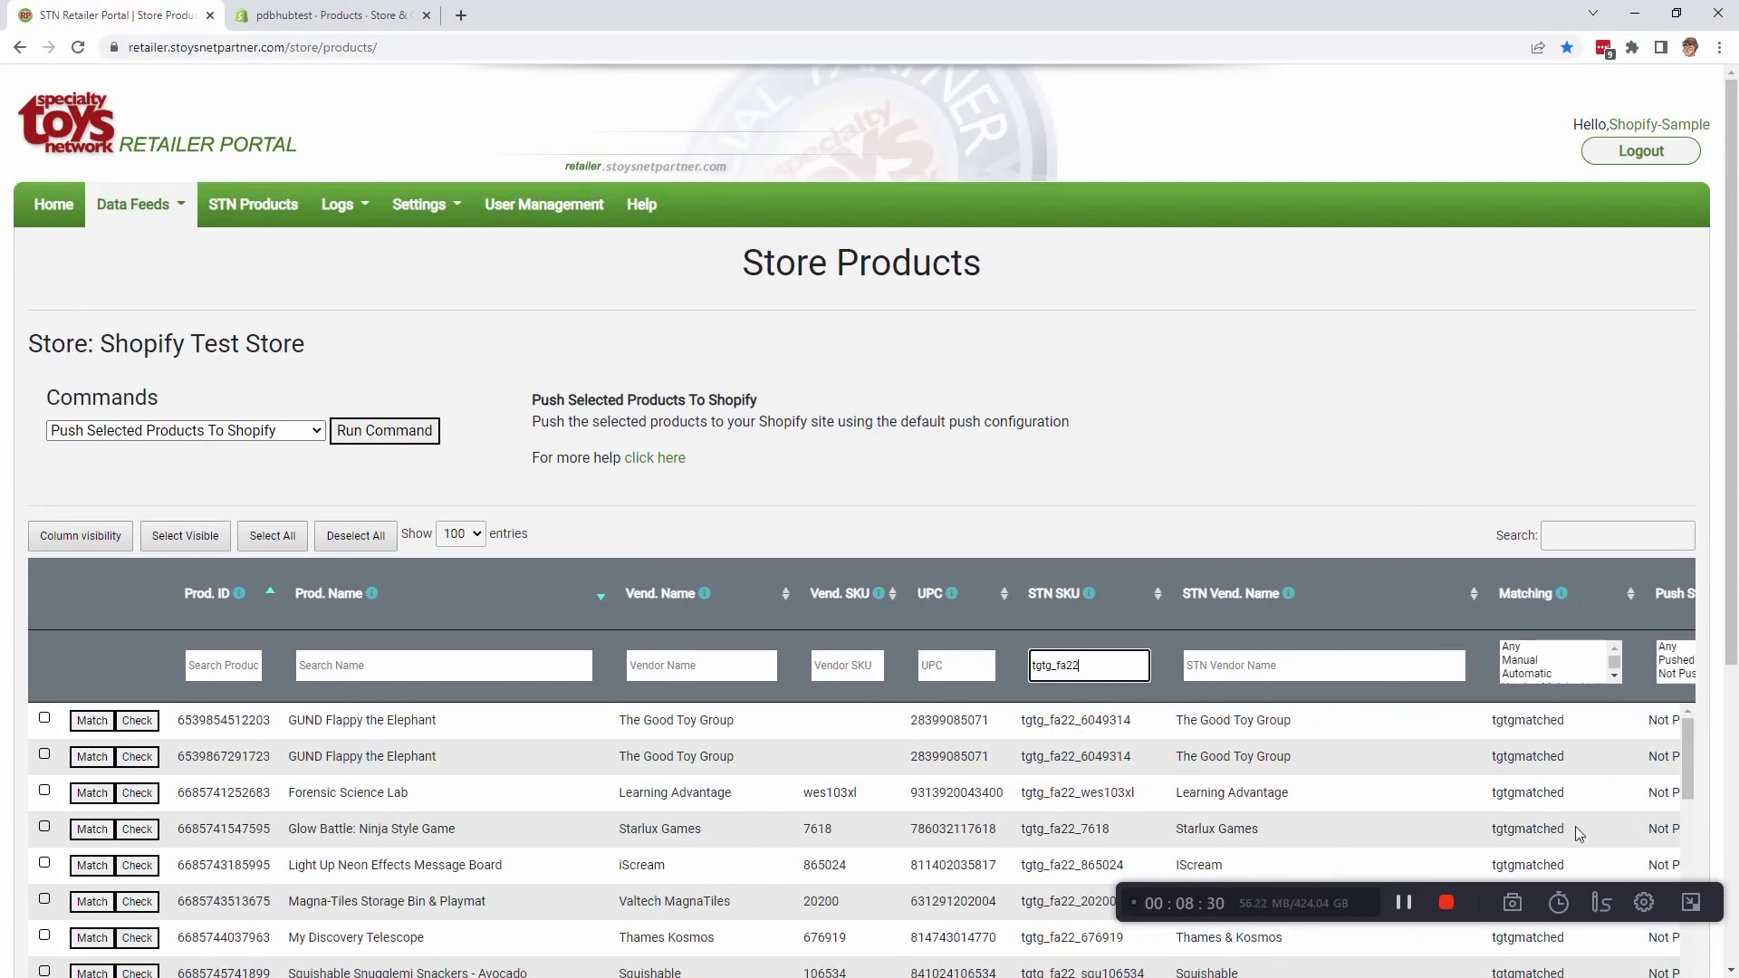
Filter the tgtg_fa22 store products to those with a site image count of >0
scroll(1558, 792, right, 5)
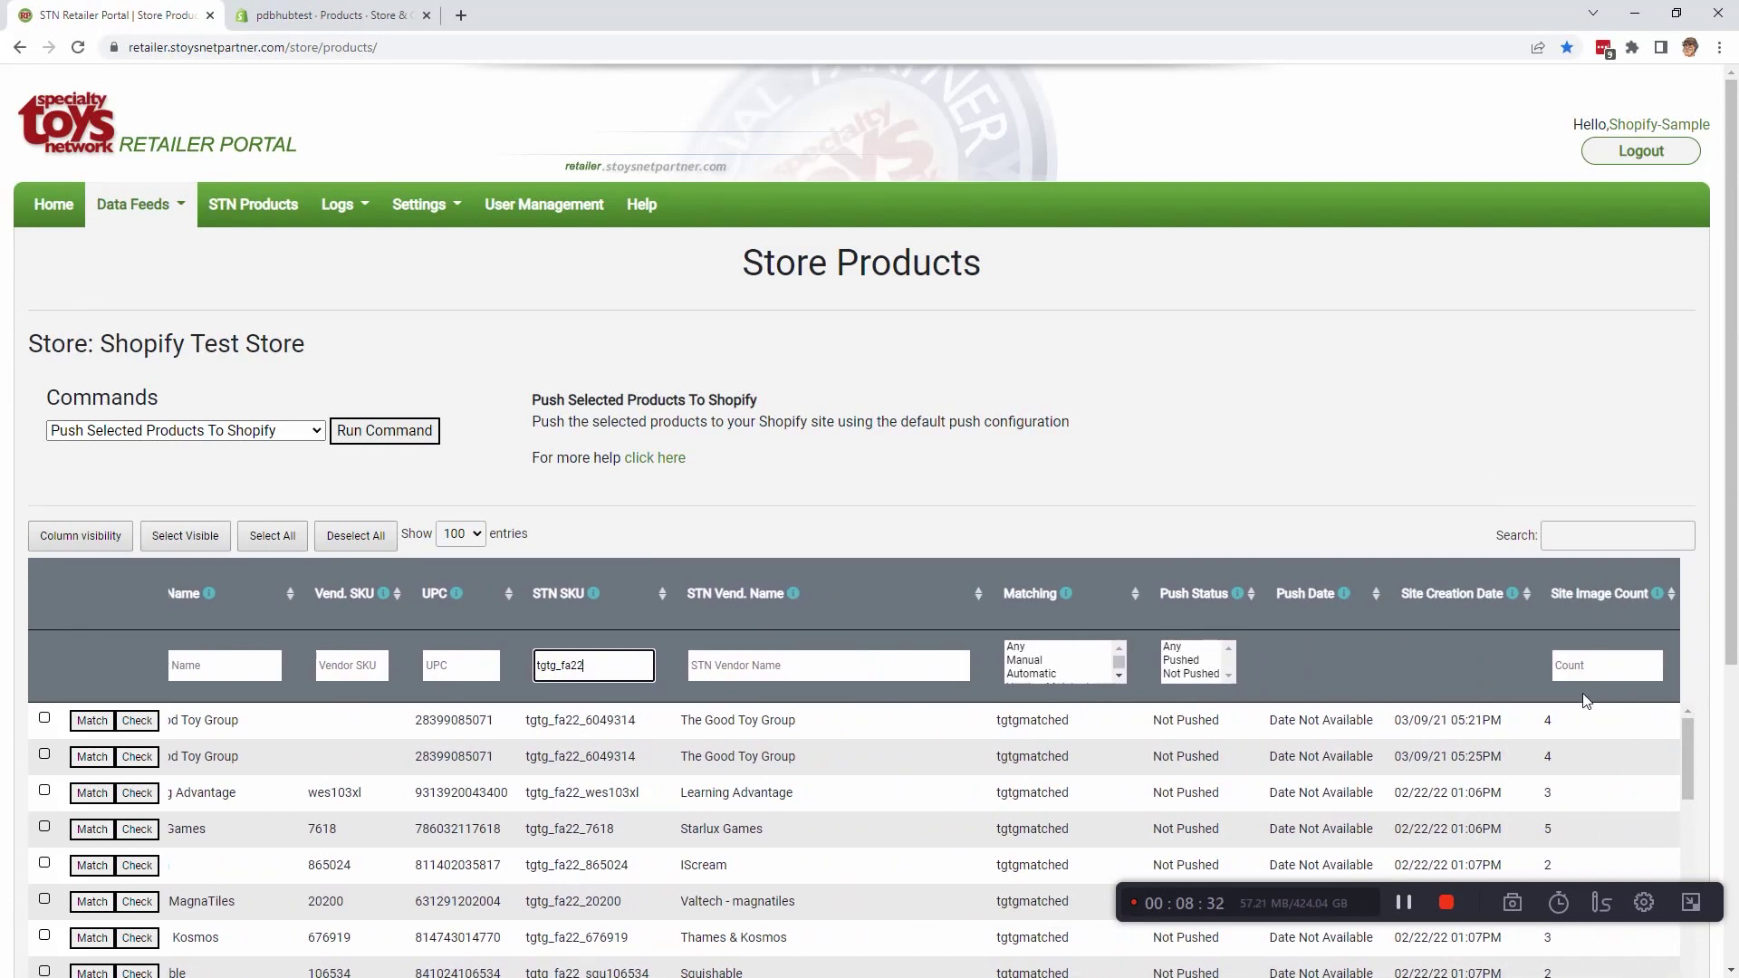
click(1585, 667)
text(>0)
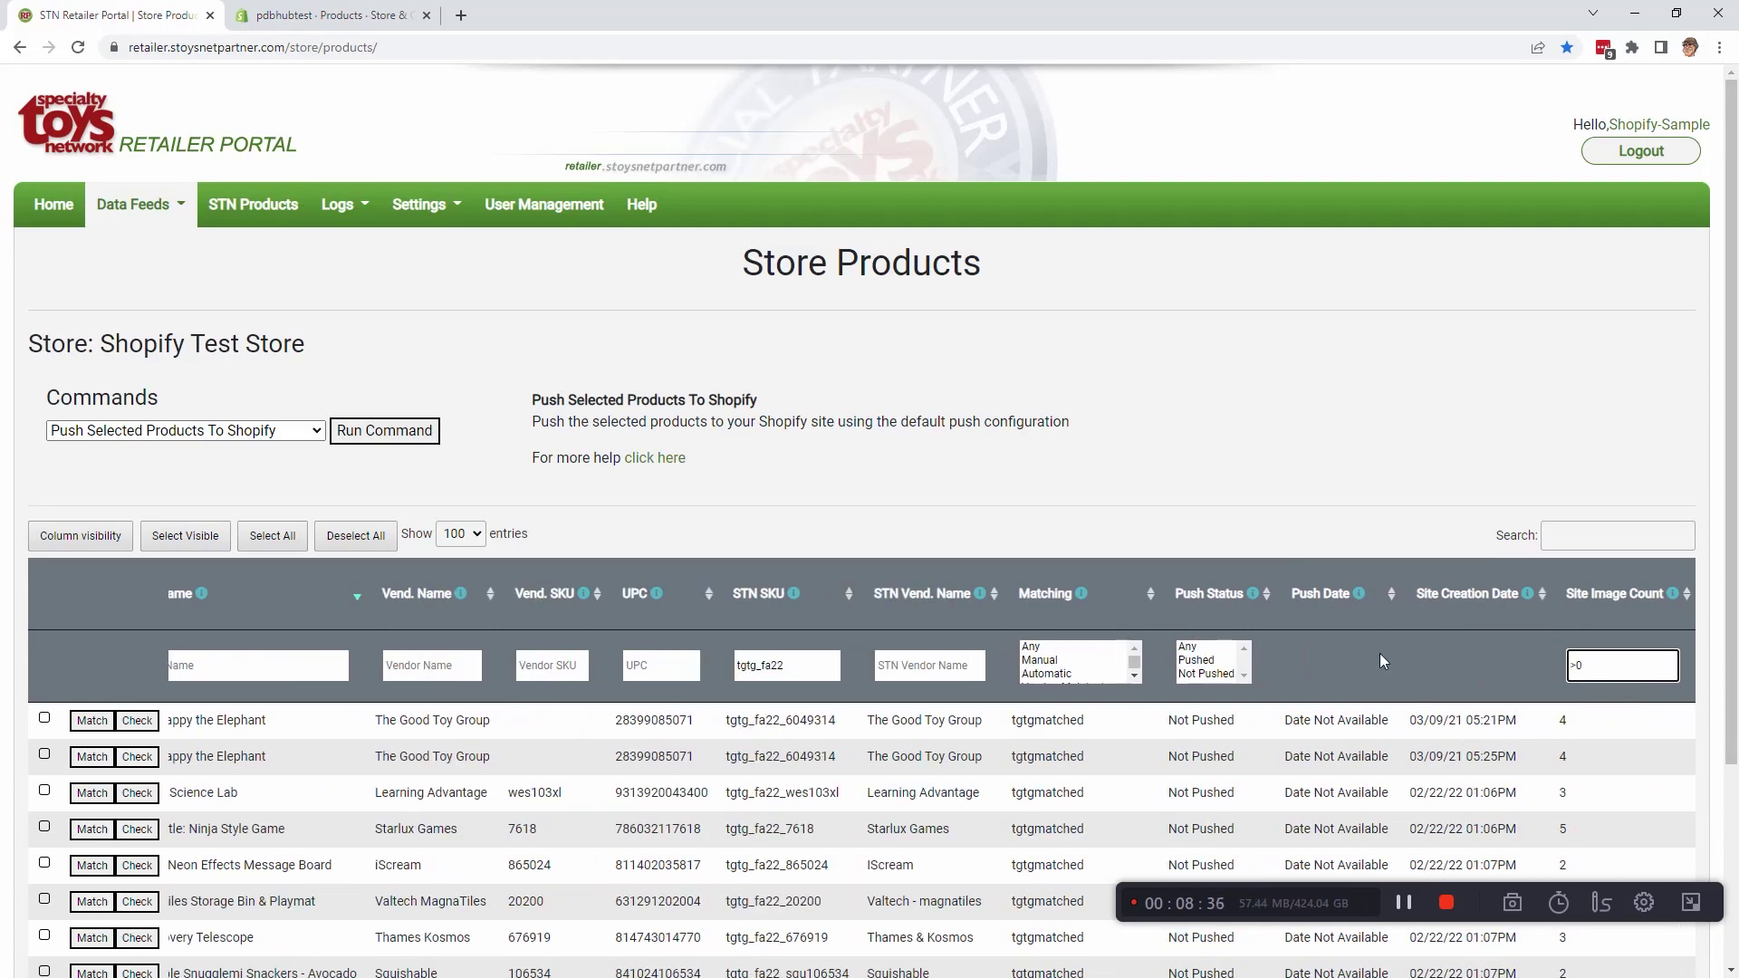
scroll(1380, 661, down, 3)
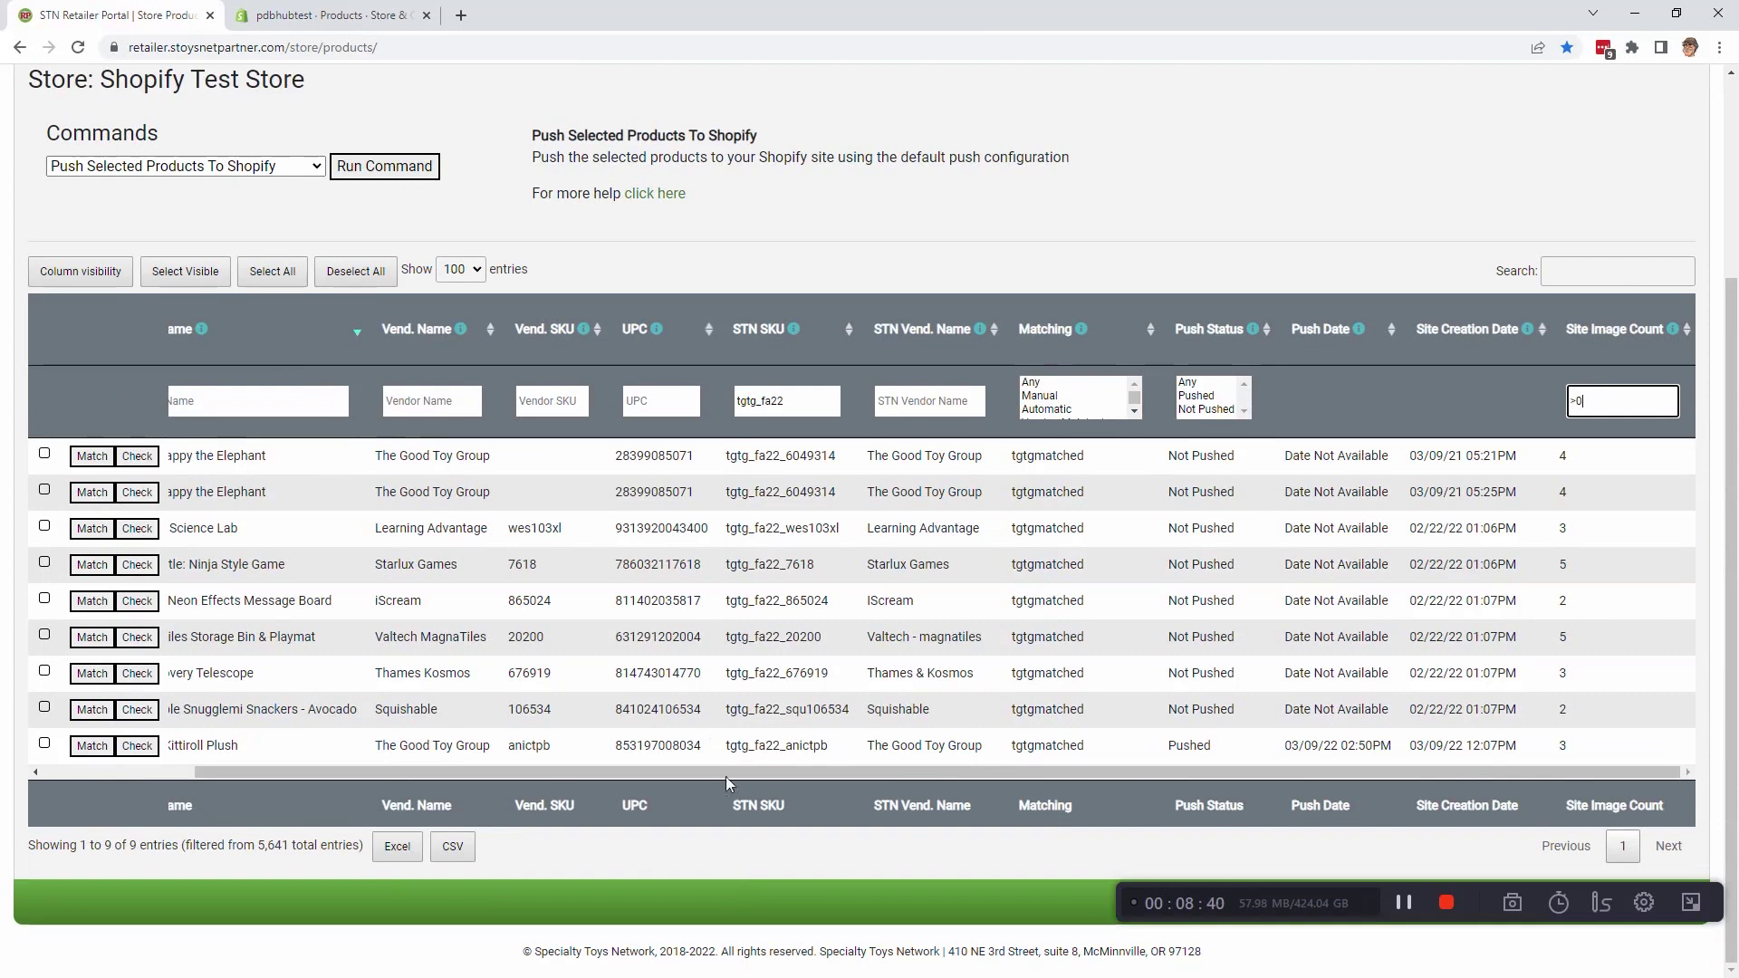
Select all the filtered products that have images and run Push Selected Products To Shopify As... on them
click(283, 279)
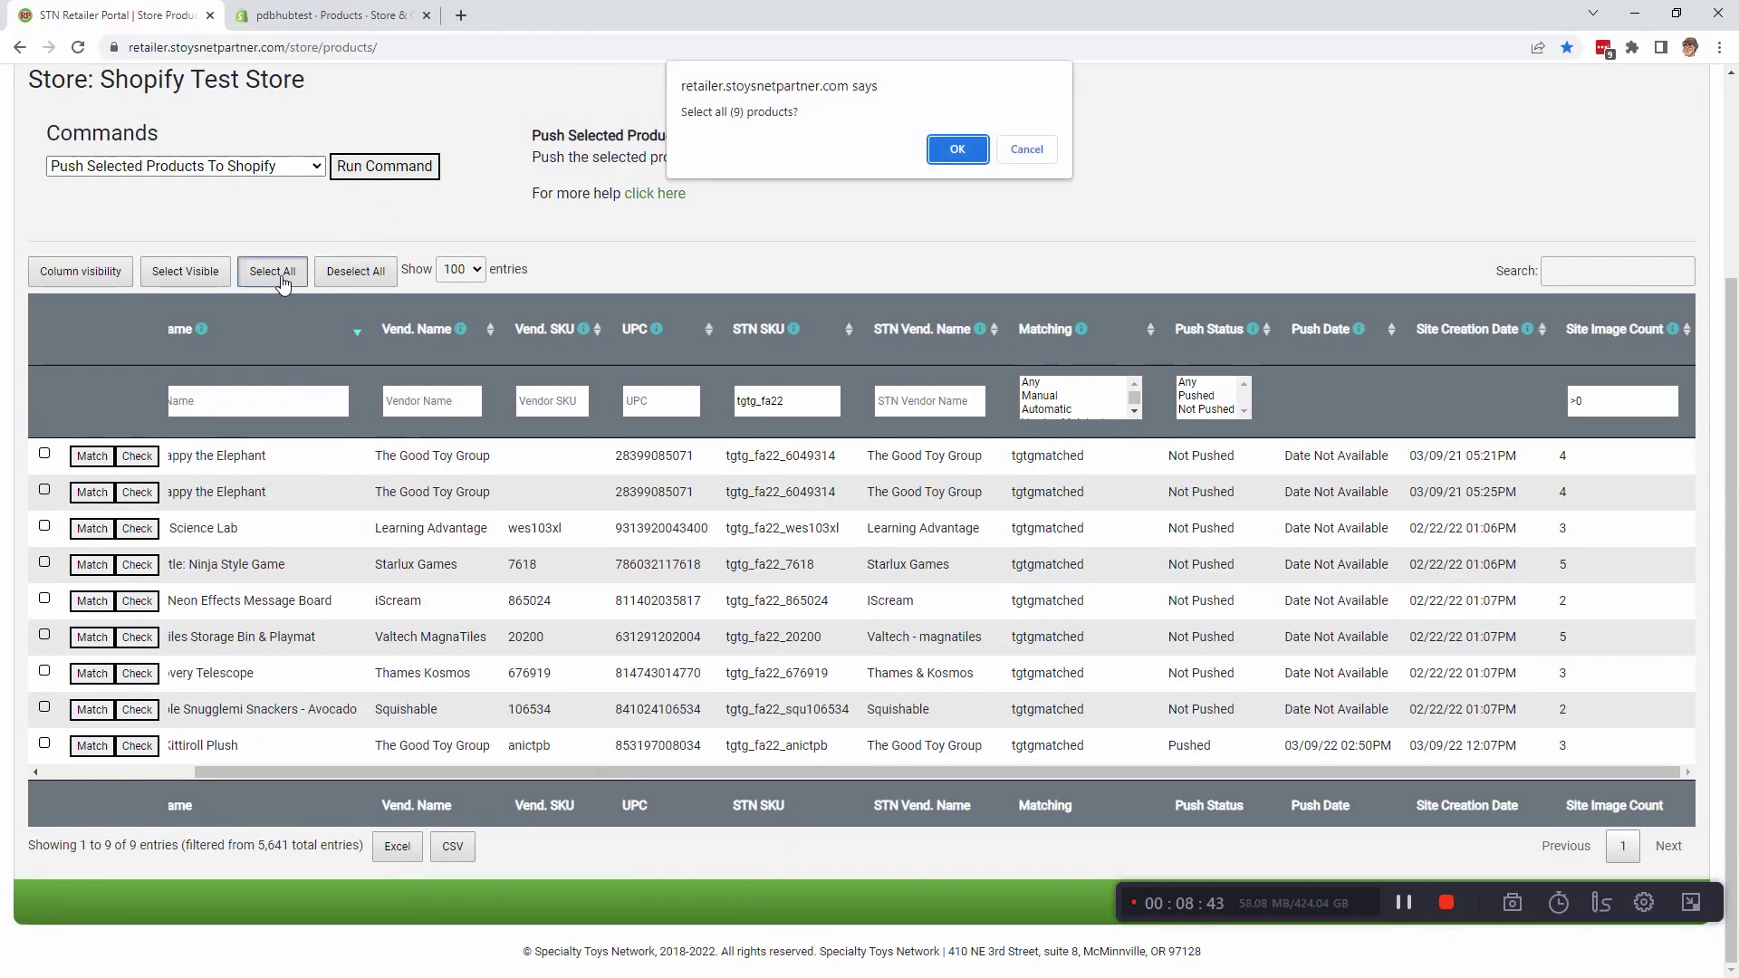
click(957, 149)
click(310, 166)
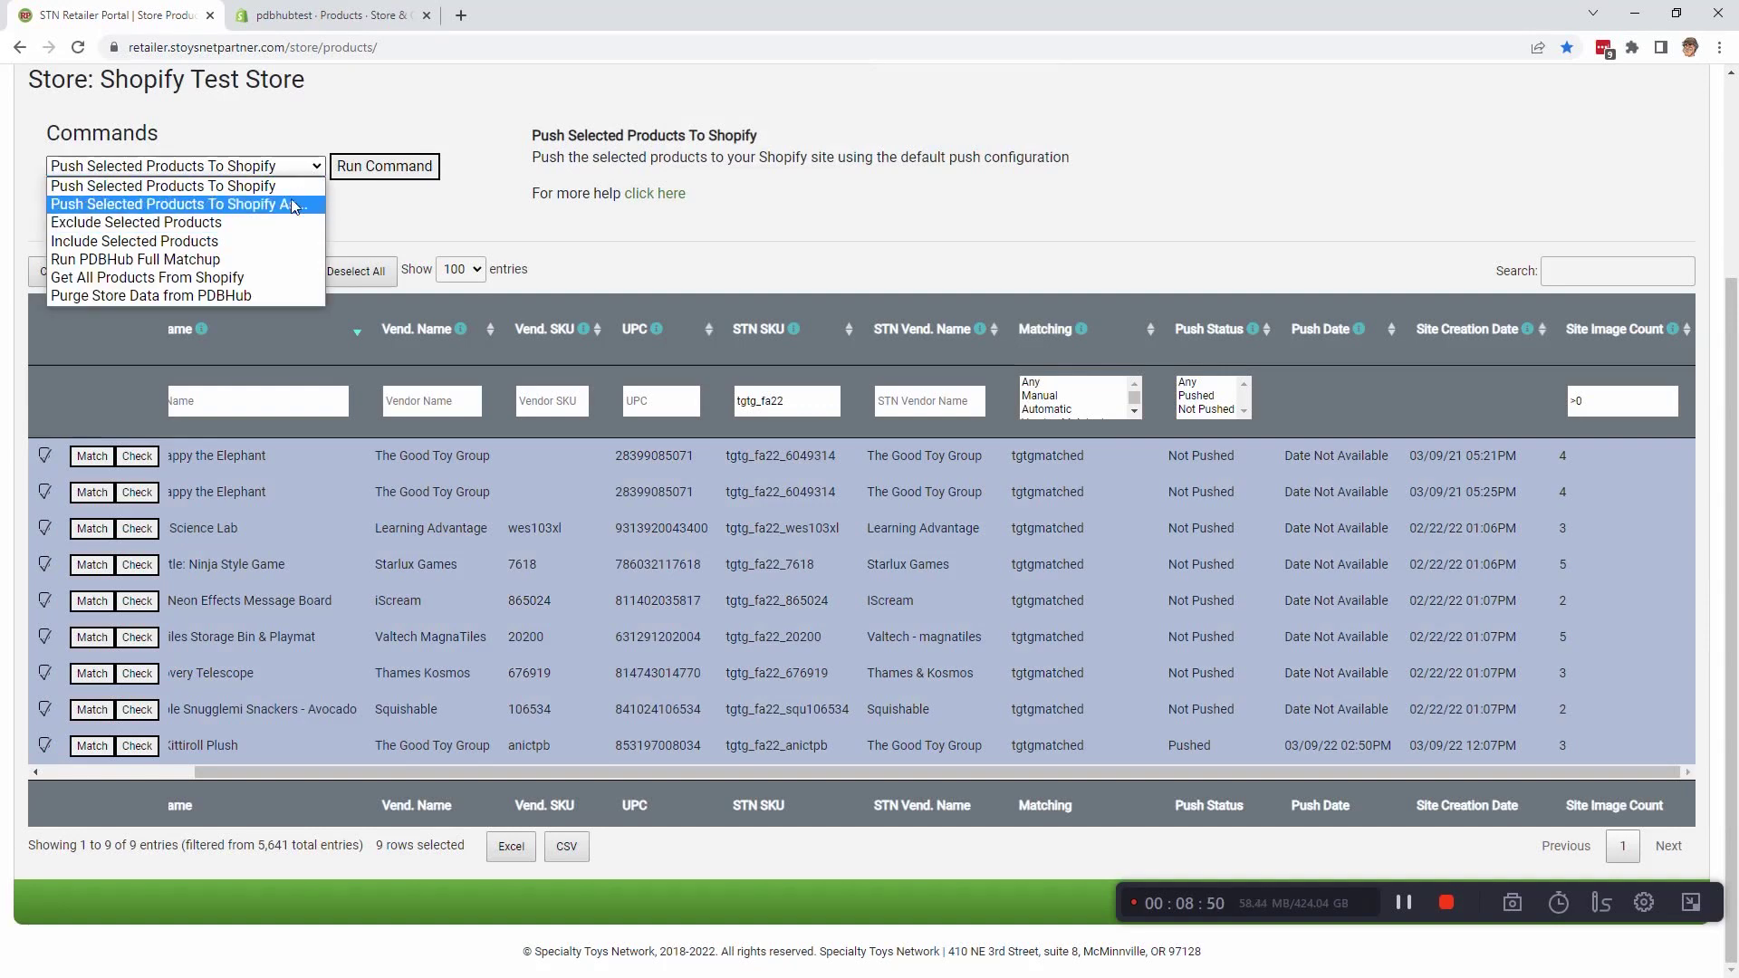
click(288, 206)
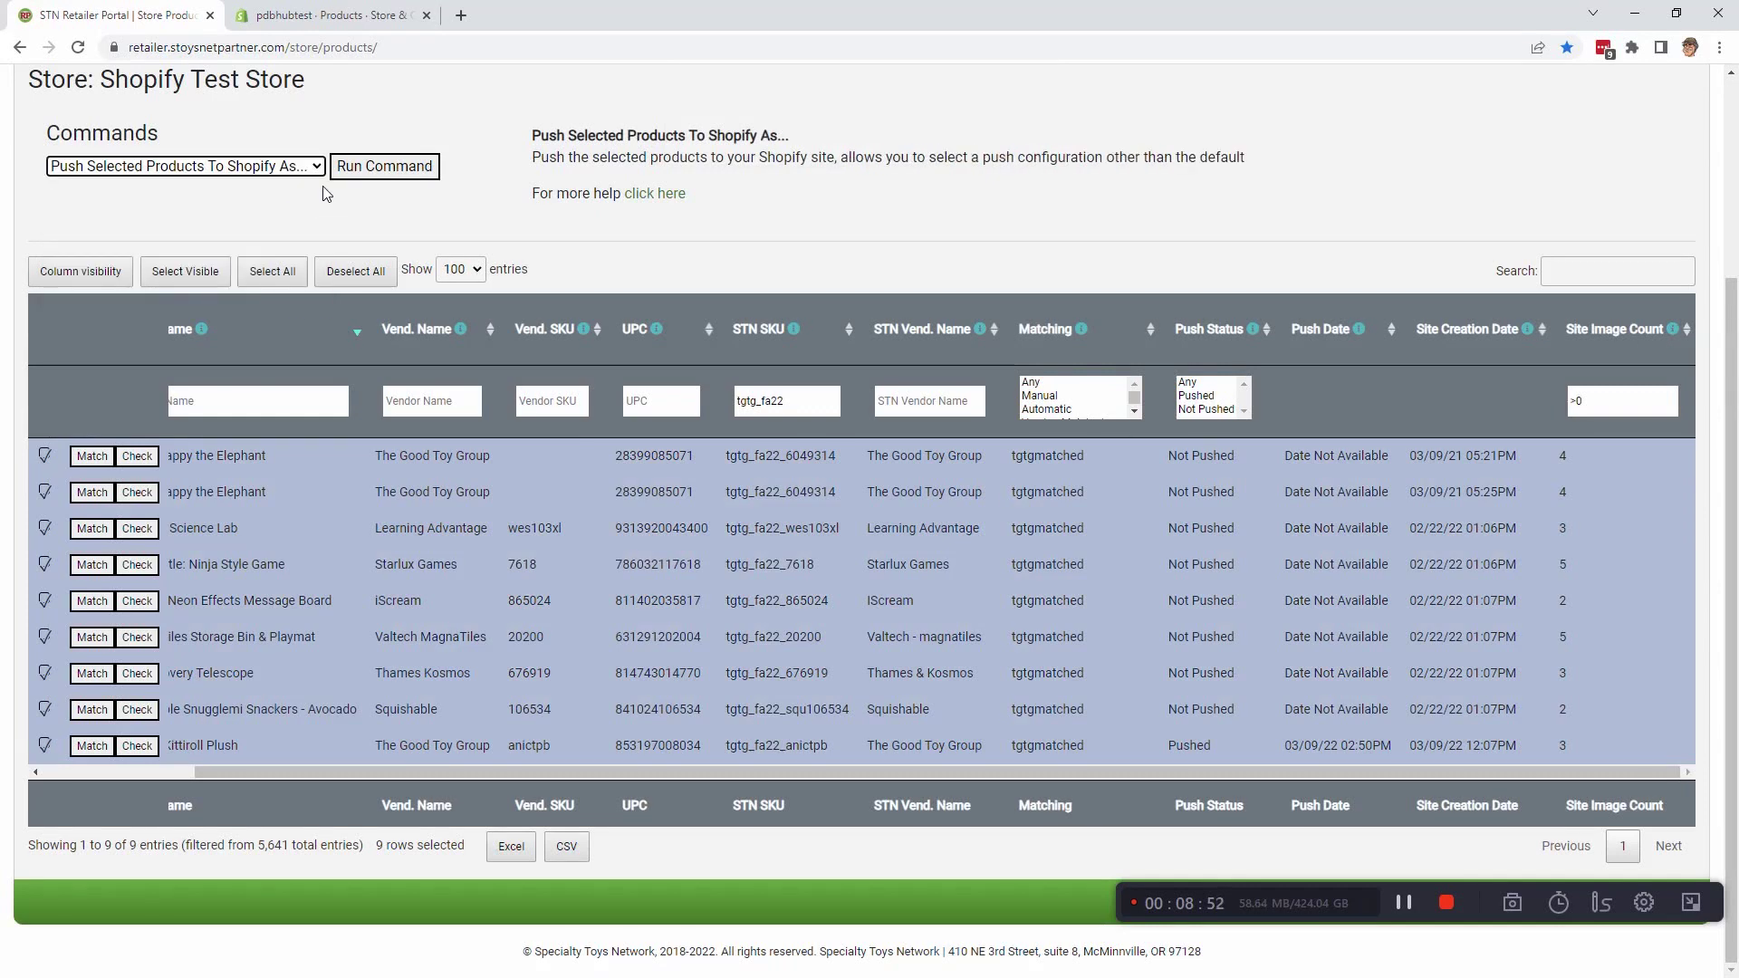
click(369, 171)
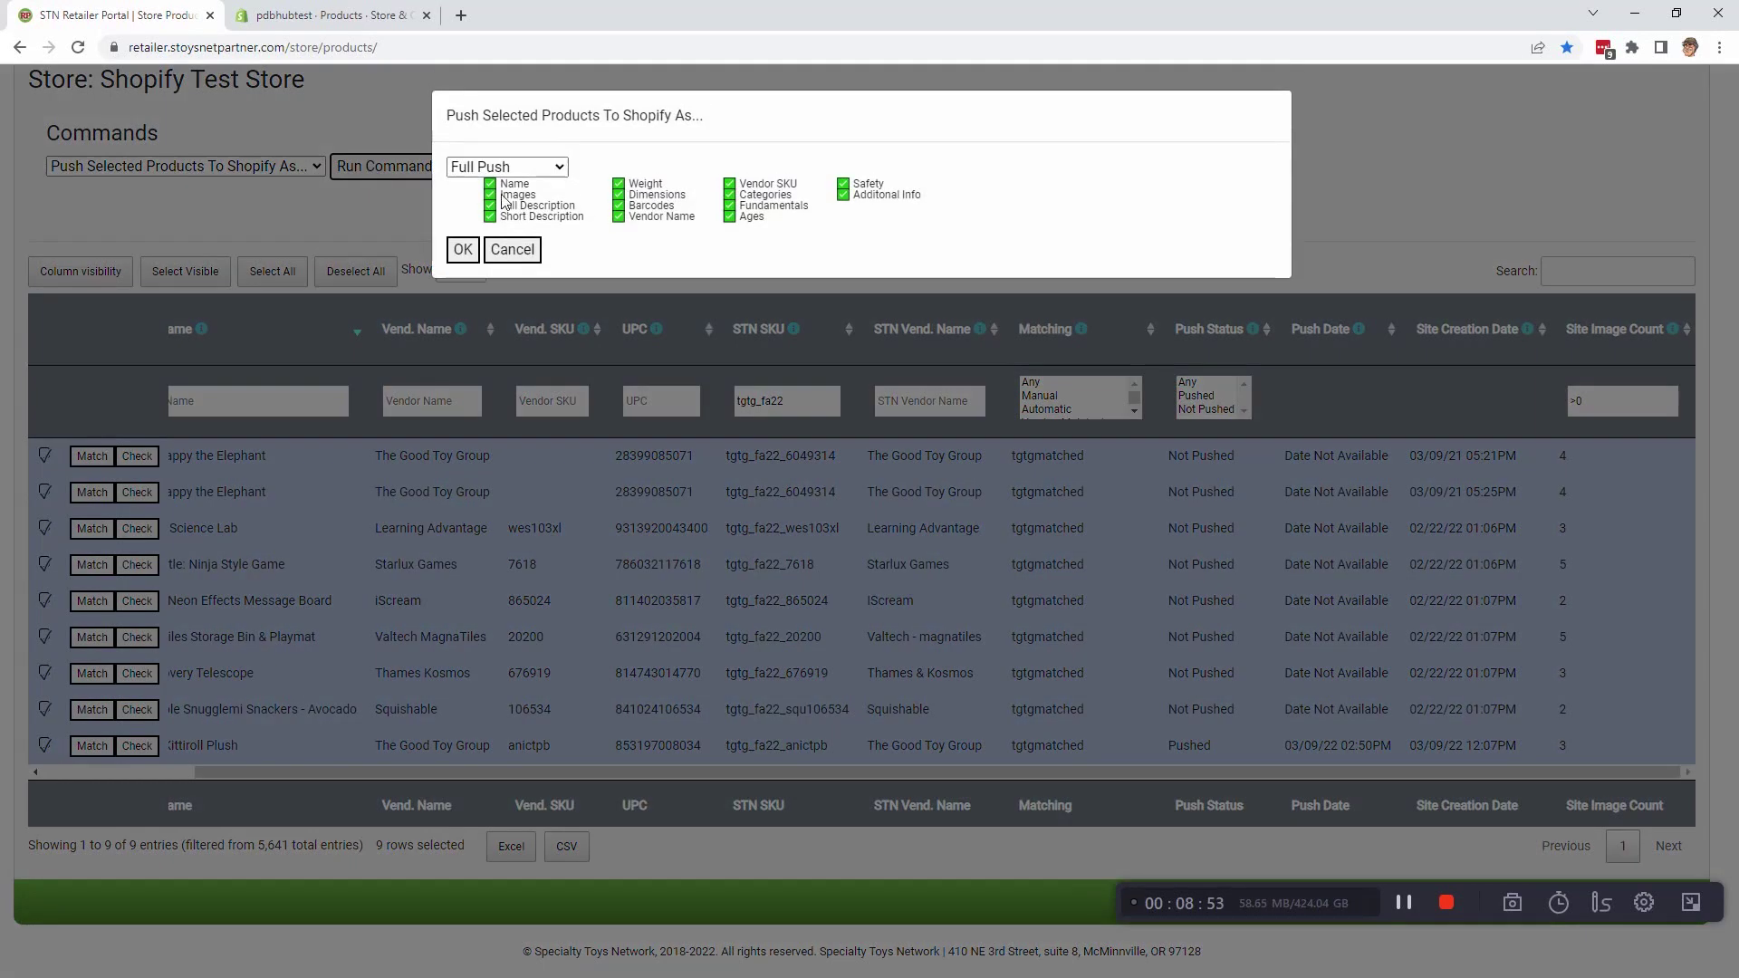
Choose the Tags only configuration, which covers Additional Info, and schedule the push of the selected products
click(549, 171)
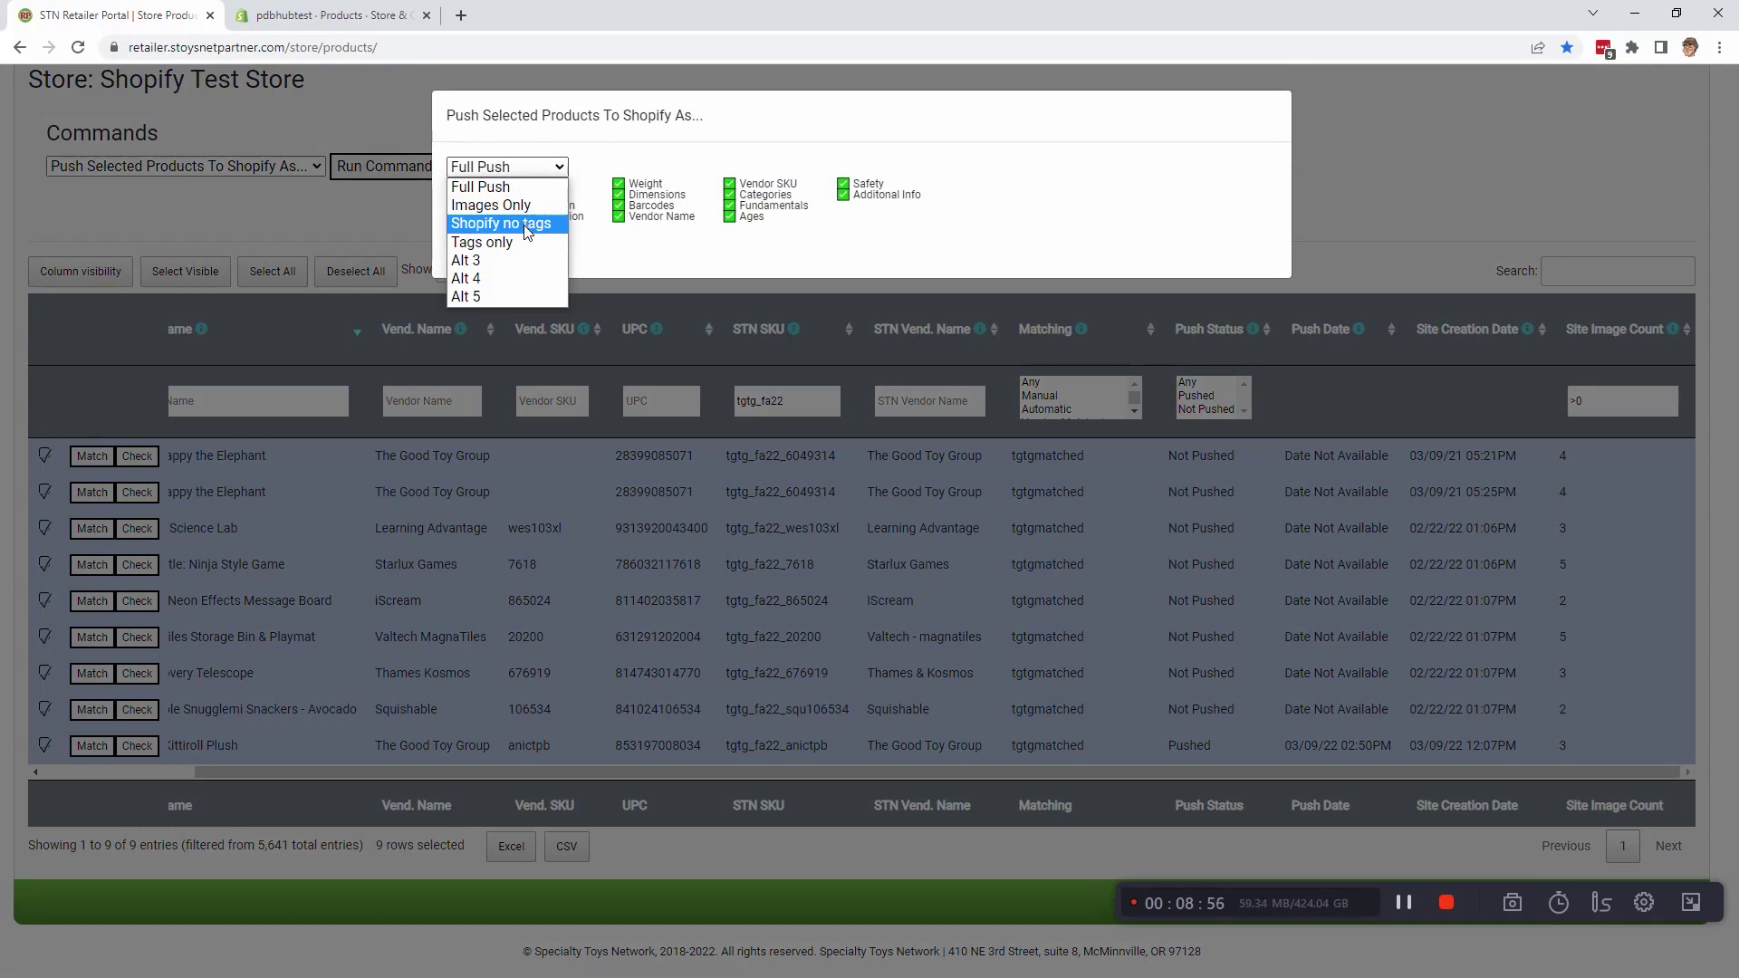
click(512, 242)
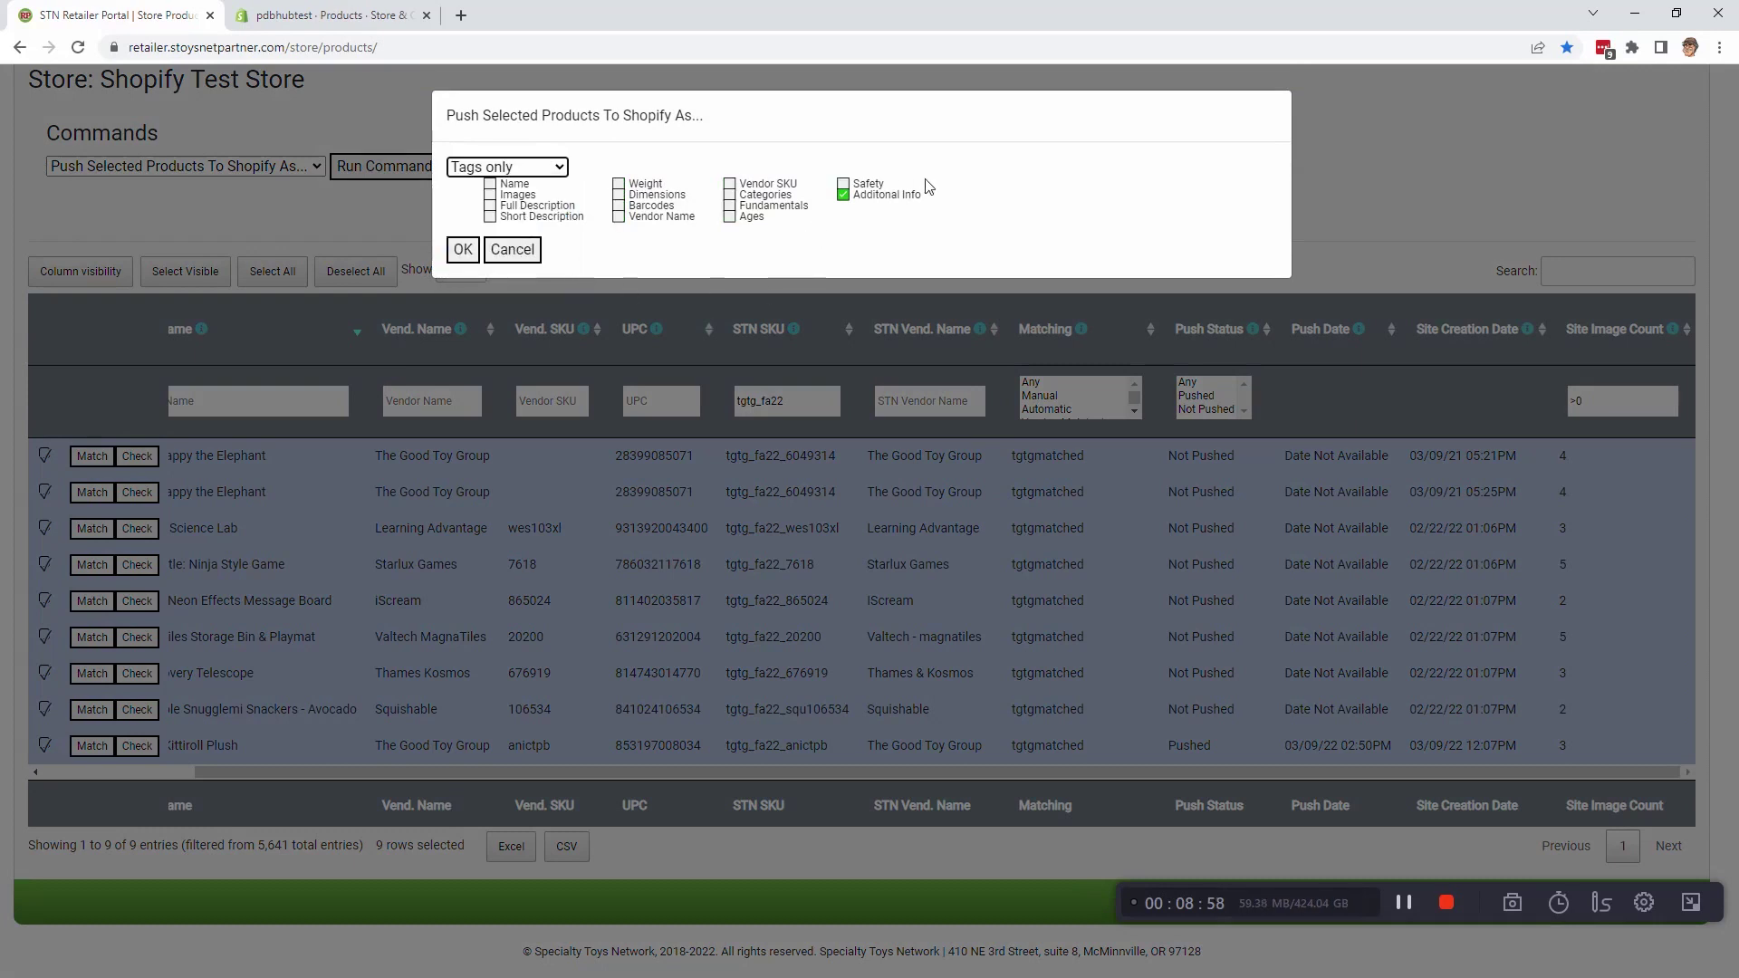
drag(936, 203, 843, 194)
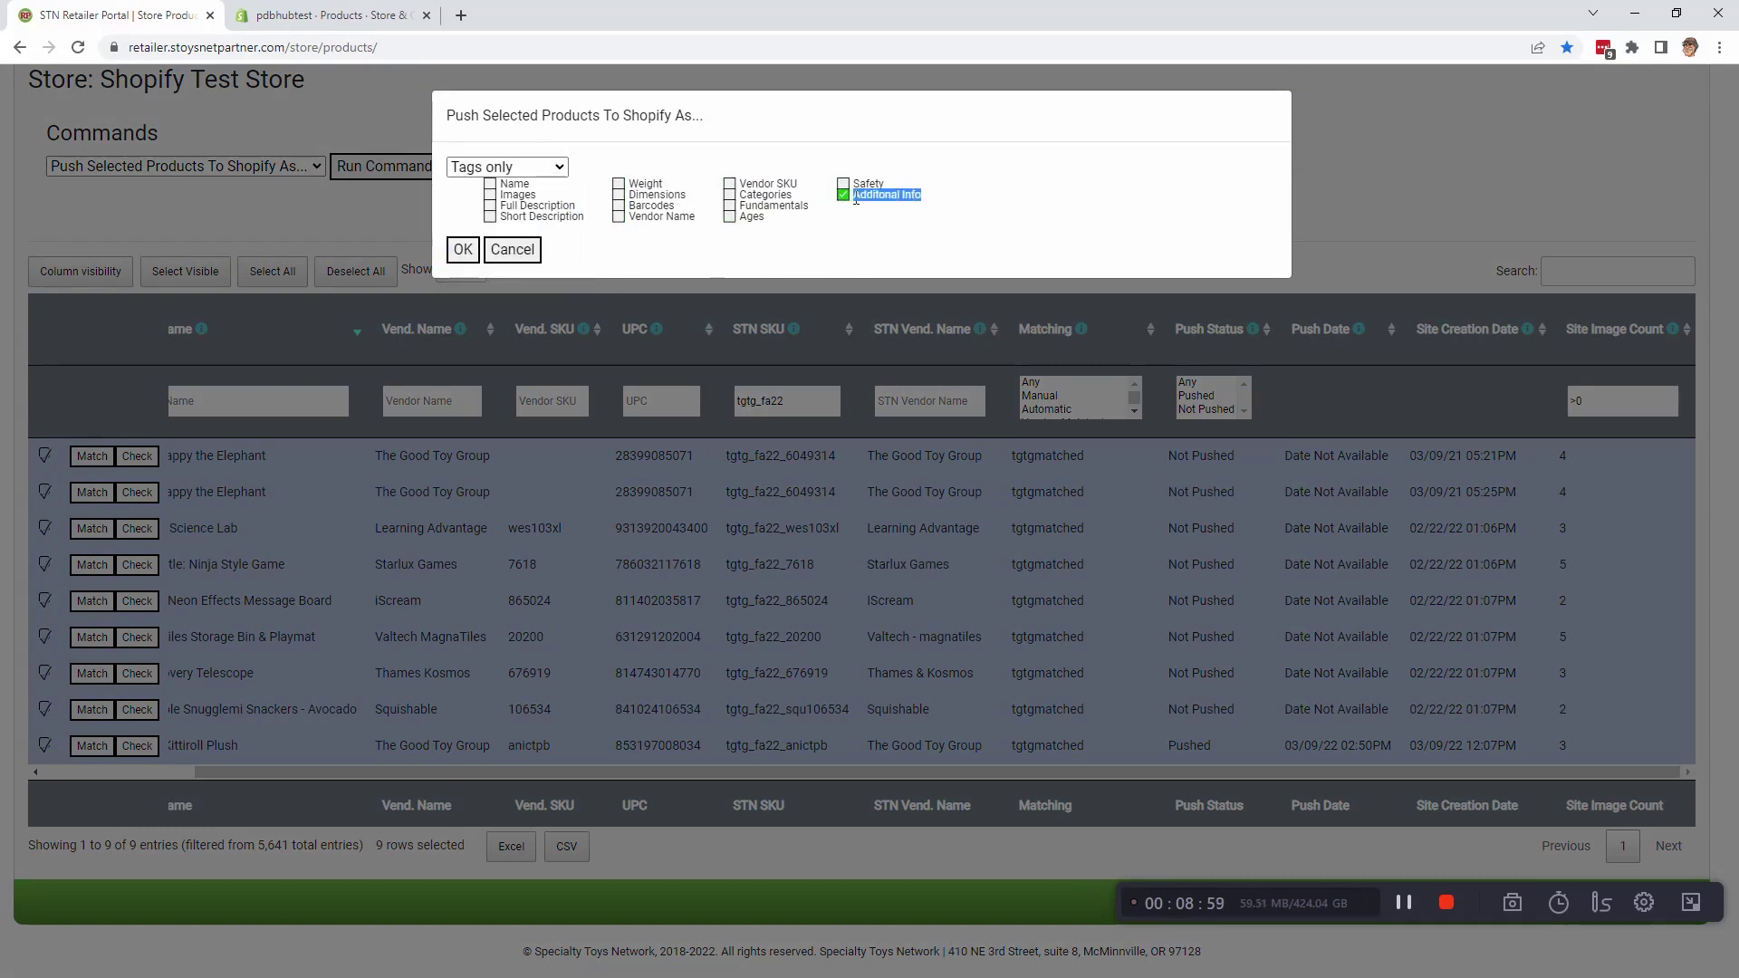
click(953, 204)
click(463, 250)
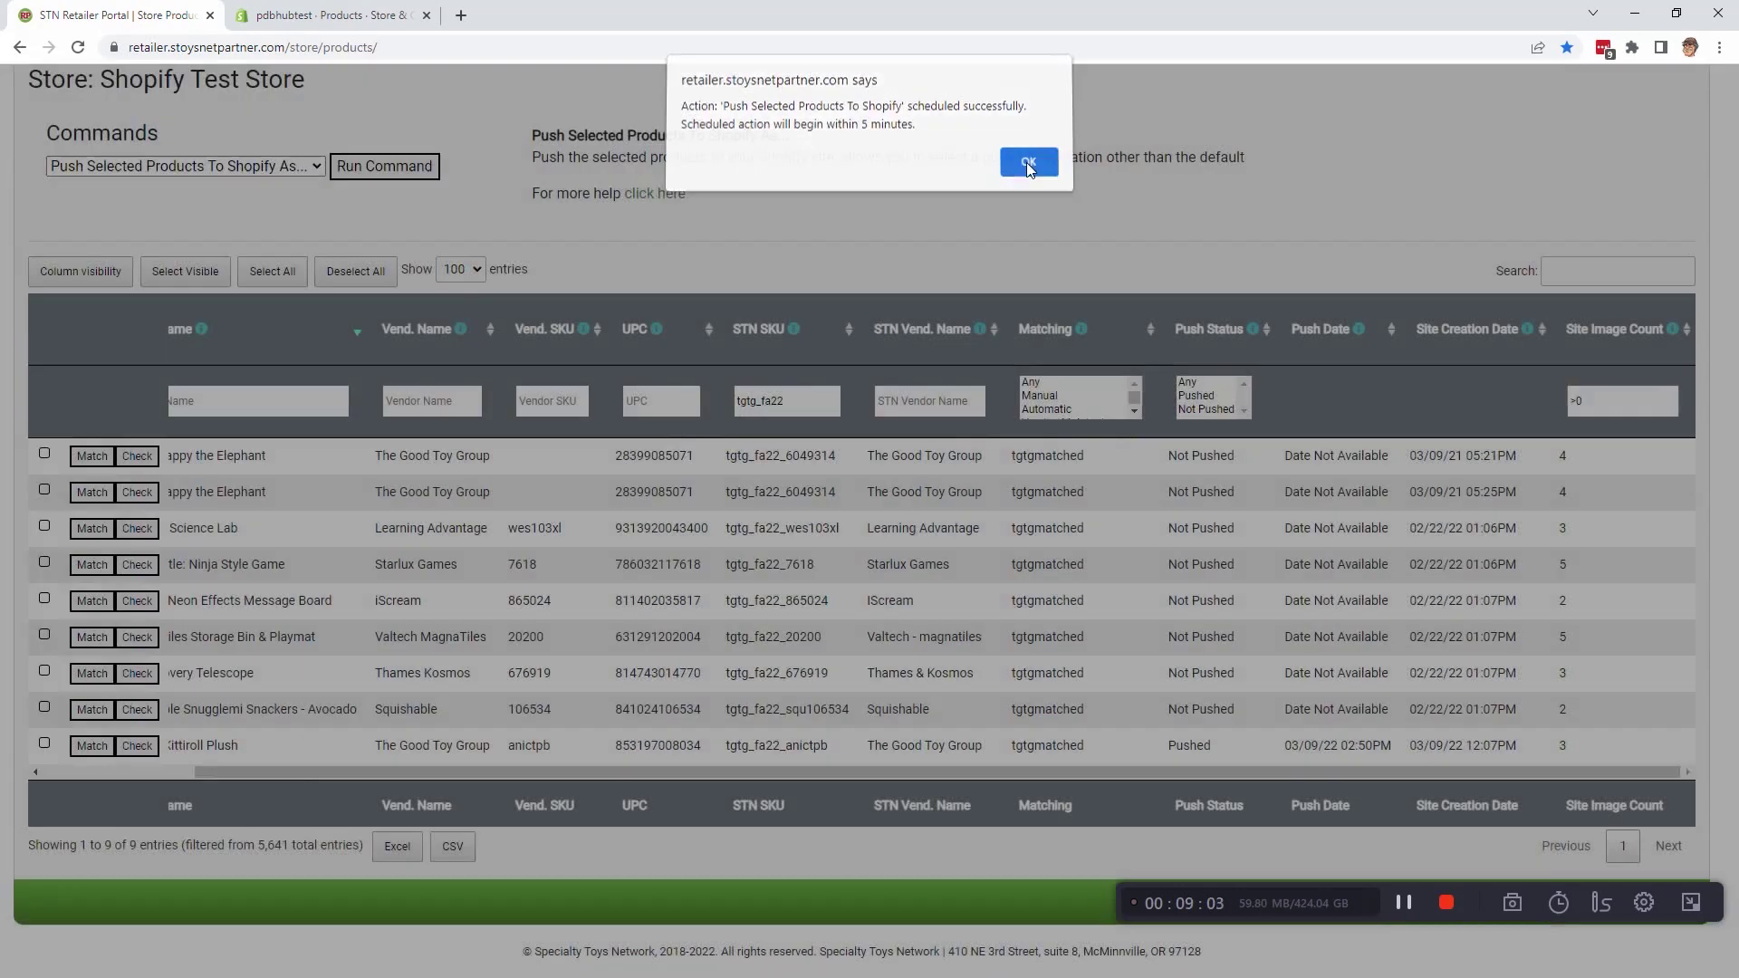
click(1029, 163)
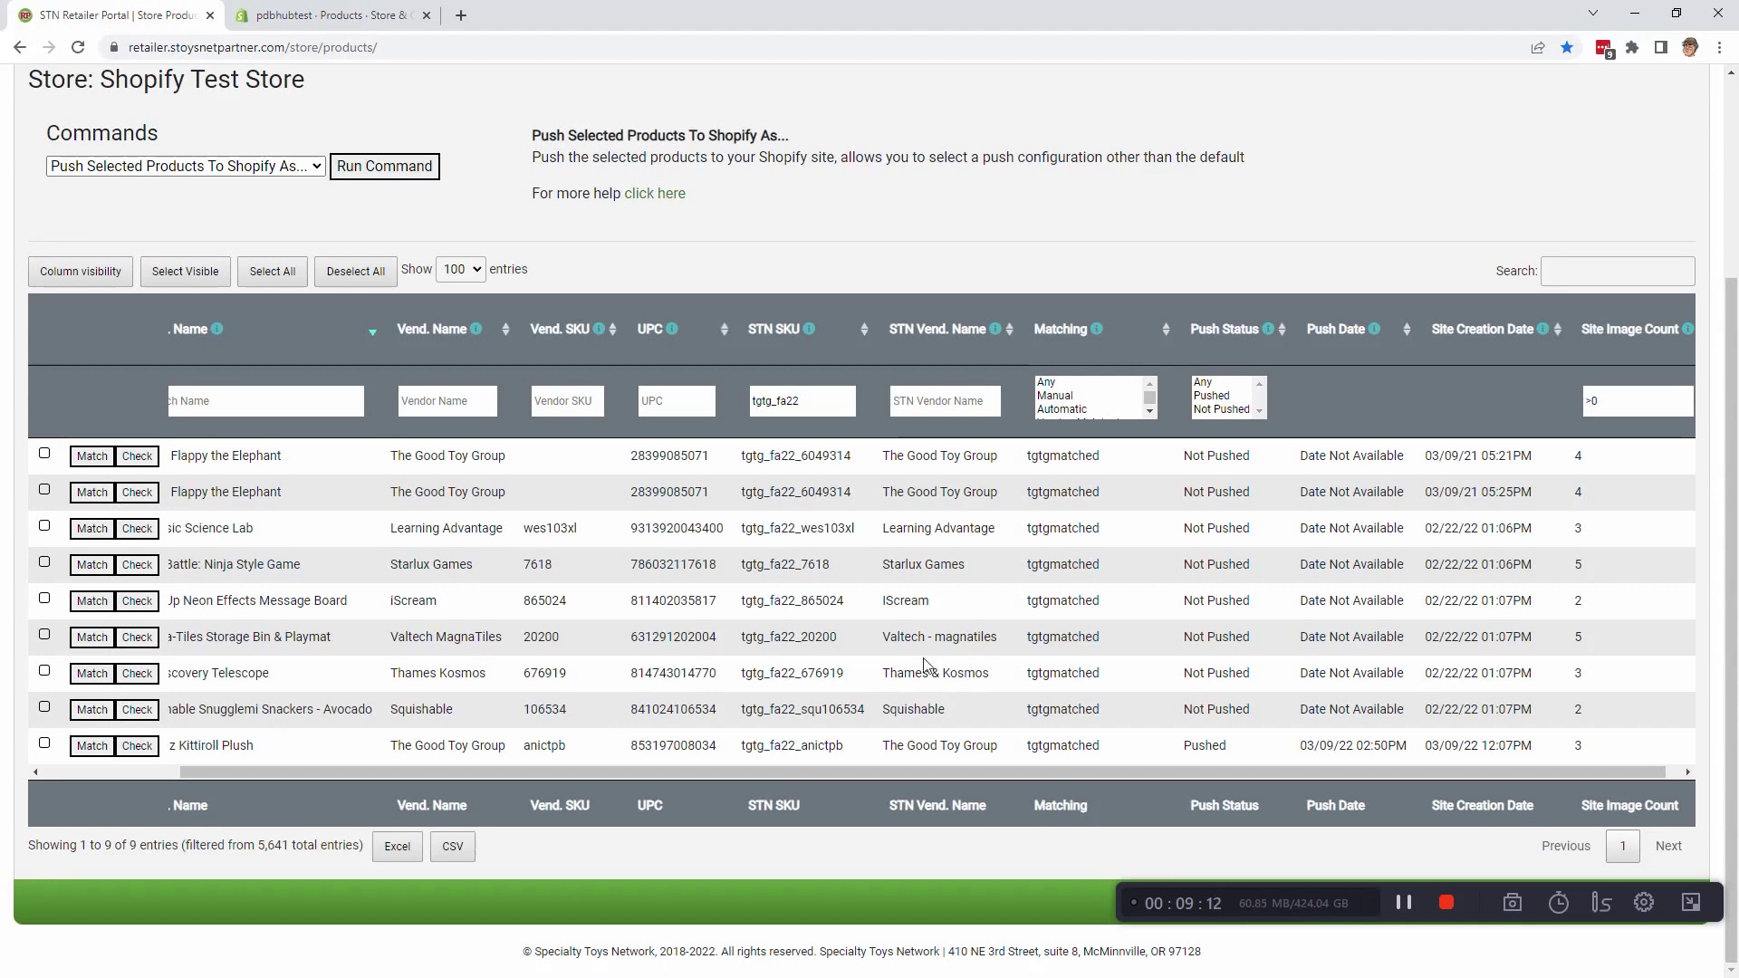
Open the PDBHub Actions Log and check the status of the latest pushes to Shopify
scroll(452, 456, up, 3)
click(337, 204)
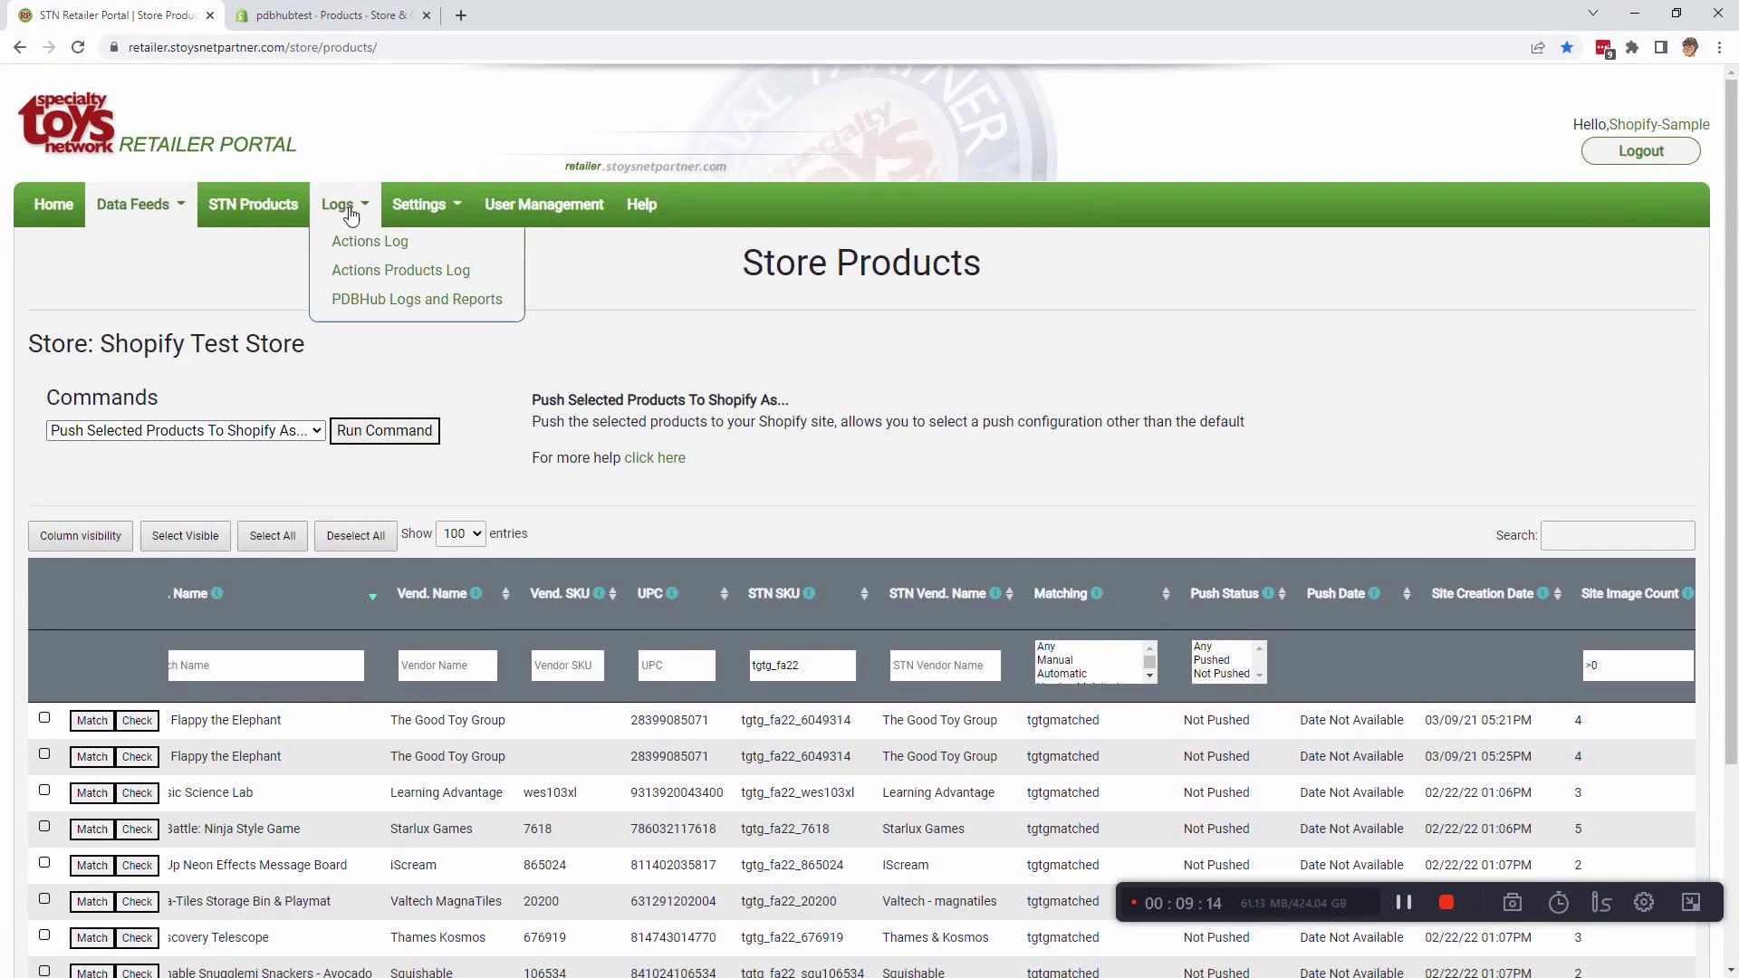
click(356, 246)
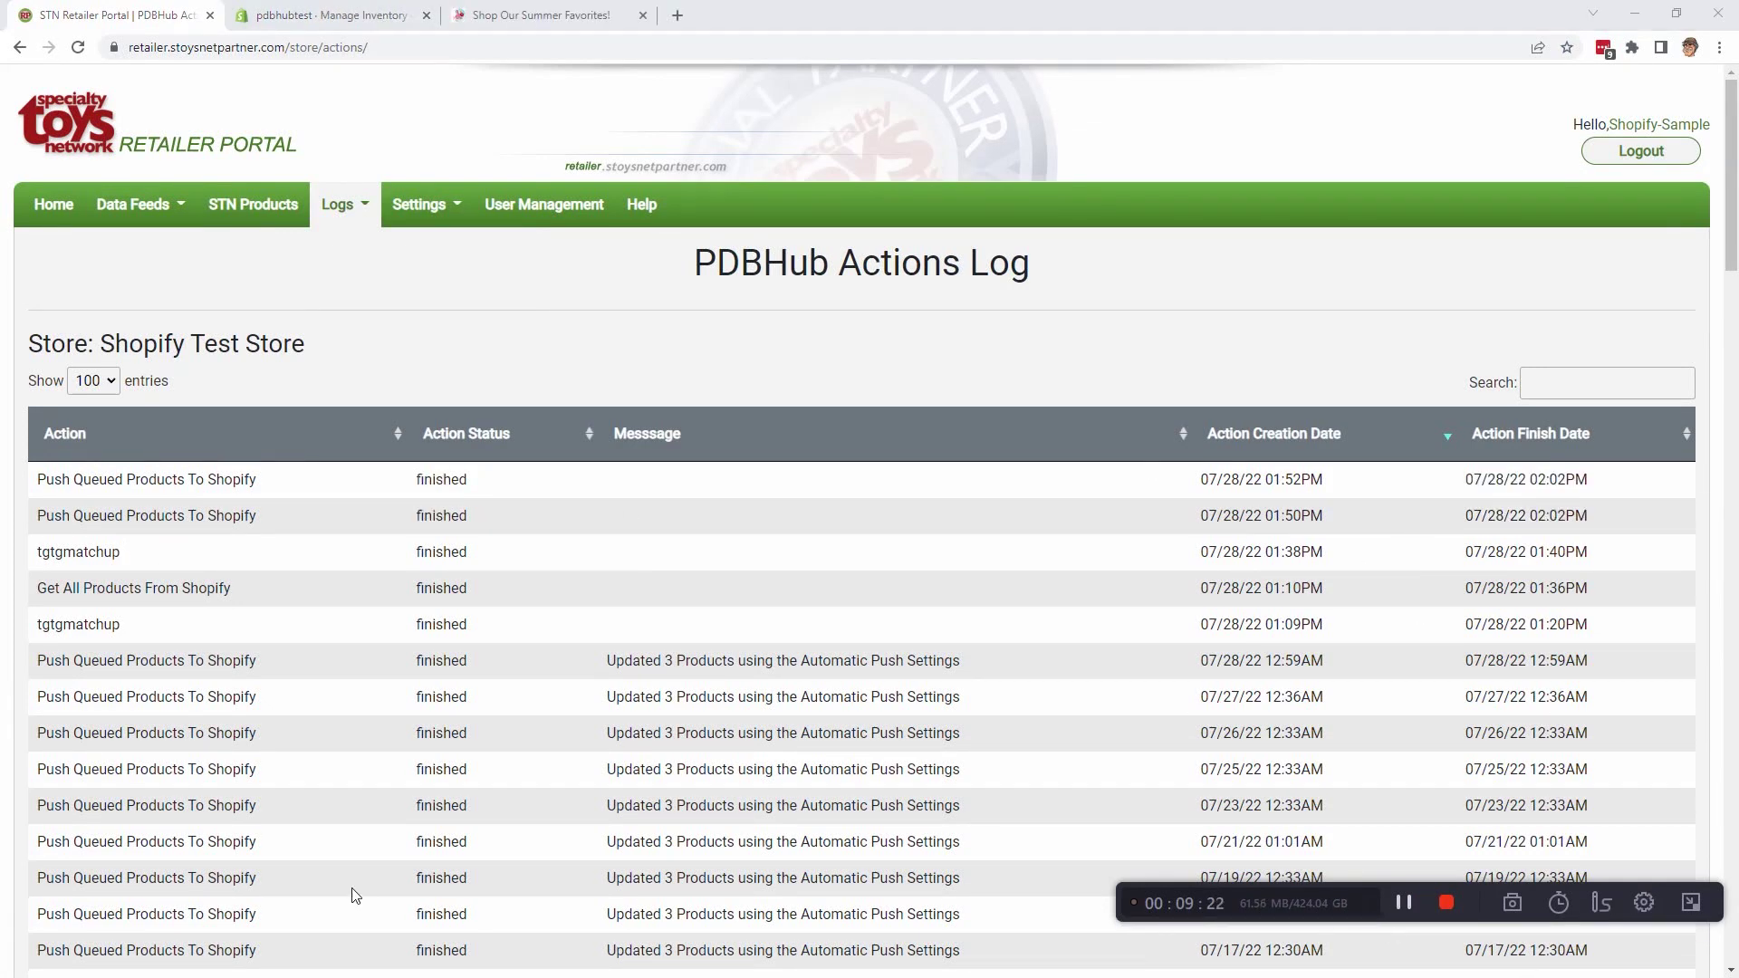
click(339, 205)
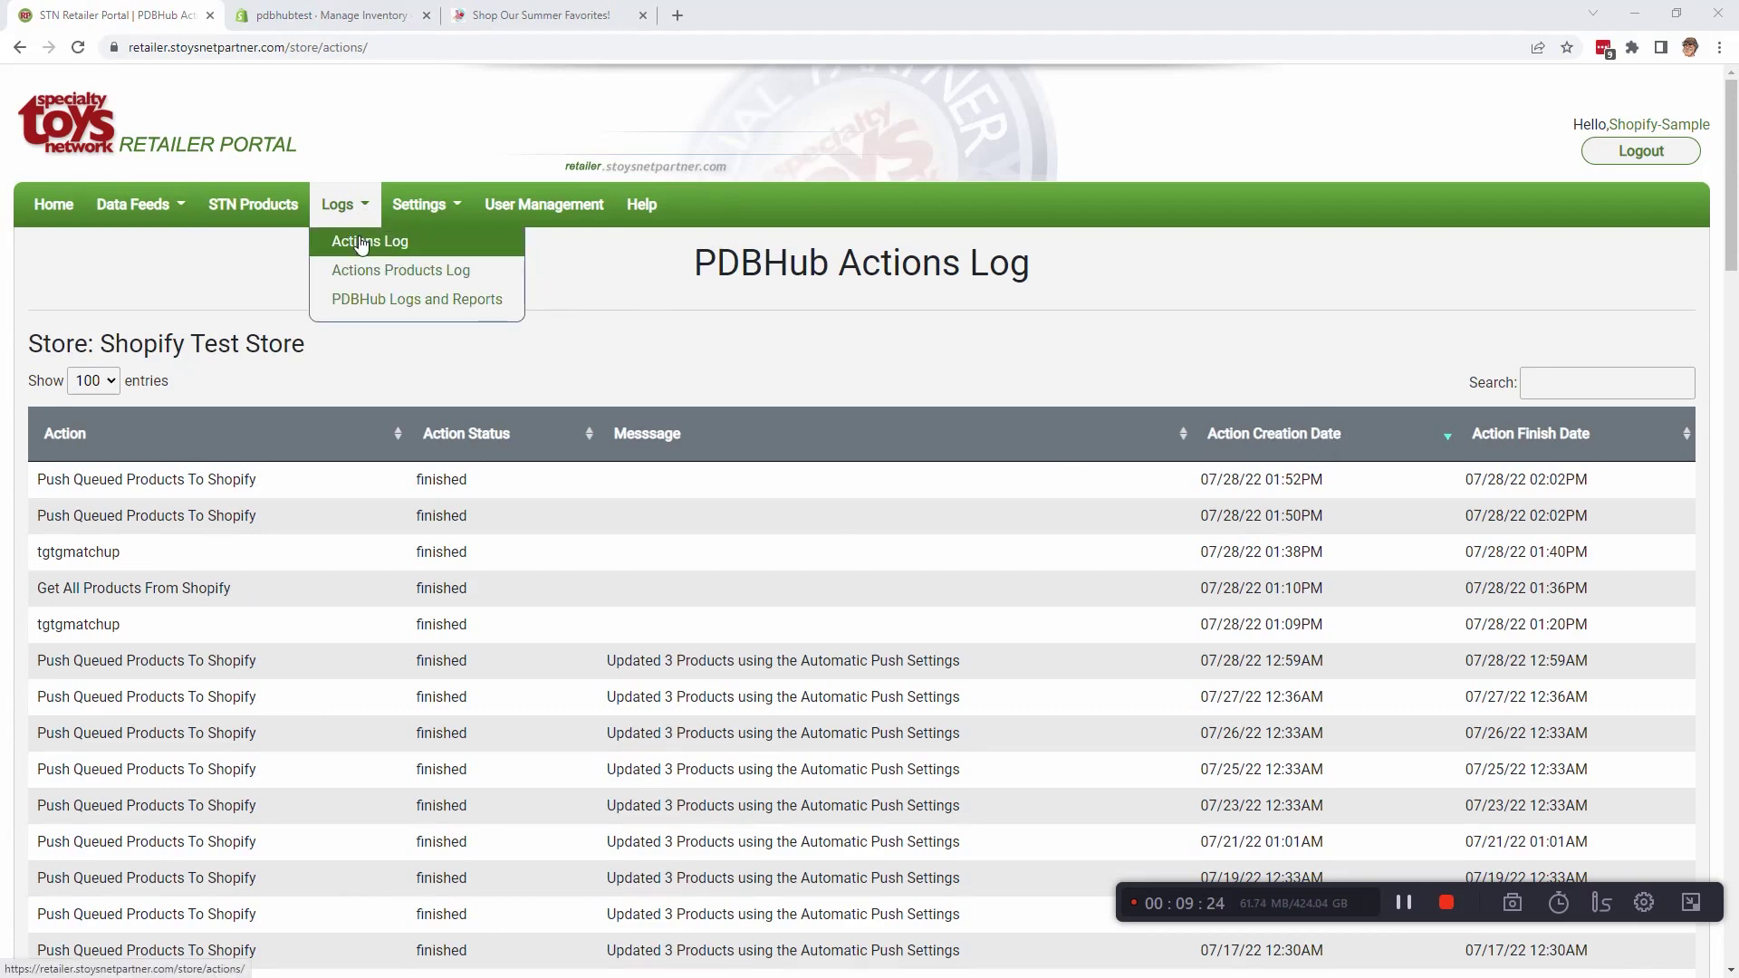
click(360, 243)
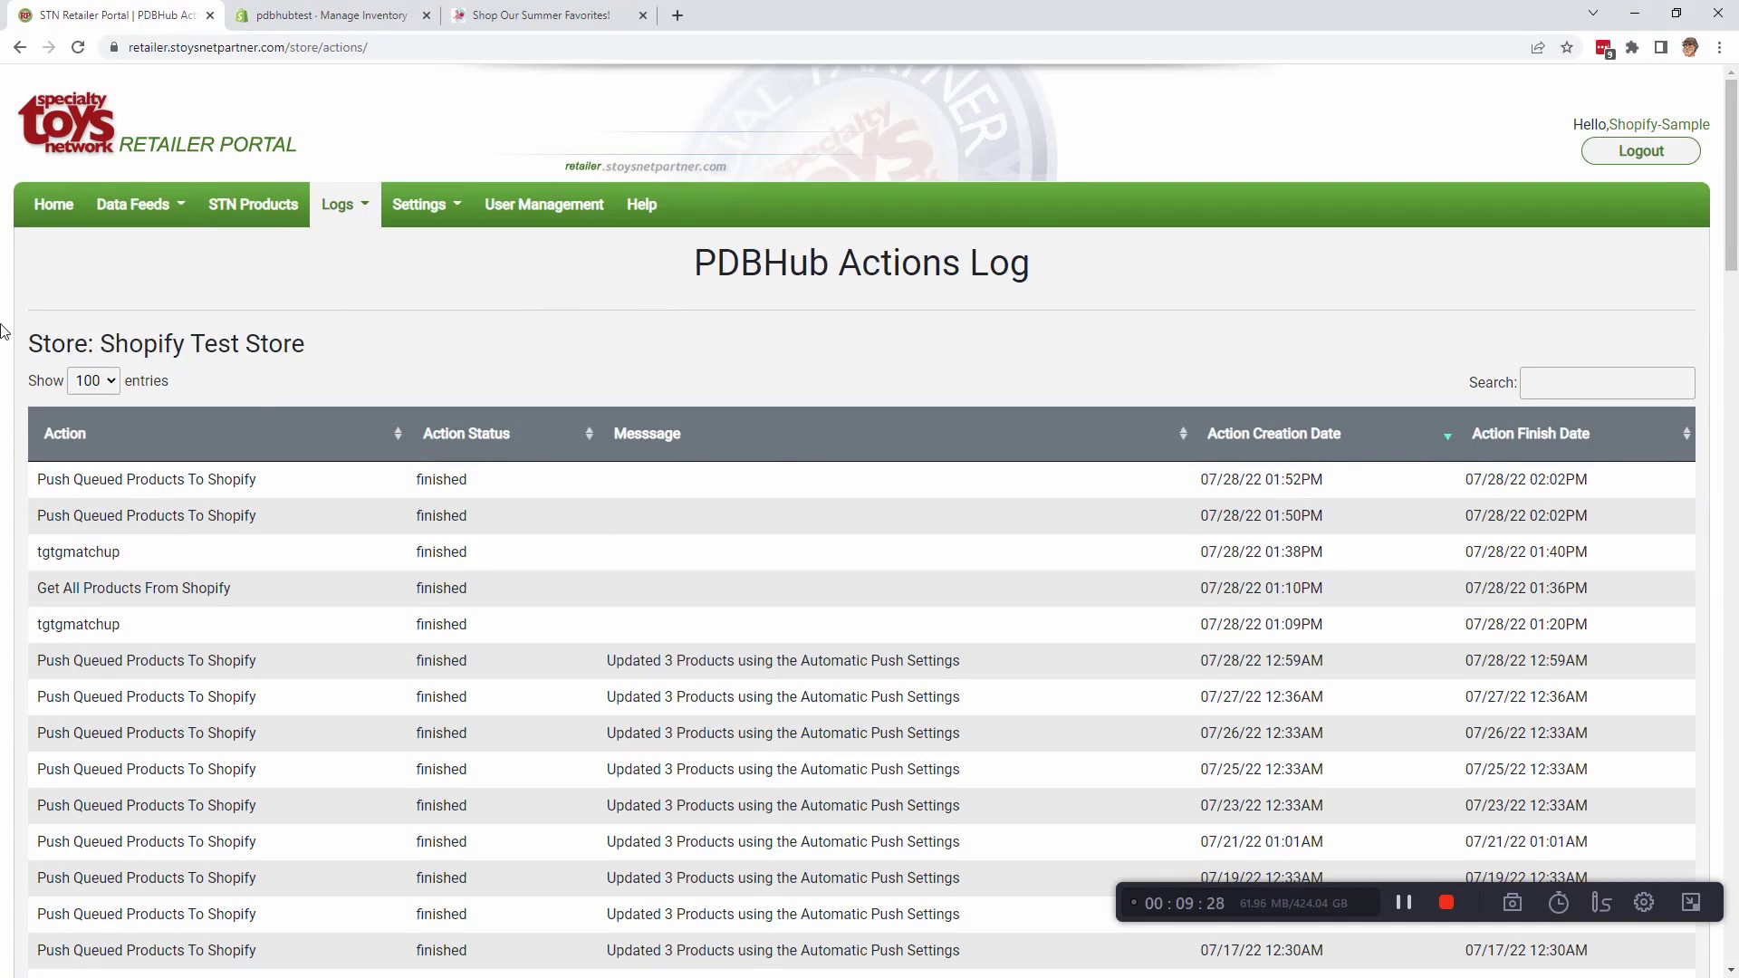
Open the TGTG Fall 2022 catalog list again and copy the product name Love of Bats Puzzle
click(317, 13)
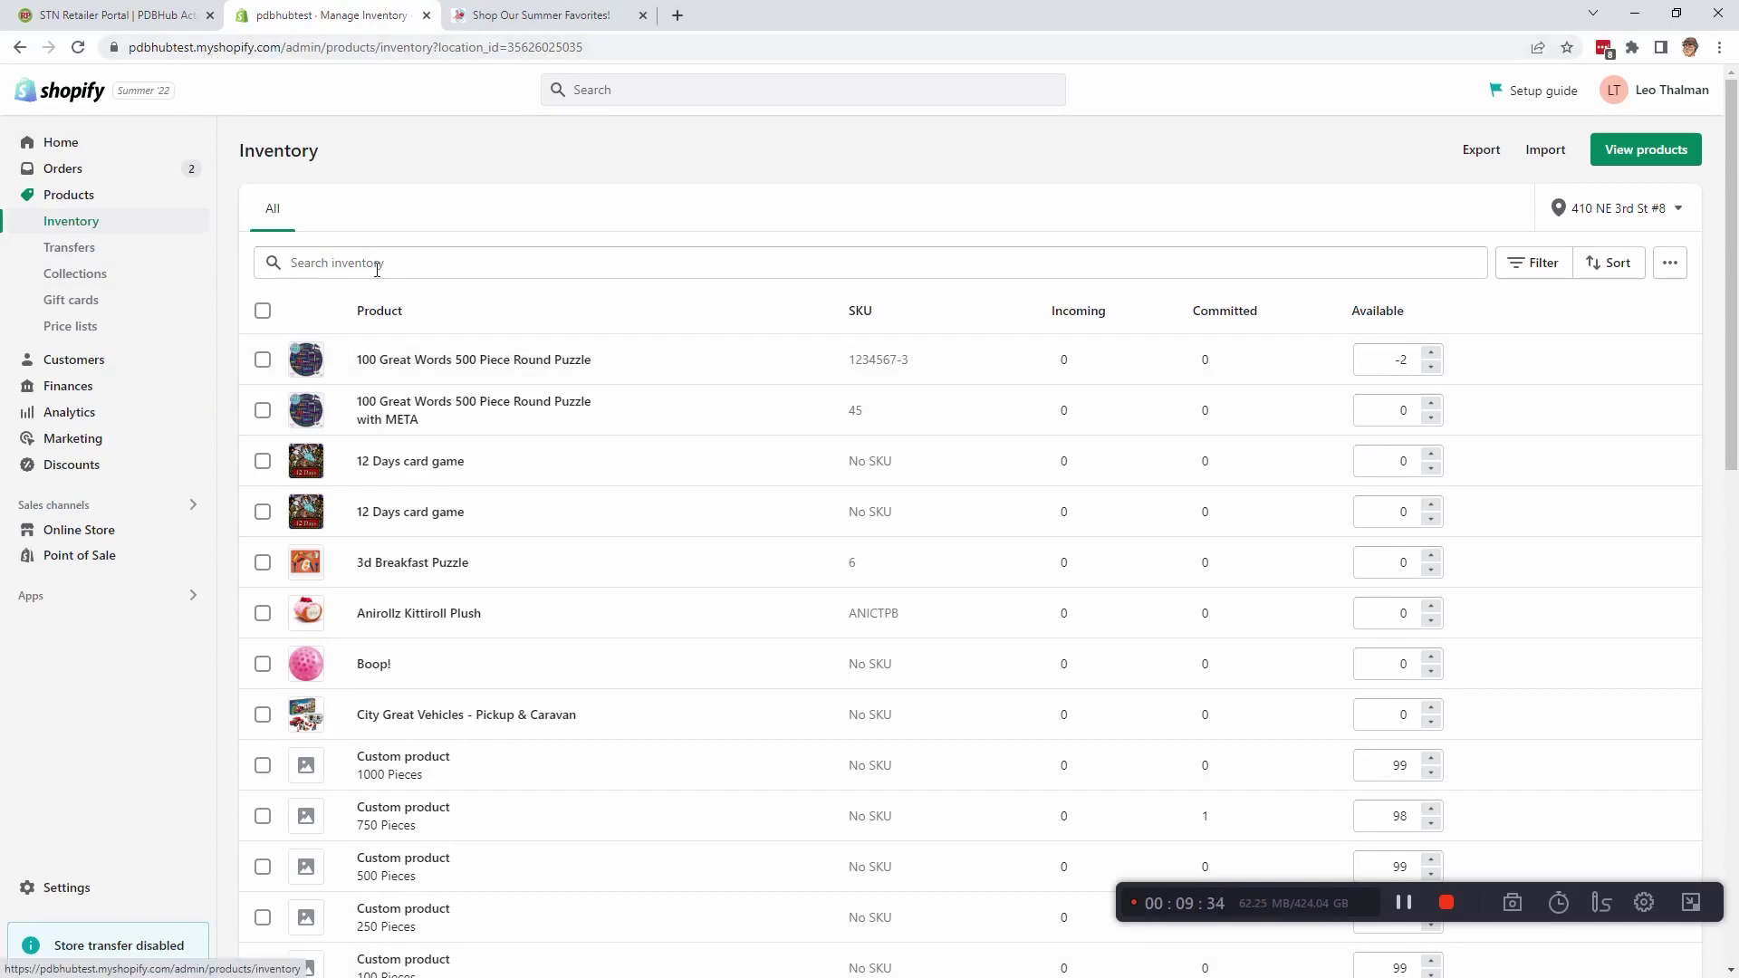
click(100, 13)
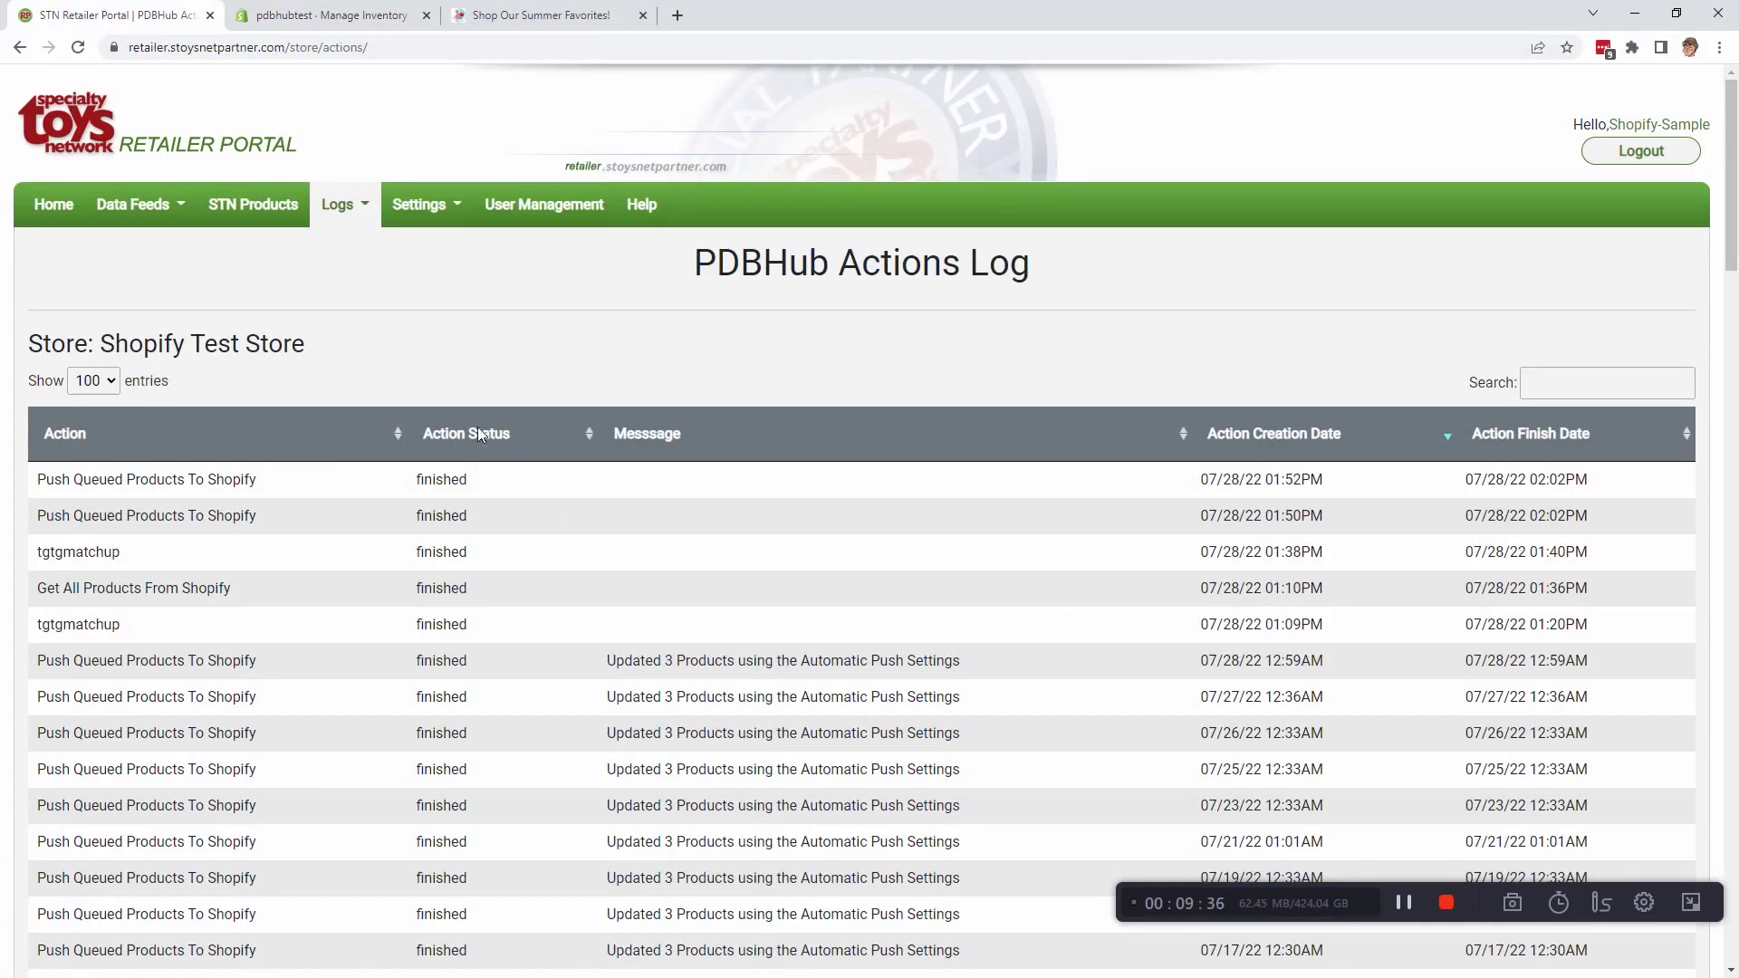
click(133, 204)
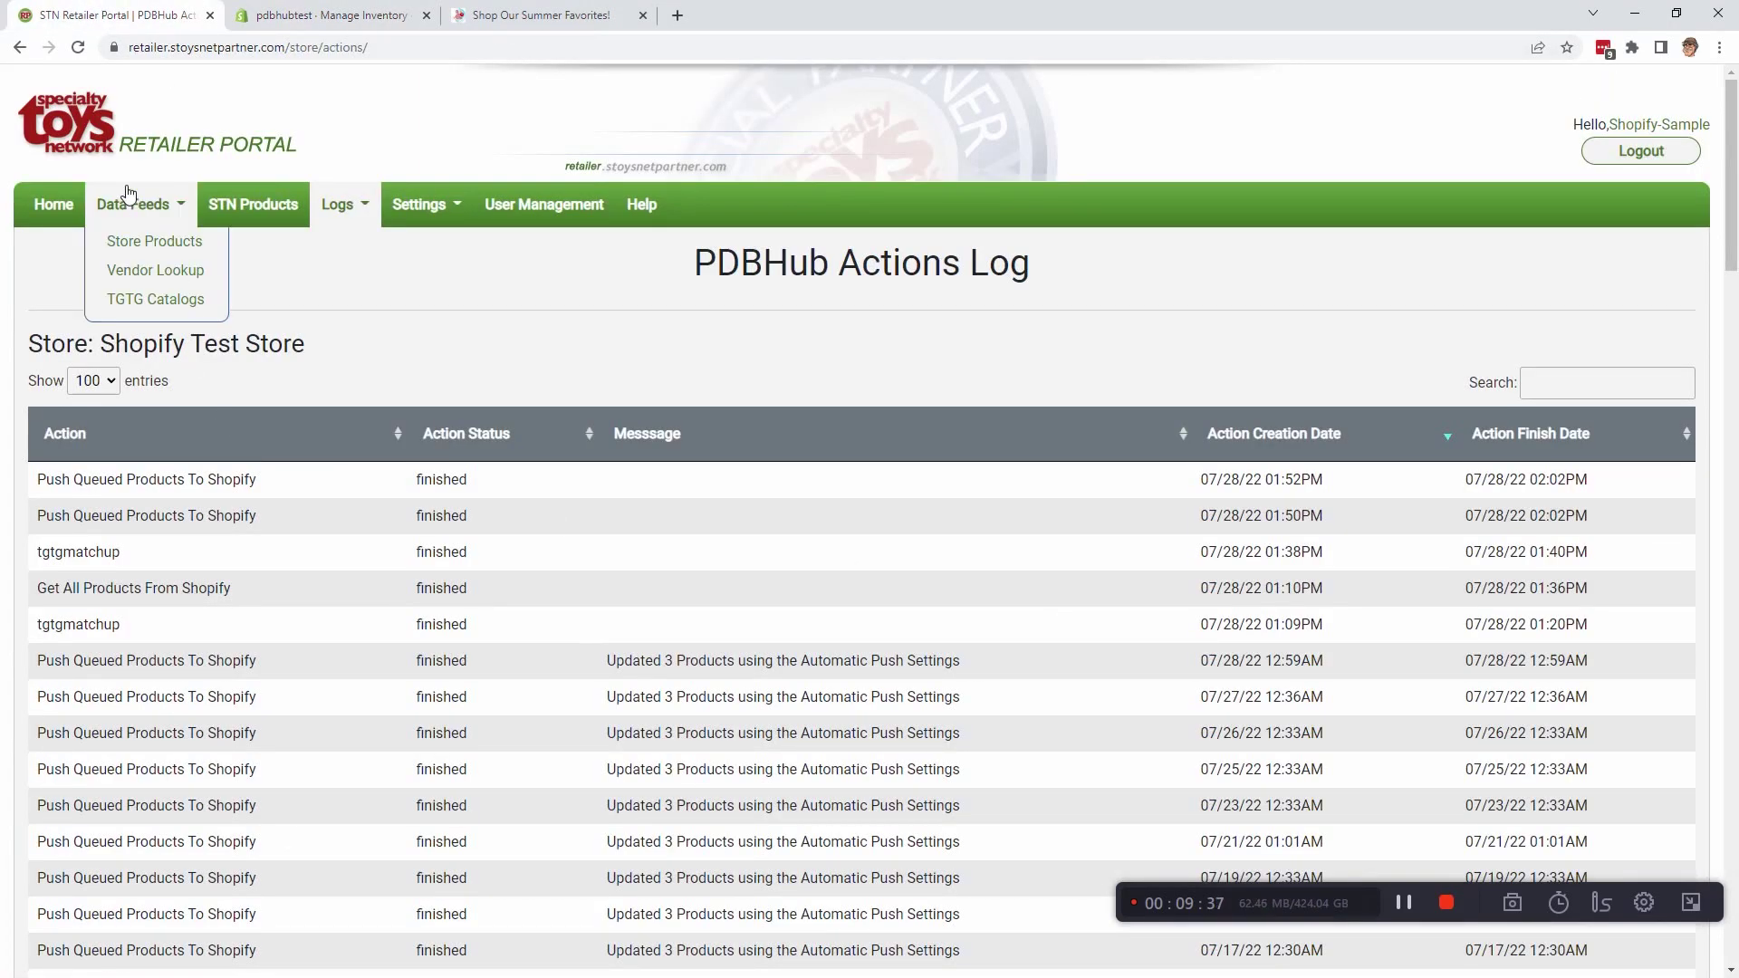
click(145, 299)
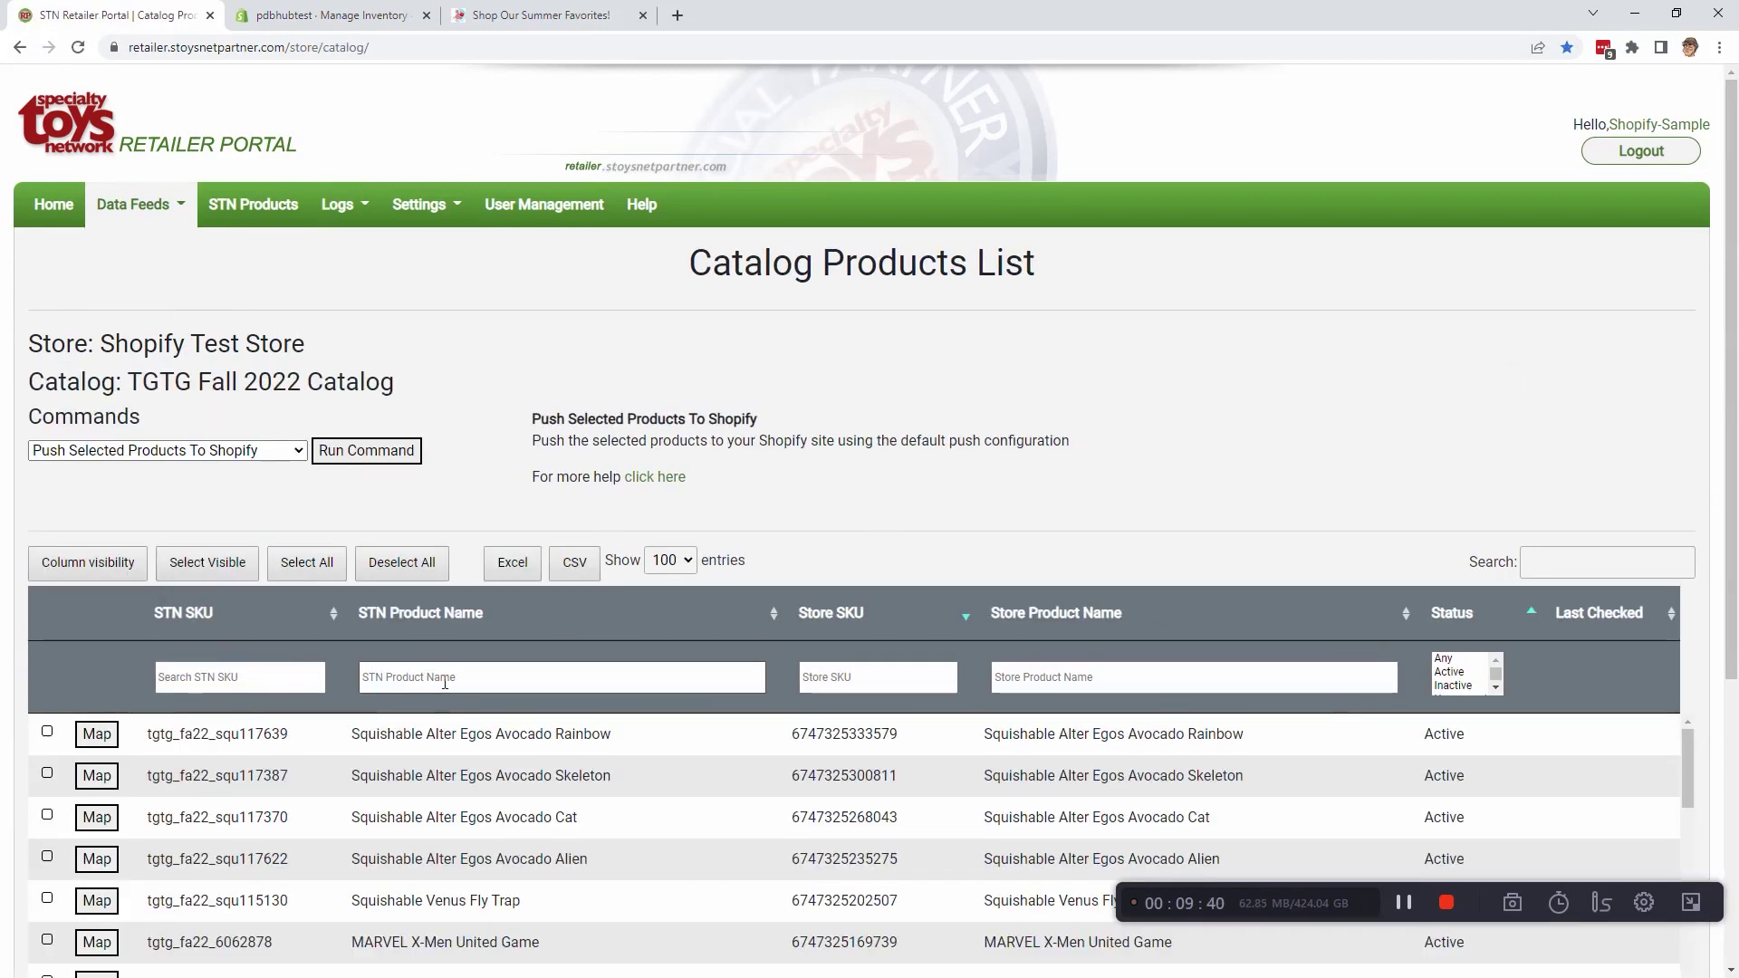
scroll(446, 695, down, 5)
drag(483, 636, 350, 636)
key(ctrl+c)
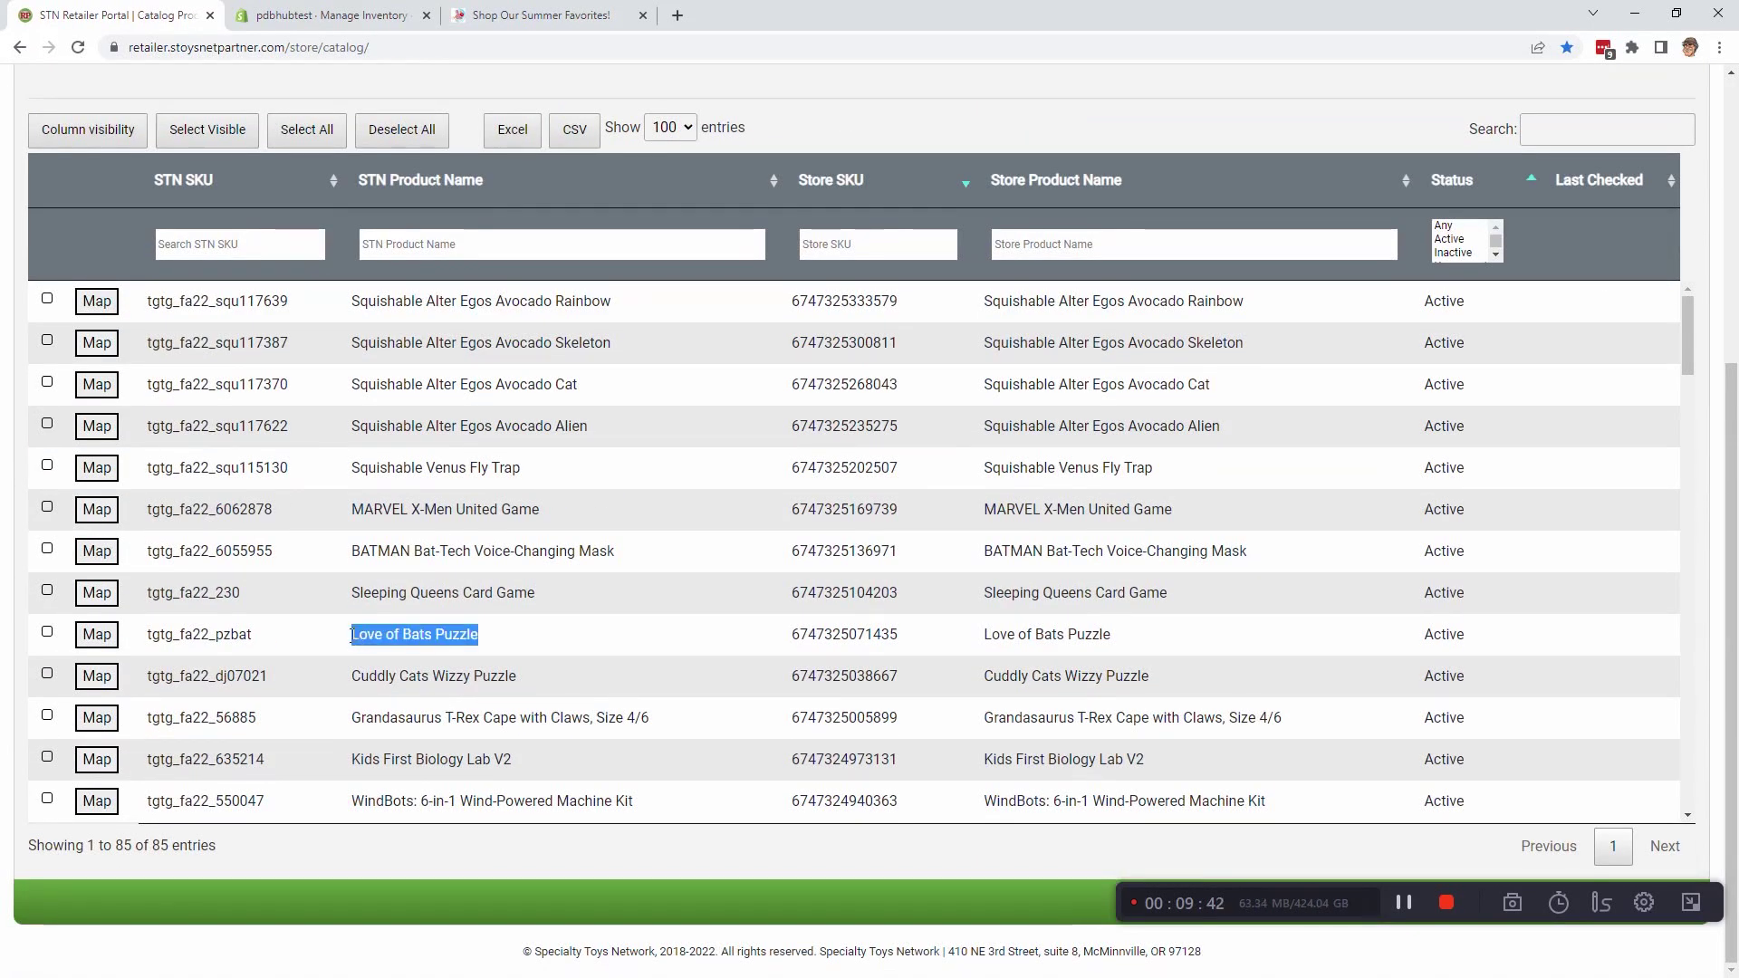
Switch to Shopify, search the inventory for Love of Bats Puzzle, and open the product list
click(308, 16)
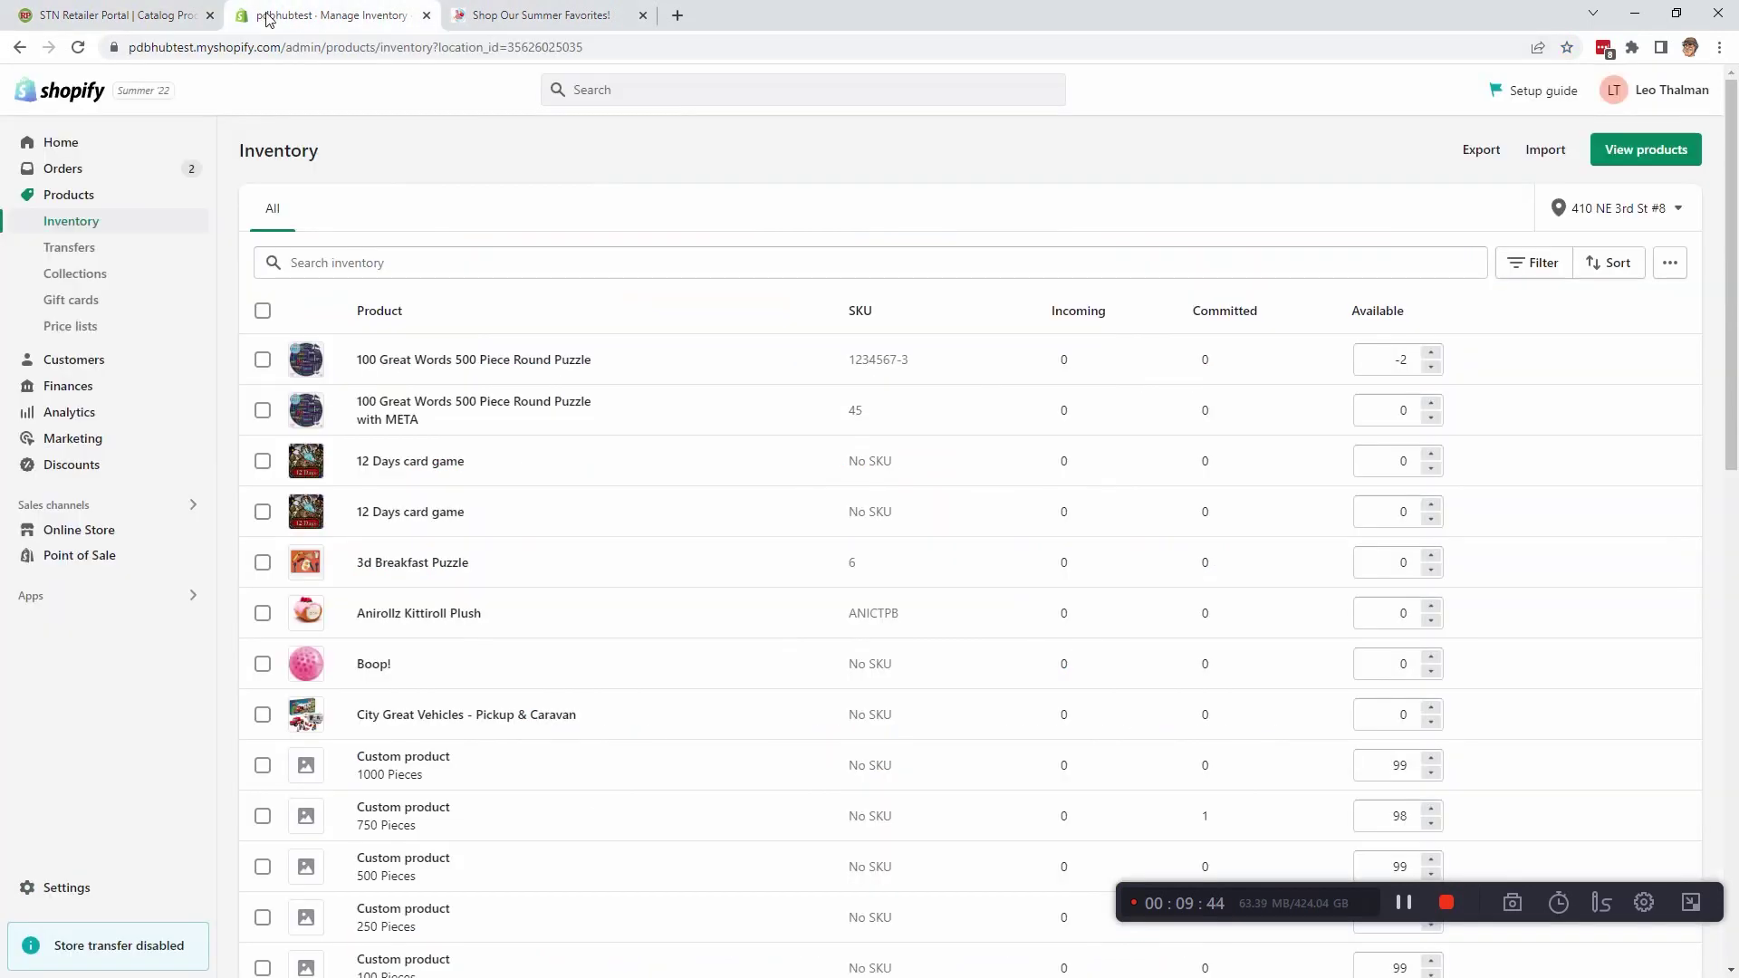
click(284, 263)
key(ctrl+v)
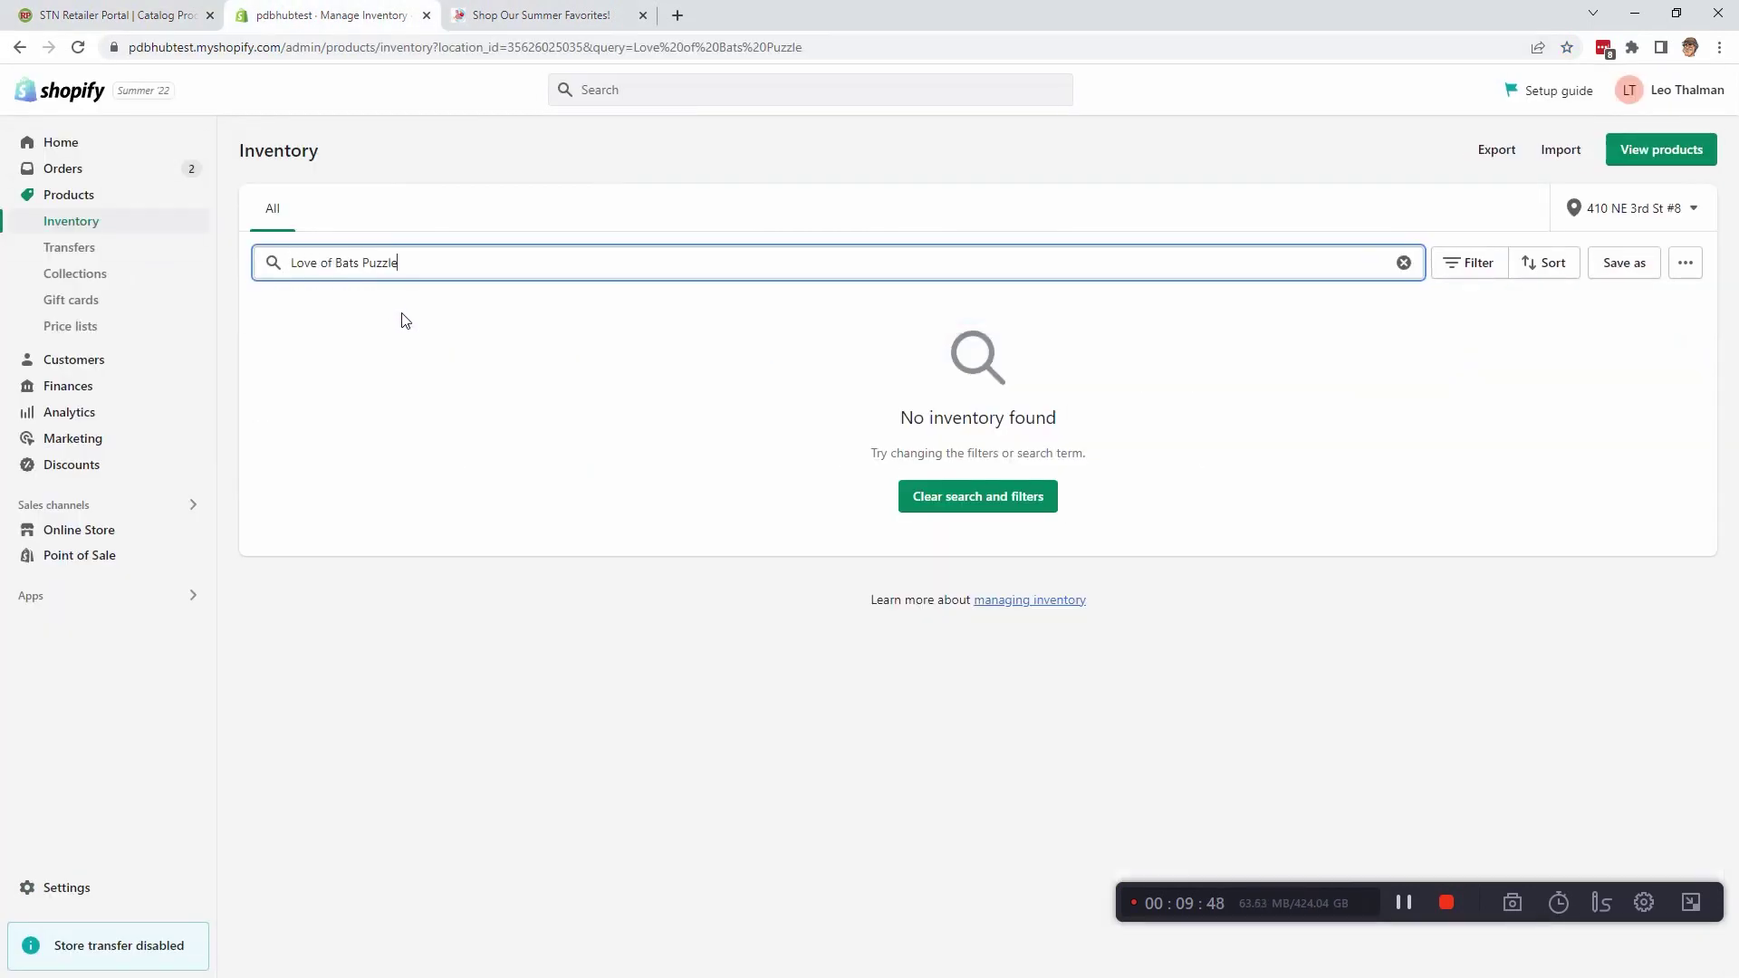
click(77, 193)
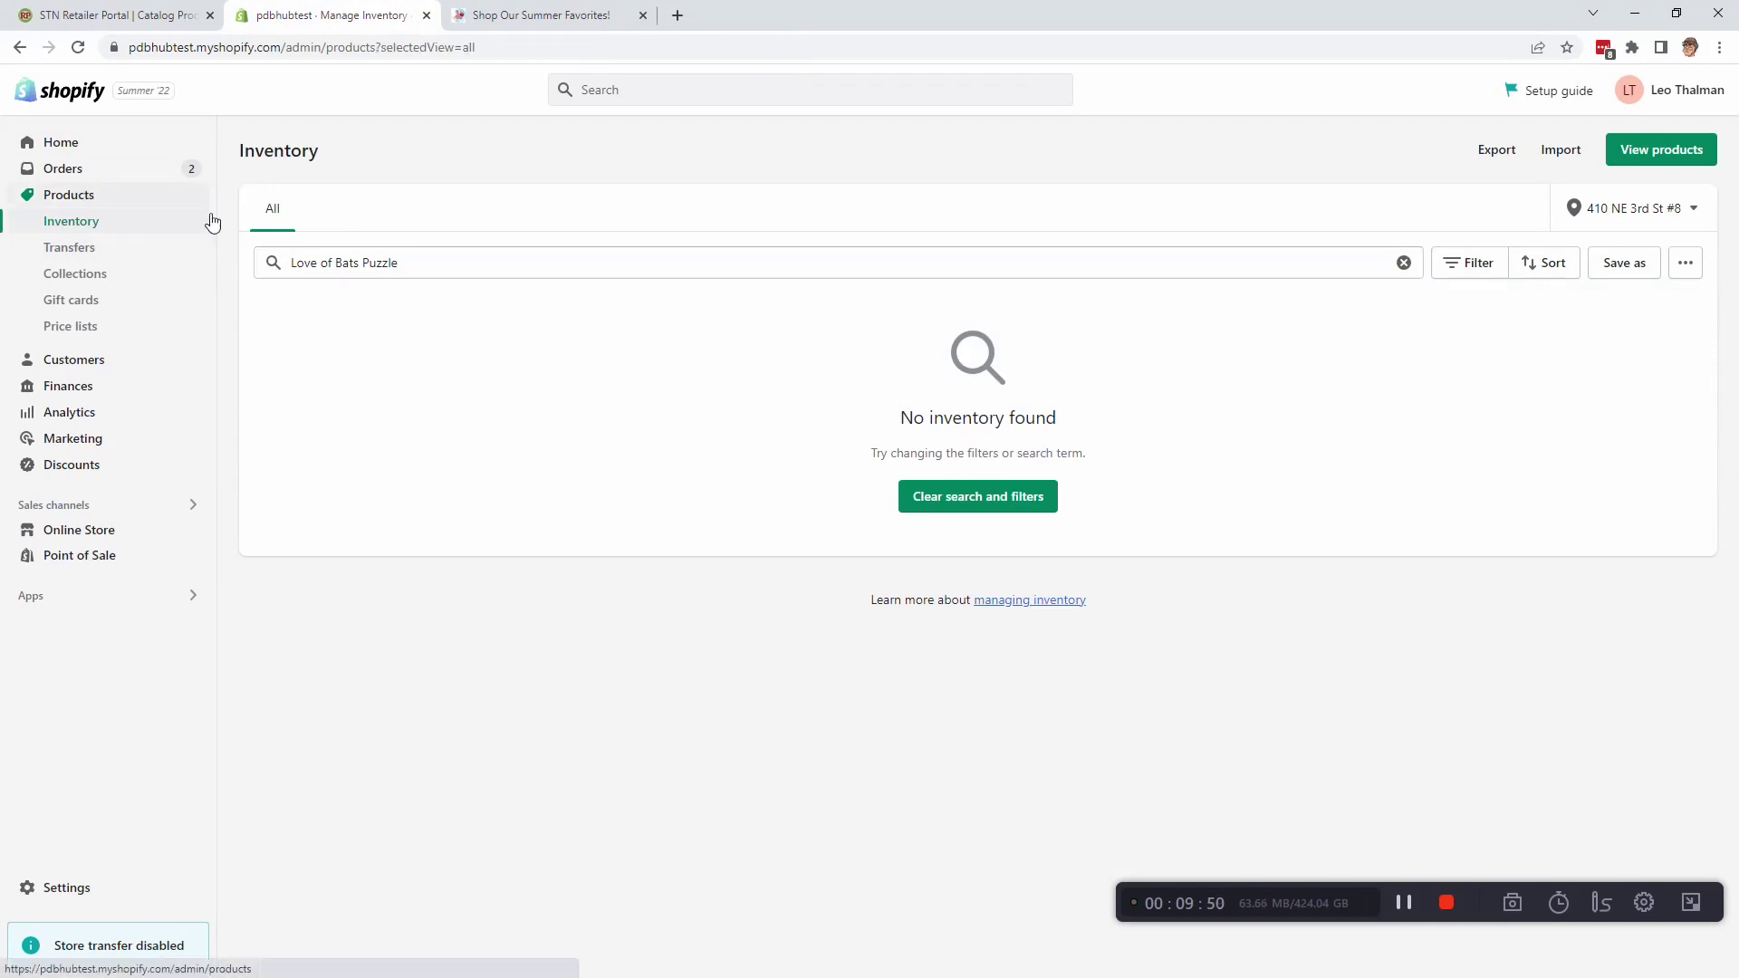
Find the product Love of Bats Puzzle in the product list, open it, and review its images, price, inventory details and tags
click(304, 263)
key(ctrl+v)
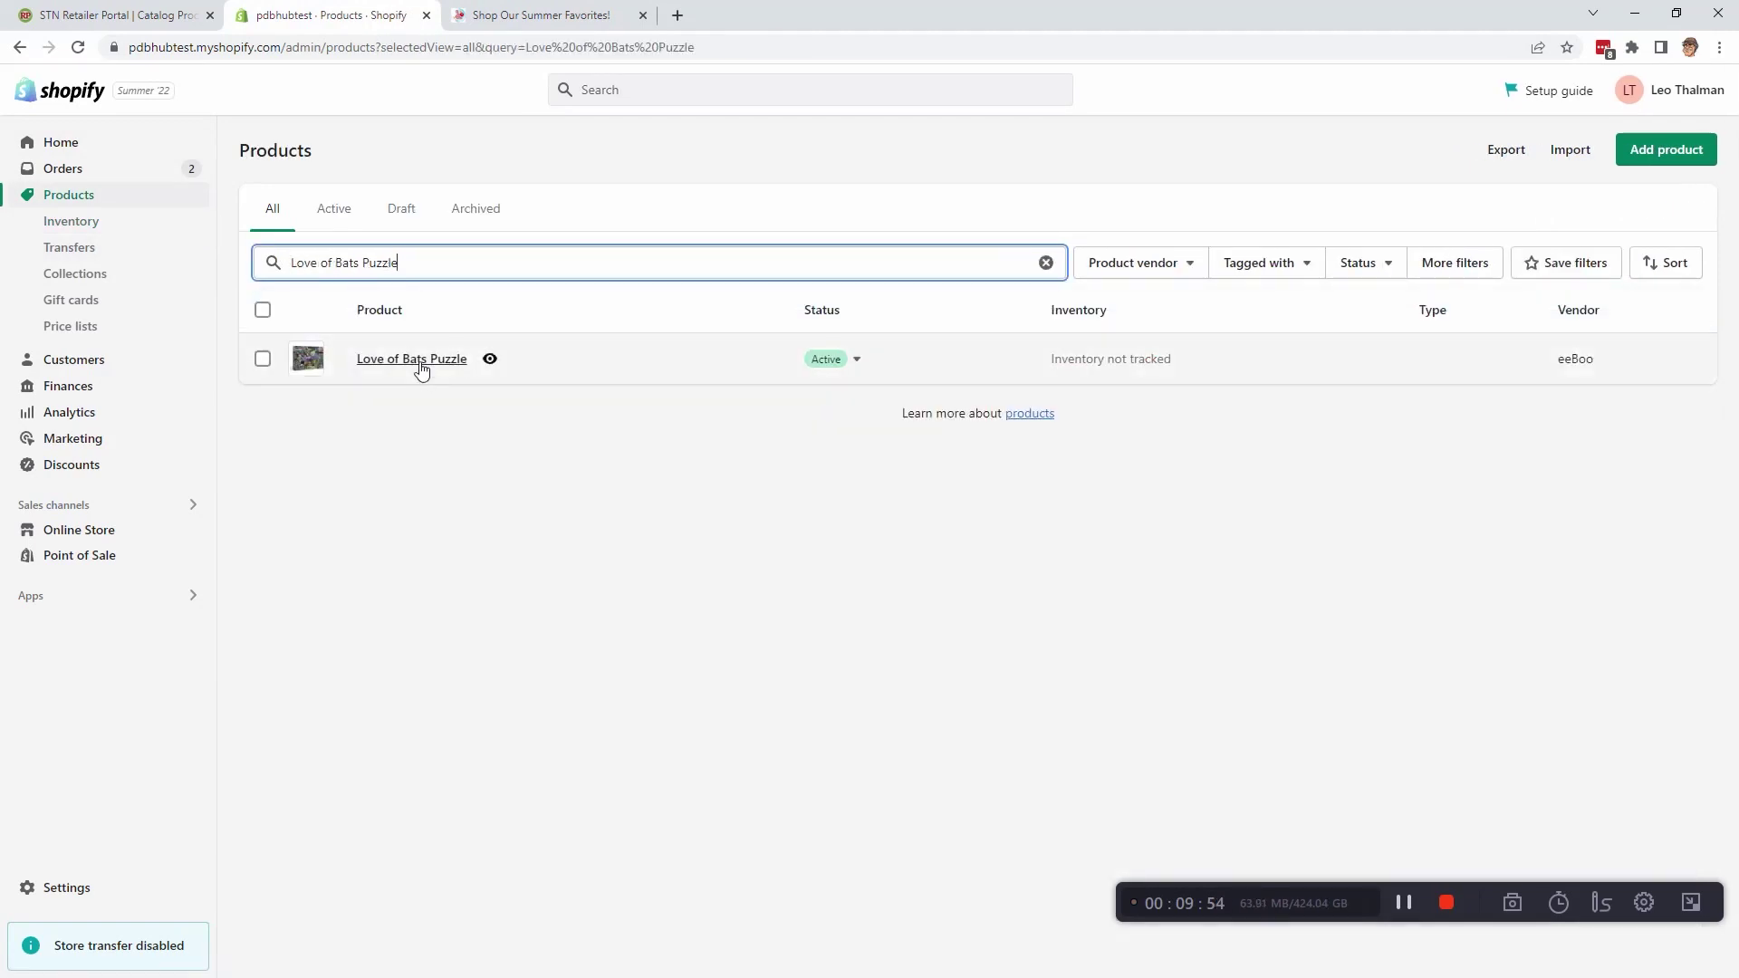
click(419, 362)
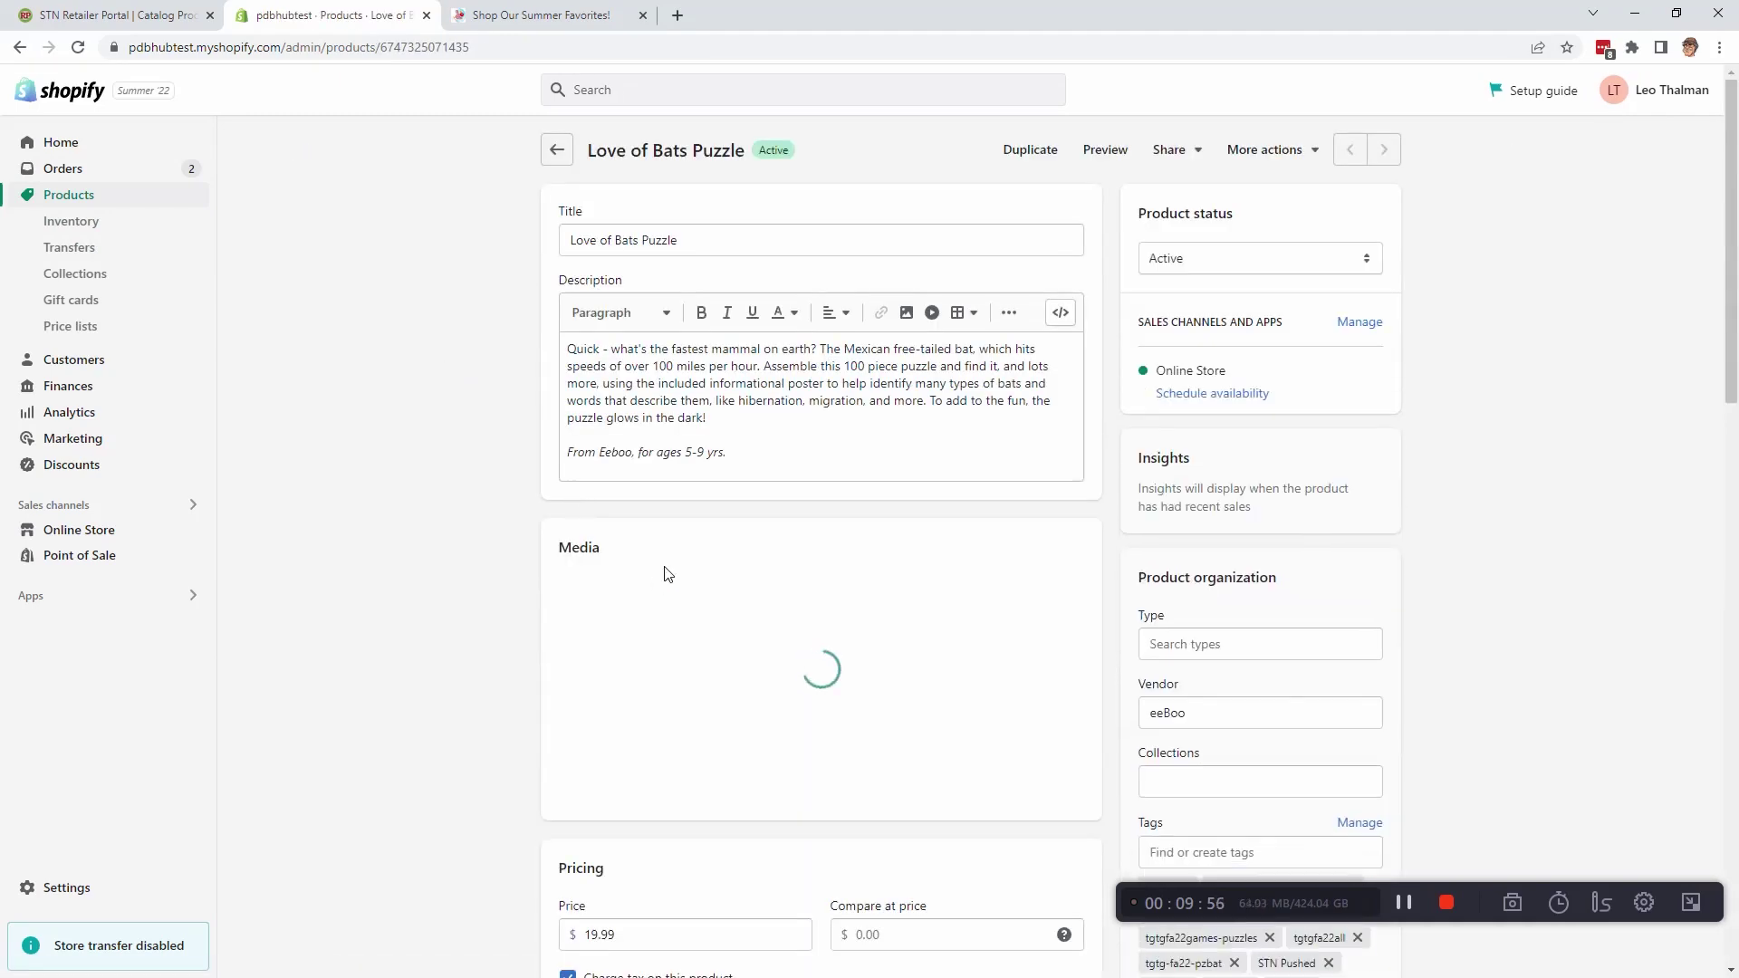
scroll(658, 391, down, 3)
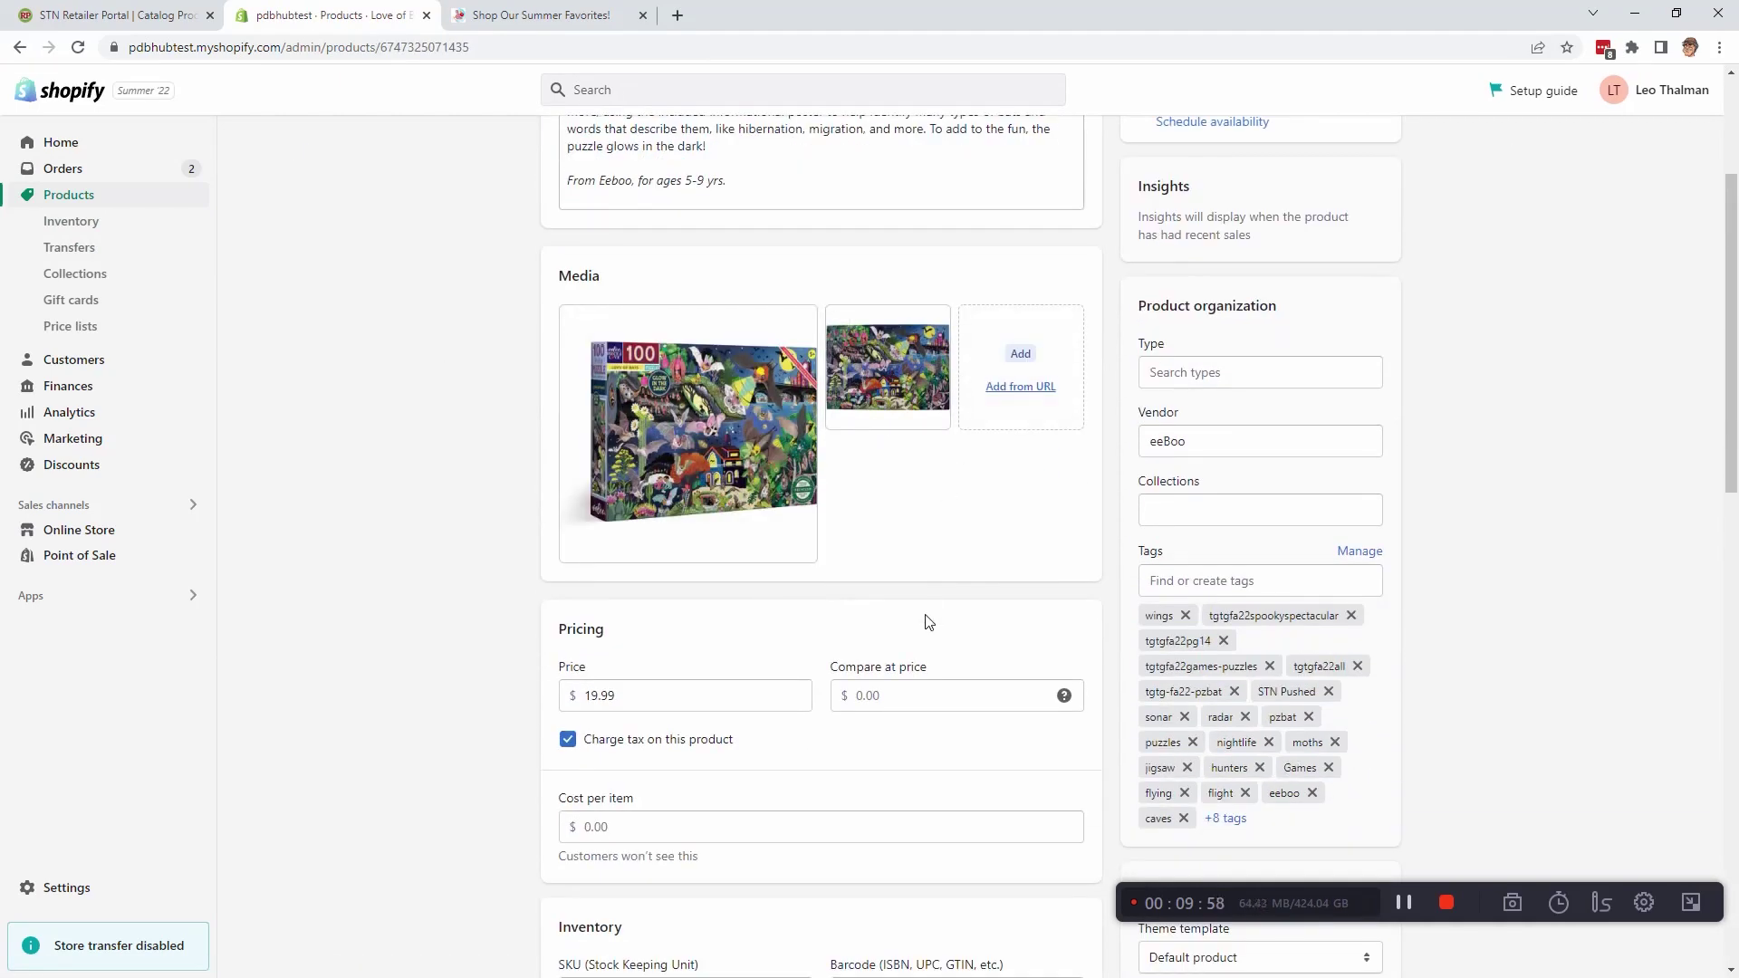
scroll(924, 621, down, 4)
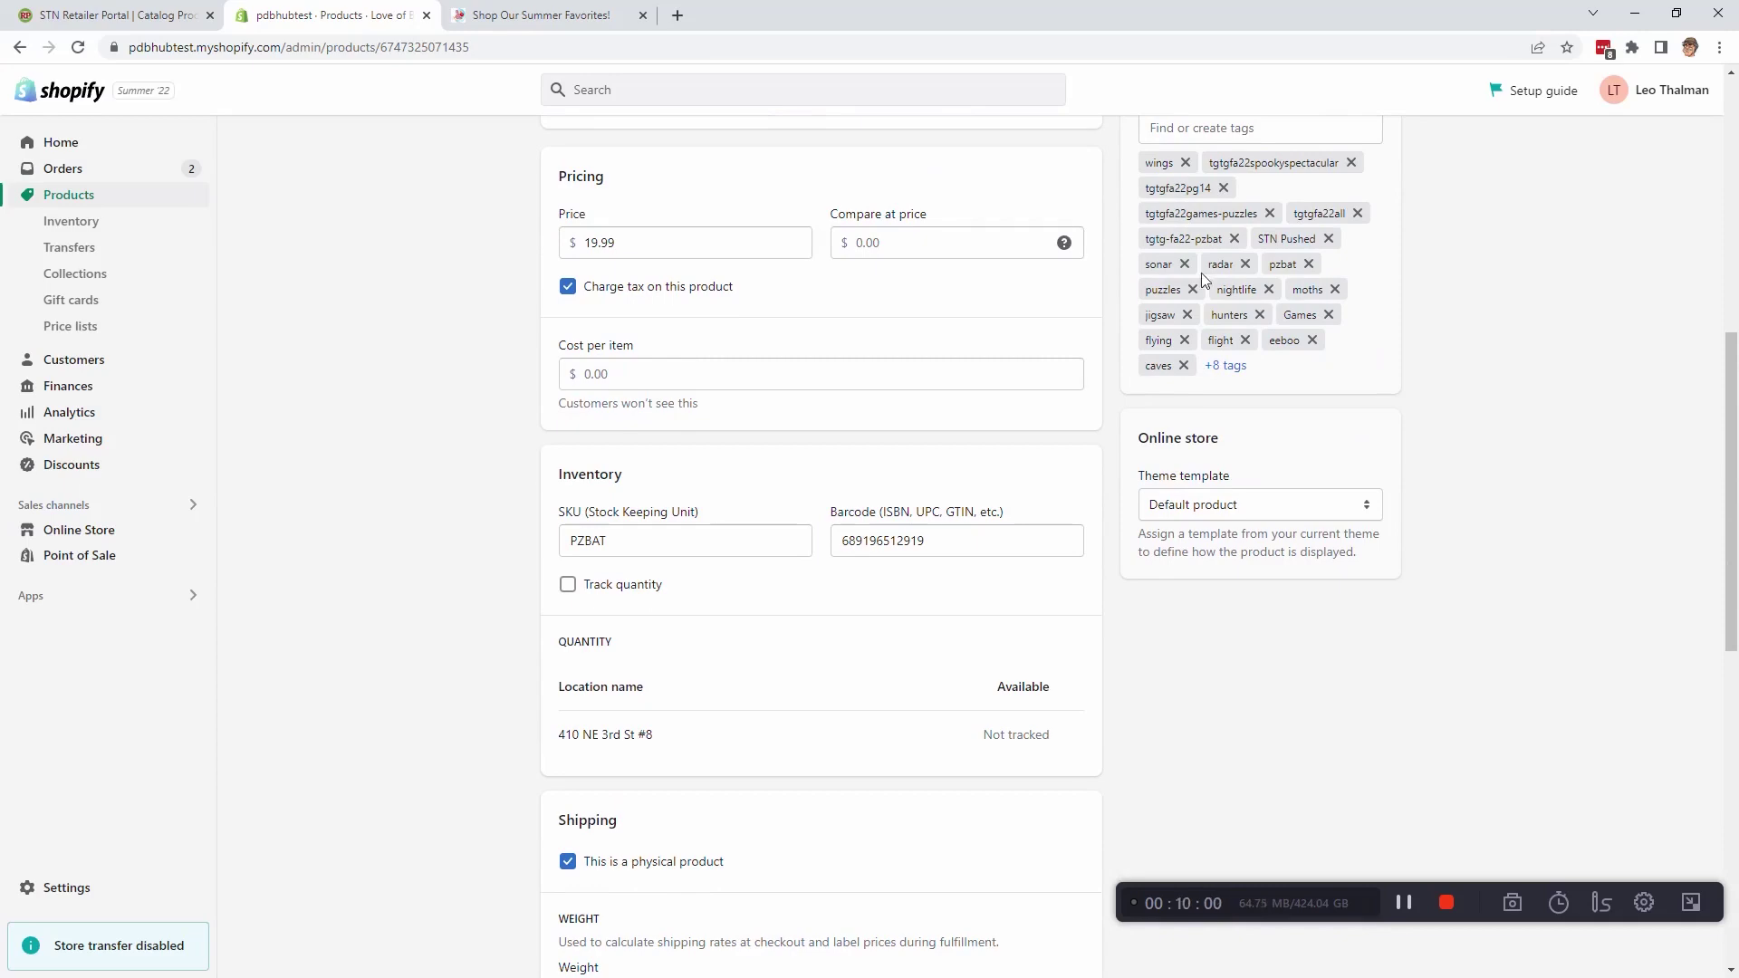
scroll(775, 670, down, 4)
scroll(774, 670, up, 10)
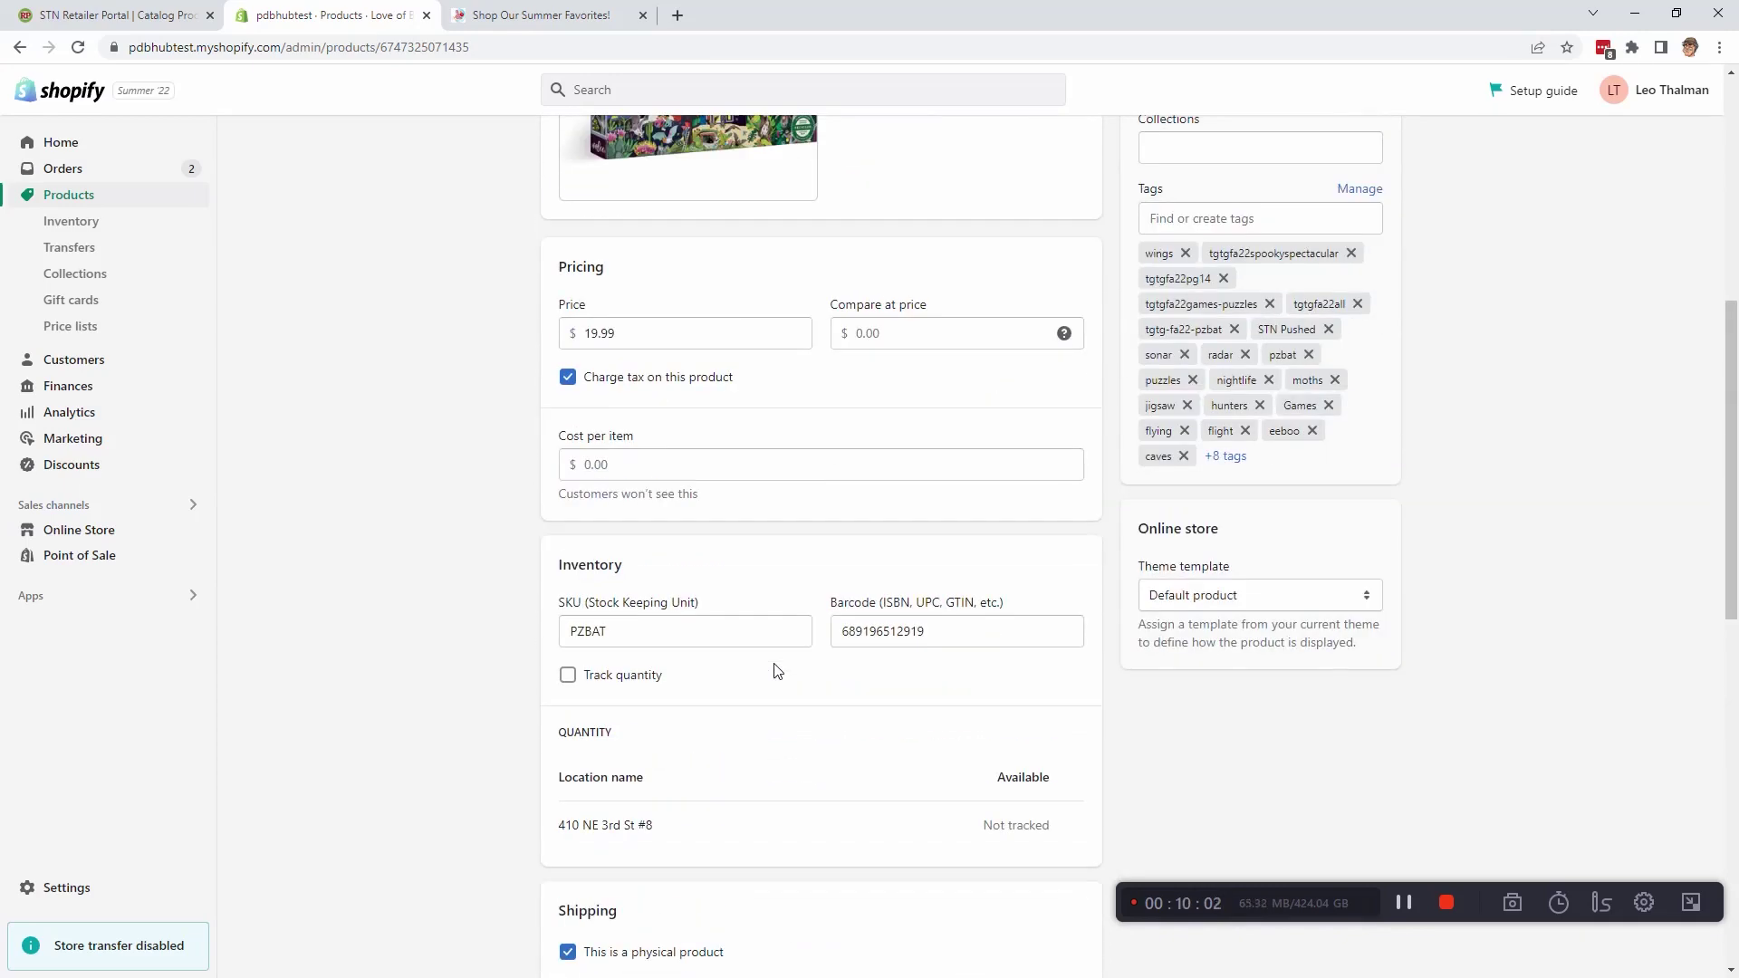
Search the full product list for tgtg-fa22-all and look through the matching products
click(65, 199)
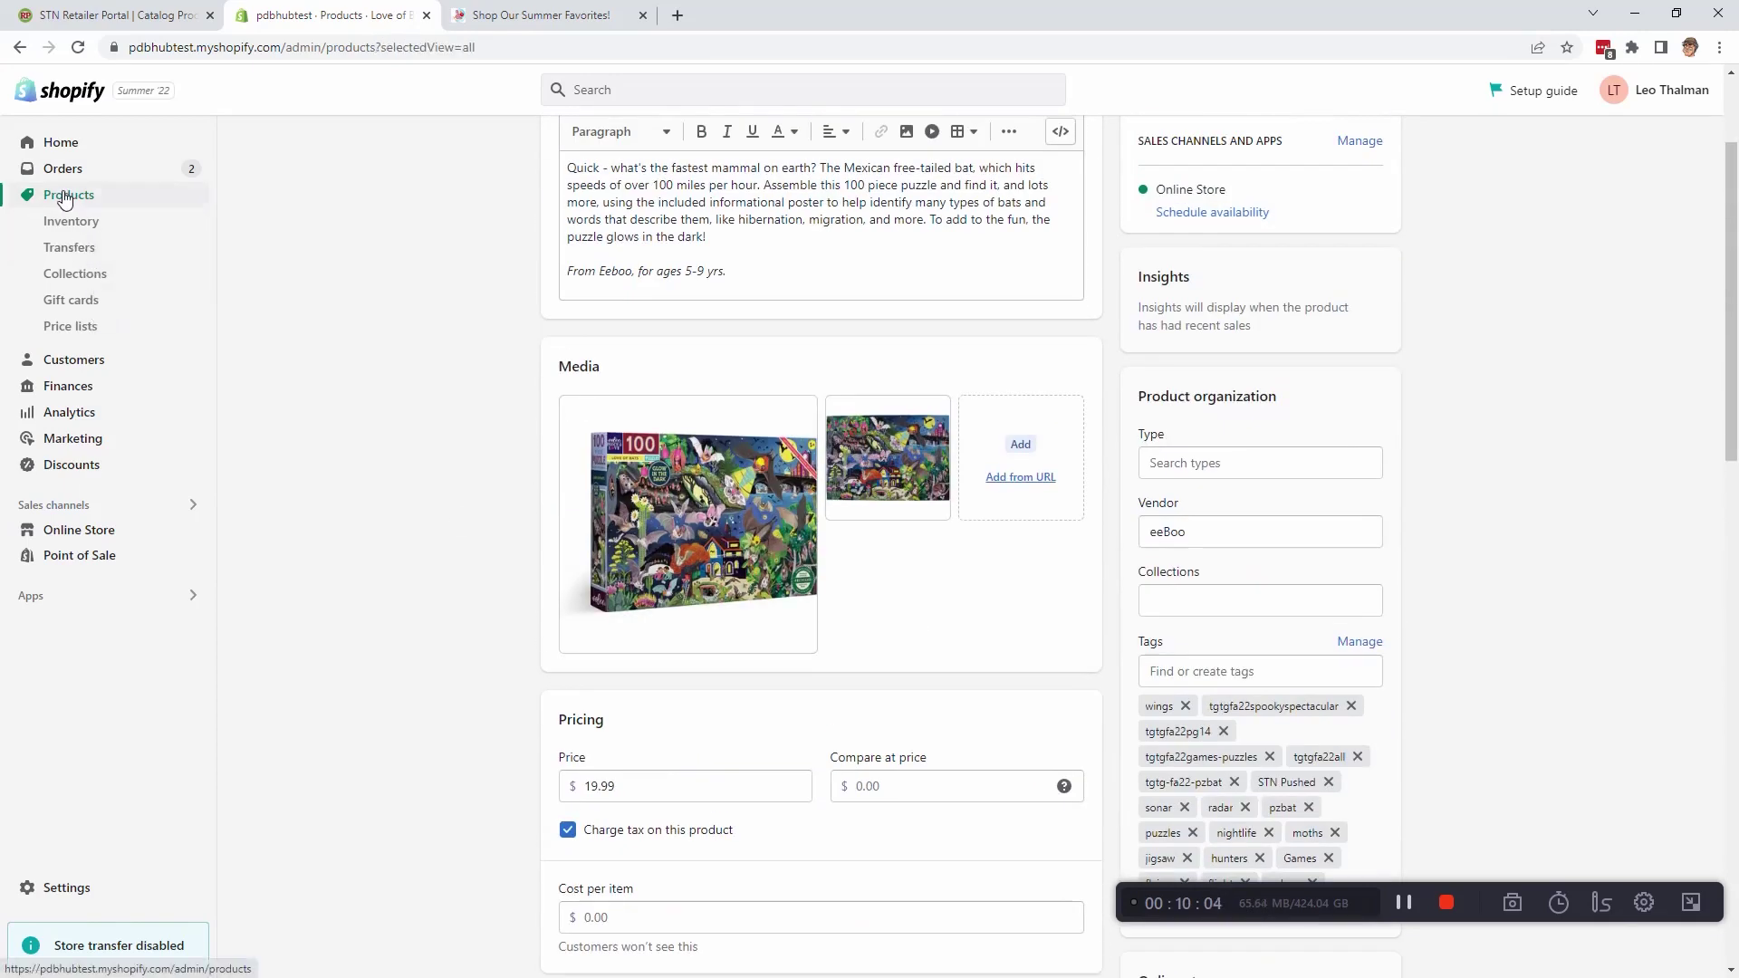
click(337, 265)
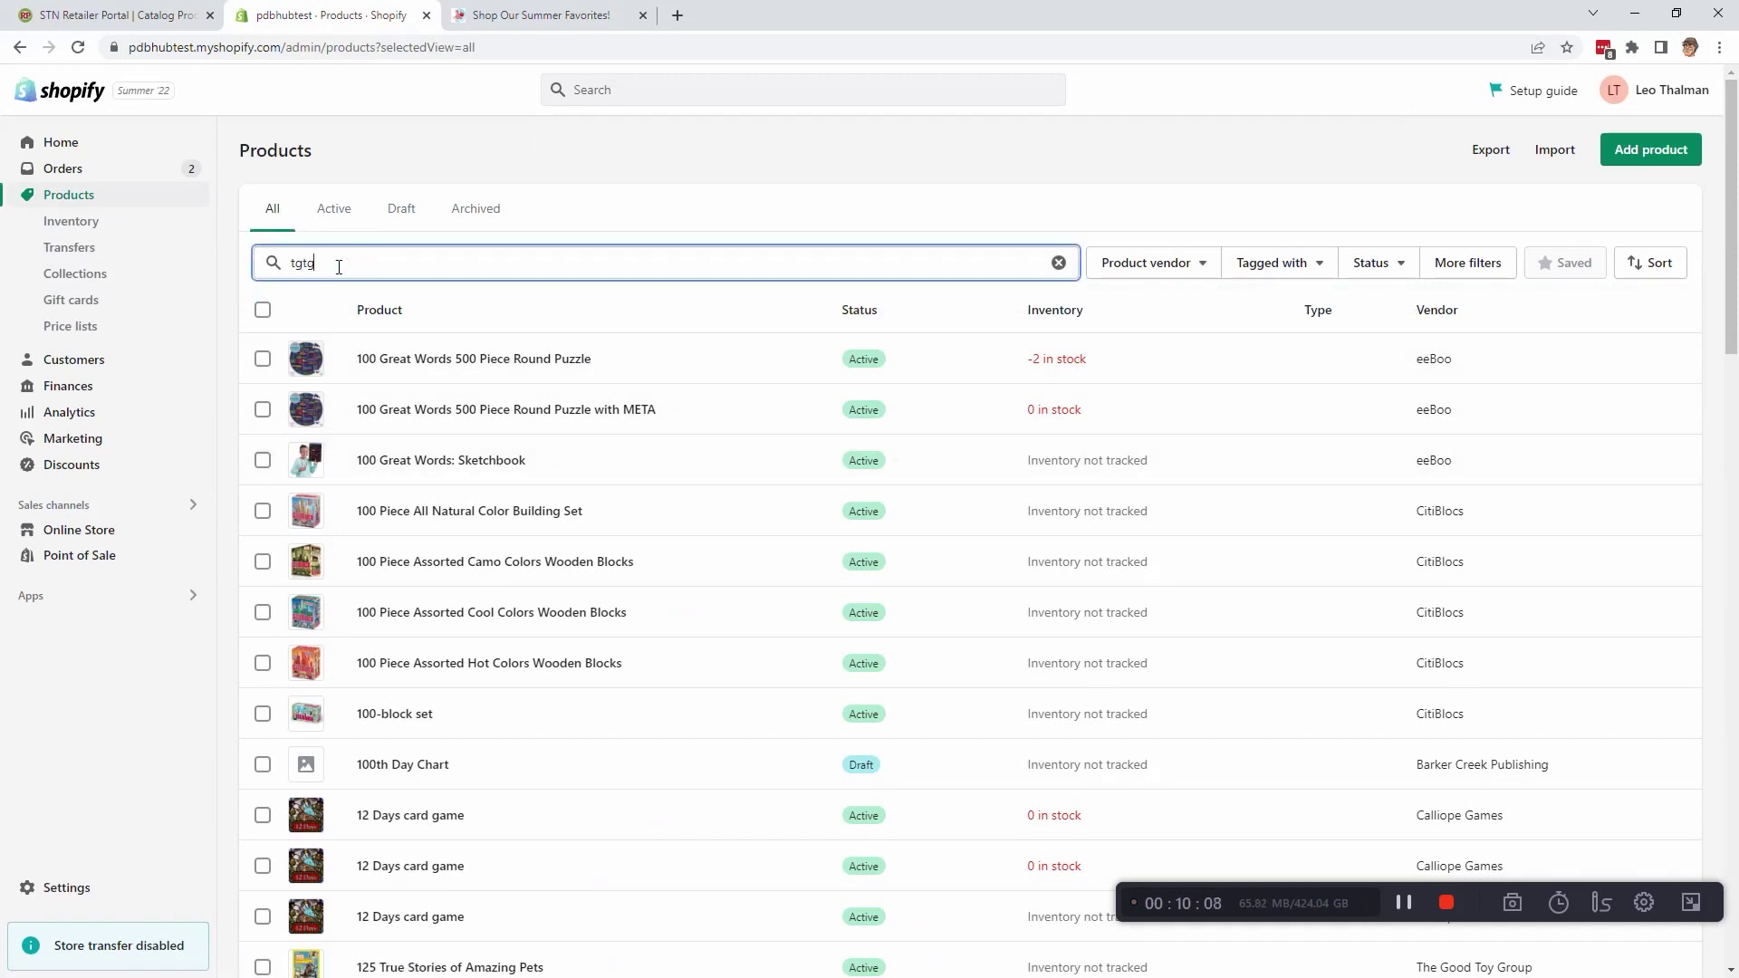
text(-)
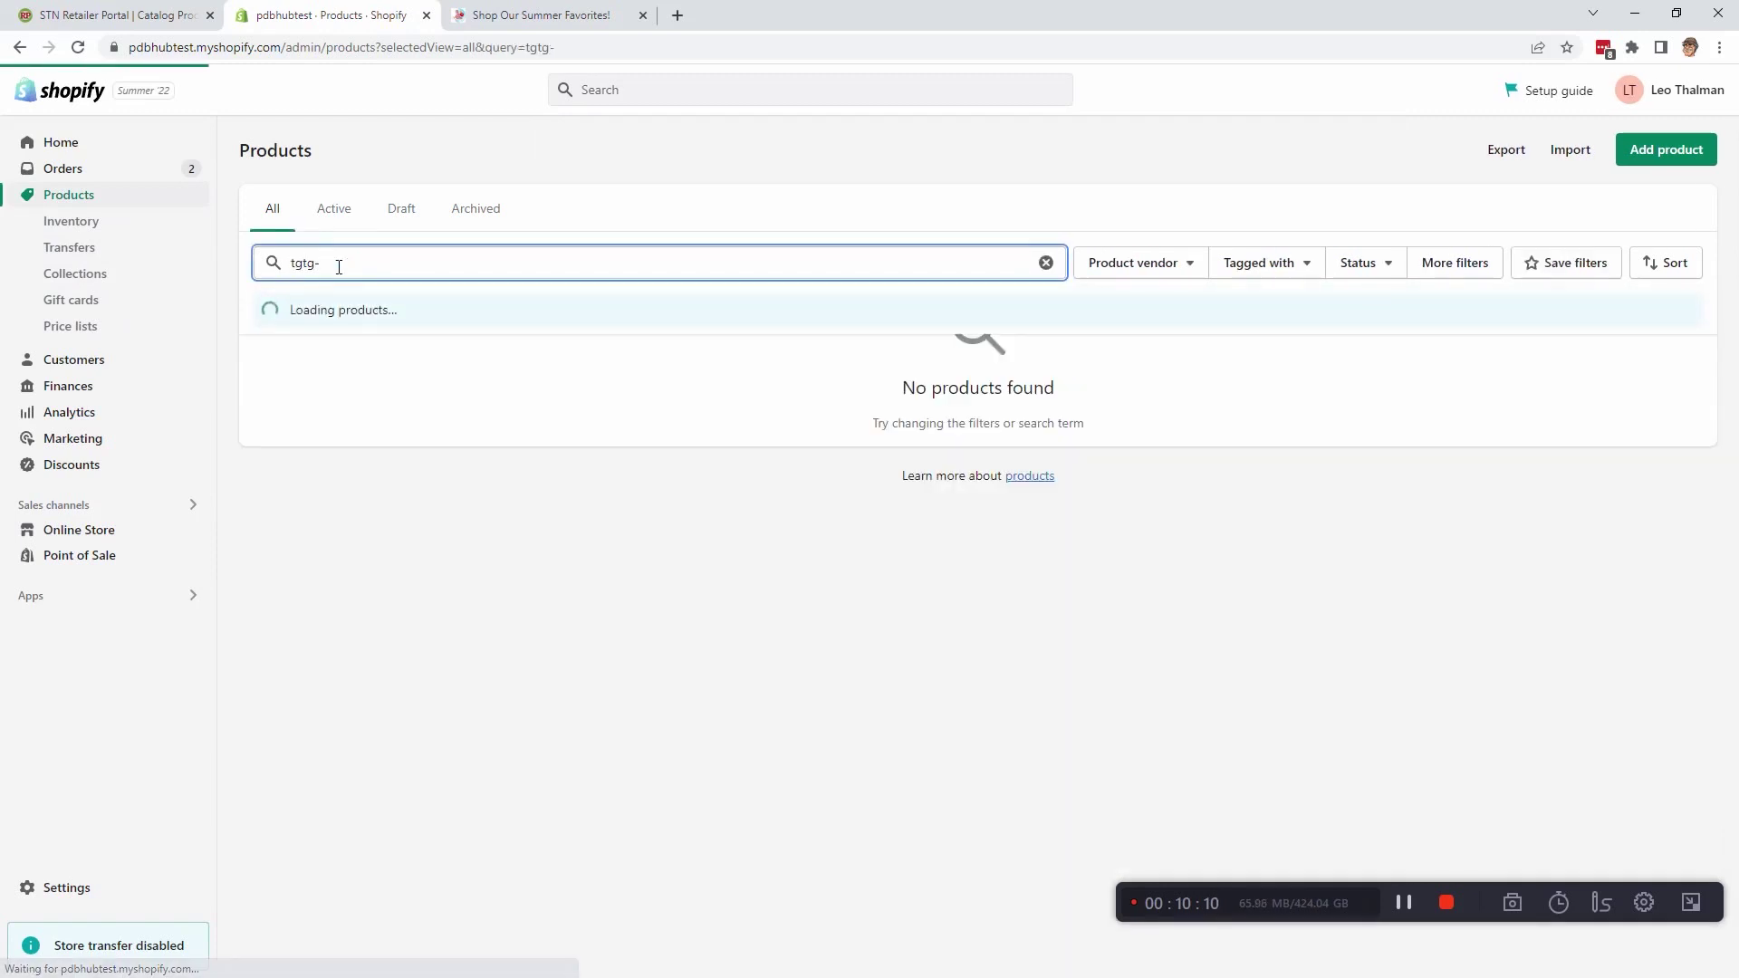
text(fa)
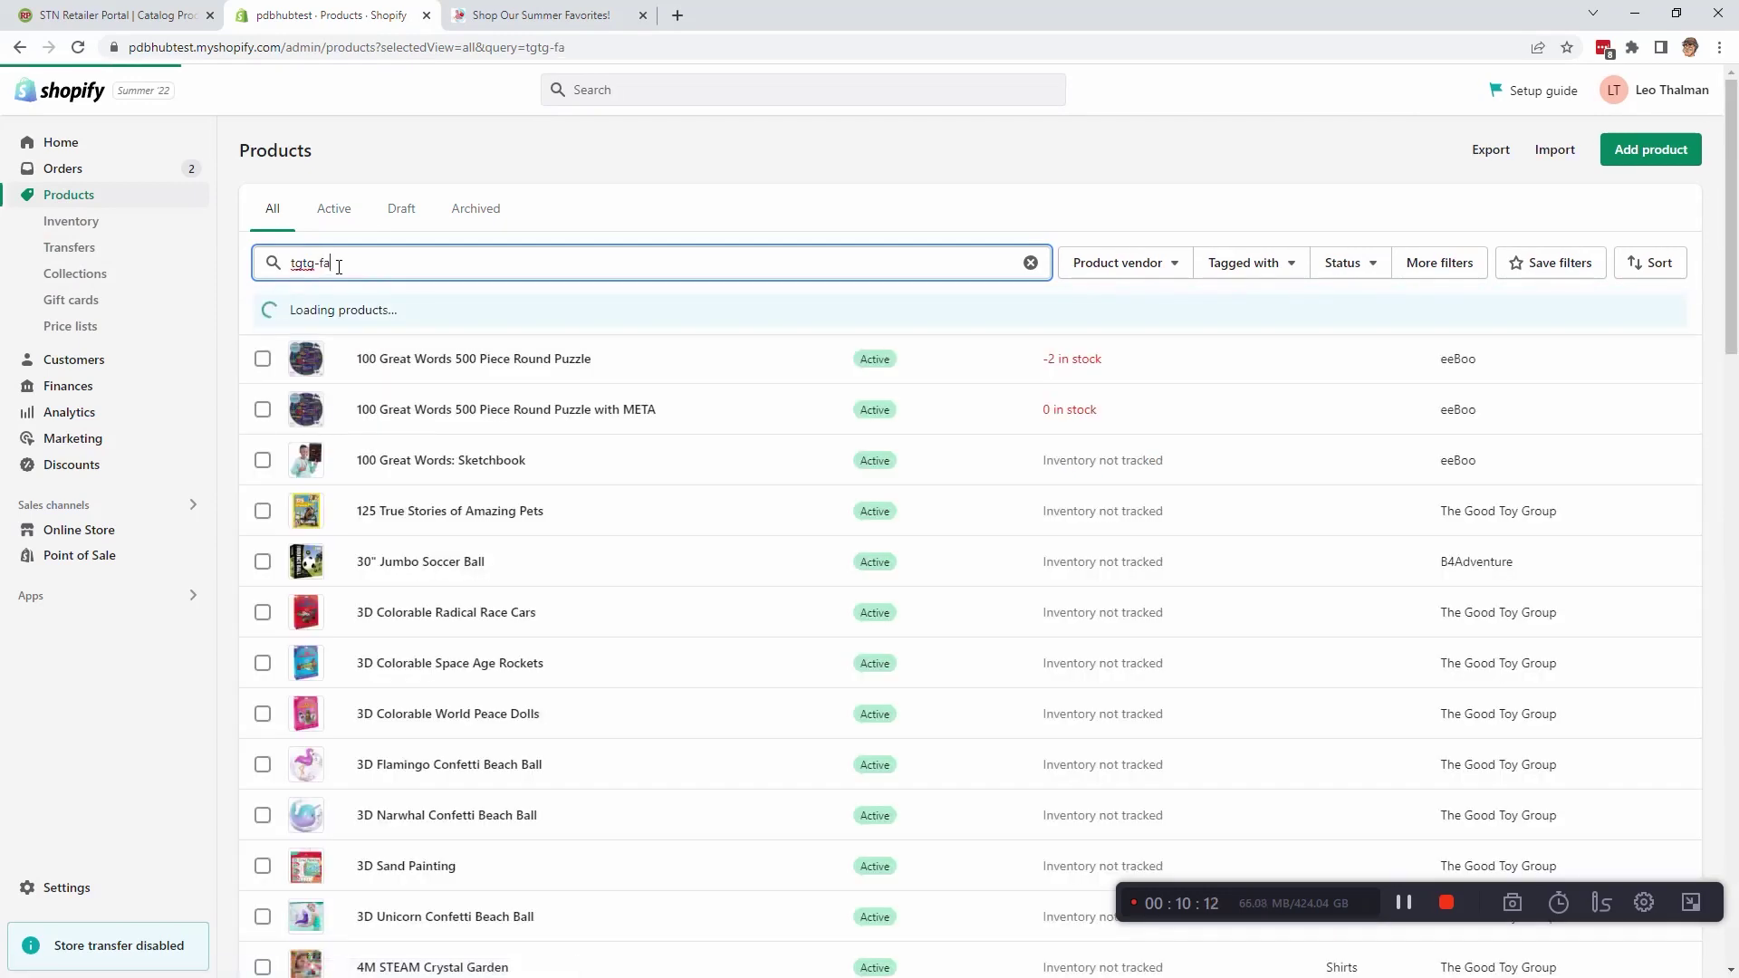
text(22-)
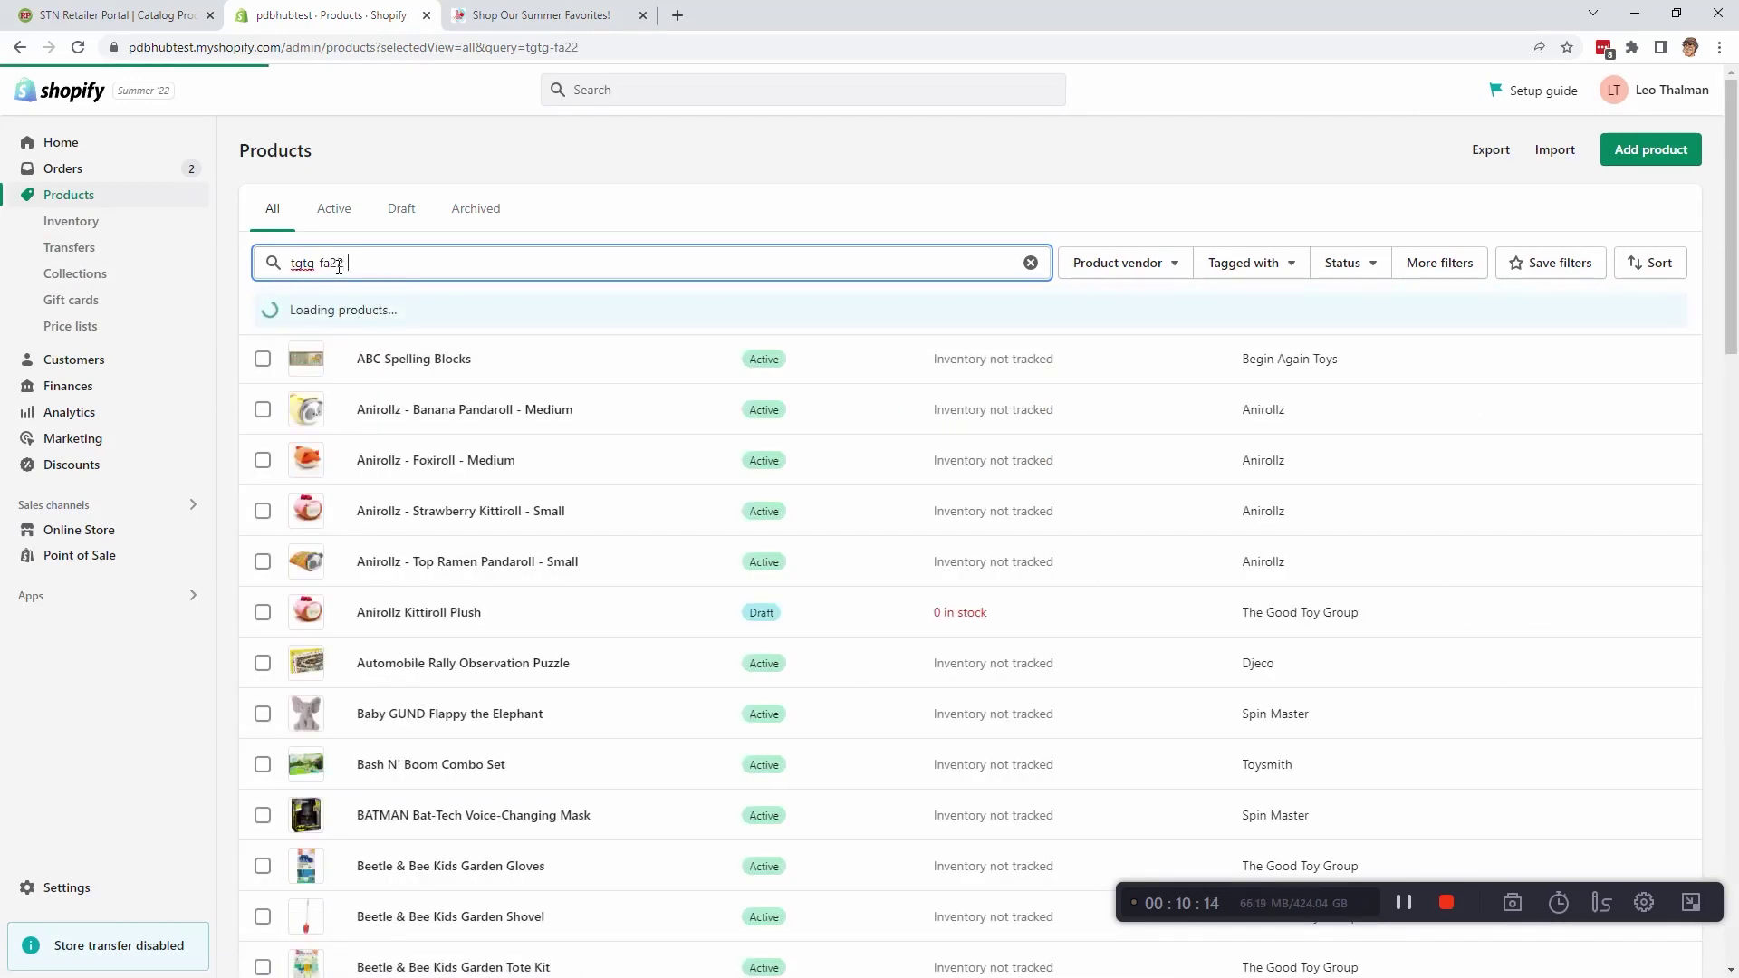
text(all)
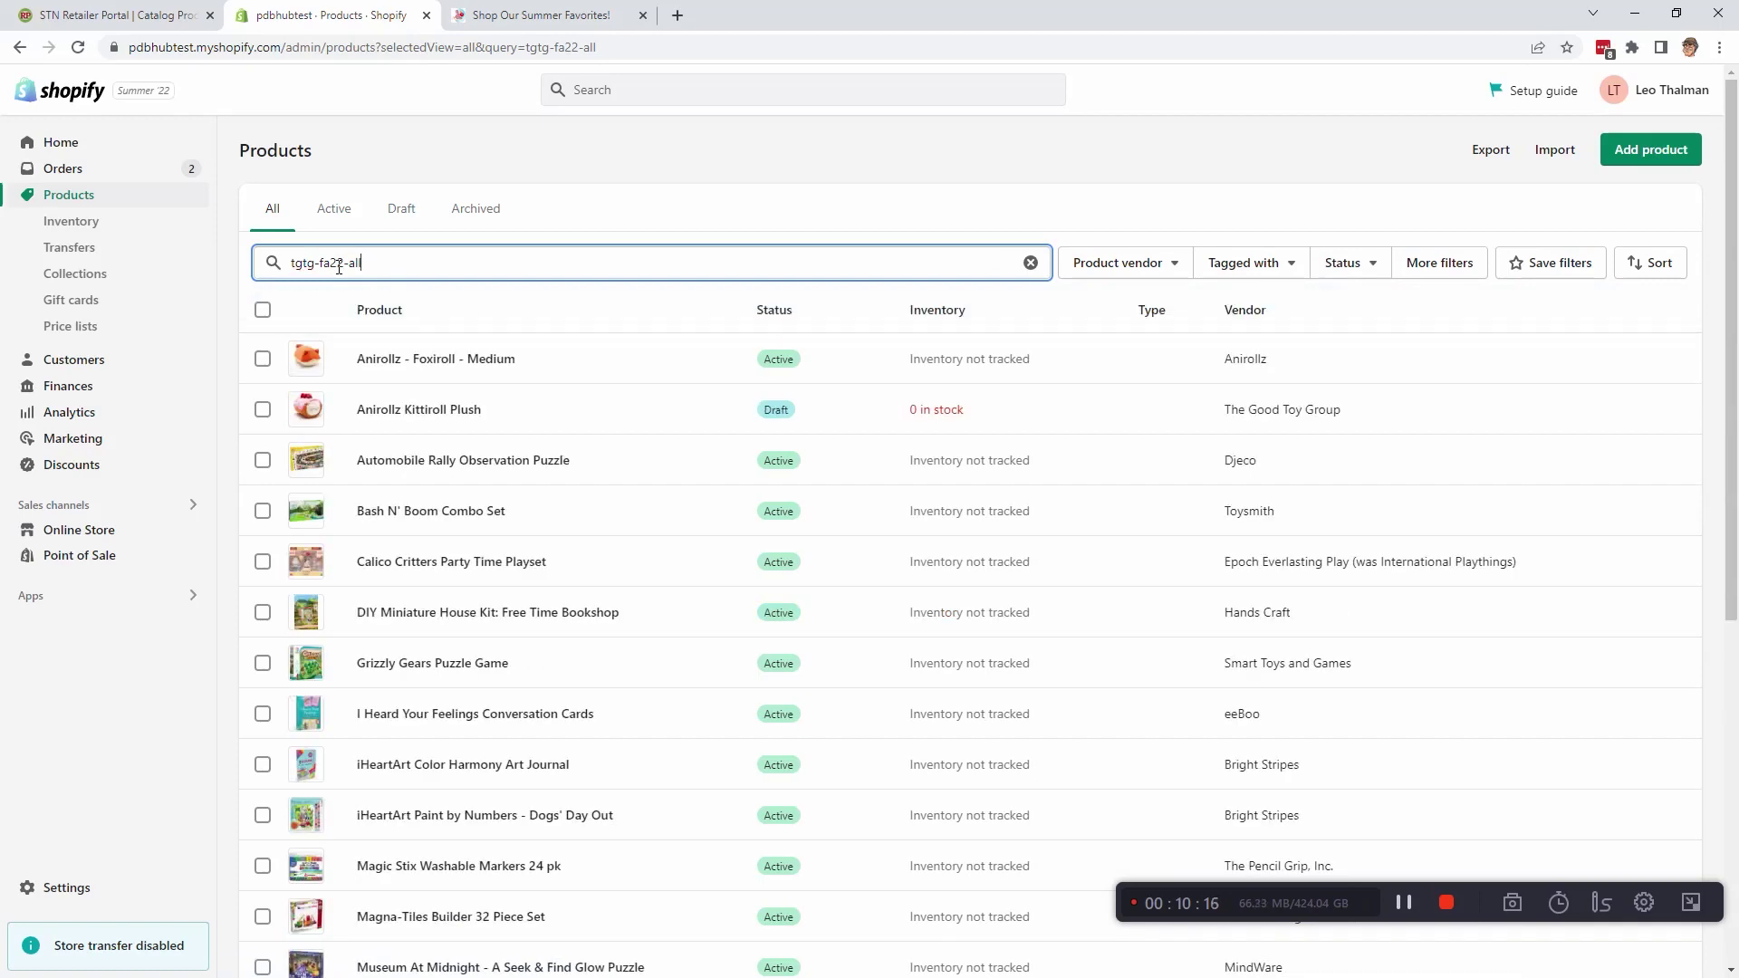
drag(377, 266, 284, 267)
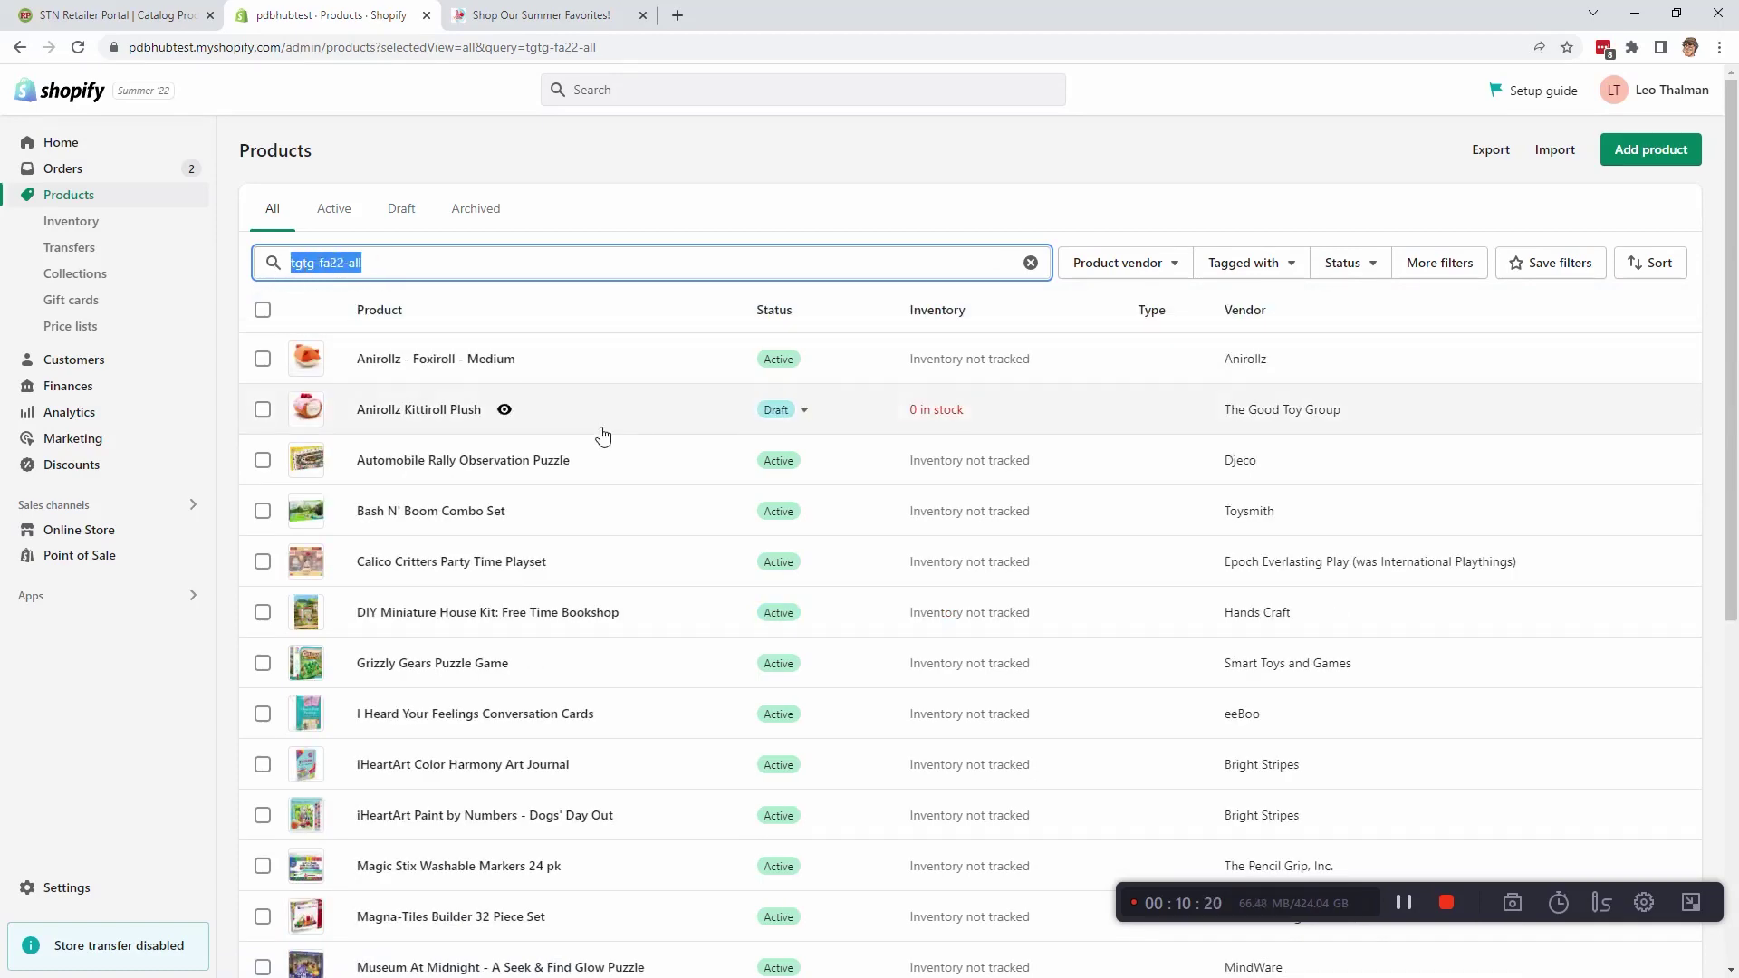
scroll(497, 532, down, 6)
scroll(508, 860, up, 6)
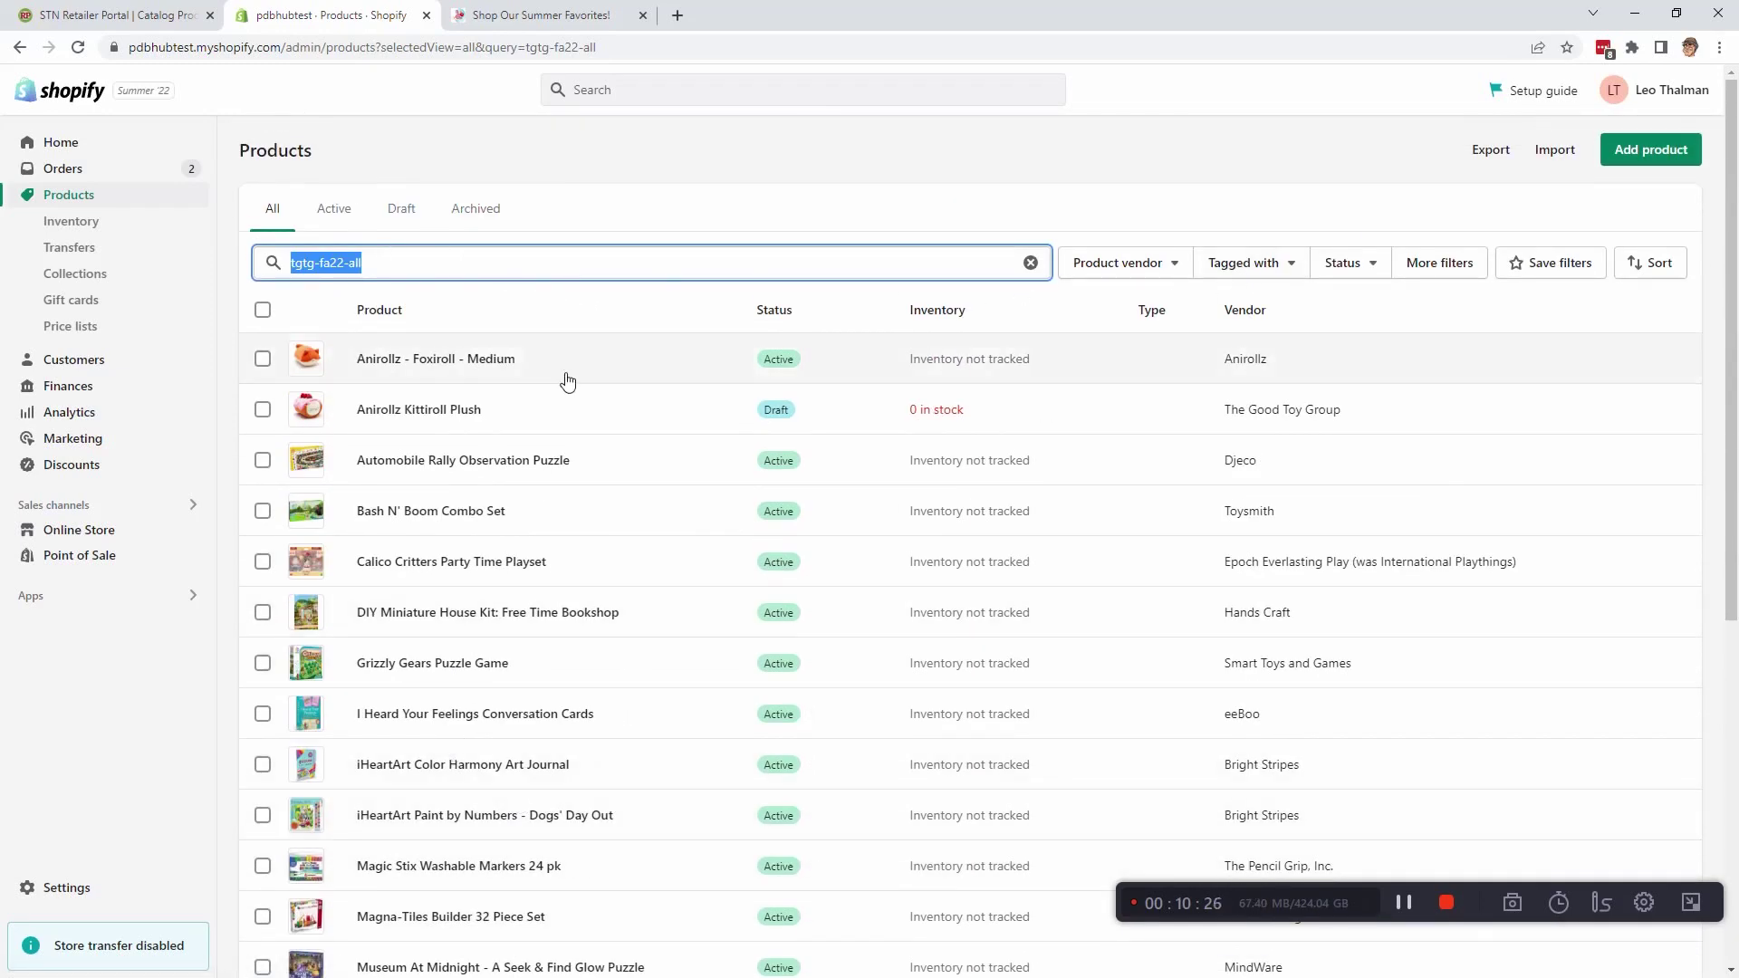
Search the products for STN Pushed, filter them by the tag STN Pushed, and look through the filtered list
drag(381, 262, 283, 262)
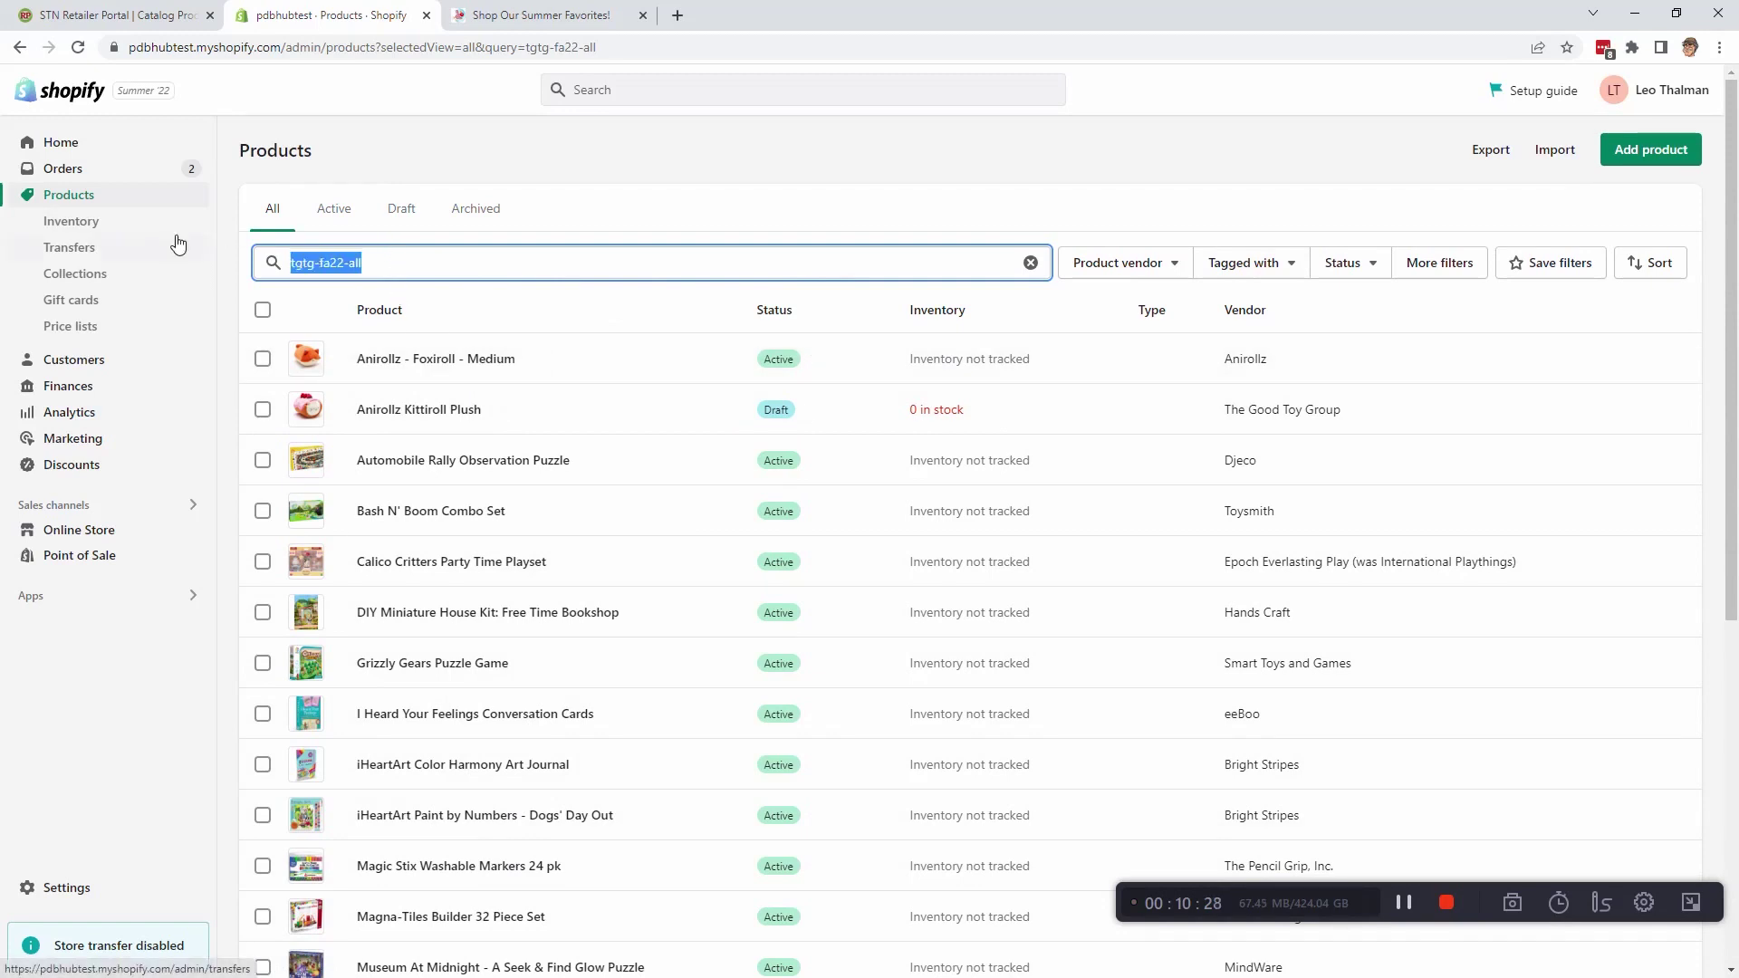
text(STN )
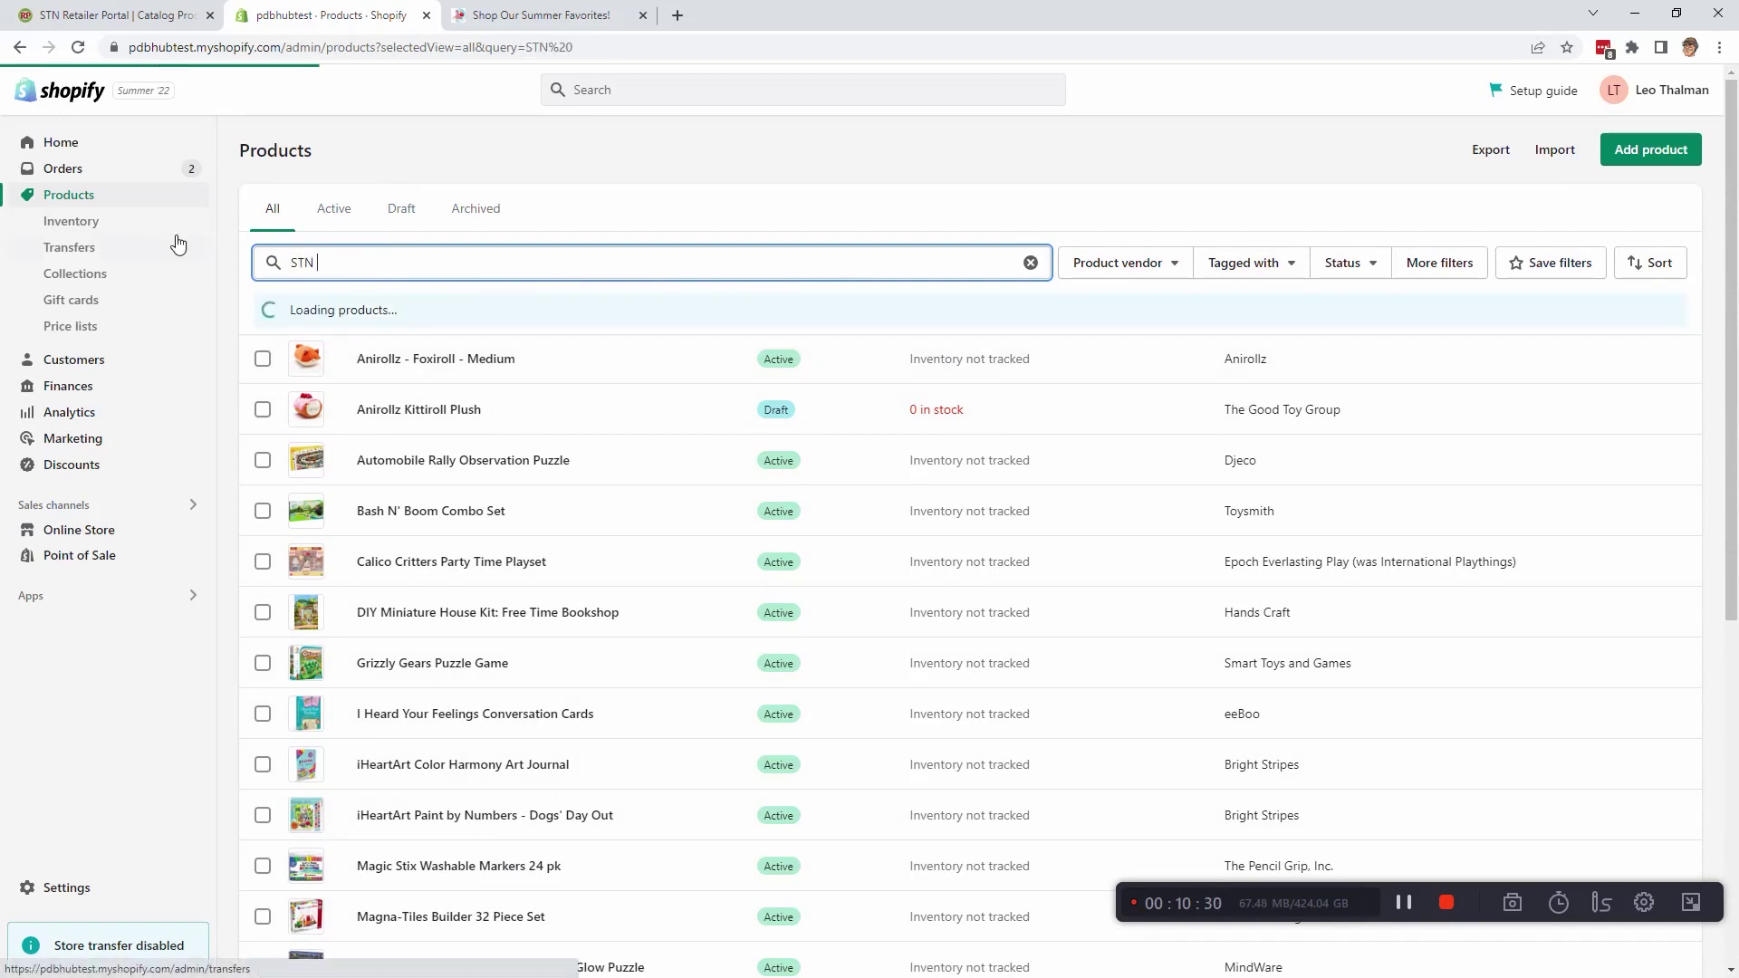
text(Pushed)
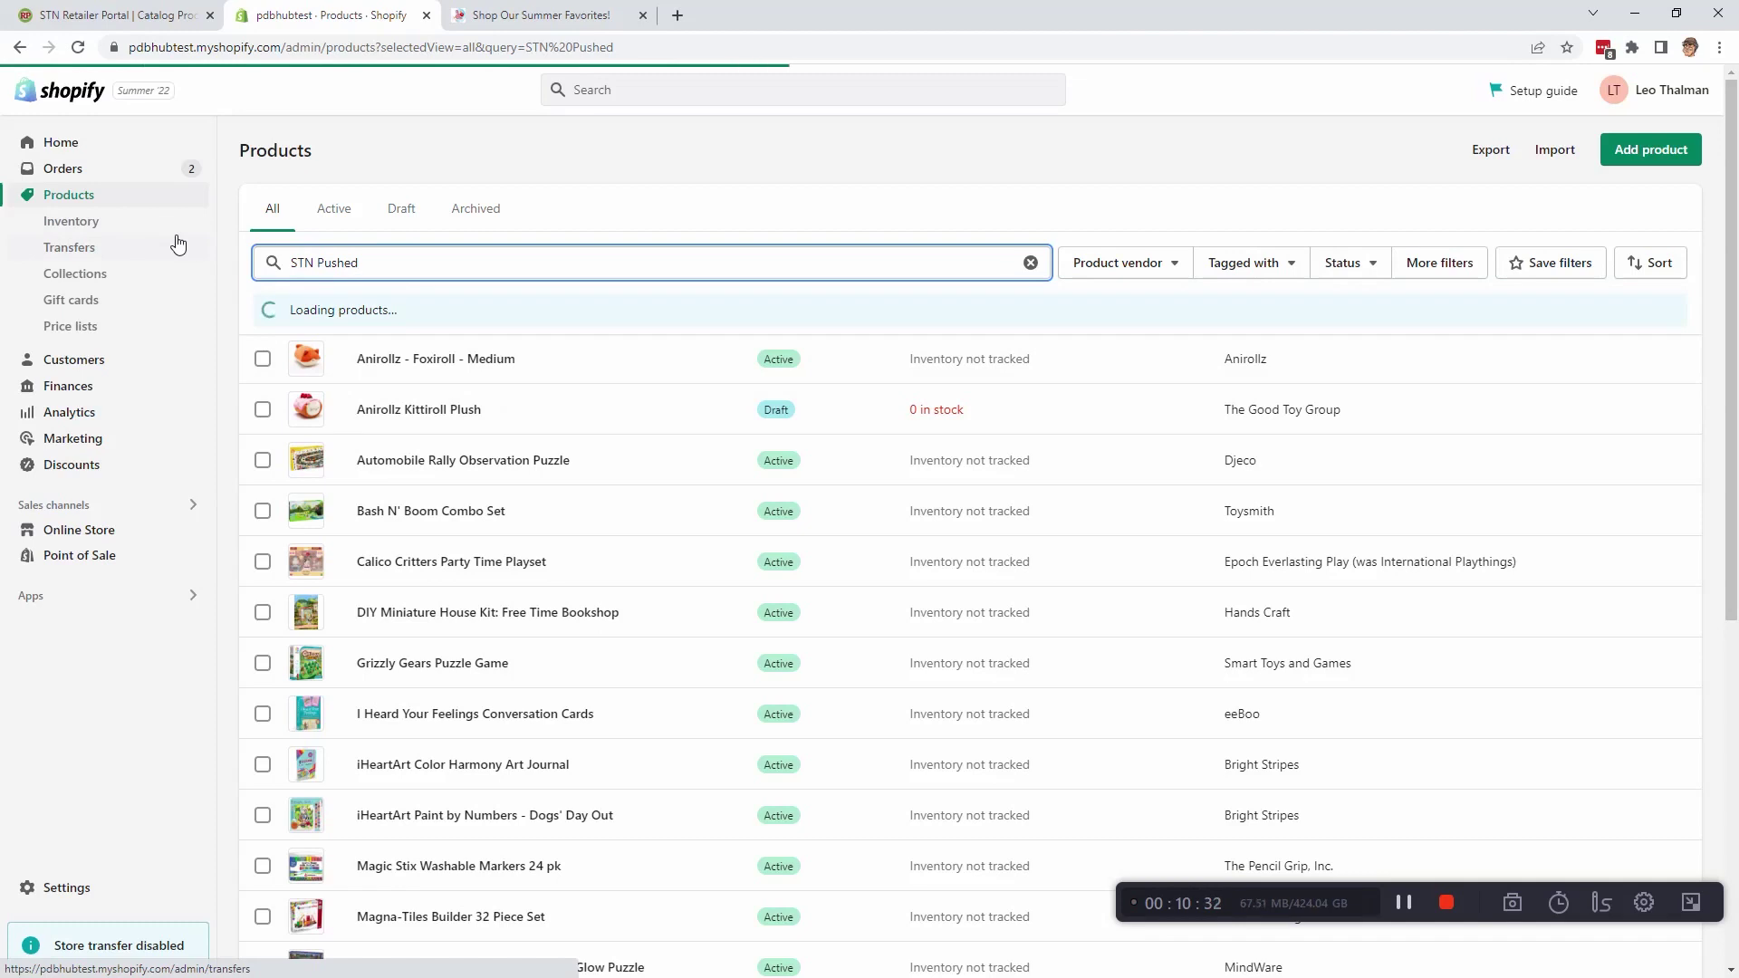
click(1275, 265)
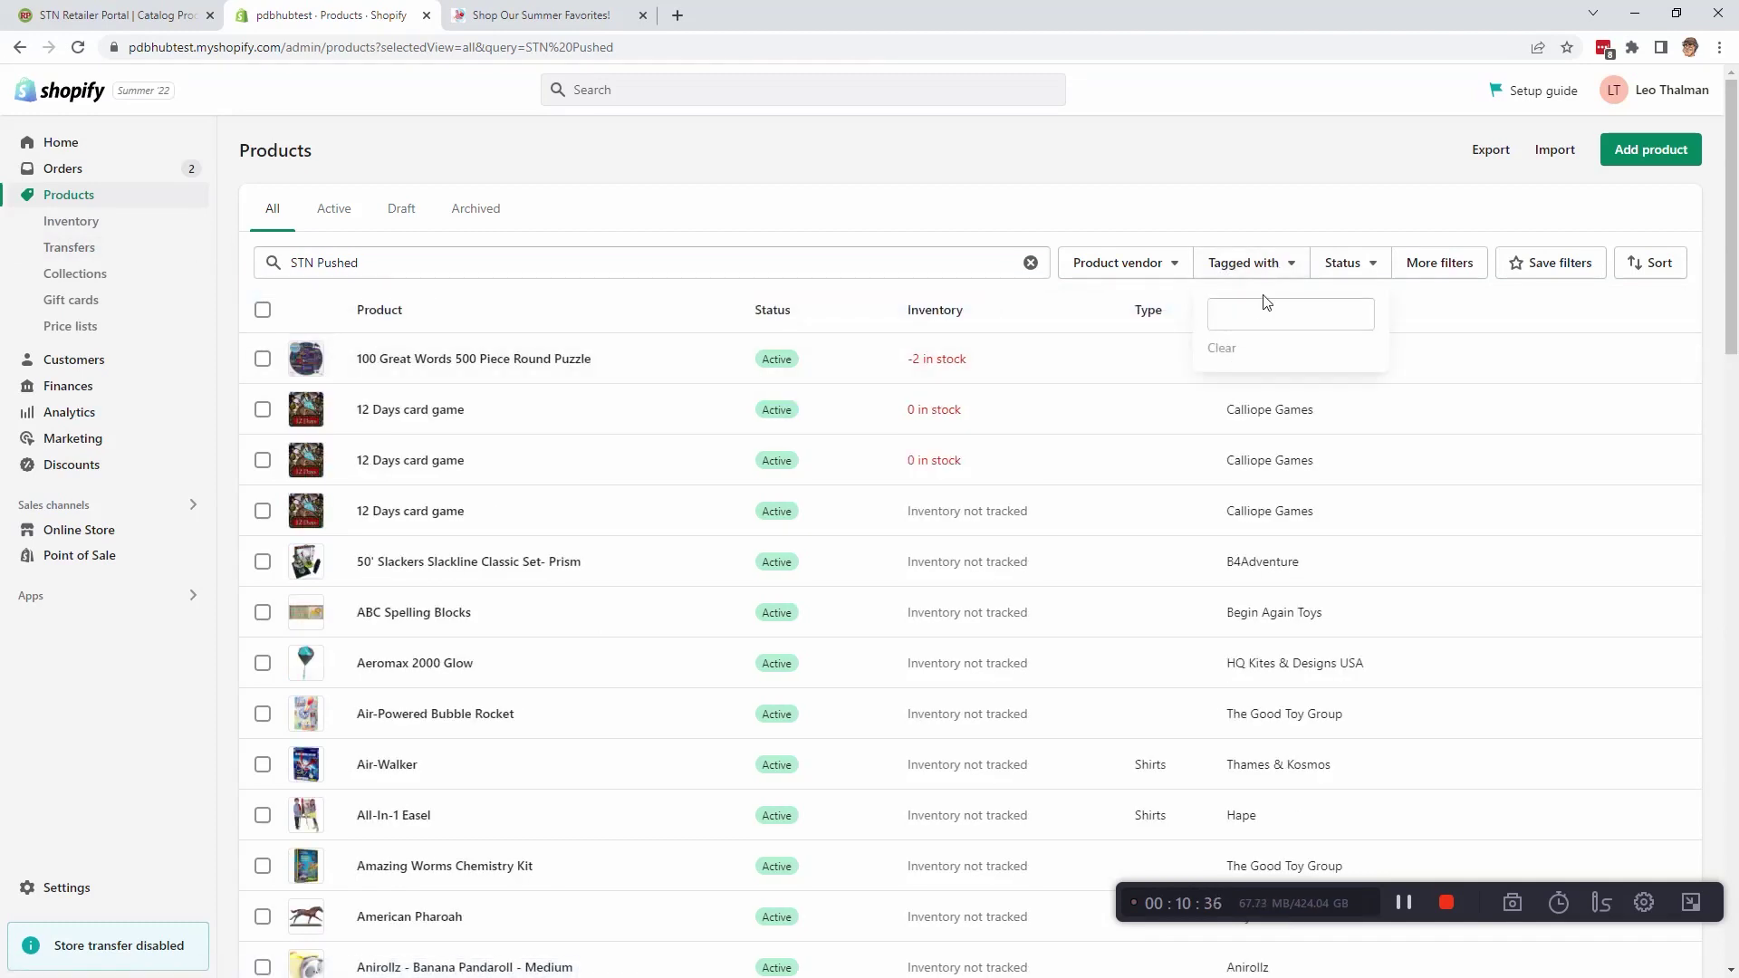
text(STN Pushed)
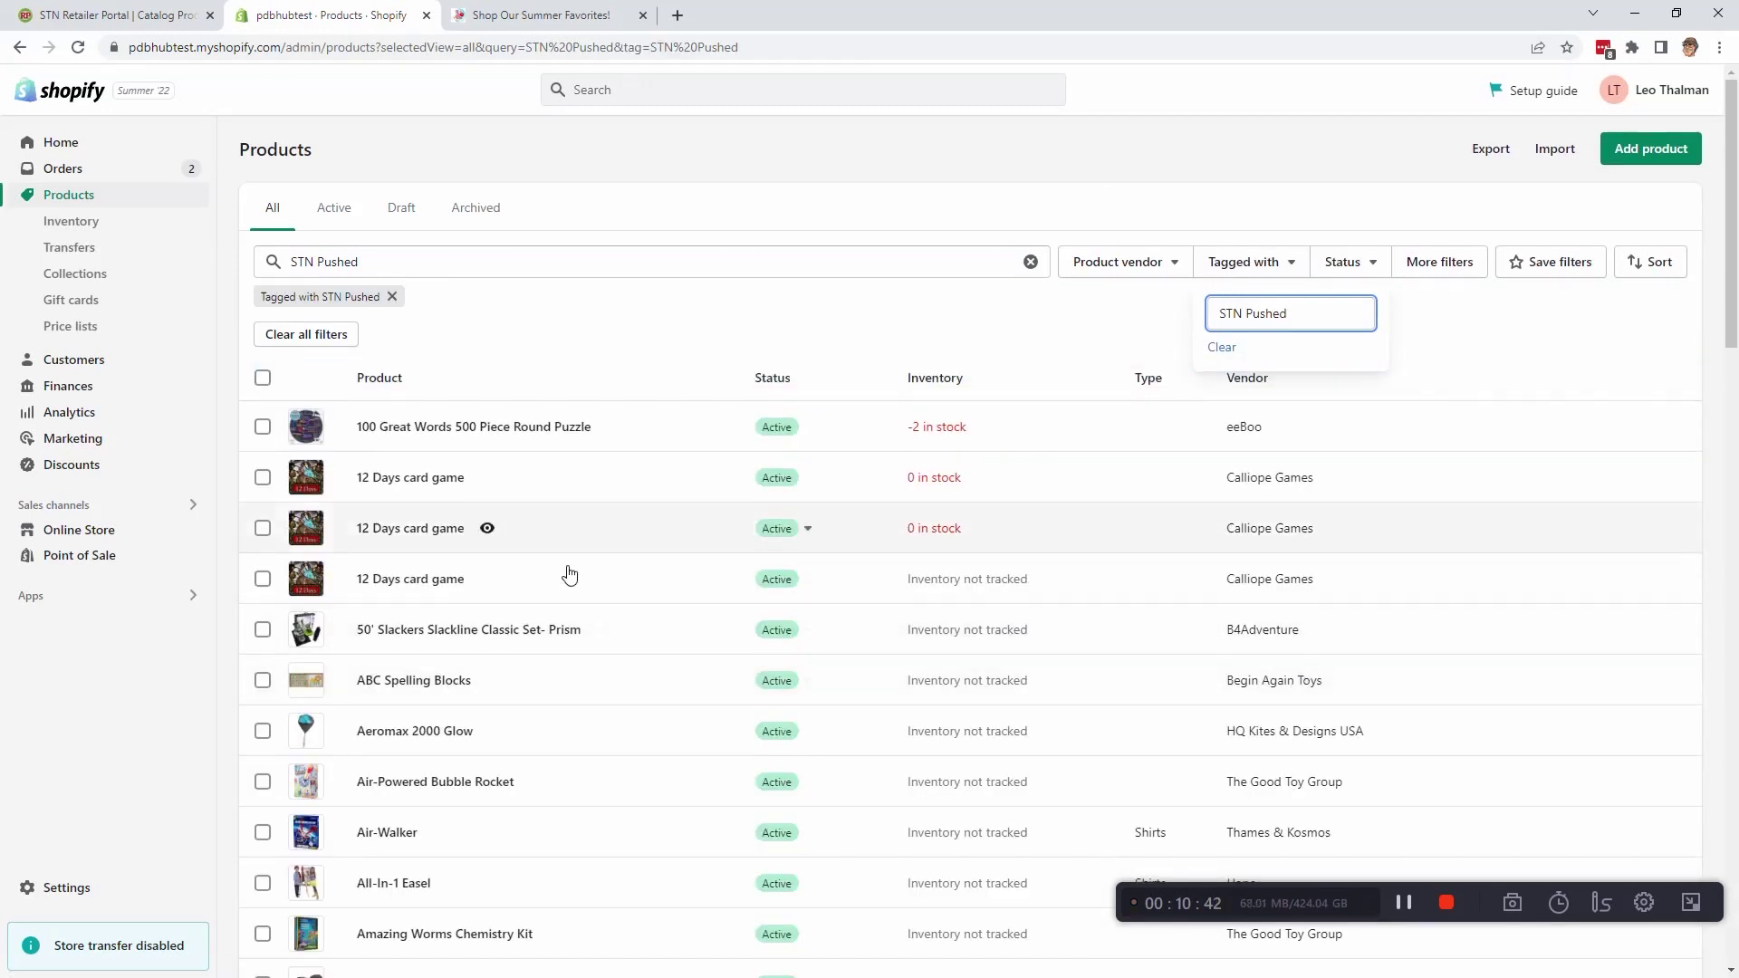
scroll(571, 629, down, 15)
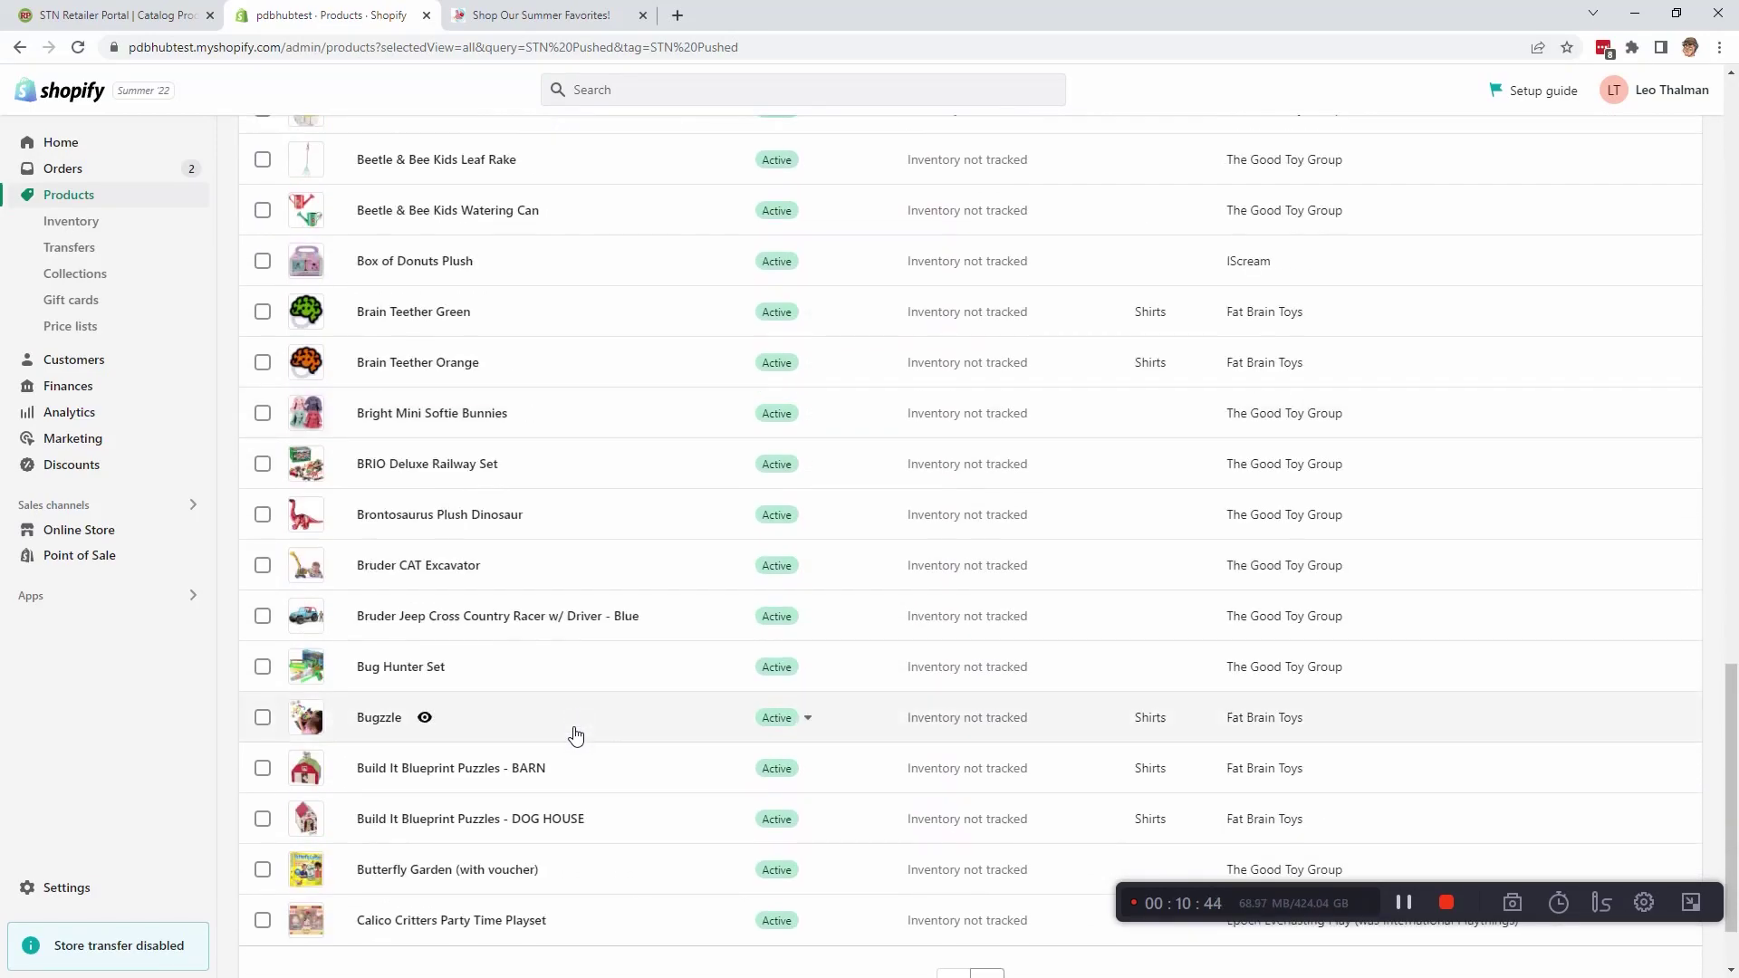
scroll(575, 734, up, 15)
scroll(572, 735, up, 5)
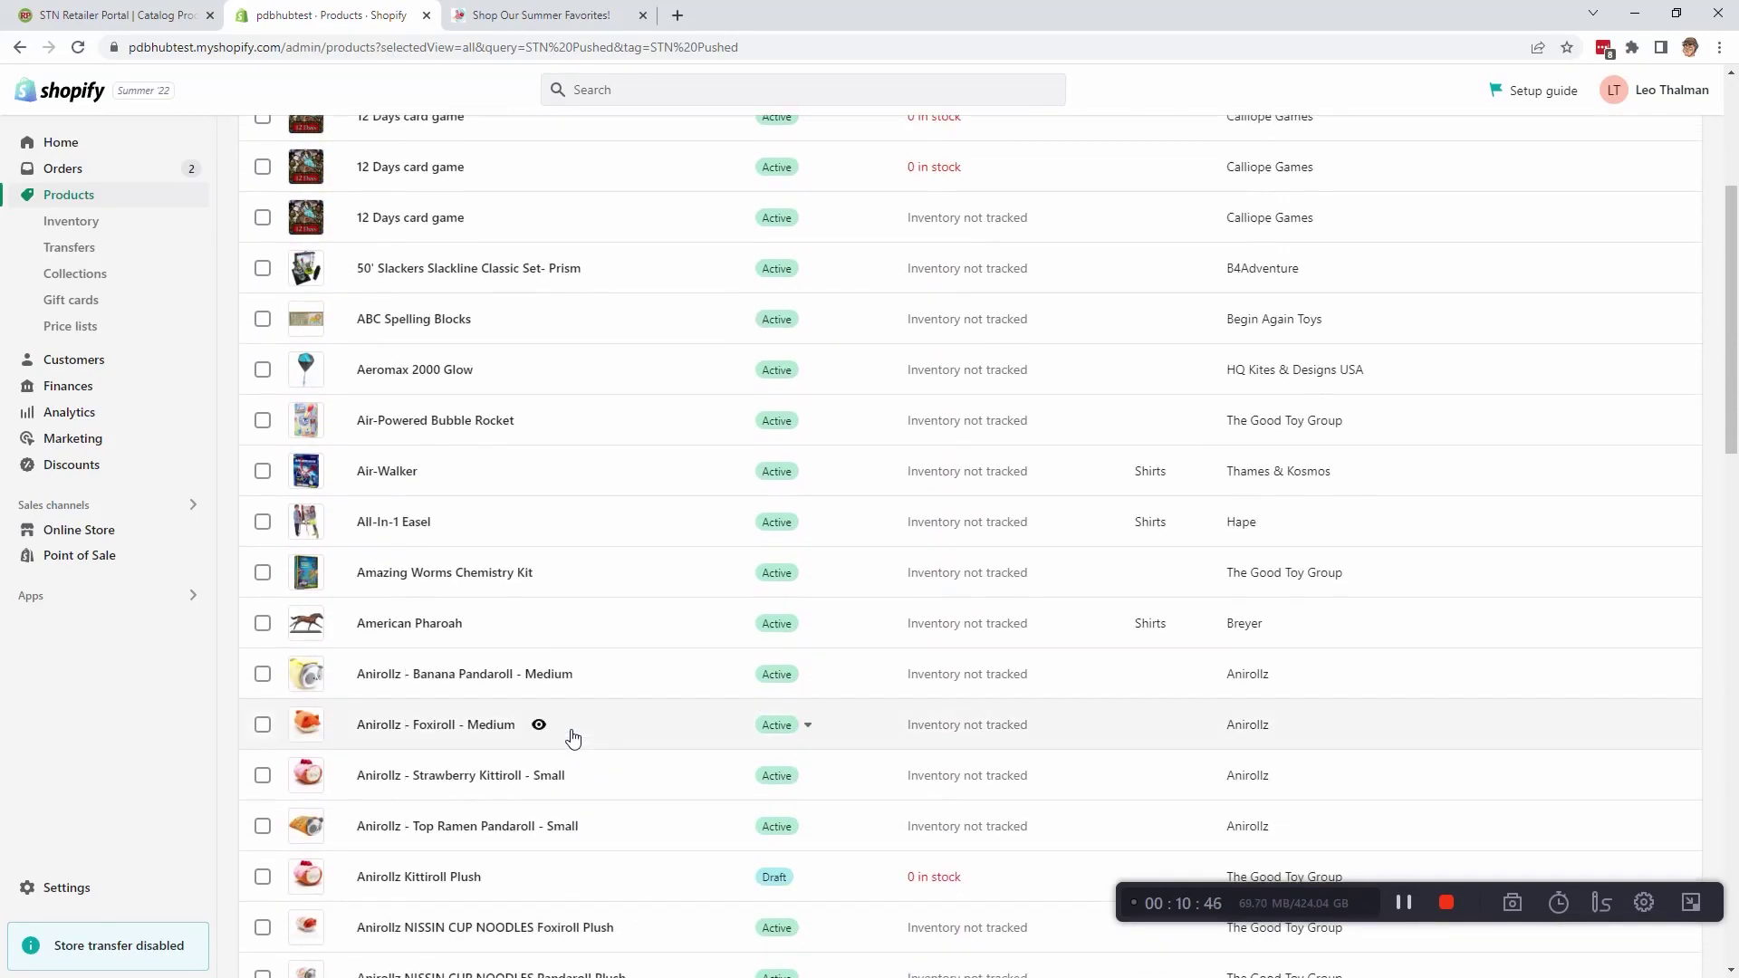
scroll(572, 743, down, 5)
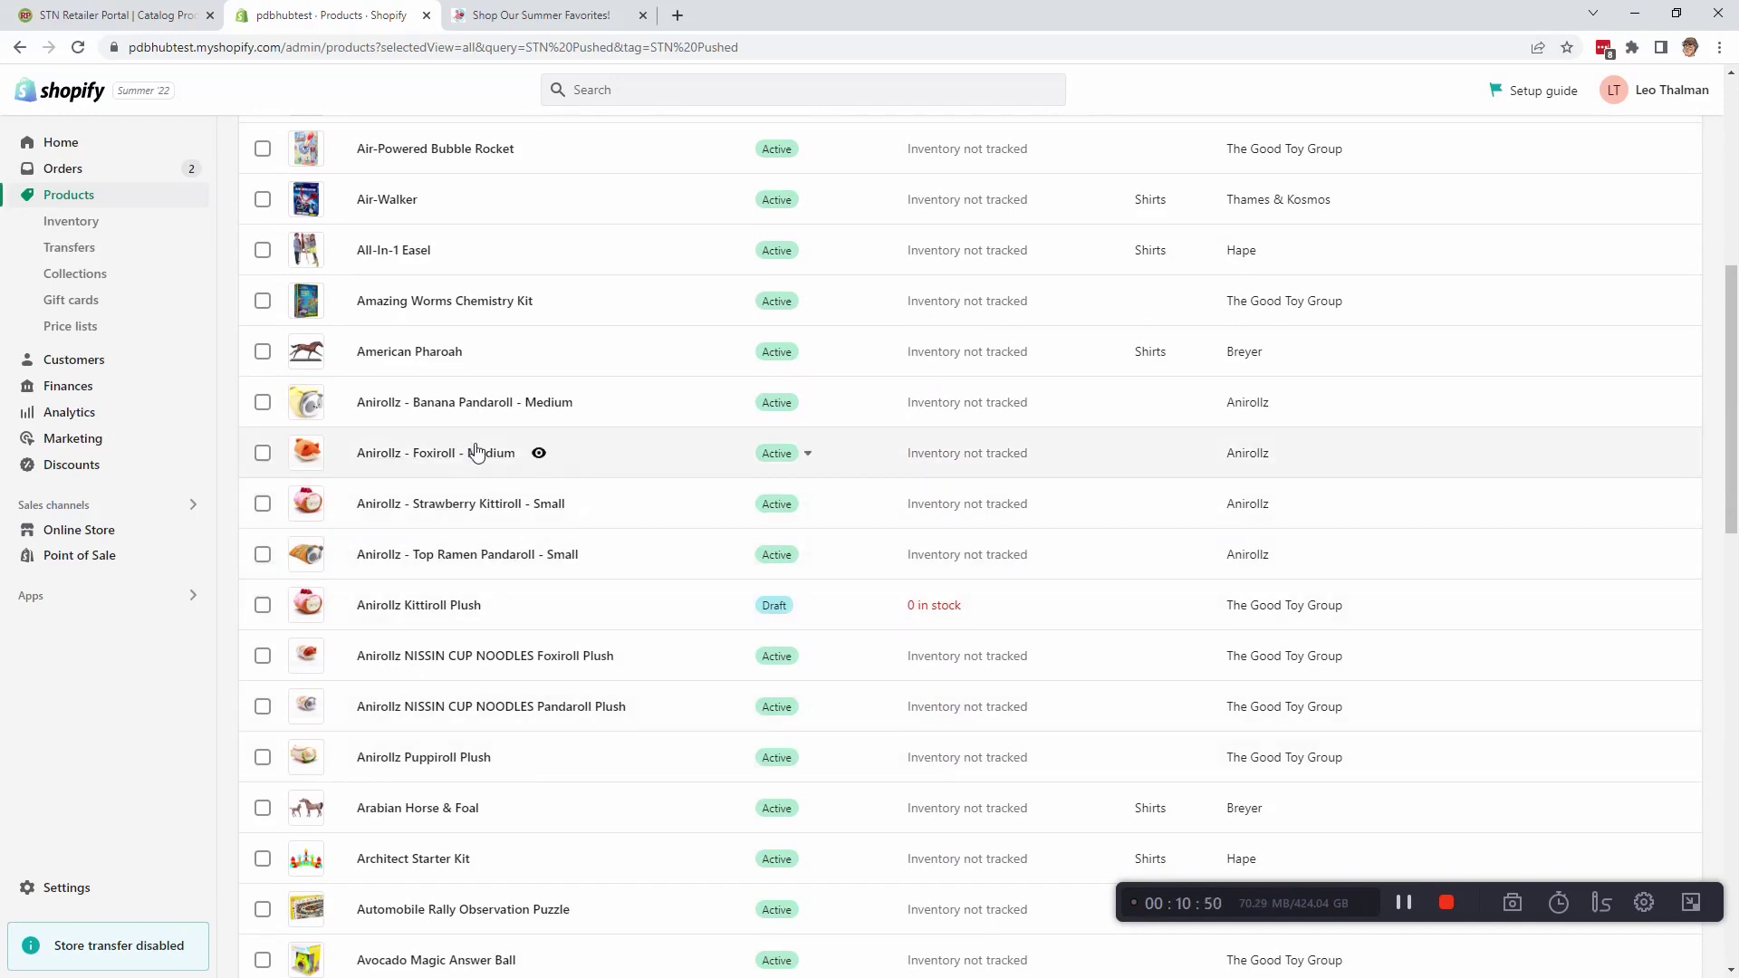
Remove the tags STN Pushed, wild, cute and Puppets & Plush from the product Anirollz - Banana Pandaroll - Medium and save it
click(462, 402)
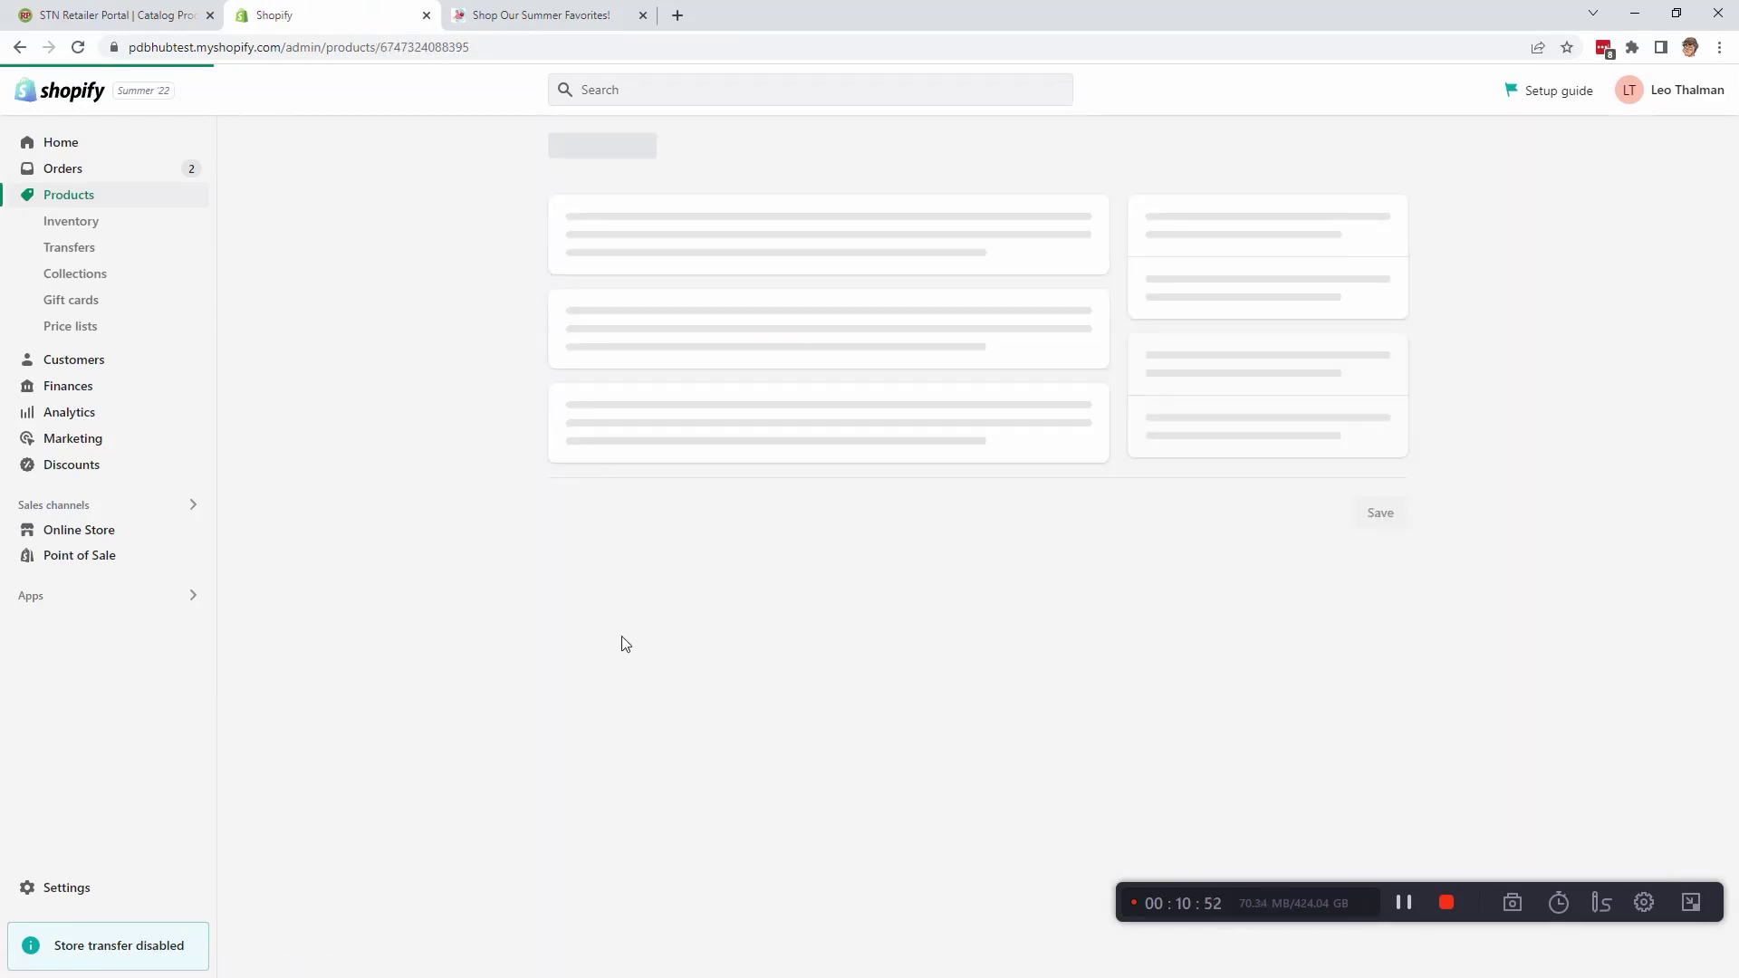
scroll(1178, 562, down, 5)
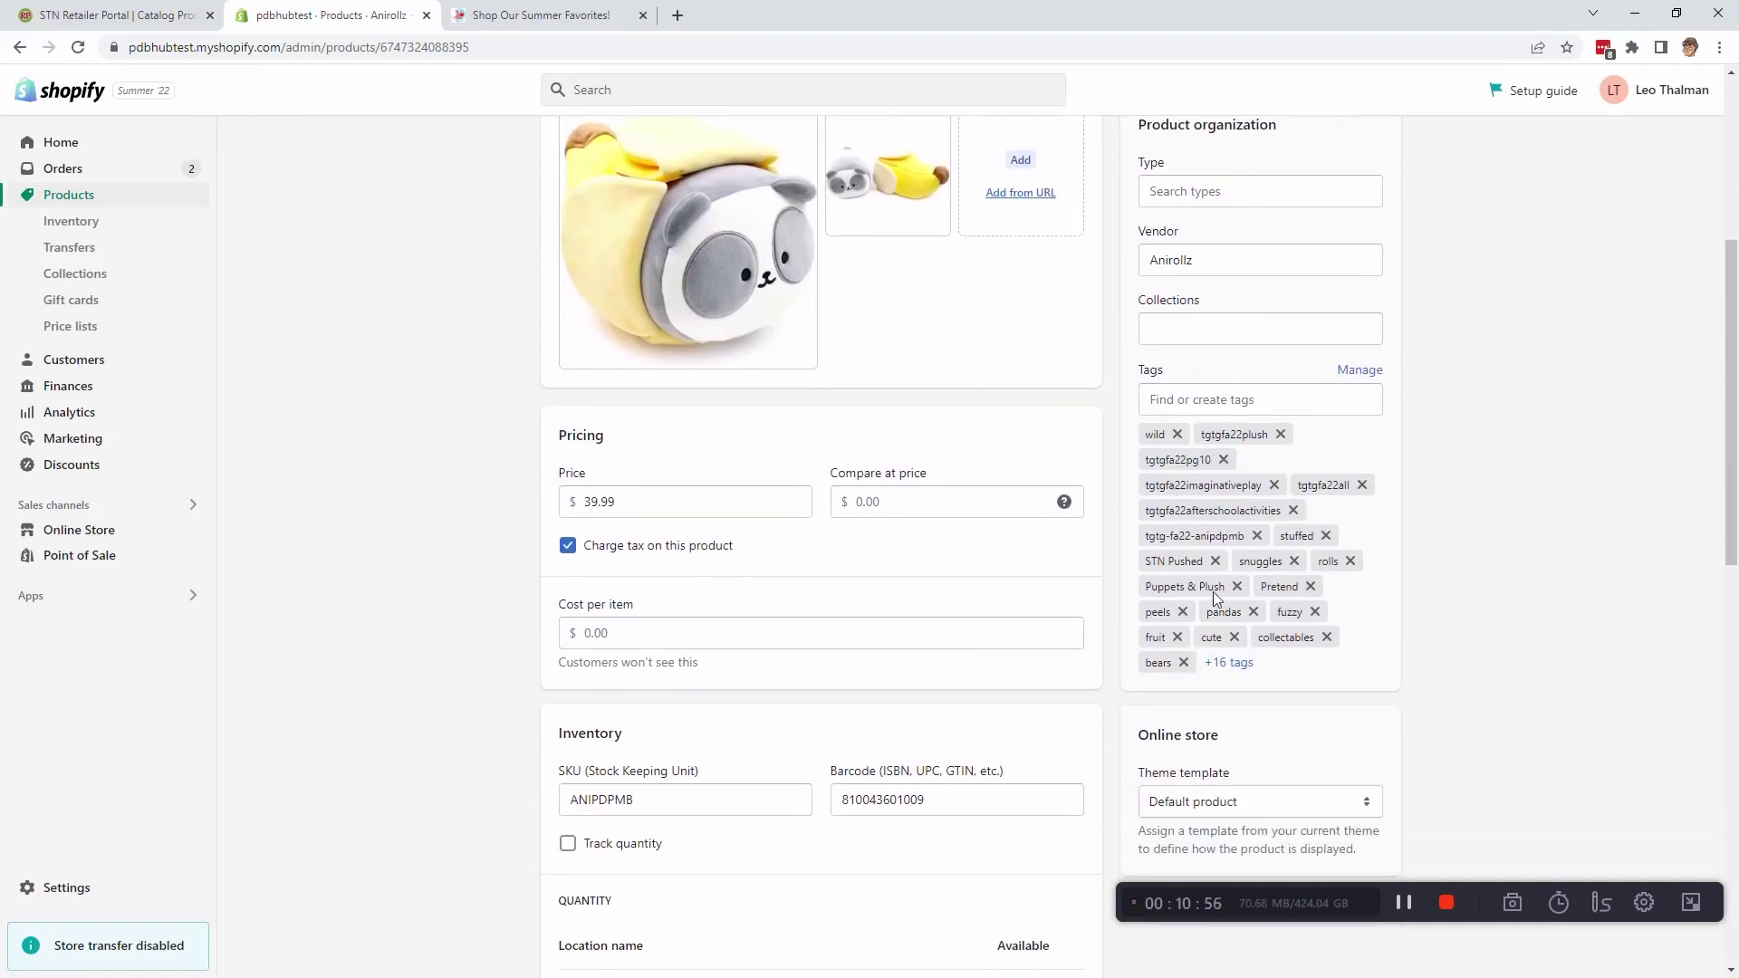
click(1216, 562)
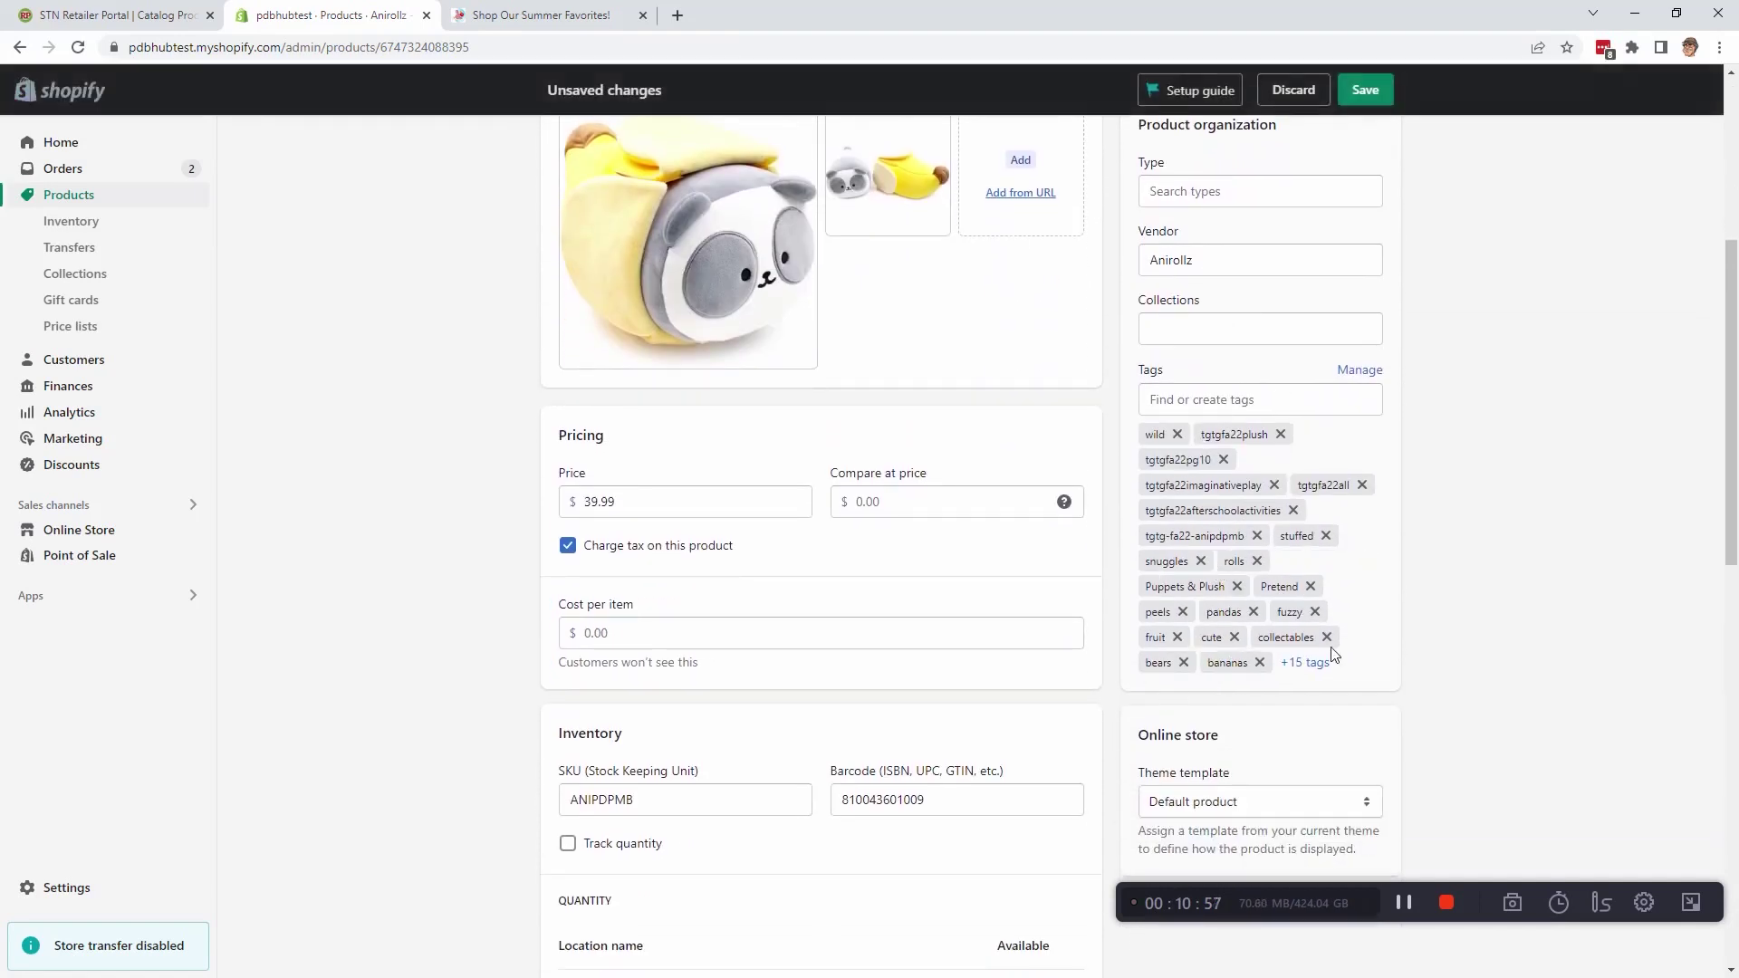
click(1178, 435)
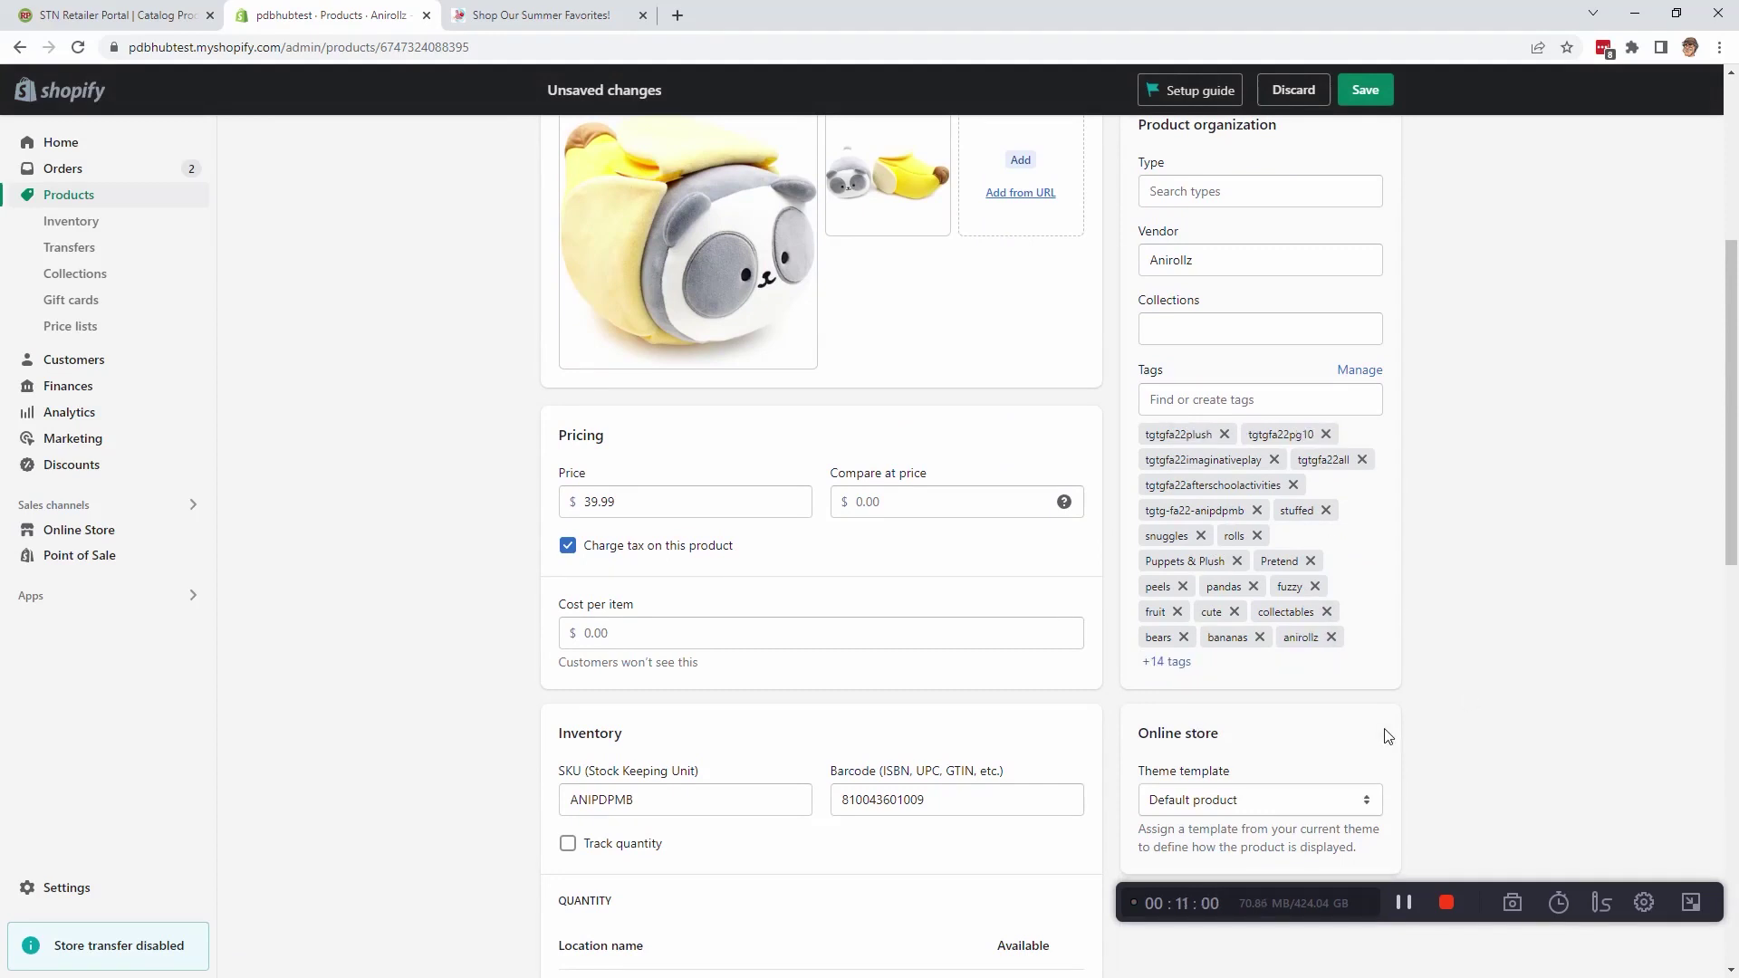
scroll(1386, 724, down, 2)
scroll(1241, 513, up, 2)
click(1235, 613)
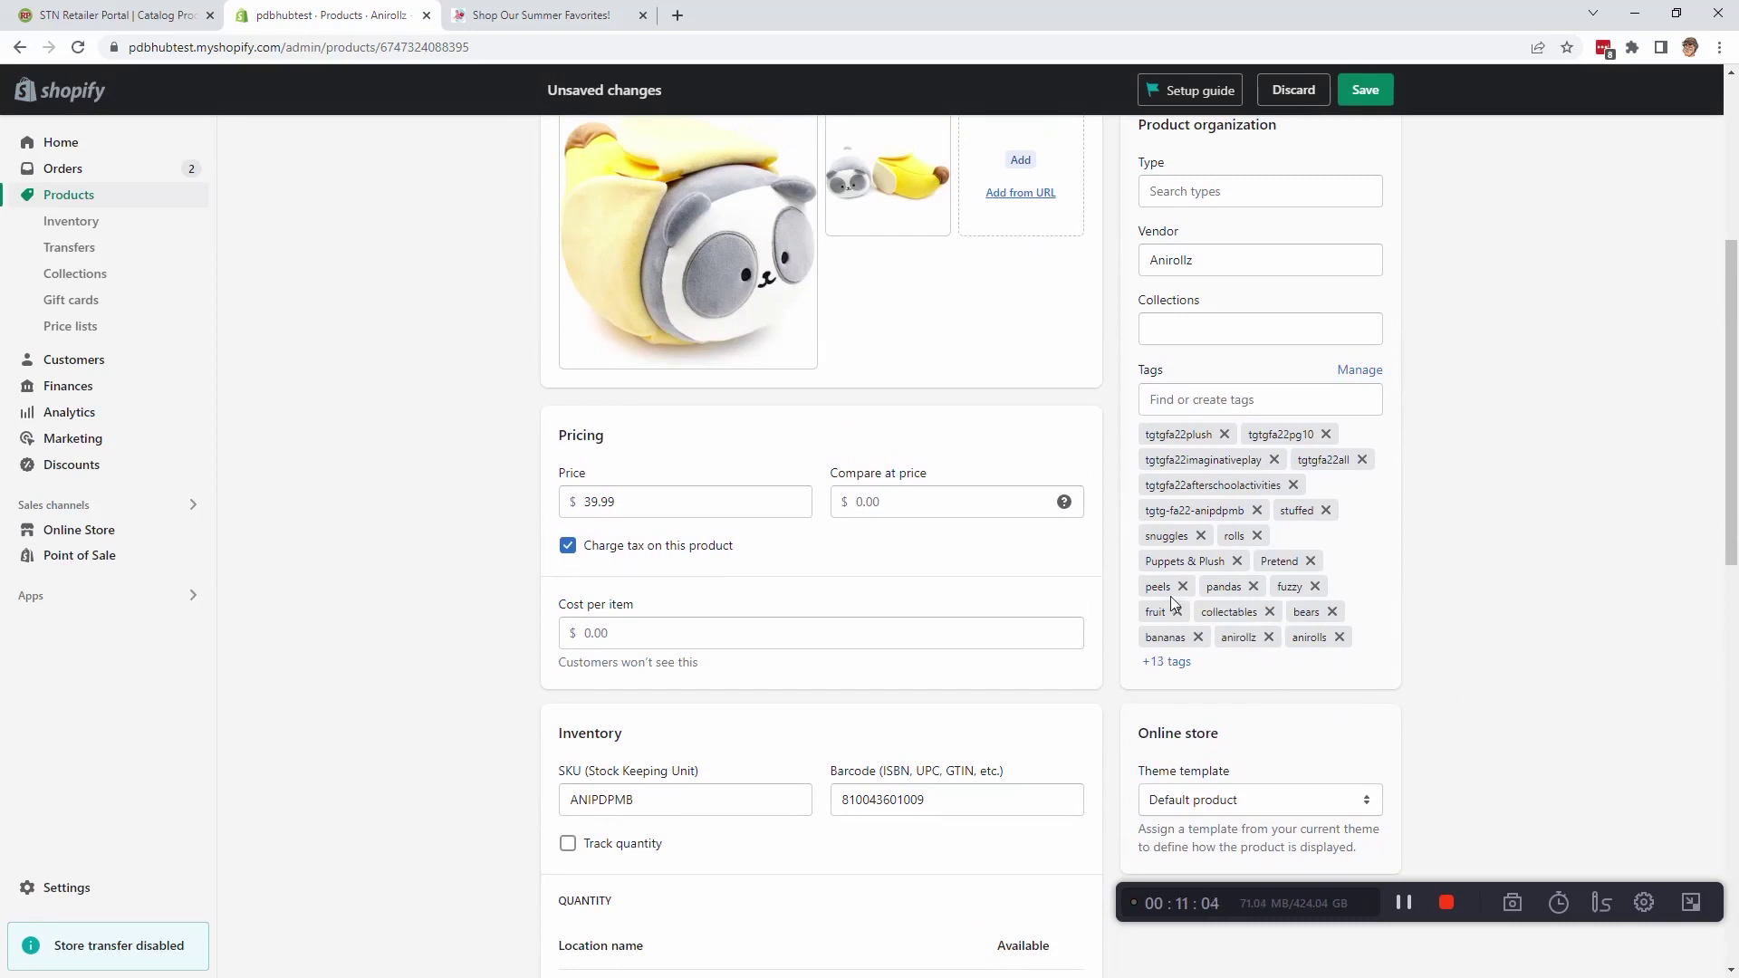
click(1236, 561)
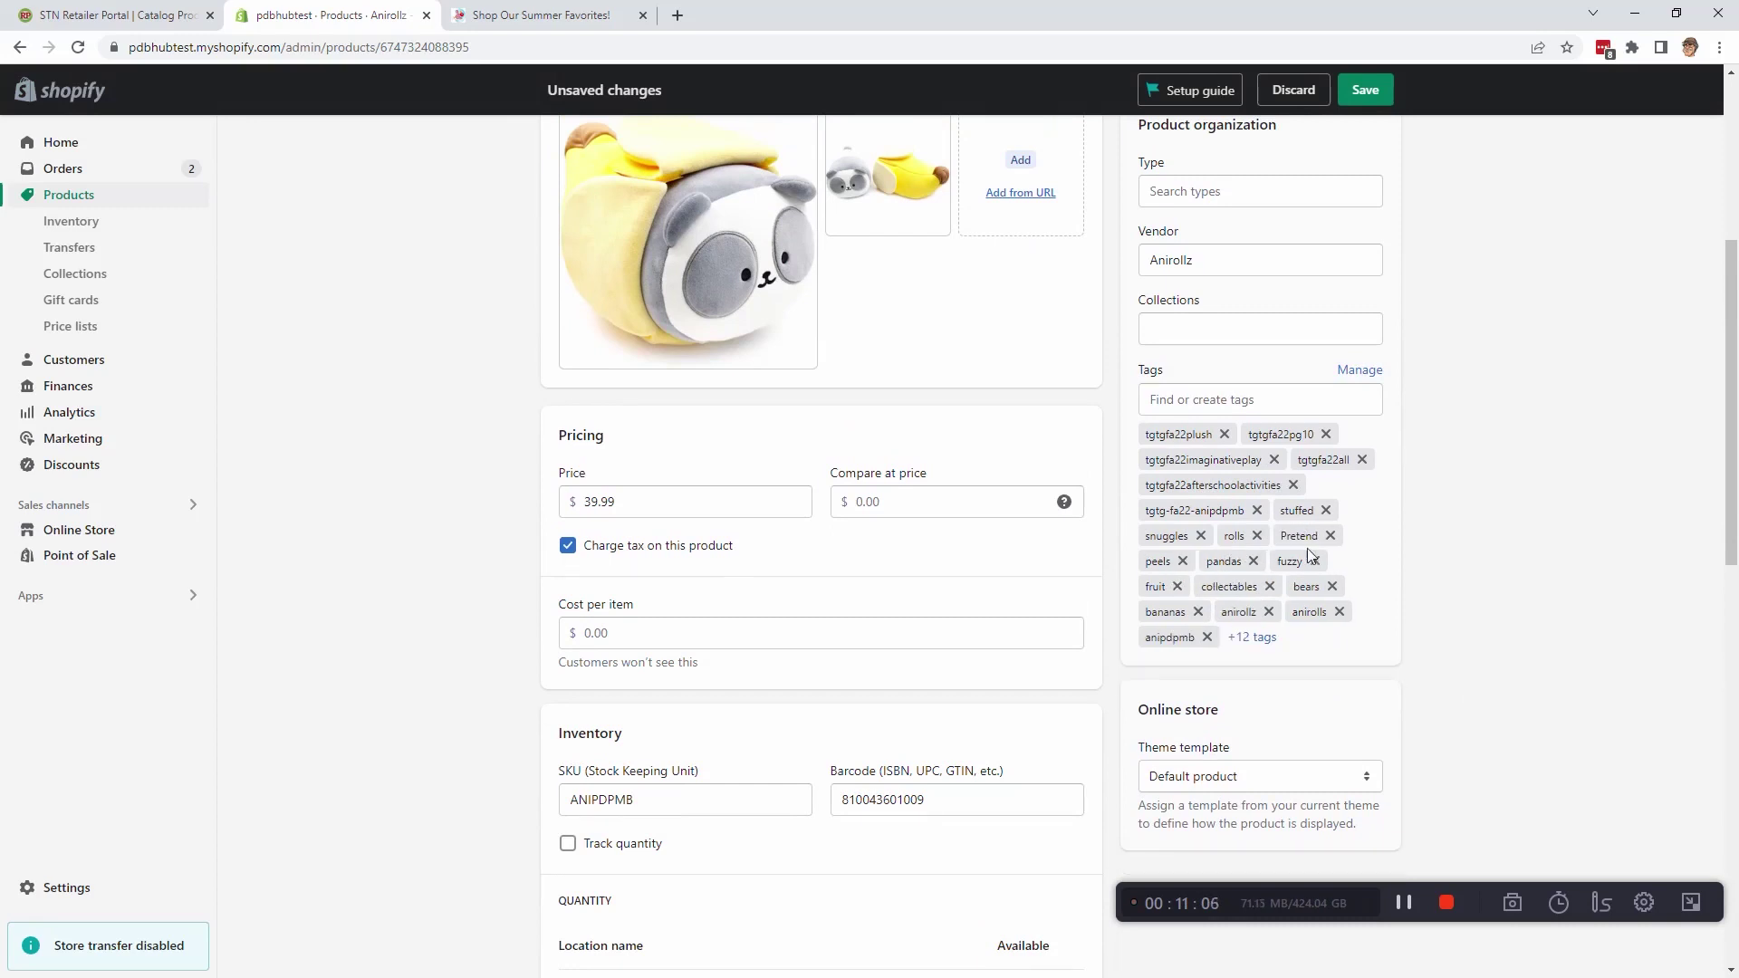
scroll(1301, 547, up, 3)
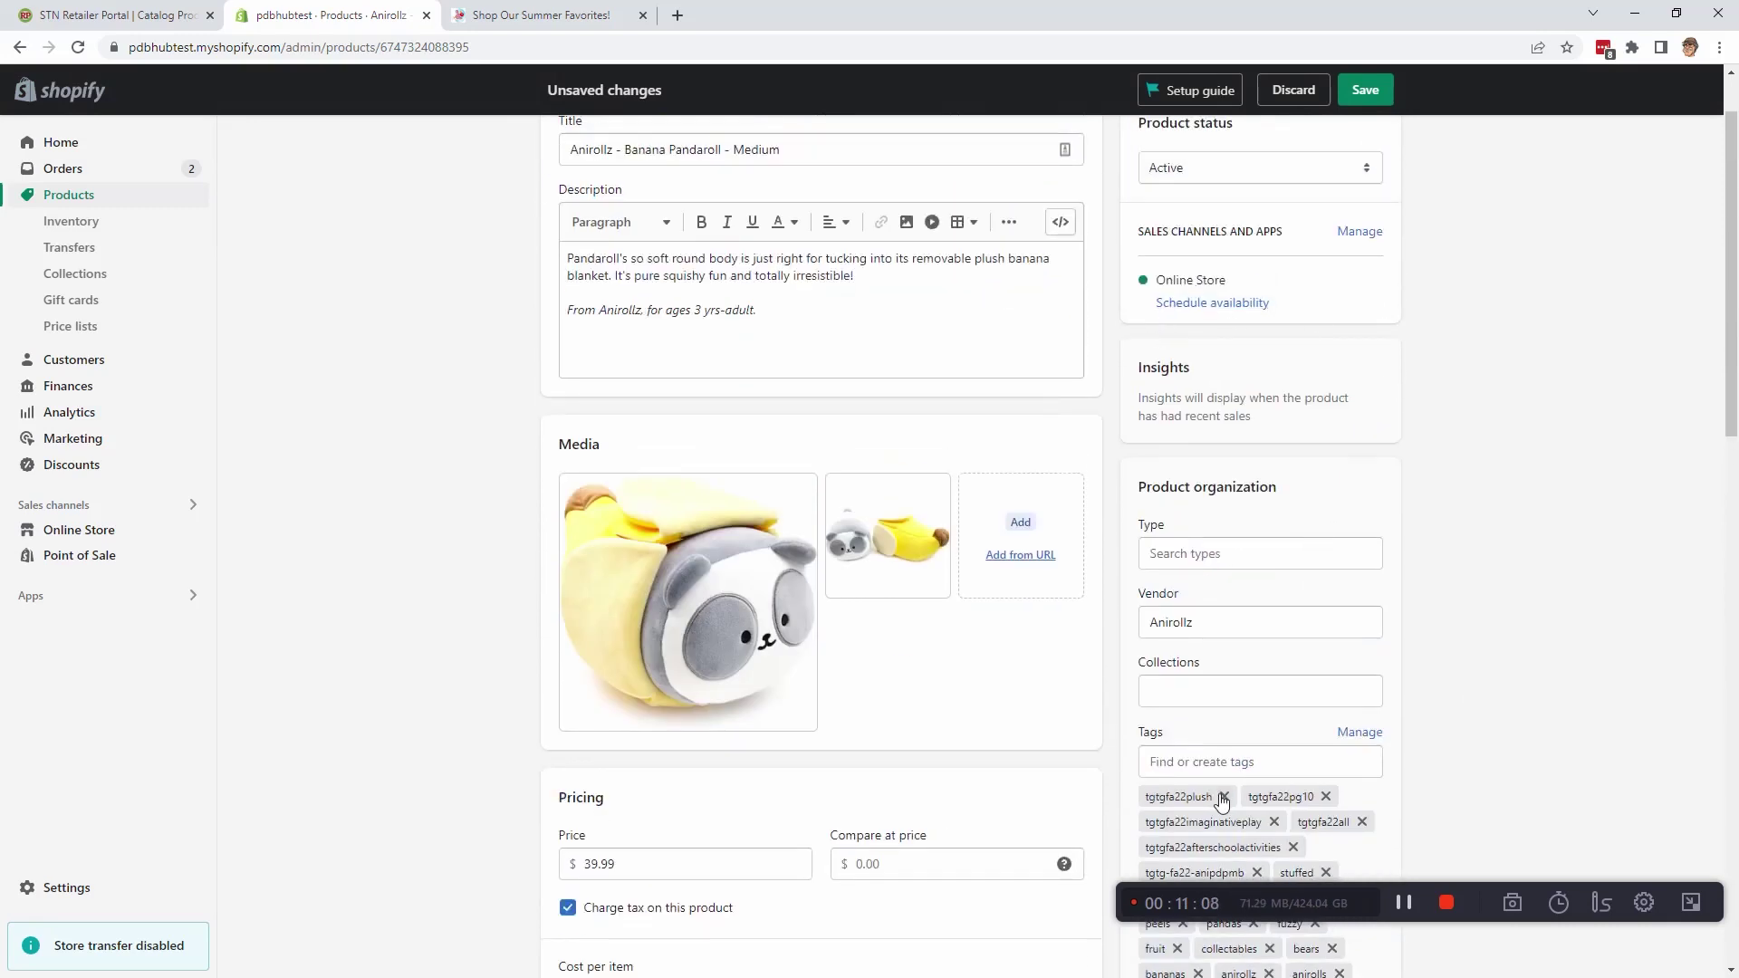
click(1366, 90)
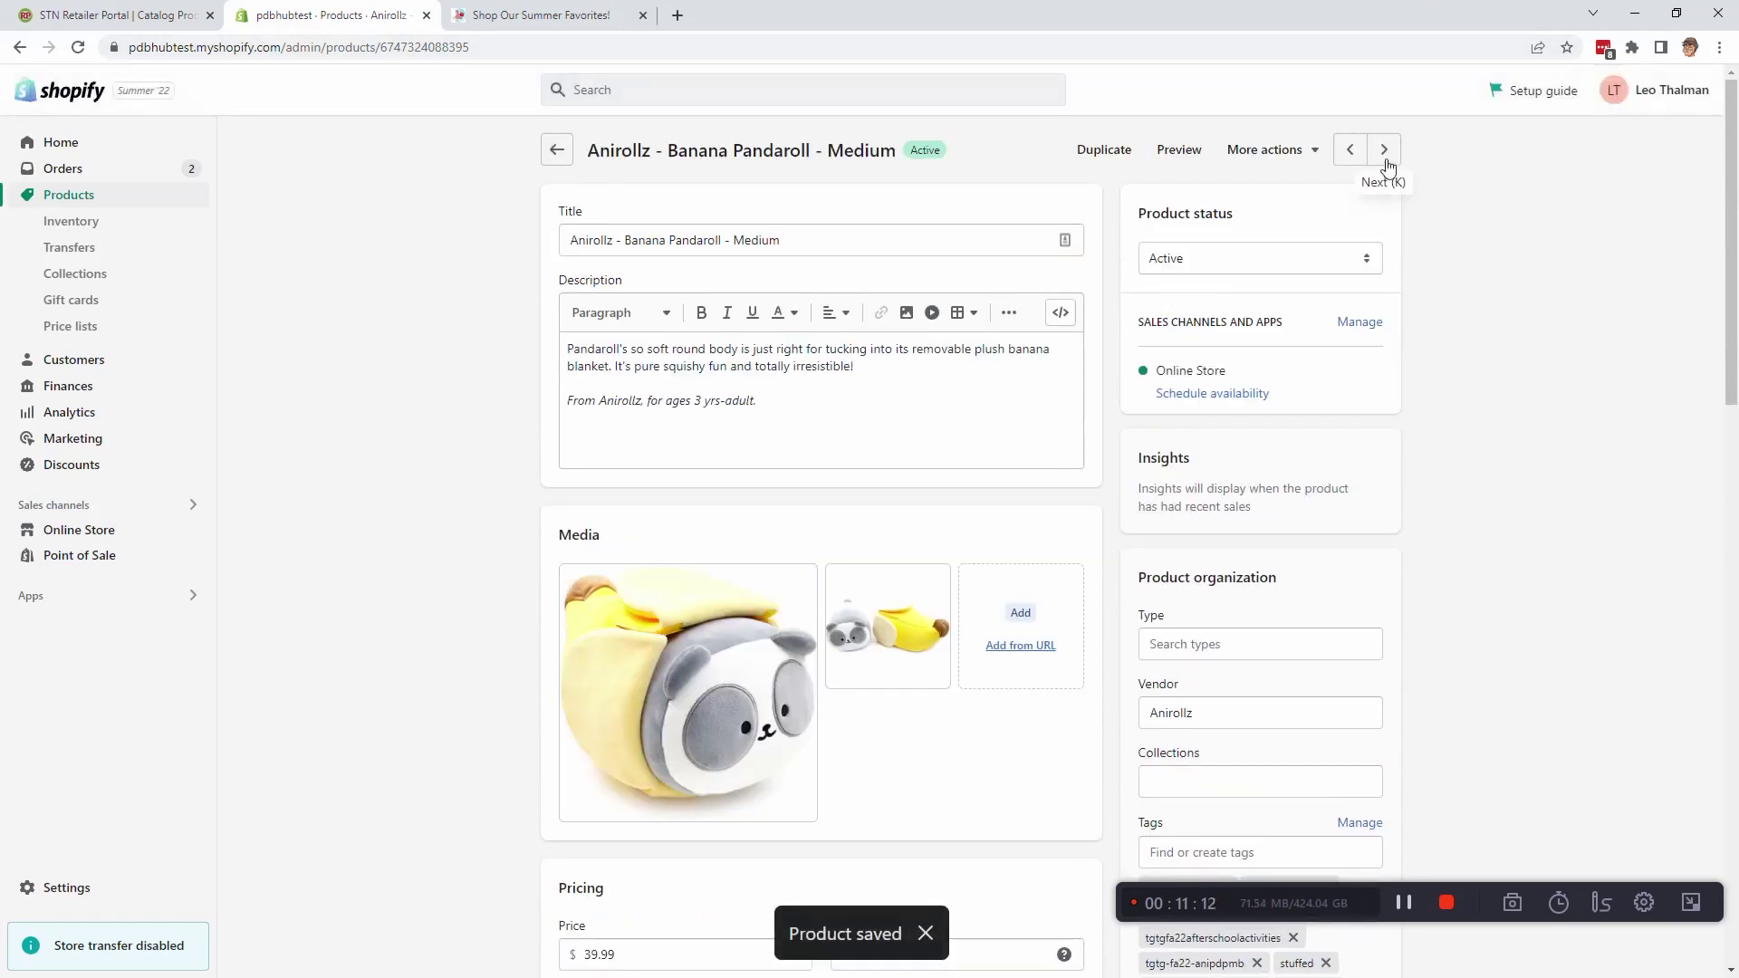
Go to the next product, Anirollz - Foxiroll - Medium, remove its STN Pushed tag, and save the product
click(1383, 148)
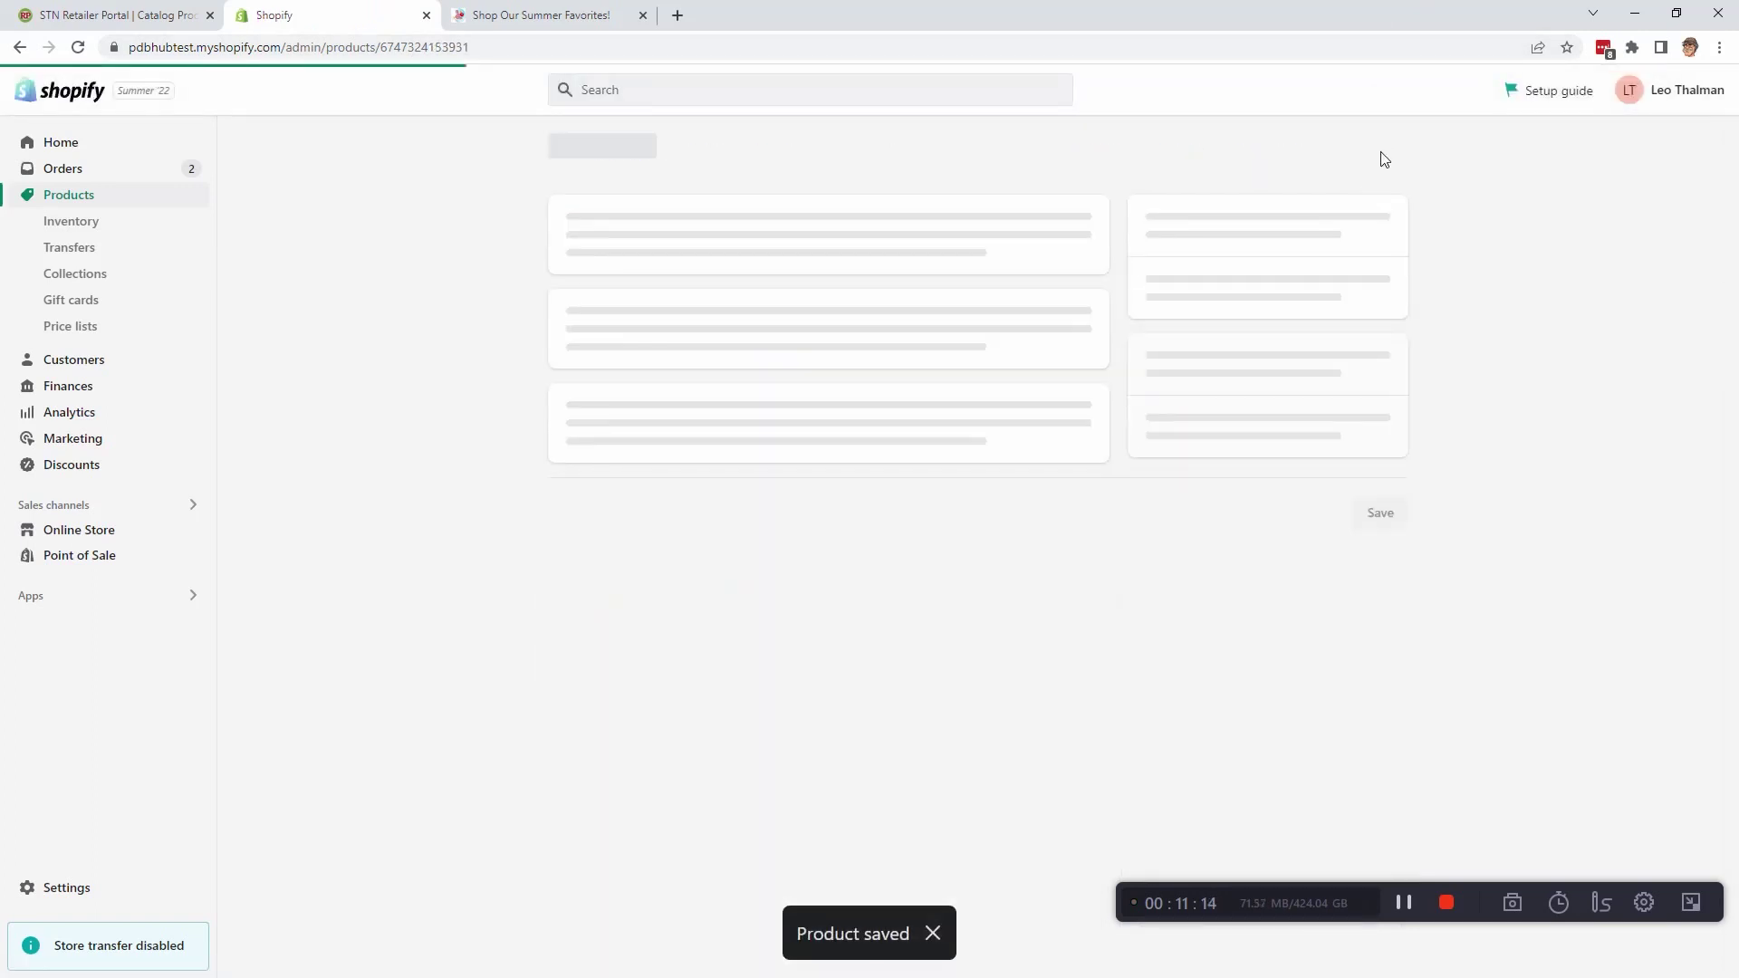
scroll(1250, 524, down, 5)
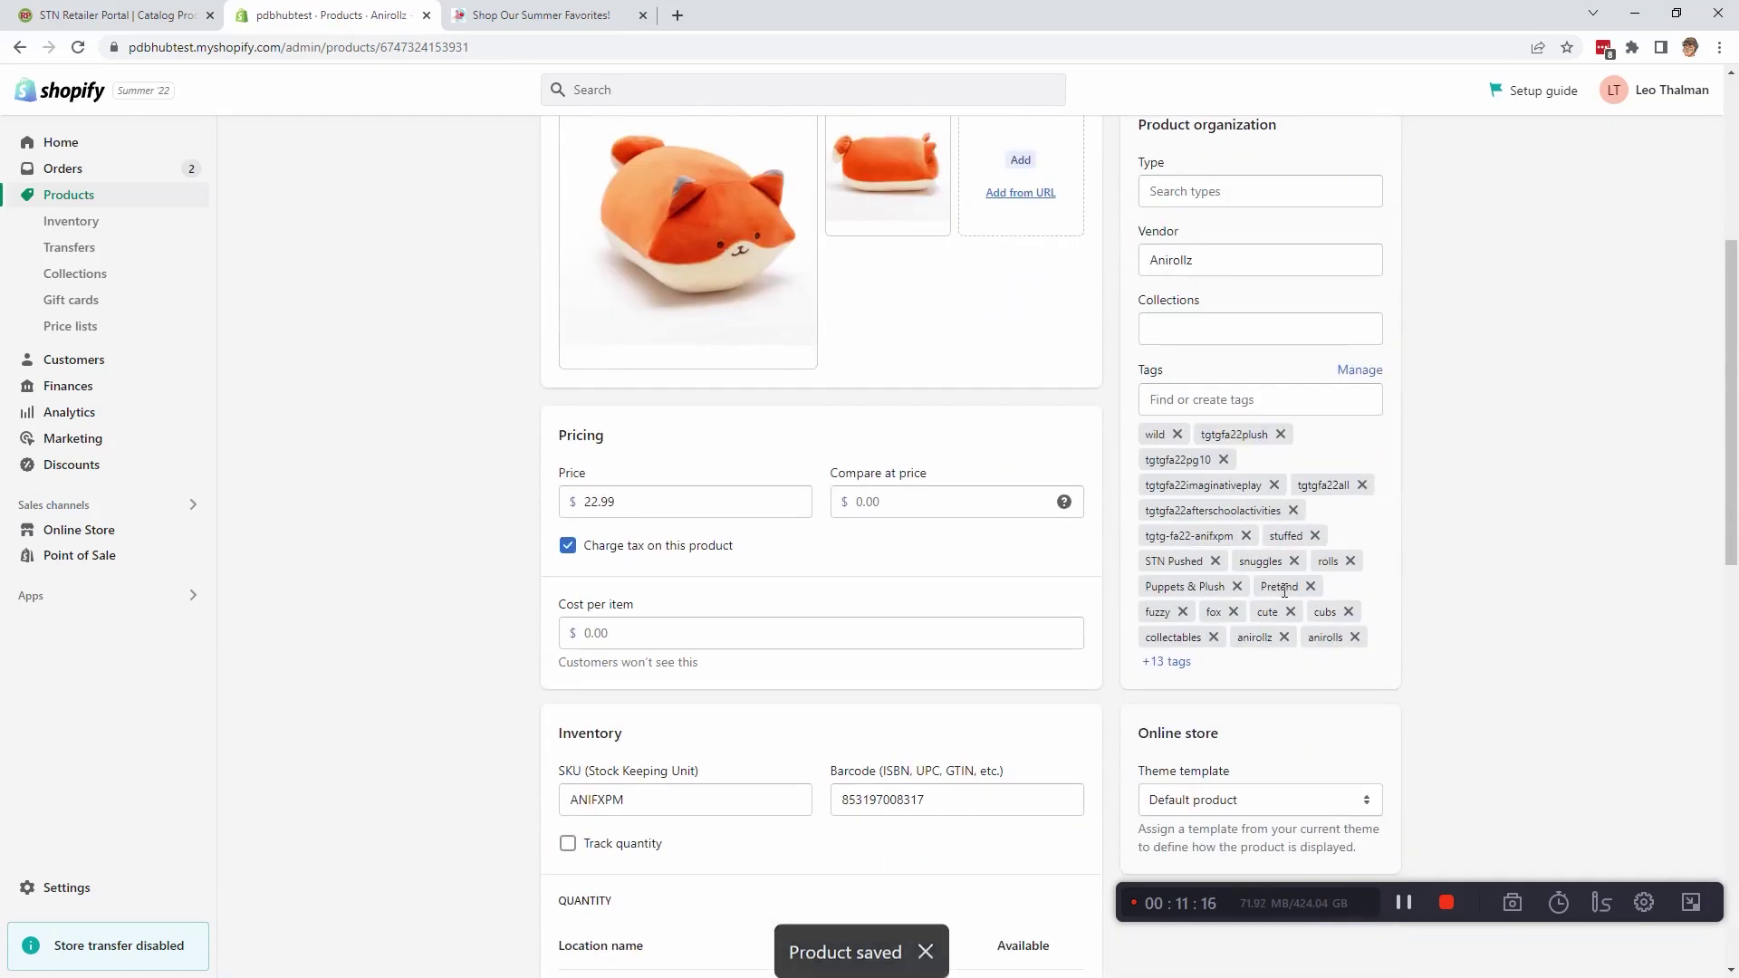
click(1216, 561)
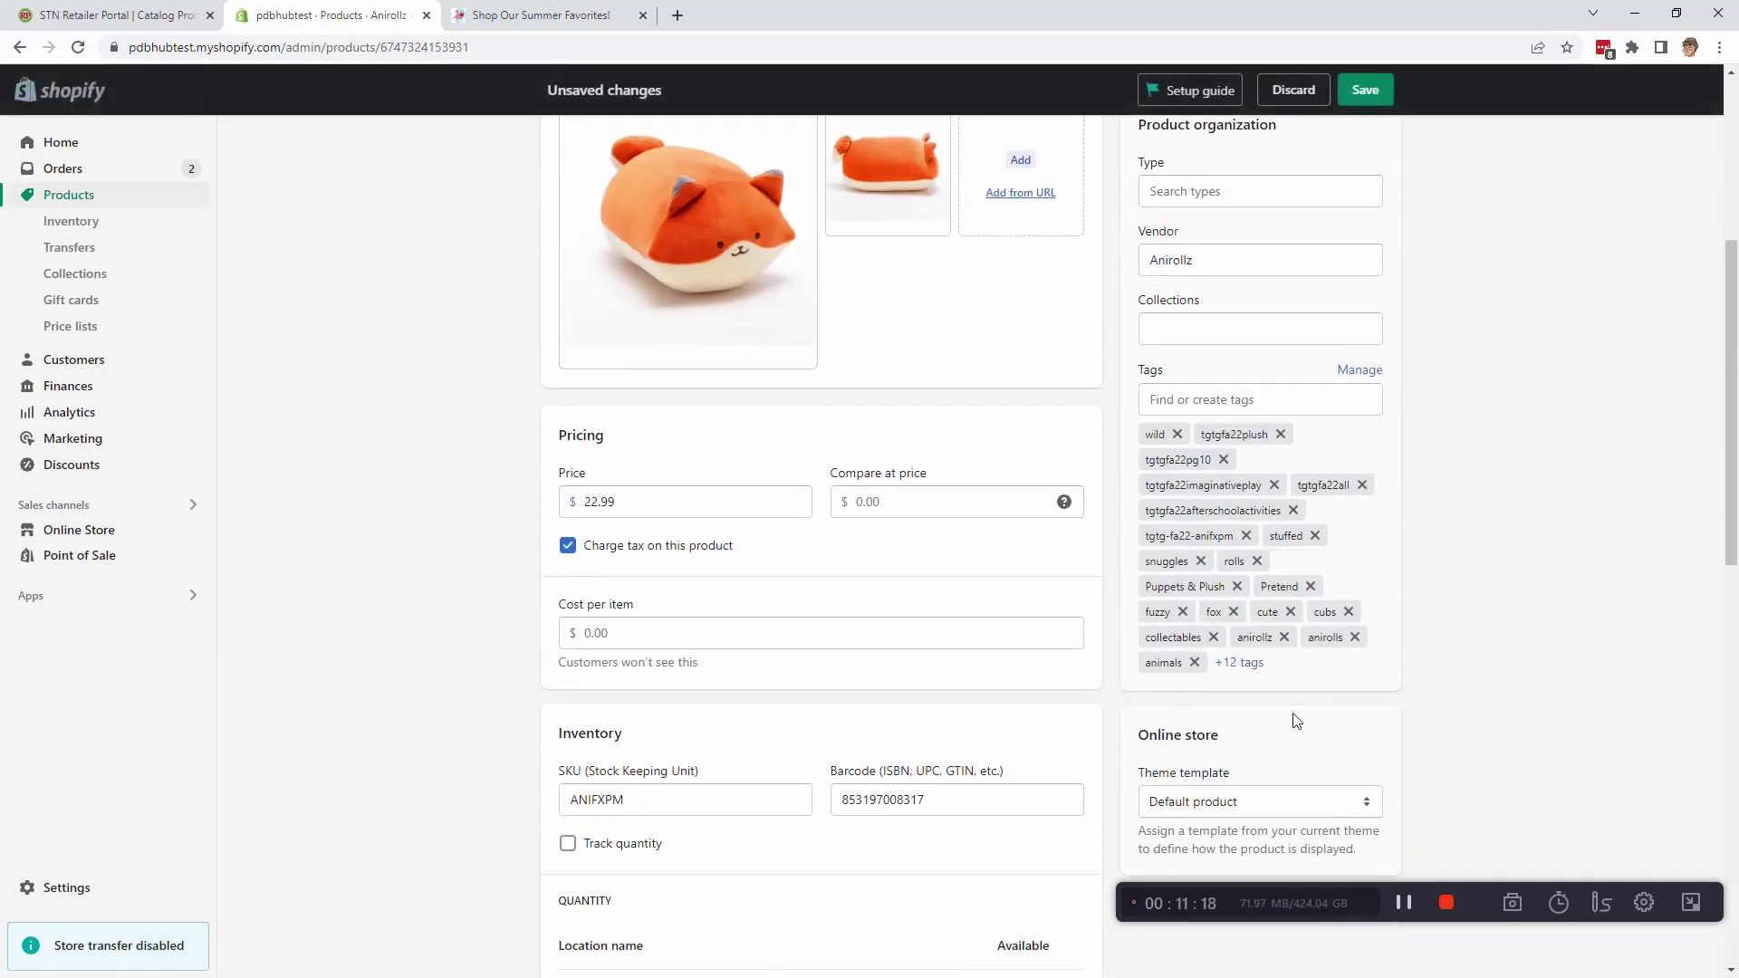
scroll(1201, 616, up, 3)
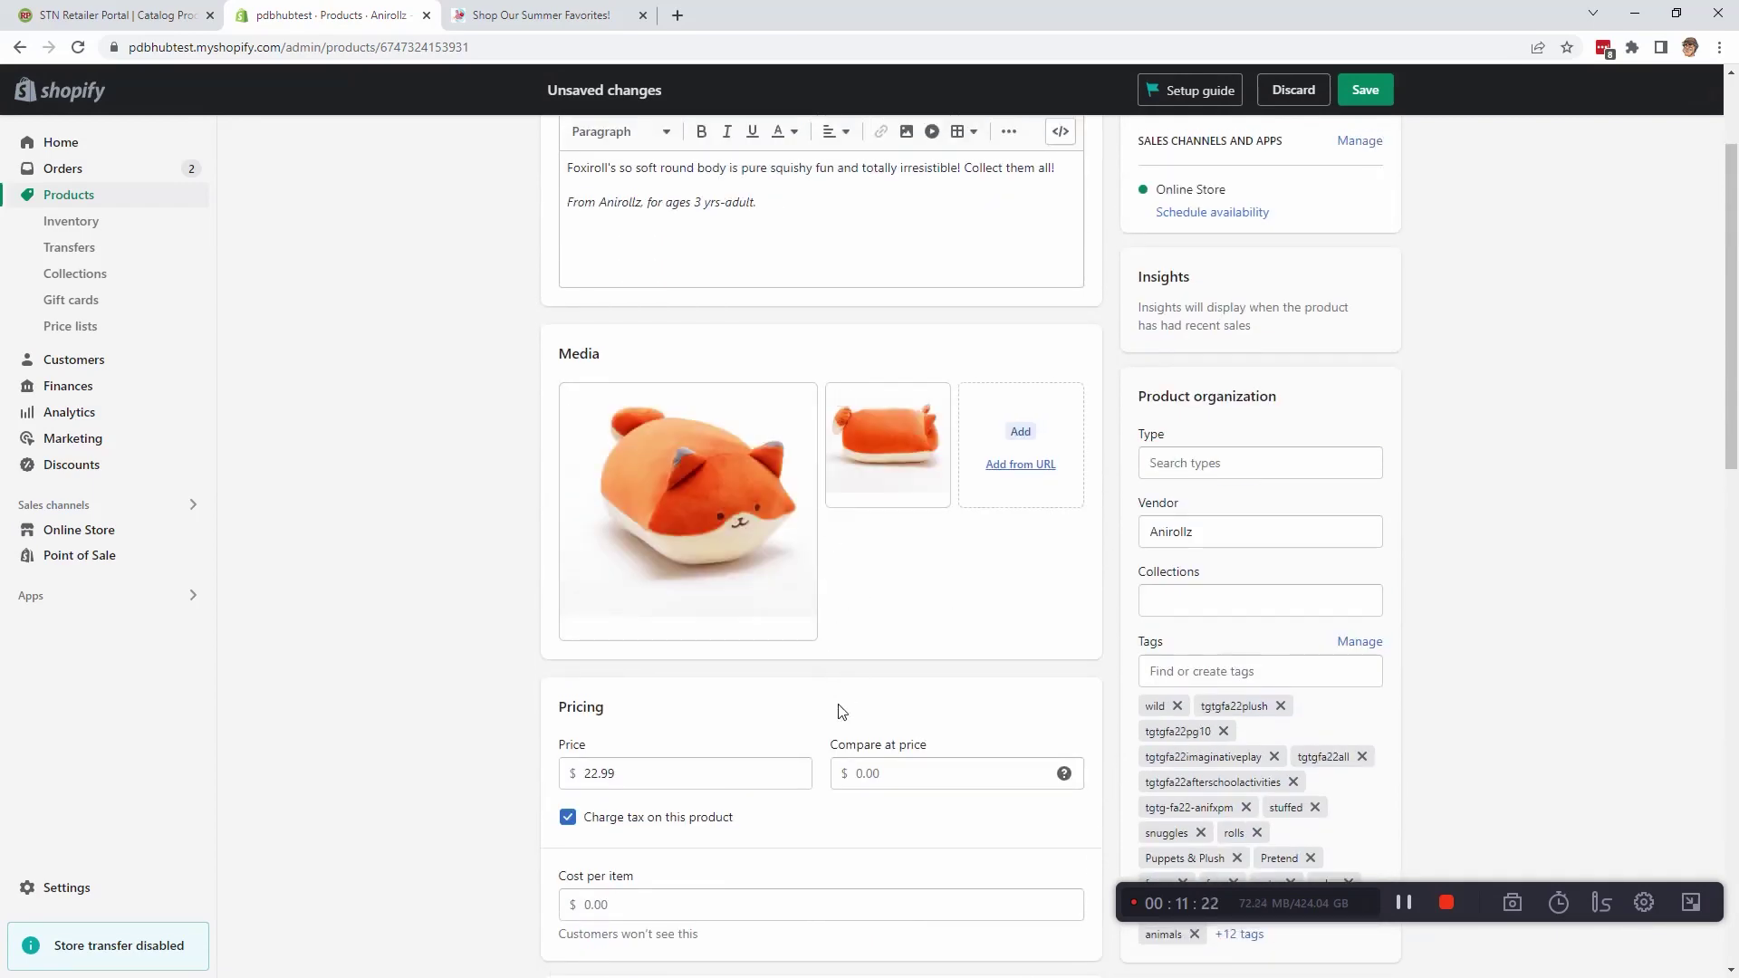
scroll(834, 710, up, 2)
click(580, 351)
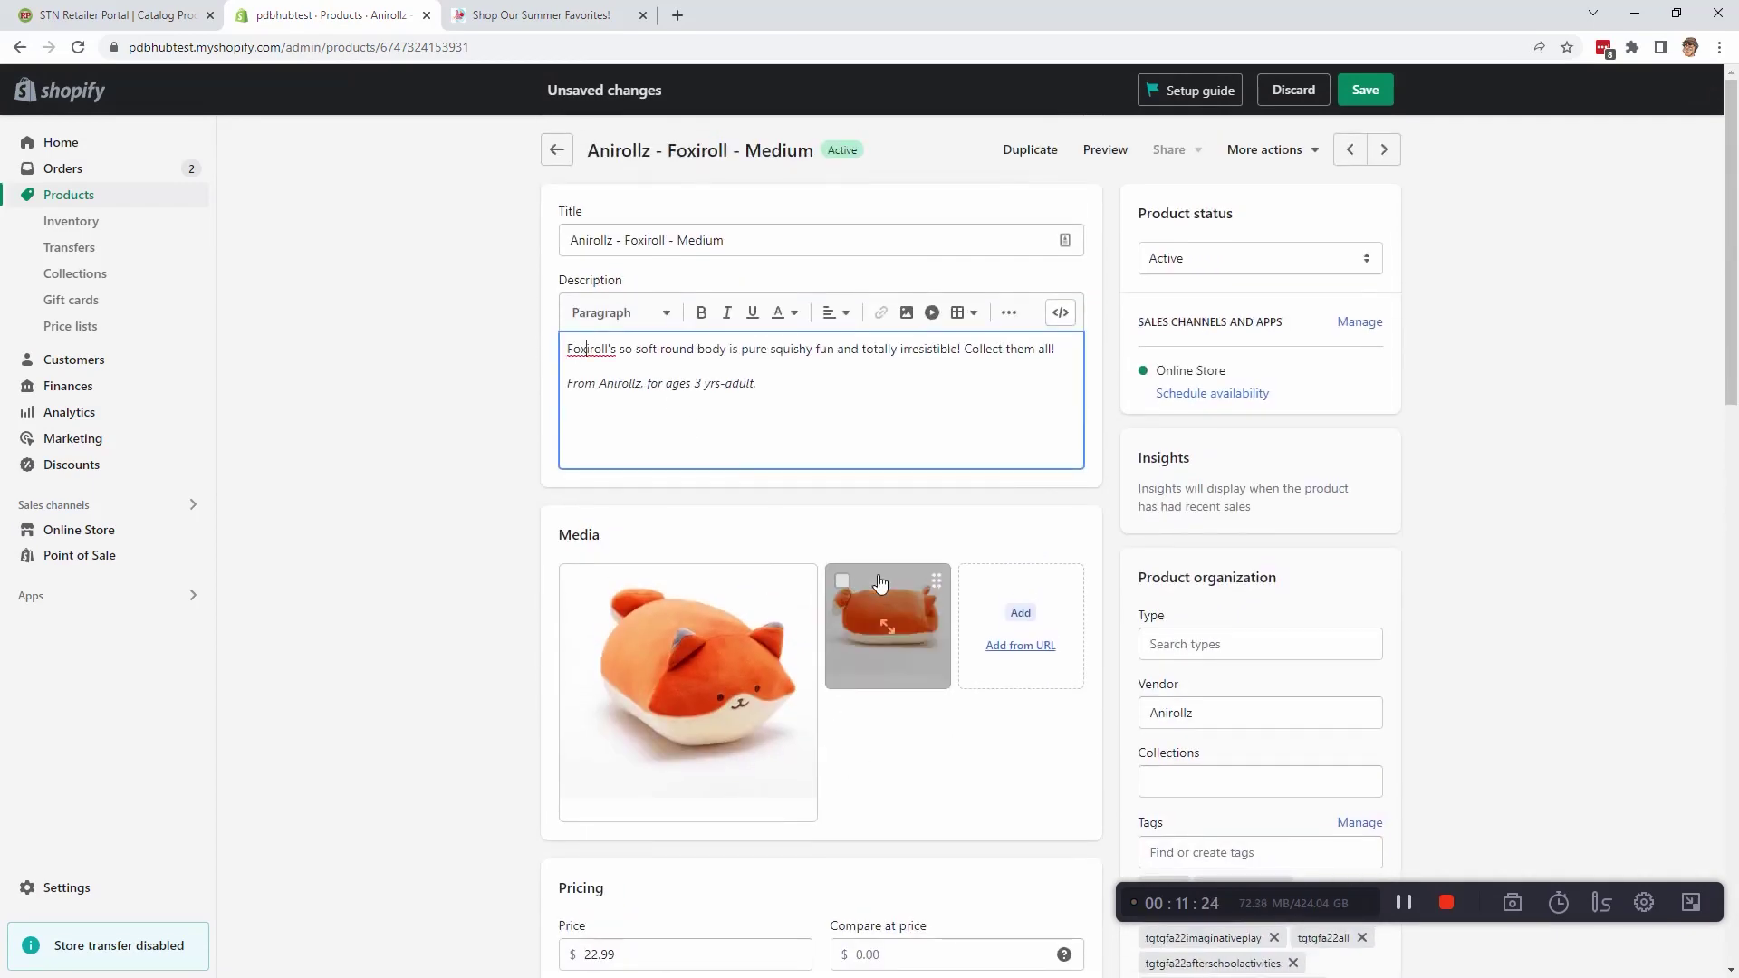
click(1366, 90)
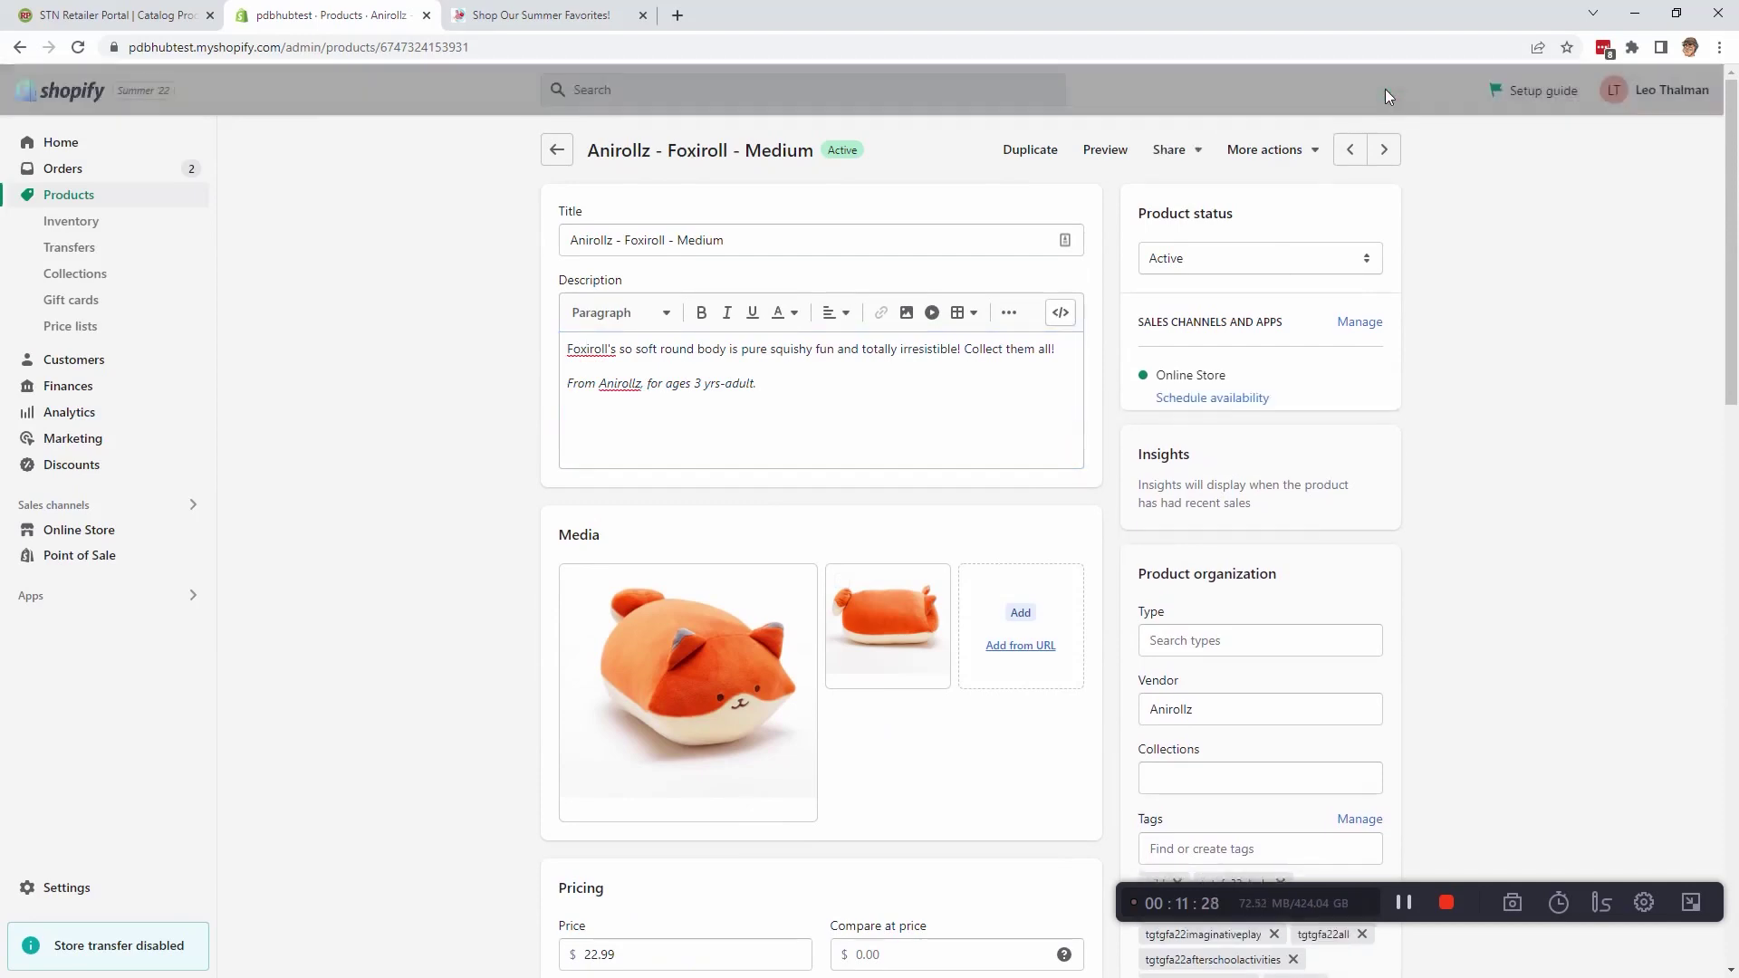
Switch to the STN Retailer Portal, open the recurring actions settings, and enable the Update Catalog Redirects action
click(156, 16)
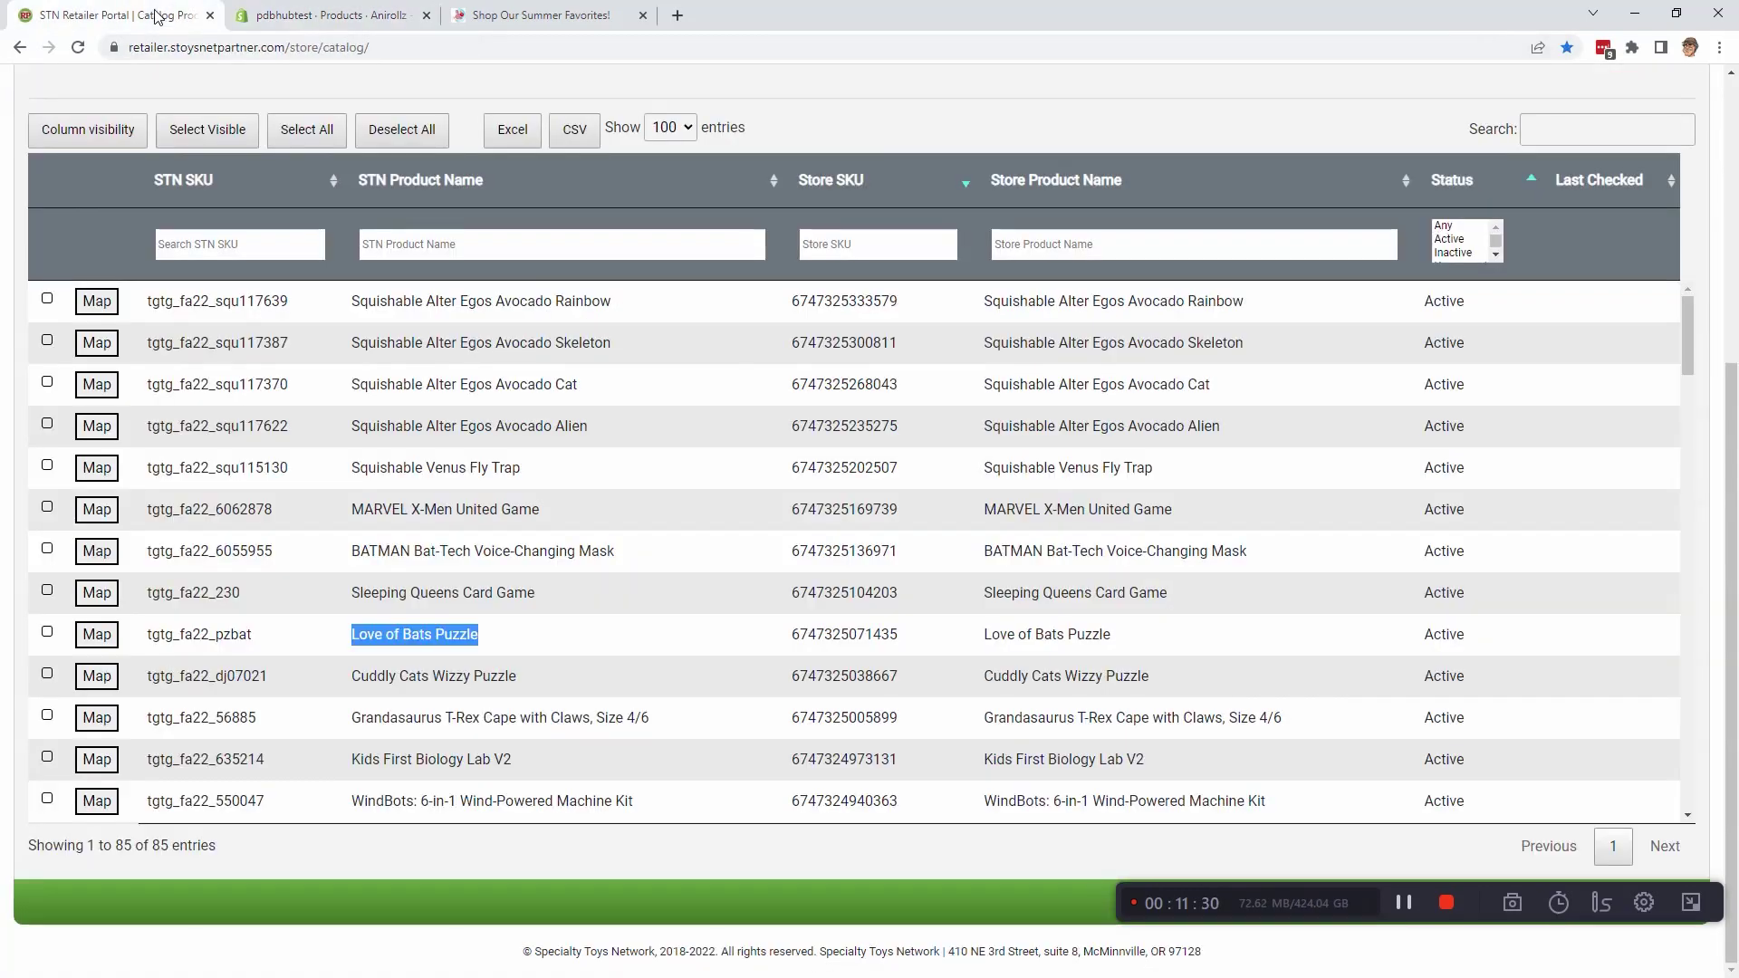
scroll(180, 333, up, 4)
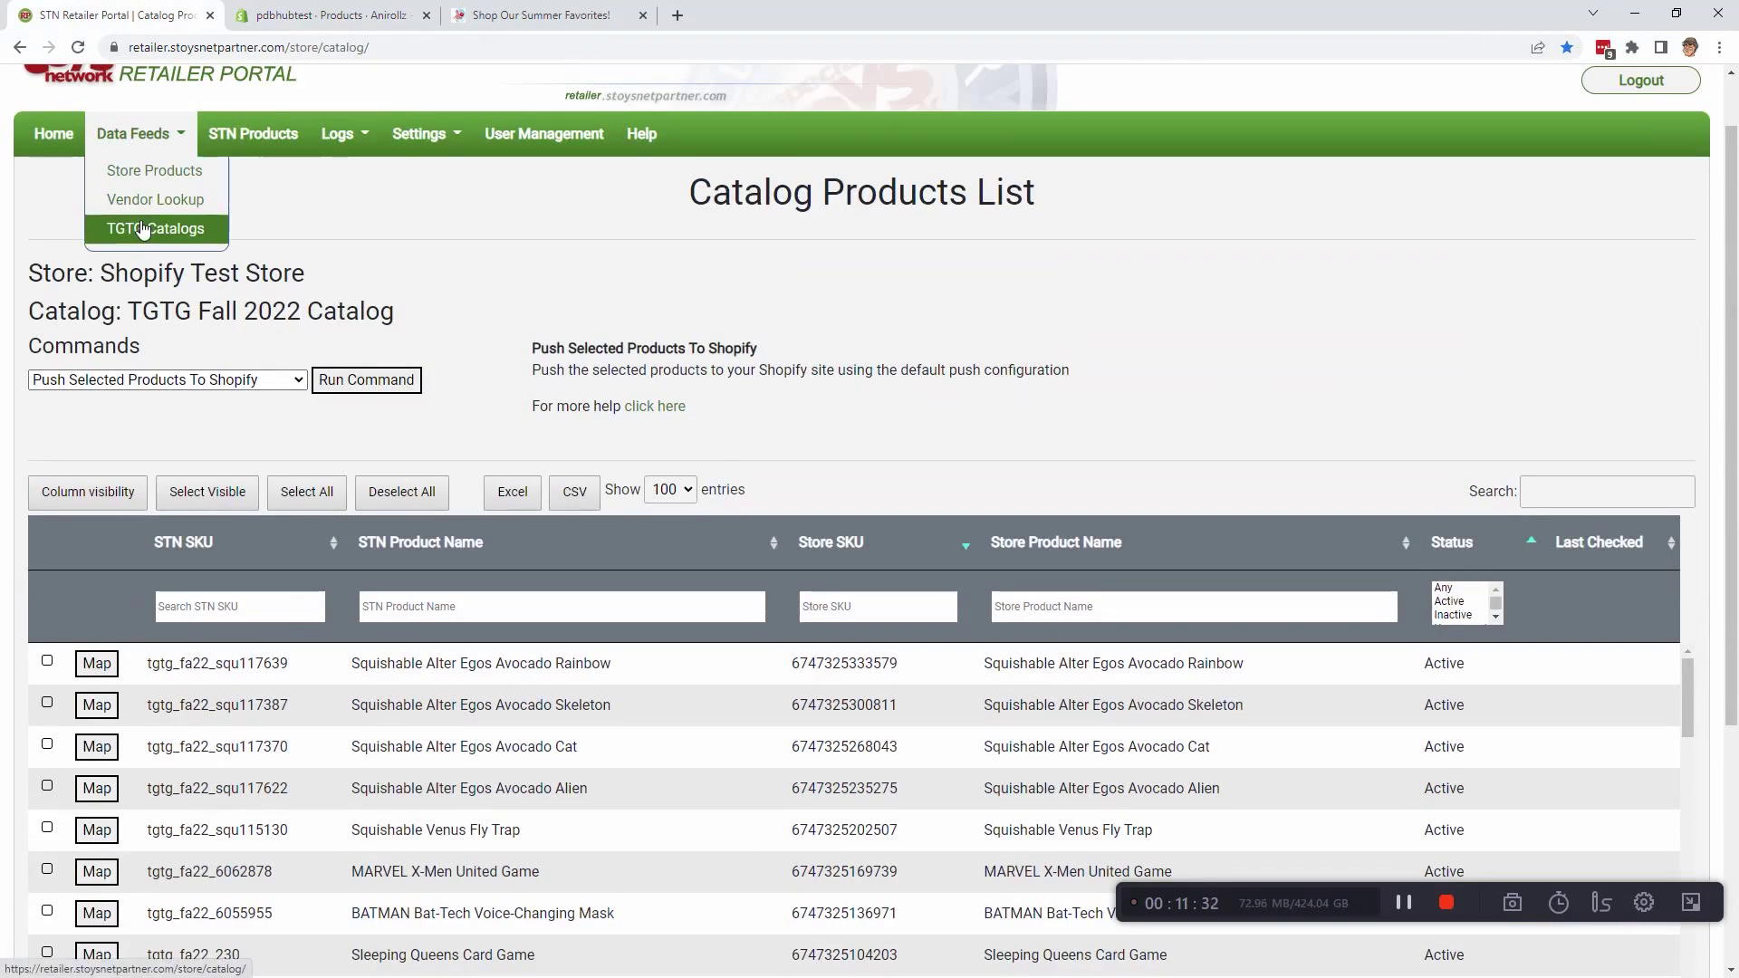
click(1147, 616)
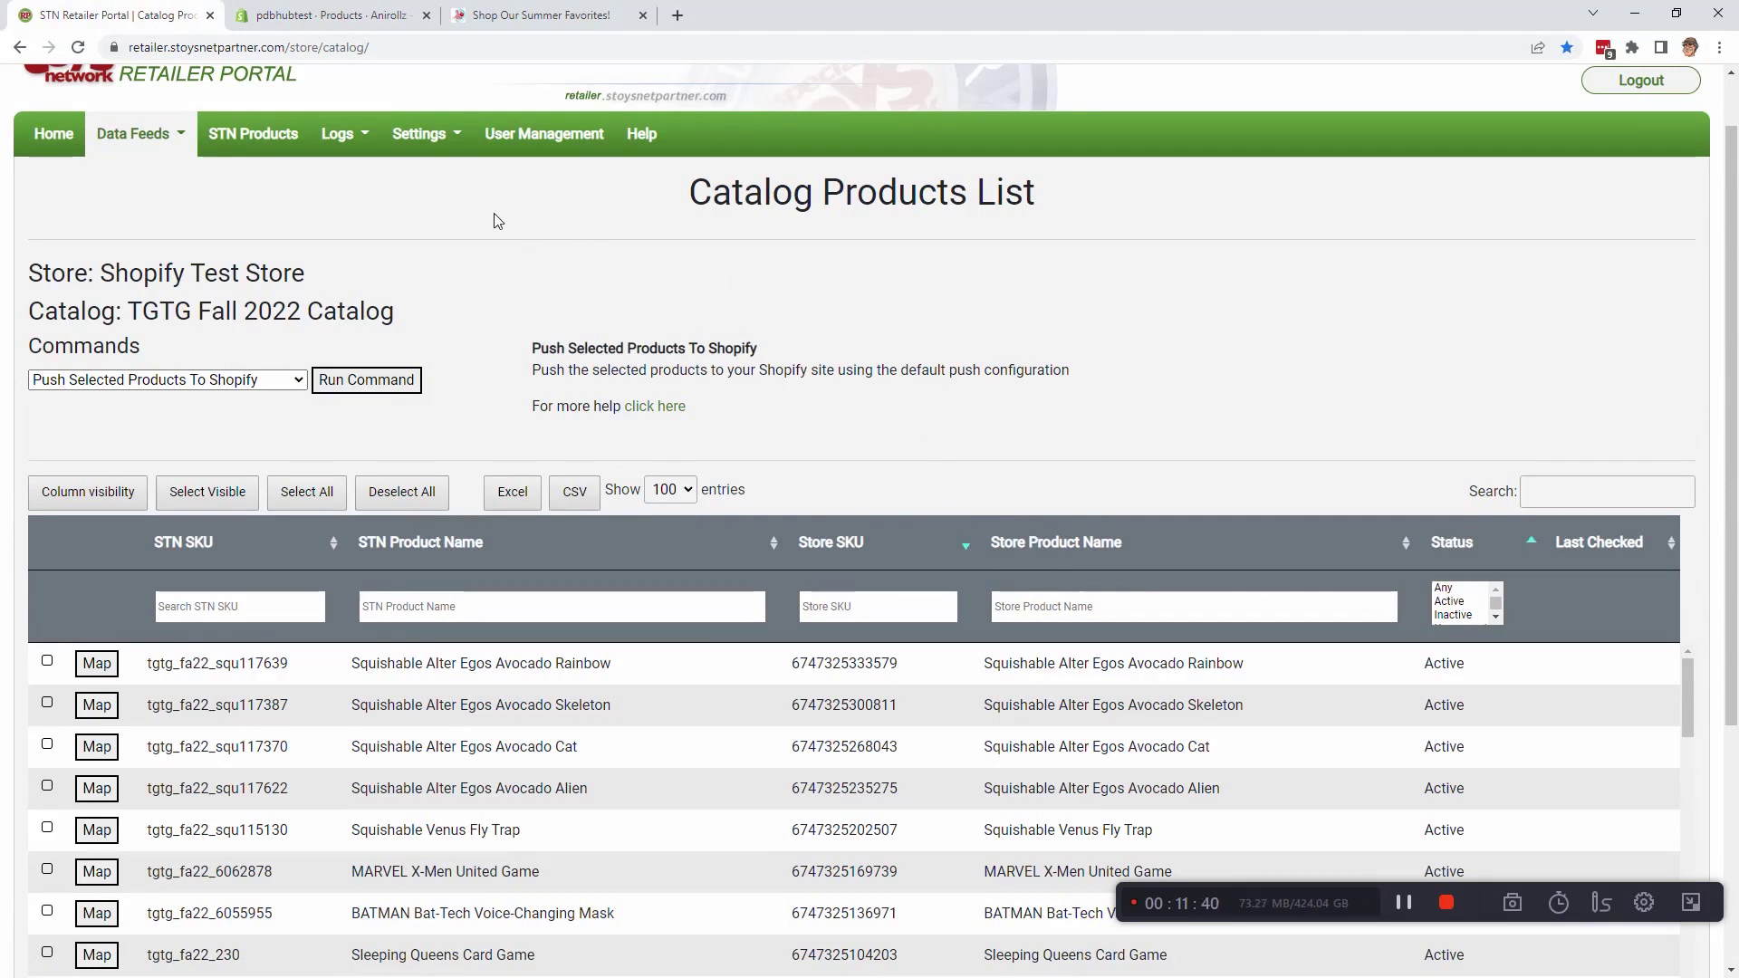
click(419, 134)
click(442, 201)
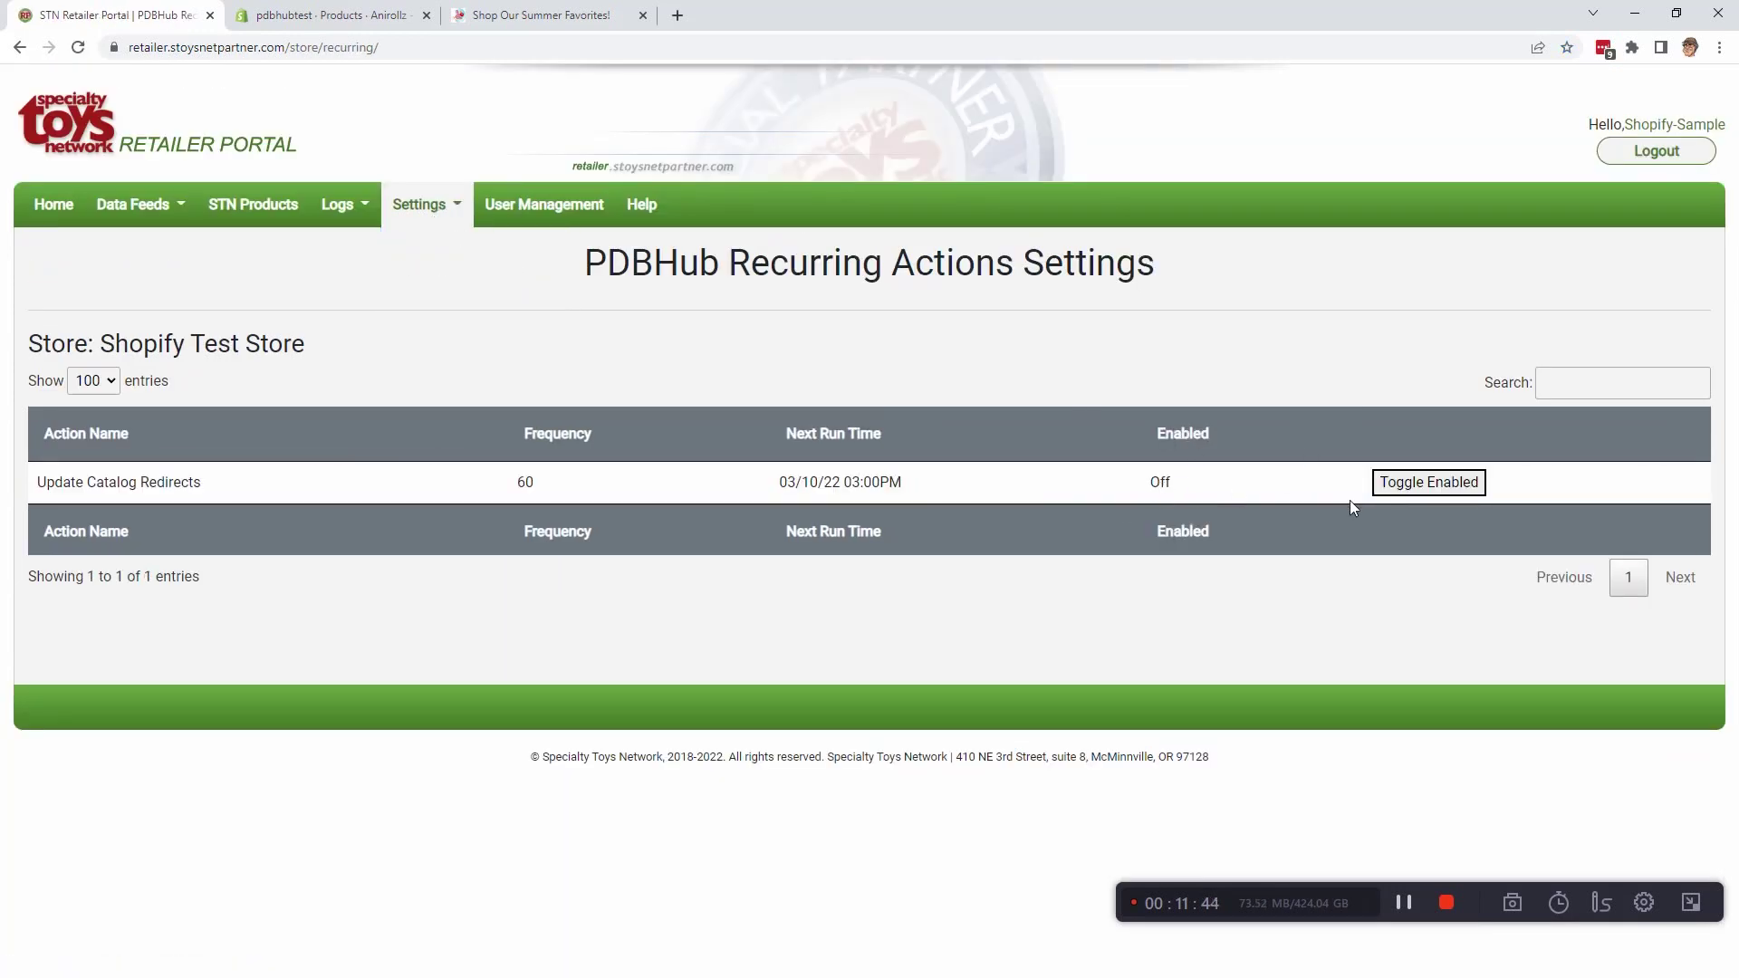
click(1410, 491)
Reopen the TGTG Fall 2022 Catalog product list and look through the status of the catalog products
click(132, 204)
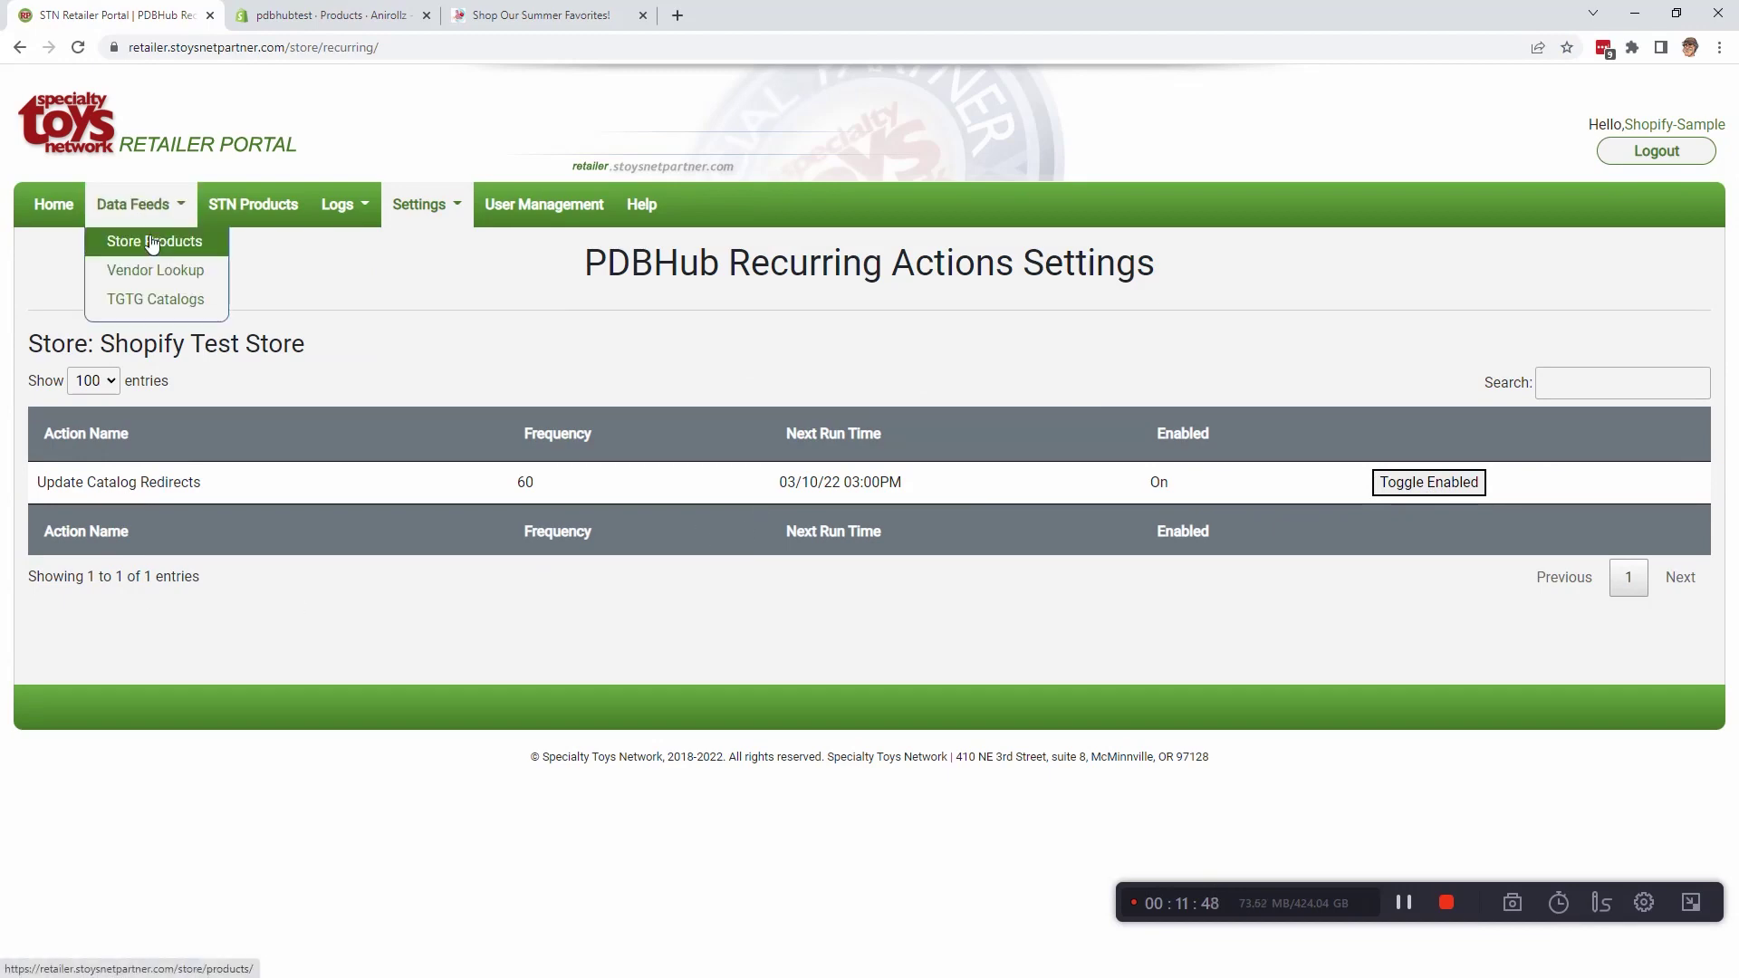
click(141, 296)
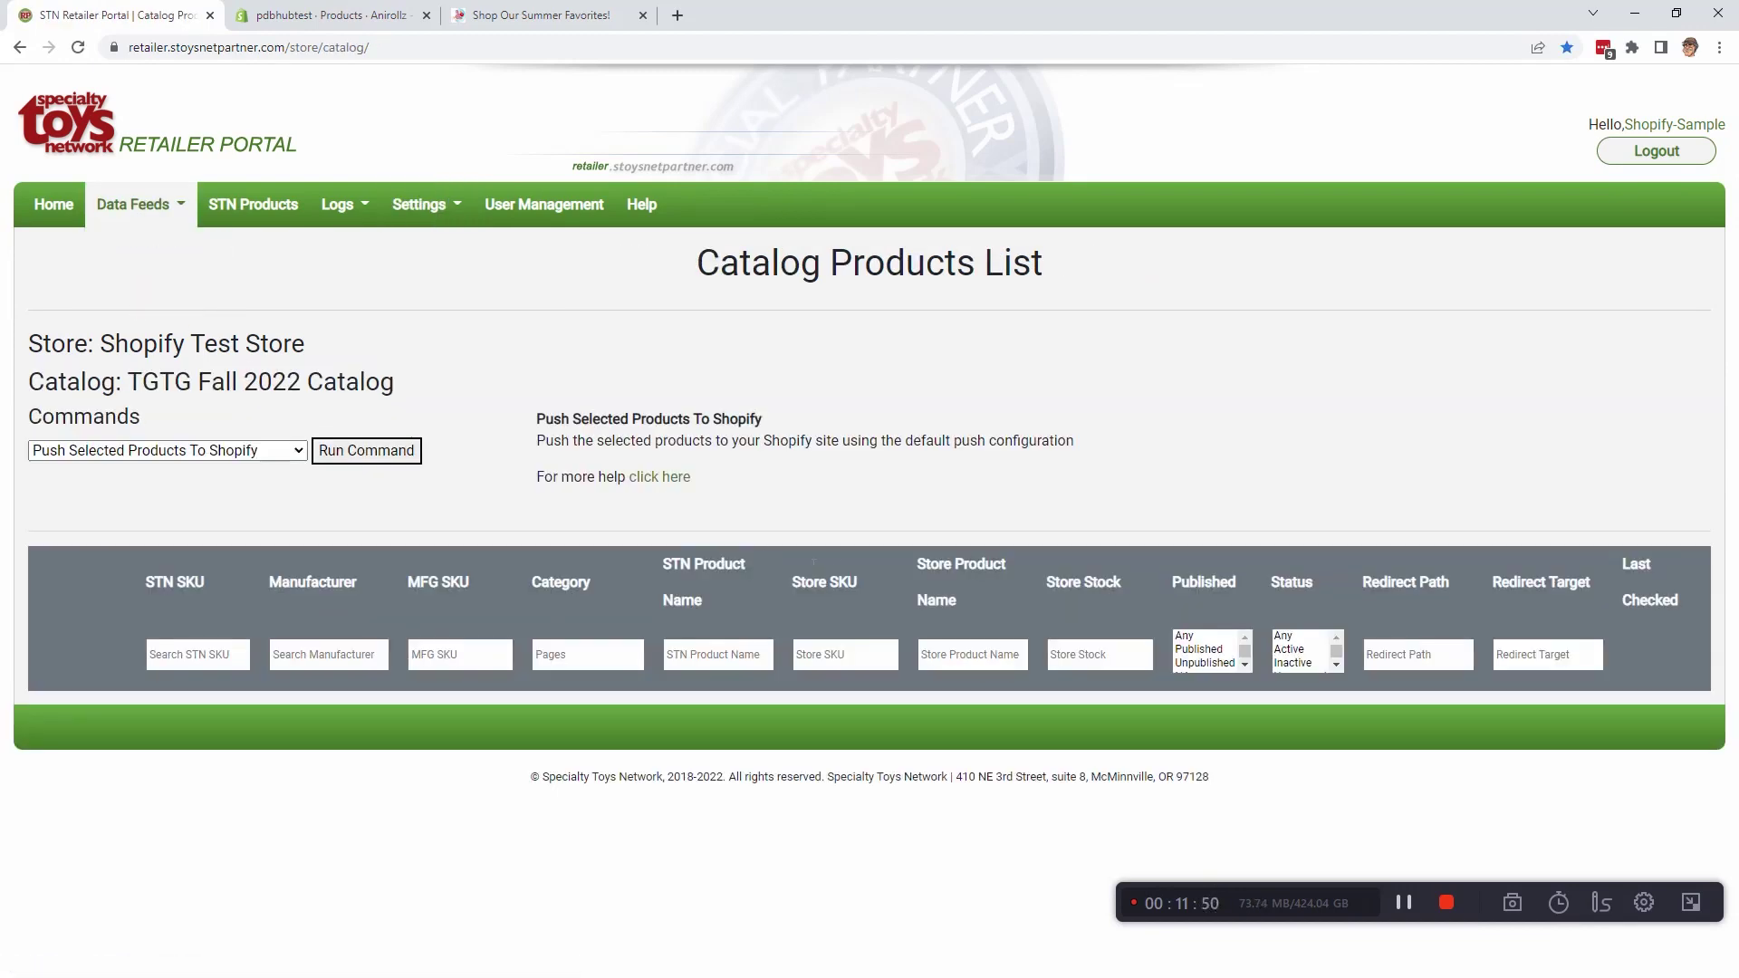
scroll(911, 527, down, 3)
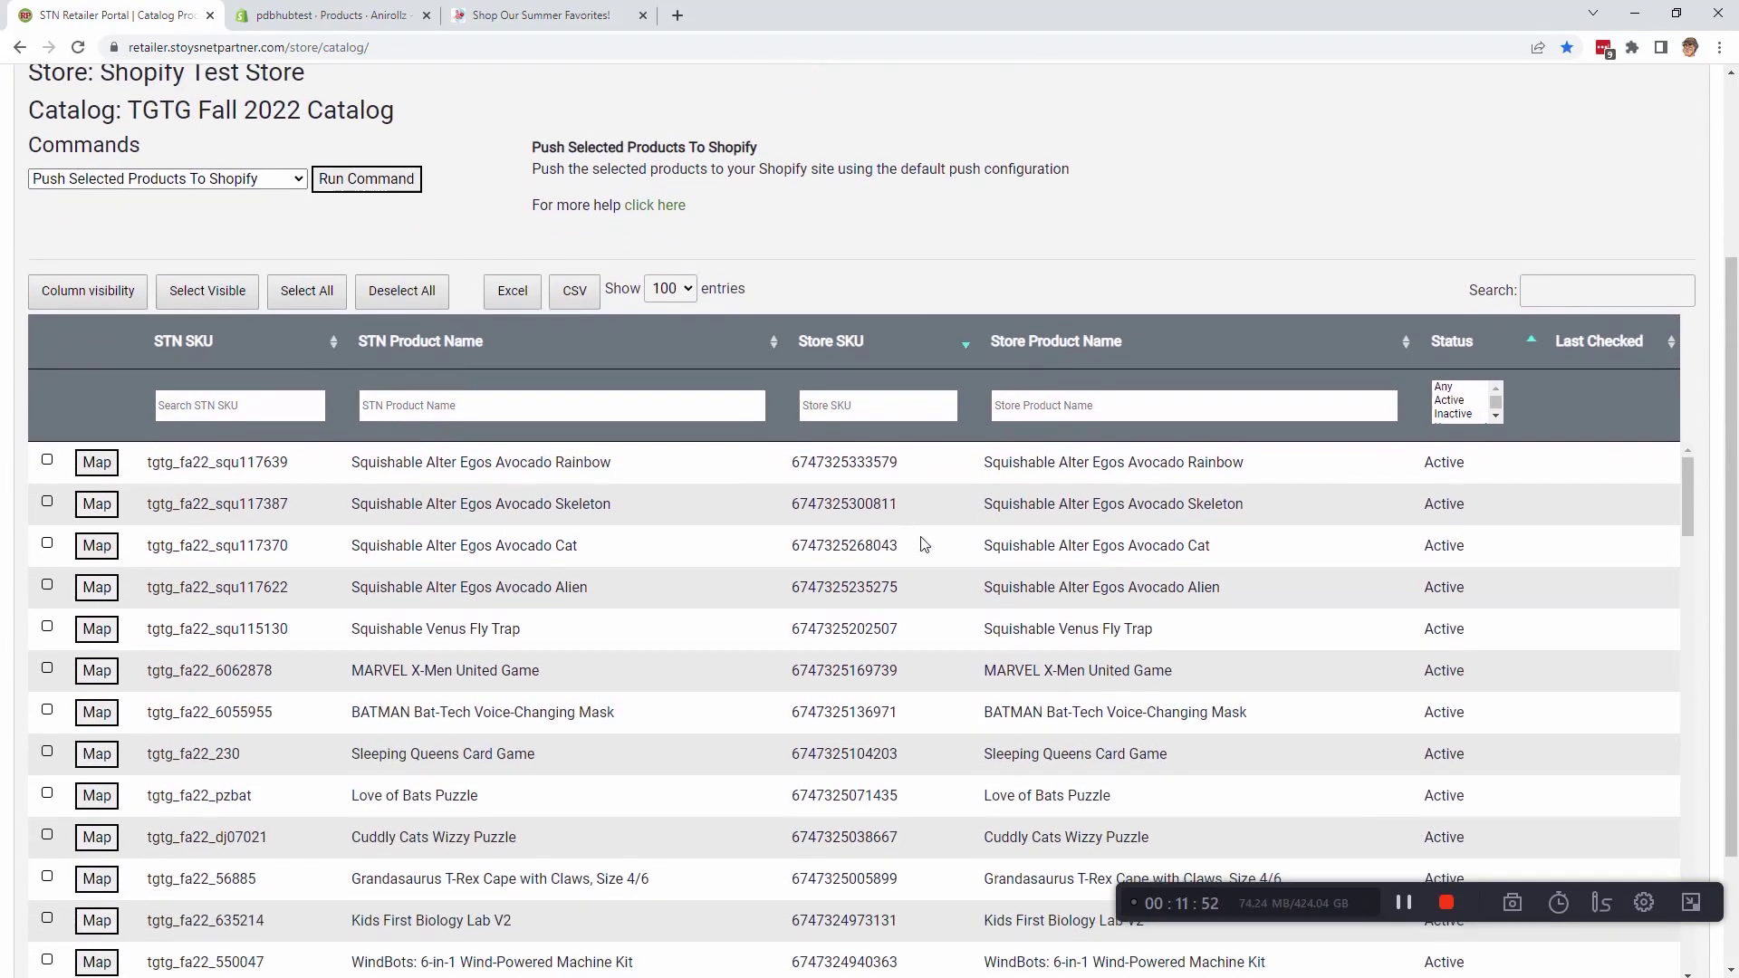
double_click(1441, 587)
scroll(1360, 776, down, 2)
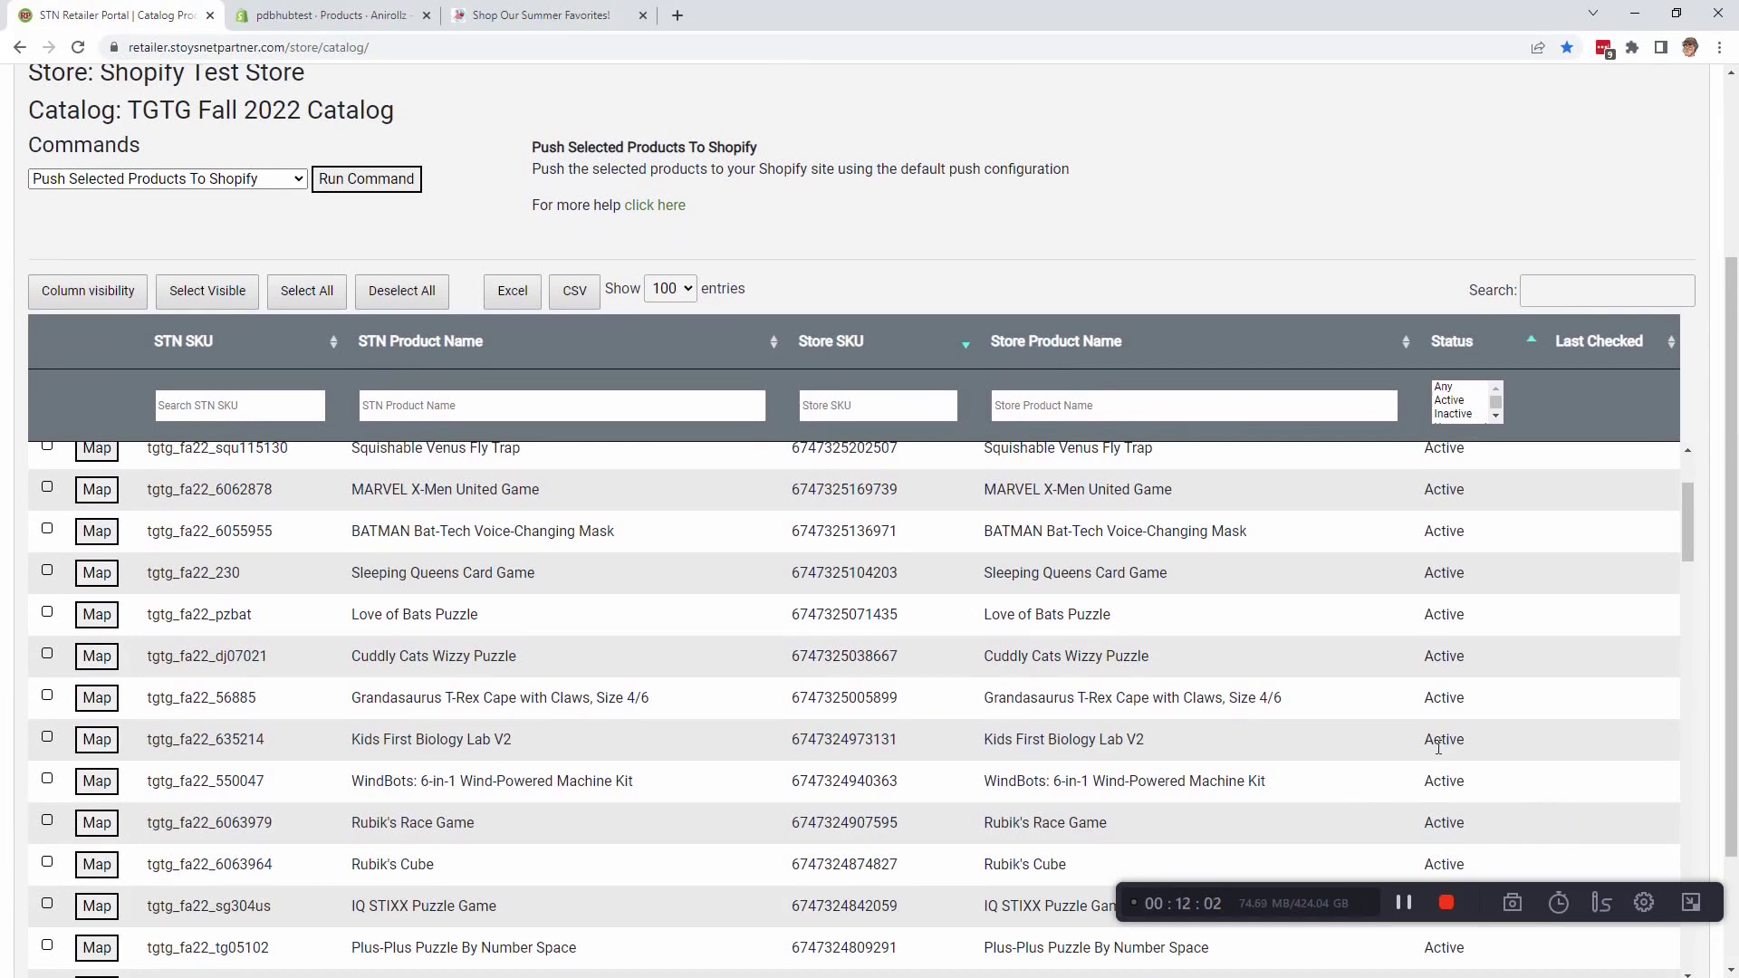
scroll(1315, 787, down, 5)
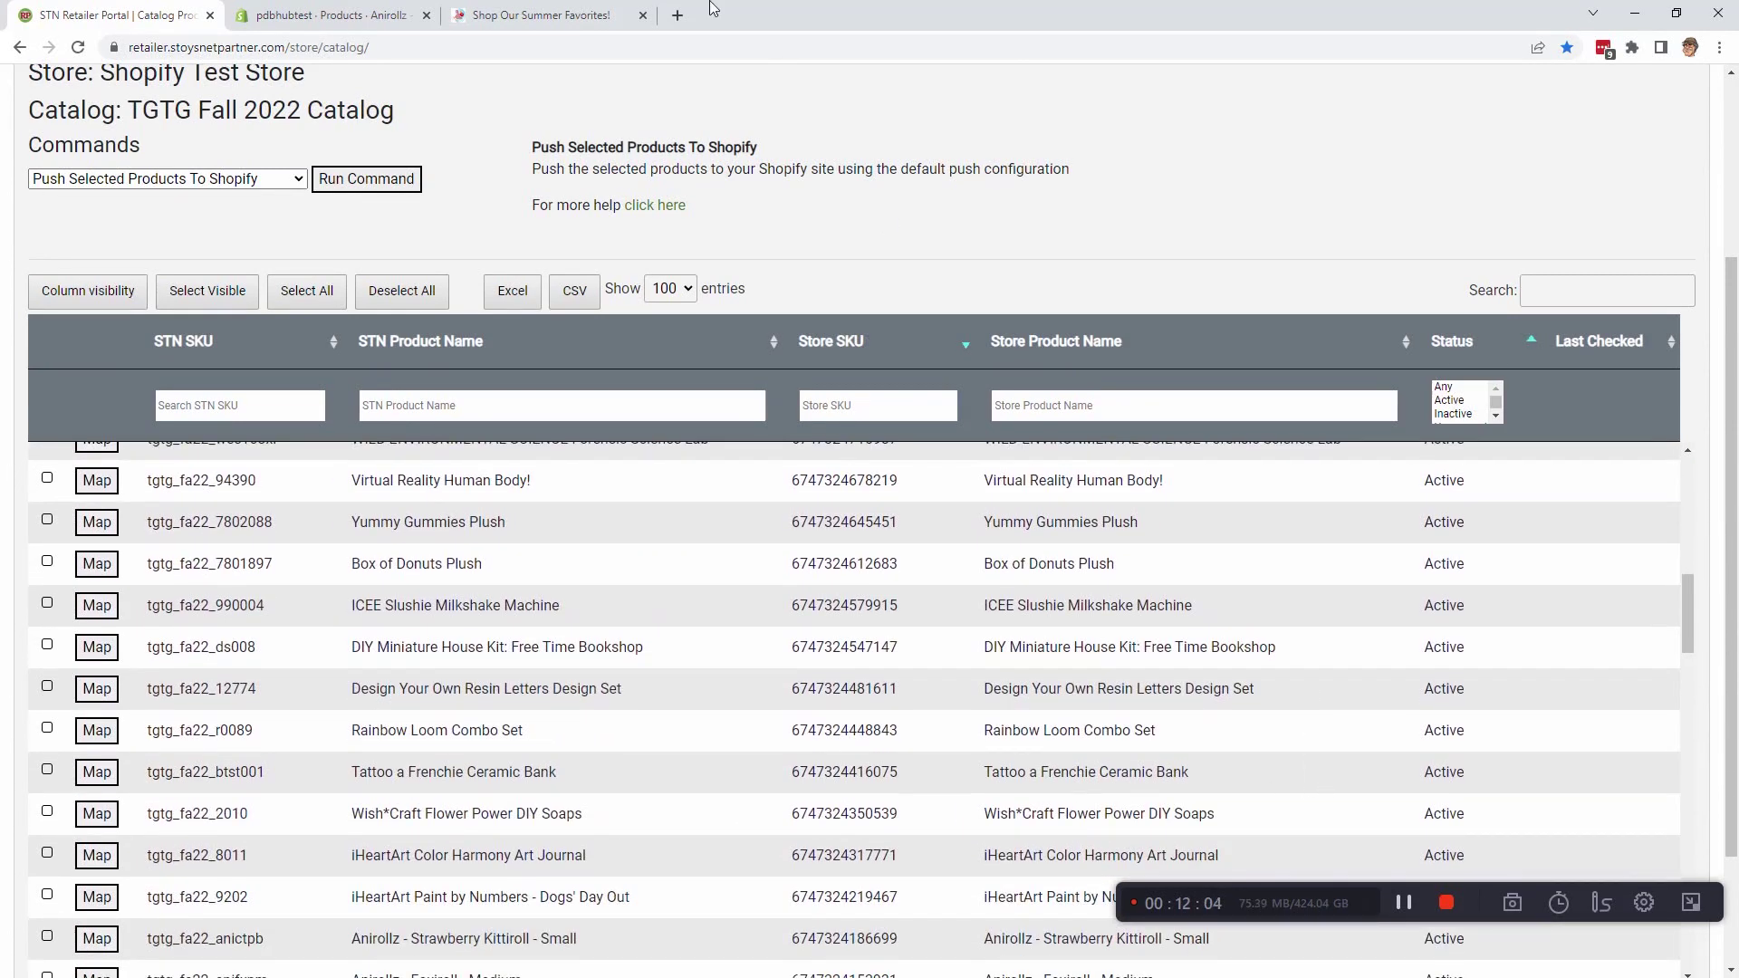
Switch to the summer digital catalog and follow the Mini Play Golf Game and Fubbles bubble machine links to their store pages
click(562, 16)
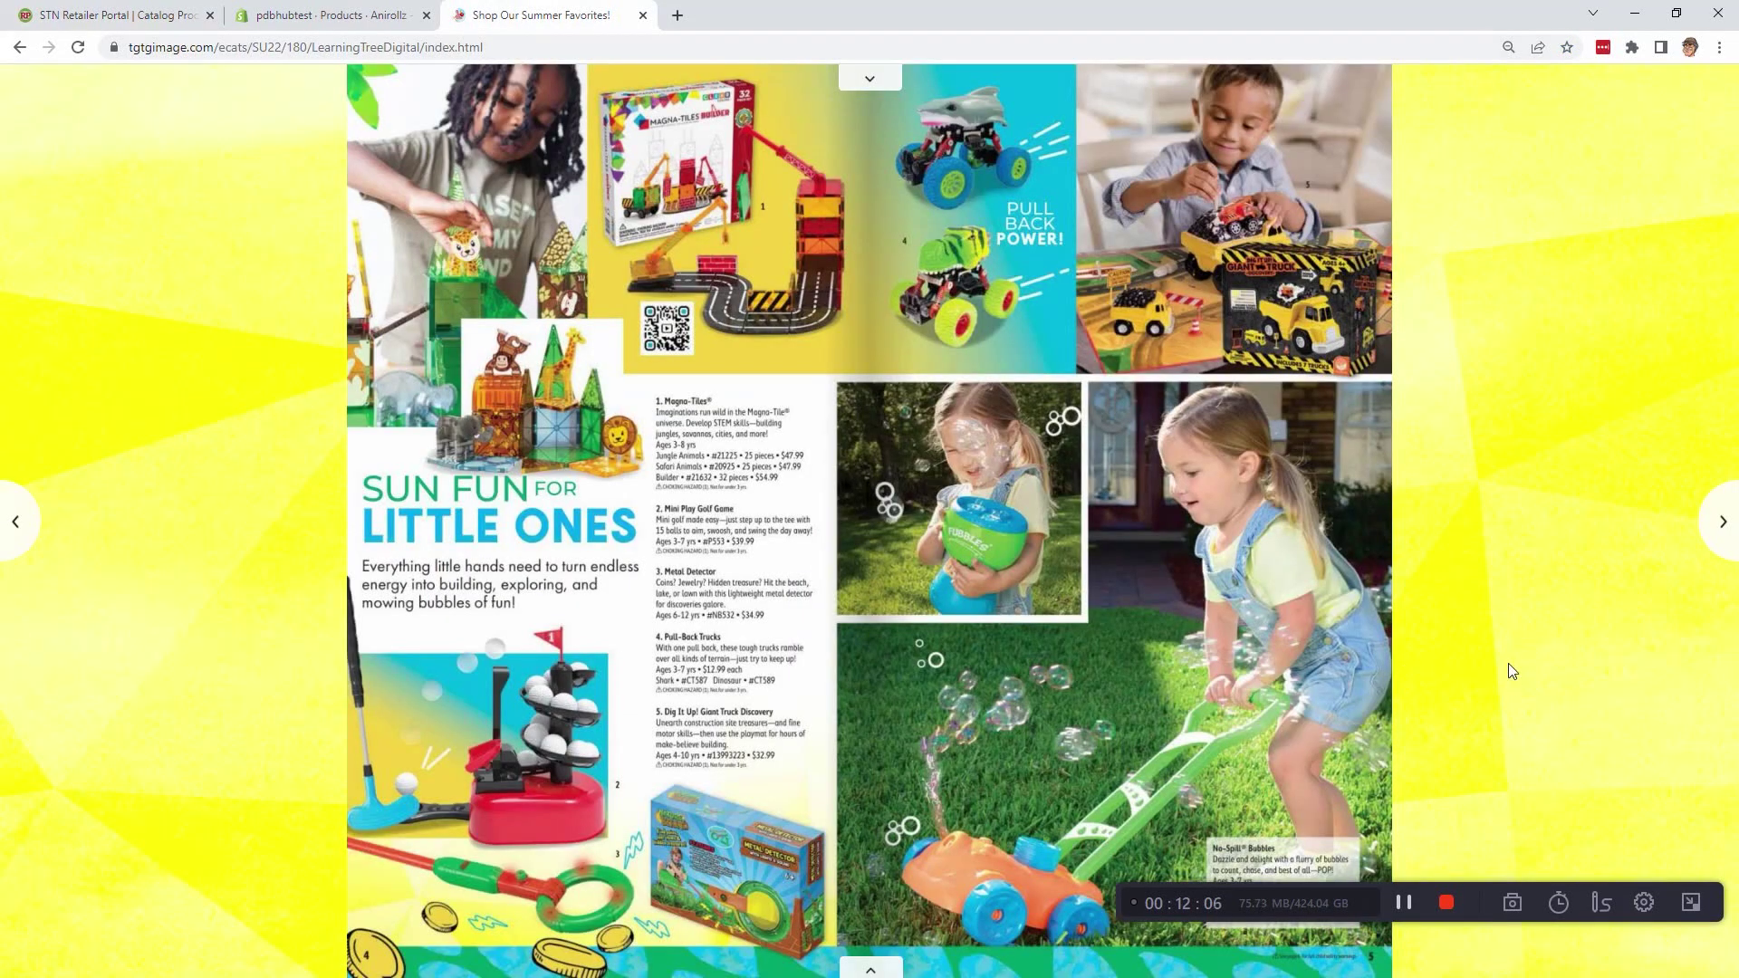
click(548, 765)
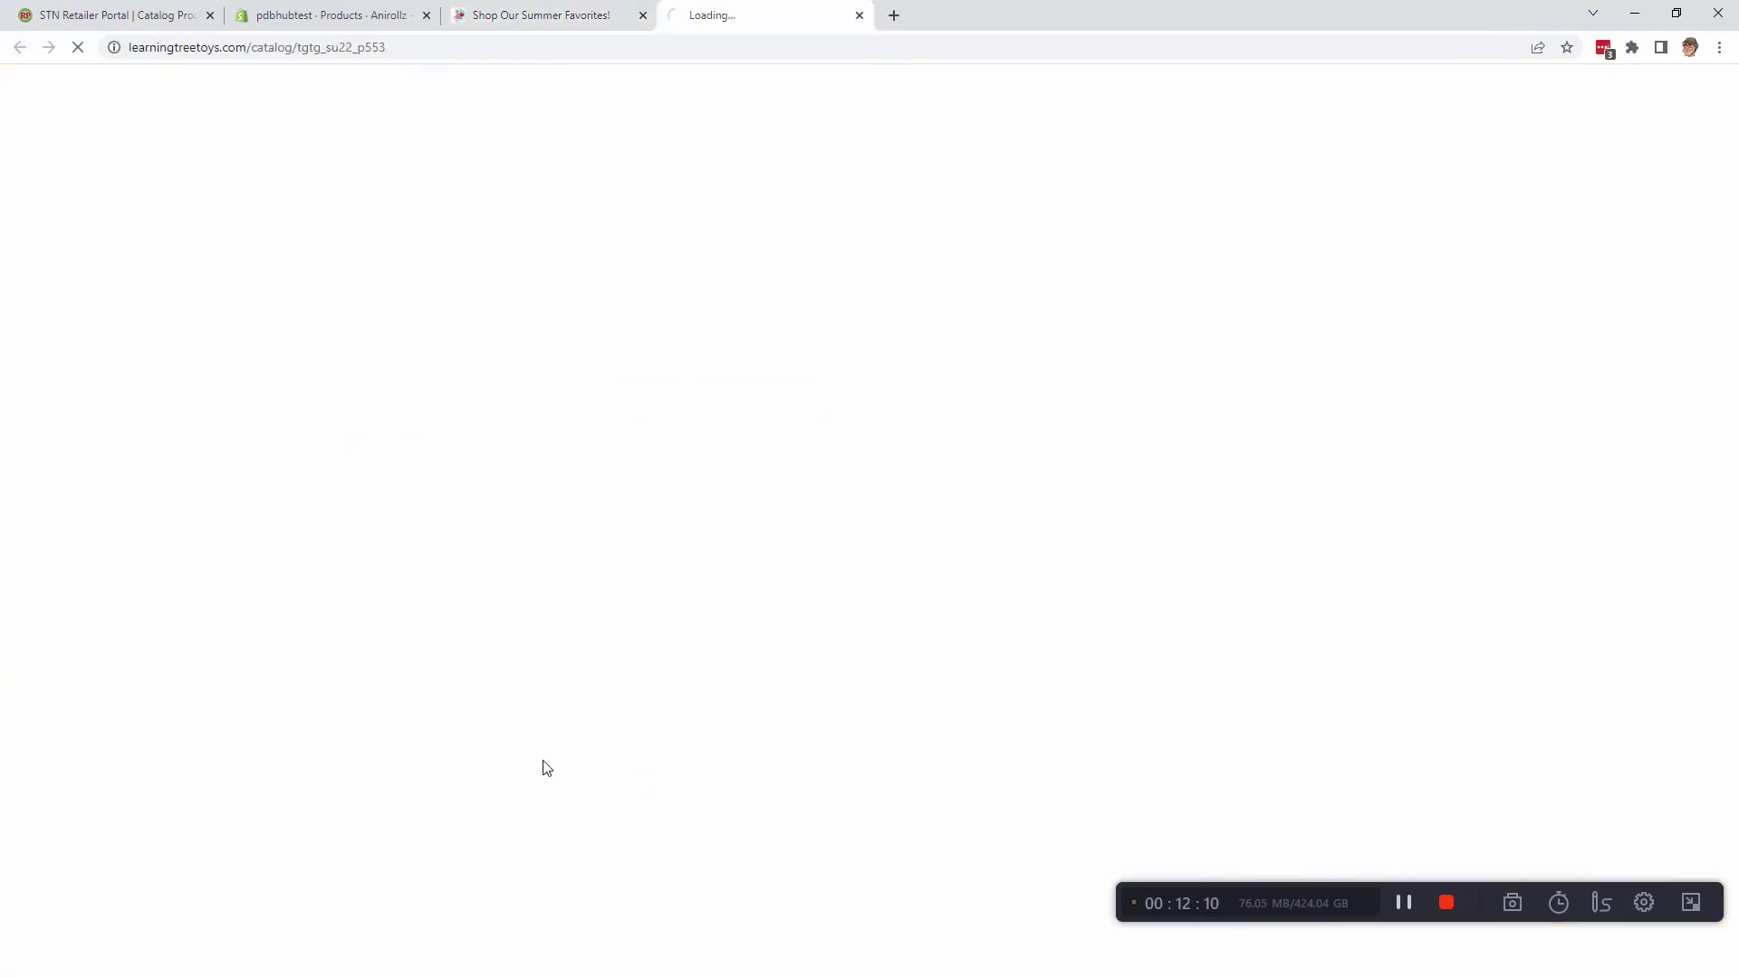
click(374, 48)
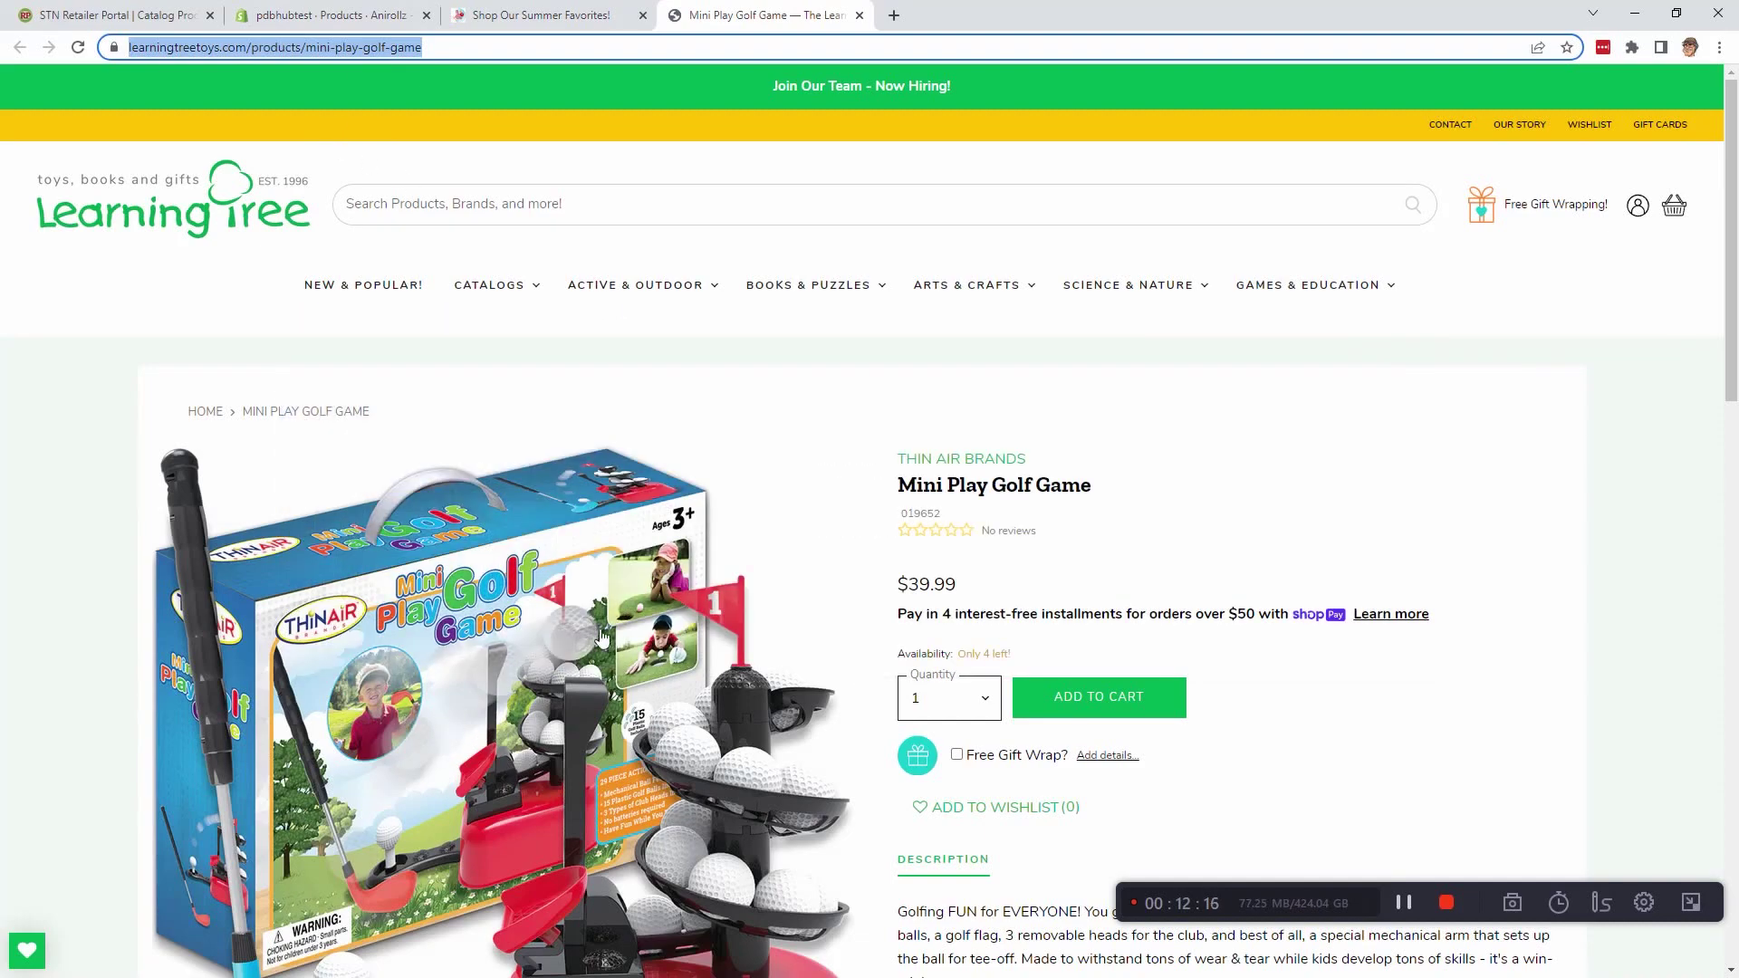
click(582, 18)
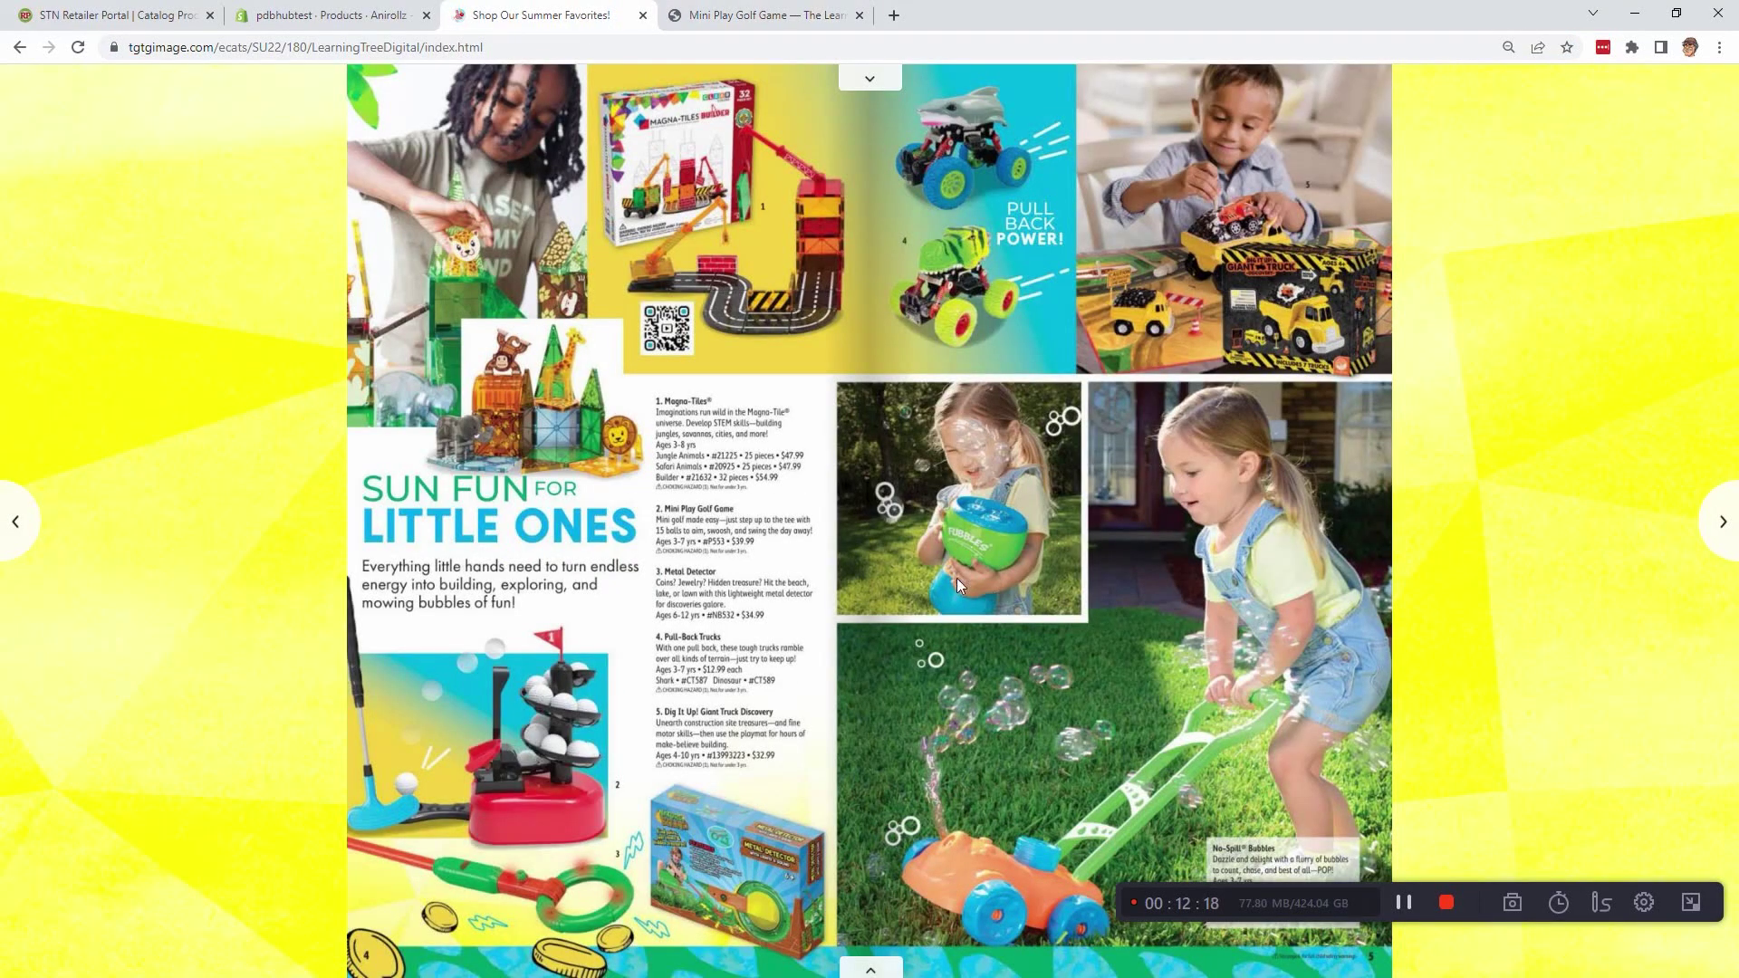
click(966, 547)
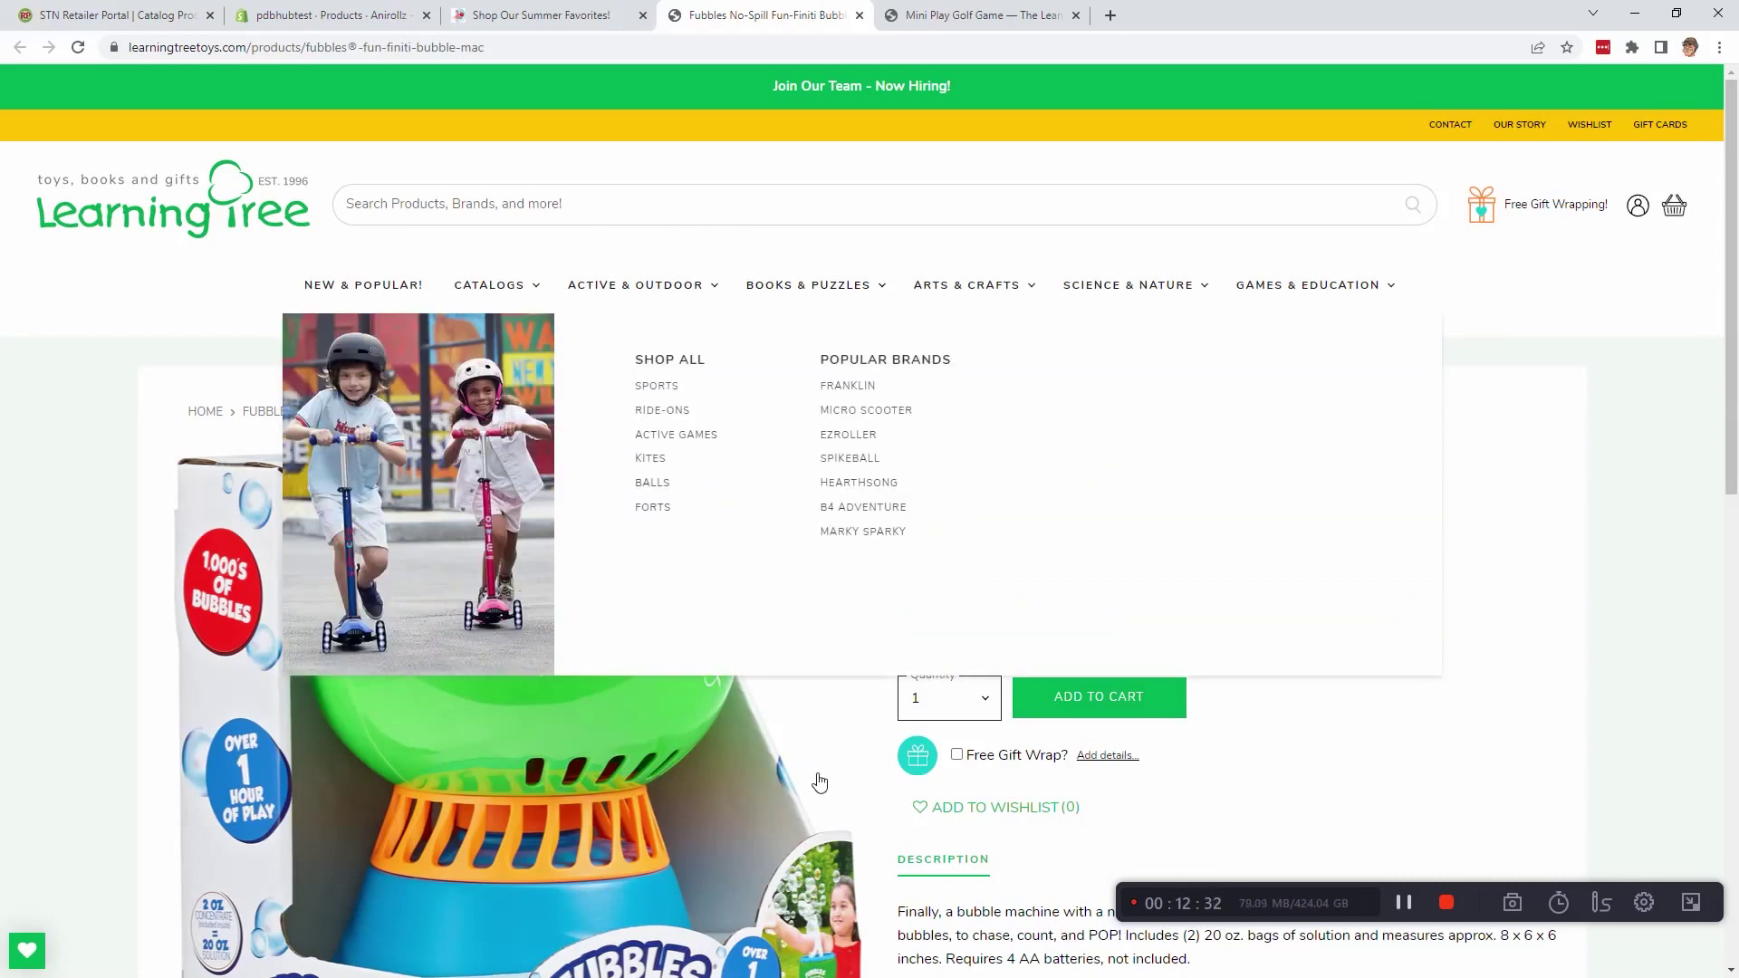
Switch to Shopify, list the online store's pages, and view the page Our New Spring Toy Catalog
click(153, 10)
click(278, 16)
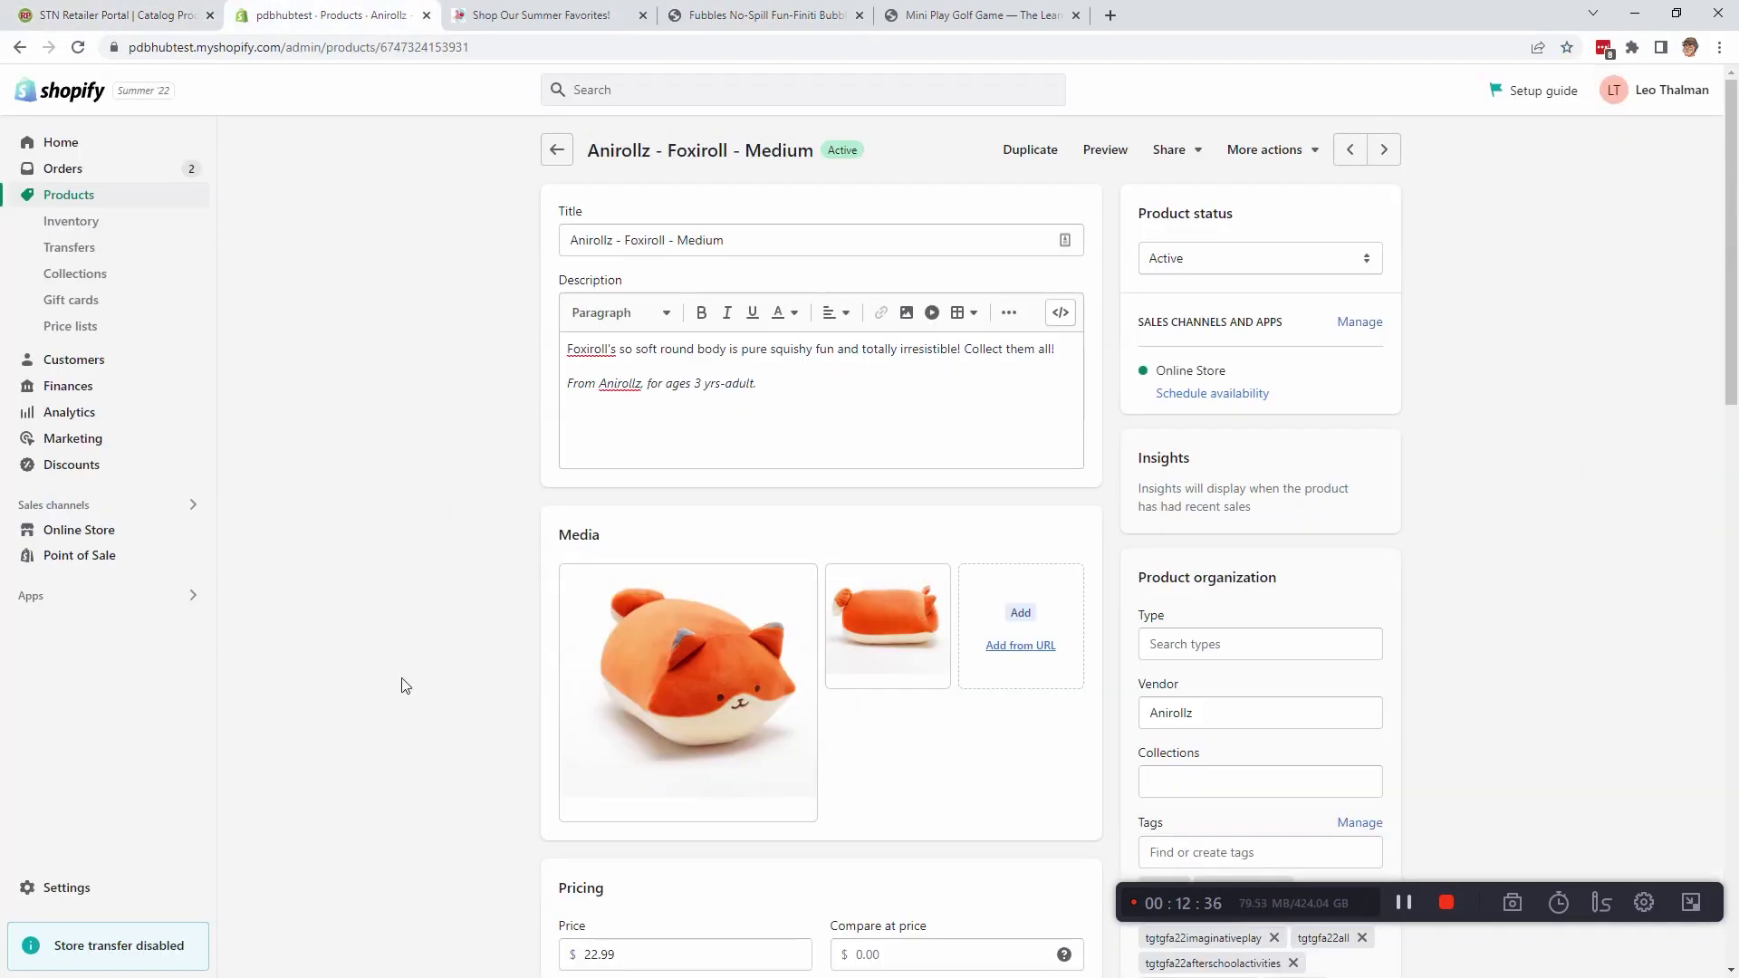
click(91, 532)
click(66, 473)
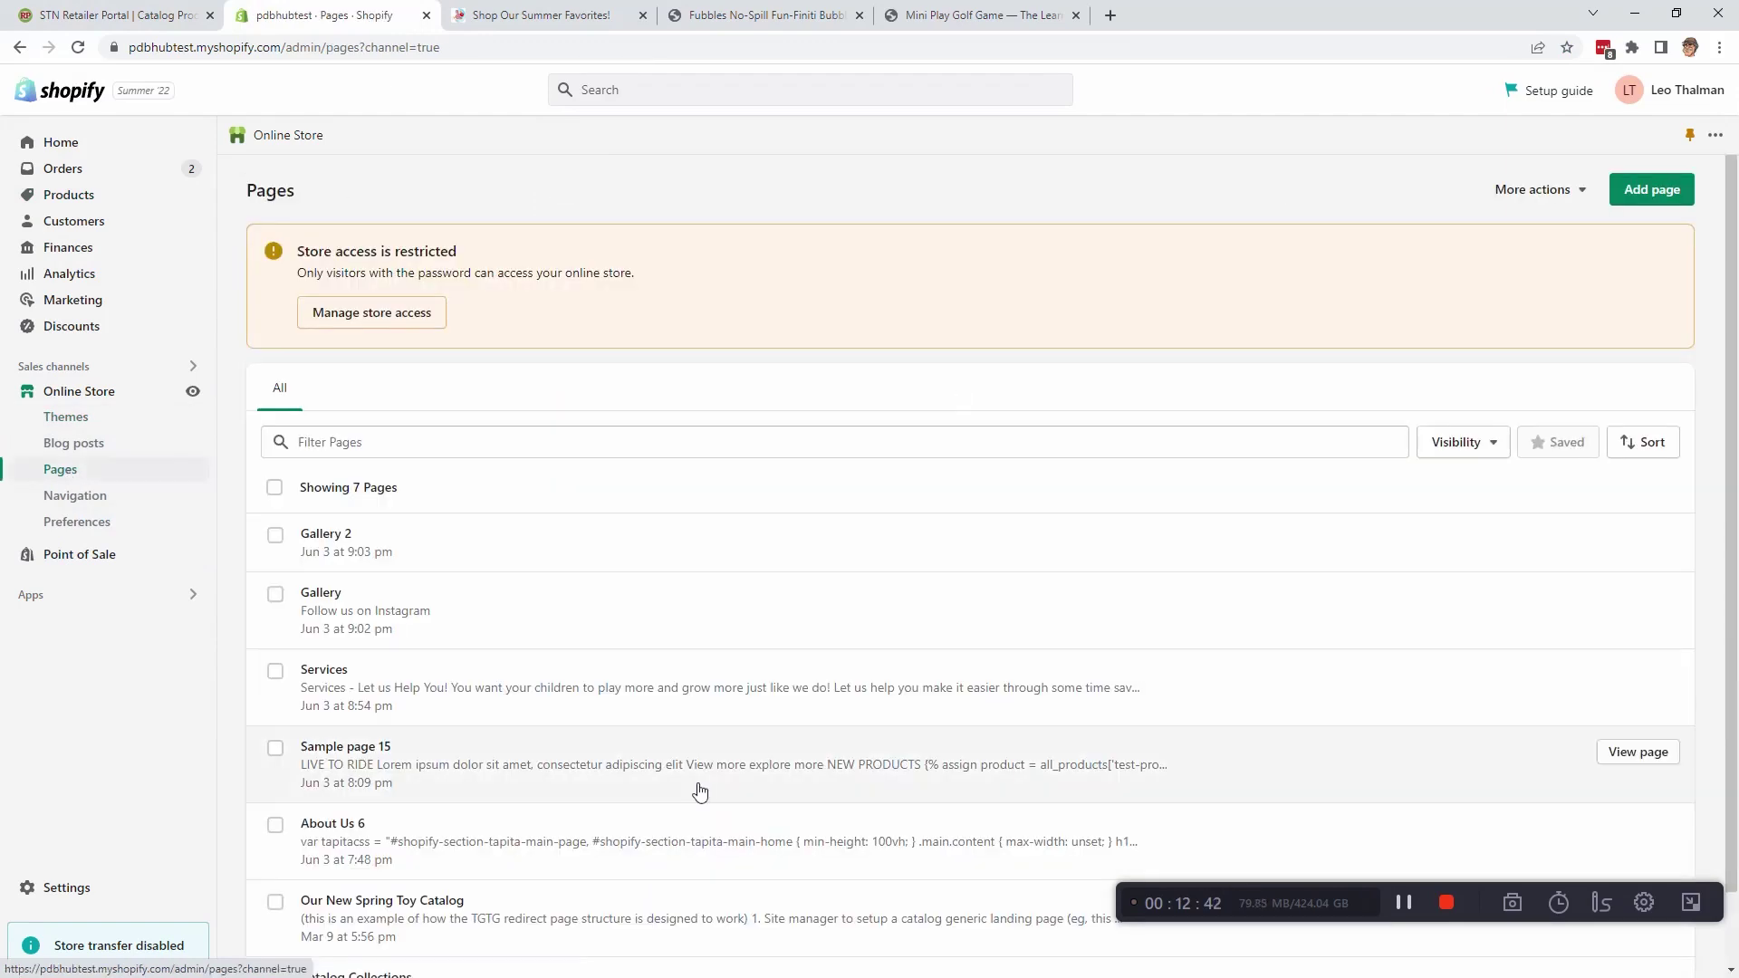
scroll(750, 757, down, 2)
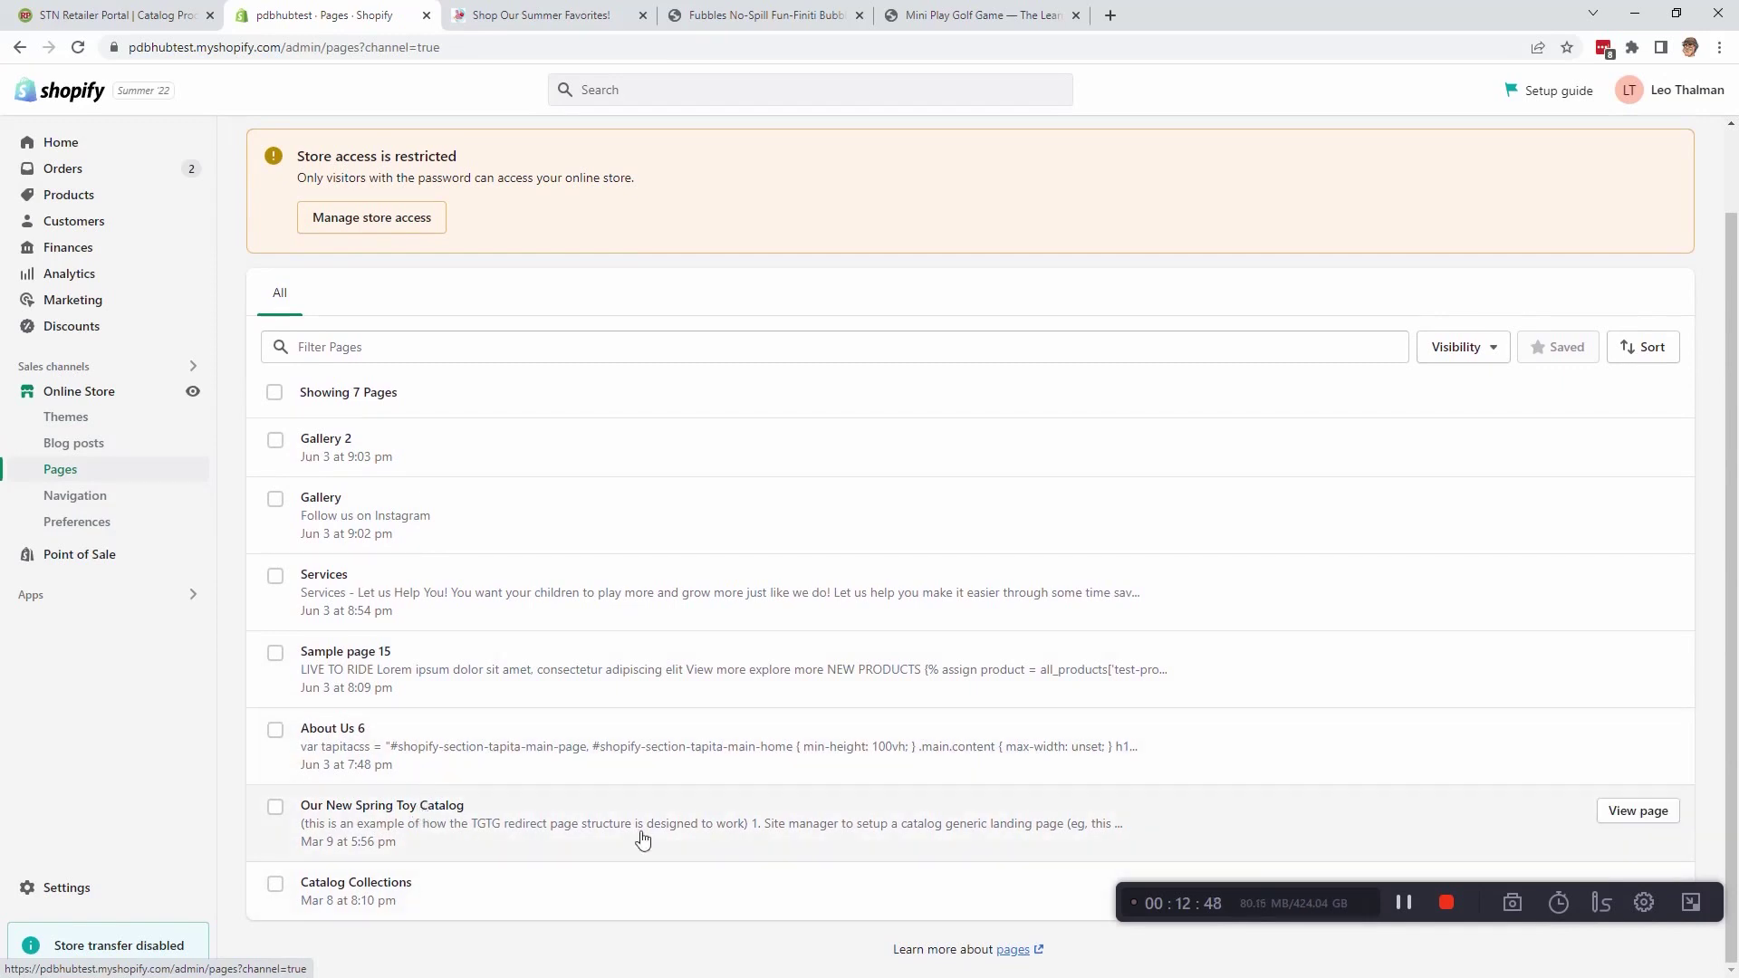
click(1634, 815)
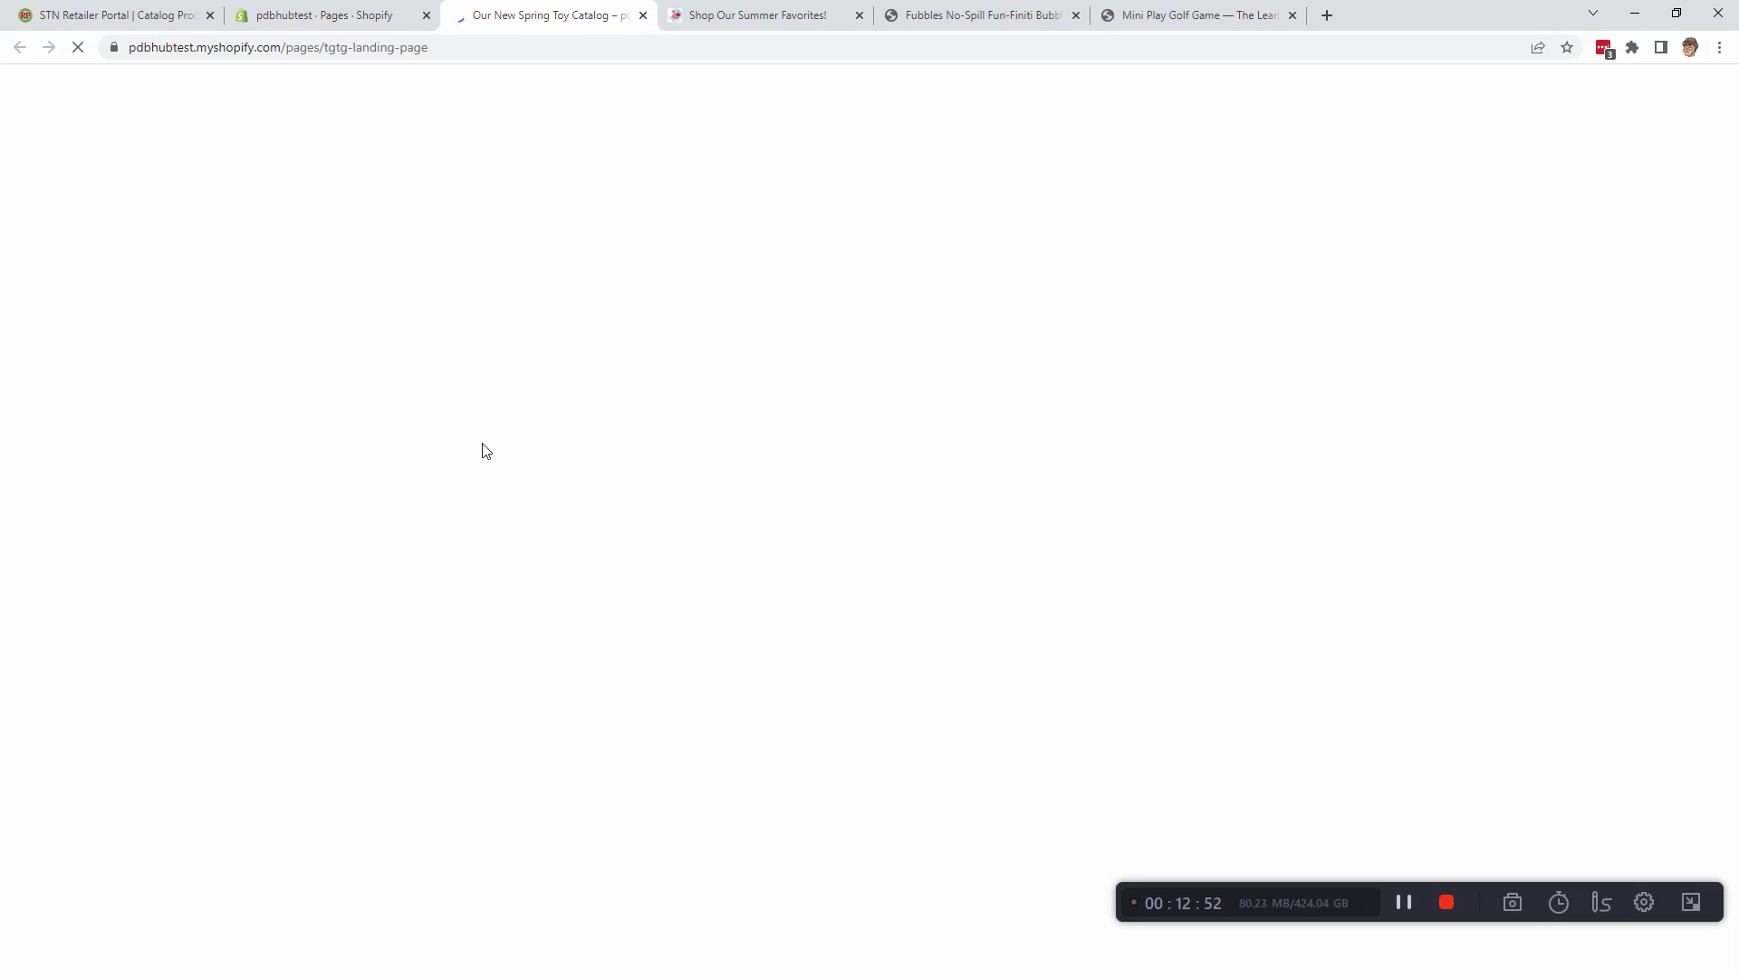
Examine the landing page's redirect notes, its message for unavailable items, and the spring product collection beneath it
triple_click(548, 249)
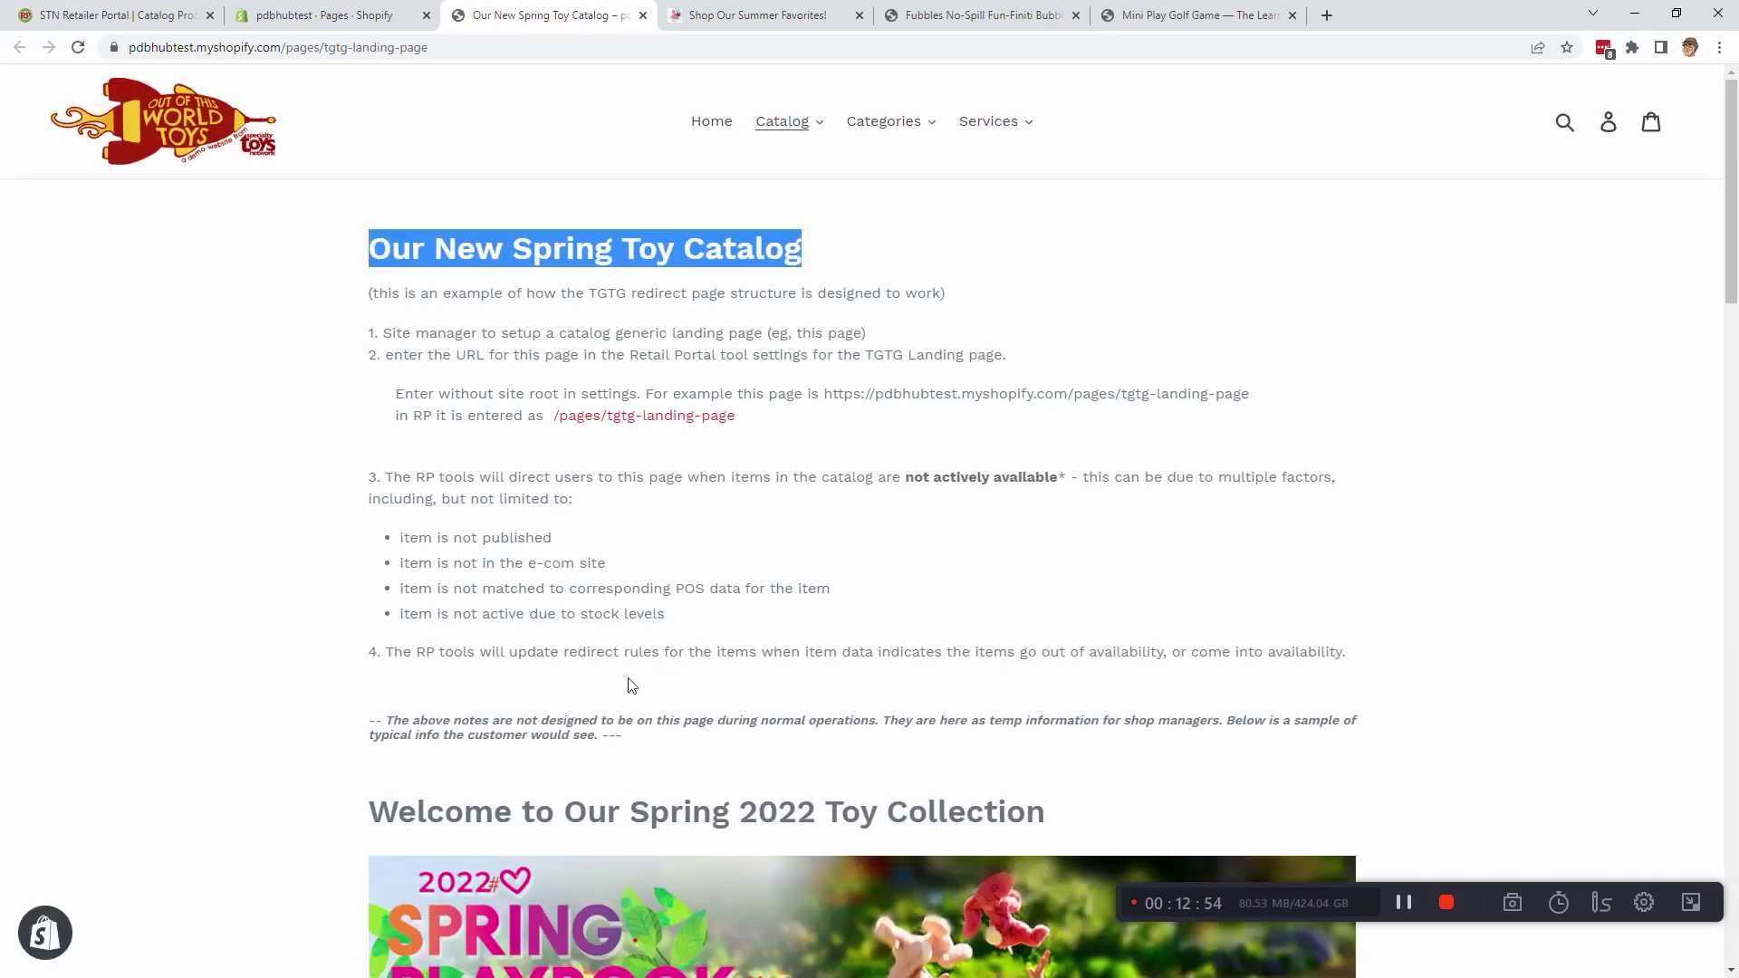
drag(632, 741, 330, 273)
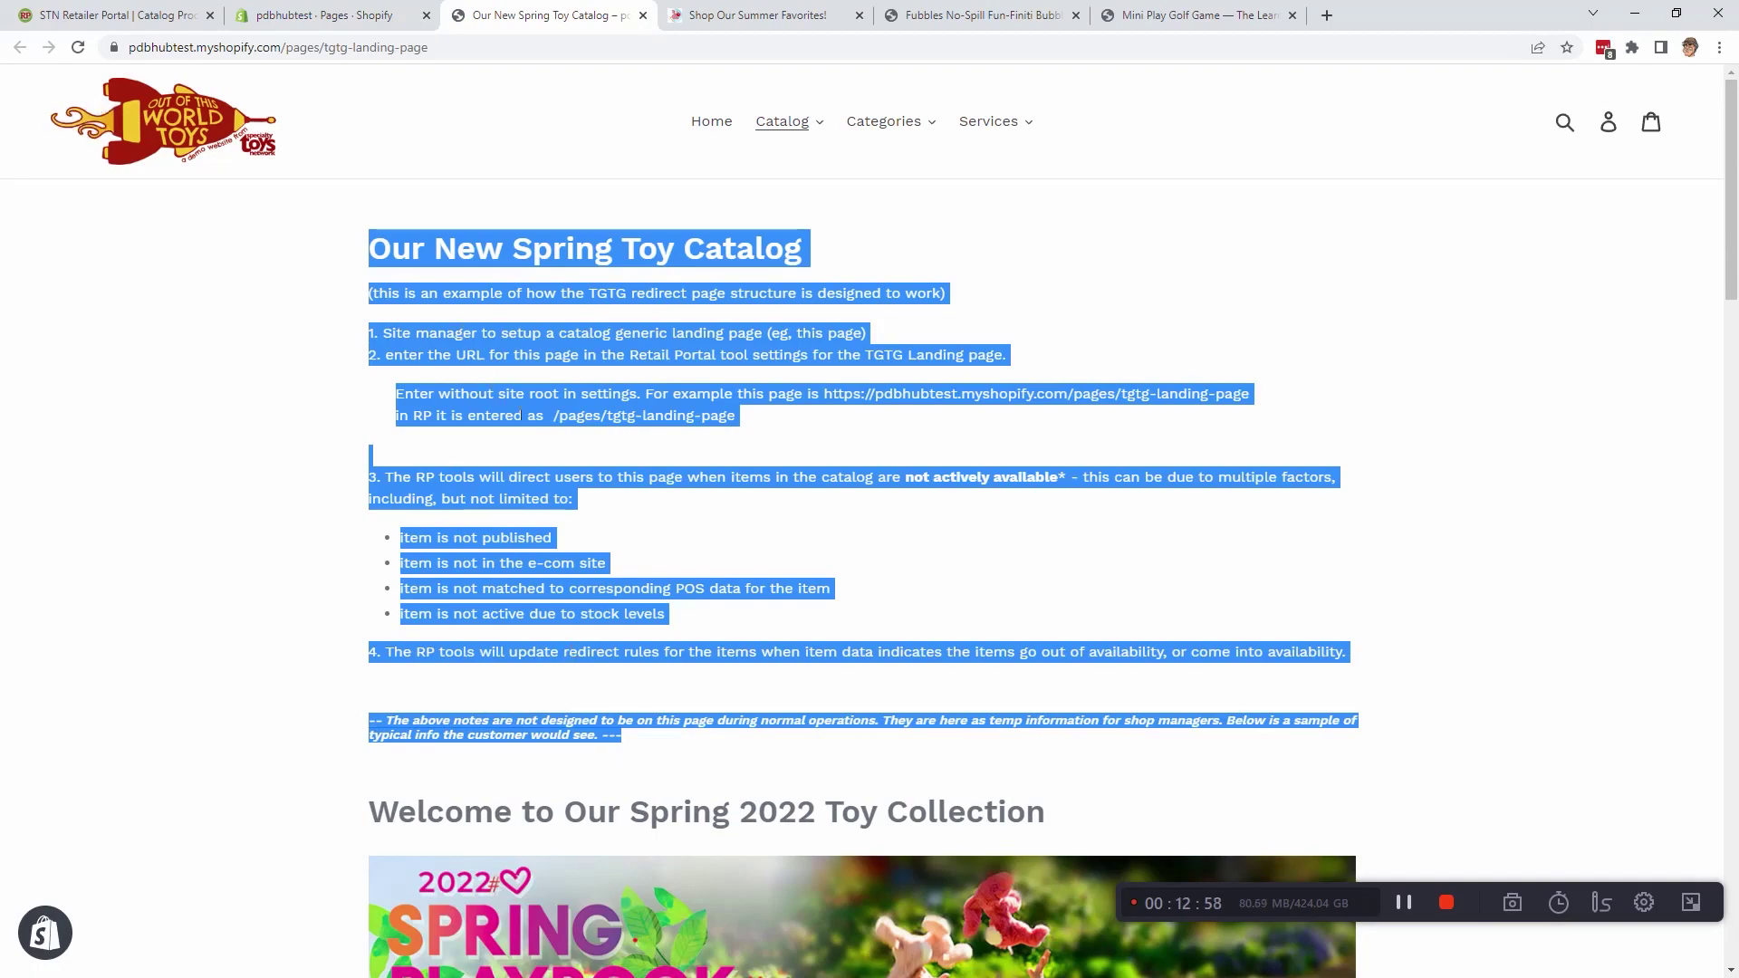
scroll(489, 390, down, 8)
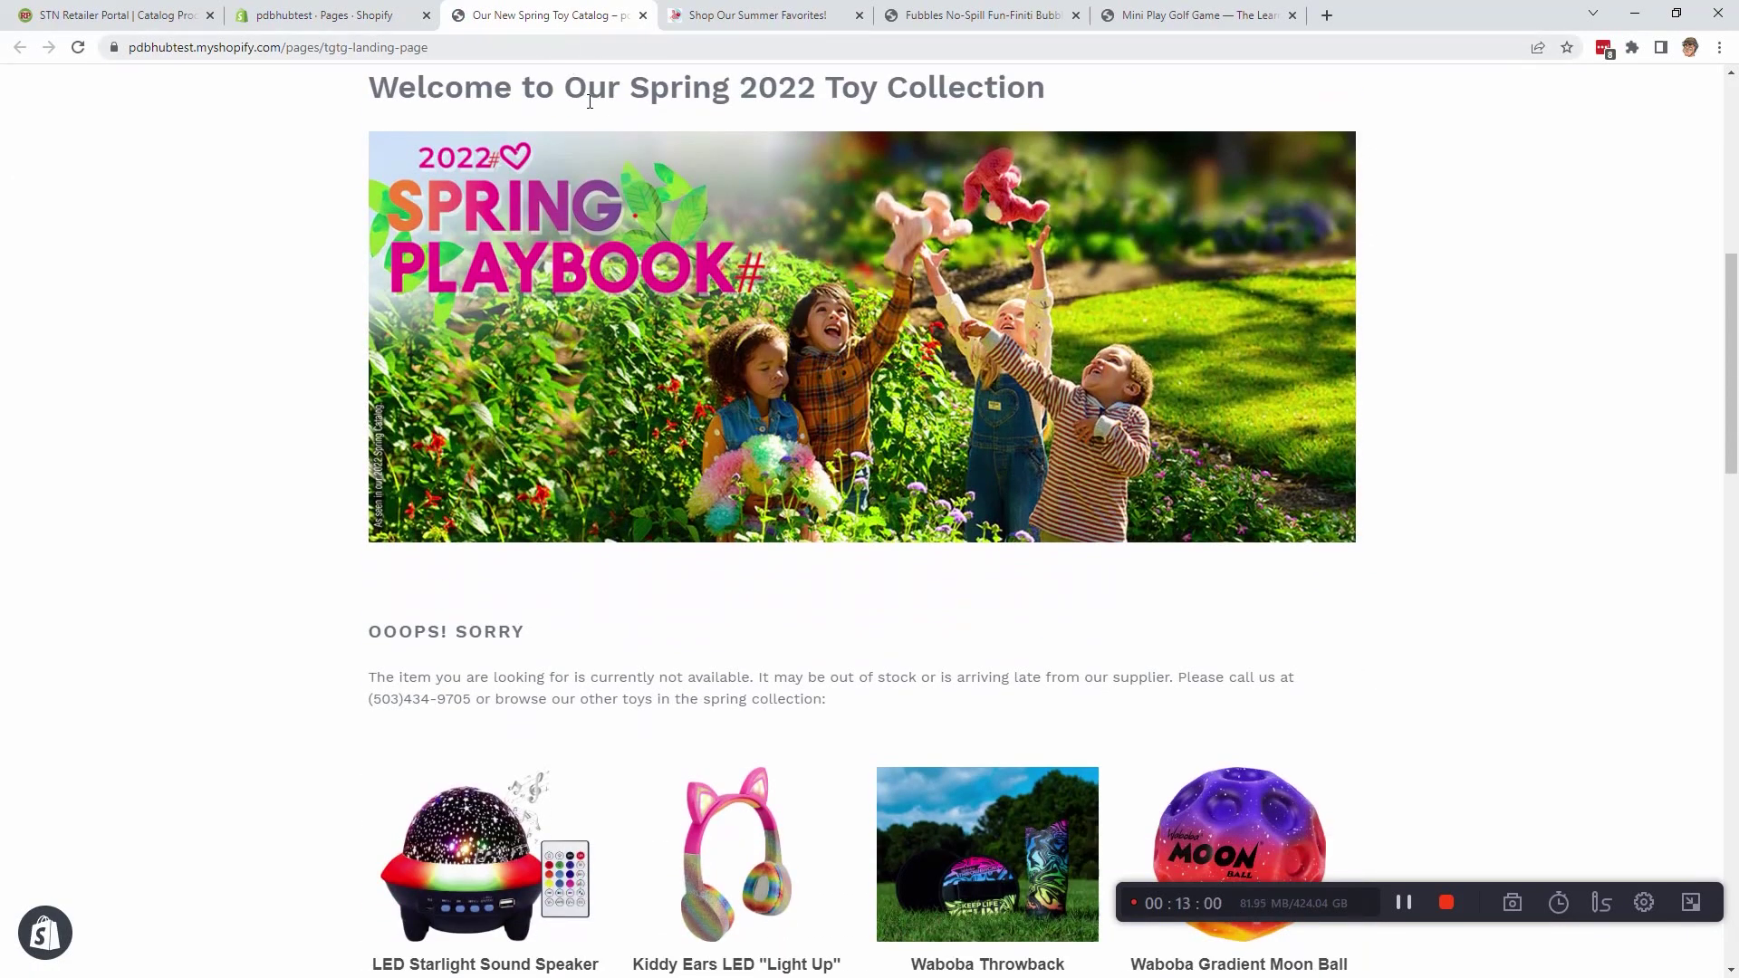
double_click(593, 90)
double_click(513, 634)
scroll(598, 858, down, 17)
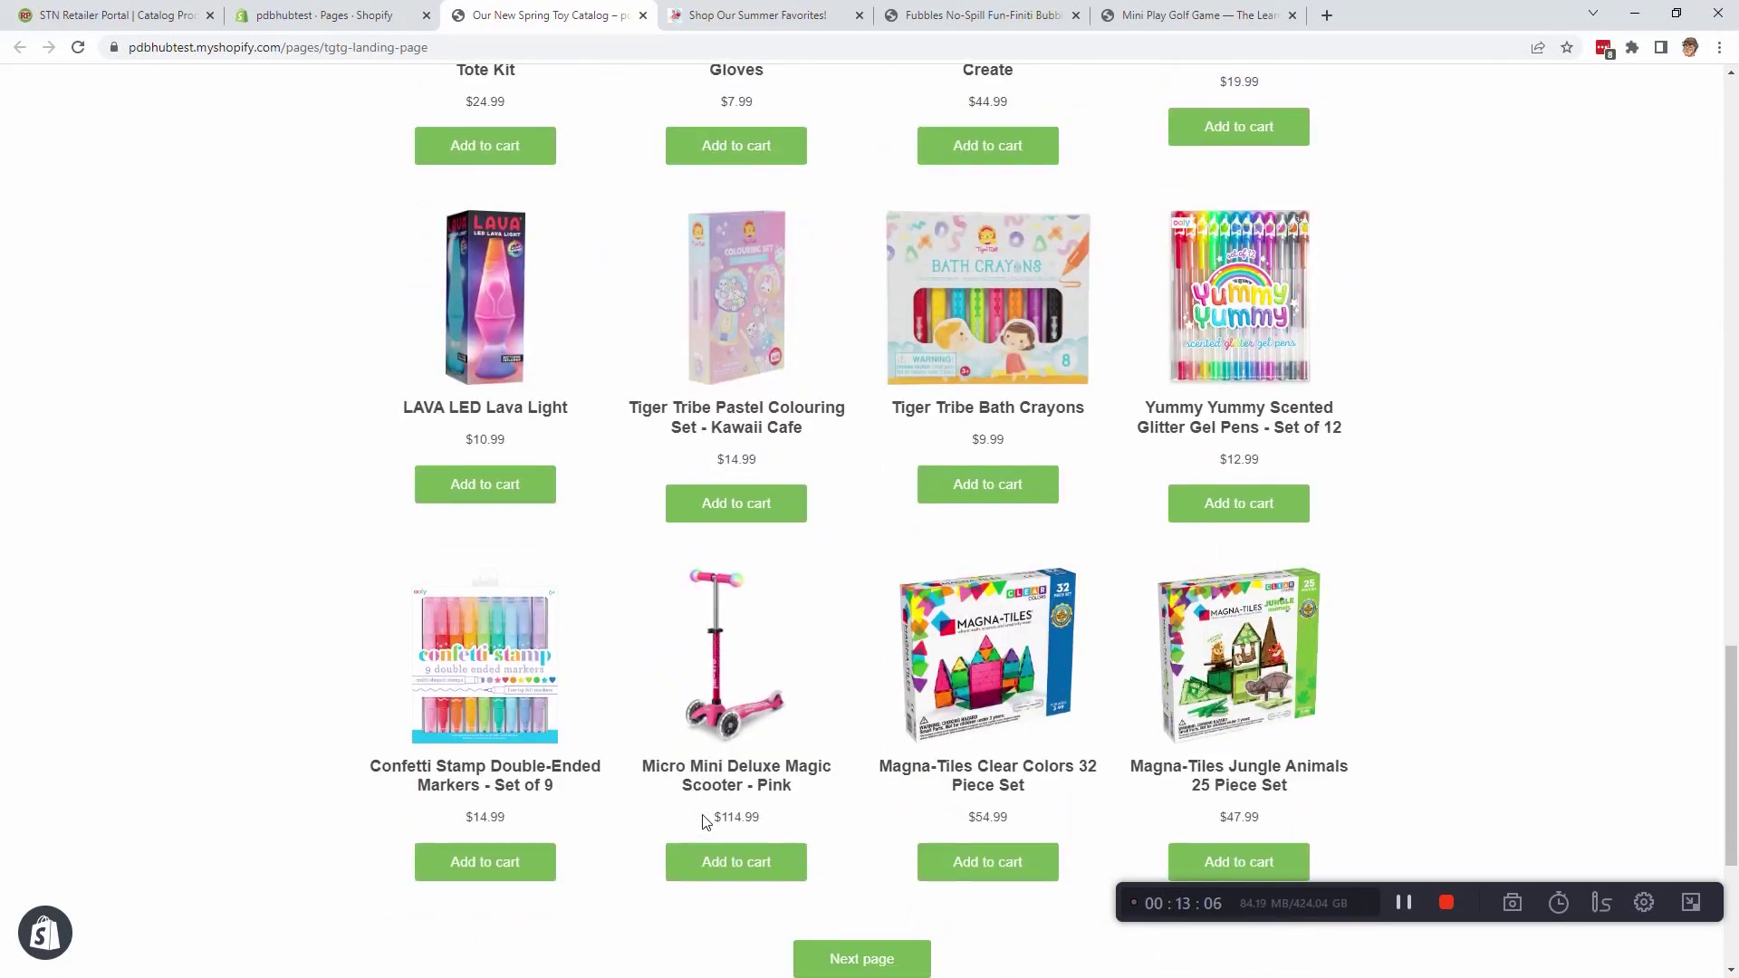
scroll(703, 820, up, 15)
scroll(702, 815, up, 3)
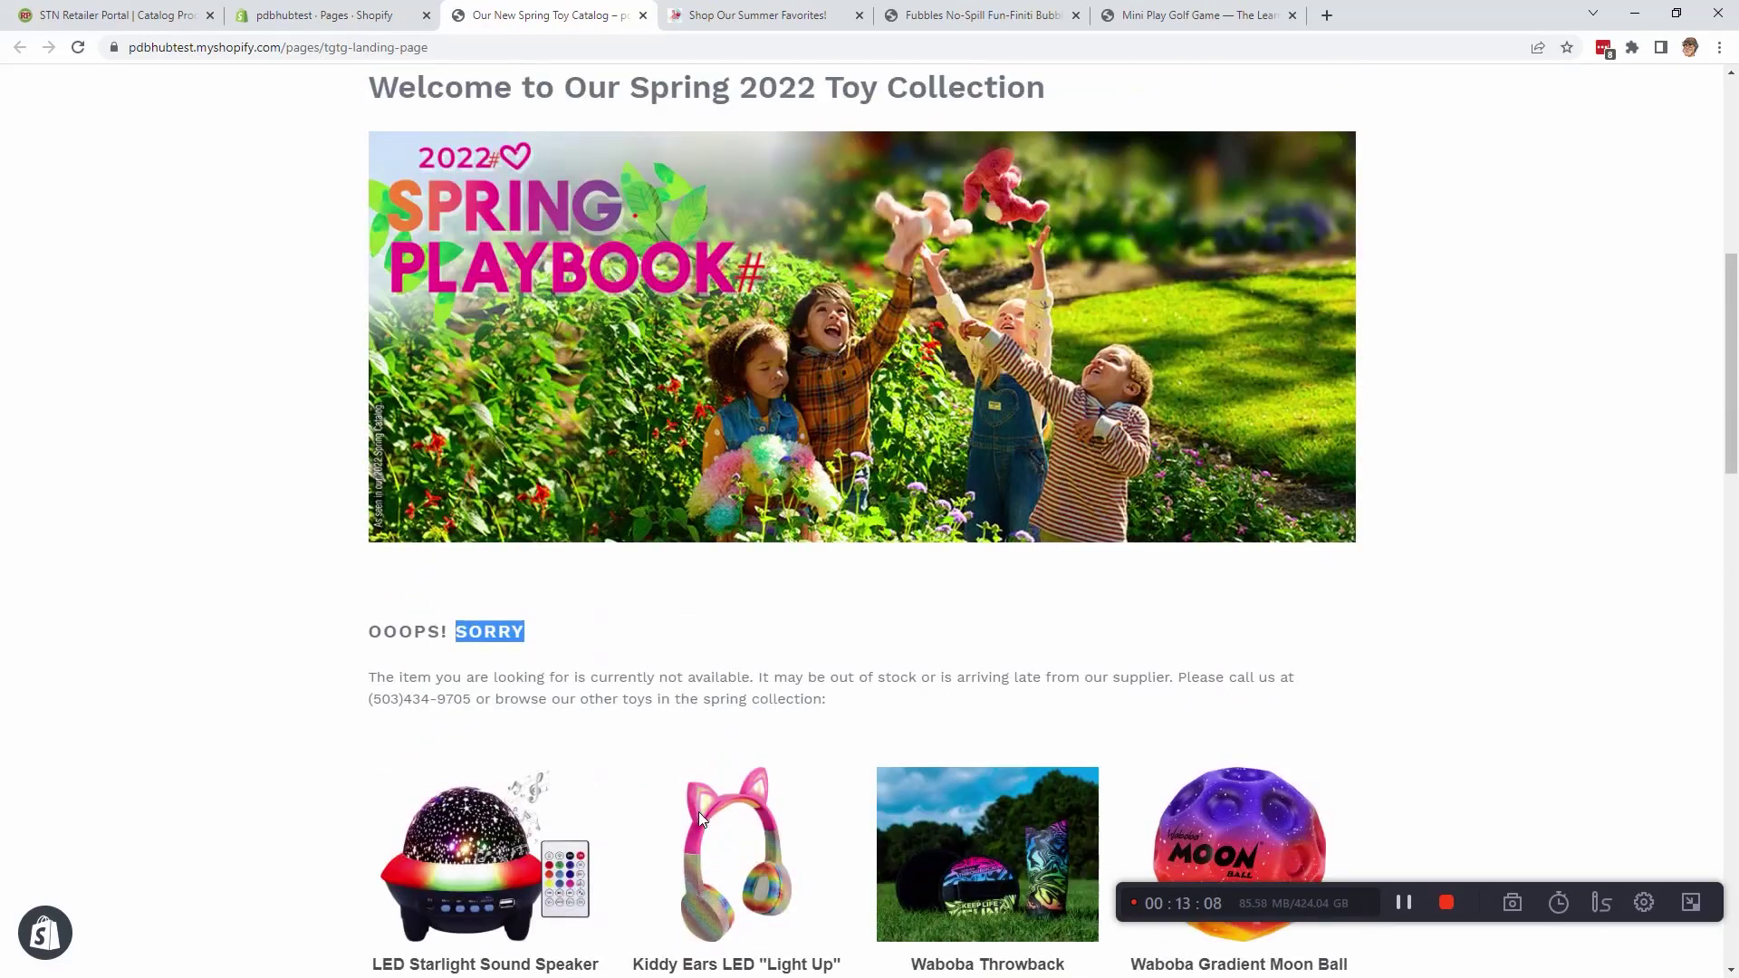
Return to the STN Retailer Portal and review the TGTG Fall 2022 Catalog product list
click(118, 14)
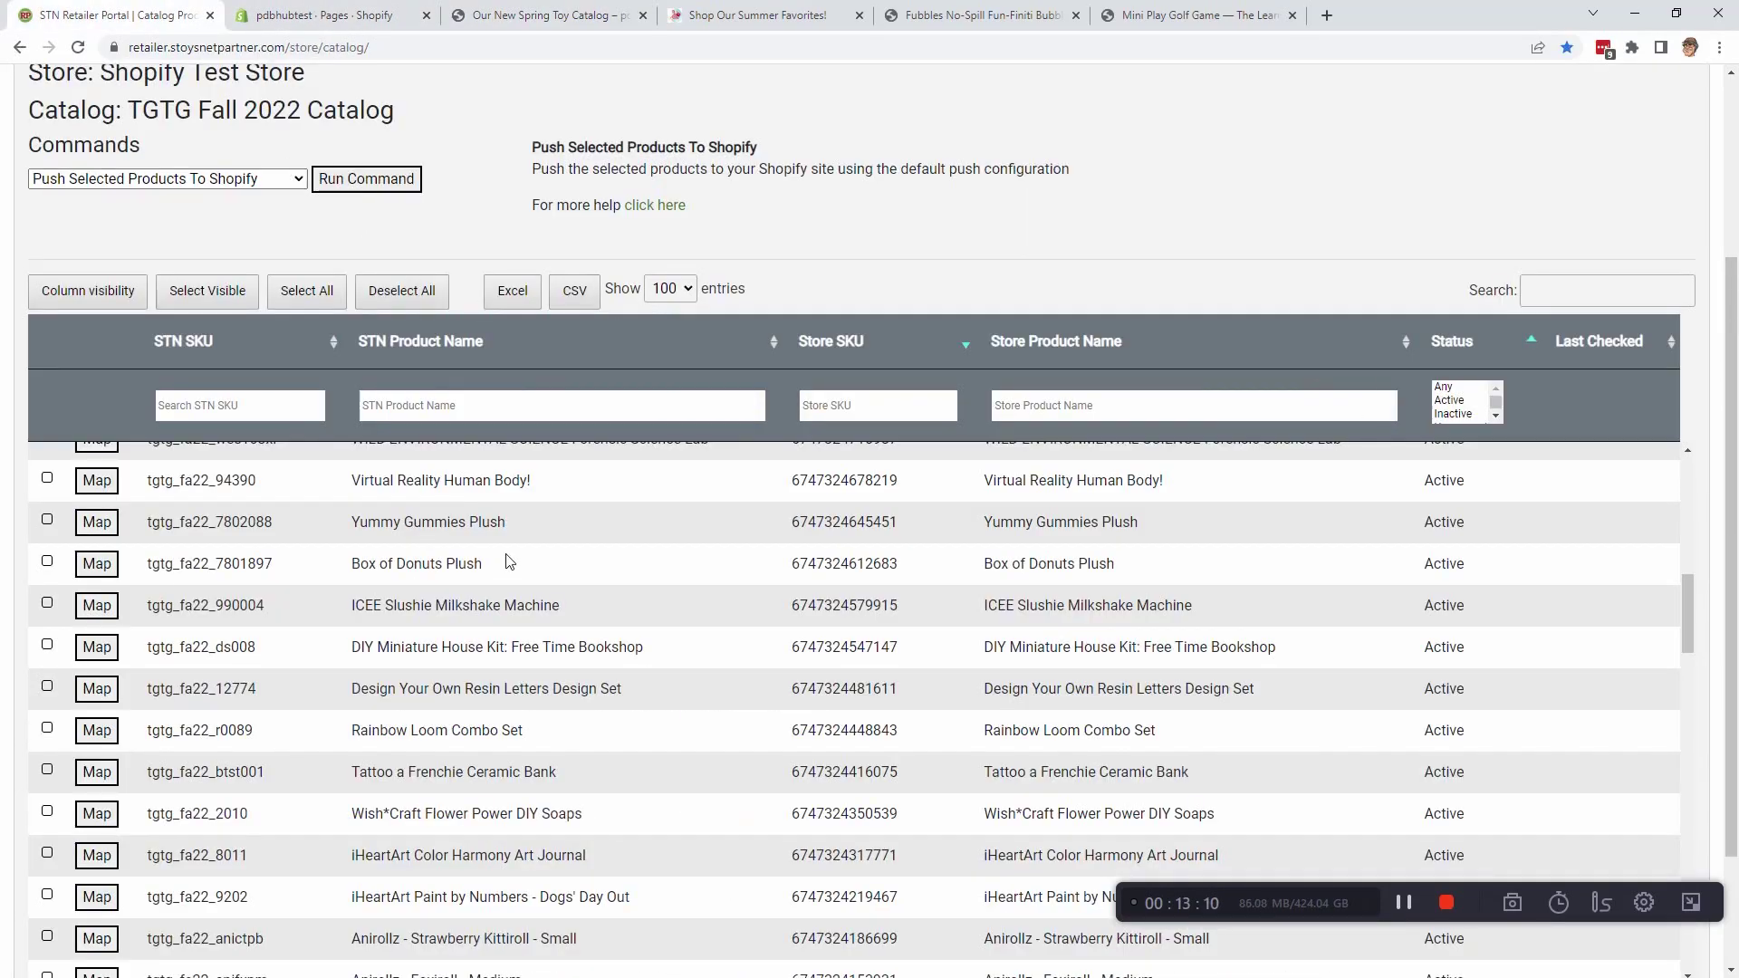
scroll(490, 544, up, 7)
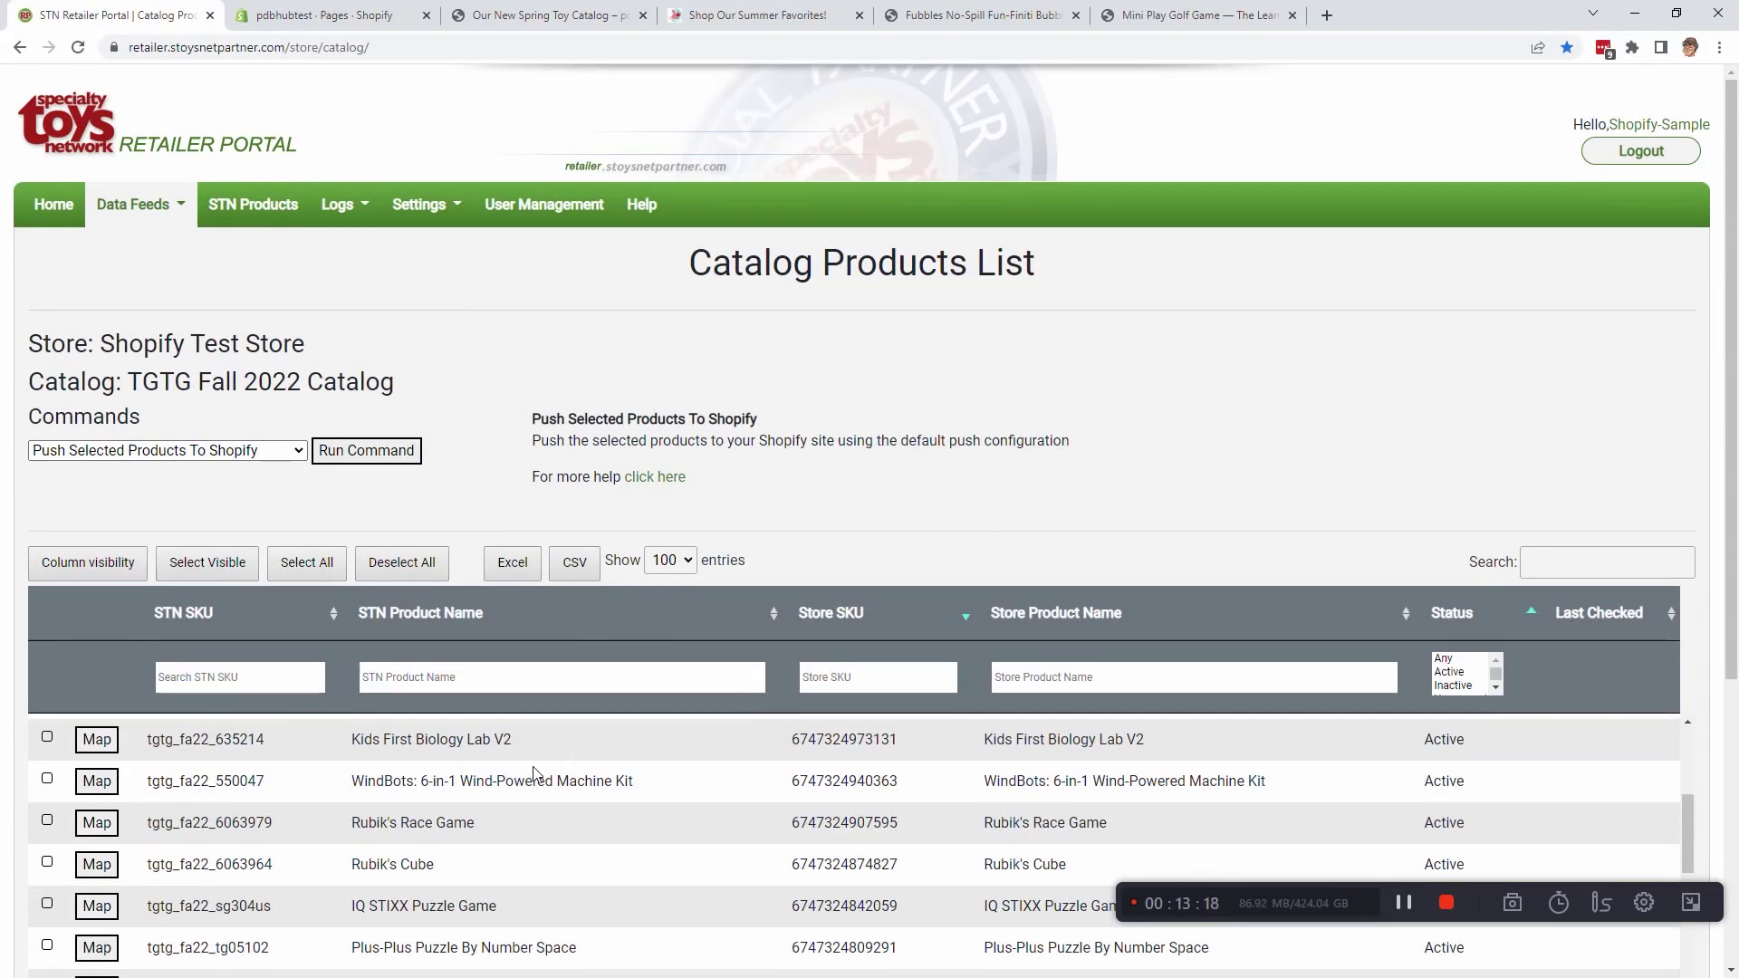
click(172, 210)
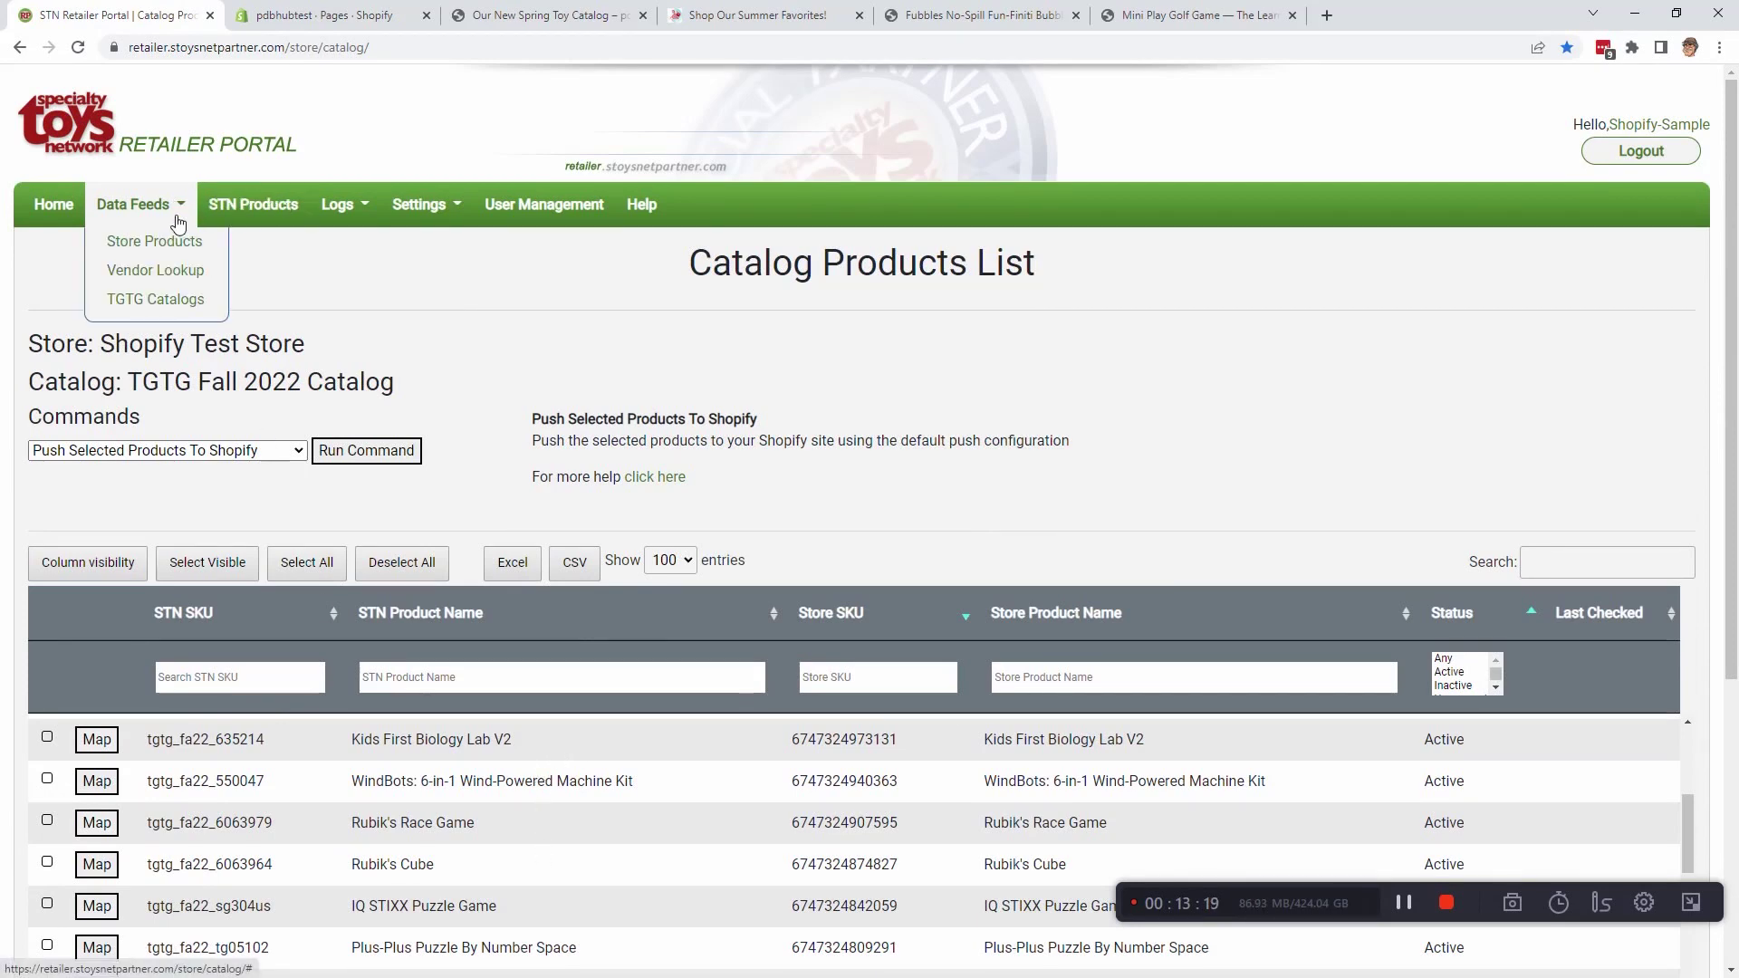
click(193, 308)
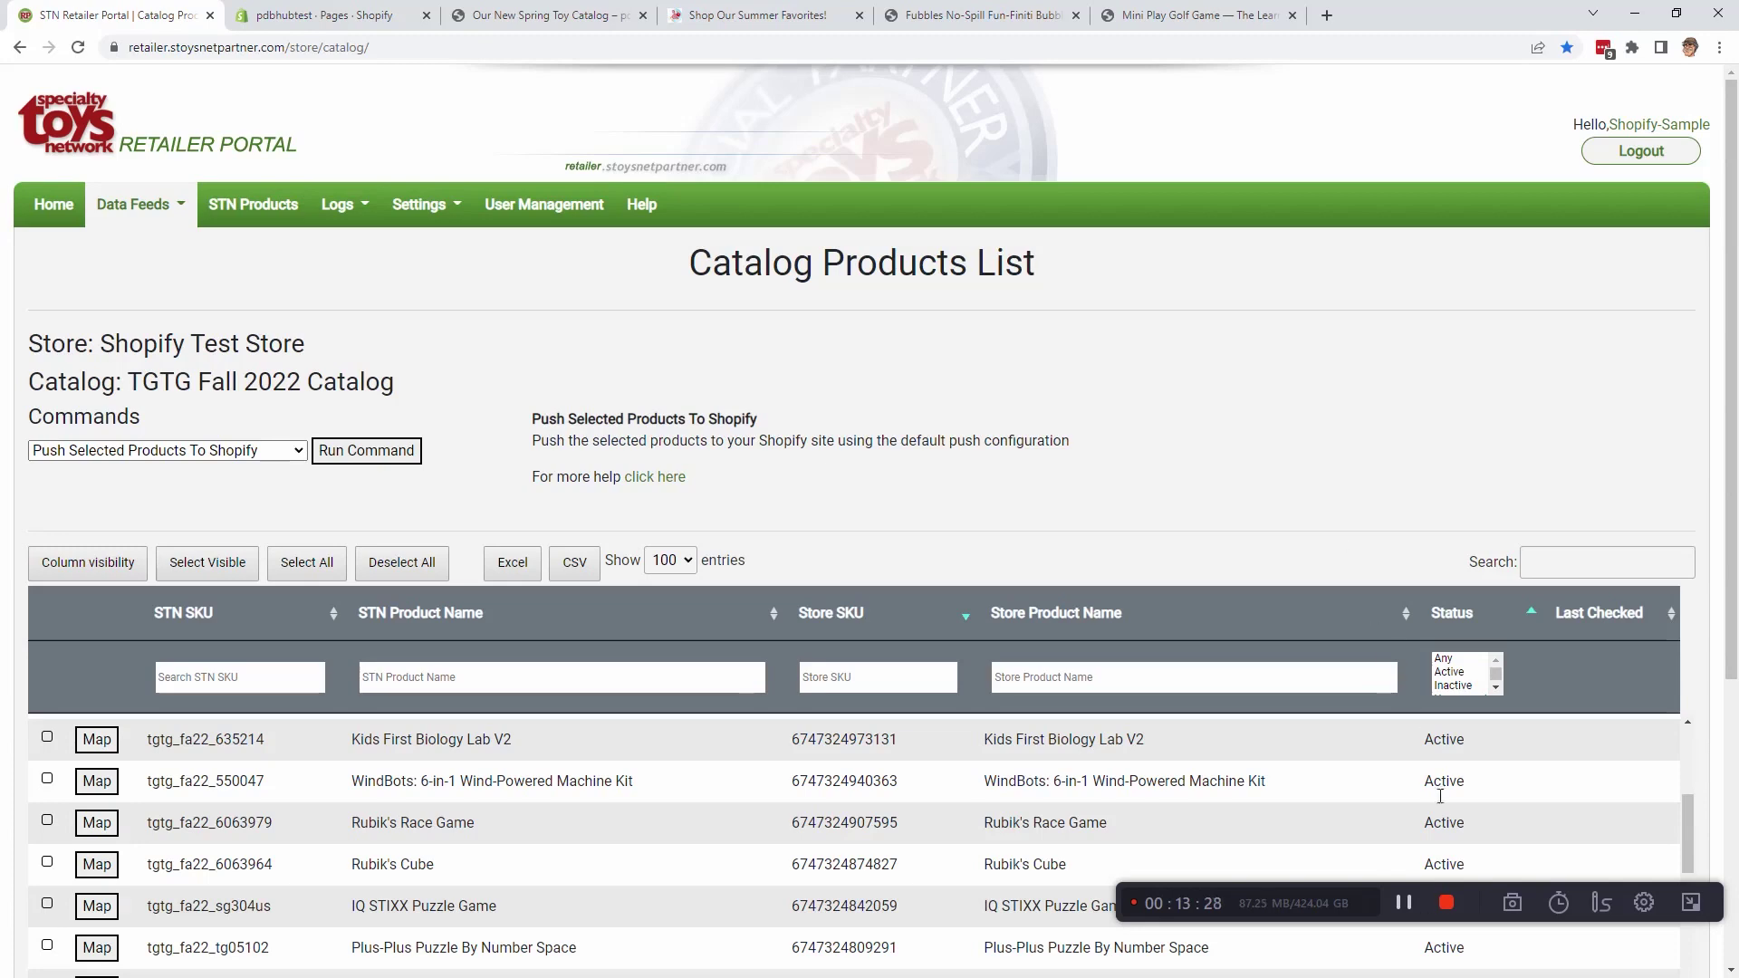
click(1446, 904)
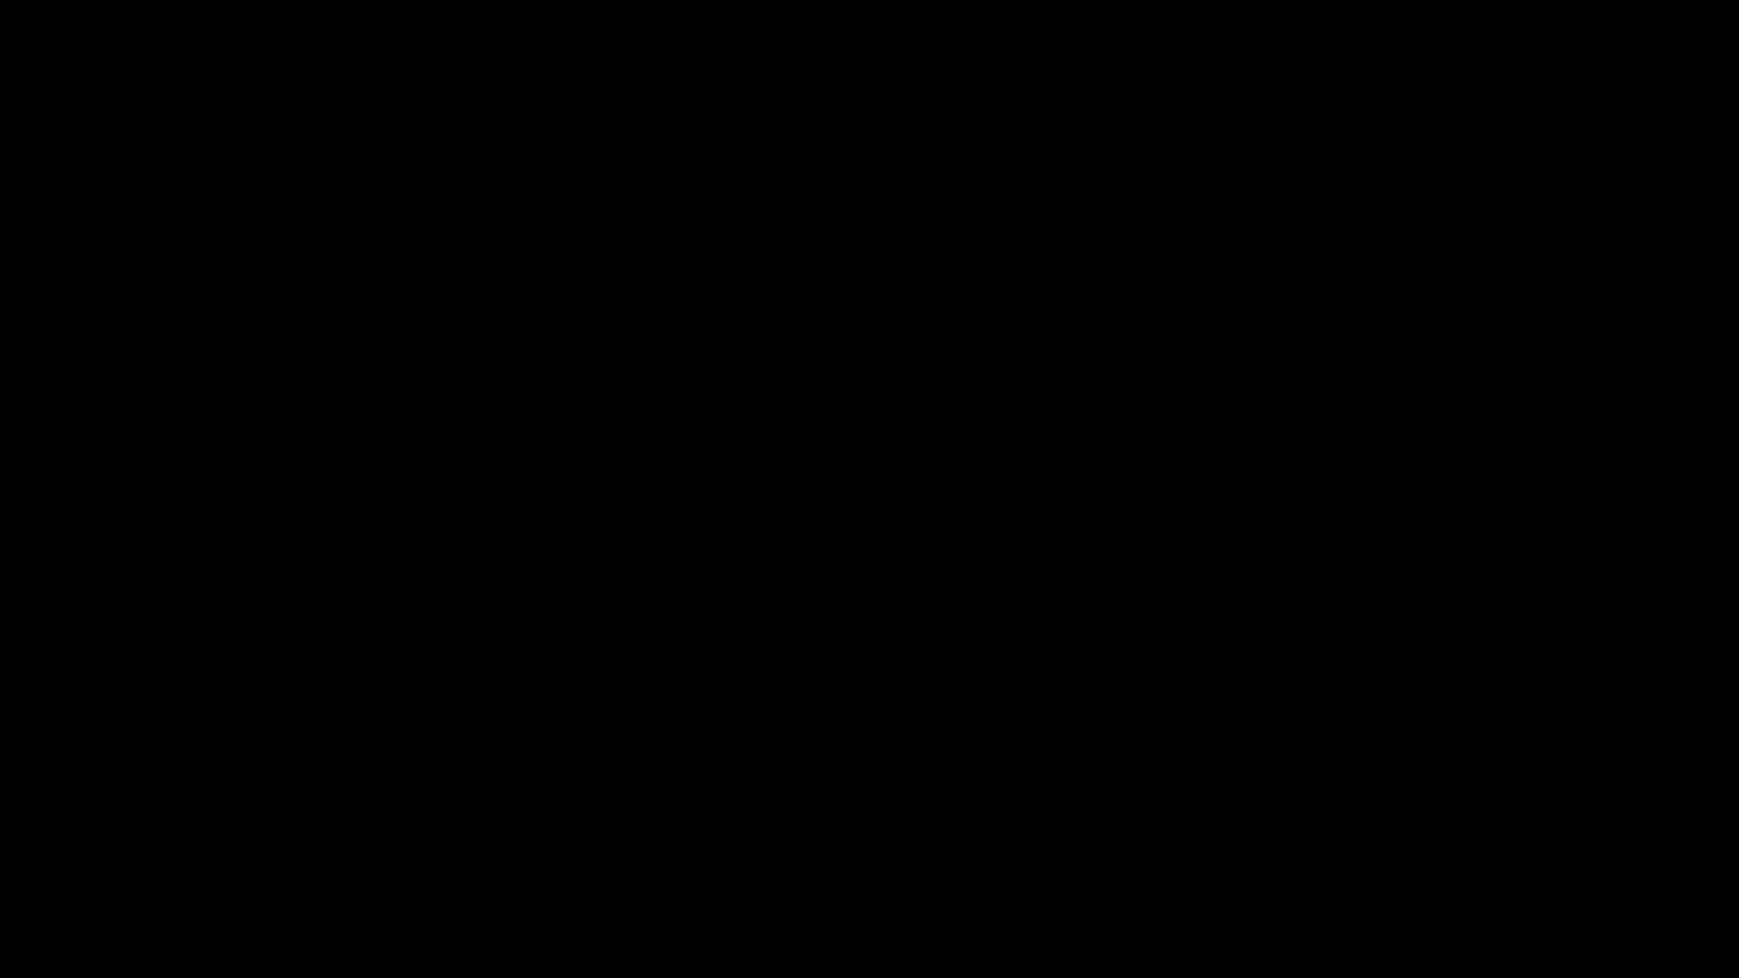